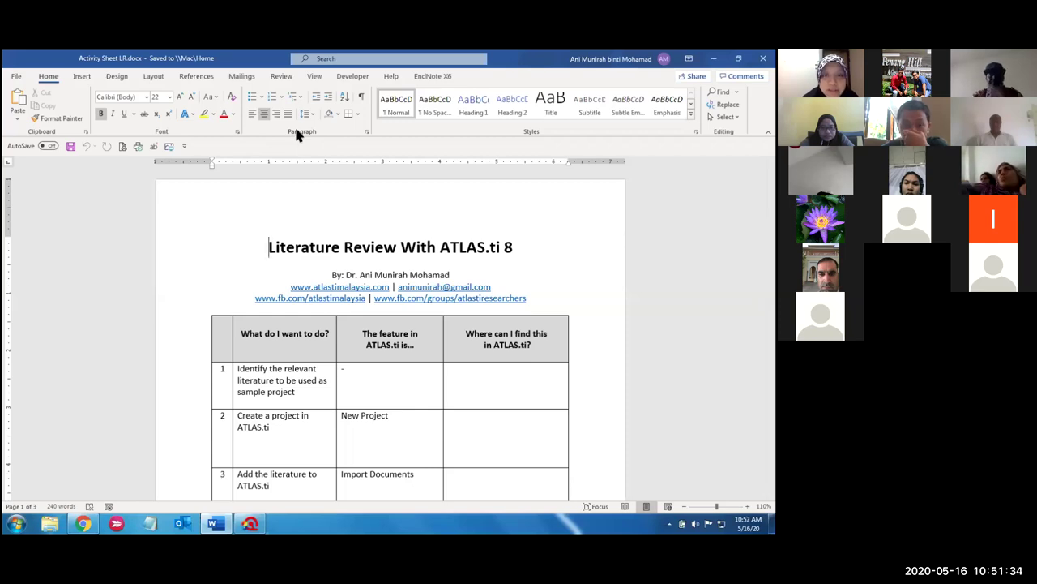
Enlarge the activity sheet to 250% and examine the first rows of its task table
{"action": "left_click", "coordinate": [748, 505]}
{"action": "left_click", "coordinate": [747, 506]}
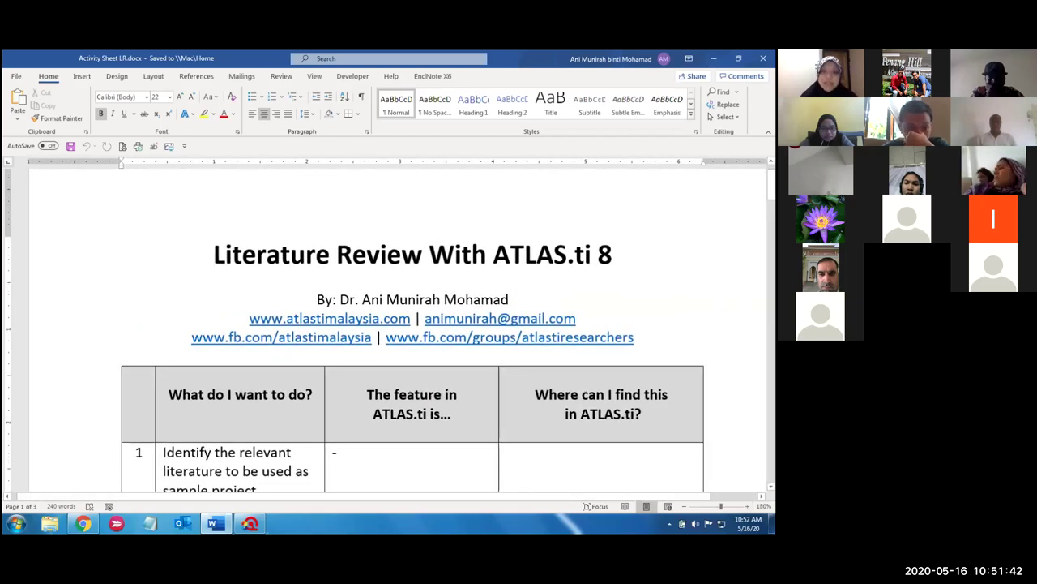
{"action": "scroll", "coordinate": [397, 324], "scroll_direction": "down", "scroll_amount": 10}
{"action": "scroll", "coordinate": [397, 324], "scroll_direction": "up", "scroll_amount": 10}
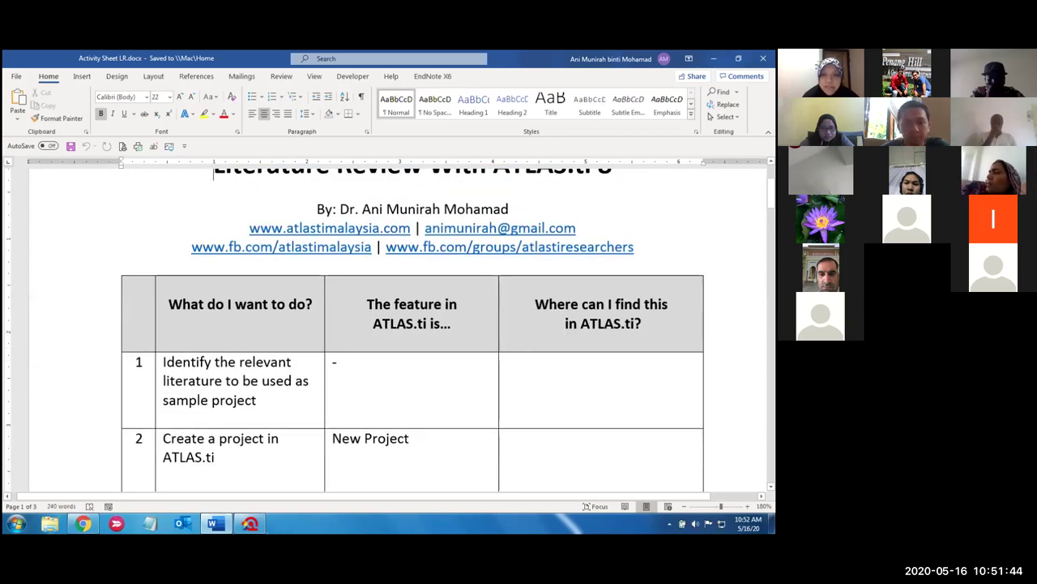
{"action": "left_click", "coordinate": [748, 506]}
{"action": "left_click", "coordinate": [747, 506]}
{"action": "left_click", "coordinate": [748, 506]}
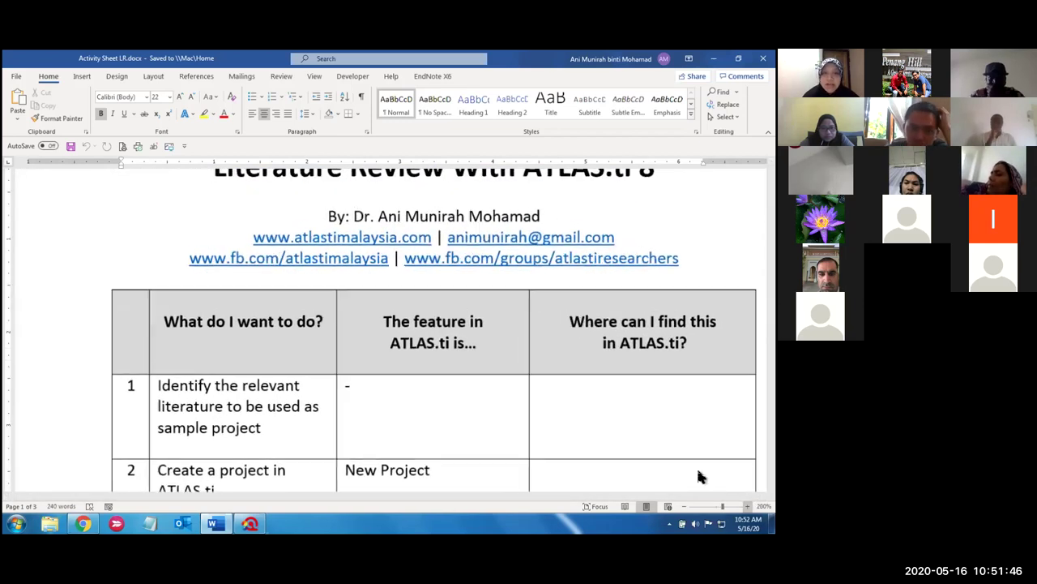
{"action": "scroll", "coordinate": [672, 427], "scroll_direction": "up", "scroll_amount": 2, "text": "ctrl"}
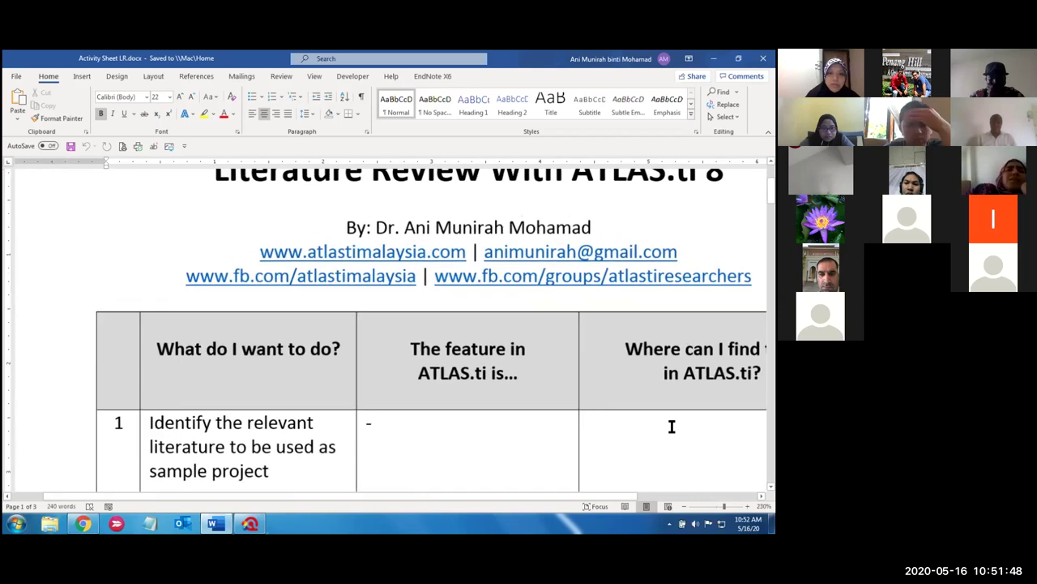
{"action": "scroll", "coordinate": [672, 426], "scroll_direction": "down", "scroll_amount": 3}
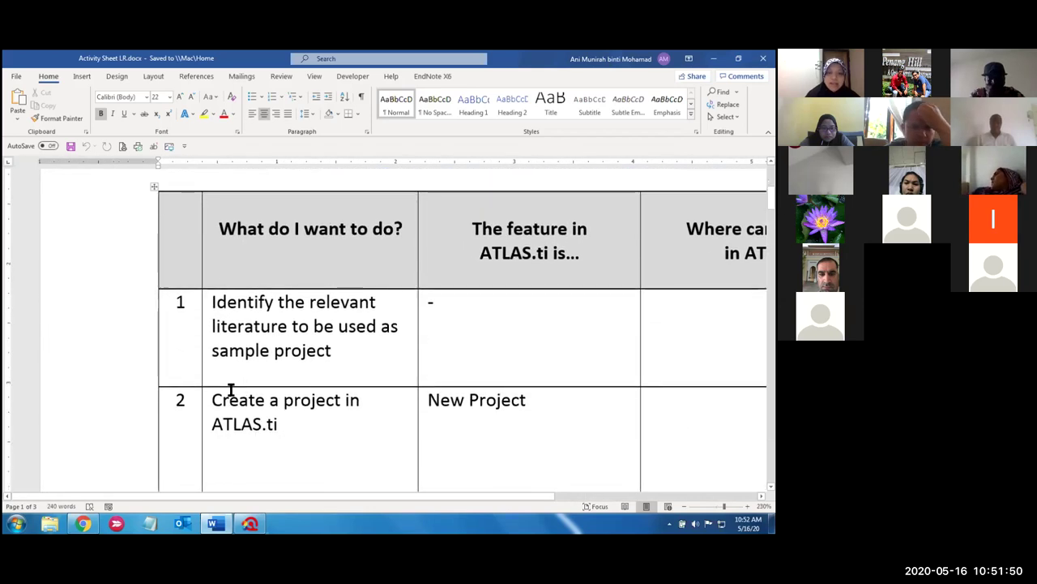
{"action": "scroll", "coordinate": [301, 373], "scroll_direction": "up", "scroll_amount": 1, "text": "ctrl"}
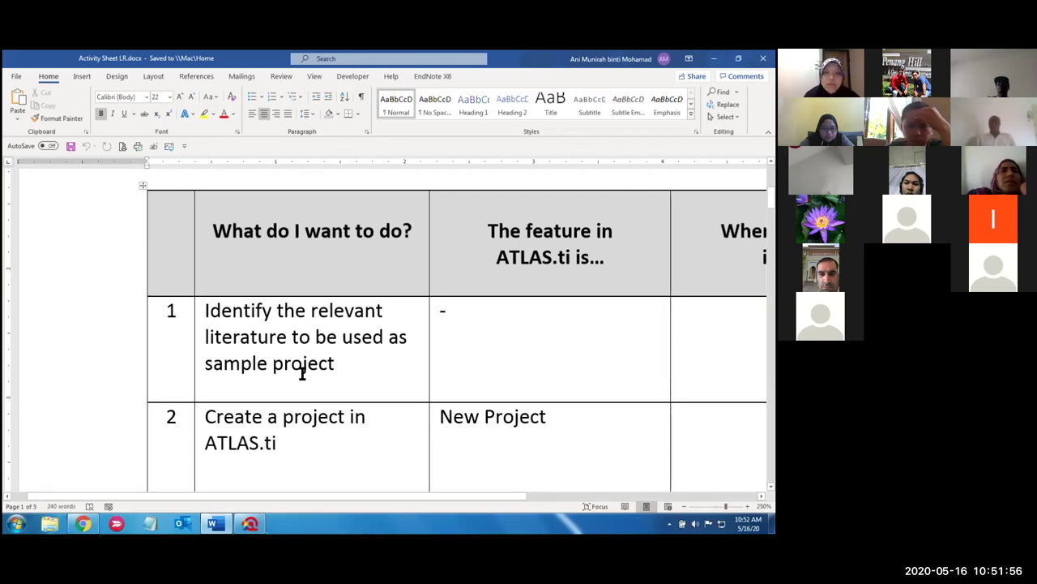
Switch to Windows Explorer and open the desktop folder "Data for LR-Sports and Health copy"
{"action": "left_click", "coordinate": [50, 522]}
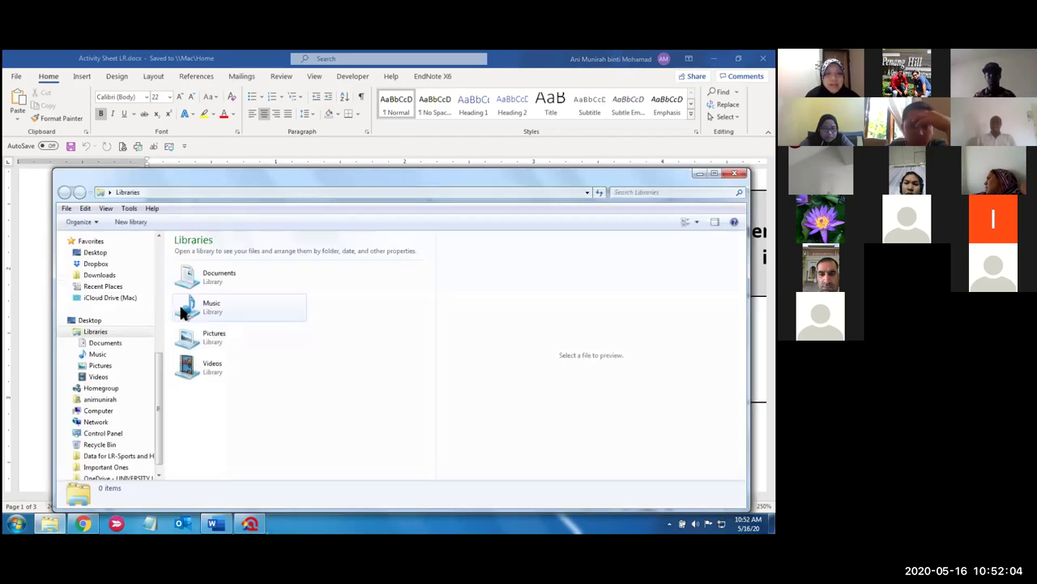
{"action": "scroll", "coordinate": [115, 248], "scroll_direction": "down", "scroll_amount": 5}
{"action": "scroll", "coordinate": [158, 284], "scroll_direction": "up", "scroll_amount": 10}
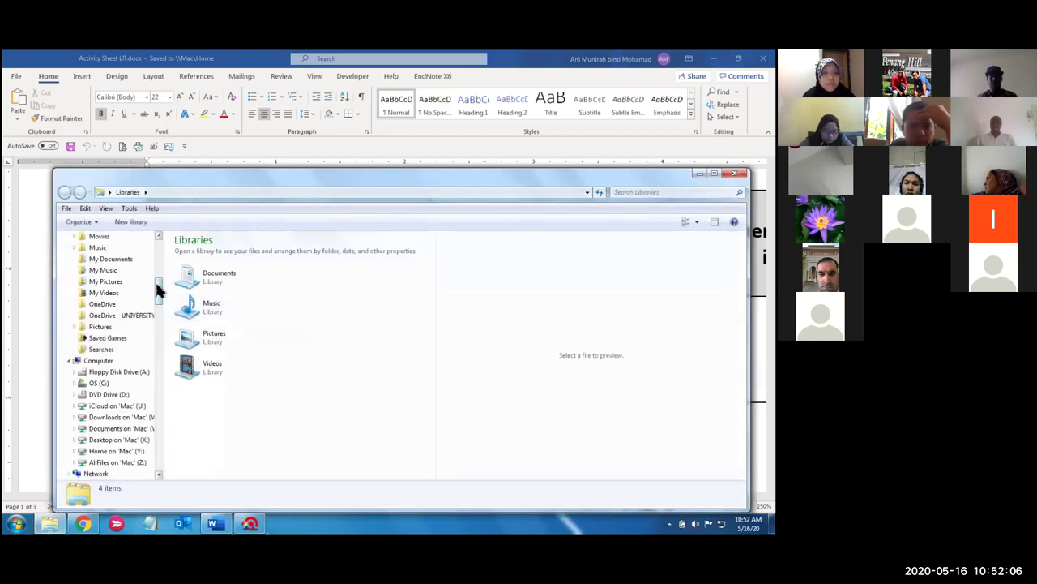
{"action": "left_click", "coordinate": [116, 253]}
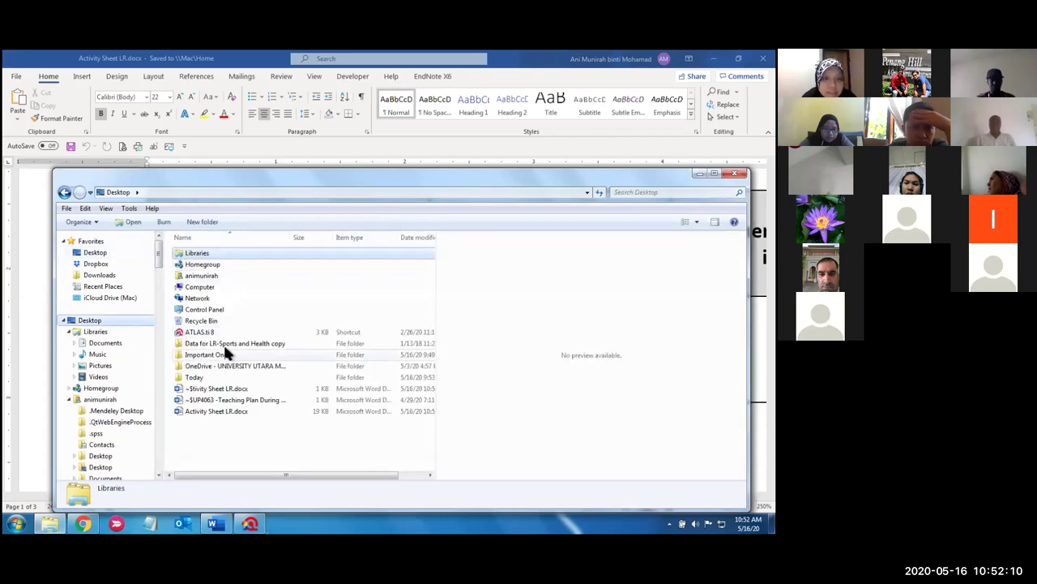
{"action": "double_click", "coordinate": [216, 343]}
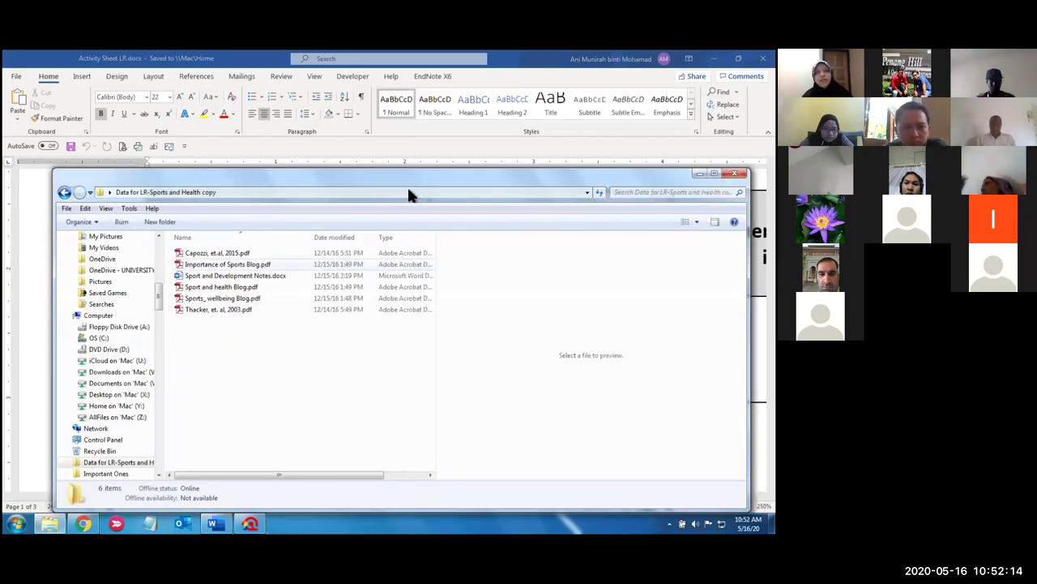
Move the Type column ahead of Date modified in the folder window, and hide the file preview
{"action": "left_click_drag", "start_coordinate": [398, 240], "coordinate": [320, 242]}
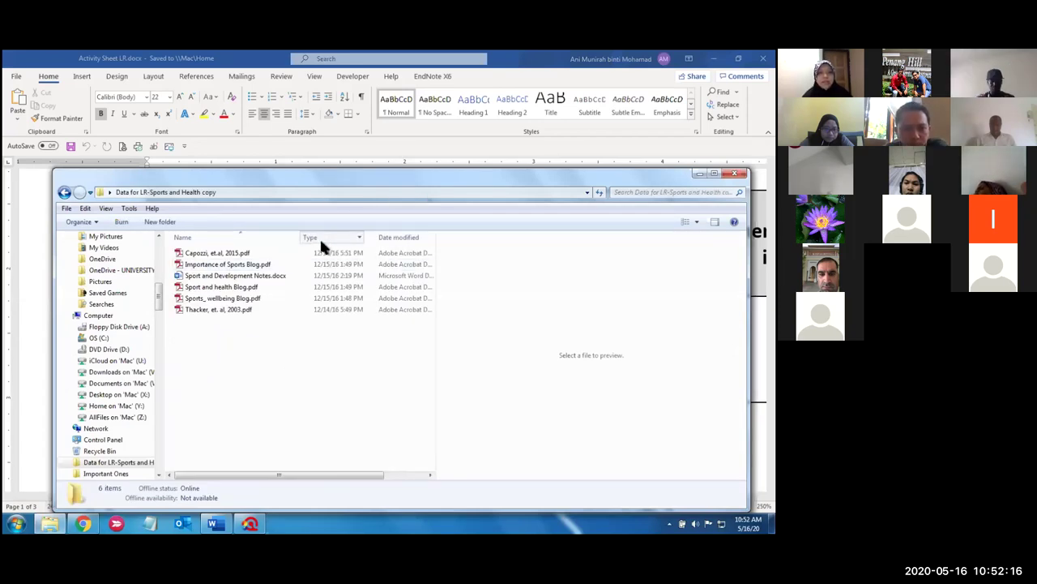
{"action": "left_click_drag", "start_coordinate": [435, 251], "coordinate": [377, 266]}
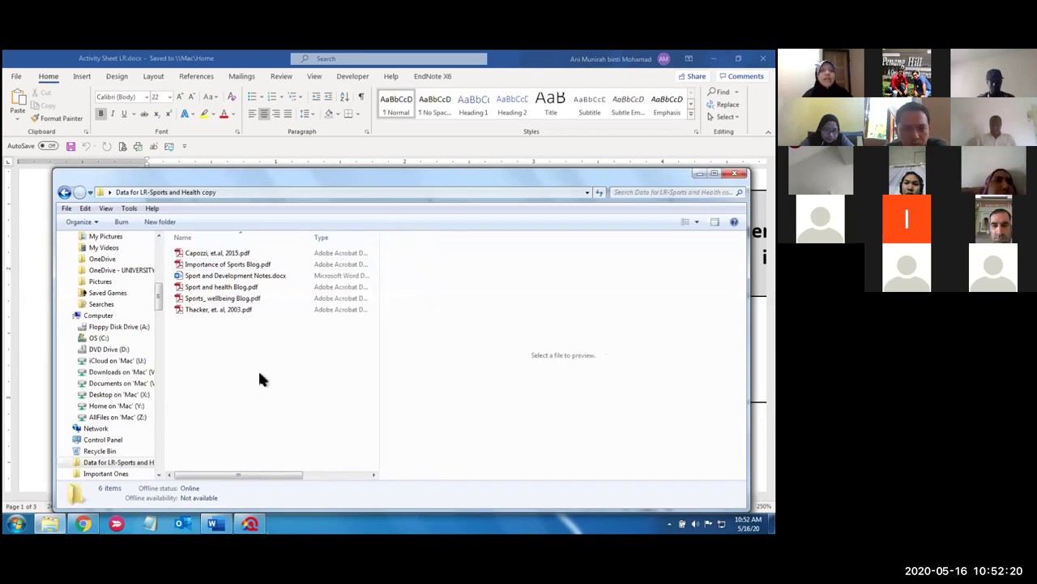
{"action": "left_click_drag", "start_coordinate": [364, 174], "coordinate": [351, 107]}
{"action": "left_click", "coordinate": [315, 184]}
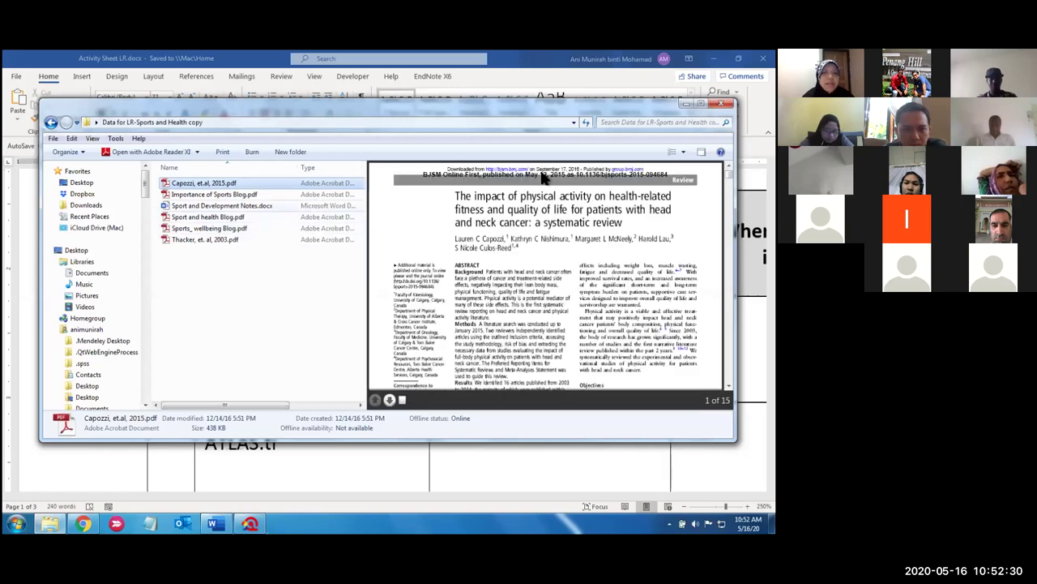
{"action": "left_click", "coordinate": [701, 153]}
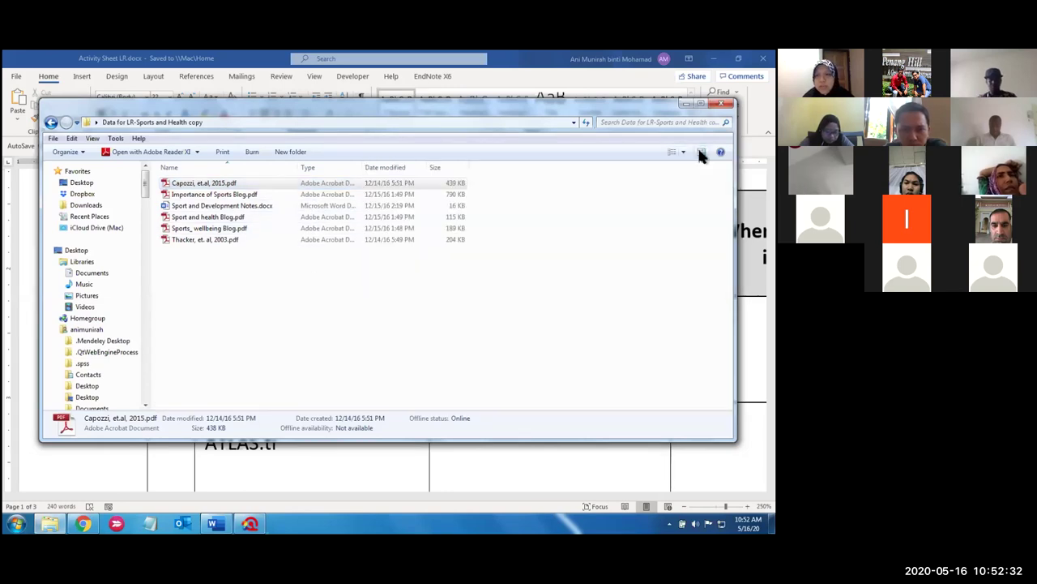
Narrow the folder window to its file names and types, keeping it in front of the Word activity sheet
{"action": "left_click", "coordinate": [266, 195]}
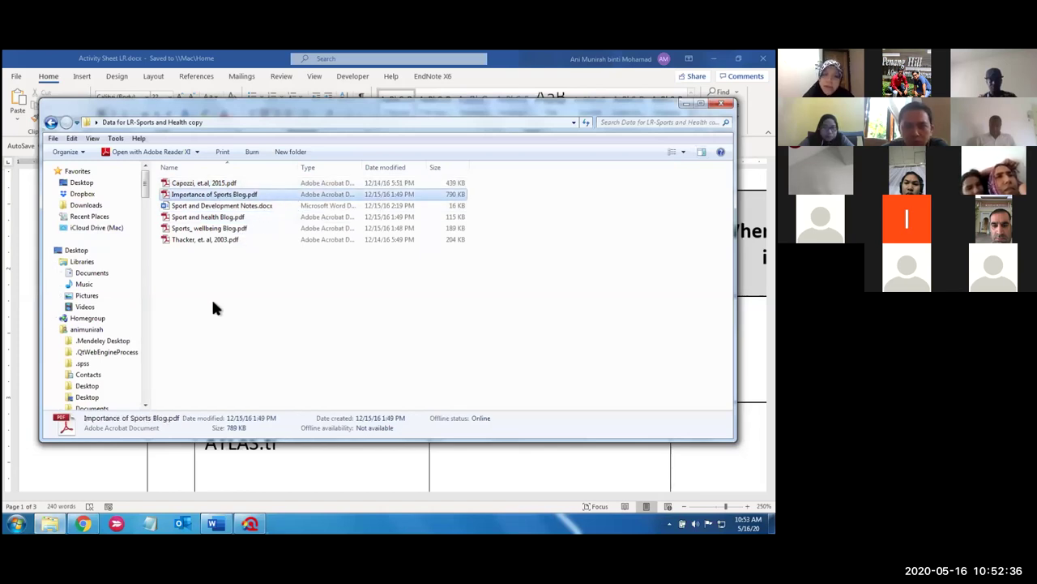
{"action": "left_click", "coordinate": [208, 342]}
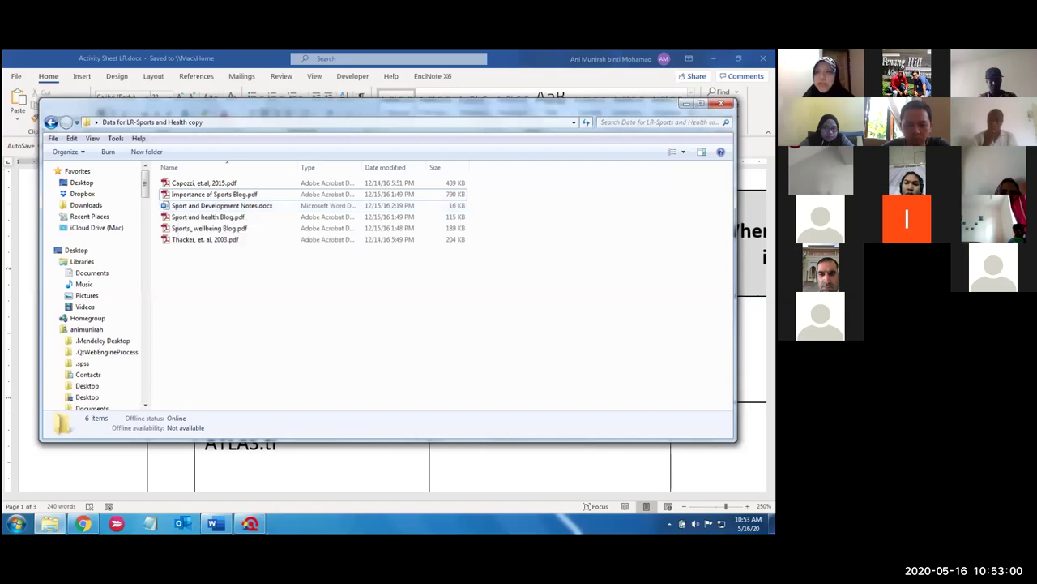
{"action": "left_click_drag", "start_coordinate": [735, 218], "coordinate": [366, 299]}
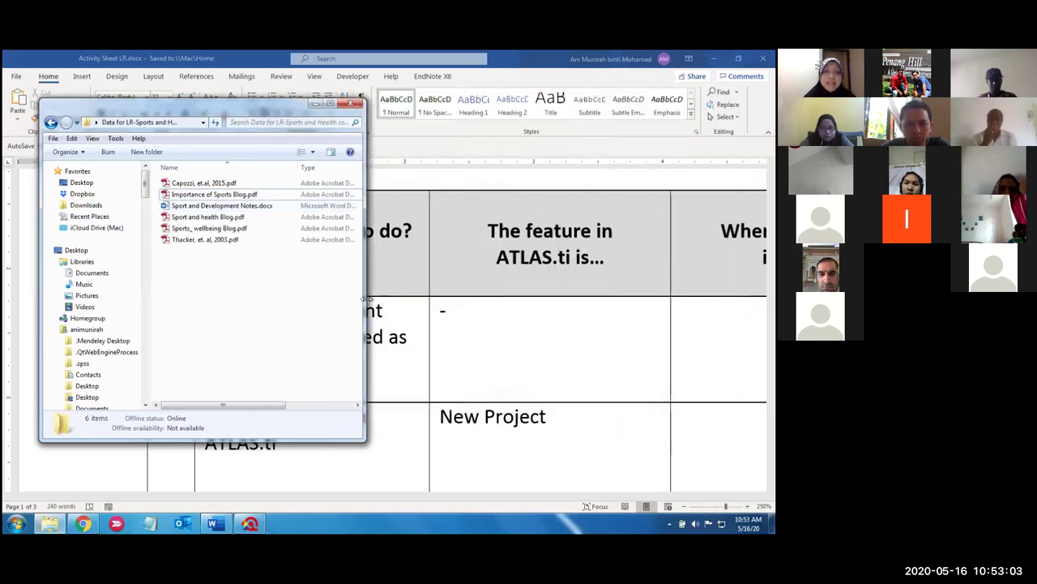
{"action": "left_click", "coordinate": [521, 362]}
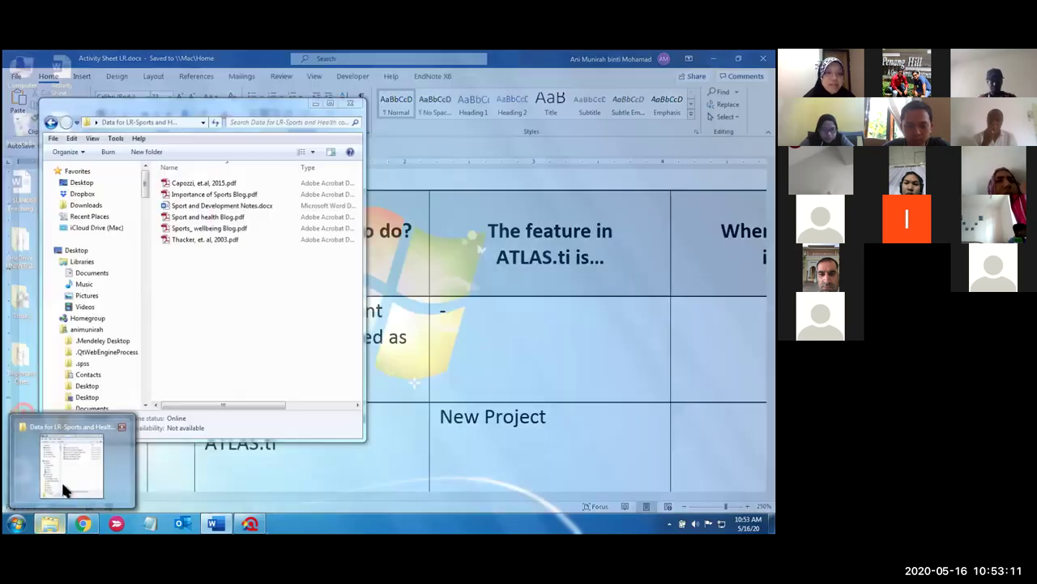
{"action": "left_click", "coordinate": [61, 479]}
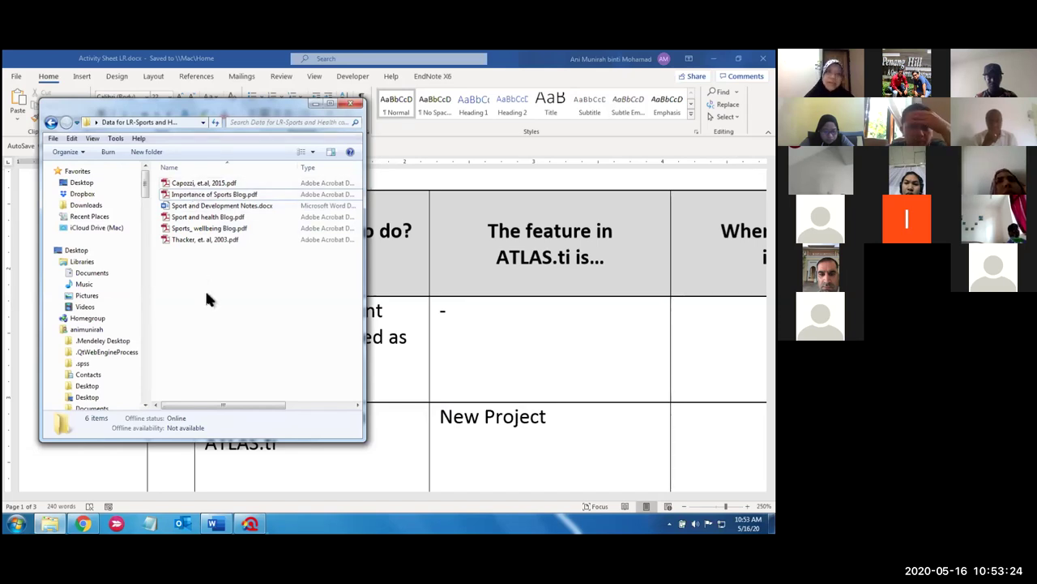
Go through the sample literature files, selecting the 2015 and 2003 article PDFs and Importance of Sports Blog.pdf
{"action": "left_click", "coordinate": [188, 181]}
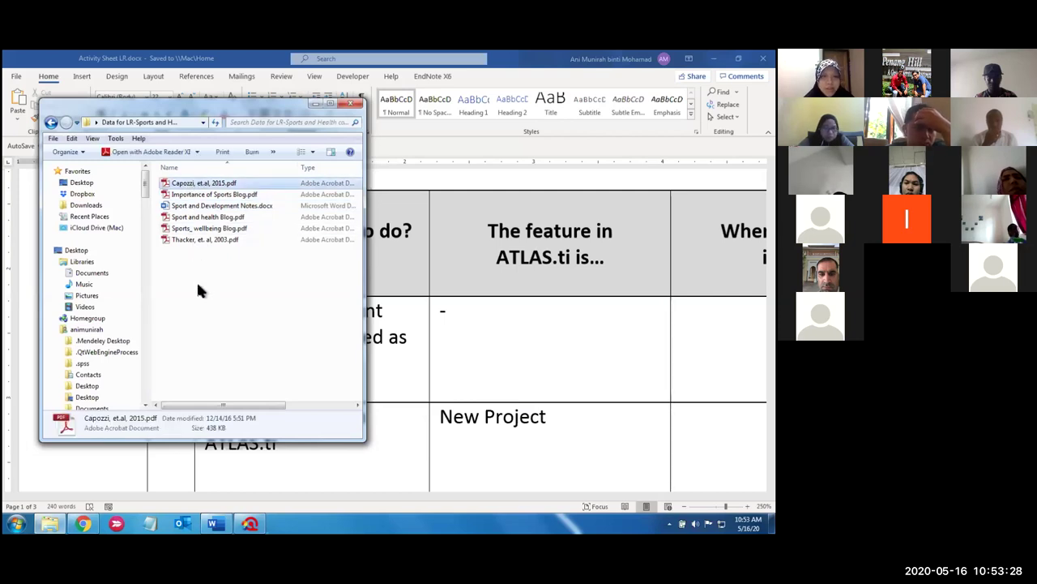
{"action": "left_click", "coordinate": [187, 240]}
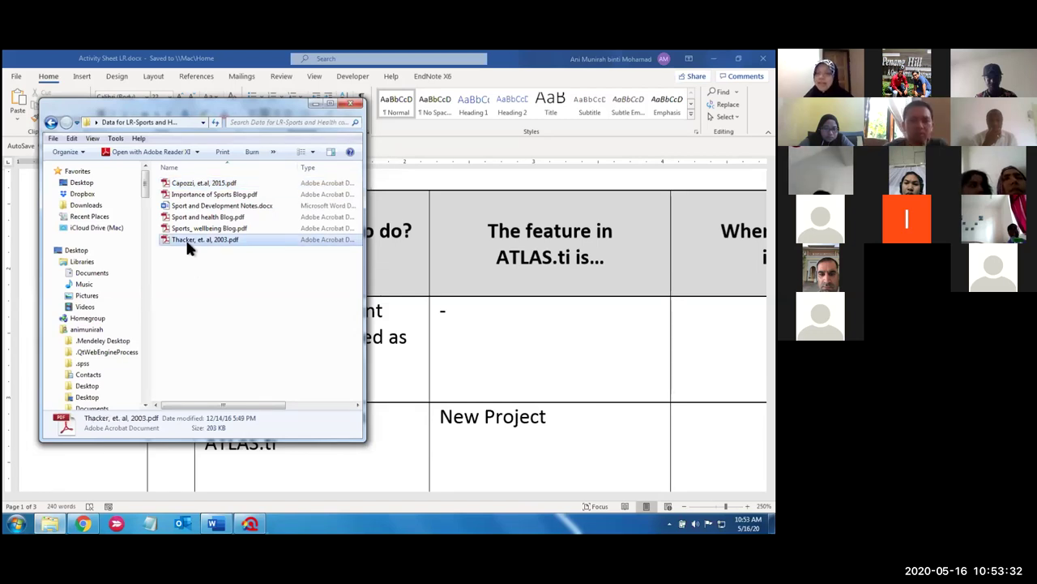
{"action": "left_click", "coordinate": [193, 196]}
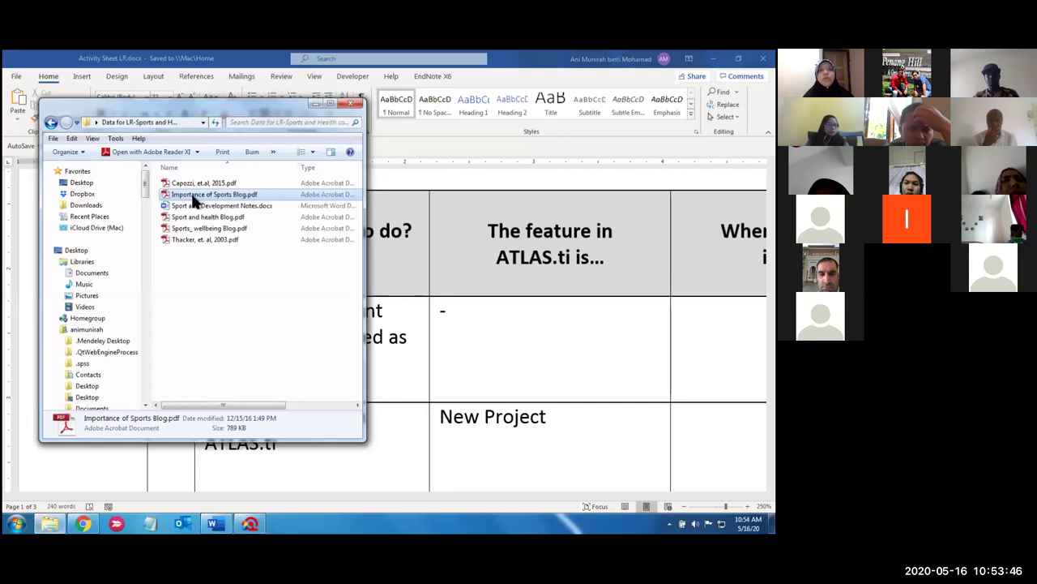
{"action": "left_click", "coordinate": [211, 279]}
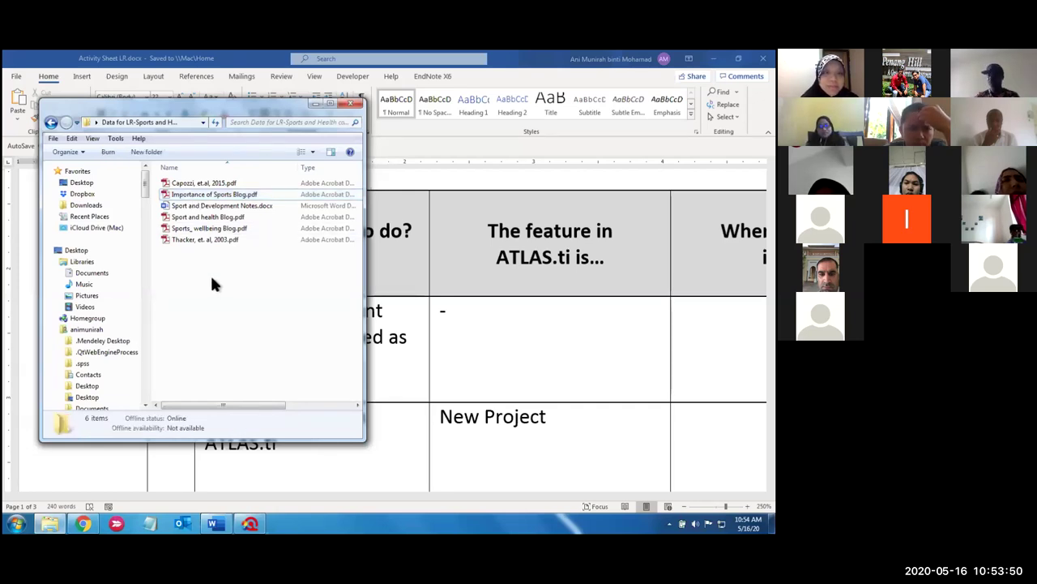
{"action": "left_click", "coordinate": [206, 198]}
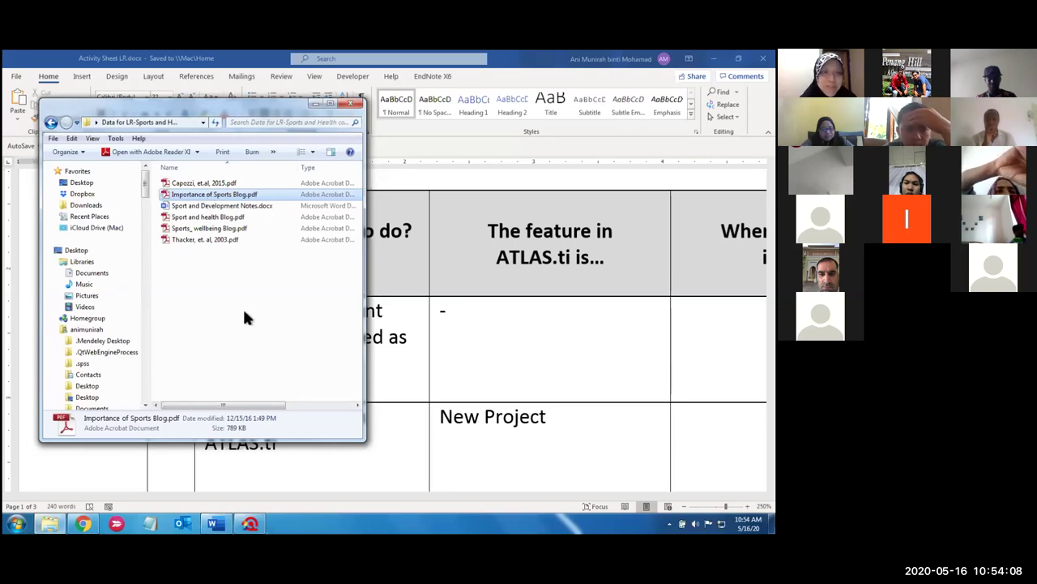
Return to the activity sheet in Word and review tasks 1 to 3 in the table
{"action": "left_click", "coordinate": [491, 365]}
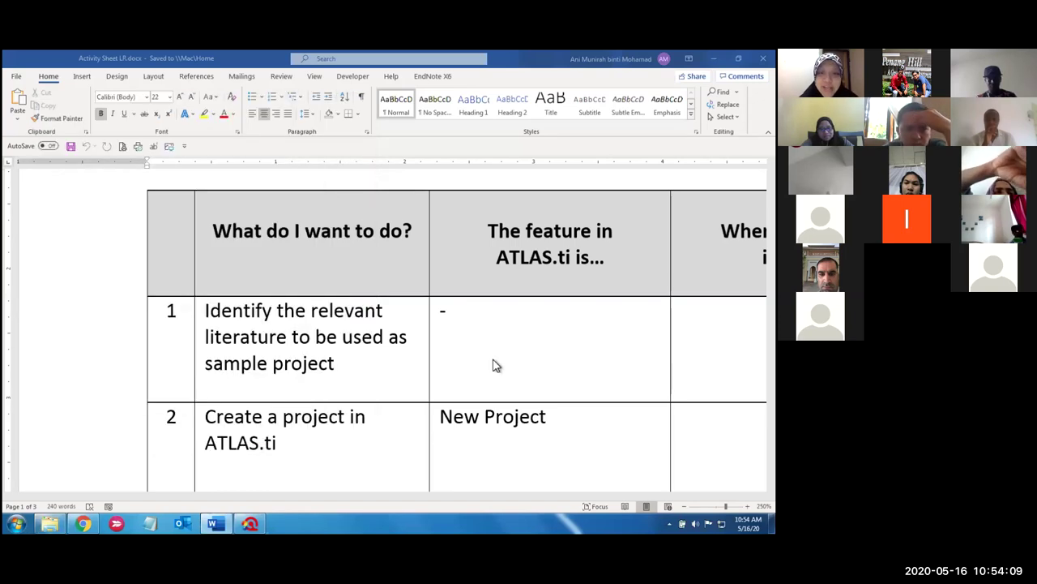
{"action": "left_click", "coordinate": [367, 362]}
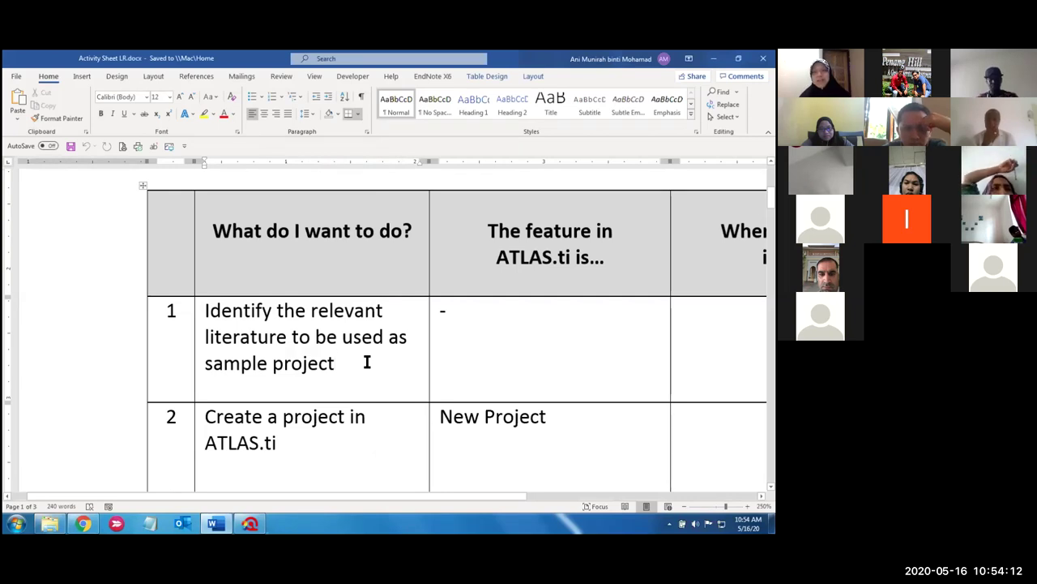
{"action": "scroll", "coordinate": [497, 372], "scroll_direction": "down", "scroll_amount": 10}
{"action": "scroll", "coordinate": [497, 371], "scroll_direction": "up", "scroll_amount": 6}
{"action": "scroll", "coordinate": [495, 370], "scroll_direction": "up", "scroll_amount": 3}
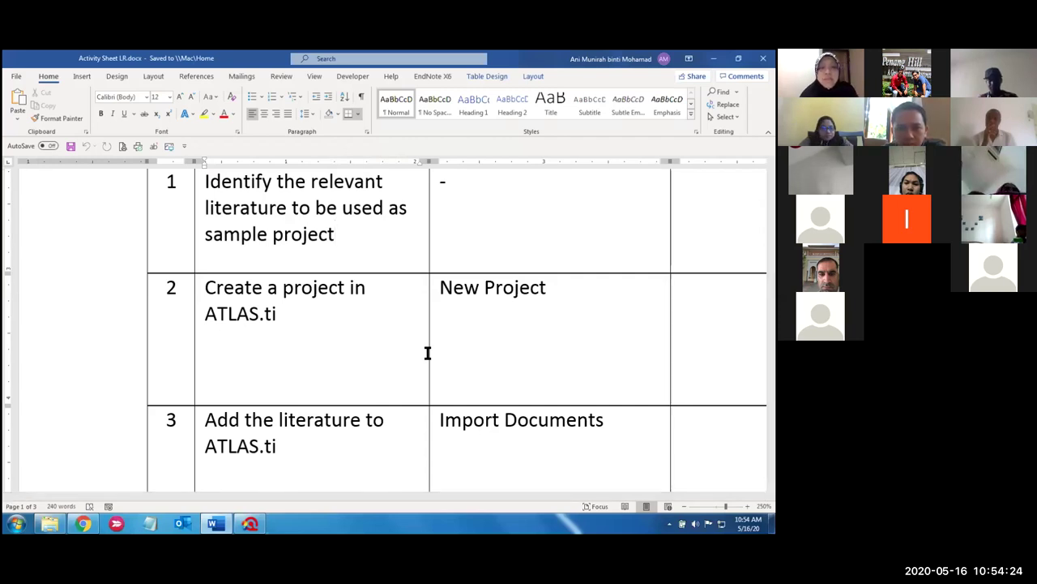
Save the changes to the FGD FAMA project and close its ATLAS.ti window
{"action": "mouse_move", "coordinate": [254, 524]}
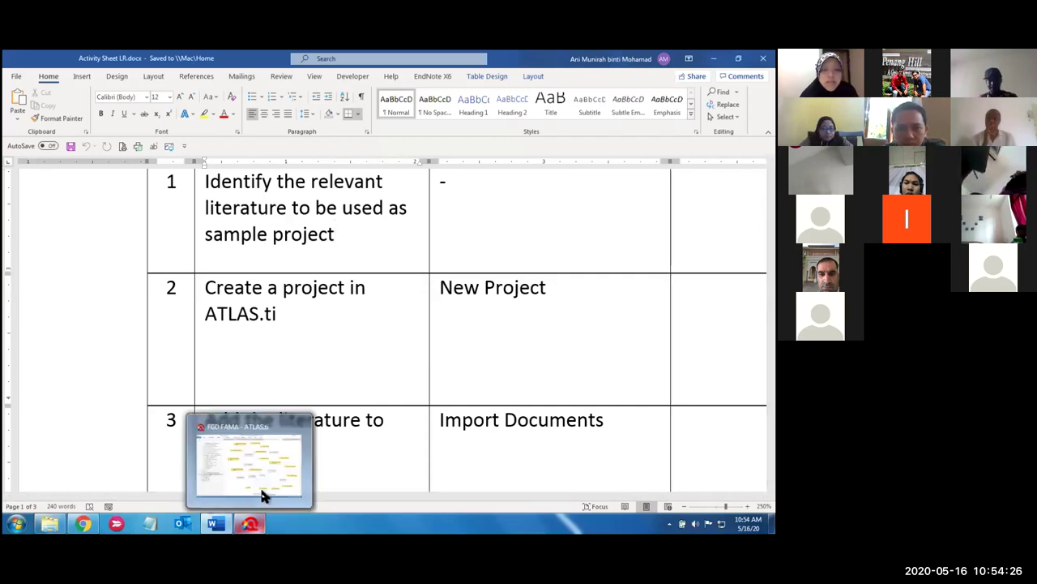
{"action": "mouse_move", "coordinate": [295, 434]}
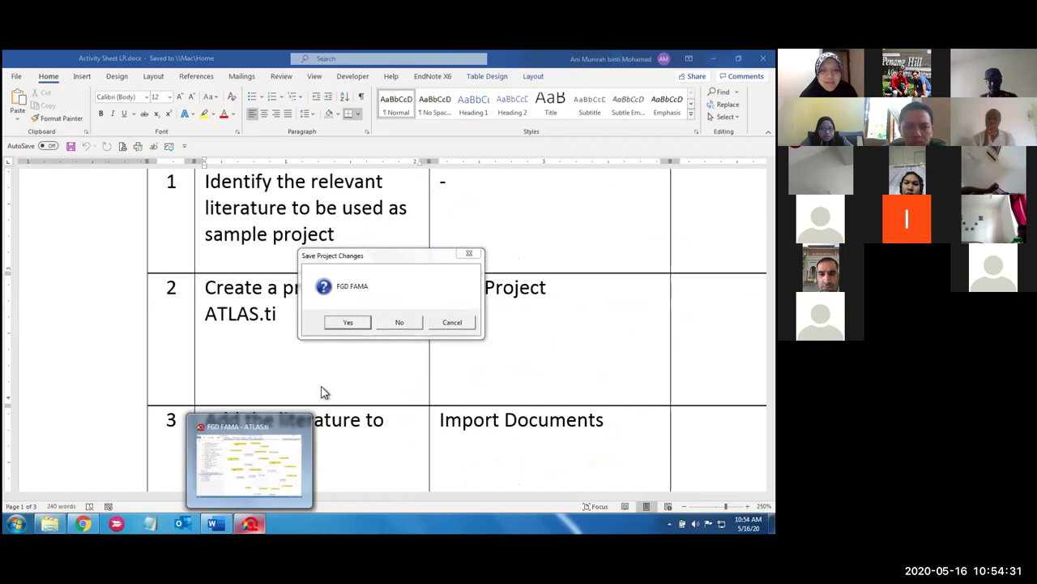
{"action": "left_click", "coordinate": [353, 322]}
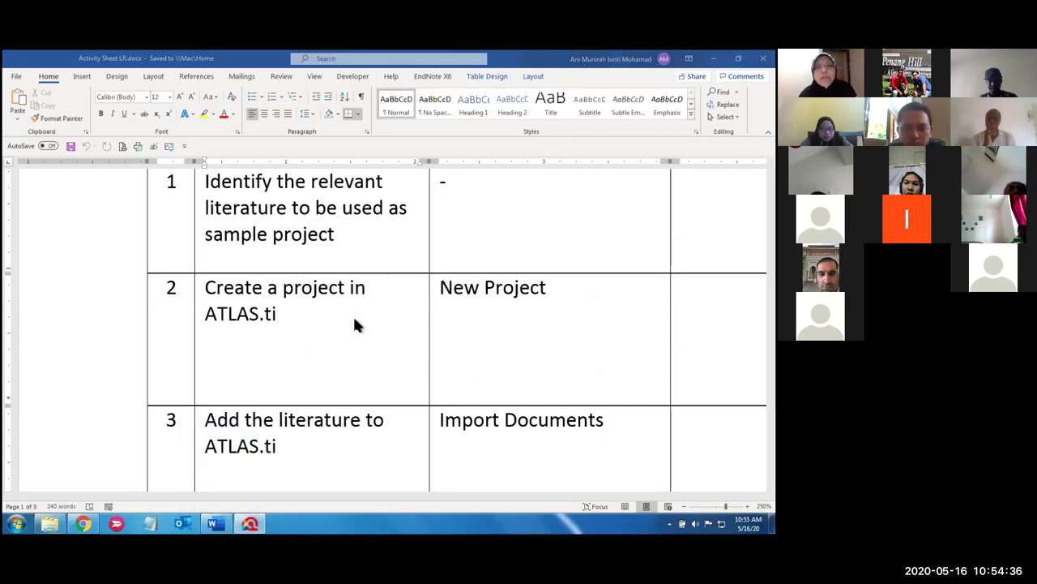
{"action": "mouse_move", "coordinate": [243, 525]}
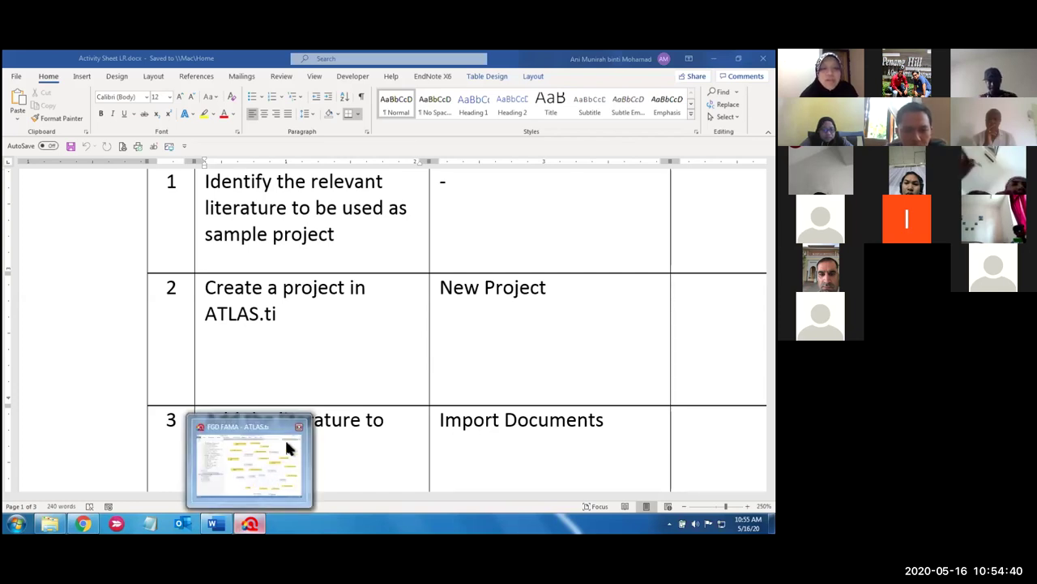
{"action": "mouse_move", "coordinate": [298, 430]}
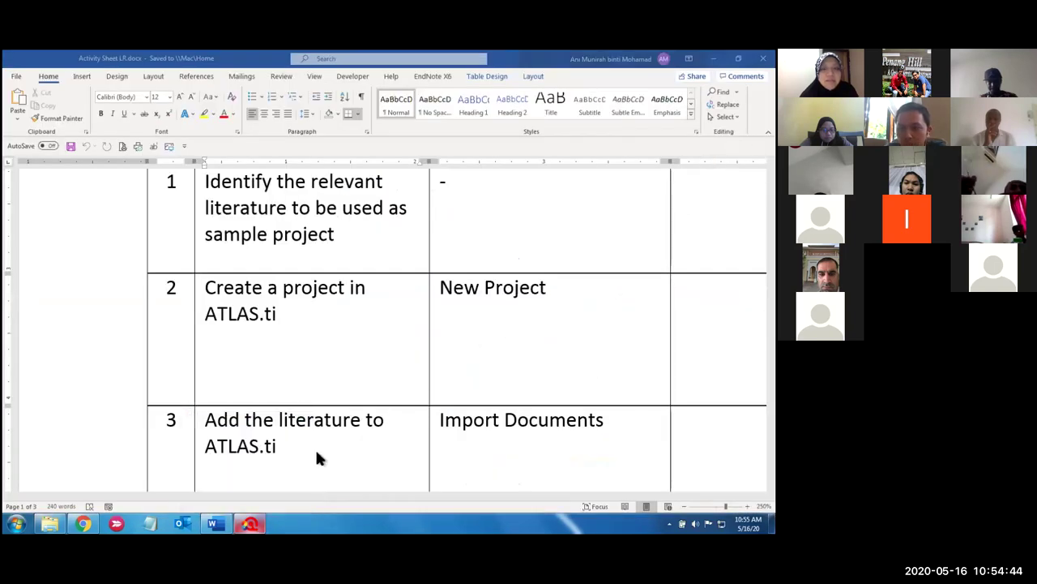
{"action": "right_click", "coordinate": [254, 525]}
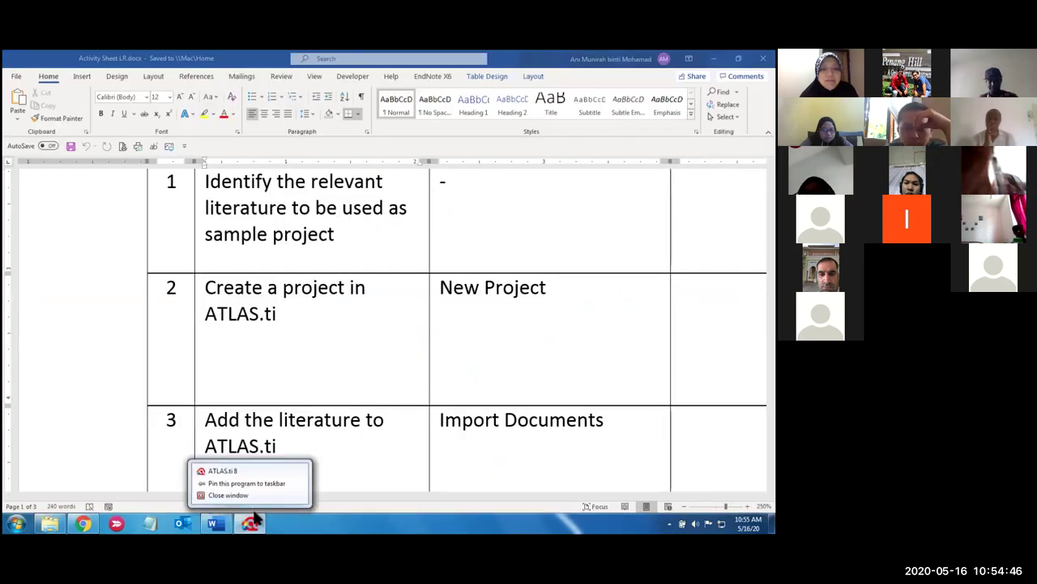
{"action": "left_click", "coordinate": [249, 494]}
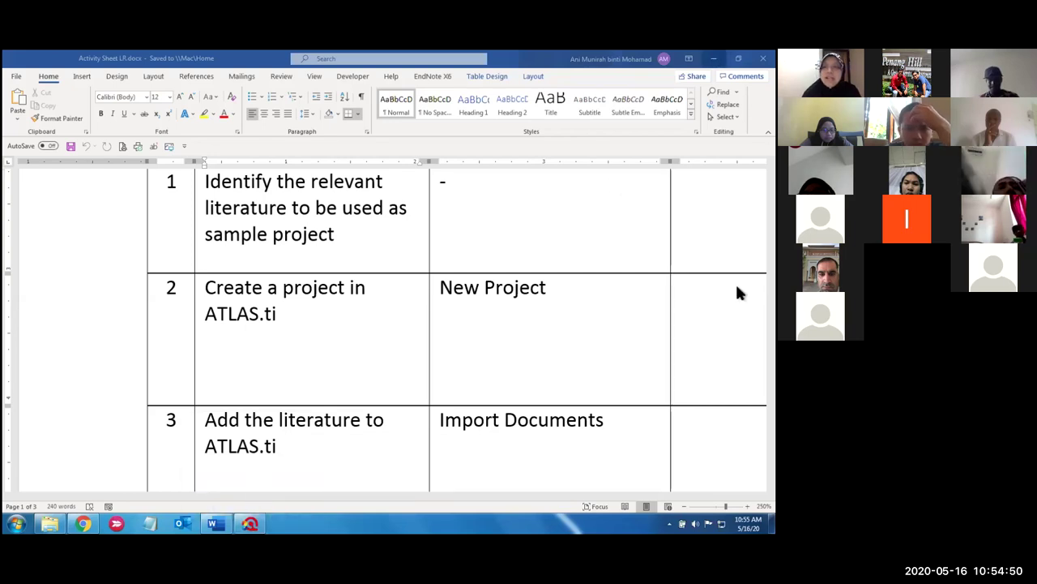
Show the Windows desktop and move the ATLAS.ti shortcut to an empty area away from the other icons
{"action": "key", "text": "super+d"}
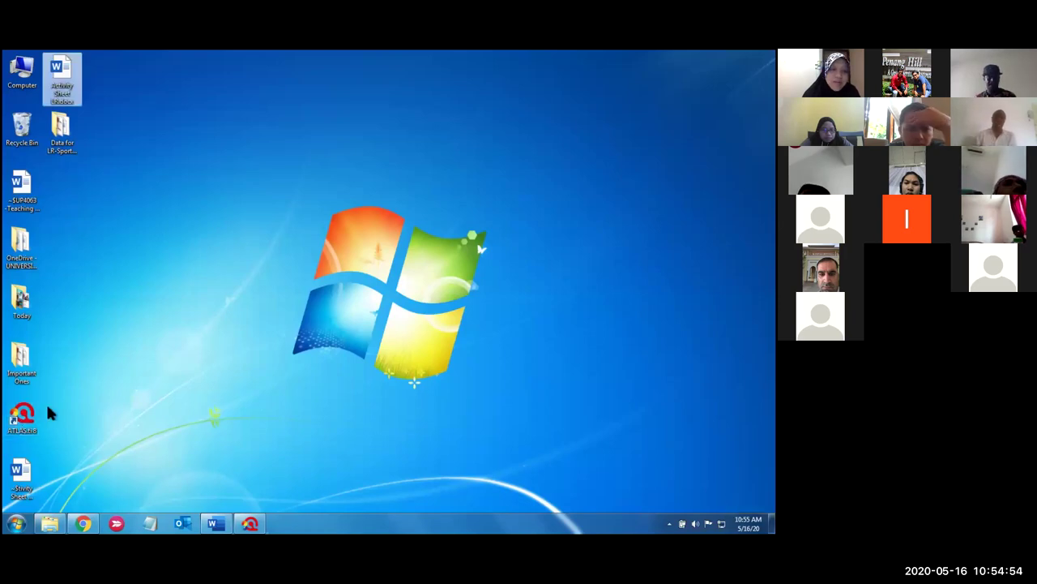
{"action": "left_click_drag", "start_coordinate": [22, 415], "coordinate": [197, 195]}
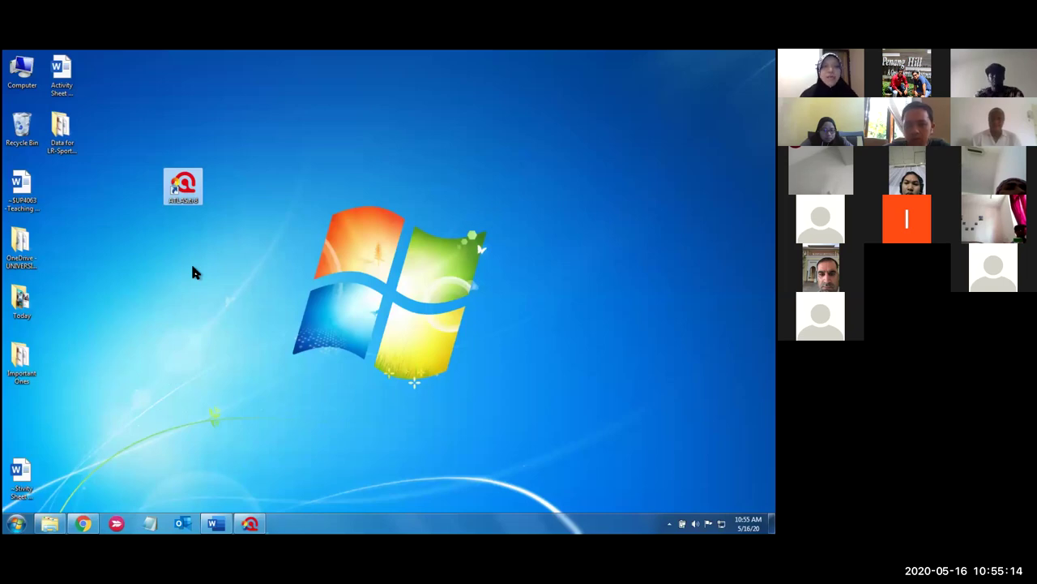
Switch to the Mac desktop, close the Finder window showing the Desktop folder, and launch the Mac version of ATLAS.ti
{"action": "key", "text": "ctrl+Left"}
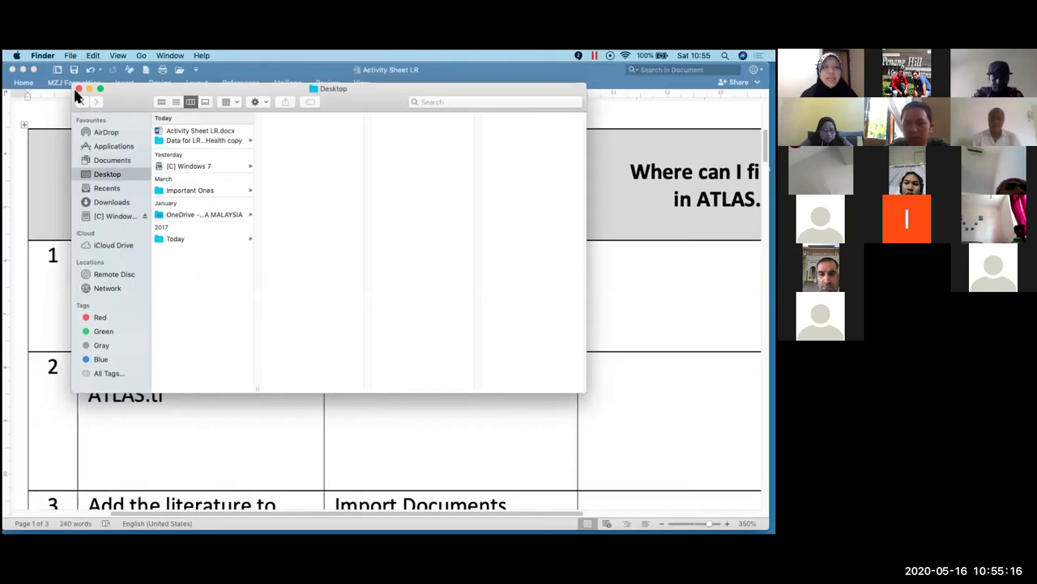
{"action": "left_click", "coordinate": [78, 89]}
{"action": "mouse_move", "coordinate": [520, 531]}
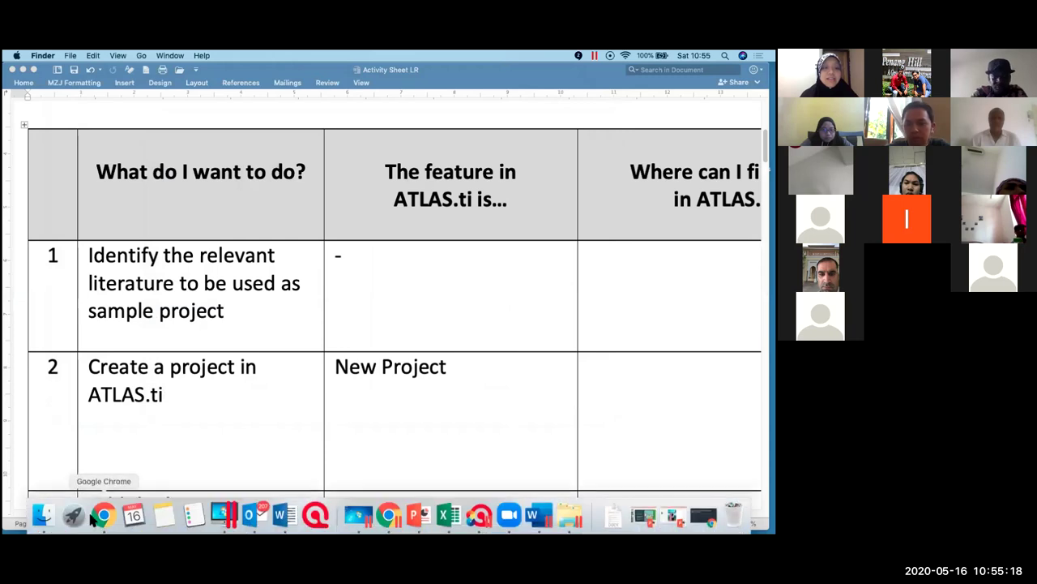
{"action": "left_click", "coordinate": [316, 515]}
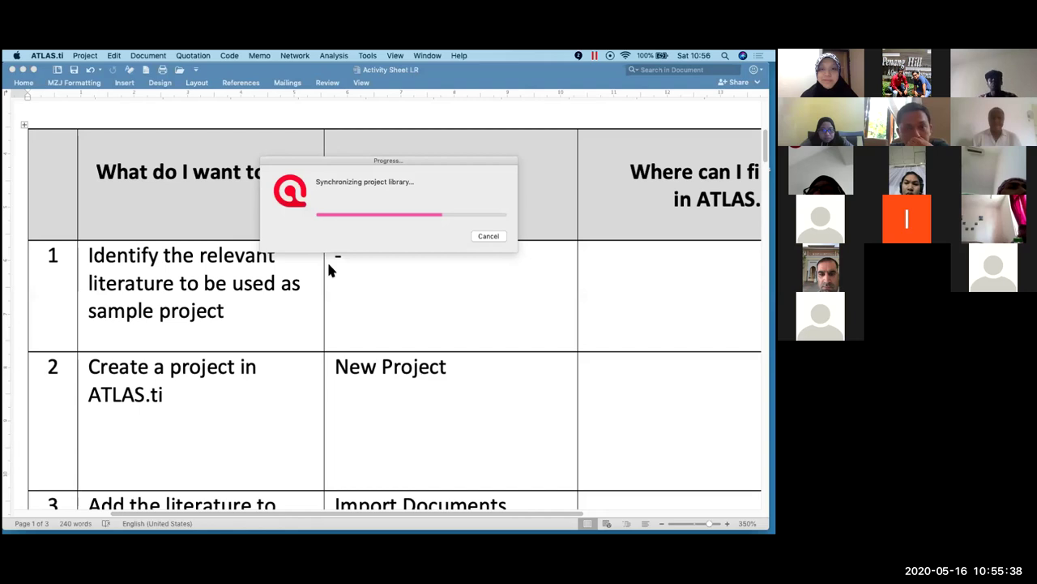
Return to the Windows desktop, bring up the ATLAS.ti start window, and reposition it a little higher
{"action": "key", "text": "ctrl+Right"}
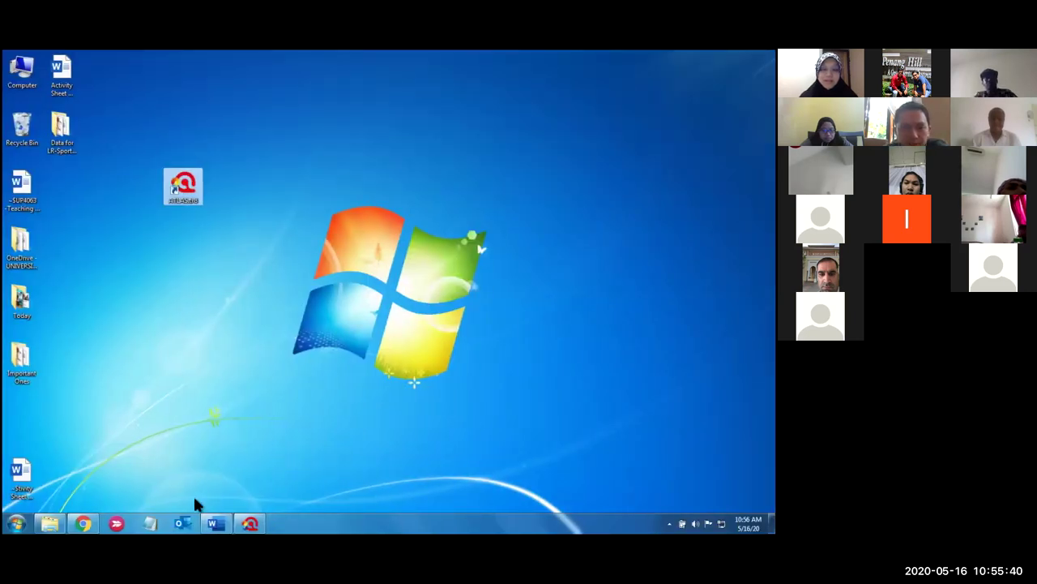
{"action": "left_click", "coordinate": [247, 525]}
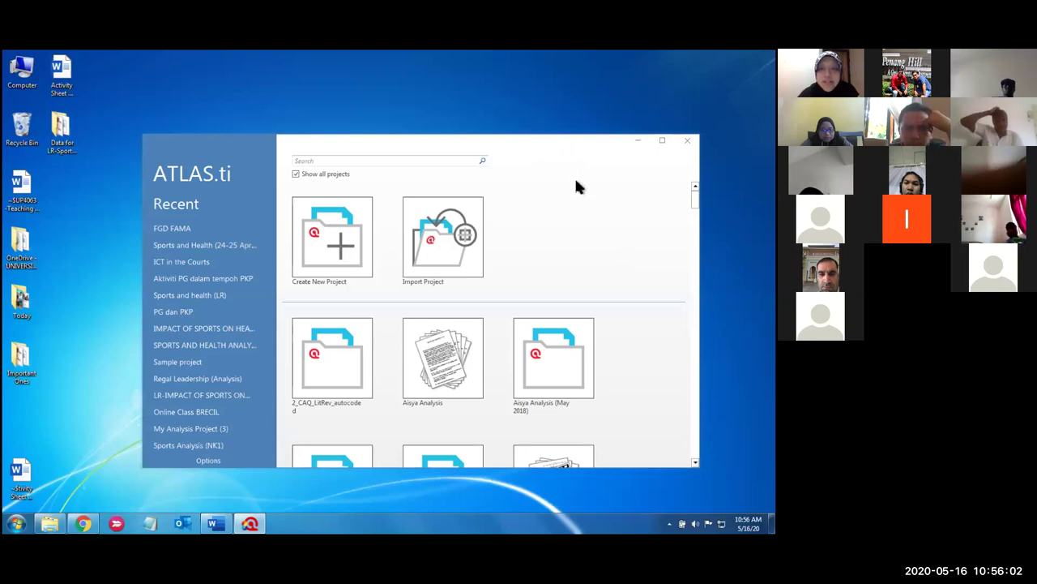
{"action": "left_click_drag", "start_coordinate": [546, 148], "coordinate": [501, 108]}
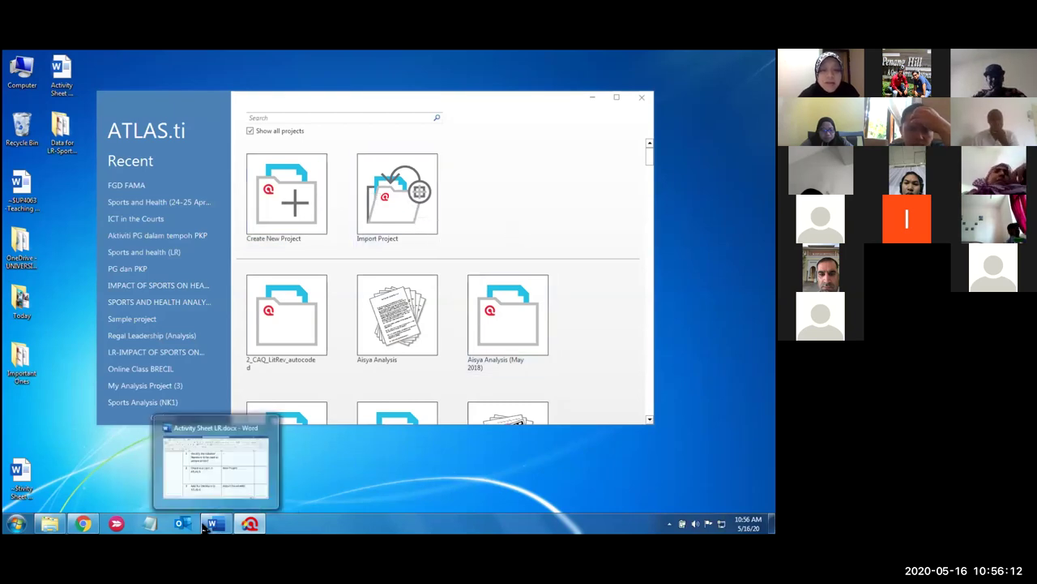
Switch to the Activity Sheet LR document in Word and highlight task 2, "Create a project in ATLAS.ti"
{"action": "left_click", "coordinate": [203, 473]}
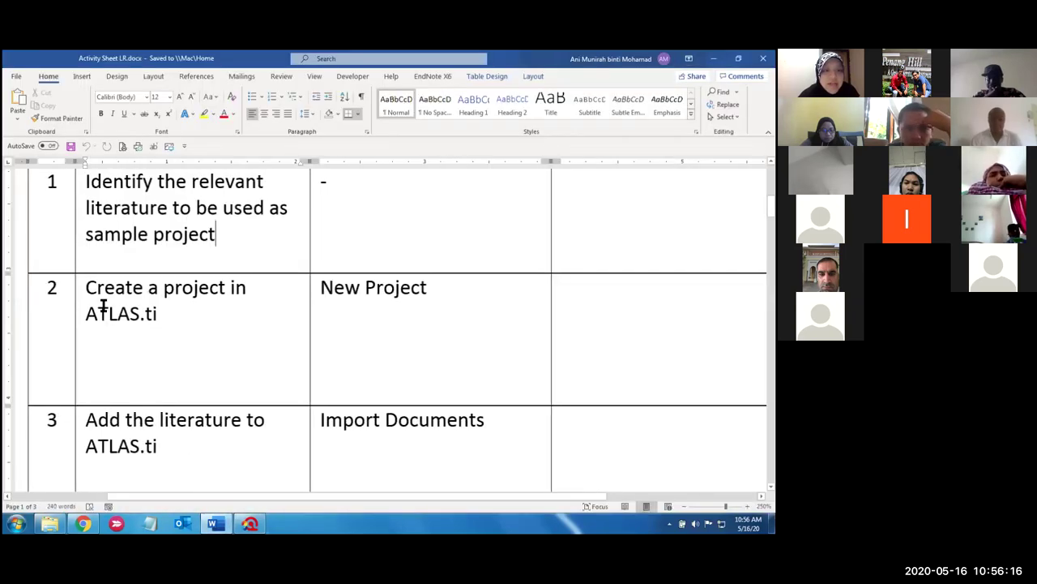
{"action": "left_click_drag", "start_coordinate": [127, 291], "coordinate": [167, 312]}
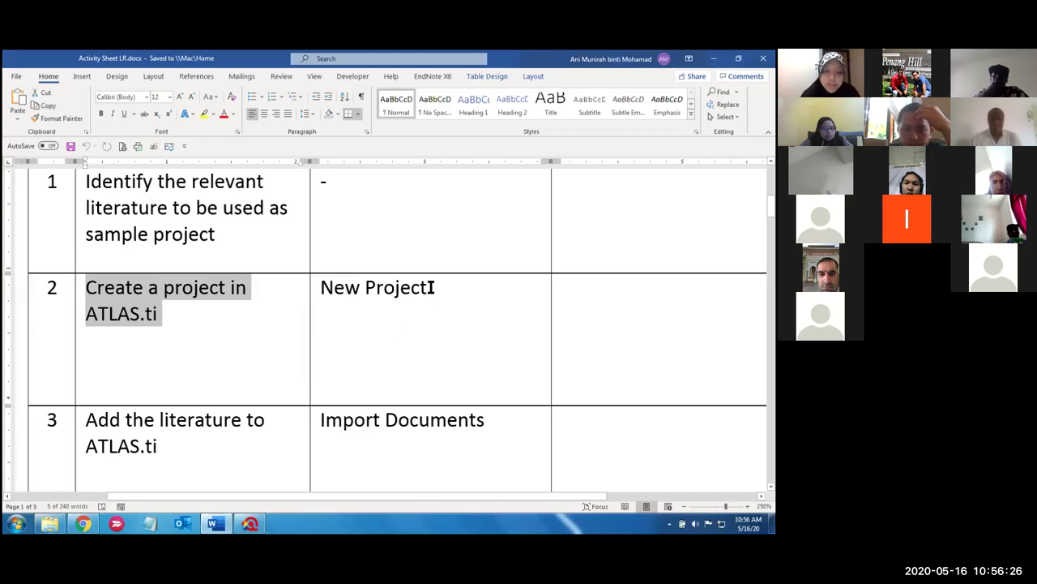
On the Mac, clear the Word and PowerPoint windows from behind the ATLAS.ti start window, move it up, and view its project list
{"action": "key", "text": "ctrl+Left"}
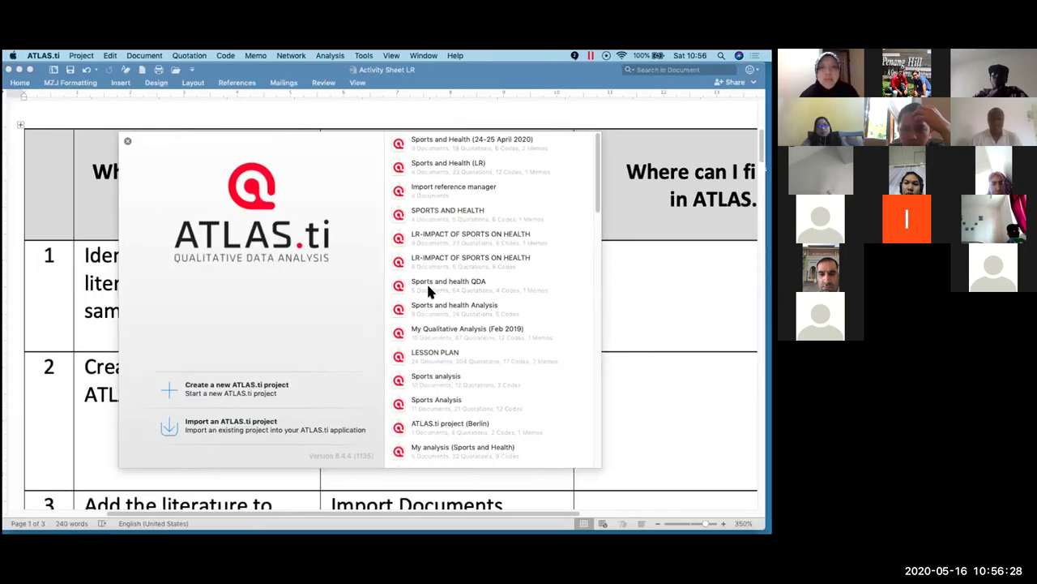
{"action": "left_click", "coordinate": [12, 70]}
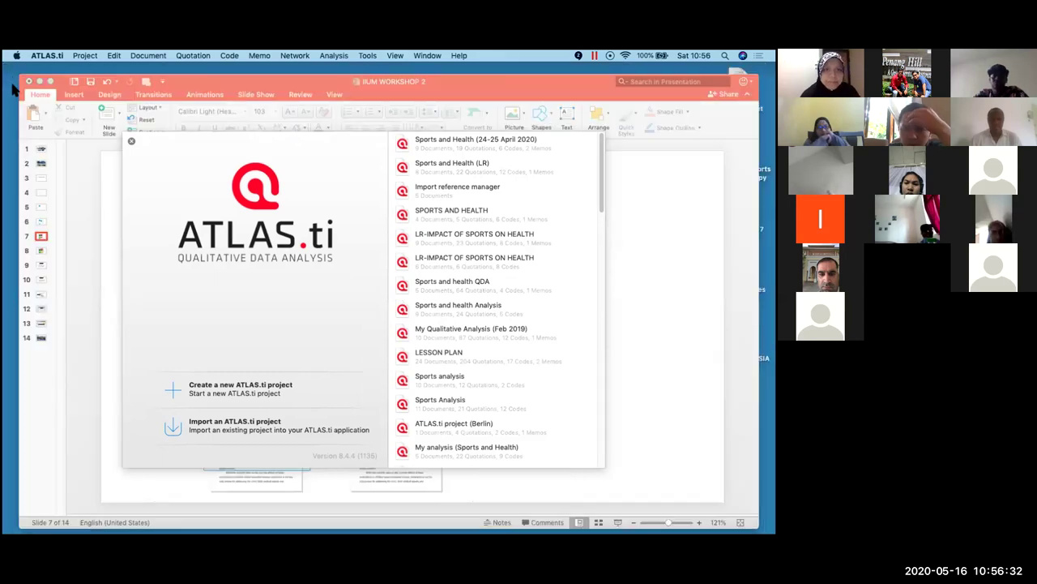
{"action": "left_click", "coordinate": [39, 82]}
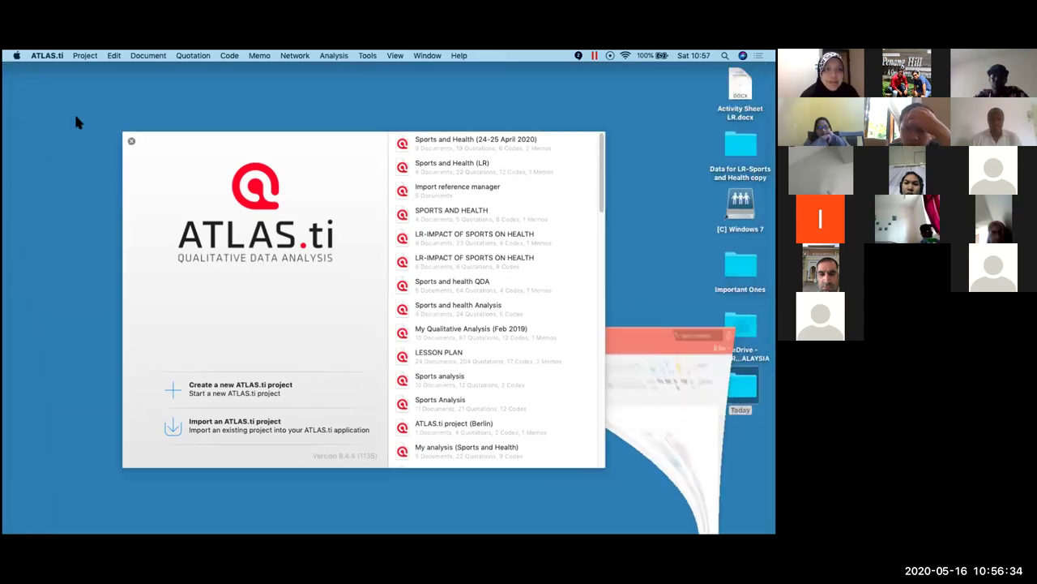
{"action": "left_click_drag", "start_coordinate": [321, 157], "coordinate": [316, 128]}
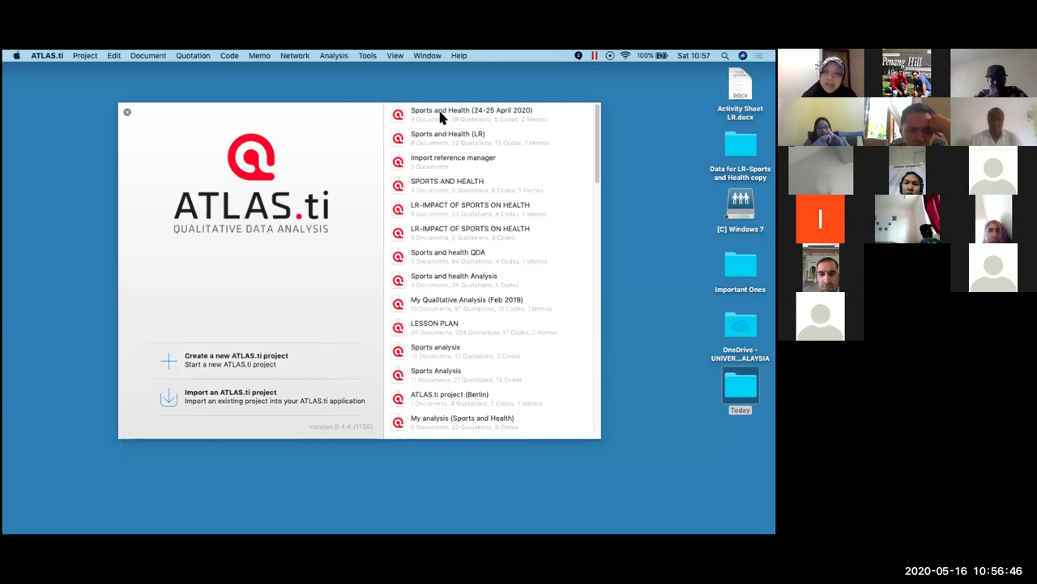
{"action": "left_click_drag", "start_coordinate": [597, 167], "coordinate": [598, 122]}
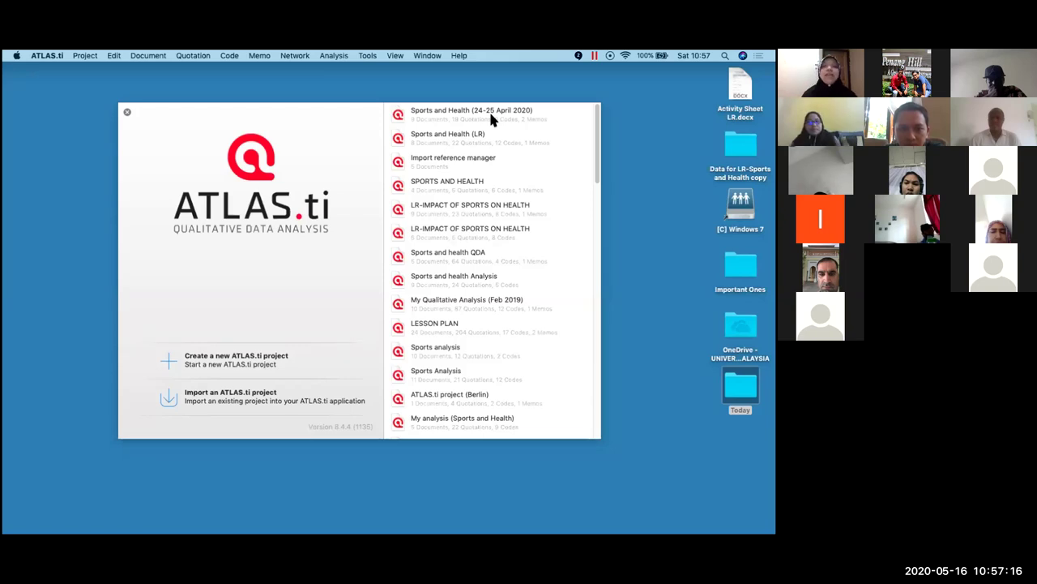
Return to Windows, bring the ATLAS.ti start window in front of the activity sheet, and browse its existing projects
{"action": "key", "text": "ctrl+Right"}
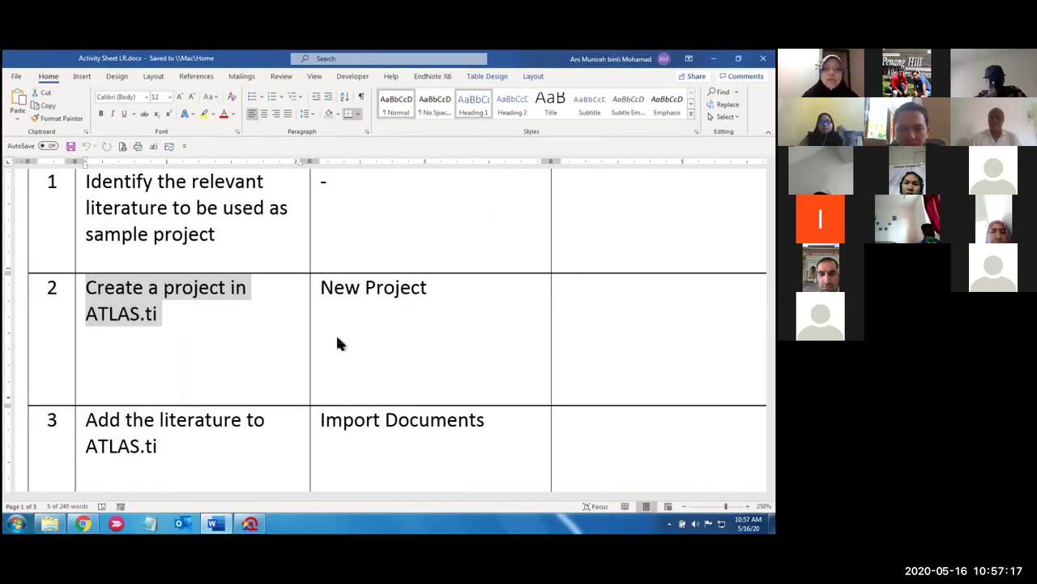
{"action": "mouse_move", "coordinate": [250, 523]}
{"action": "left_click", "coordinate": [245, 489]}
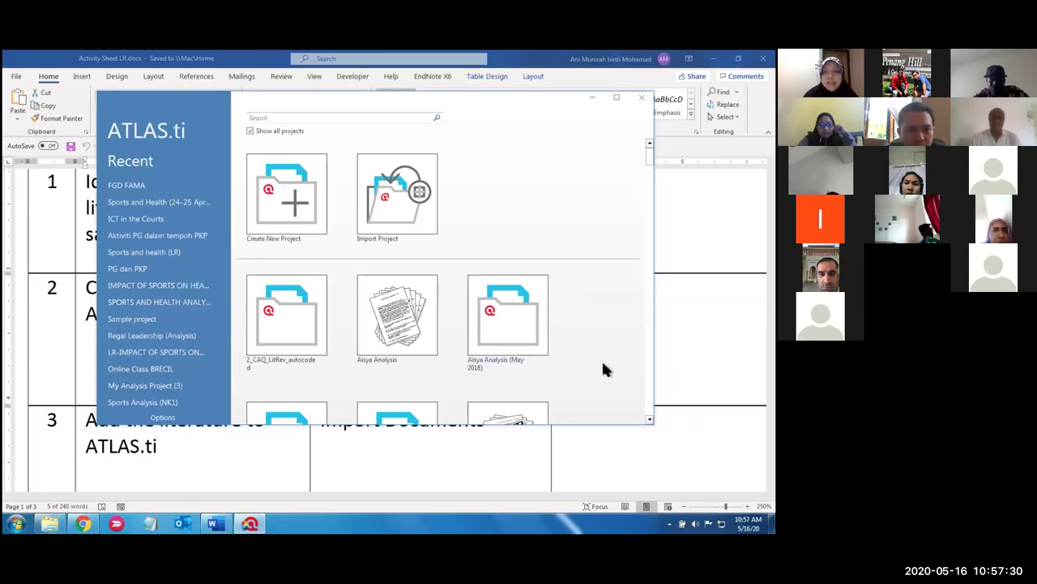
{"action": "scroll", "coordinate": [603, 369], "scroll_direction": "down", "scroll_amount": 10}
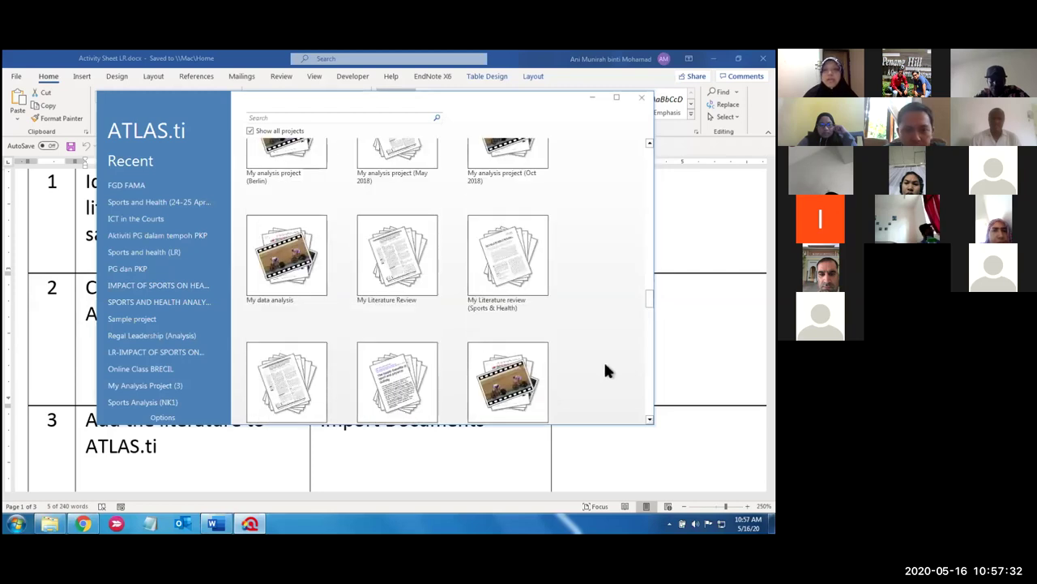
{"action": "scroll", "coordinate": [606, 371], "scroll_direction": "up", "scroll_amount": 10}
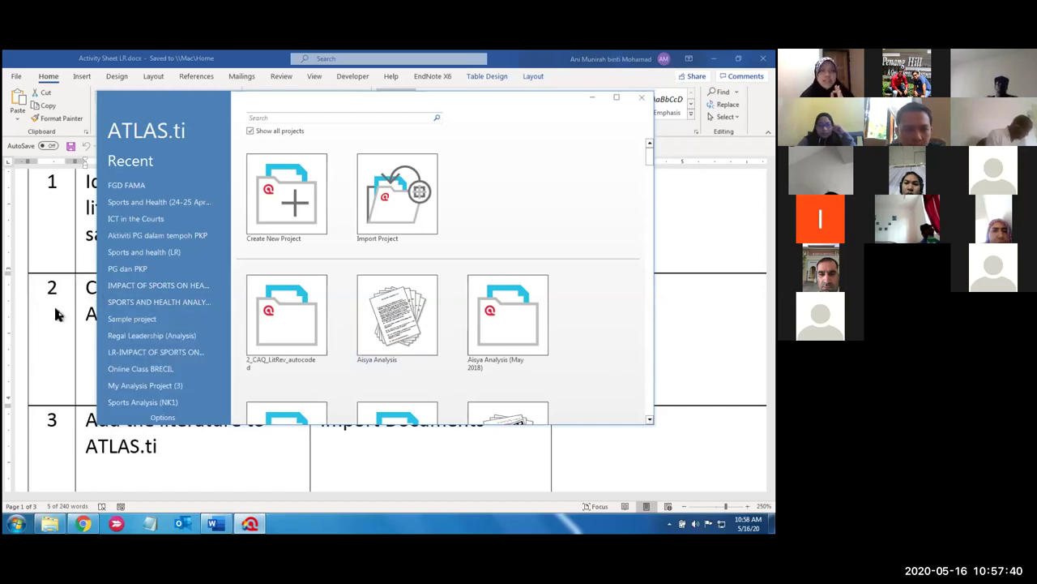
Create a new ATLAS.ti project named MY LITERATURE REVIEW PROJECT in the Windows version
{"action": "left_click", "coordinate": [290, 199]}
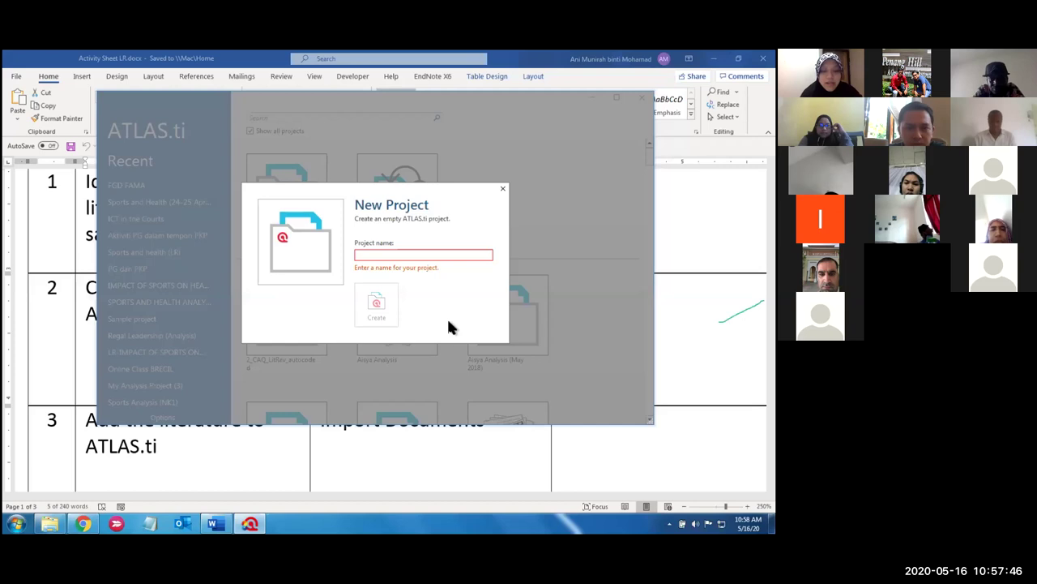
{"action": "type", "text": "my literat"}
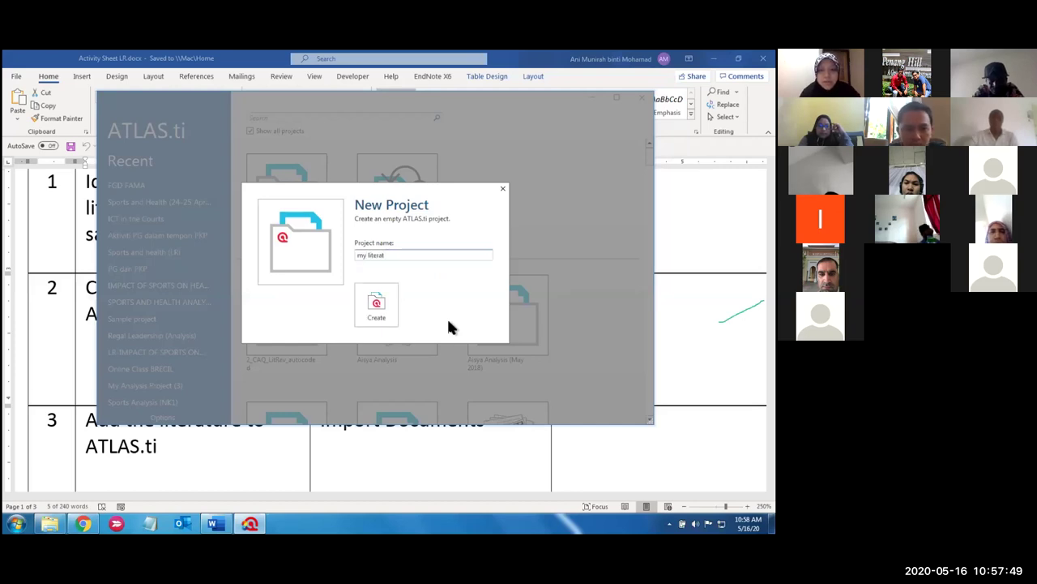
{"action": "key", "text": "ctrl+a"}
{"action": "type", "text": "M"}
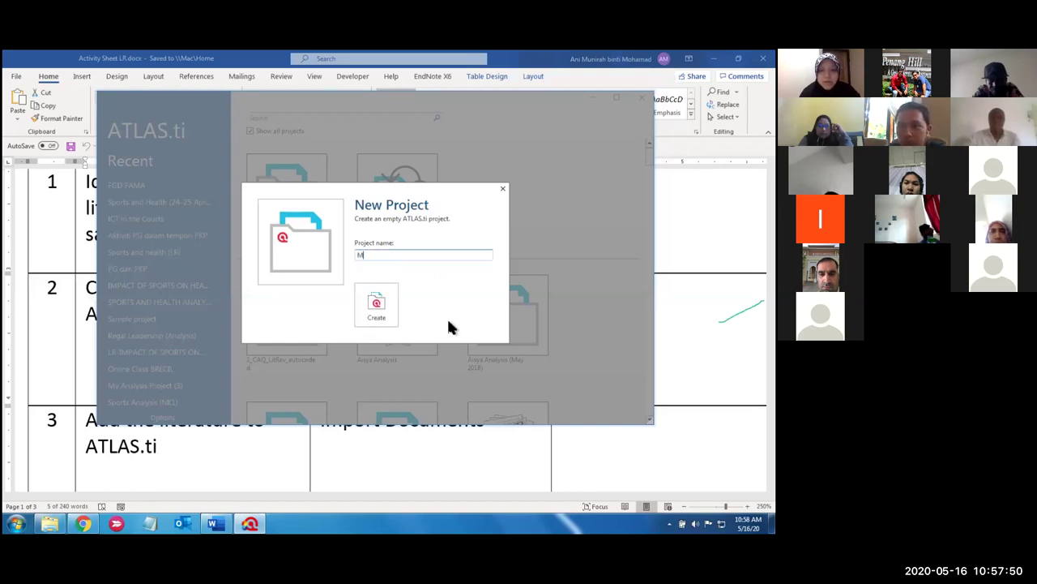
{"action": "type", "text": "Y LITERAT"}
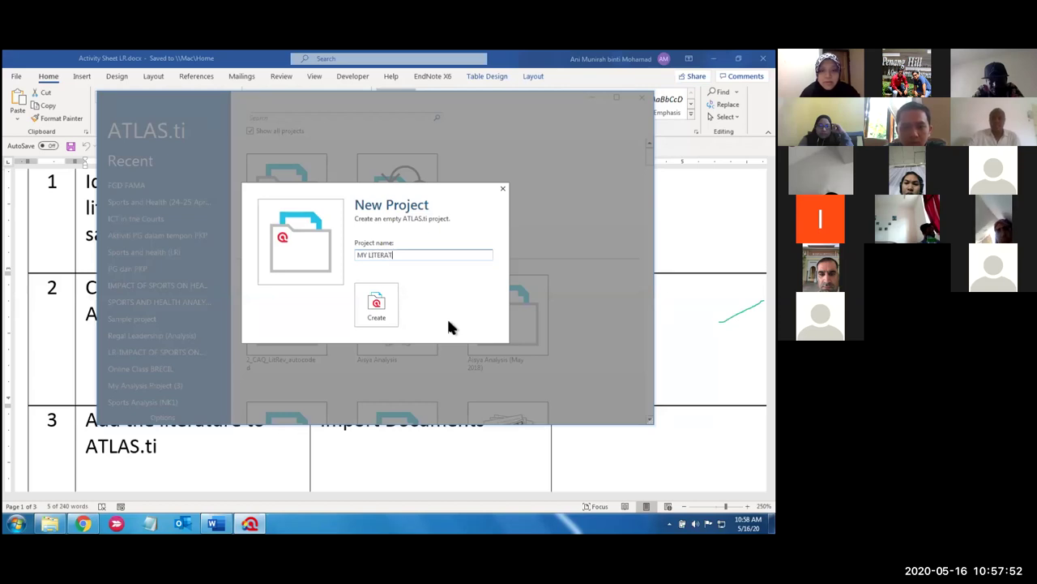
{"action": "type", "text": "URE REV"}
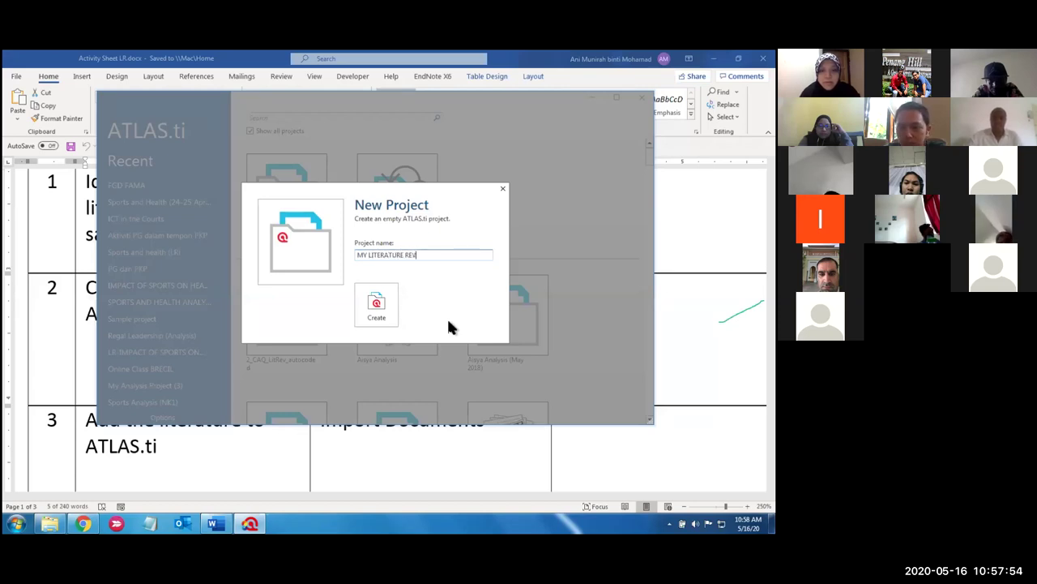
{"action": "type", "text": "IEW PROJECT"}
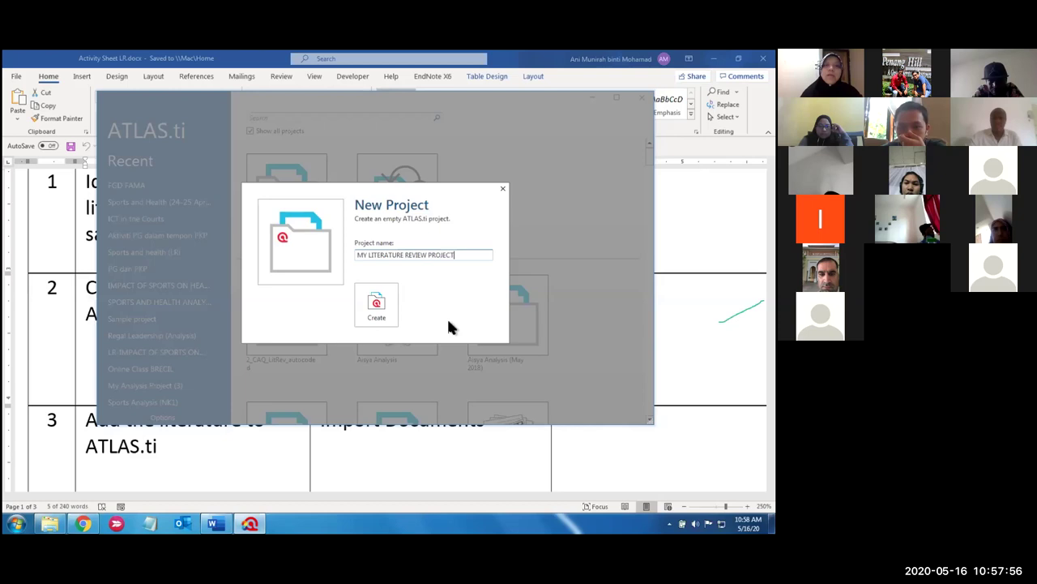
{"action": "left_click", "coordinate": [375, 313]}
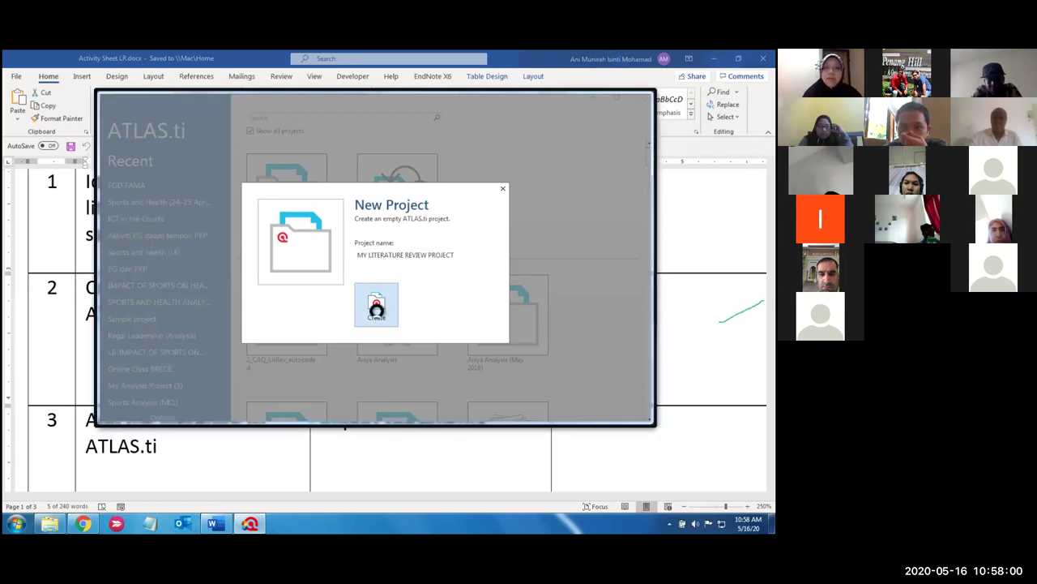
Switch to the Mac version of ATLAS.ti and create a new project there named MY LITERATURE REVIEW PROJECT
{"action": "key", "text": "ctrl+Left"}
{"action": "left_click", "coordinate": [244, 356]}
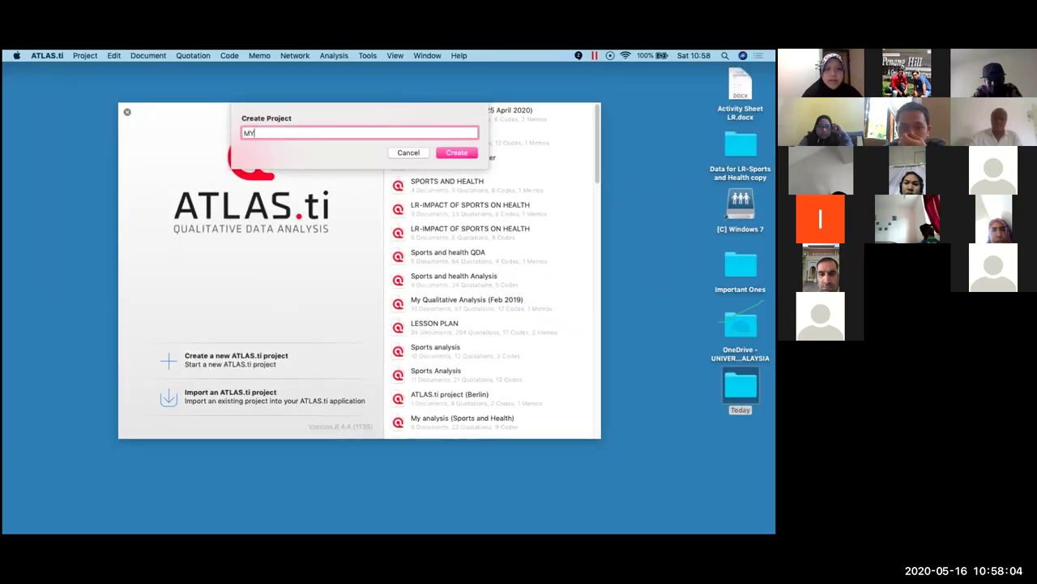
{"action": "type", "text": "MY LITERATURE REVIEW PROJECT"}
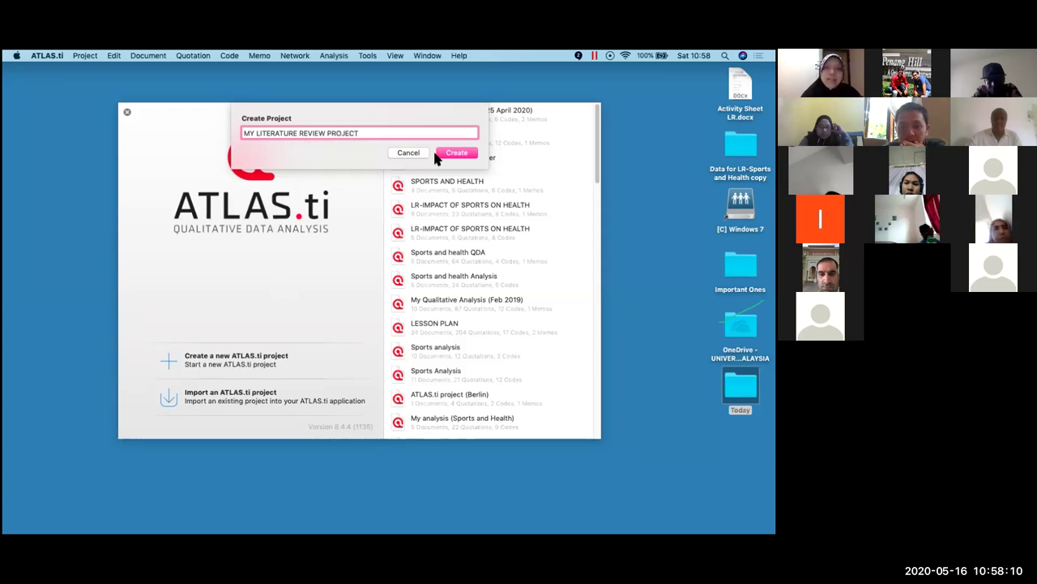
{"action": "left_click", "coordinate": [457, 152]}
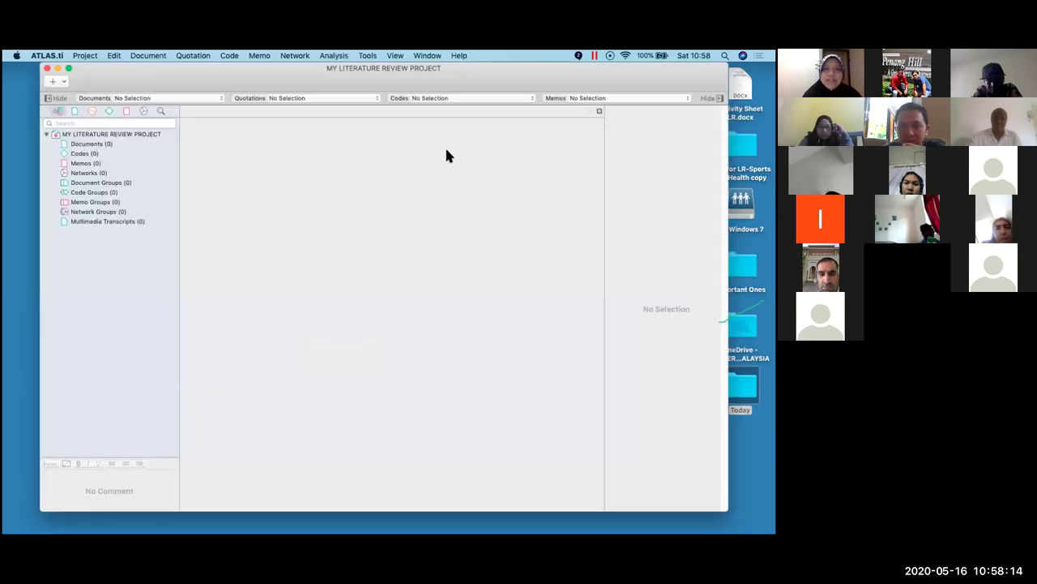
Return to the Windows ATLAS.ti project, maximize its window, and look over the File, Home and Analyze command groups
{"action": "key", "text": "ctrl+Right"}
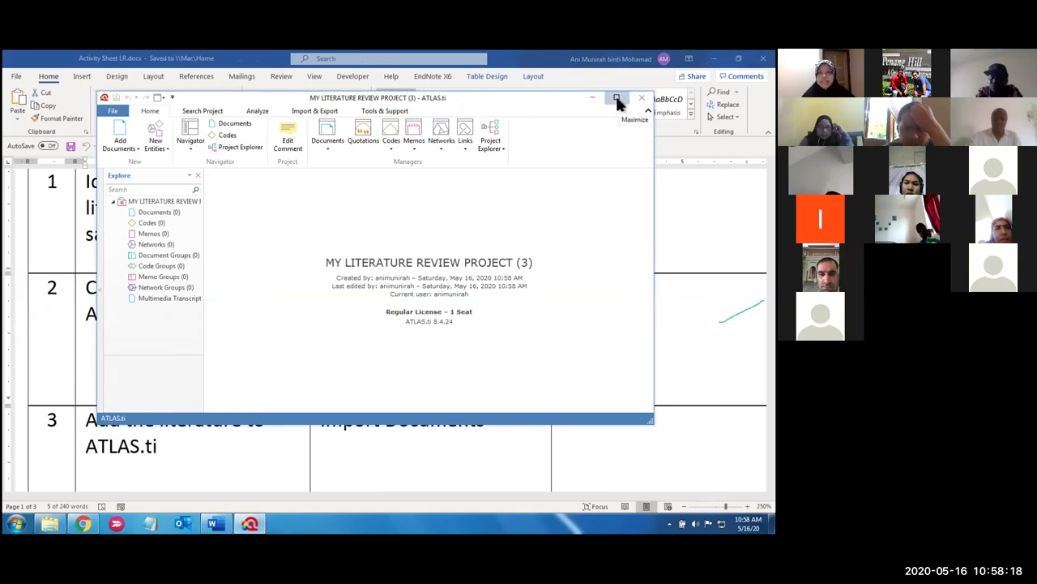
{"action": "left_click", "coordinate": [616, 99]}
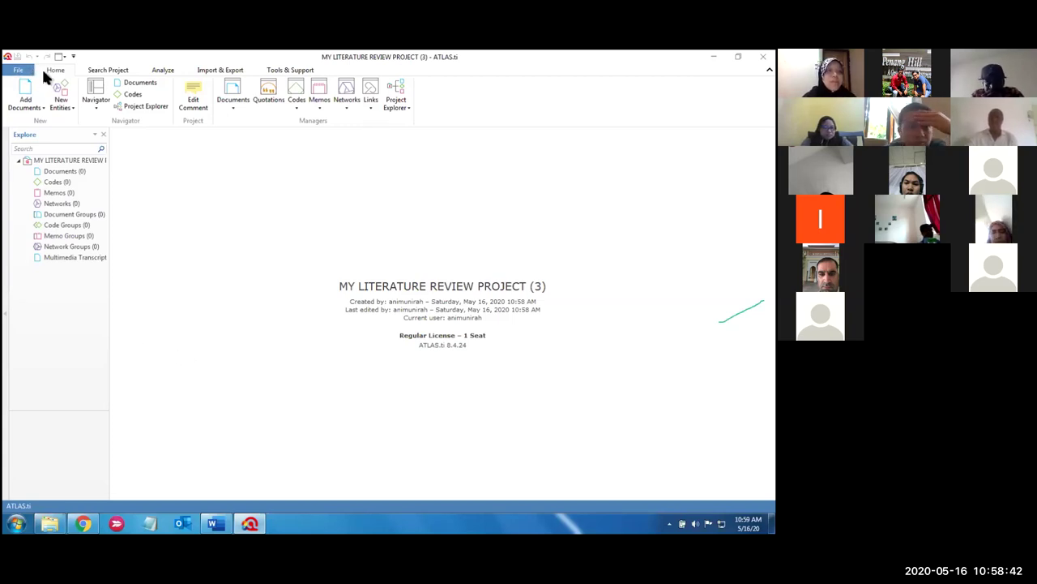
{"action": "left_click", "coordinate": [18, 70]}
{"action": "left_click", "coordinate": [21, 71]}
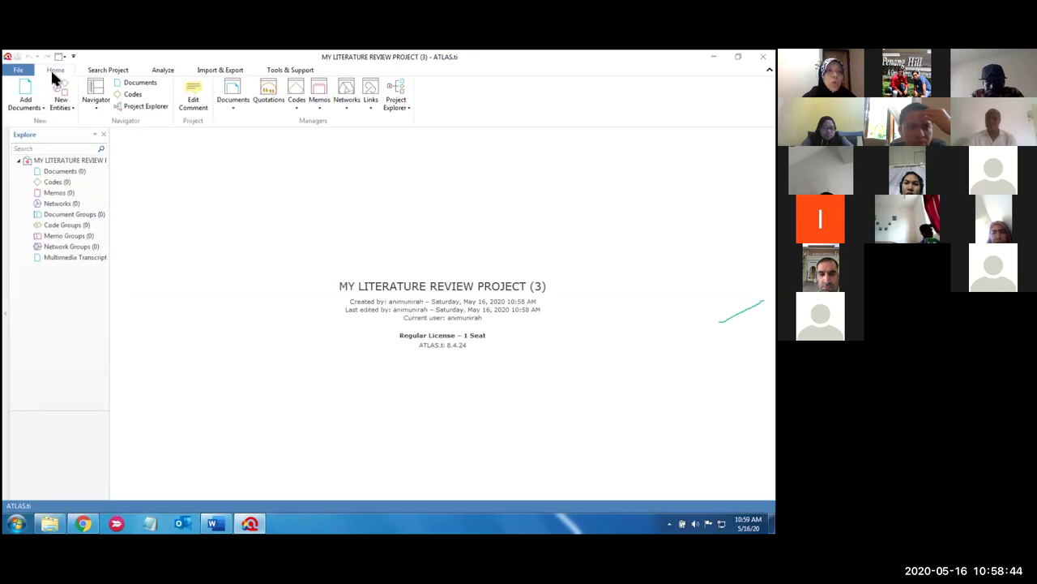
{"action": "left_click", "coordinate": [161, 71]}
{"action": "scroll", "coordinate": [306, 74], "scroll_direction": "down", "scroll_amount": 2}
{"action": "left_click", "coordinate": [69, 73]}
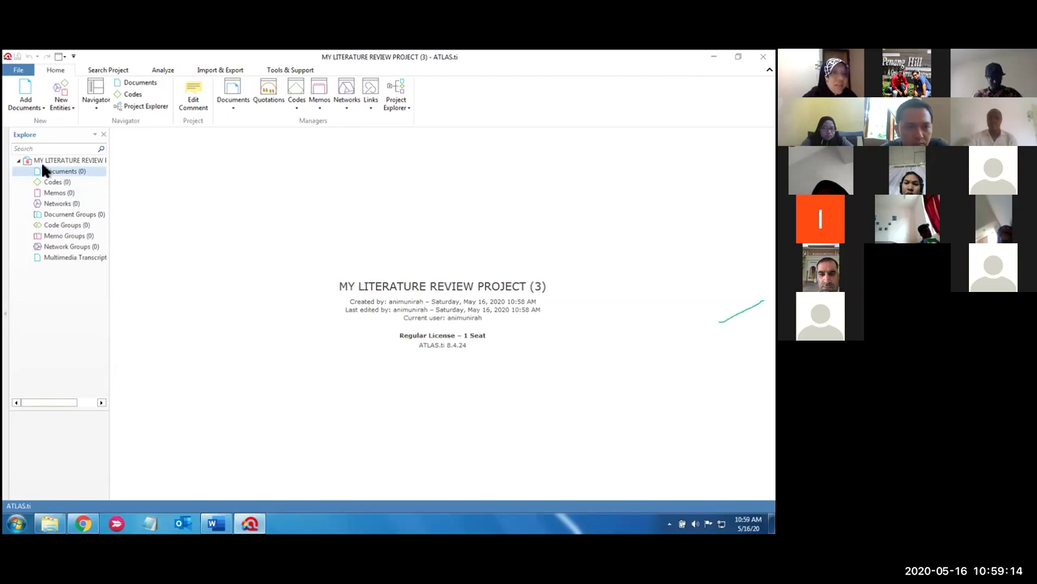
Widen the project explorer to fit the full project name, and switch to the project window on the Mac
{"action": "left_click_drag", "start_coordinate": [109, 190], "coordinate": [160, 197]}
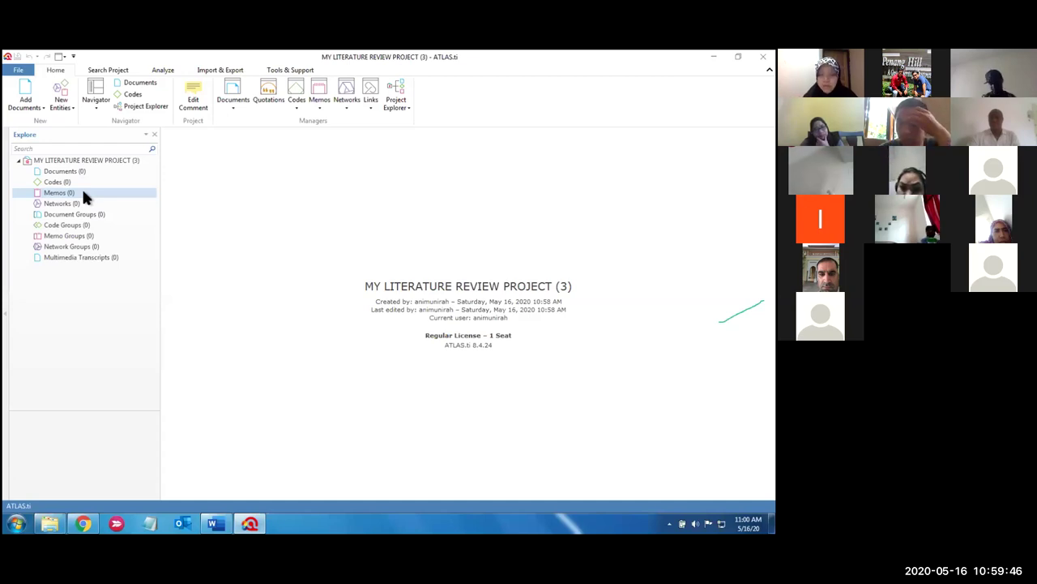
{"action": "key", "text": "ctrl+Left"}
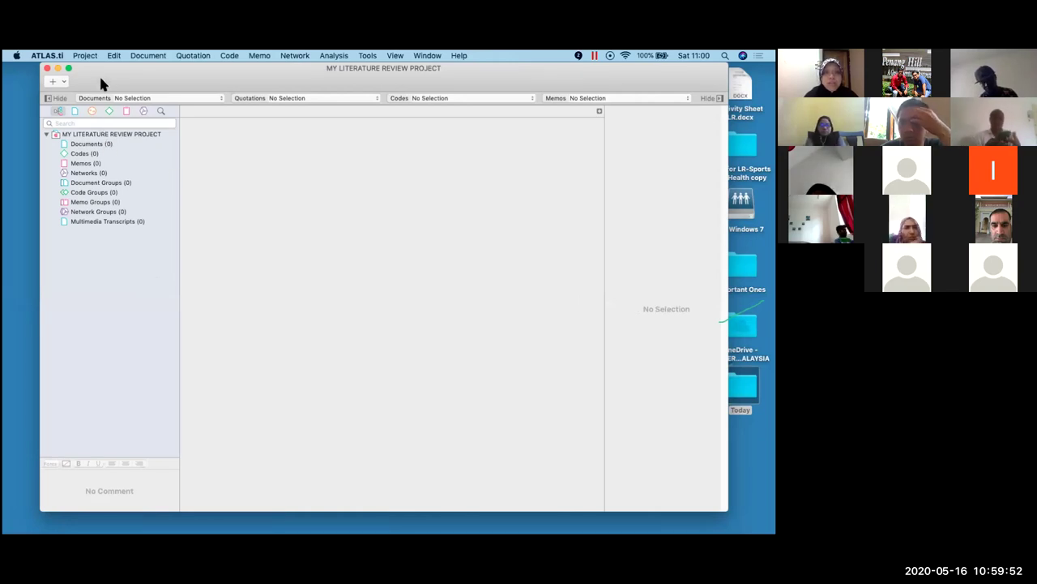
Look over the Mac version's command groups from Project to Help, and return to the Windows ATLAS.ti project
{"action": "left_click", "coordinate": [82, 55]}
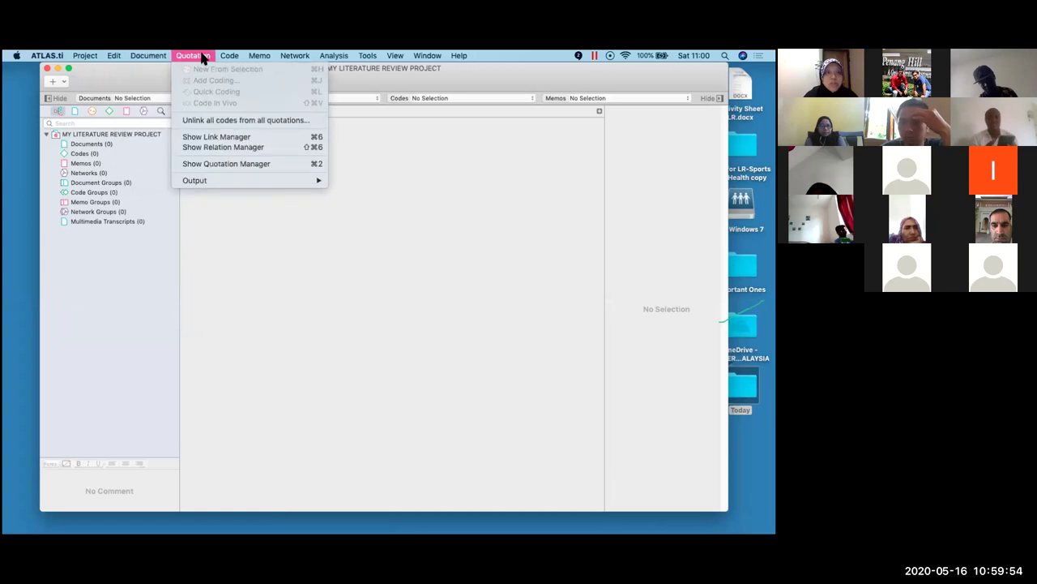
{"action": "mouse_move", "coordinate": [456, 57]}
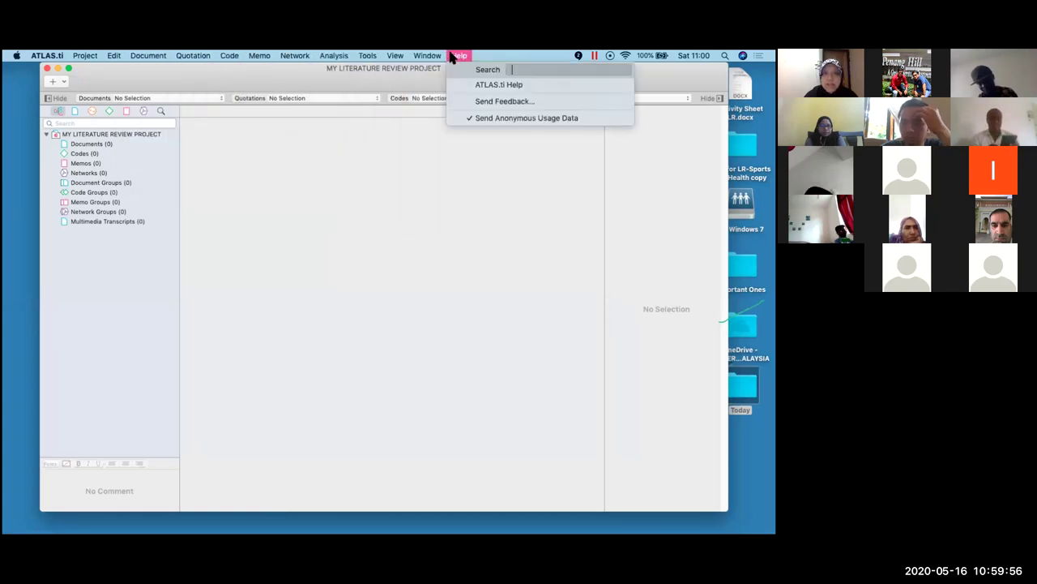
{"action": "left_click", "coordinate": [300, 317]}
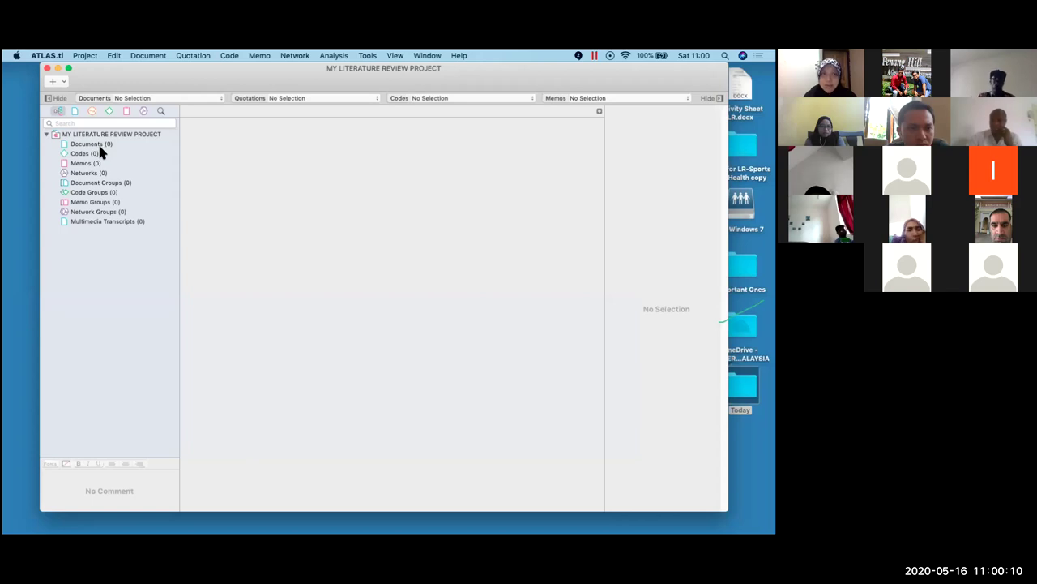
{"action": "key", "text": "ctrl+Right"}
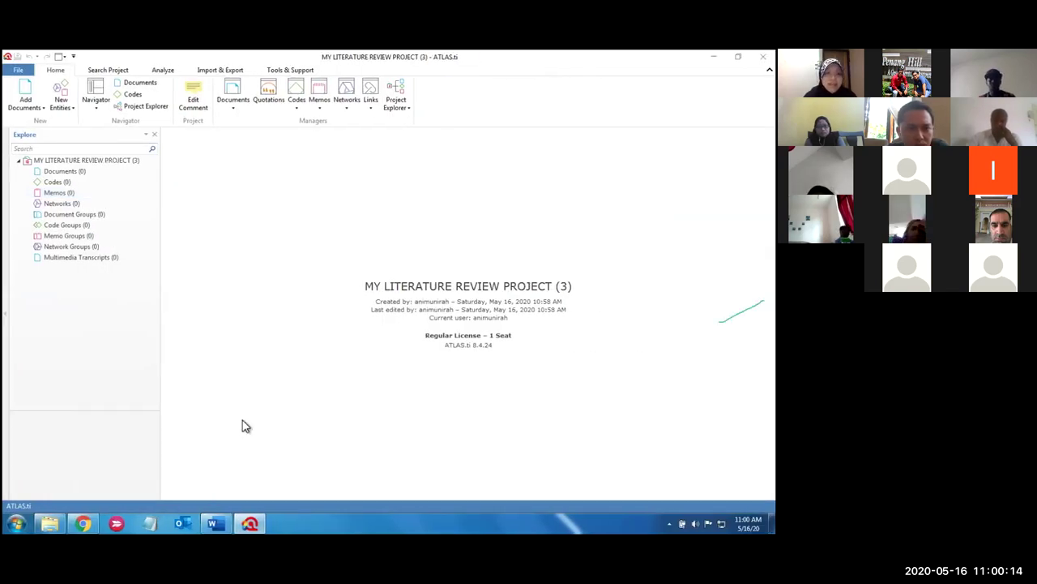
Switch to Activity Sheet LR.docx in Word, review the activities around adding the literature to ATLAS.ti, and return to the ATLAS.ti project
{"action": "mouse_move", "coordinate": [85, 527]}
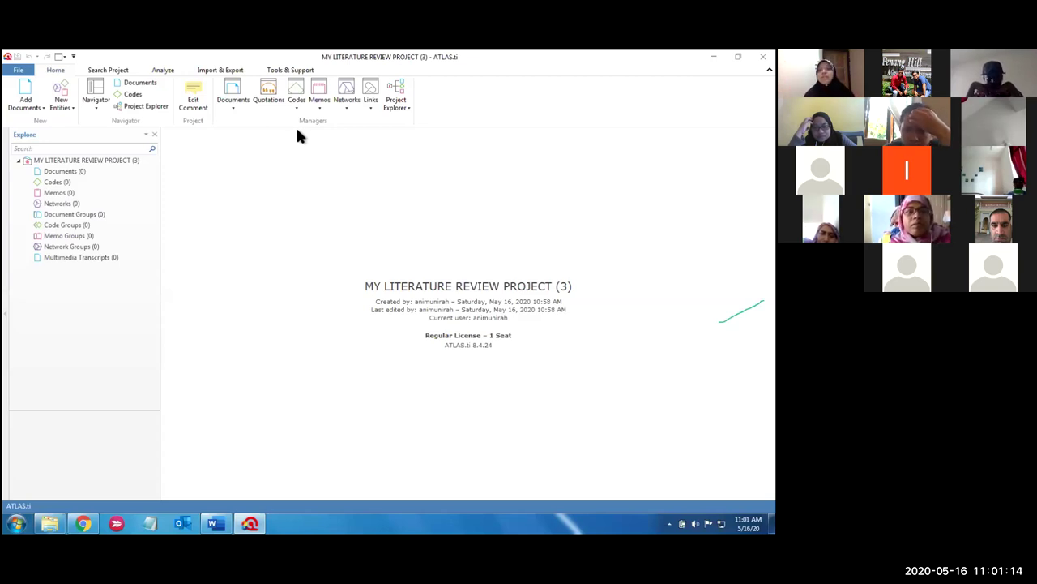
{"action": "mouse_move", "coordinate": [213, 523]}
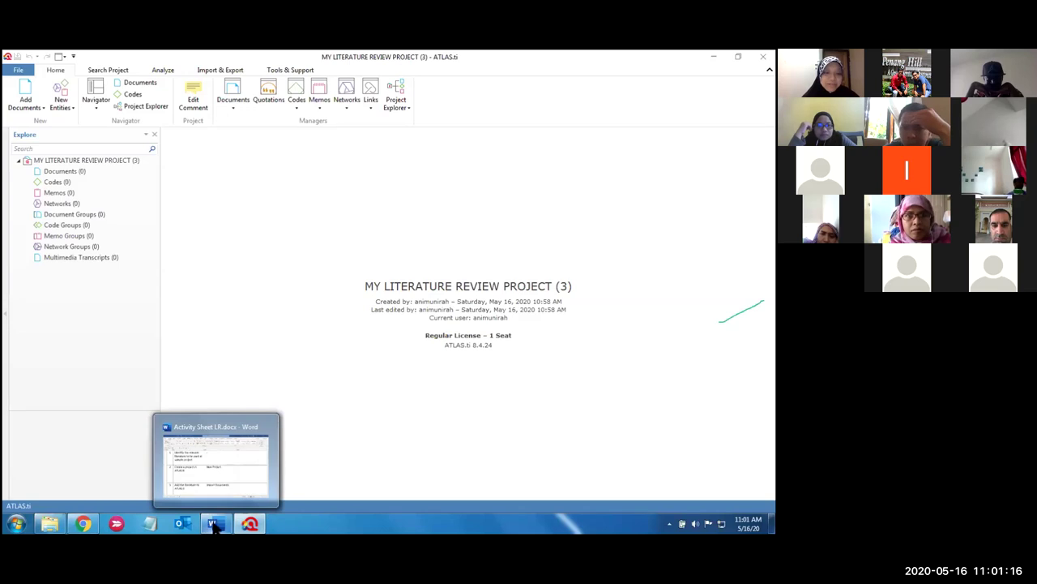
{"action": "left_click", "coordinate": [217, 493]}
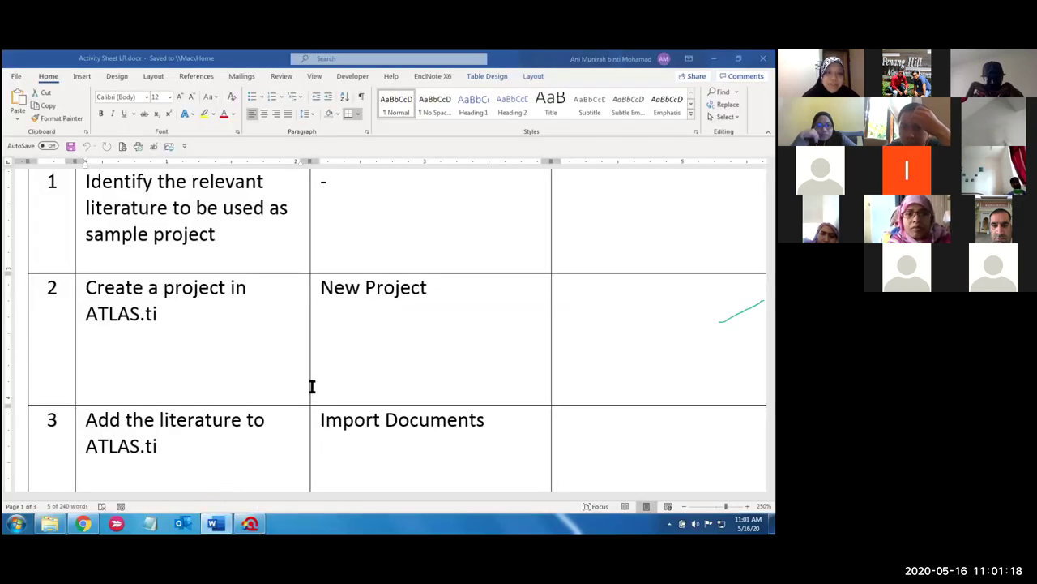
{"action": "scroll", "coordinate": [312, 387], "scroll_direction": "down", "scroll_amount": 6}
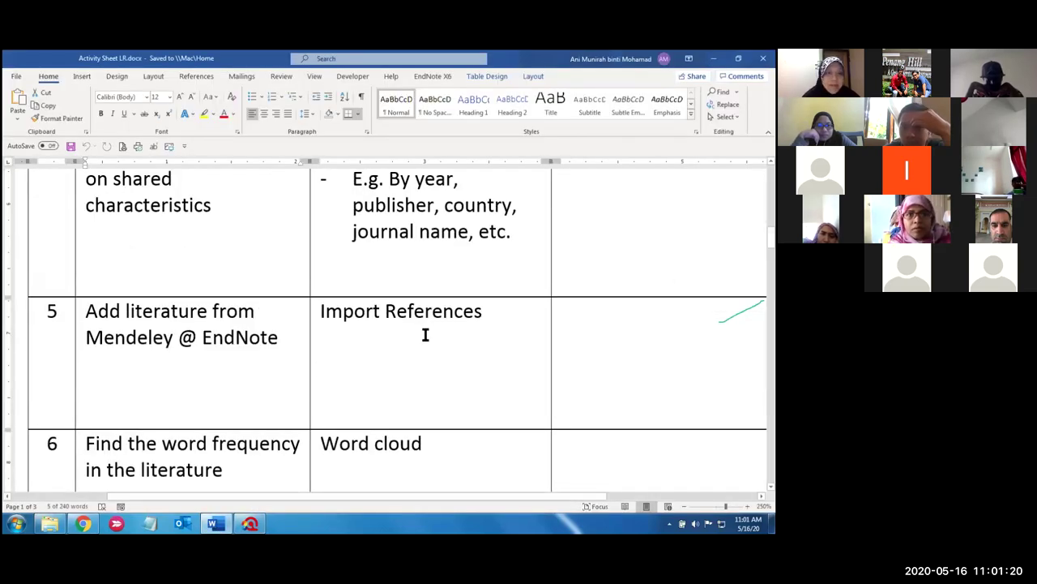
{"action": "scroll", "coordinate": [397, 325], "scroll_direction": "up", "scroll_amount": 4}
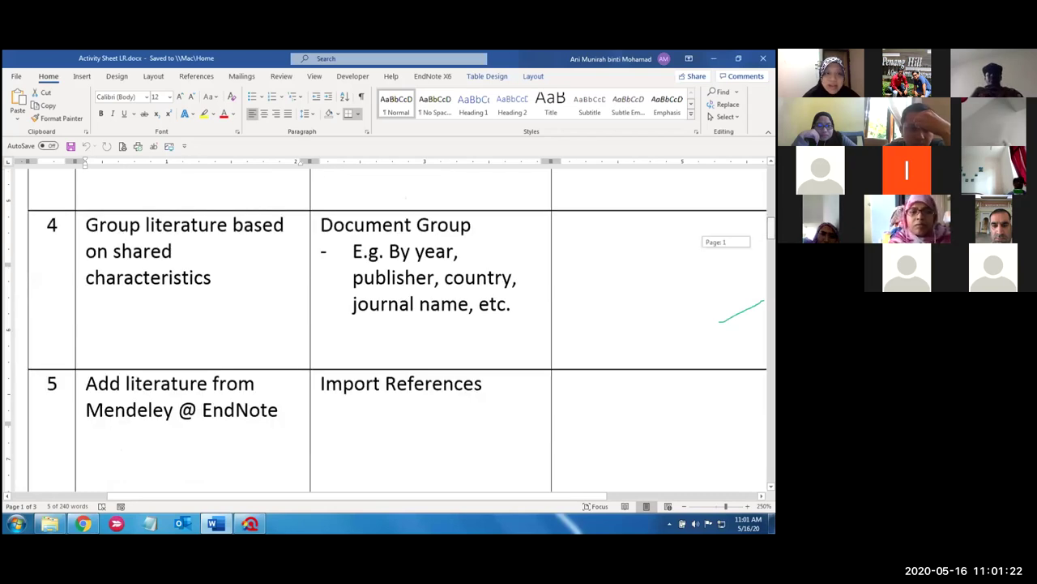
{"action": "scroll", "coordinate": [233, 384], "scroll_direction": "up", "scroll_amount": 3}
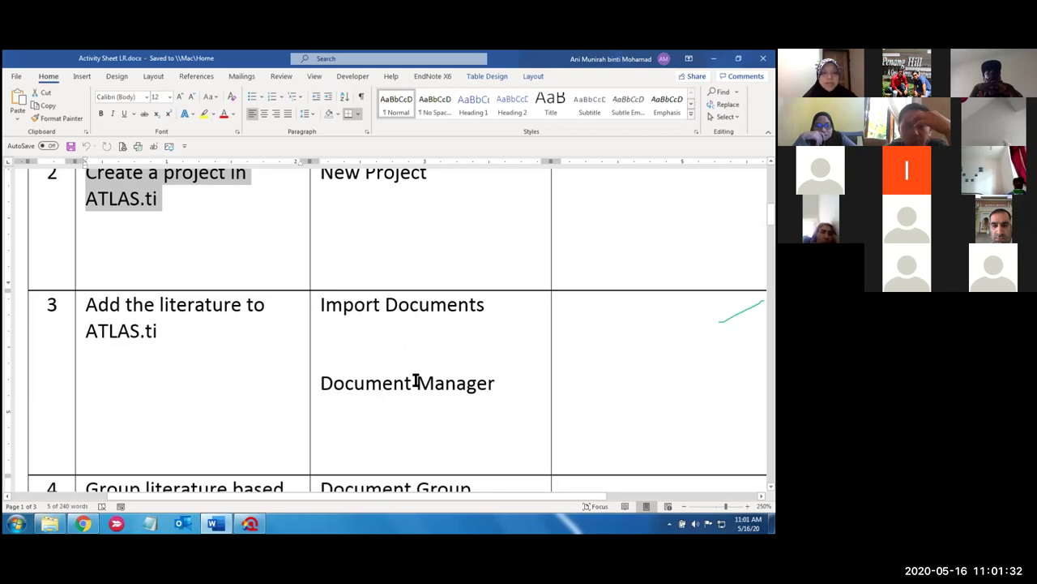
{"action": "mouse_move", "coordinate": [250, 523]}
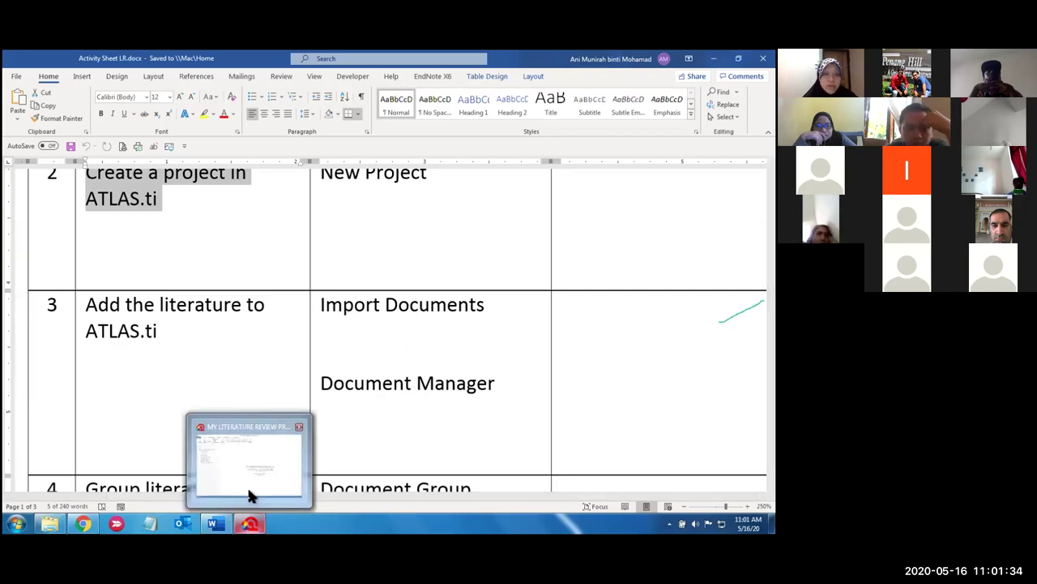
{"action": "left_click", "coordinate": [250, 493]}
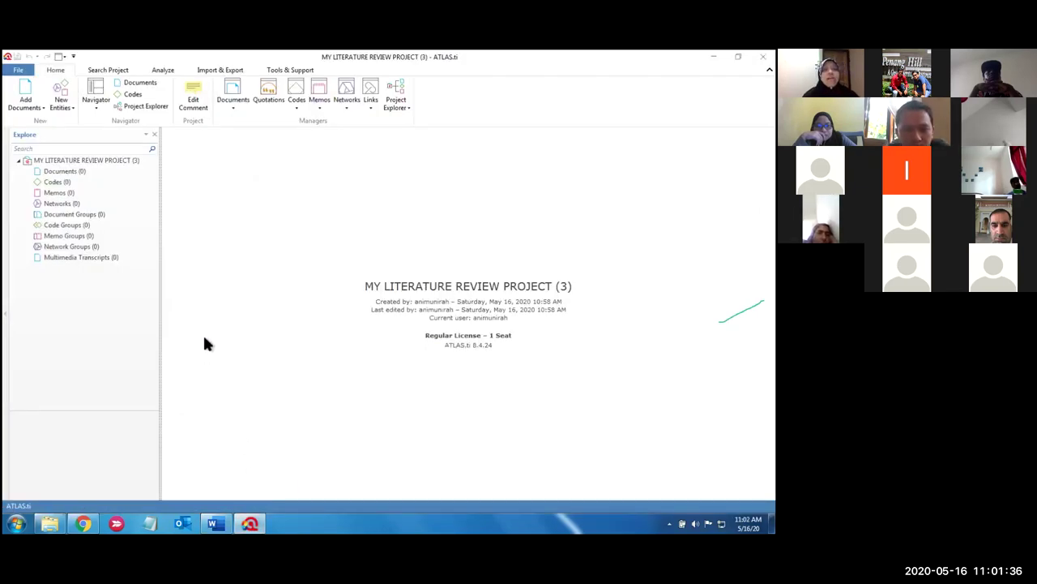
{"action": "left_click", "coordinate": [60, 96]}
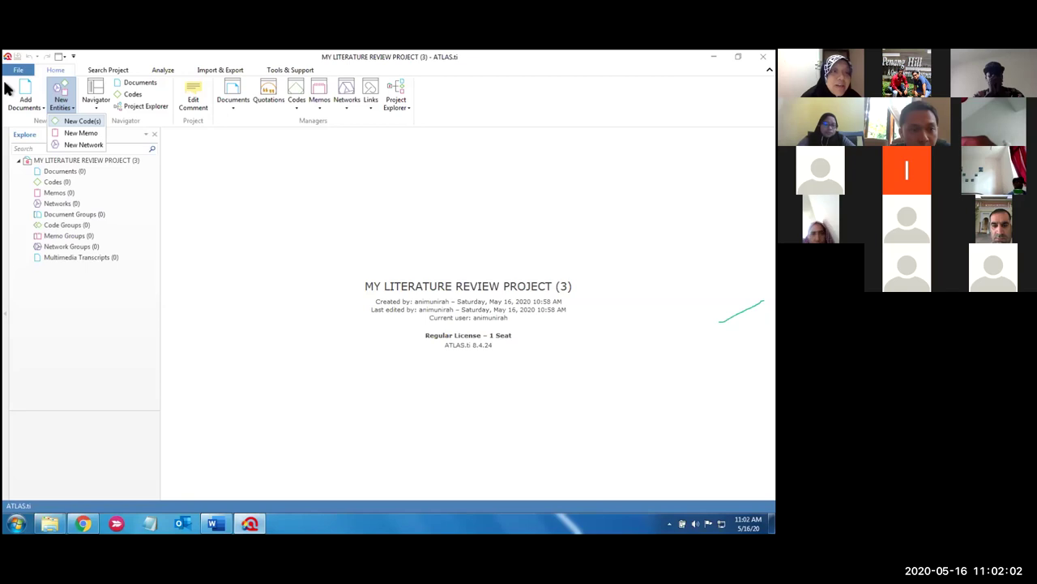
{"action": "key", "text": "Escape"}
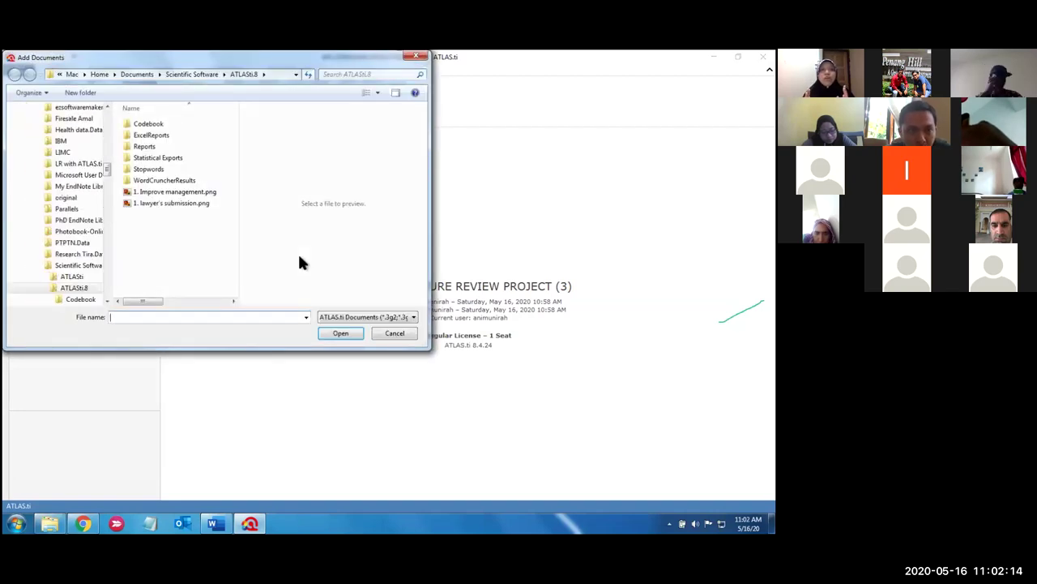
{"action": "left_click", "coordinate": [397, 334]}
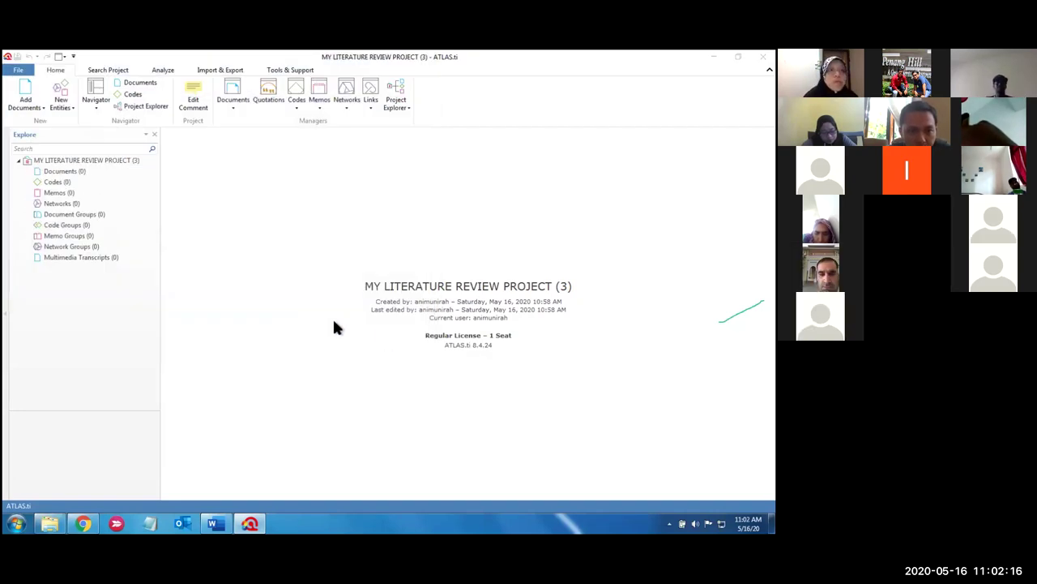
{"action": "left_click", "coordinate": [26, 106]}
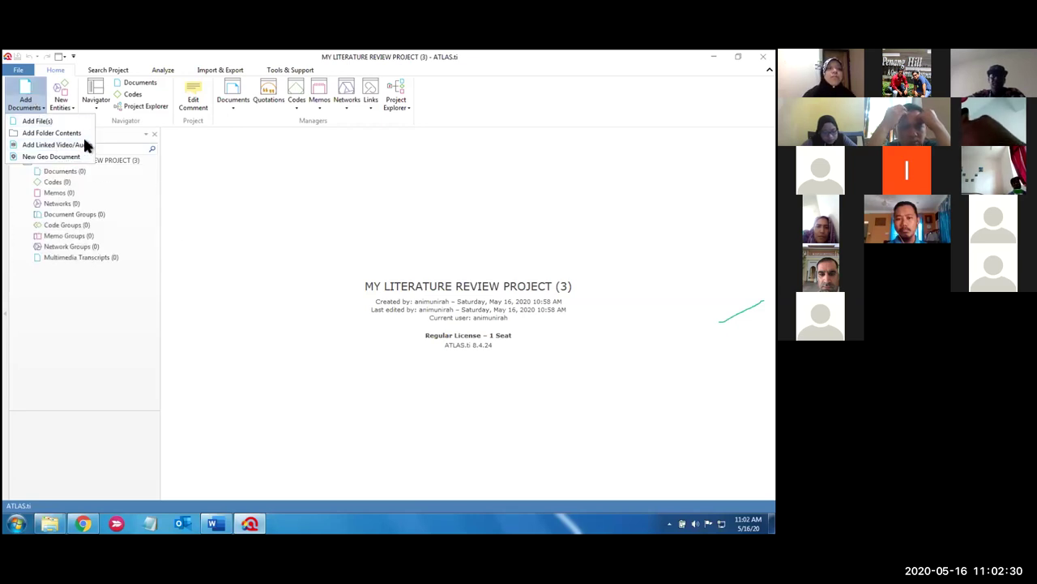
{"action": "left_click", "coordinate": [33, 318]}
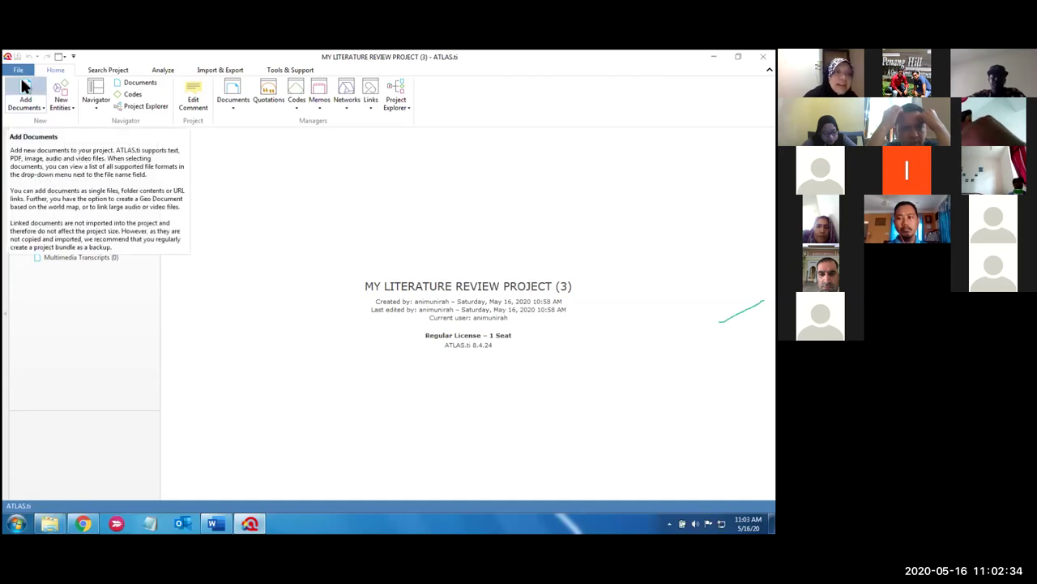
Add all six files from the desktop folder Data for LR-Sports and Health copy to the Windows project as documents
{"action": "left_click", "coordinate": [25, 87]}
{"action": "left_click_drag", "start_coordinate": [111, 65], "coordinate": [318, 152]}
{"action": "left_click_drag", "start_coordinate": [329, 273], "coordinate": [329, 212]}
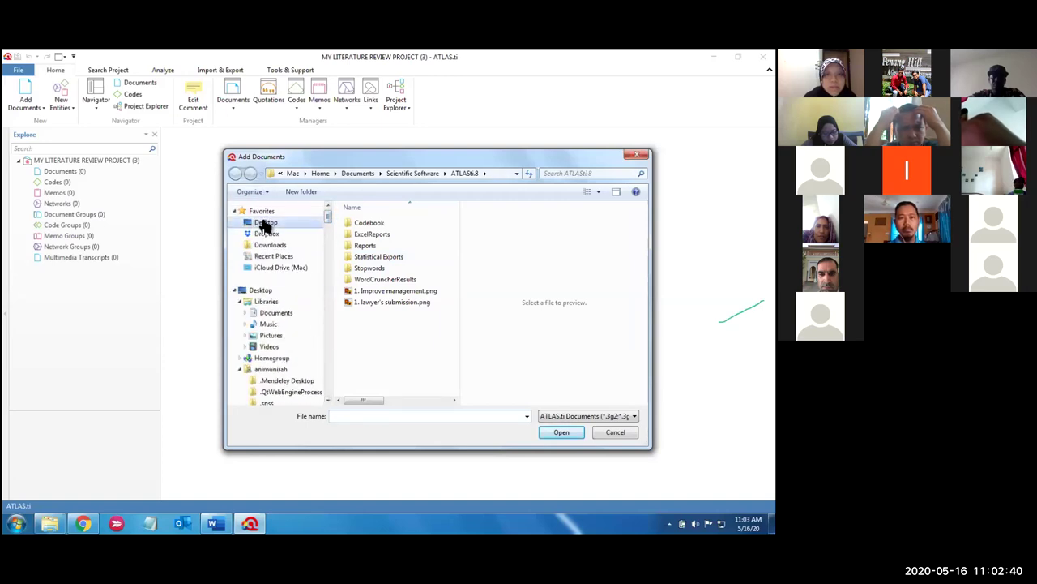
{"action": "left_click", "coordinate": [267, 223]}
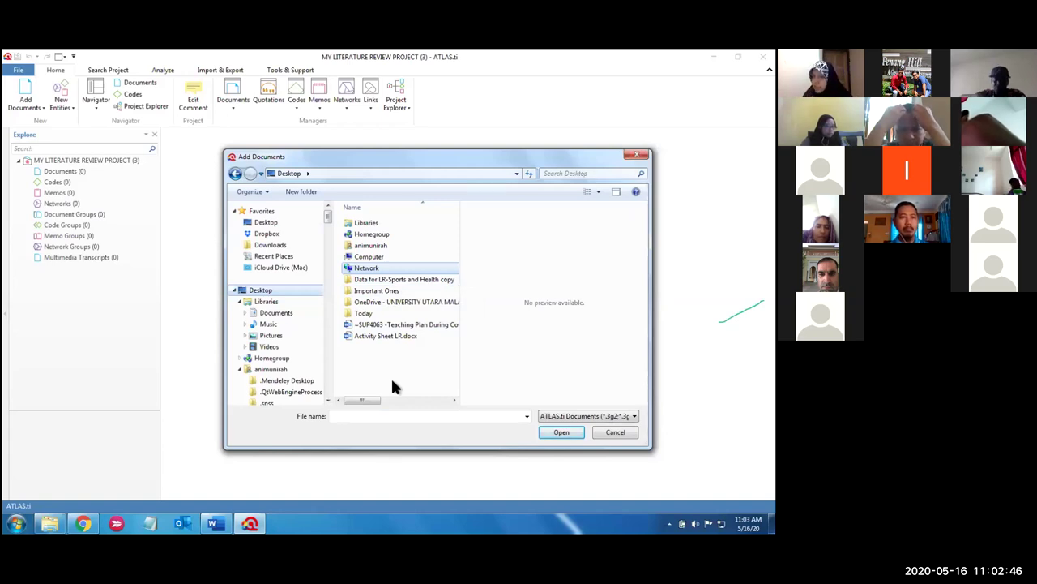
{"action": "double_click", "coordinate": [364, 279]}
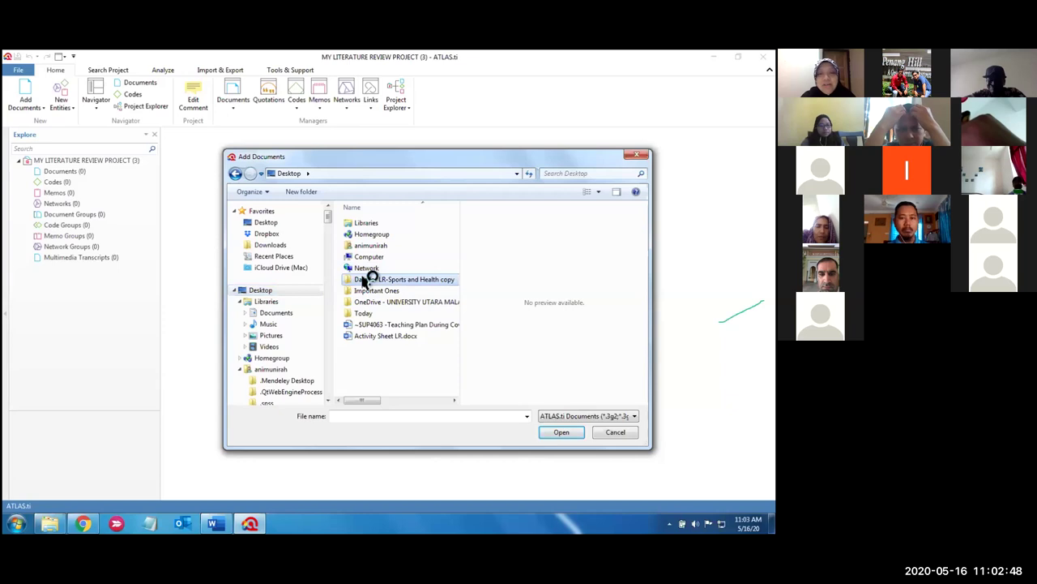
{"action": "left_click_drag", "start_coordinate": [387, 302], "coordinate": [393, 223]}
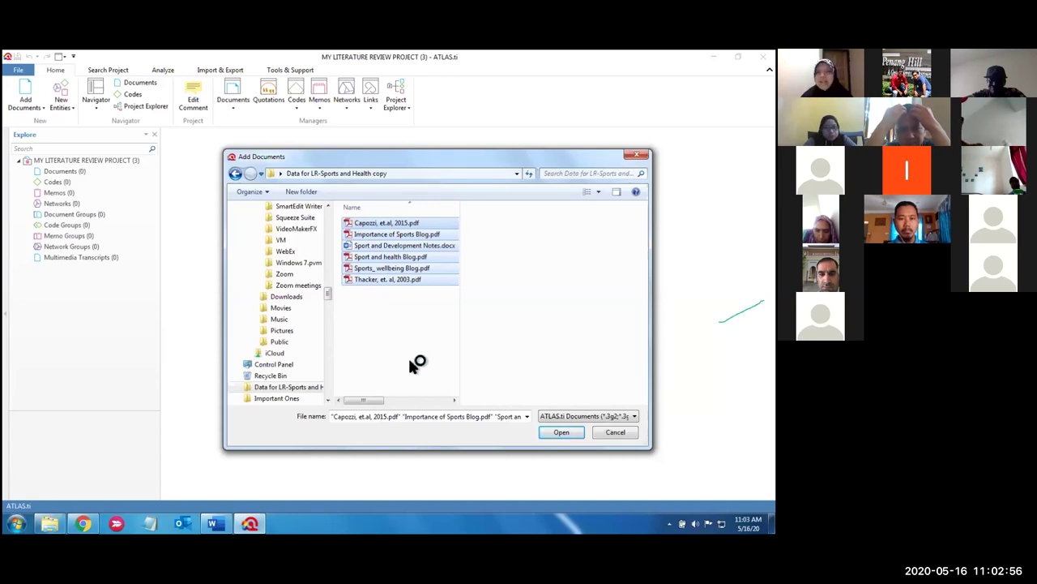
{"action": "left_click", "coordinate": [560, 432]}
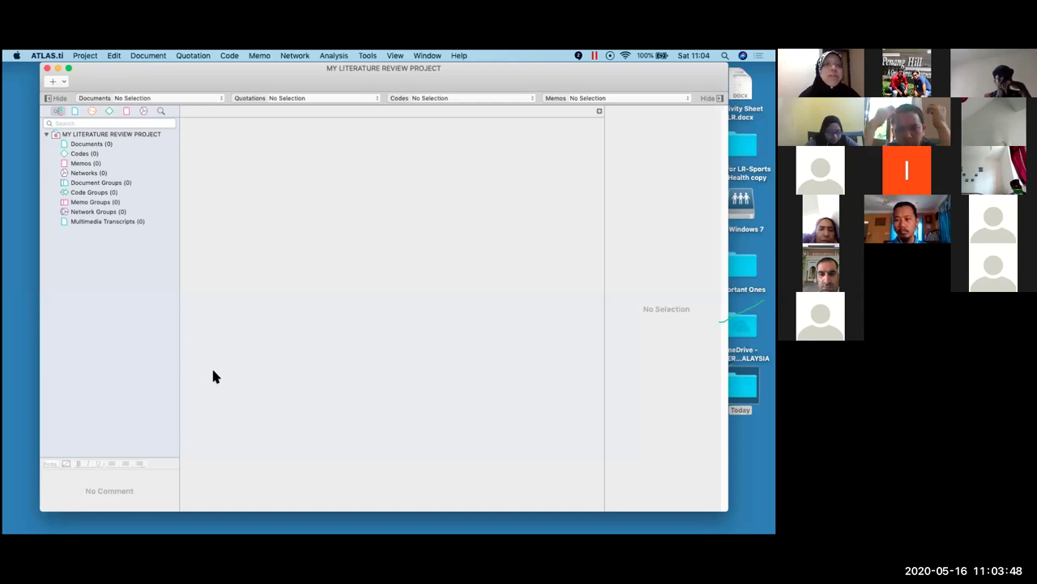
In the Mac project, try to import every file except Sport and health Blog.pdf from the desktop folder Data for LR-Sports and Health copy
{"action": "left_click", "coordinate": [54, 81]}
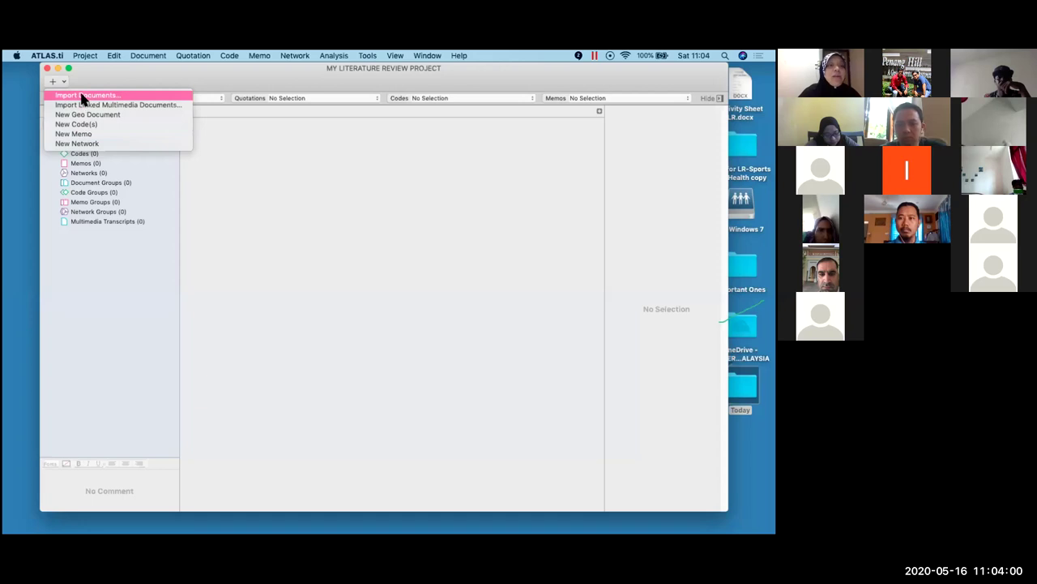
{"action": "left_click", "coordinate": [82, 96]}
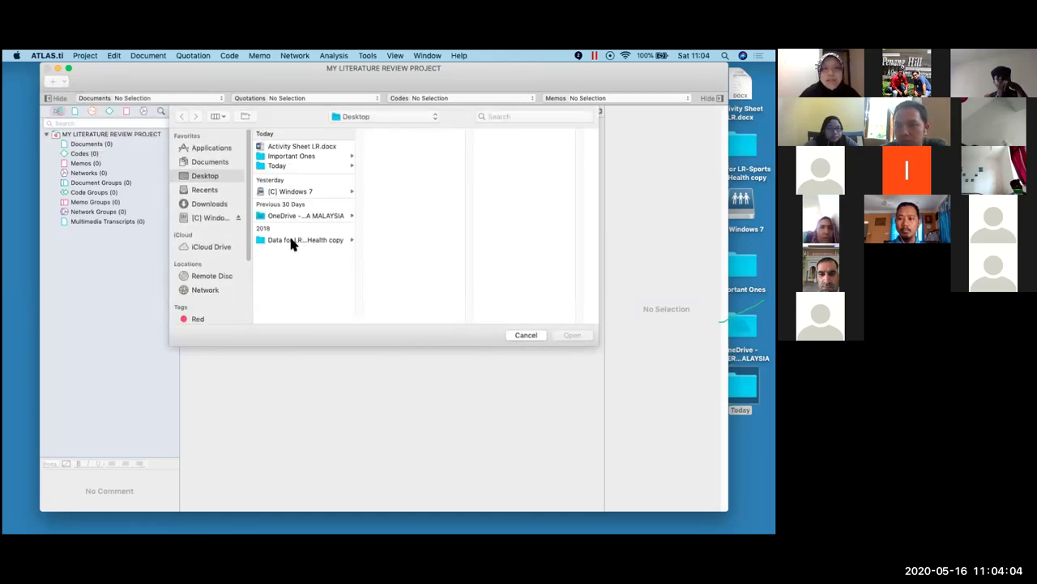
{"action": "left_click", "coordinate": [292, 241]}
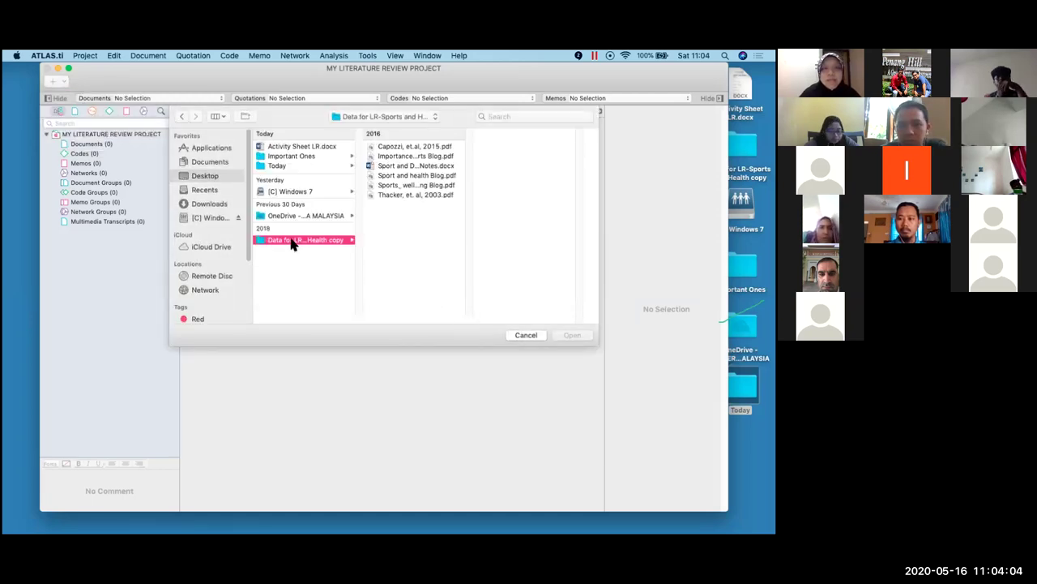
{"action": "left_click", "coordinate": [409, 194]}
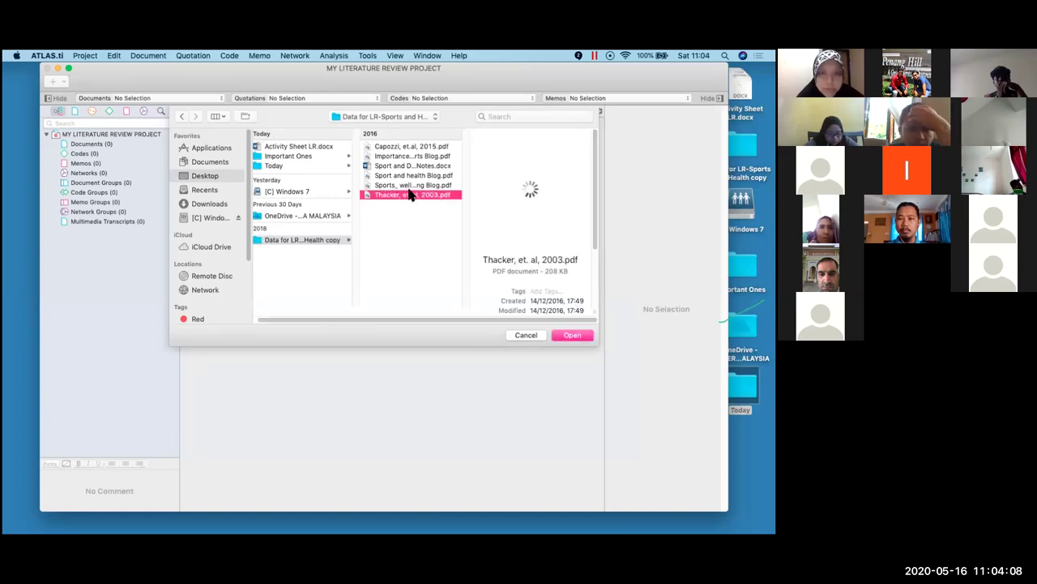
{"action": "left_click", "coordinate": [412, 186], "text": "super"}
{"action": "left_click", "coordinate": [412, 165], "text": "super"}
{"action": "left_click", "coordinate": [412, 156], "text": "super"}
{"action": "left_click", "coordinate": [412, 147], "text": "super"}
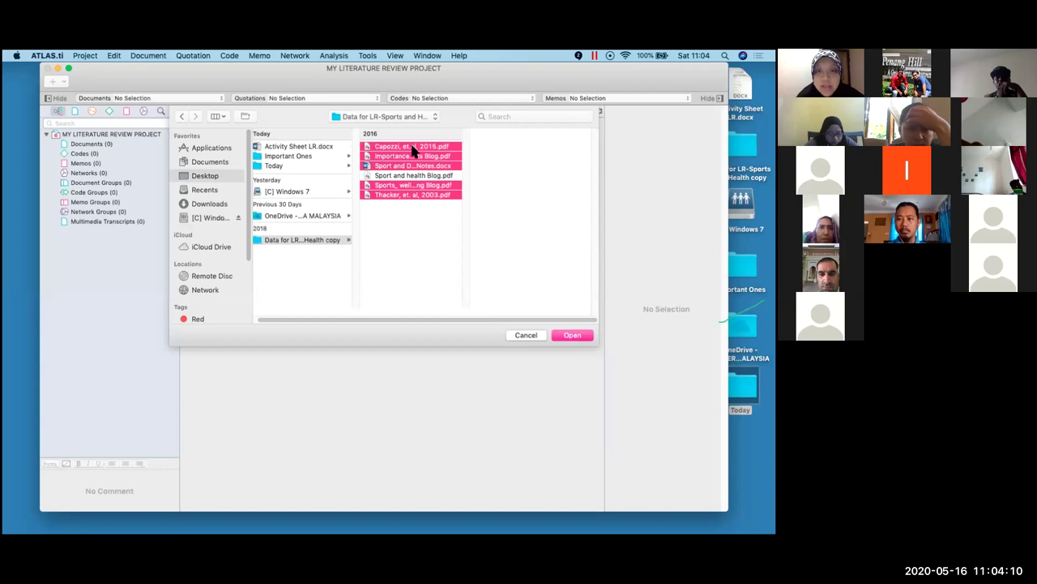
{"action": "left_click", "coordinate": [562, 333]}
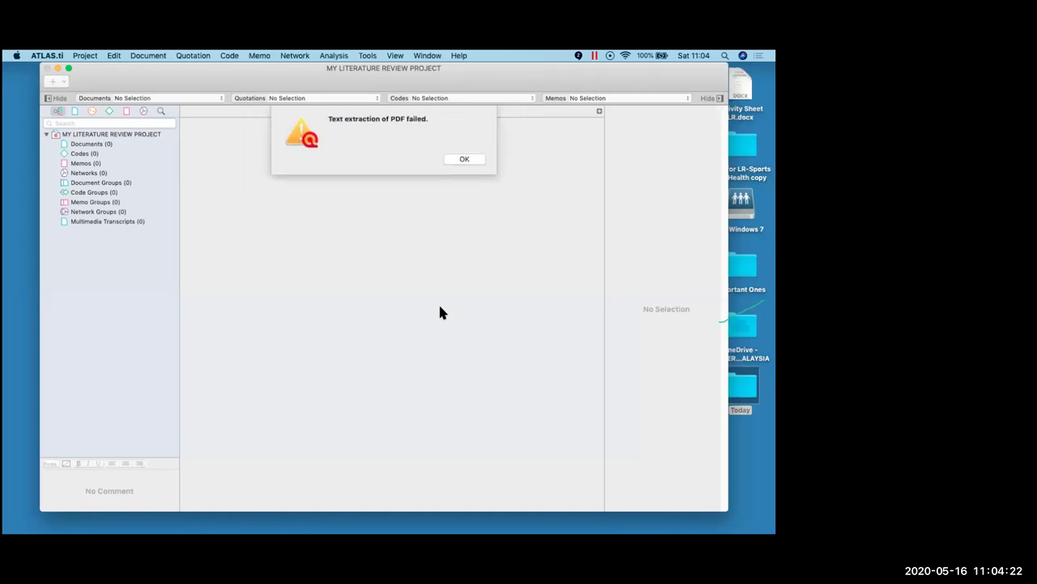
{"action": "left_click", "coordinate": [454, 161]}
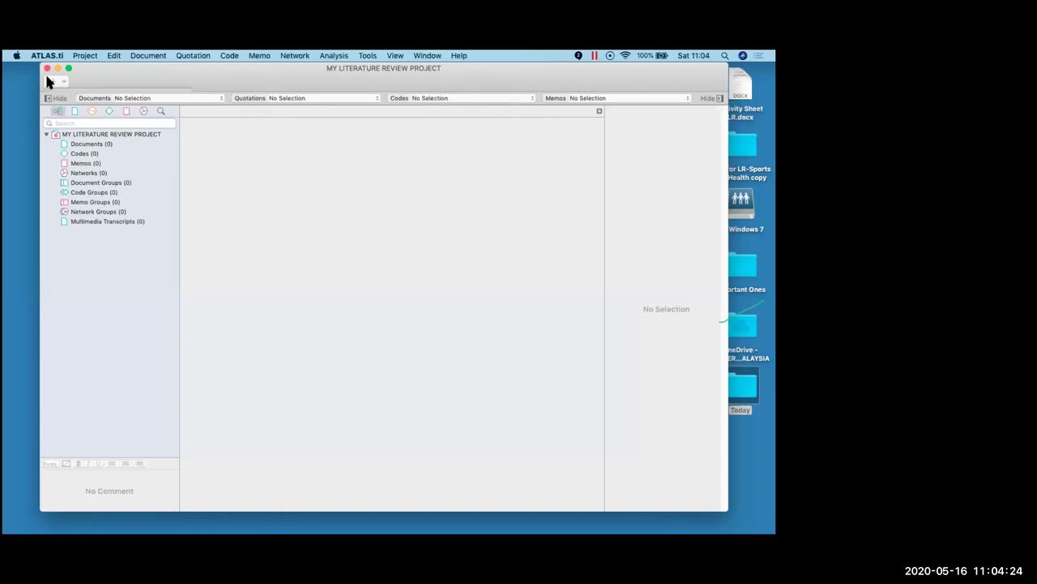
Try to import the same folder's files into the Mac project again, leaving out the Sport and health and the Sports wellbeing blog PDFs
{"action": "left_click", "coordinate": [51, 81]}
{"action": "left_click", "coordinate": [85, 96]}
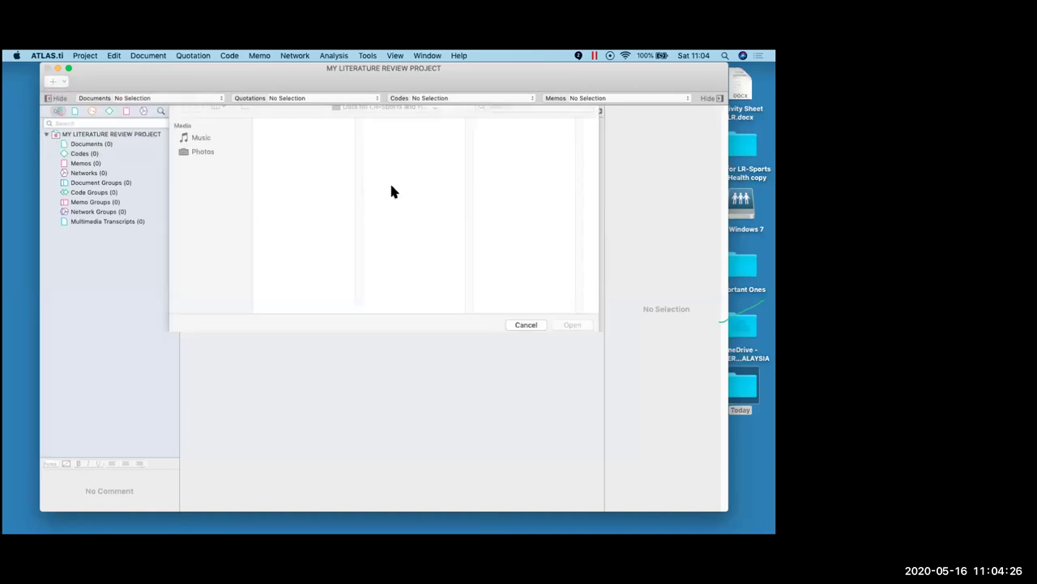
{"action": "left_click", "coordinate": [307, 148]}
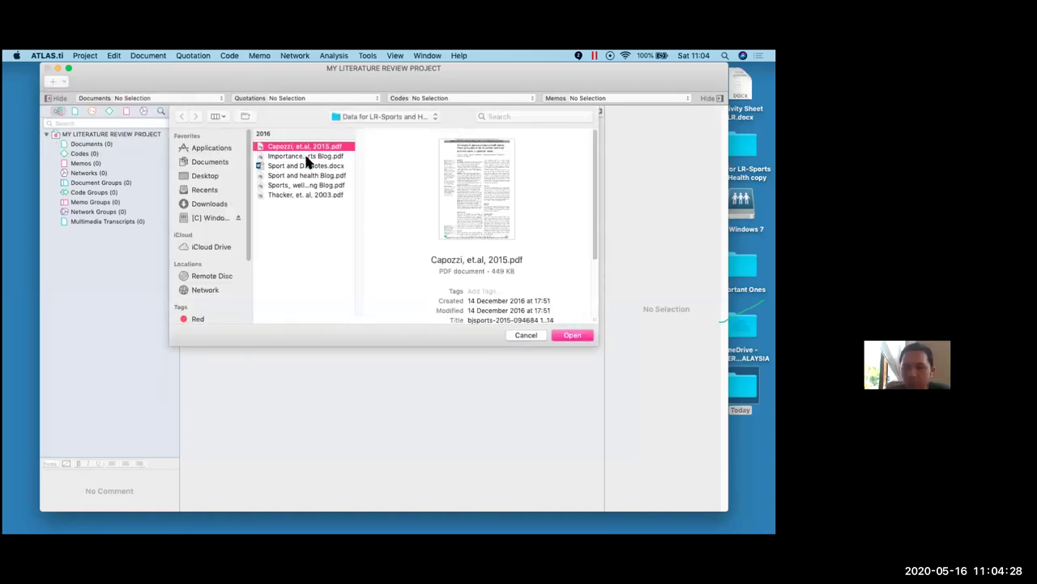
{"action": "left_click", "coordinate": [306, 157], "text": "super"}
{"action": "left_click", "coordinate": [306, 166], "text": "super"}
{"action": "left_click", "coordinate": [305, 195], "text": "super"}
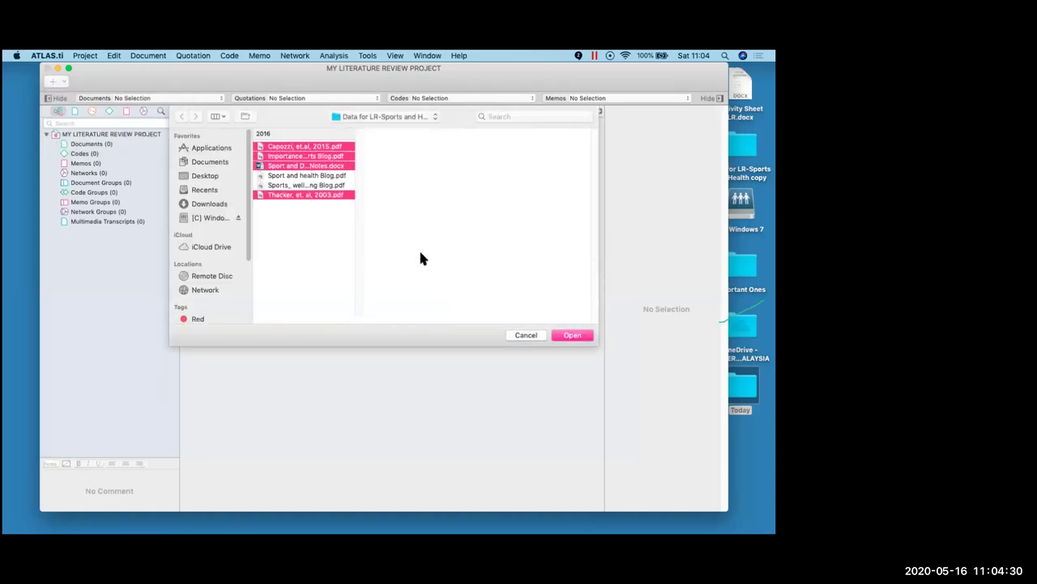
{"action": "left_click", "coordinate": [567, 335]}
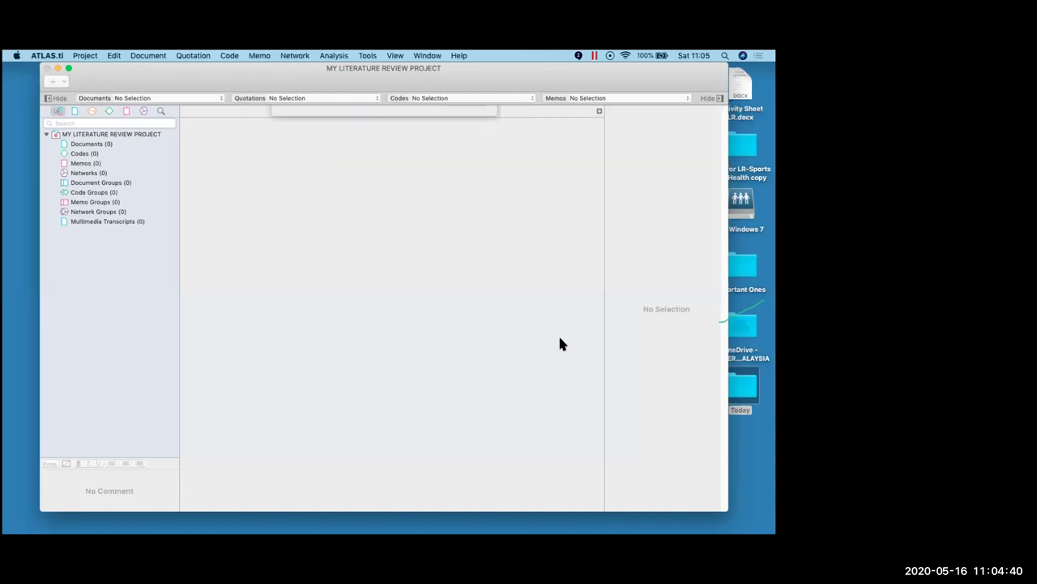
{"action": "left_click", "coordinate": [451, 159]}
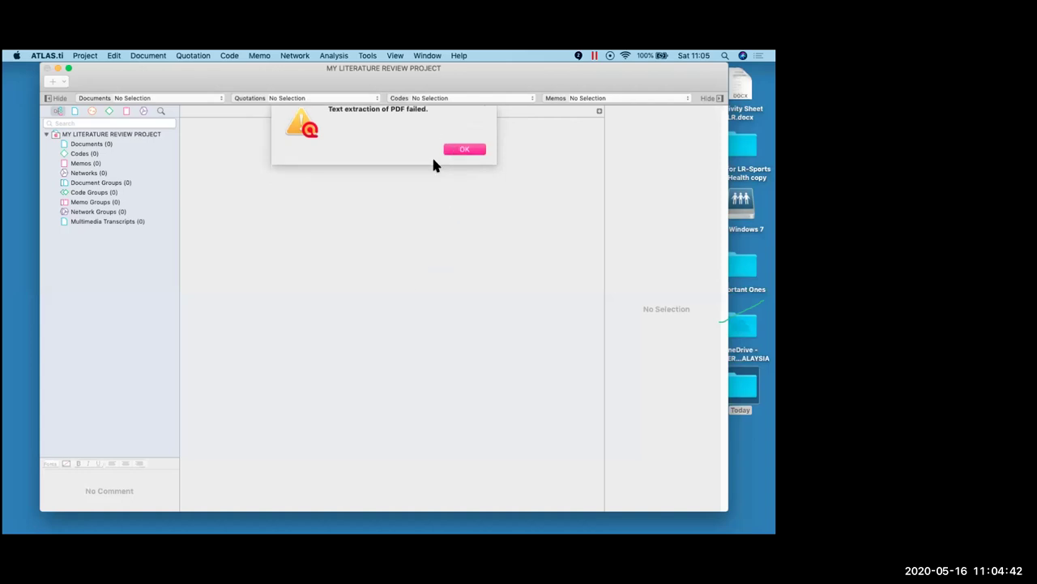
Import all files except the Importance of Sports Blog PDF from Data for LR-Sports and Health copy into the Mac project
{"action": "left_click", "coordinate": [63, 81]}
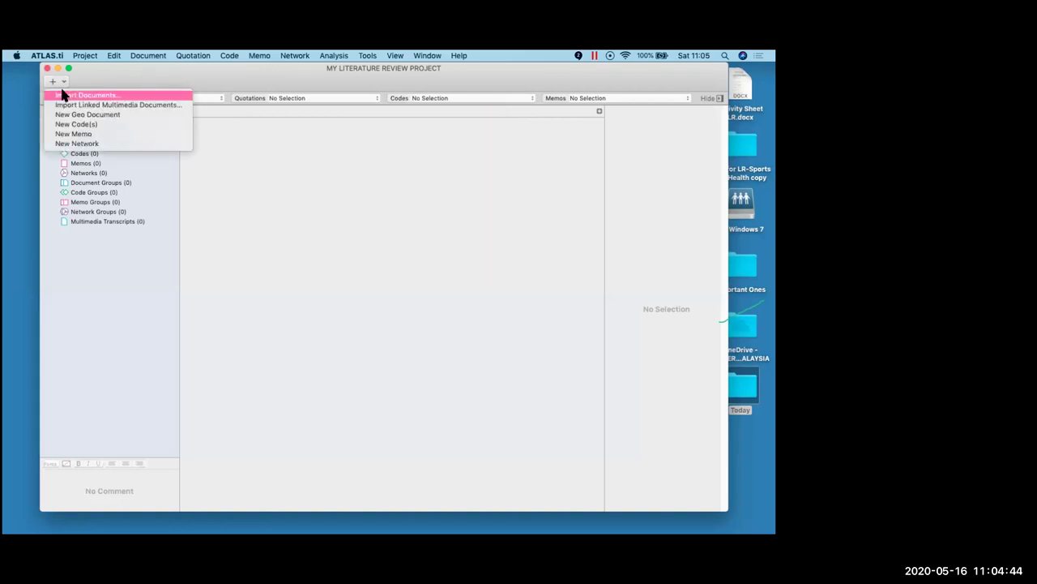
{"action": "left_click", "coordinate": [65, 94]}
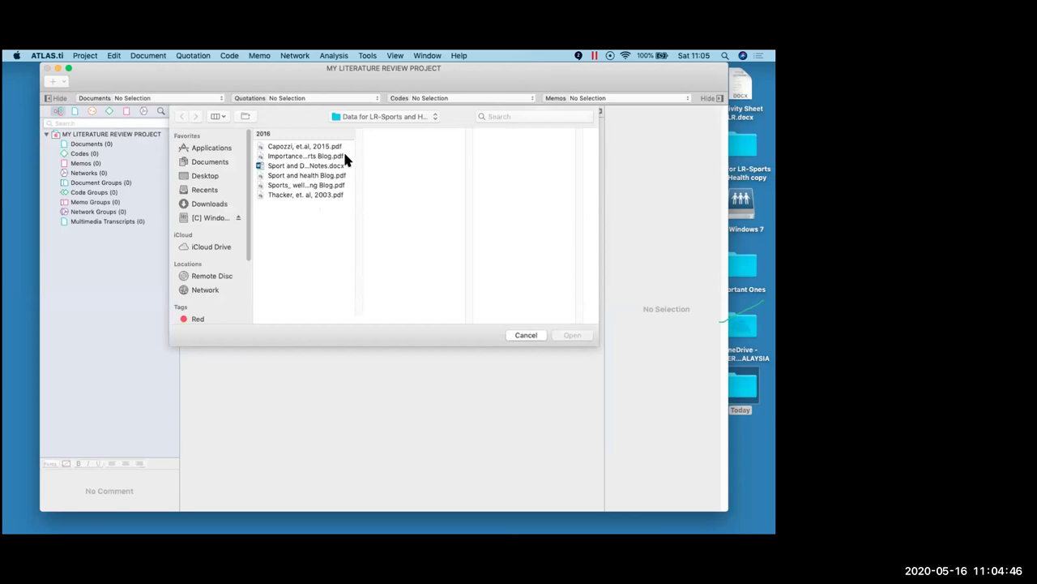
{"action": "left_click", "coordinate": [330, 147]}
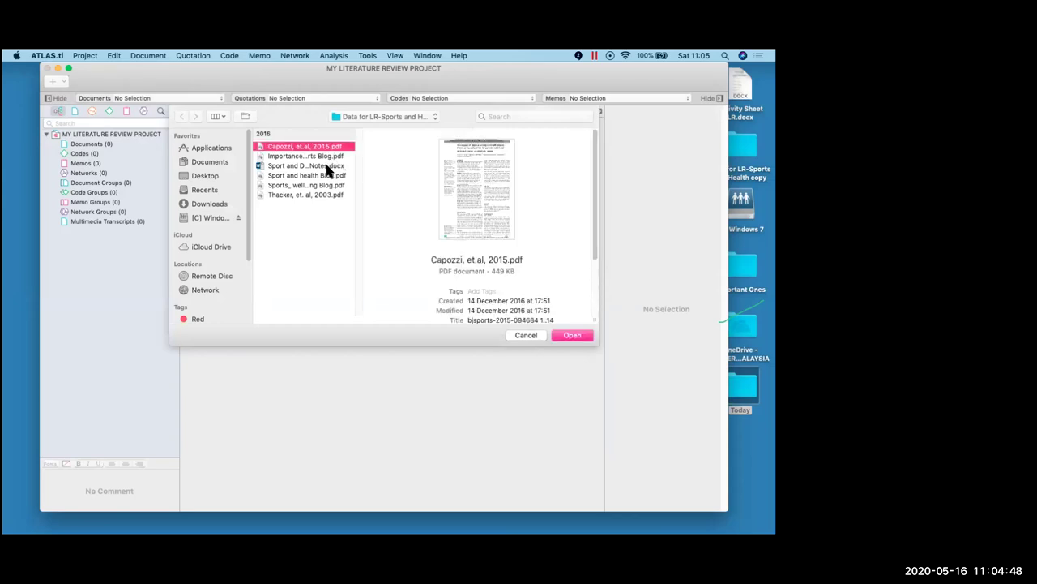
{"action": "key", "text": "super+a"}
{"action": "left_click", "coordinate": [329, 157], "text": "super"}
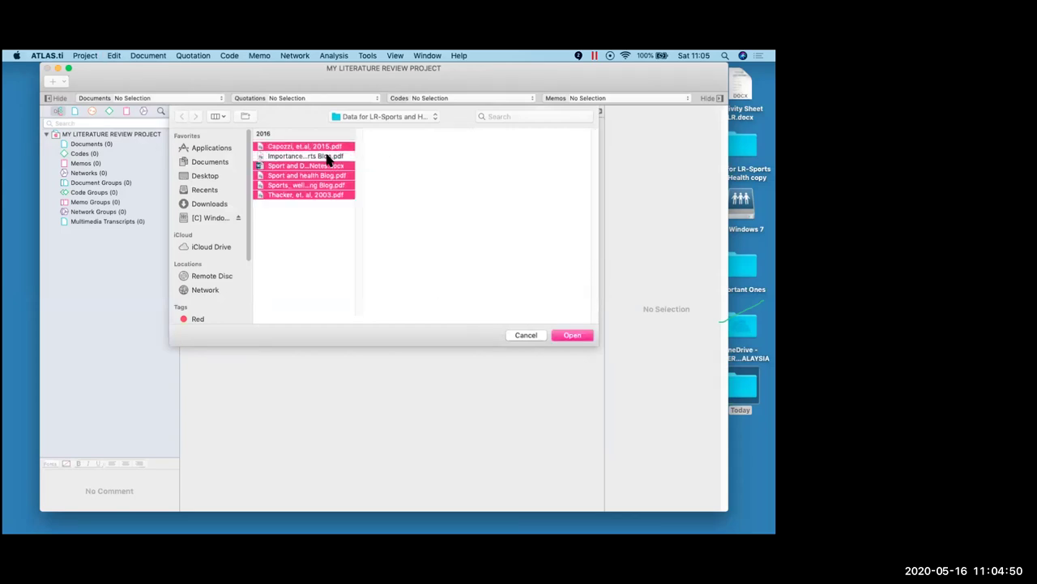
{"action": "left_click", "coordinate": [558, 336]}
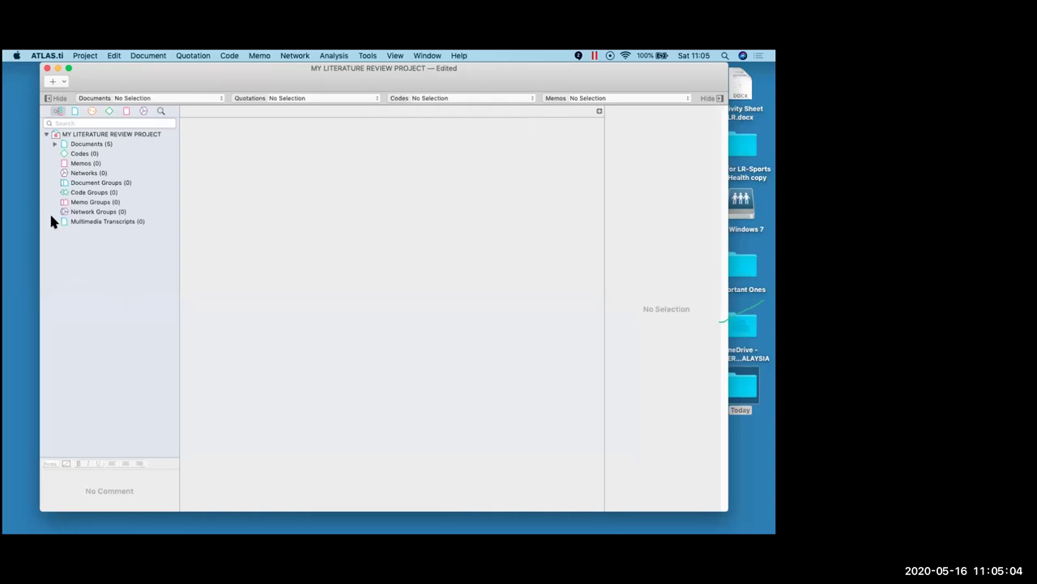
Expand the Mac project's document list and open Capozzi, et.al, 2015.pdf and Sport and Development Notes.docx
{"action": "left_click", "coordinate": [54, 143]}
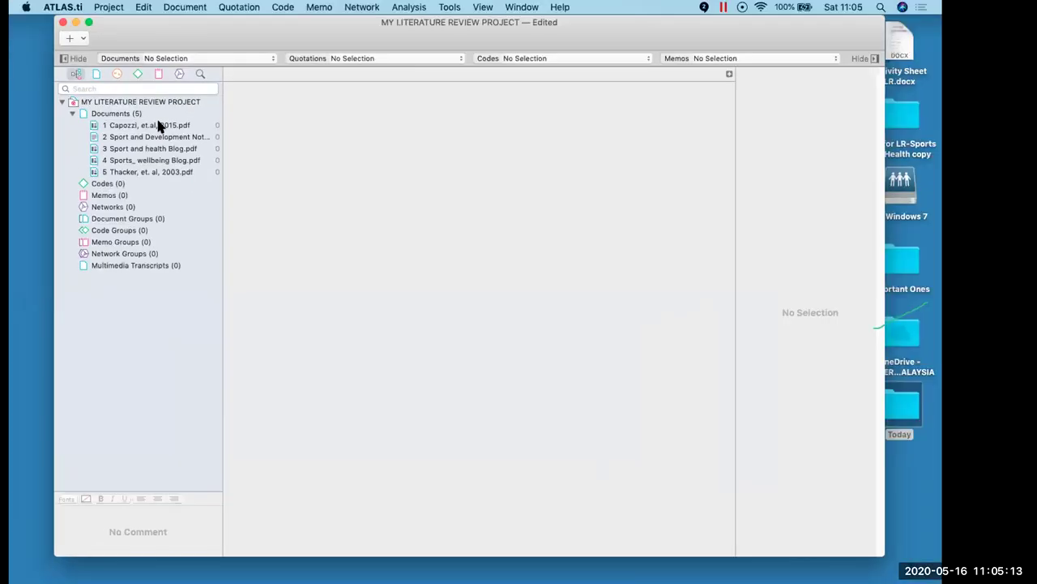
{"action": "left_click", "coordinate": [127, 154]}
{"action": "double_click", "coordinate": [159, 126]}
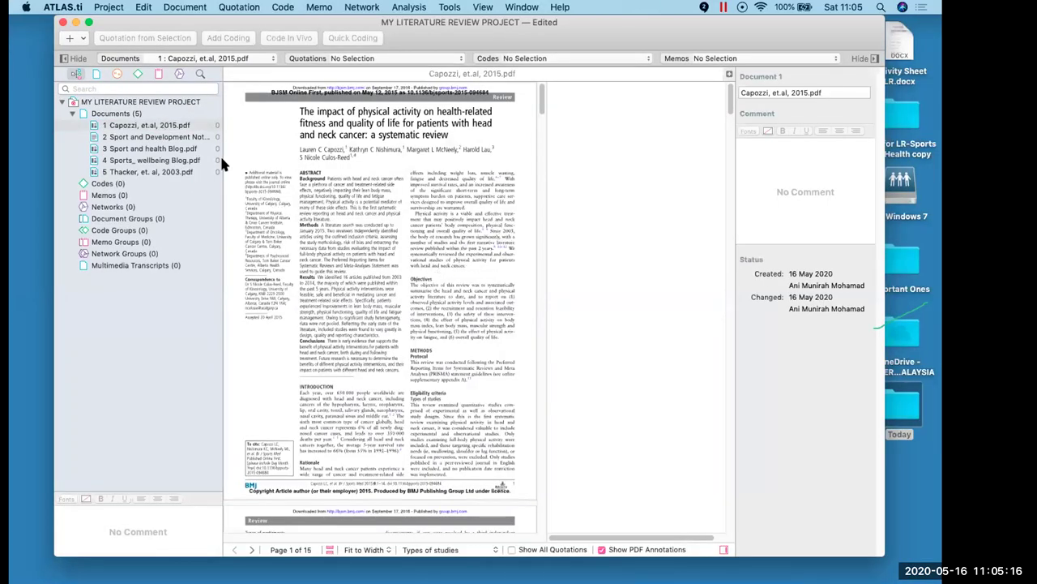
{"action": "double_click", "coordinate": [154, 136]}
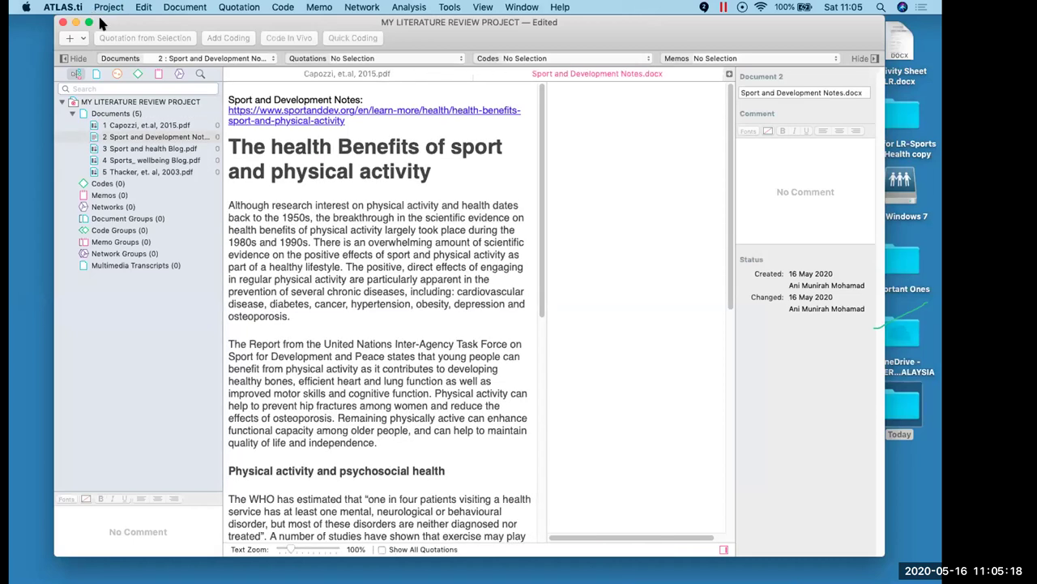
Move the project window to the screen's edge, enlarge it to full width, and widen the page area of Sport and Development Notes.docx
{"action": "left_click_drag", "start_coordinate": [68, 23], "coordinate": [23, 22]}
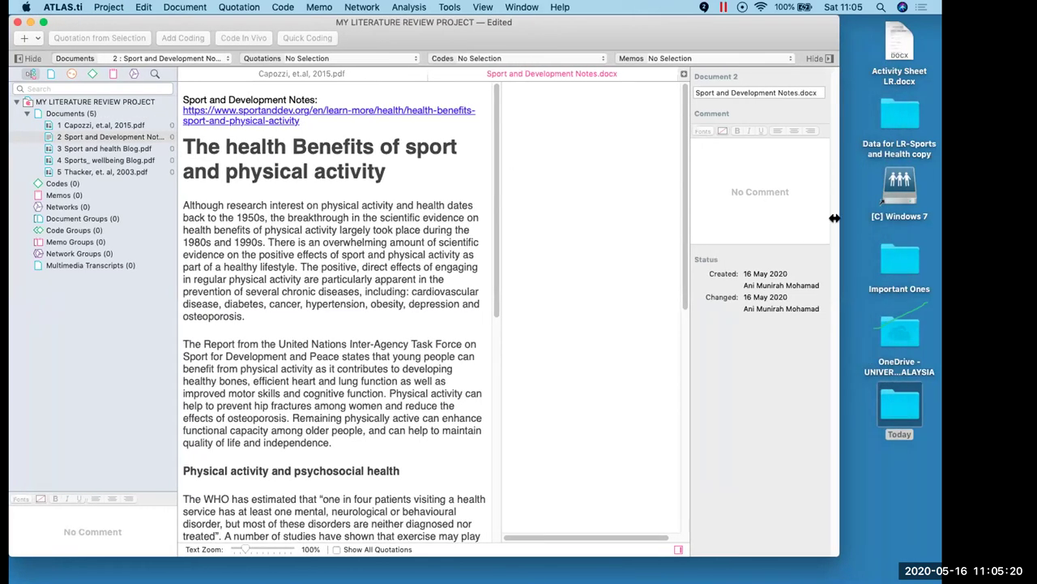
{"action": "left_click_drag", "start_coordinate": [845, 218], "coordinate": [942, 217]}
{"action": "left_click_drag", "start_coordinate": [496, 340], "coordinate": [560, 334]}
Open Sport and health Blog.pdf, Sports_ wellbeing Blog.pdf and Thacker, et. al, 2003.pdf, widening each page area to view the content
{"action": "double_click", "coordinate": [130, 148]}
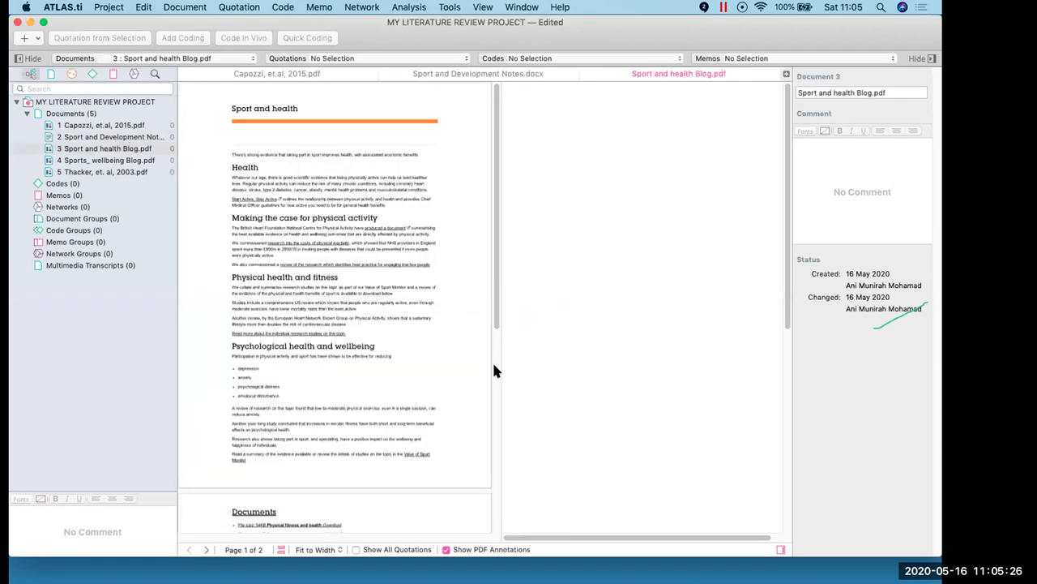
{"action": "left_click_drag", "start_coordinate": [497, 366], "coordinate": [614, 374]}
{"action": "scroll", "coordinate": [483, 341], "scroll_direction": "up", "scroll_amount": 10}
{"action": "double_click", "coordinate": [138, 161]}
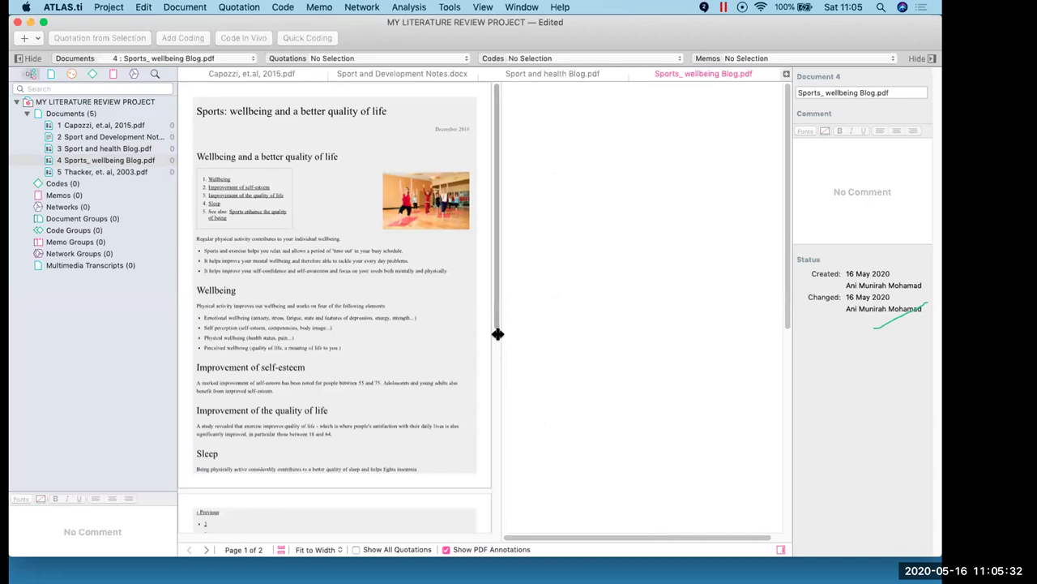
{"action": "left_click_drag", "start_coordinate": [498, 328], "coordinate": [666, 359]}
{"action": "scroll", "coordinate": [534, 357], "scroll_direction": "up", "scroll_amount": 15}
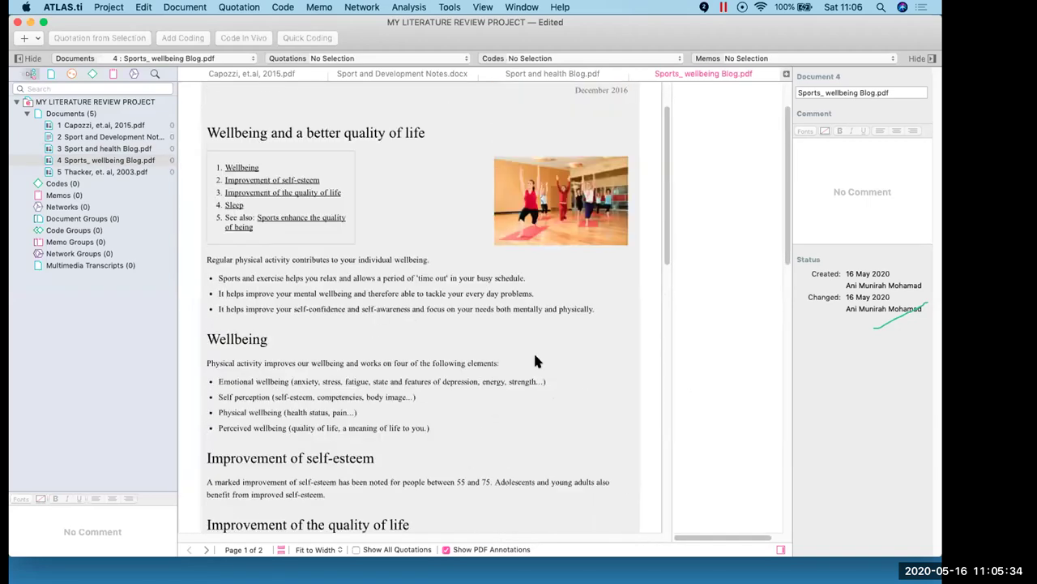
{"action": "double_click", "coordinate": [122, 173]}
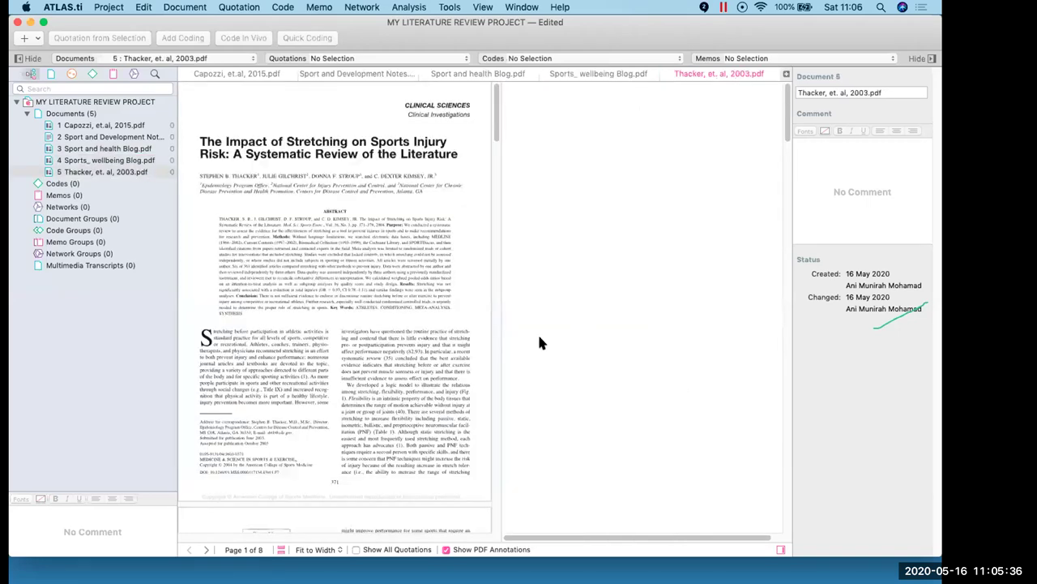
{"action": "left_click_drag", "start_coordinate": [497, 350], "coordinate": [683, 364]}
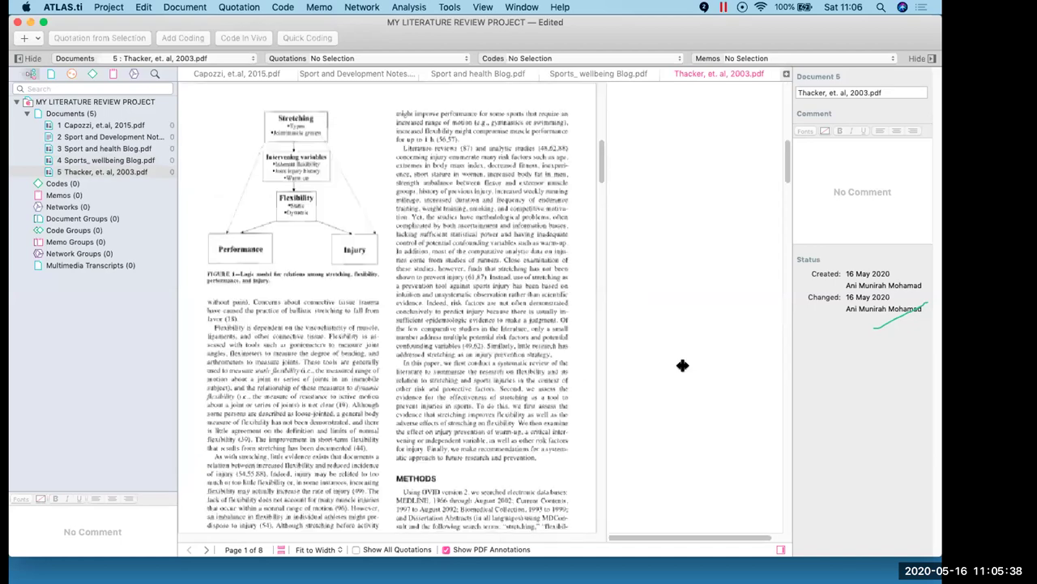
{"action": "scroll", "coordinate": [572, 374], "scroll_direction": "up", "scroll_amount": 10}
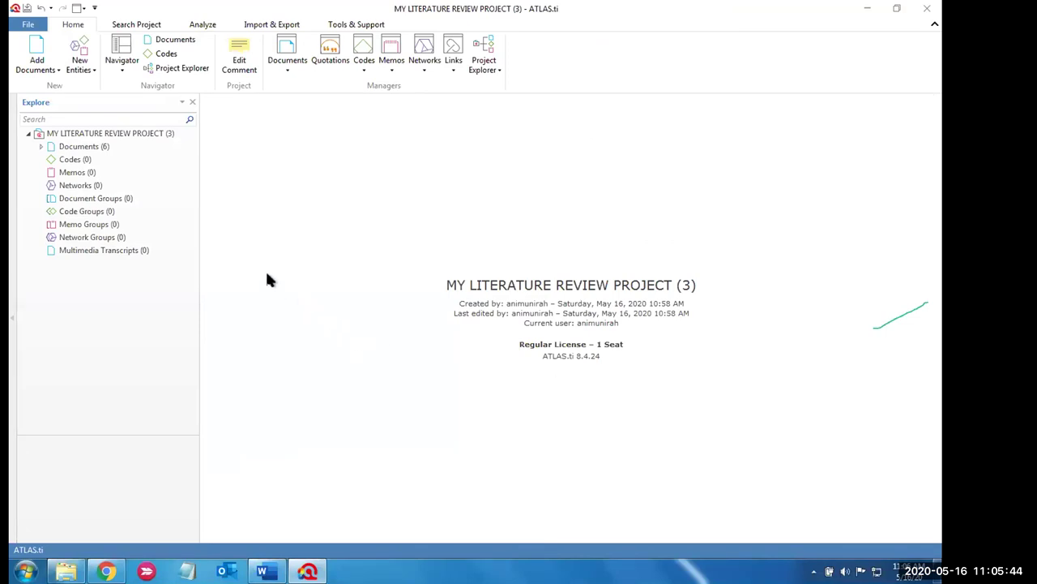
In the Windows project, expand the document list and open D 1: Capozzi, et.al, 2015 and D 2: Importance of Sports Blog
{"action": "left_click", "coordinate": [40, 147]}
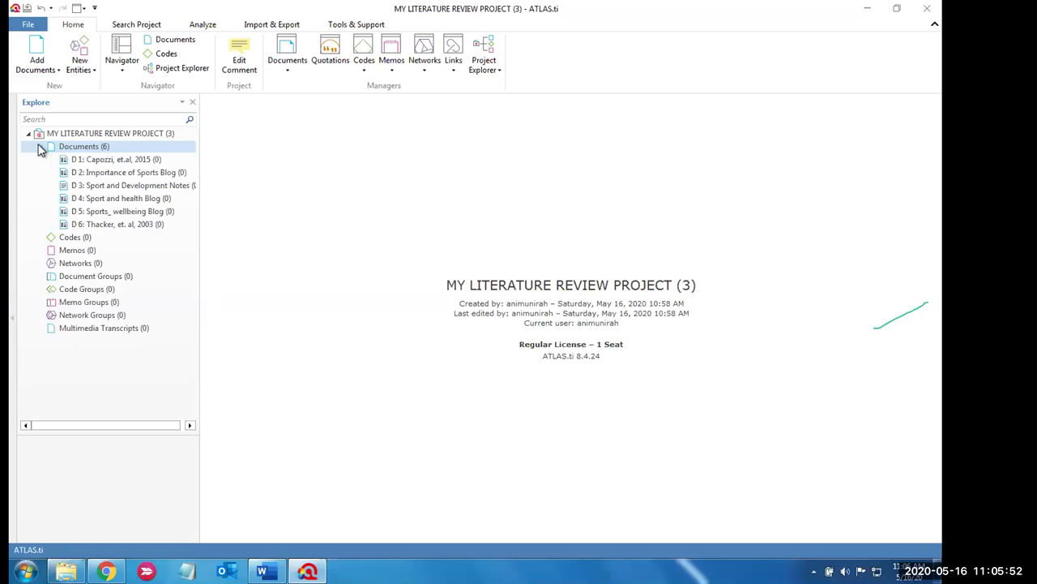
{"action": "left_click", "coordinate": [94, 159]}
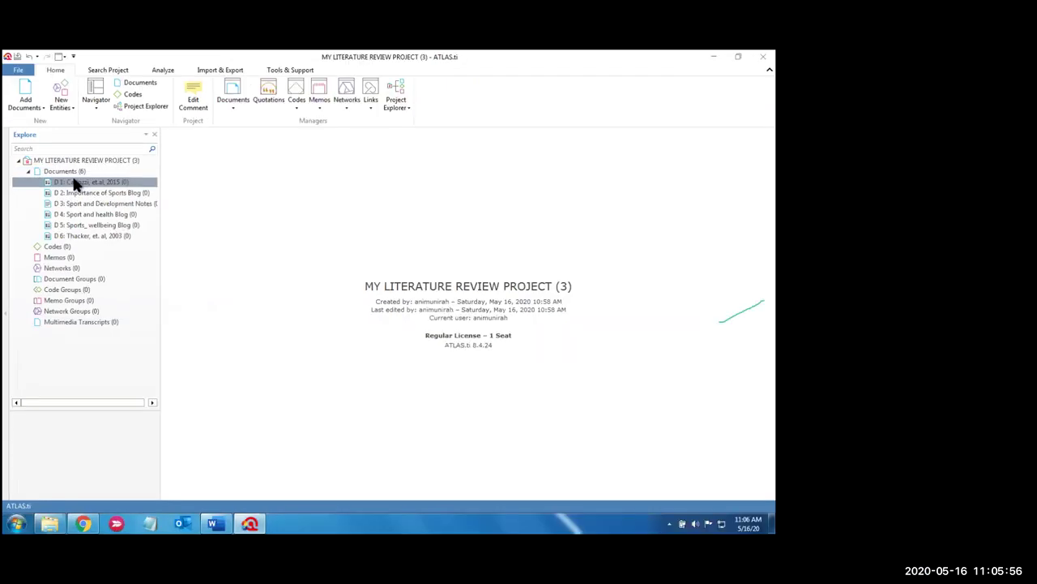
{"action": "double_click", "coordinate": [73, 184]}
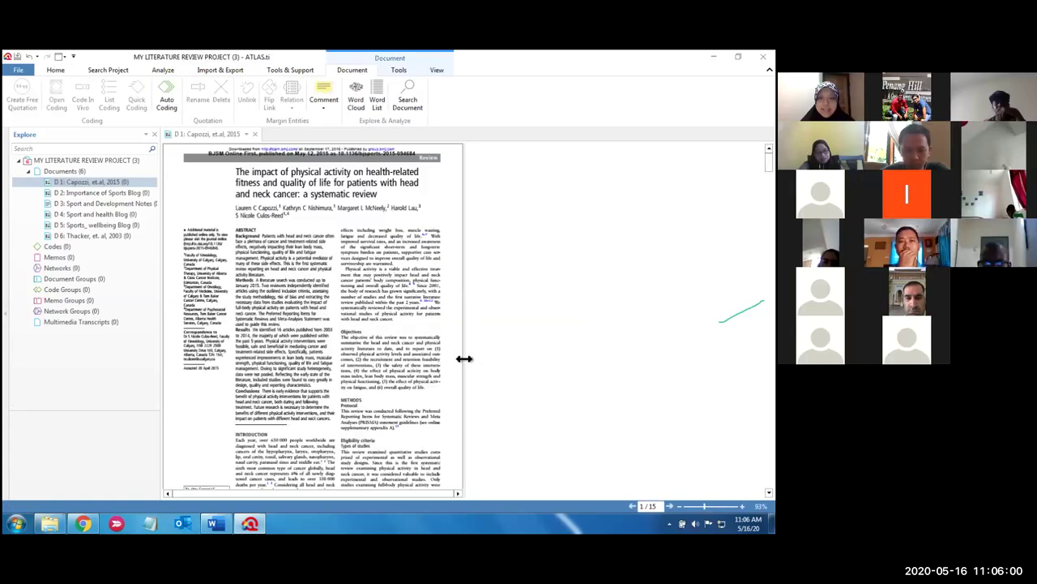
{"action": "left_click", "coordinate": [97, 193]}
{"action": "double_click", "coordinate": [97, 192]}
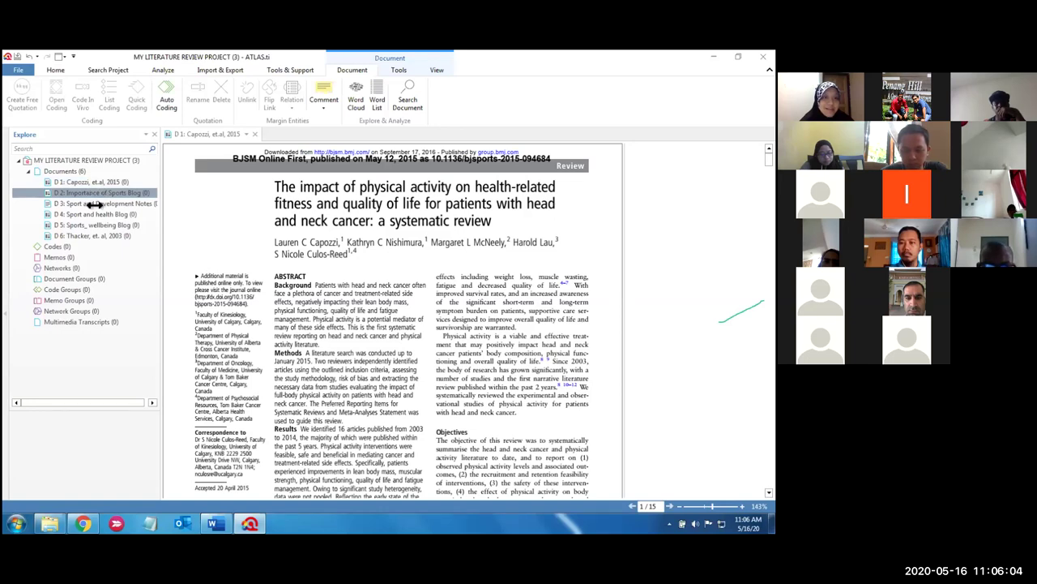
Open documents D 3: Sport and Development Notes, D 4: Sport and health Blog, D 5: Sports_ wellbeing Blog and D 6: Thacker, et. al, 2003
{"action": "left_click", "coordinate": [94, 205]}
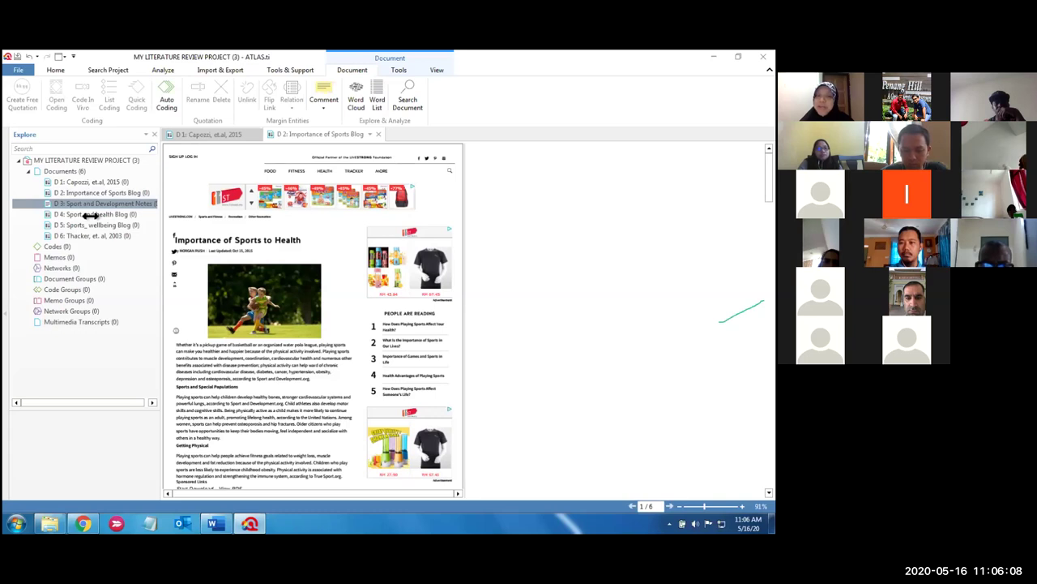
{"action": "key", "text": "Return"}
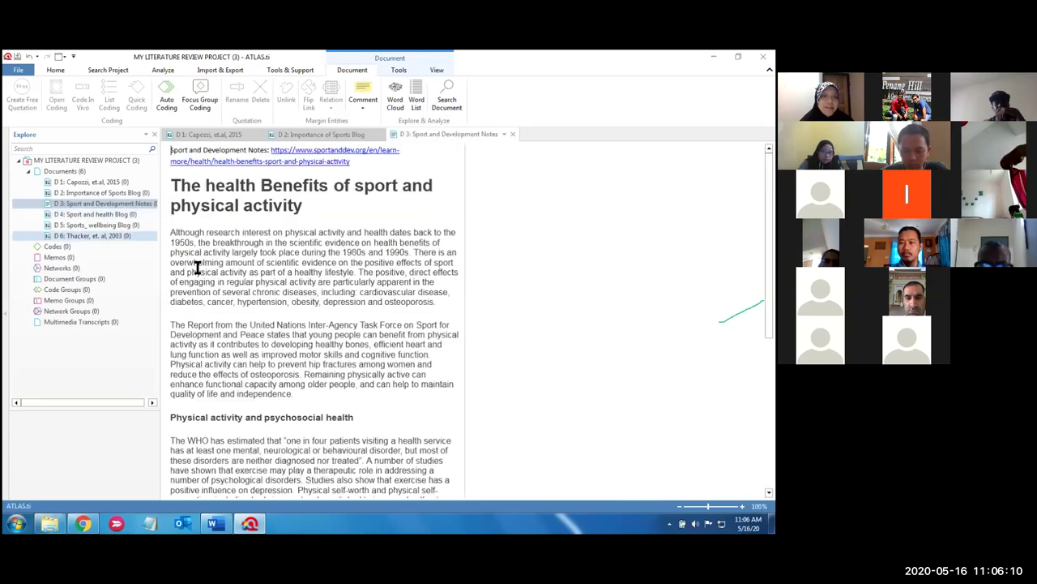
{"action": "left_click", "coordinate": [95, 215]}
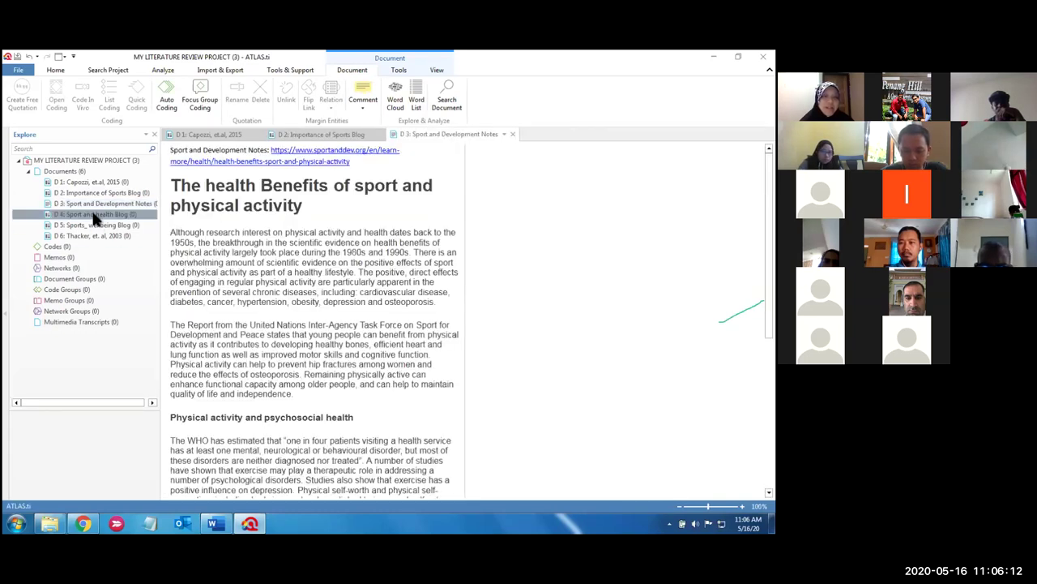
{"action": "key", "text": "Return"}
{"action": "left_click", "coordinate": [91, 226]}
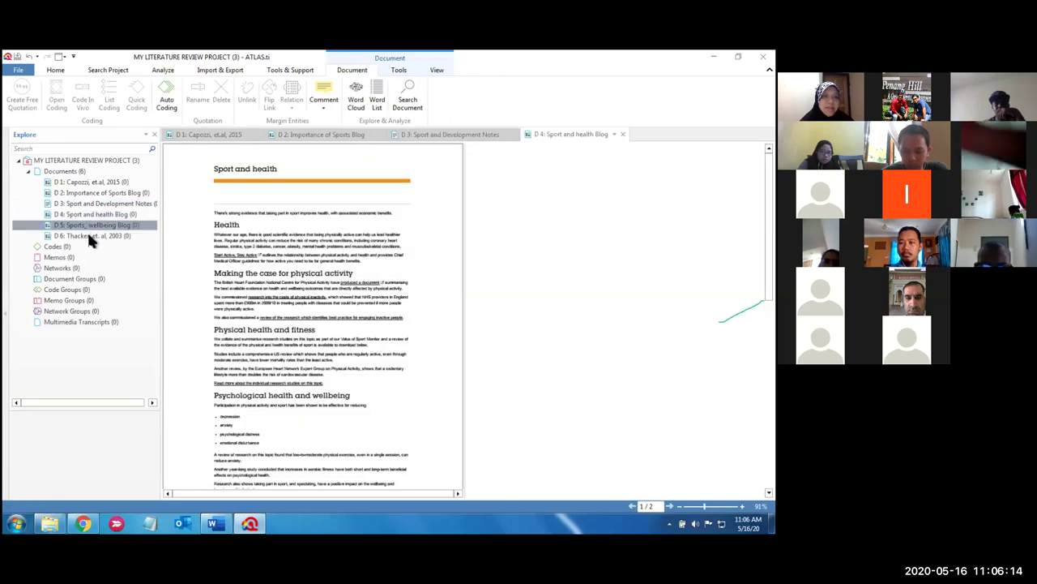
{"action": "key", "text": "Return"}
{"action": "left_click", "coordinate": [91, 236]}
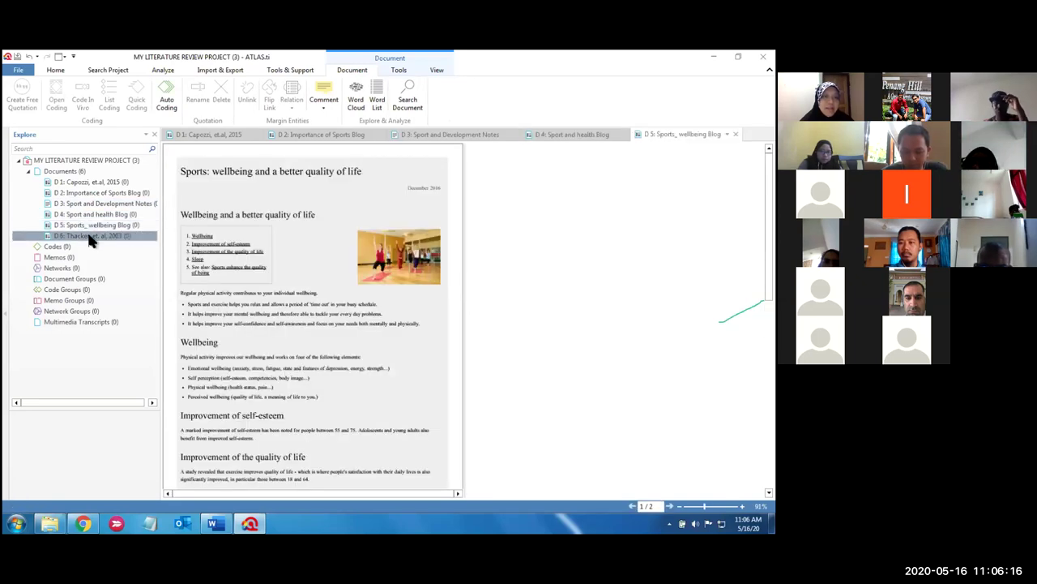
{"action": "key", "text": "Return"}
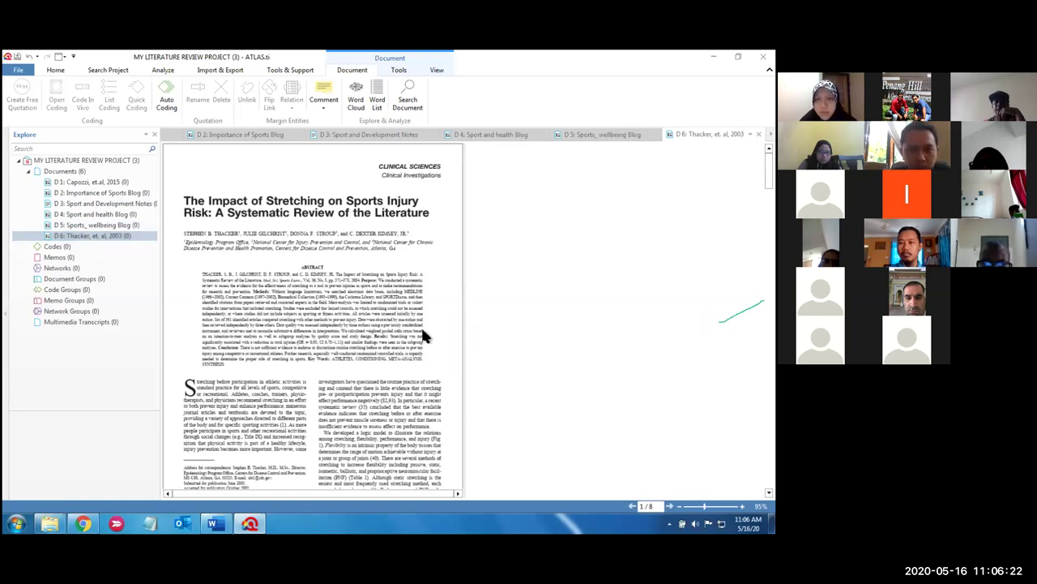
Widen the page of D 6: Thacker, et. al, 2003 and clear all drawings from the shared screen
{"action": "left_click_drag", "start_coordinate": [465, 335], "coordinate": [616, 338]}
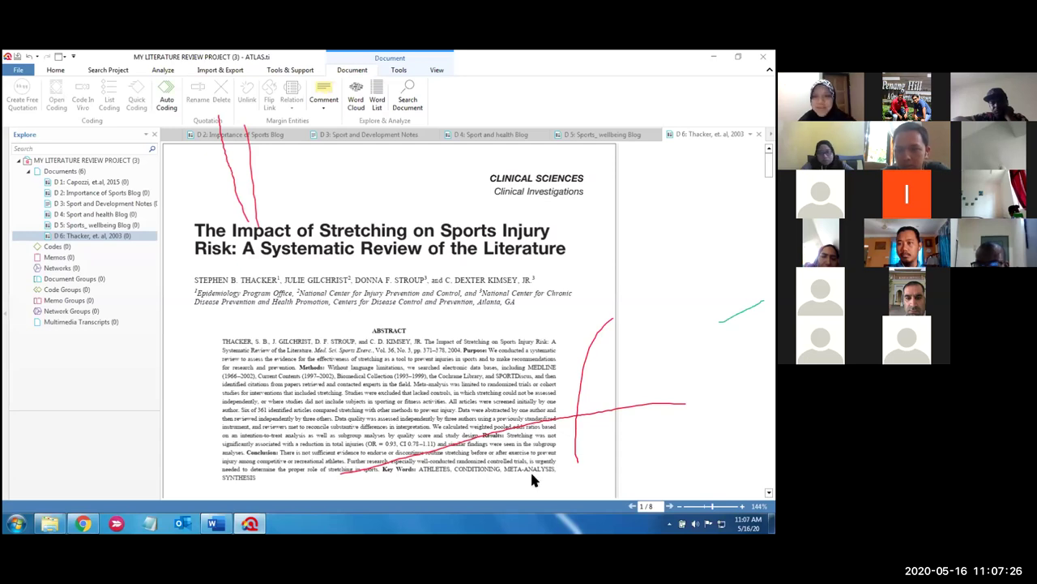
{"action": "right_click", "coordinate": [573, 455]}
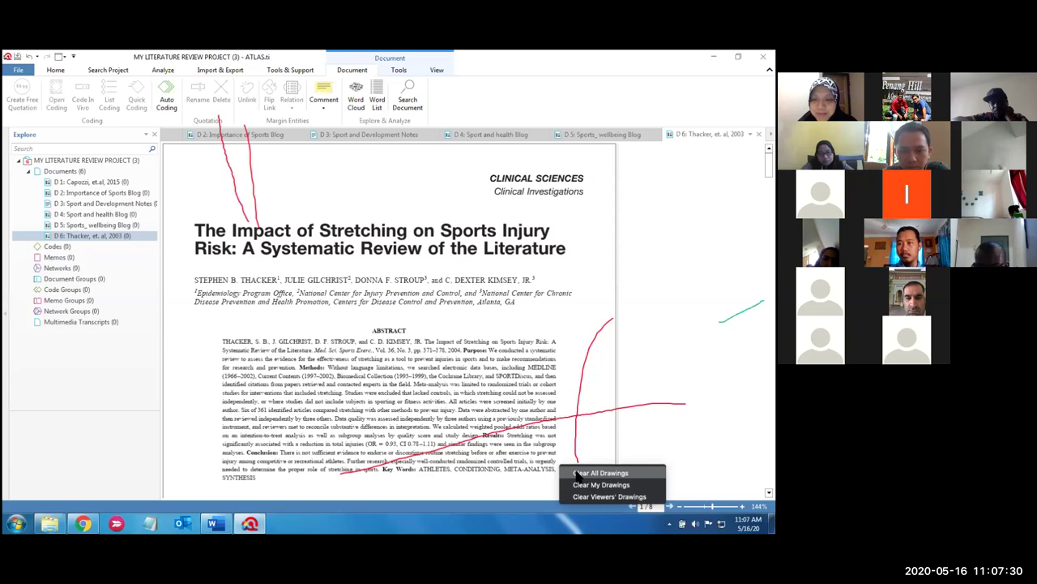
{"action": "left_click", "coordinate": [579, 473]}
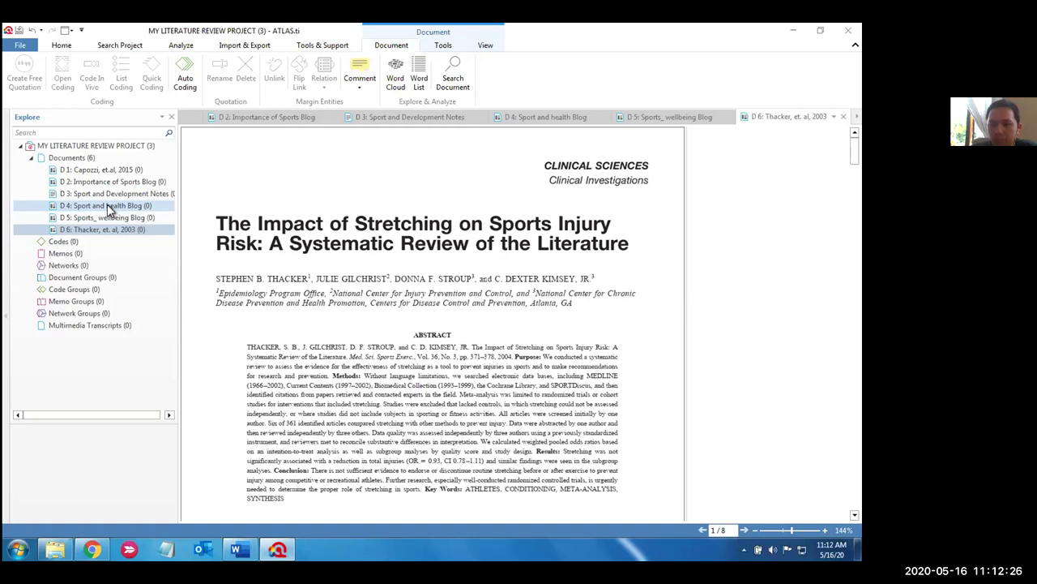
Check activity 3 in Activity Sheet LR.docx in Word, and open the Document Manager back in the ATLAS.ti project
{"action": "mouse_move", "coordinate": [247, 551]}
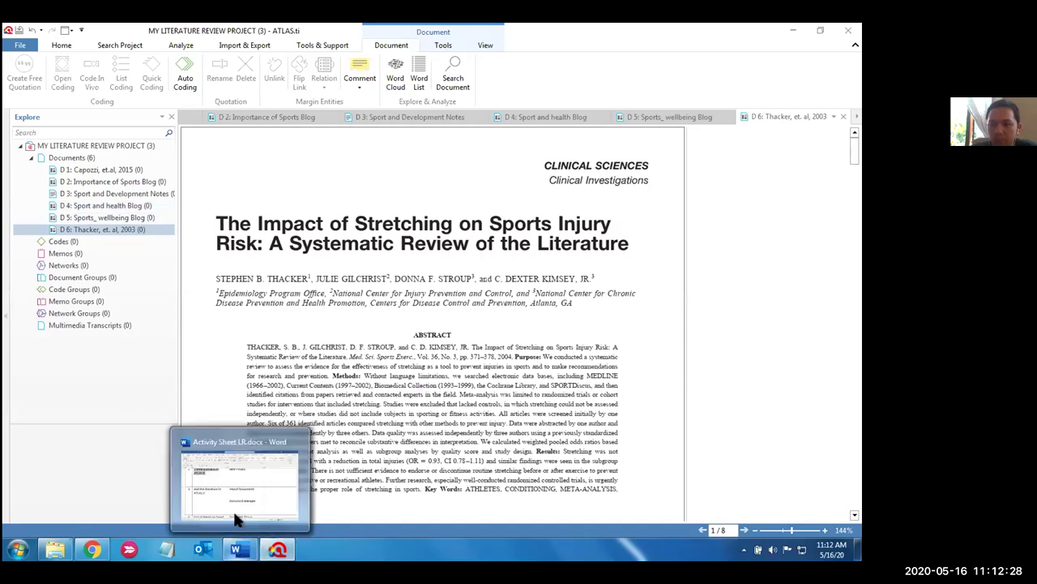
{"action": "left_click", "coordinate": [233, 509]}
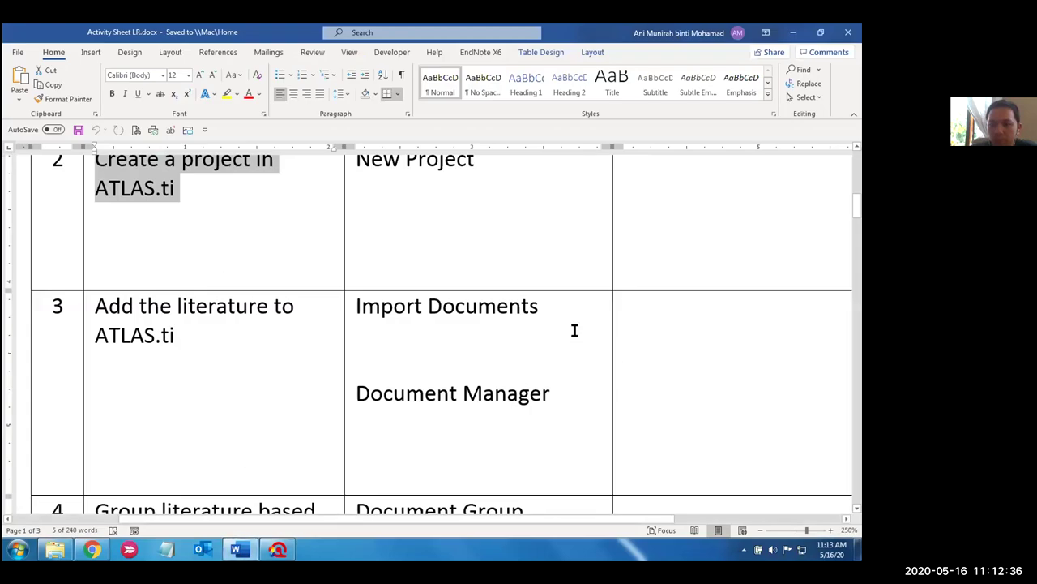
{"action": "mouse_move", "coordinate": [281, 550]}
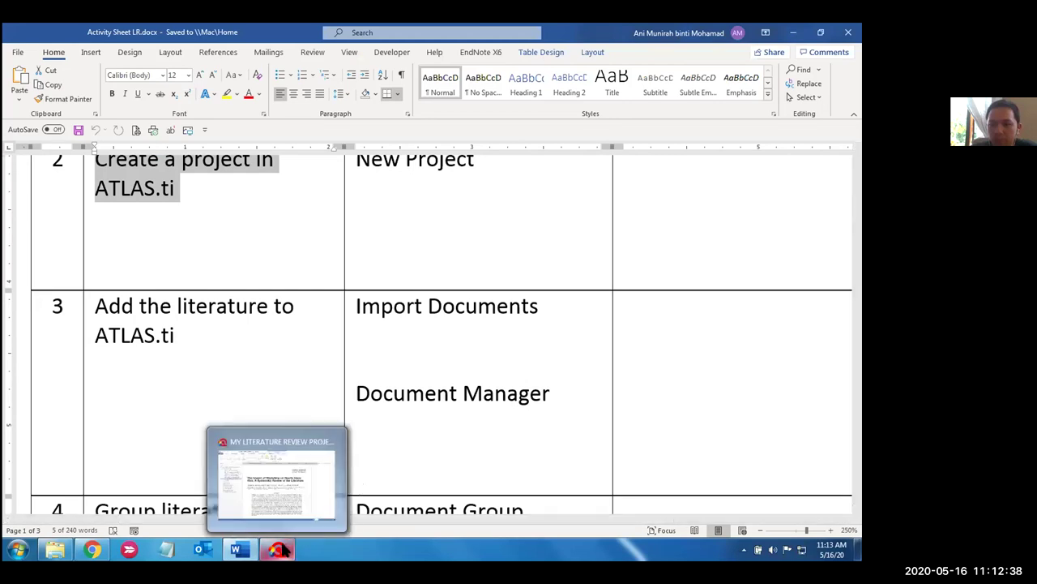
{"action": "left_click", "coordinate": [265, 501]}
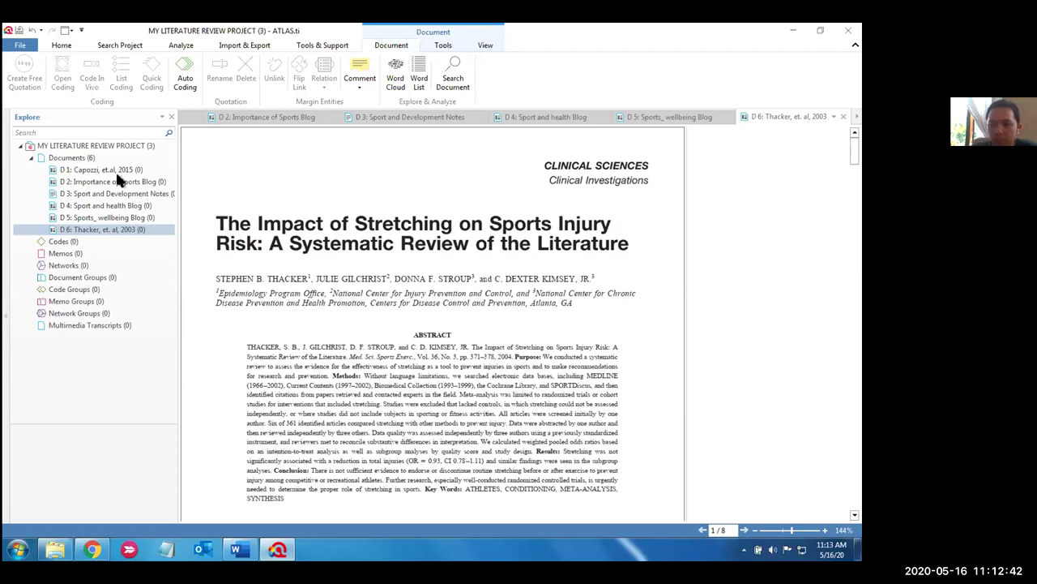
{"action": "left_click", "coordinate": [87, 161]}
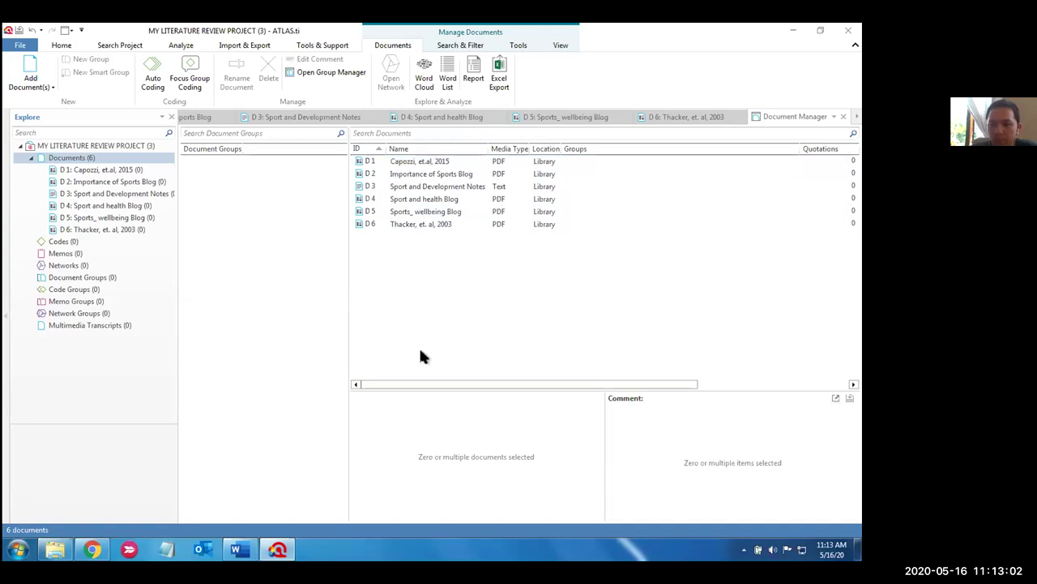
Switch to Activity Sheet LR.docx in Word and review activity 4 on grouping literature and activity 5 on adding Mendeley or EndNote literature
{"action": "mouse_move", "coordinate": [236, 550]}
{"action": "left_click", "coordinate": [233, 509]}
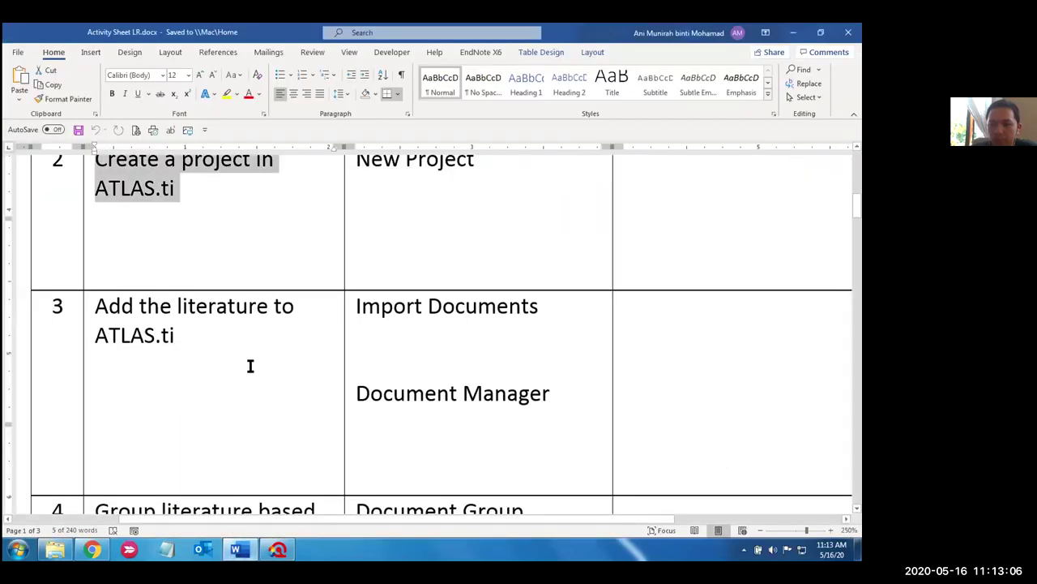
{"action": "scroll", "coordinate": [251, 366], "scroll_direction": "down", "scroll_amount": 5}
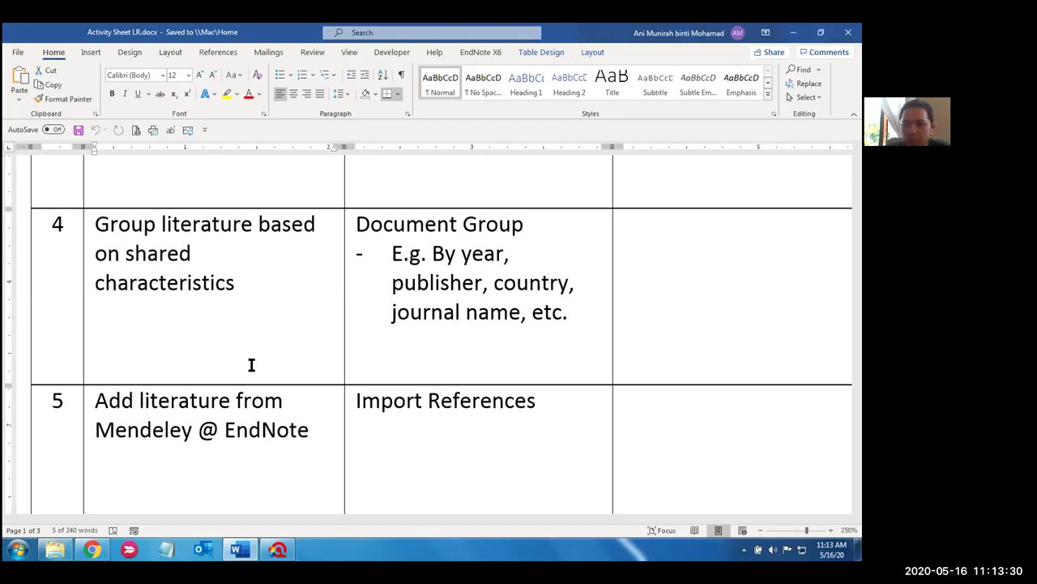
Review activity 4's task of grouping literature by shared characteristics and its example criteria: year, publisher, country and journal name
{"action": "double_click", "coordinate": [467, 253]}
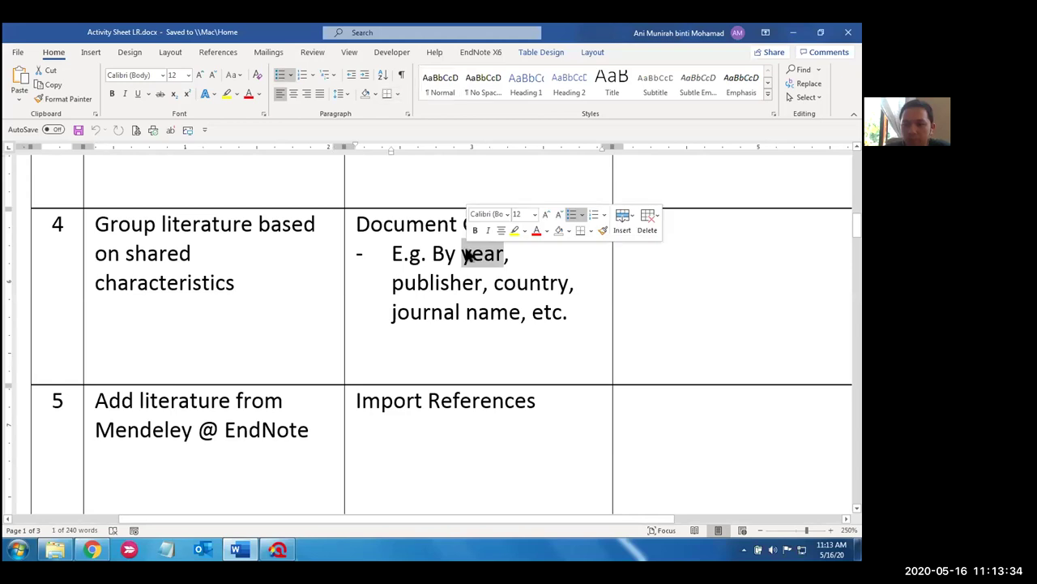
{"action": "double_click", "coordinate": [435, 283]}
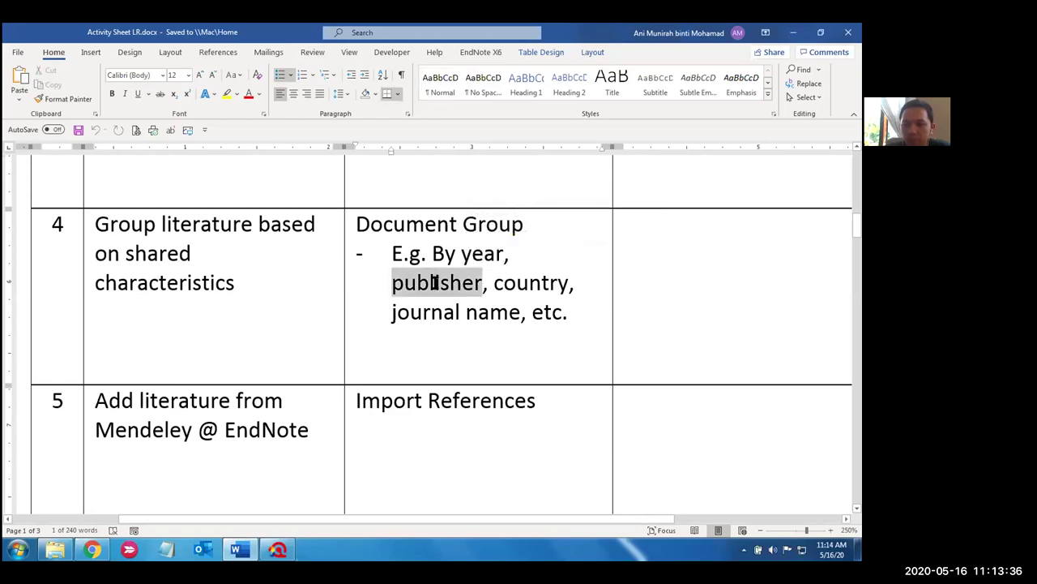
{"action": "double_click", "coordinate": [520, 283]}
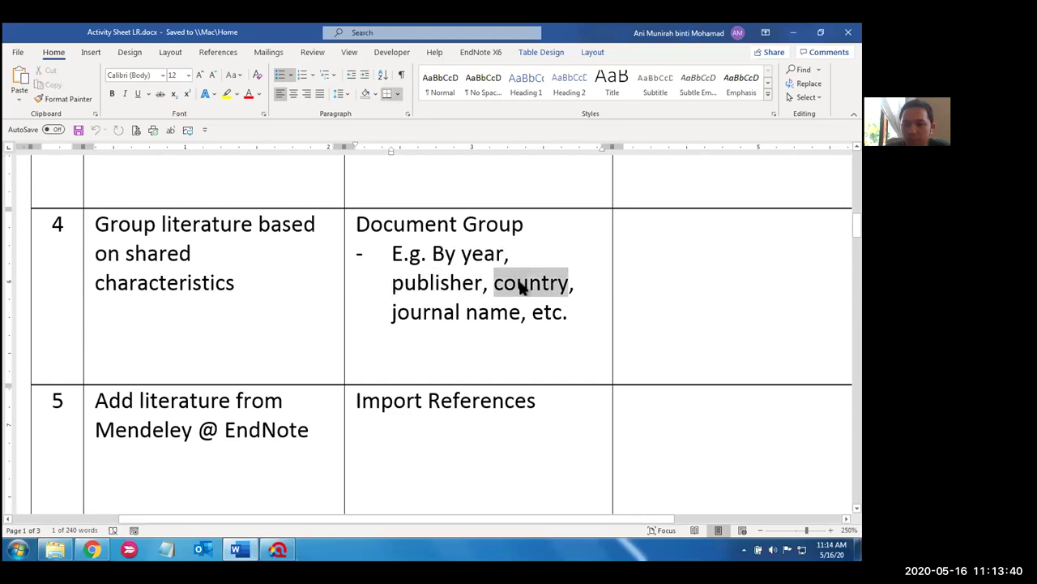
{"action": "left_click", "coordinate": [394, 311]}
{"action": "left_click_drag", "start_coordinate": [390, 313], "coordinate": [519, 313]}
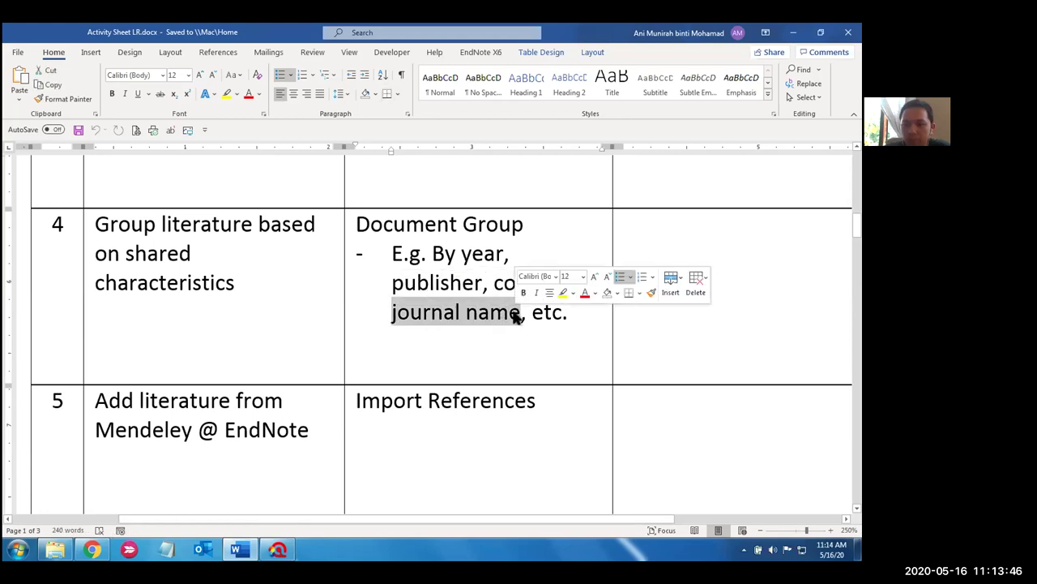
{"action": "double_click", "coordinate": [438, 282]}
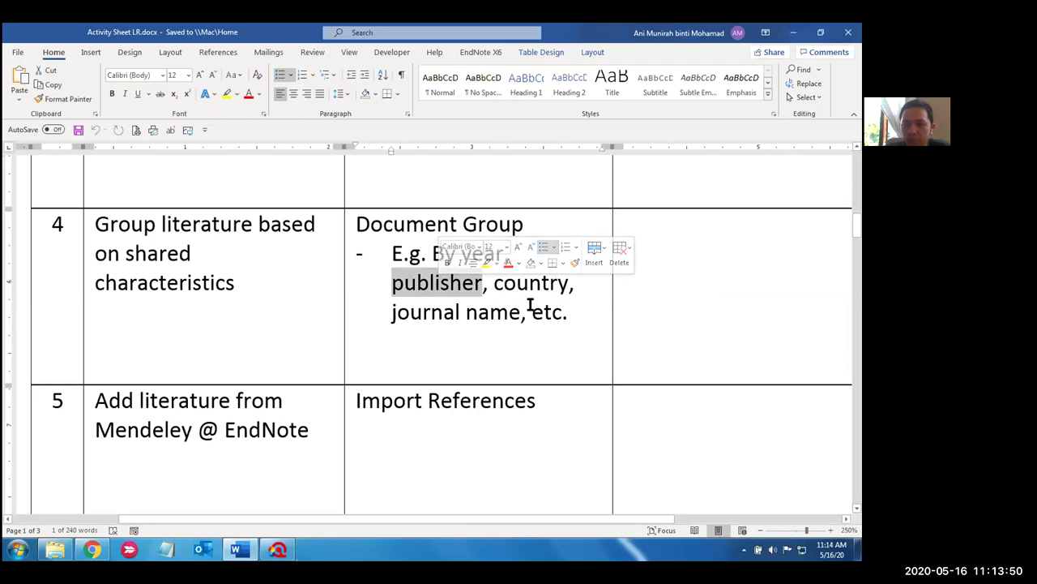
{"action": "left_click_drag", "start_coordinate": [532, 310], "coordinate": [570, 311]}
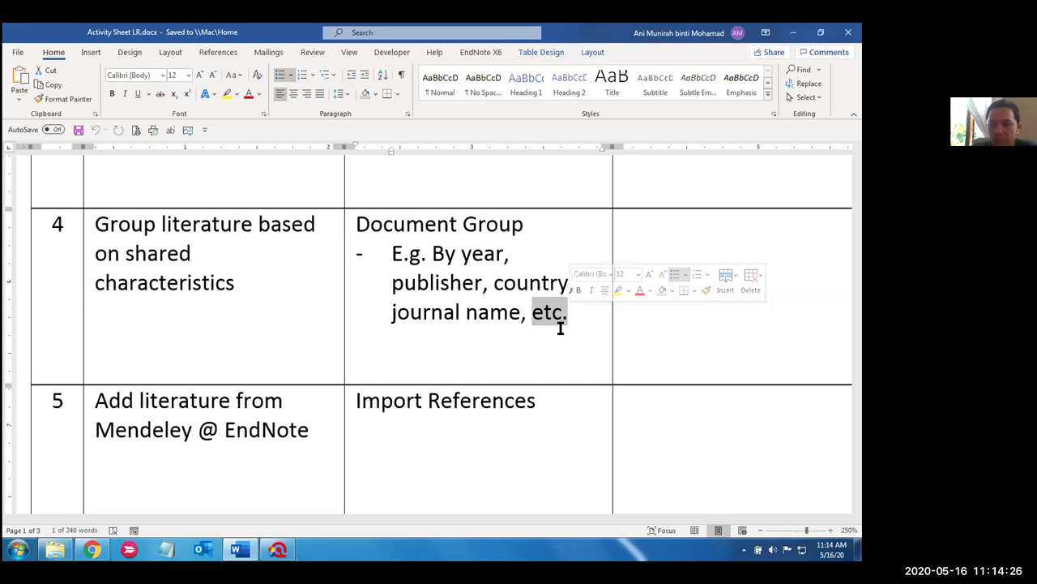
{"action": "left_click_drag", "start_coordinate": [106, 224], "coordinate": [232, 279]}
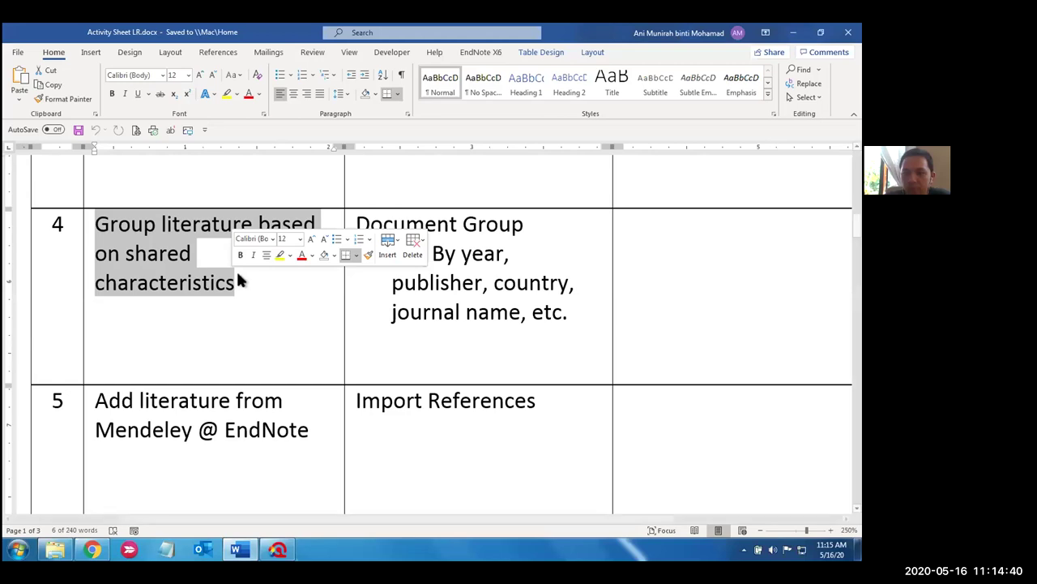
{"action": "left_click_drag", "start_coordinate": [461, 254], "coordinate": [504, 256]}
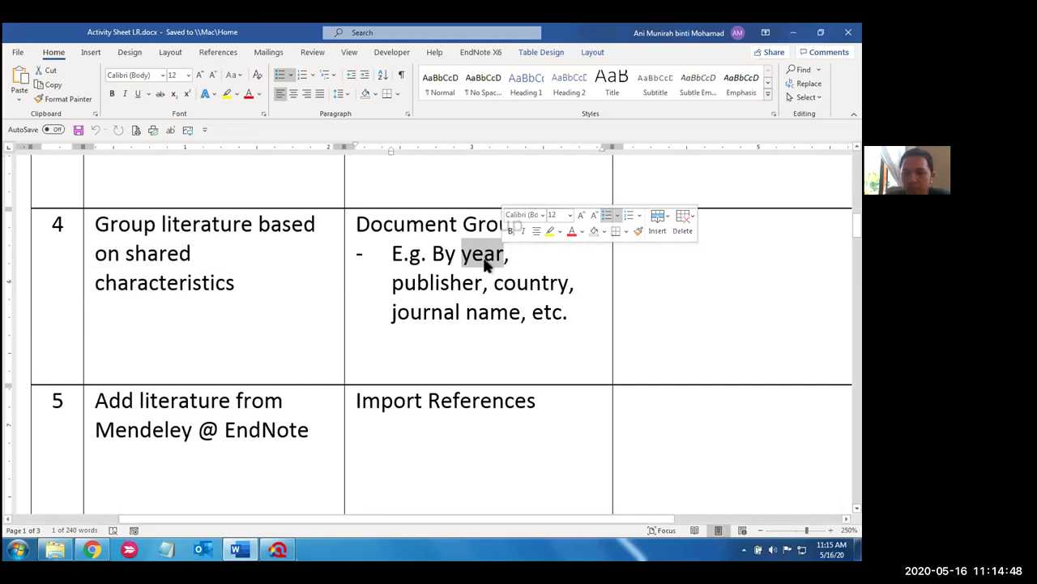
{"action": "double_click", "coordinate": [427, 282]}
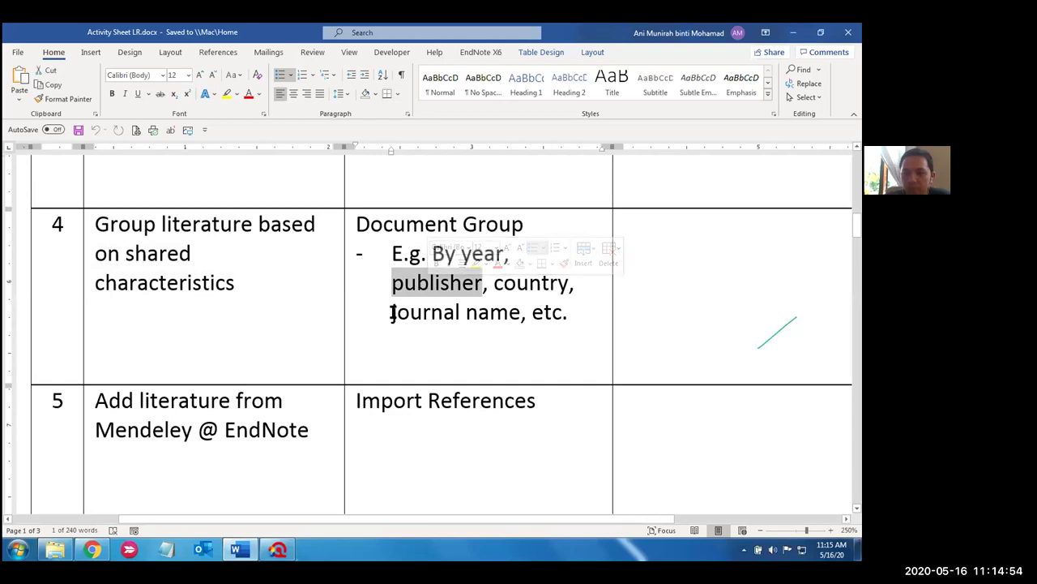
{"action": "double_click", "coordinate": [535, 281]}
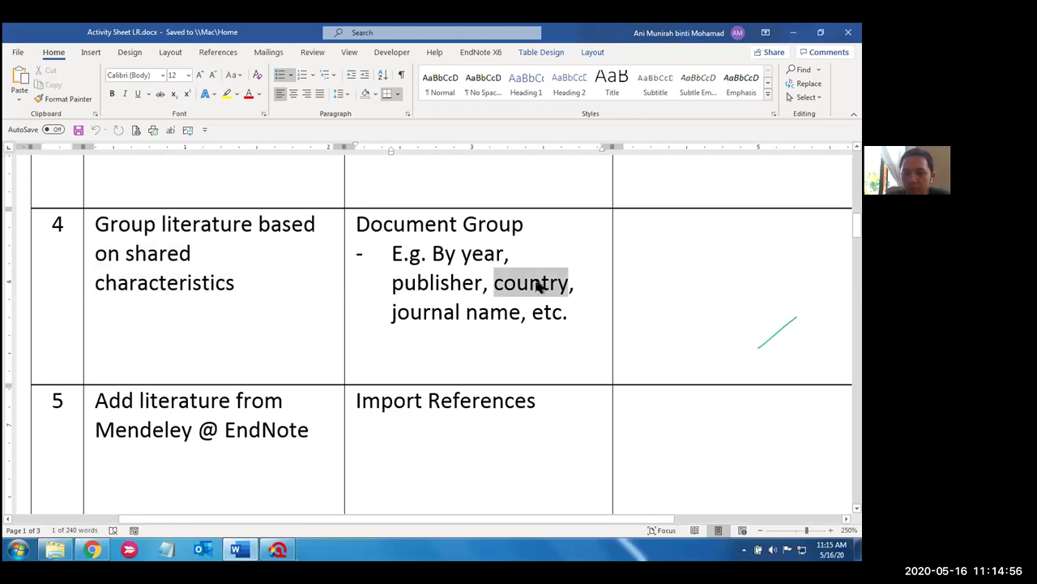
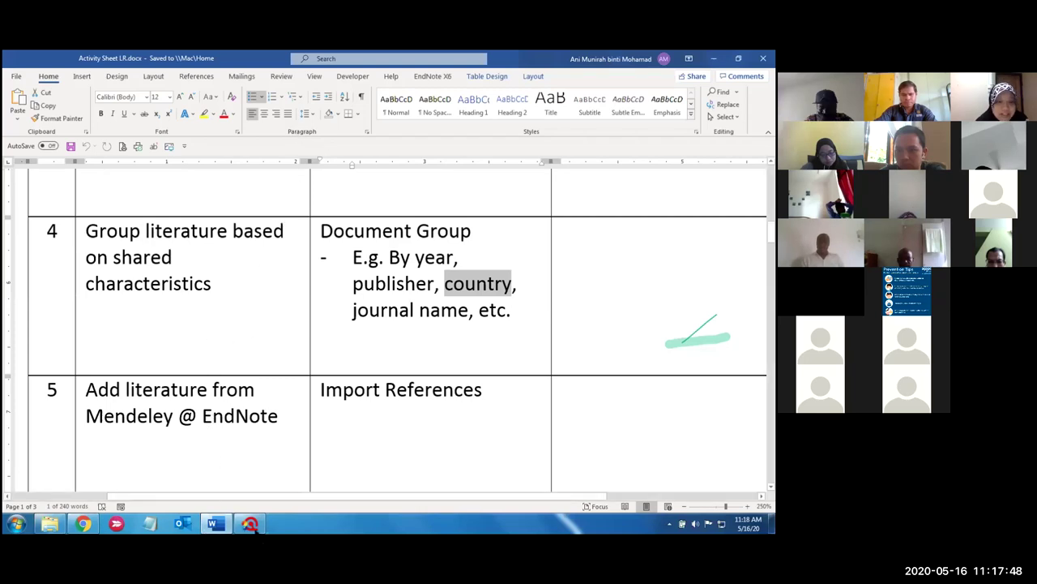
Switch to the ATLAS.ti project and select the blog documents D 2, D 4 and D 5 together in the Document Manager
{"action": "mouse_move", "coordinate": [249, 524]}
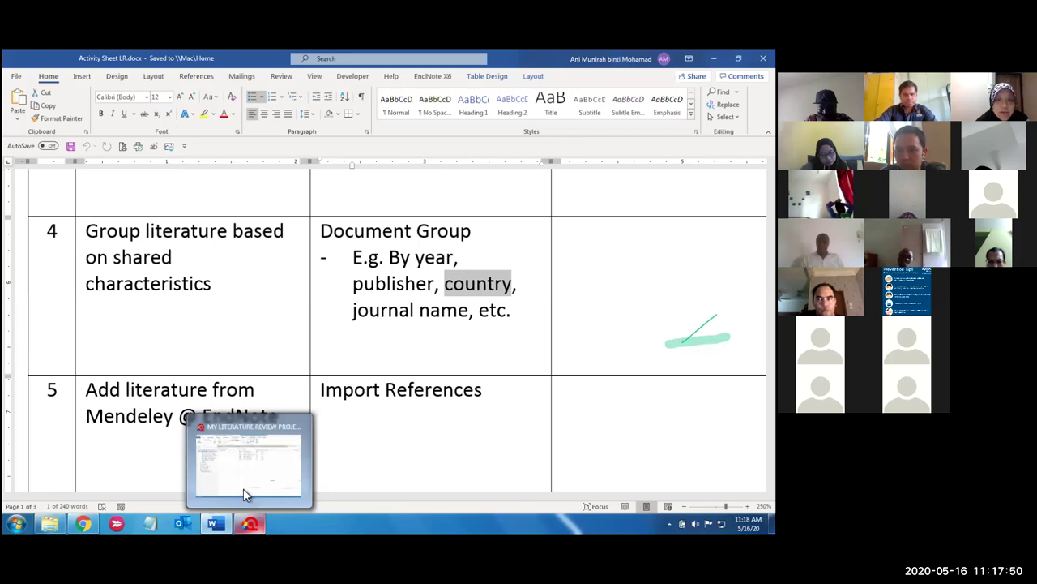
{"action": "left_click", "coordinate": [248, 491]}
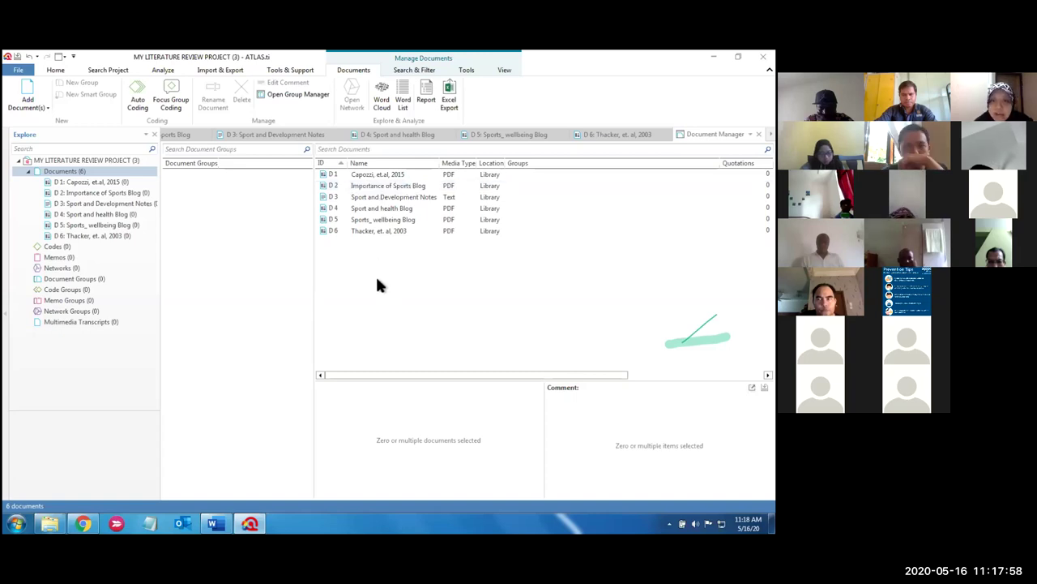
{"action": "left_click", "coordinate": [367, 188]}
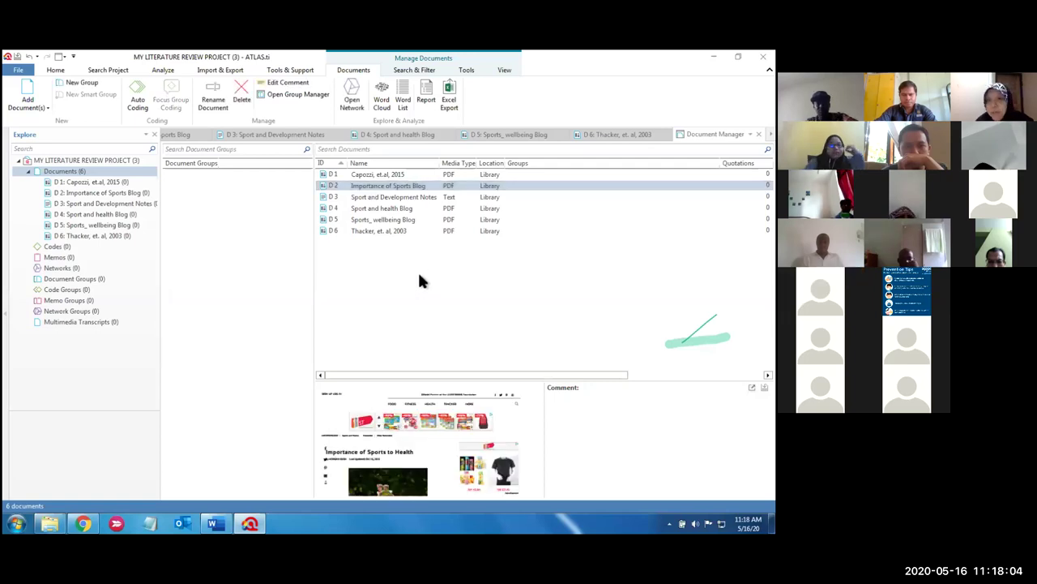
{"action": "left_click", "coordinate": [416, 232], "text": "ctrl"}
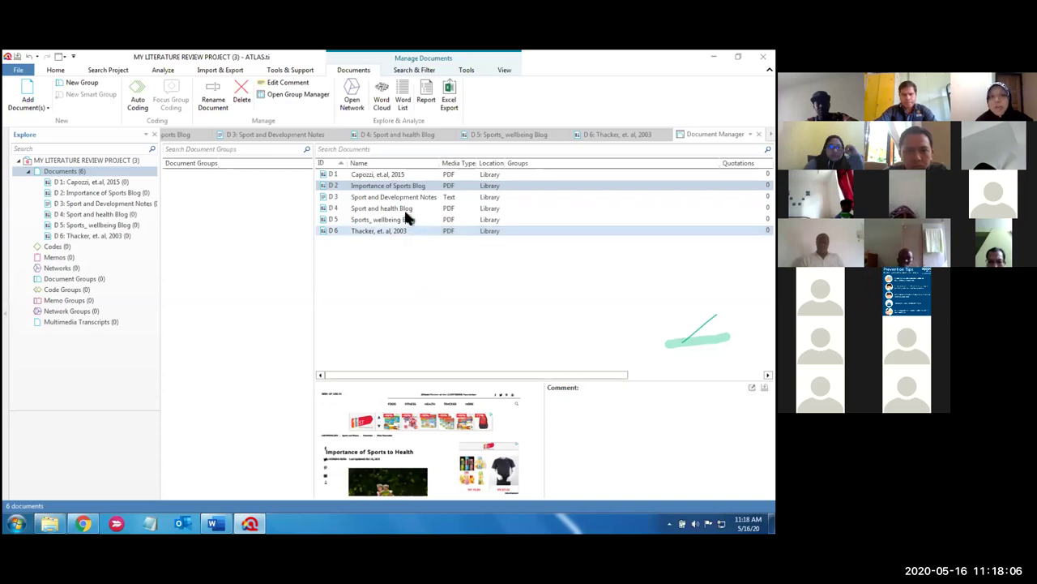
{"action": "left_click", "coordinate": [408, 209], "text": "ctrl"}
{"action": "left_click", "coordinate": [408, 221], "text": "ctrl"}
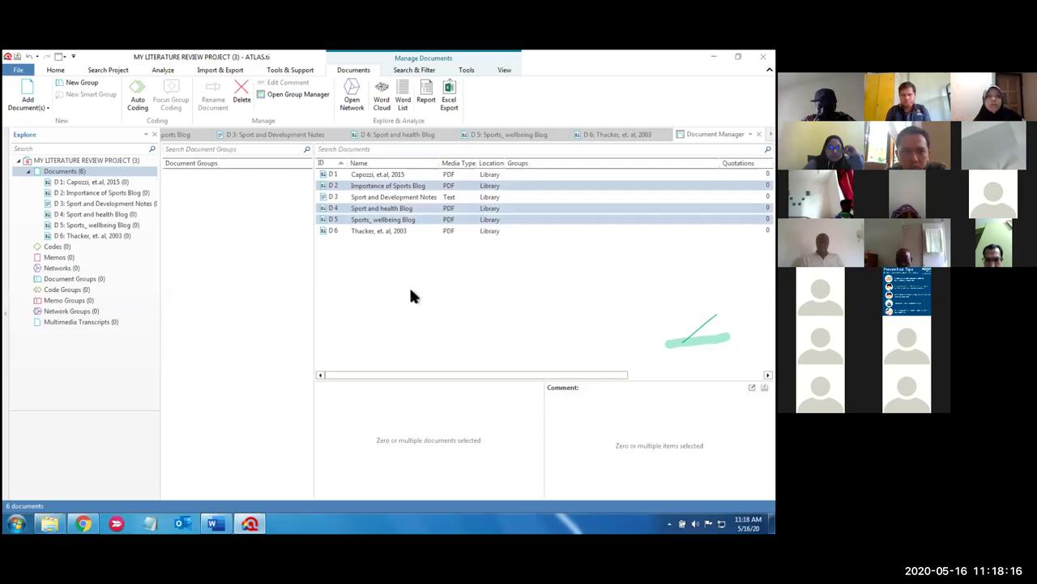
{"action": "left_click_drag", "start_coordinate": [217, 163], "coordinate": [274, 164]}
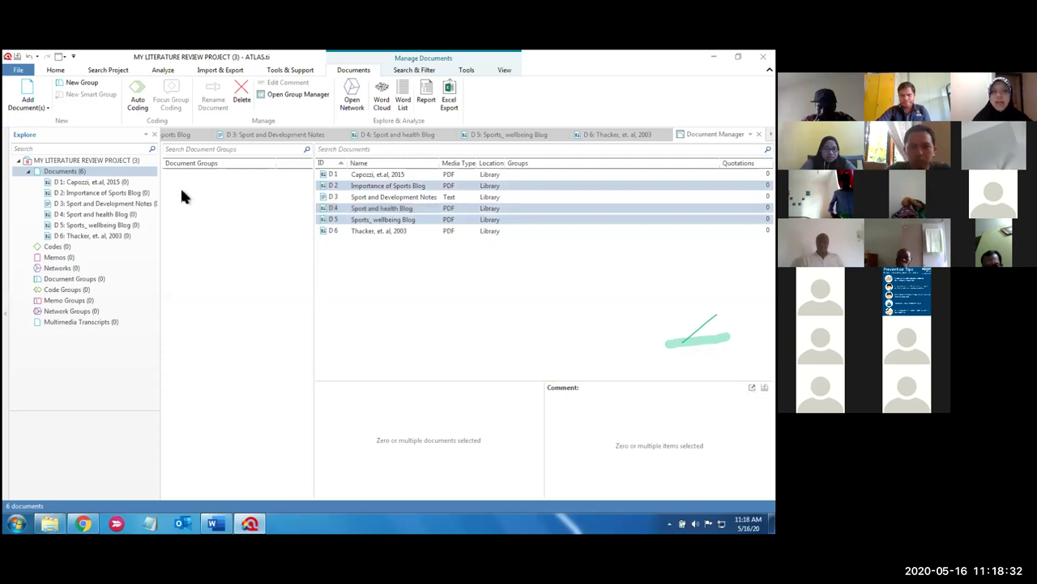
{"action": "right_click", "coordinate": [210, 199]}
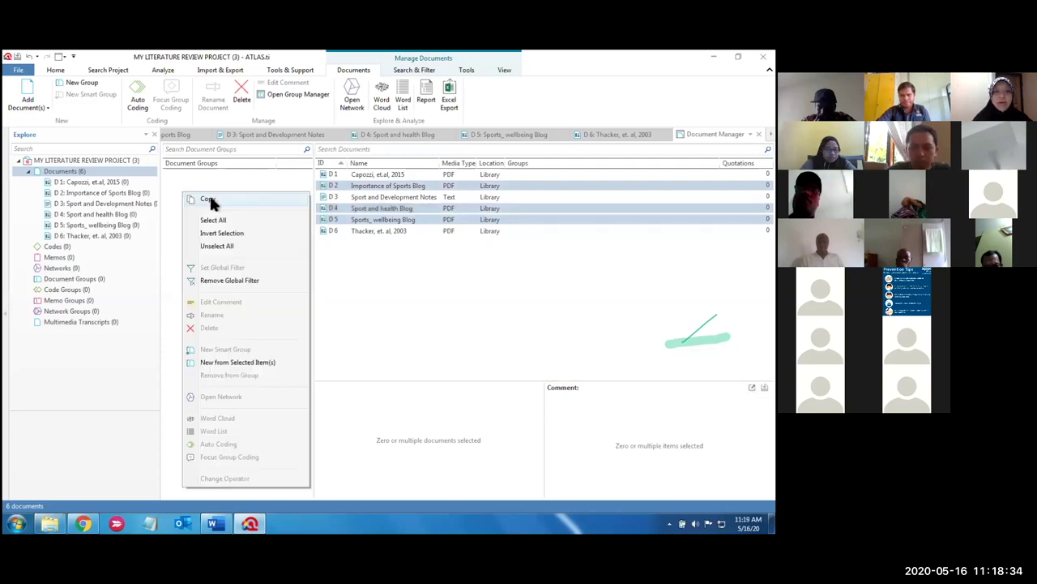
{"action": "left_click", "coordinate": [171, 180]}
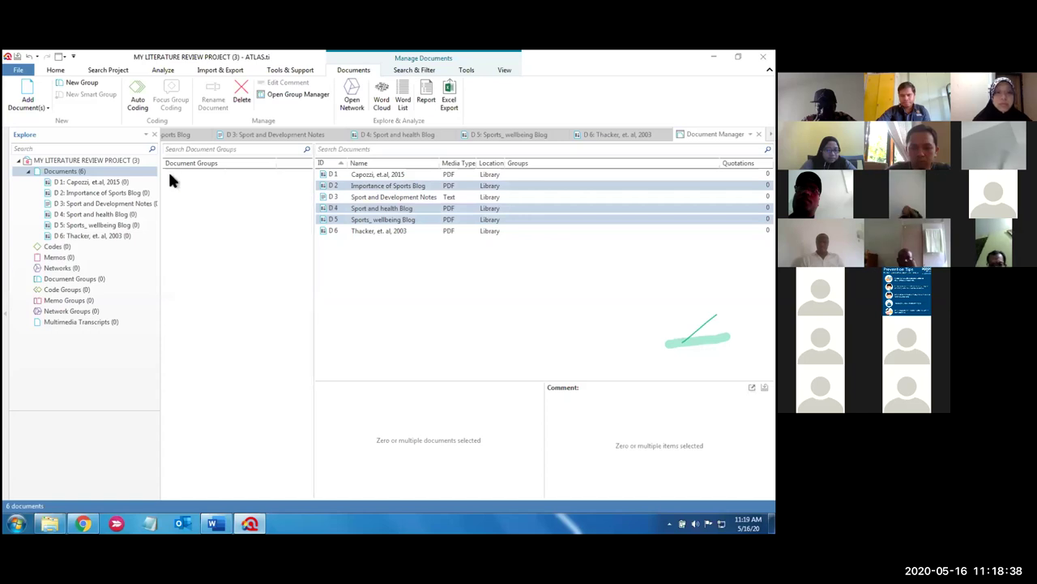
{"action": "right_click", "coordinate": [180, 180]}
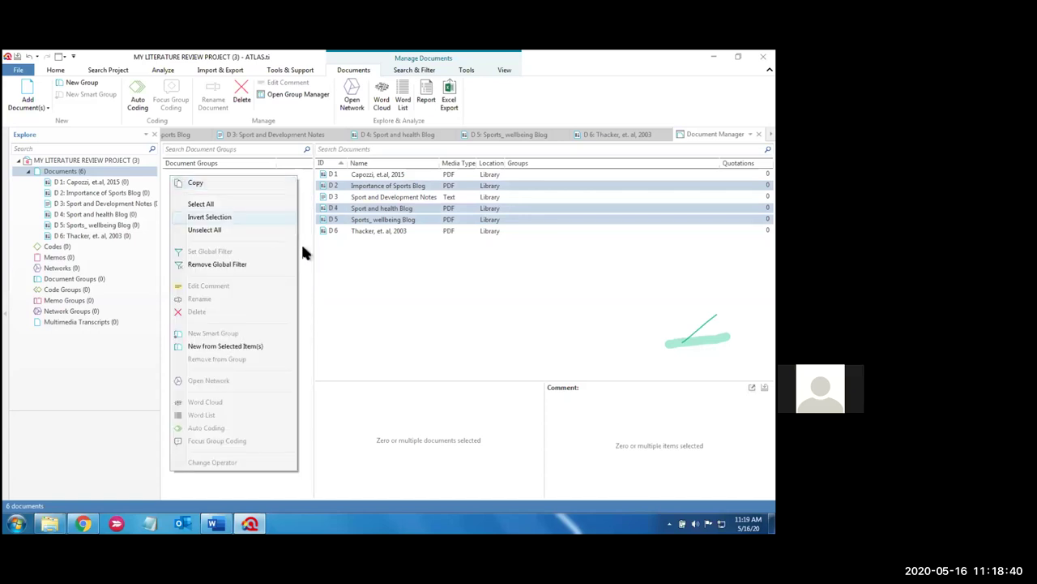
{"action": "key", "text": "Escape"}
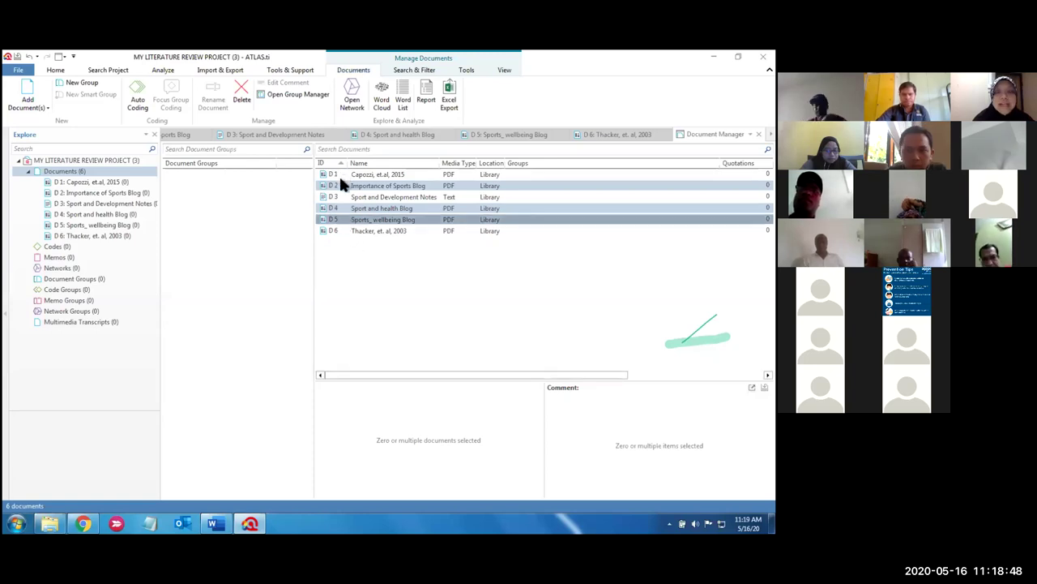
Create a document group named BLOG POSTS from the three selected blog documents
{"action": "left_click_drag", "start_coordinate": [336, 209], "coordinate": [232, 213]}
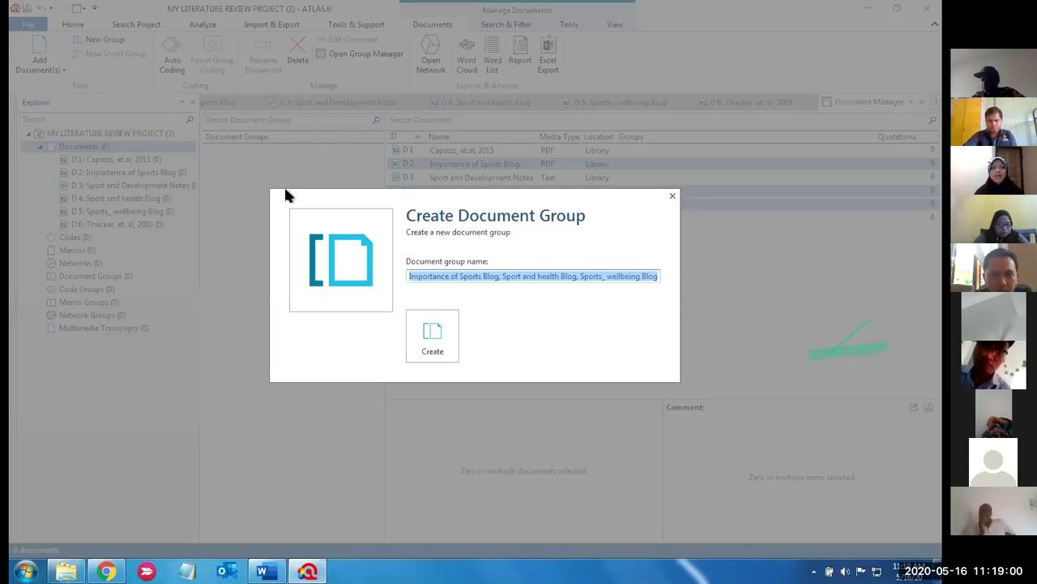
{"action": "type", "text": "BLO"}
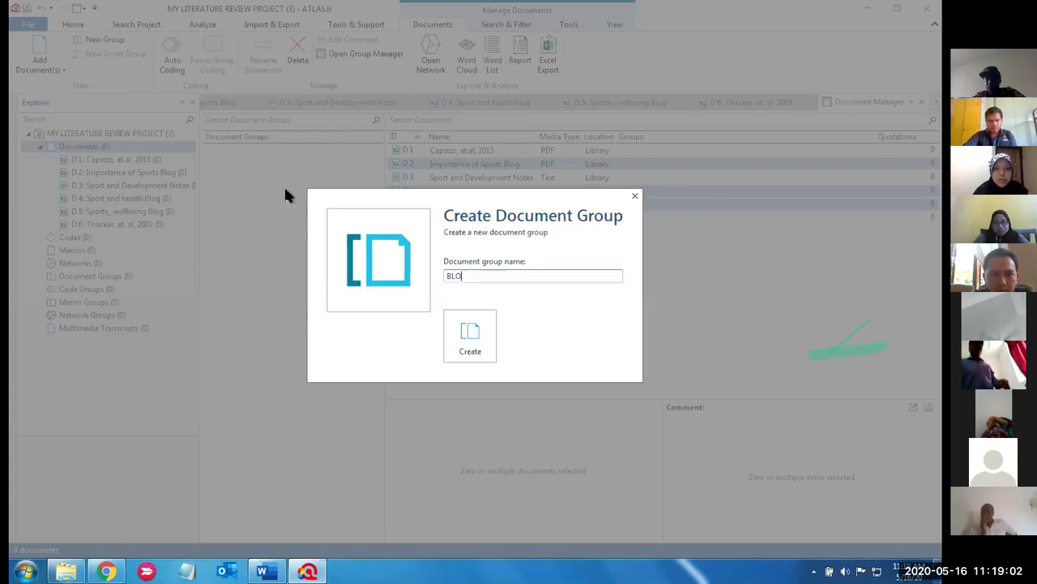
{"action": "type", "text": "G POSTS"}
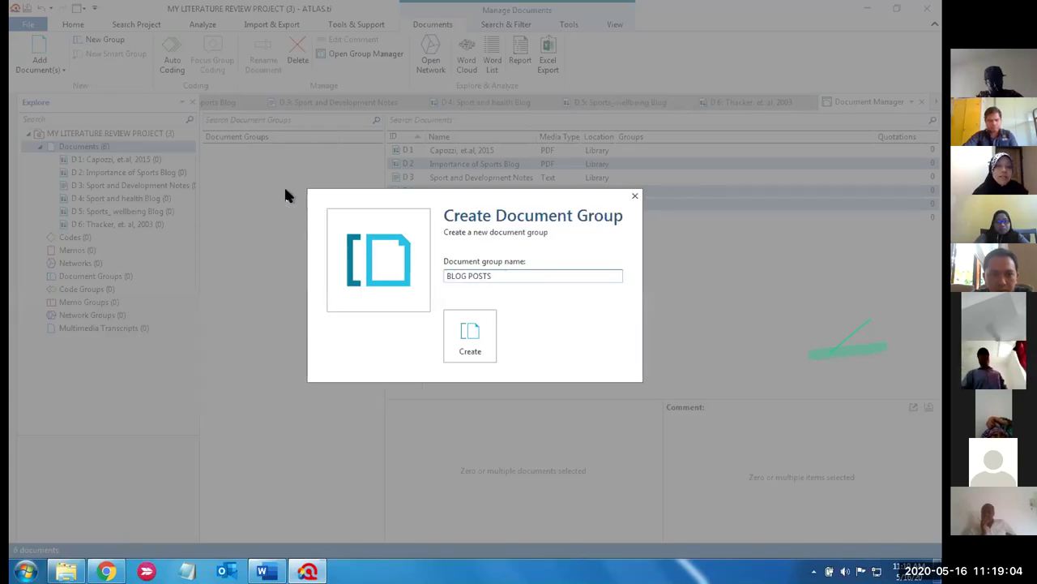
{"action": "left_click", "coordinate": [467, 345]}
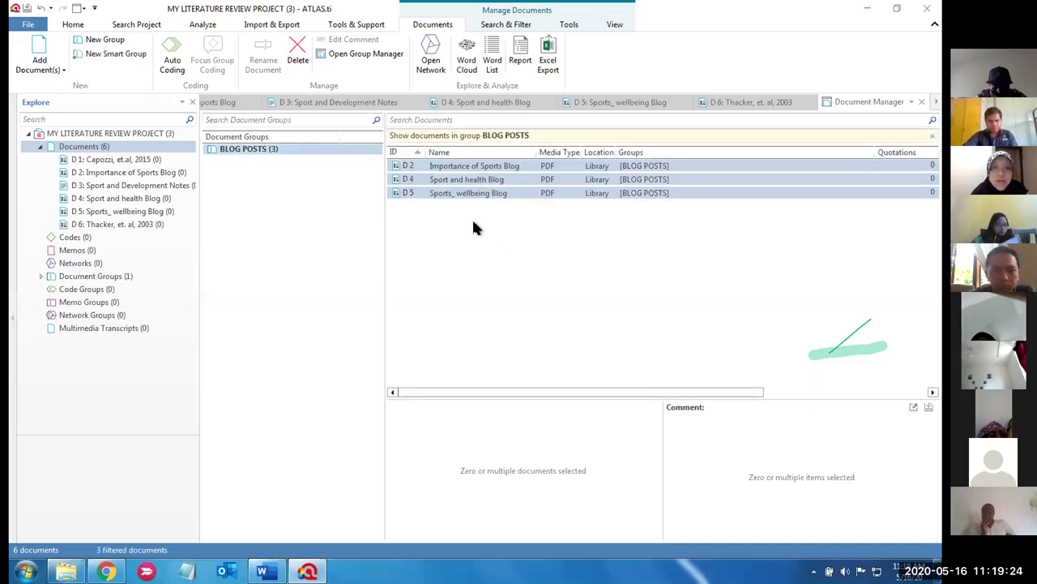
Show all documents again and add D 3, Sport and Development Notes, to the BLOG POSTS group
{"action": "left_click", "coordinate": [519, 136]}
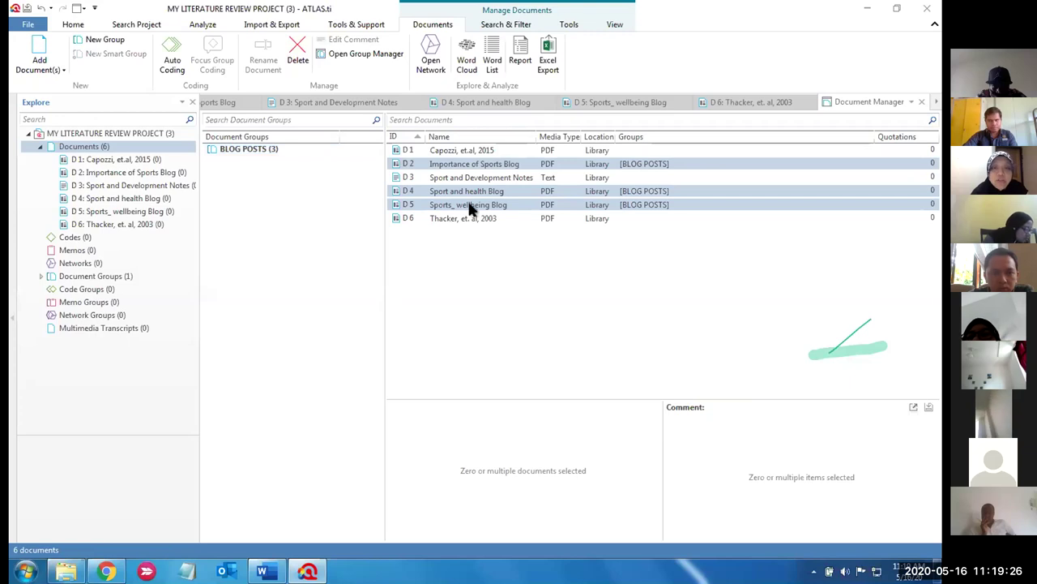
{"action": "left_click", "coordinate": [497, 295]}
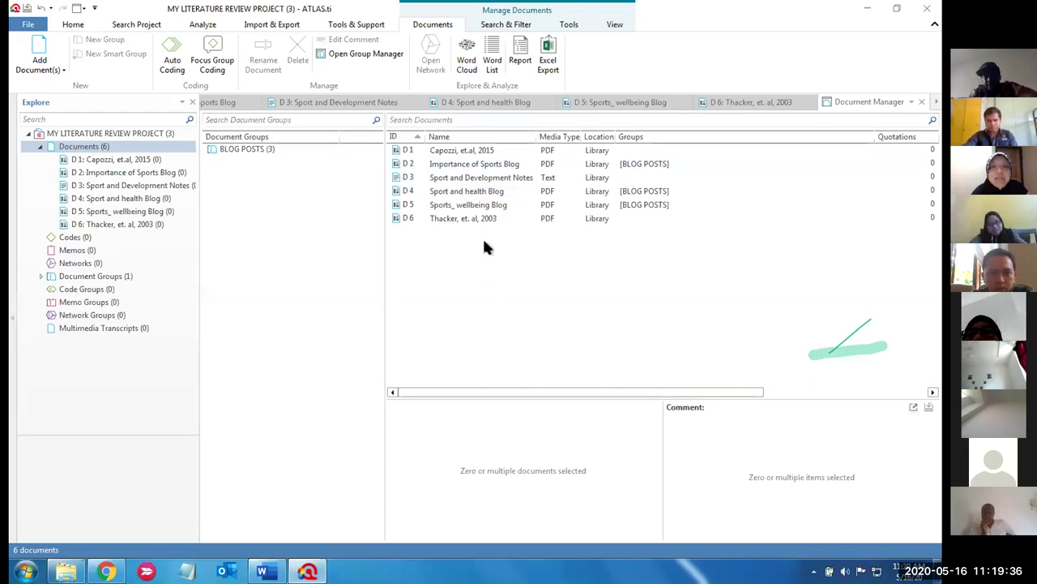
{"action": "left_click", "coordinate": [468, 177]}
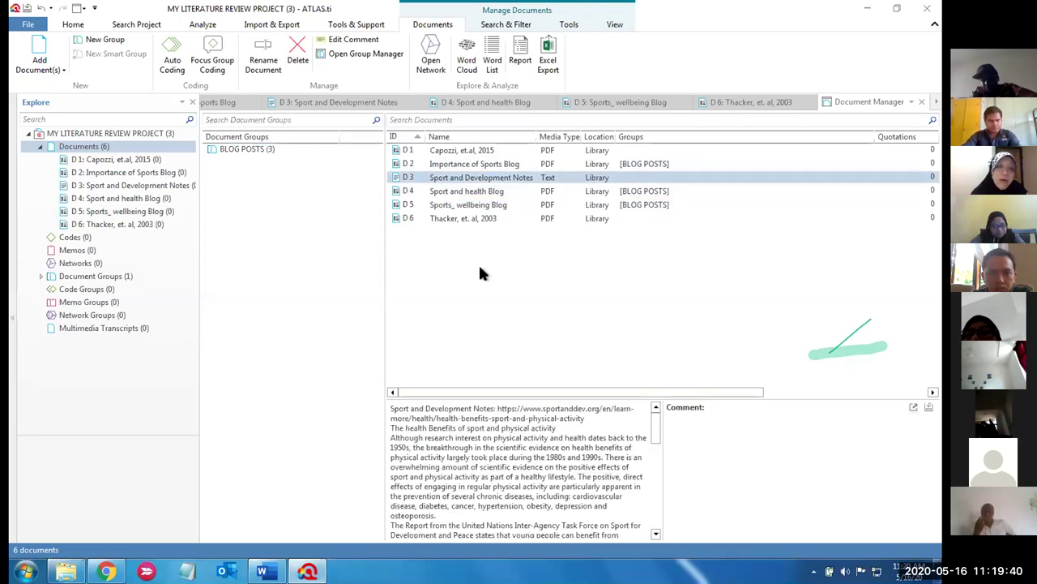
{"action": "left_click", "coordinate": [403, 193], "text": "ctrl"}
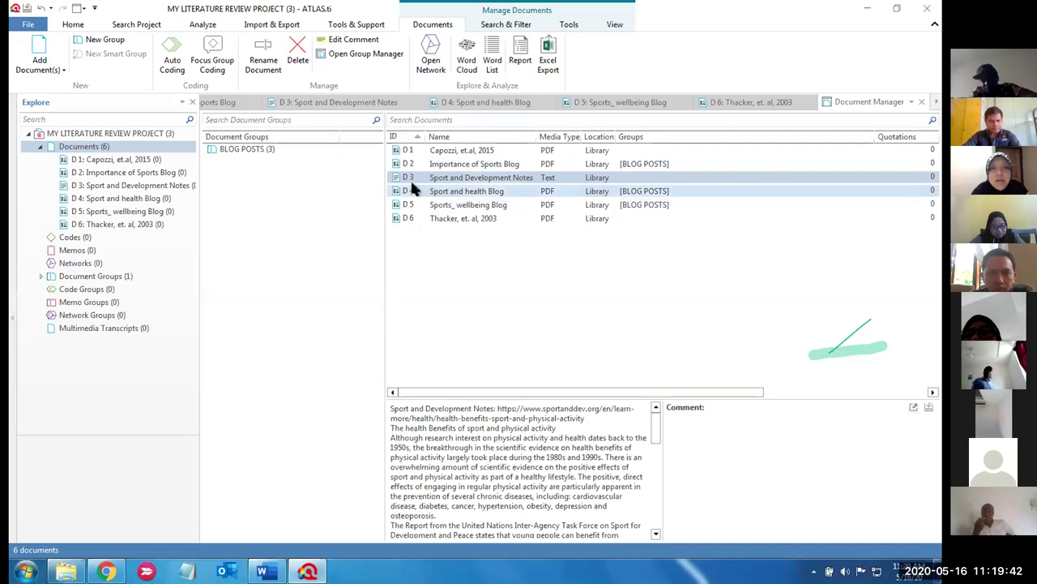
{"action": "left_click", "coordinate": [419, 179]}
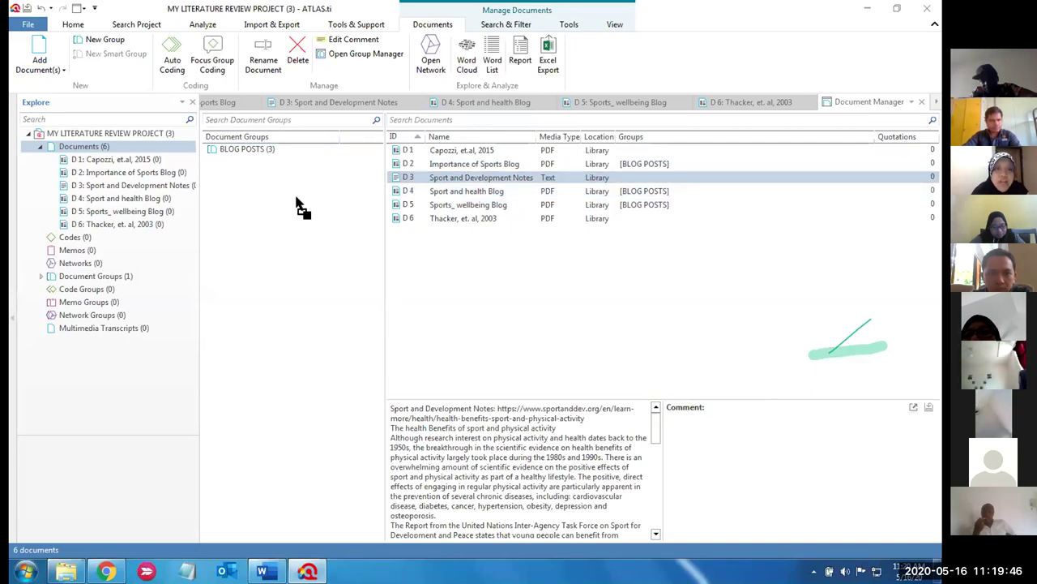
{"action": "left_click", "coordinate": [254, 151]}
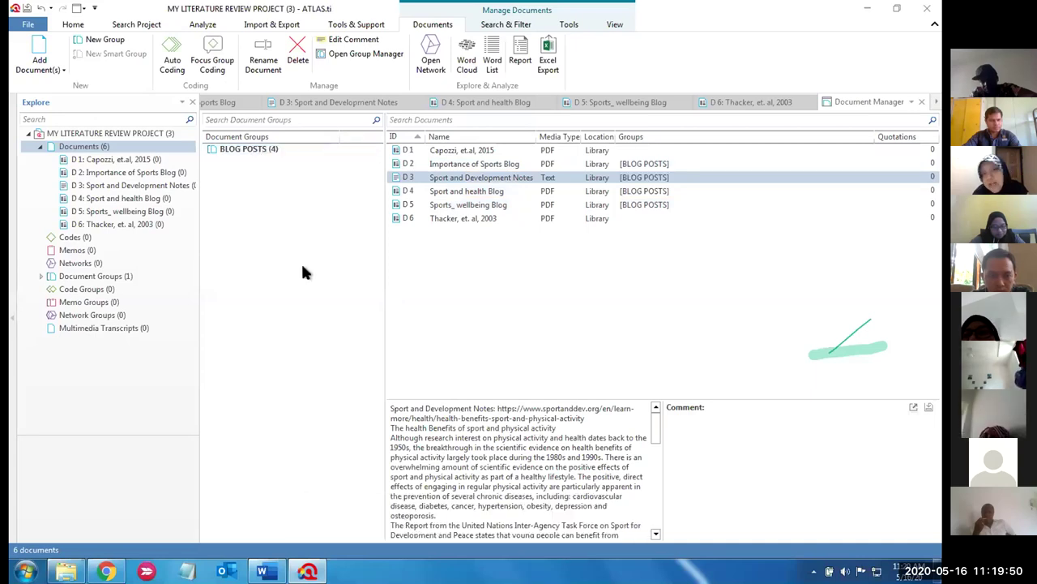
Check which documents belong to the BLOG POSTS group and return to the full document list
{"action": "left_click_drag", "start_coordinate": [303, 272], "coordinate": [261, 155]}
{"action": "left_click", "coordinate": [262, 151]}
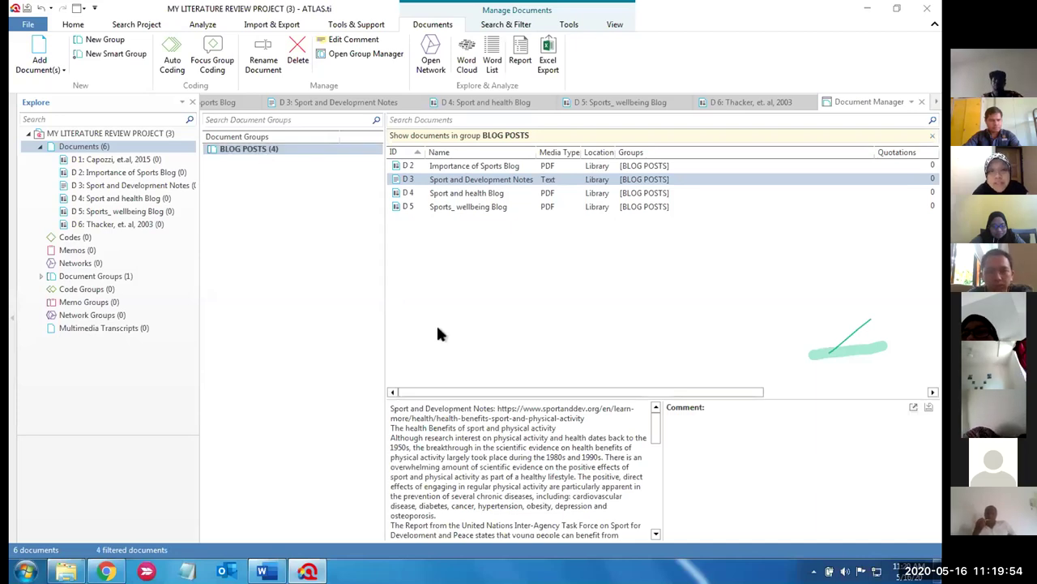
{"action": "left_click", "coordinate": [352, 321]}
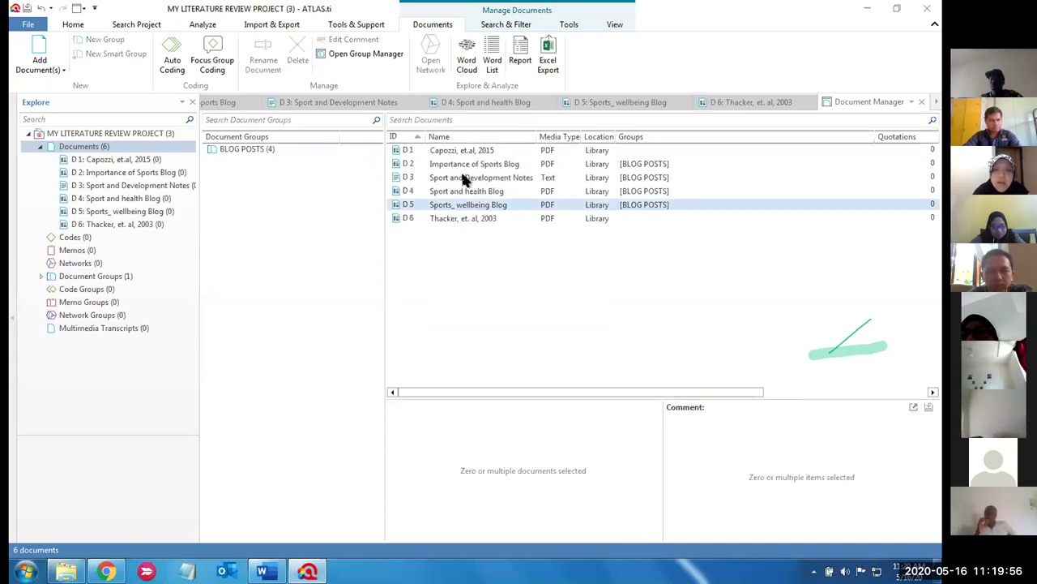
Create a document group named YEAR-2015 from document D 1, the 2015 article
{"action": "left_click", "coordinate": [416, 153]}
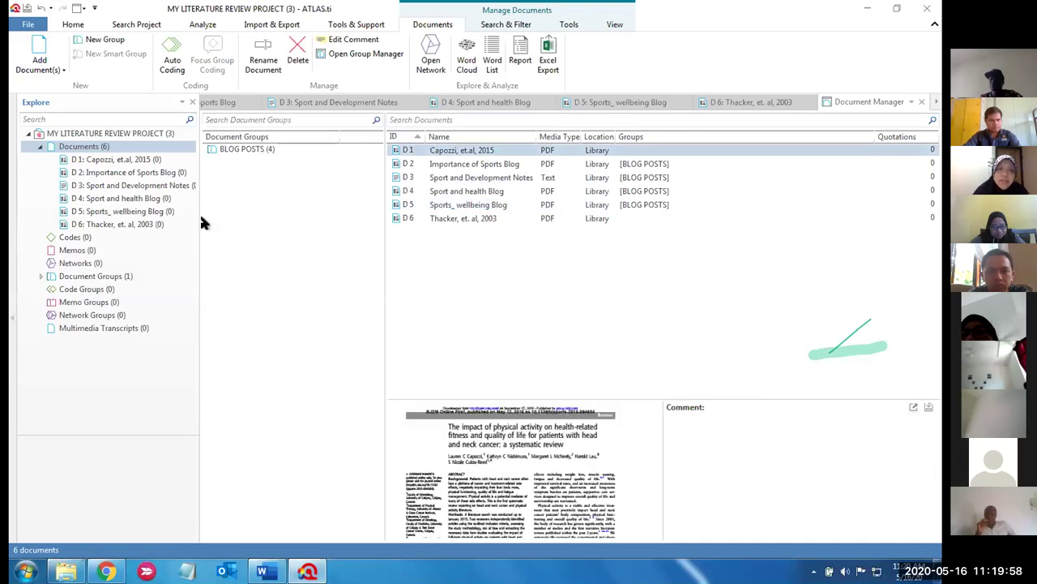
{"action": "double_click", "coordinate": [291, 235]}
{"action": "type", "text": "YEAR-2015"}
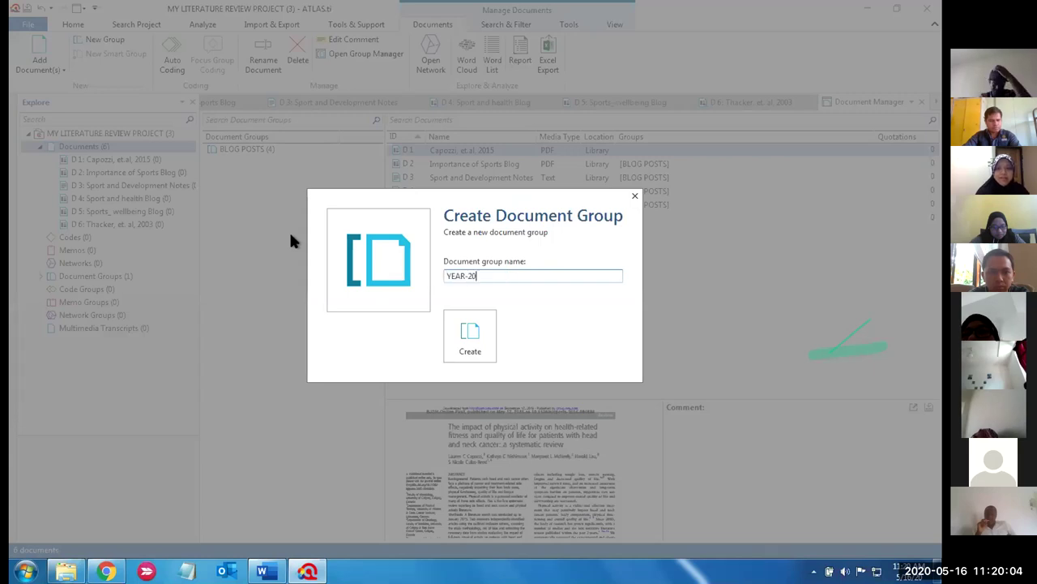
{"action": "left_click", "coordinate": [474, 349]}
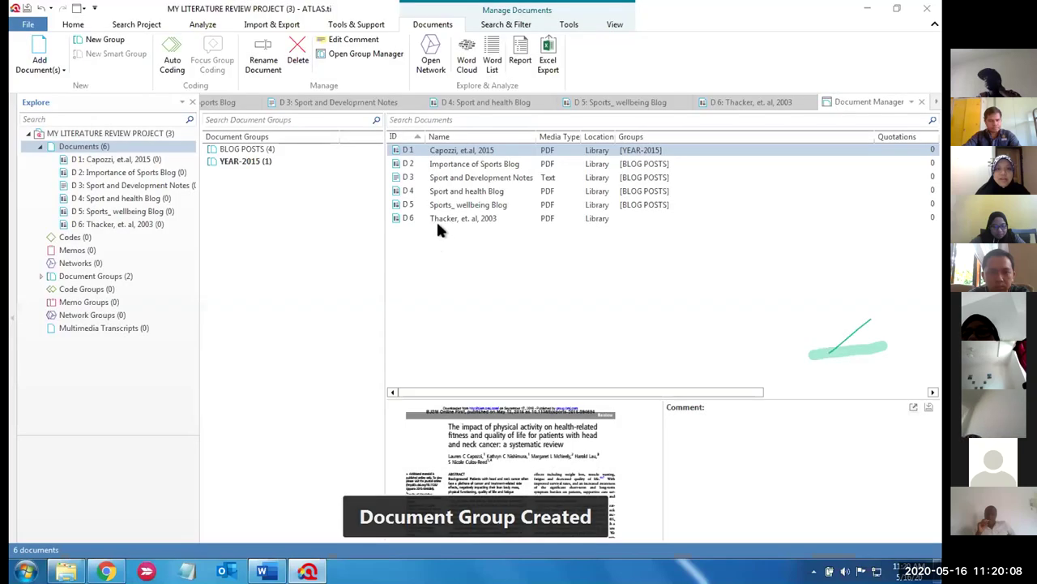
Create a document group named YEAR-2003 from document D 6, the 2003 article
{"action": "left_click", "coordinate": [442, 220]}
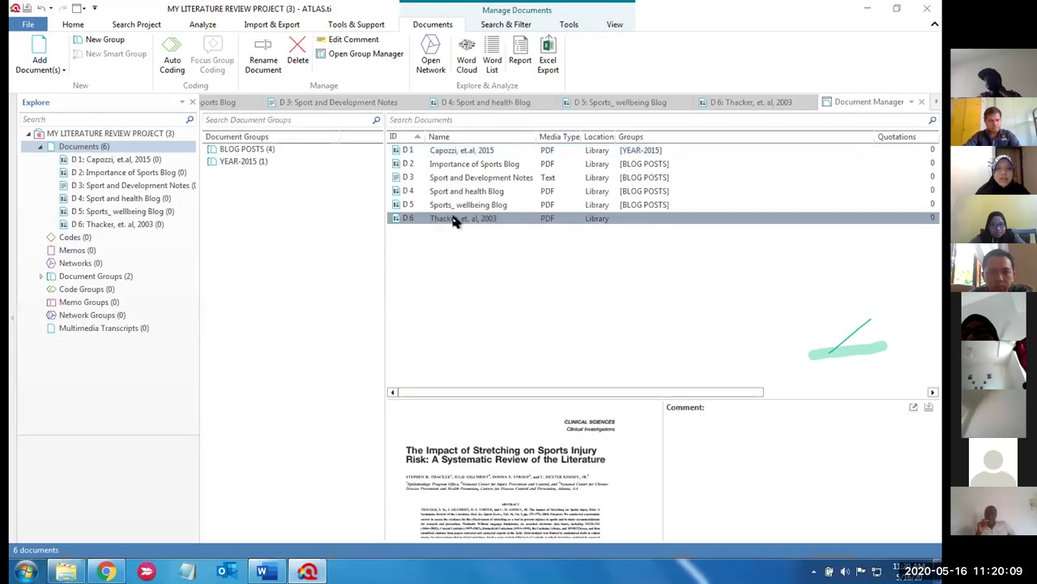
{"action": "double_click", "coordinate": [291, 257]}
{"action": "type", "text": "YEAR-"}
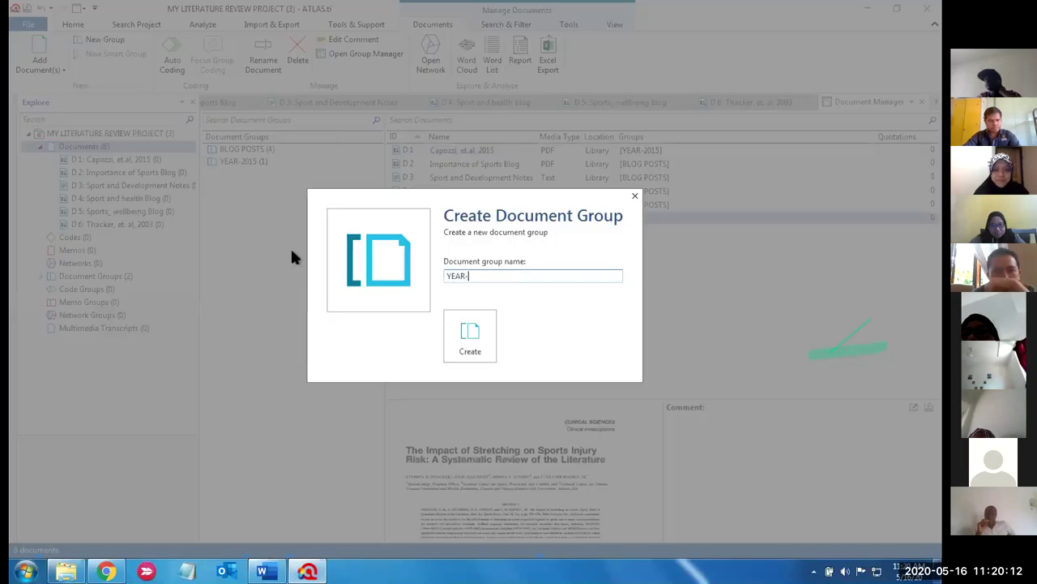
{"action": "type", "text": "2003"}
{"action": "left_click", "coordinate": [475, 338]}
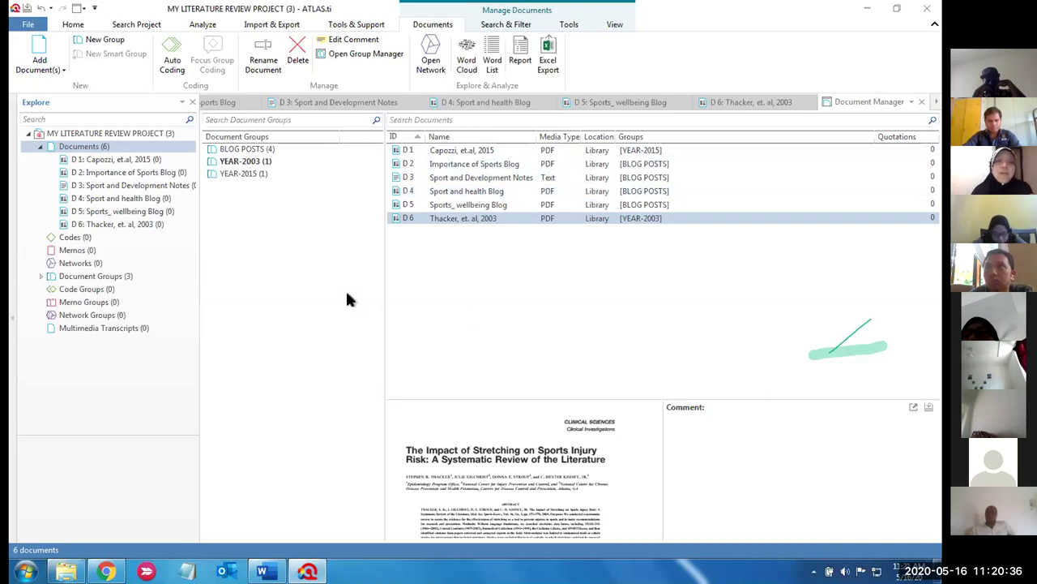
Switch to the Mac version of ATLAS.ti and open the Document Manager for the literature review project
{"action": "mouse_move", "coordinate": [263, 571]}
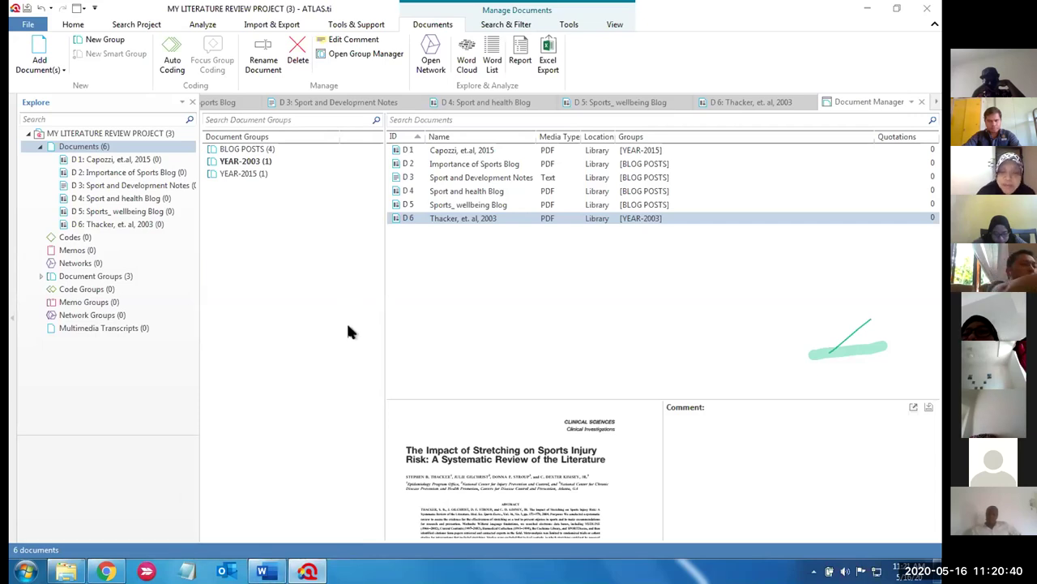
{"action": "key", "text": "ctrl+Left"}
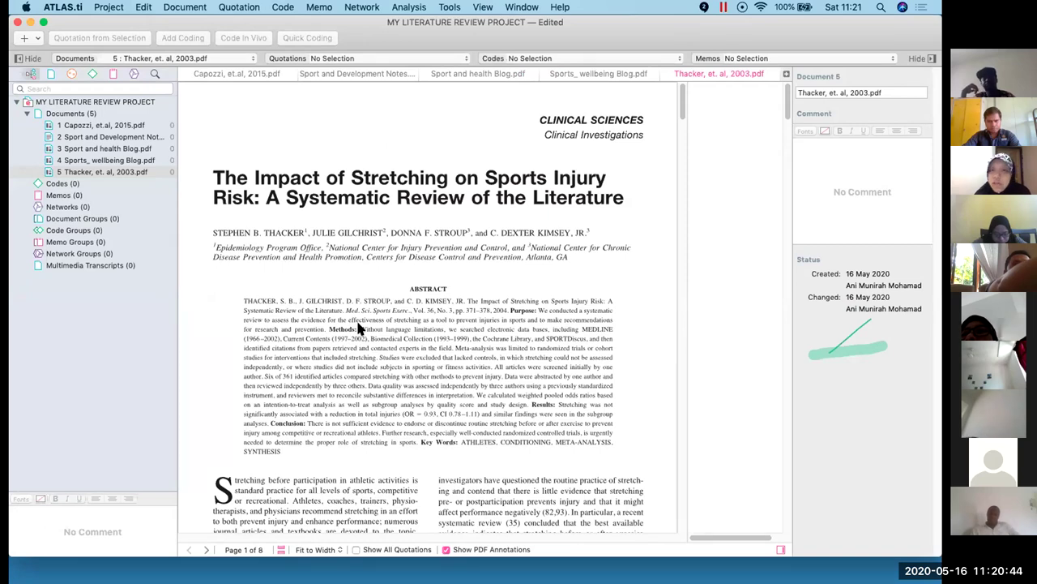
{"action": "left_click", "coordinate": [55, 115]}
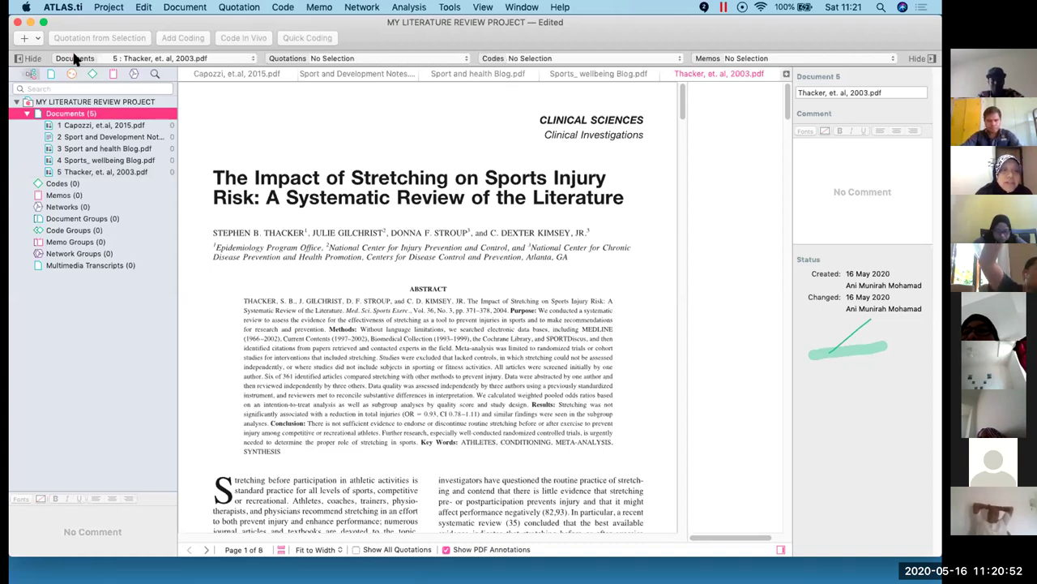
{"action": "double_click", "coordinate": [69, 115]}
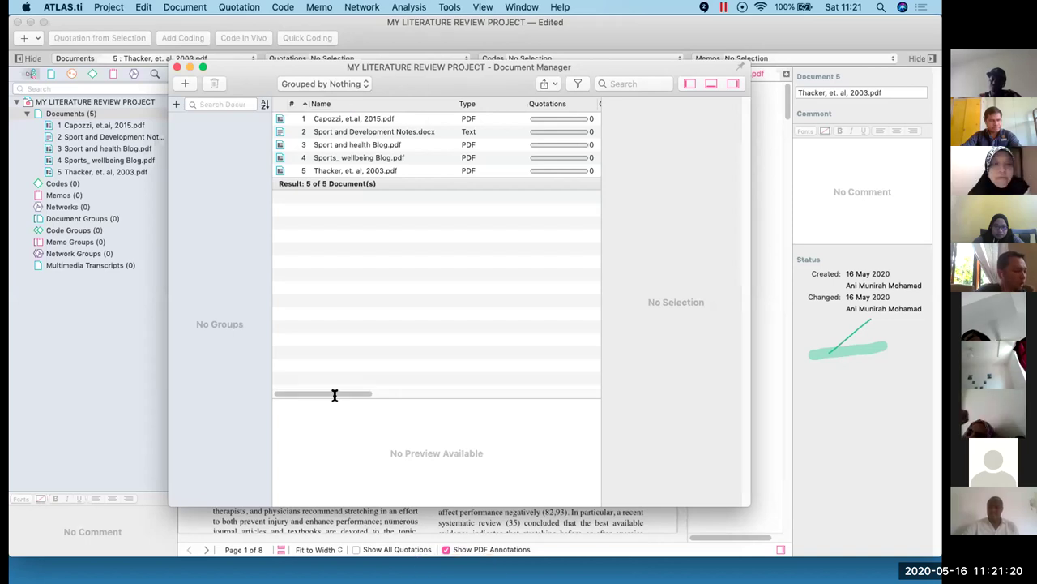
Create a document group named BLOG POSTS from documents 2, 3 and 4, and filter the list to check its members
{"action": "left_click", "coordinate": [359, 119]}
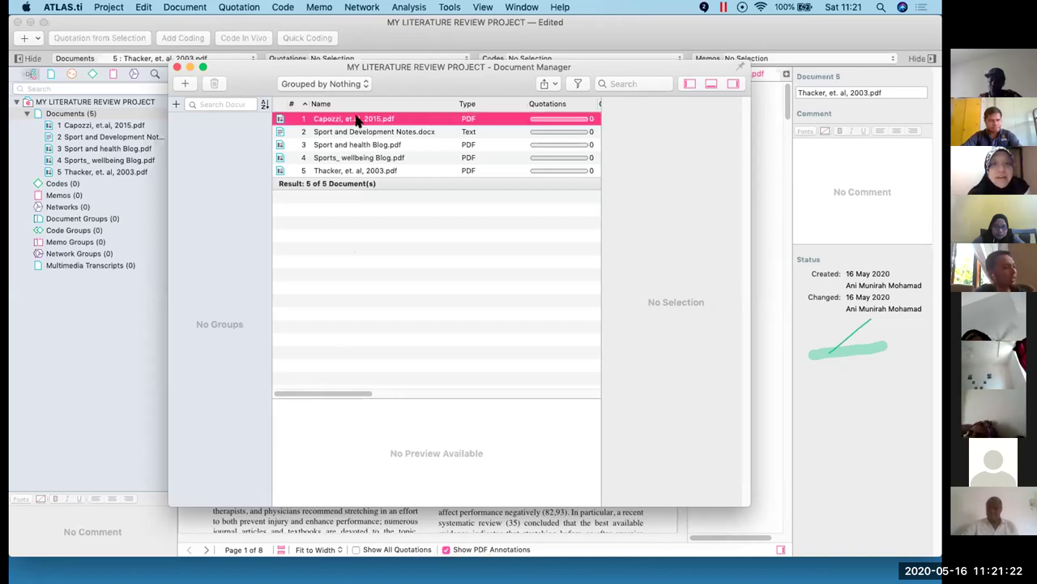
{"action": "left_click", "coordinate": [359, 133]}
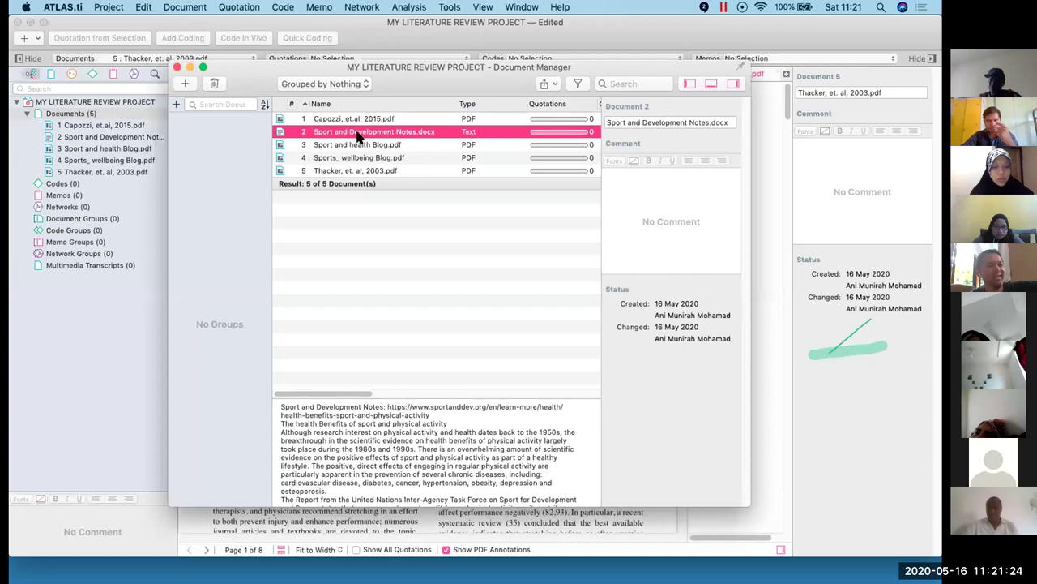
{"action": "left_click", "coordinate": [355, 144], "text": "shift"}
{"action": "left_click", "coordinate": [350, 158], "text": "shift"}
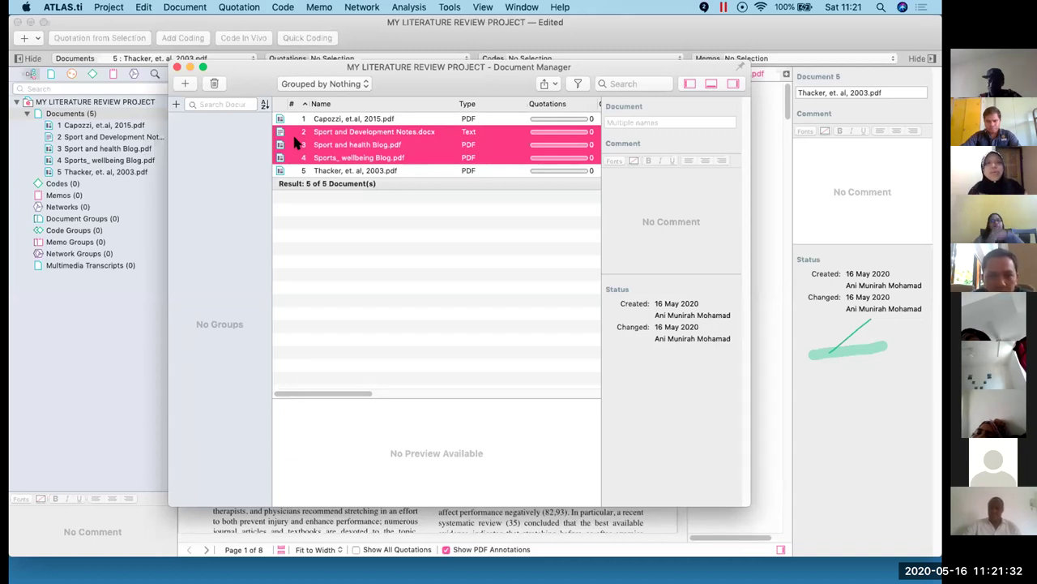
{"action": "left_click_drag", "start_coordinate": [296, 144], "coordinate": [215, 176]}
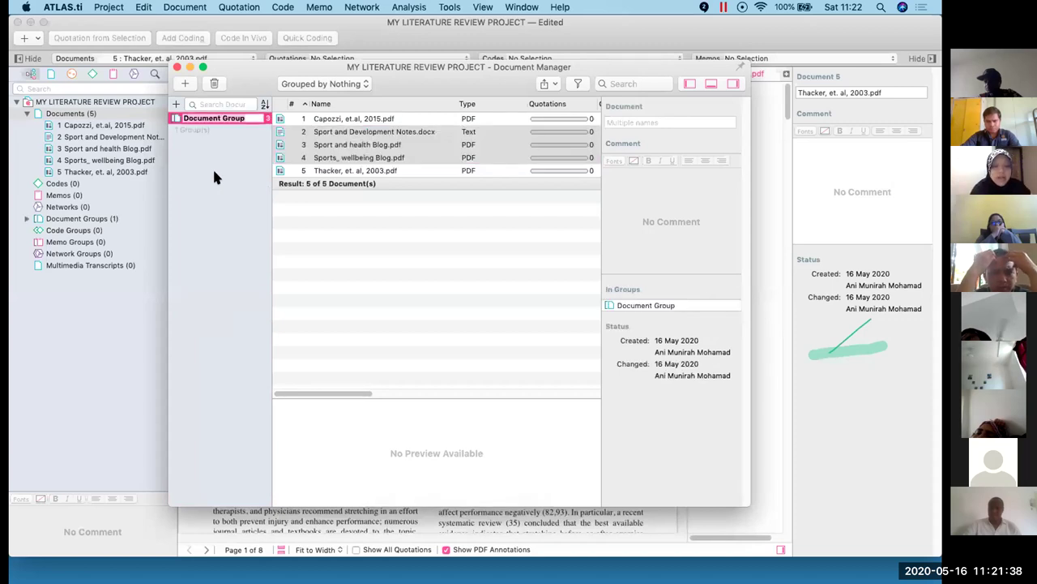
{"action": "type", "text": "BLOG POSTS"}
{"action": "key", "text": "Return"}
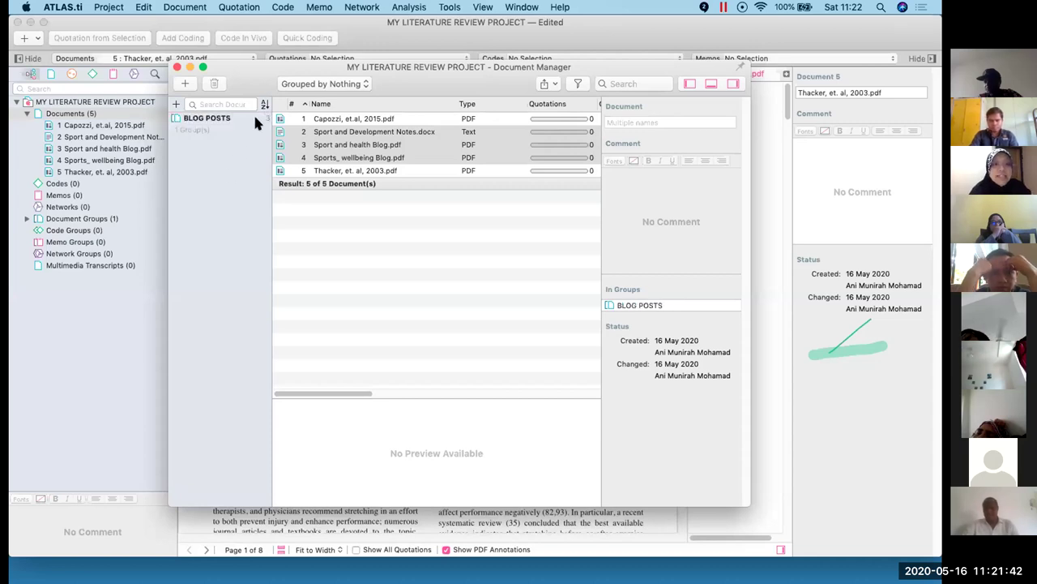
{"action": "left_click", "coordinate": [261, 118]}
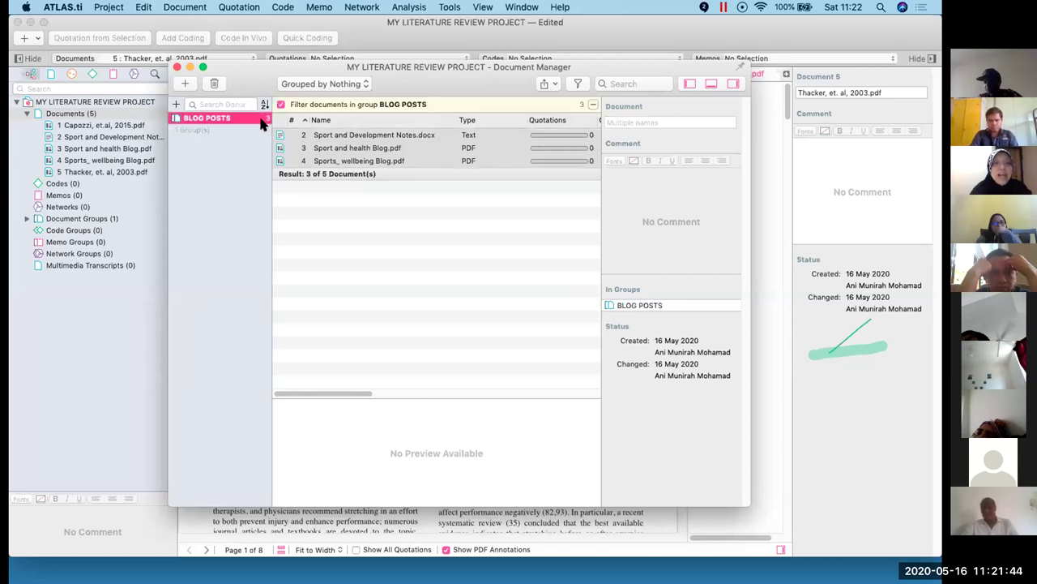
{"action": "left_click", "coordinate": [223, 178]}
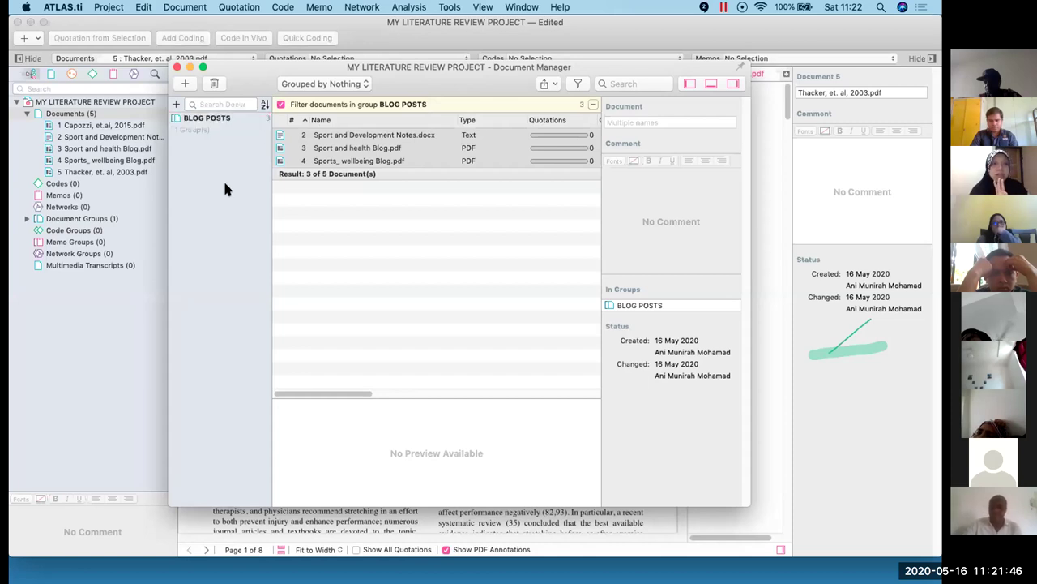
Create a document group named YEAR-2015 from document 1, the 2015 article PDF
{"action": "left_click_drag", "start_coordinate": [325, 118], "coordinate": [222, 149]}
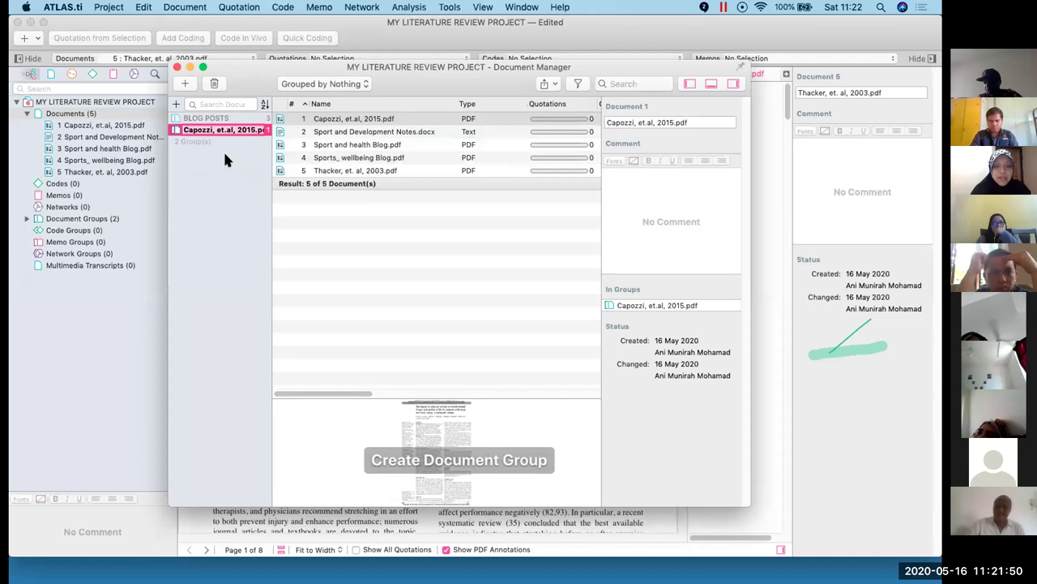
{"action": "type", "text": "YEAR-2015"}
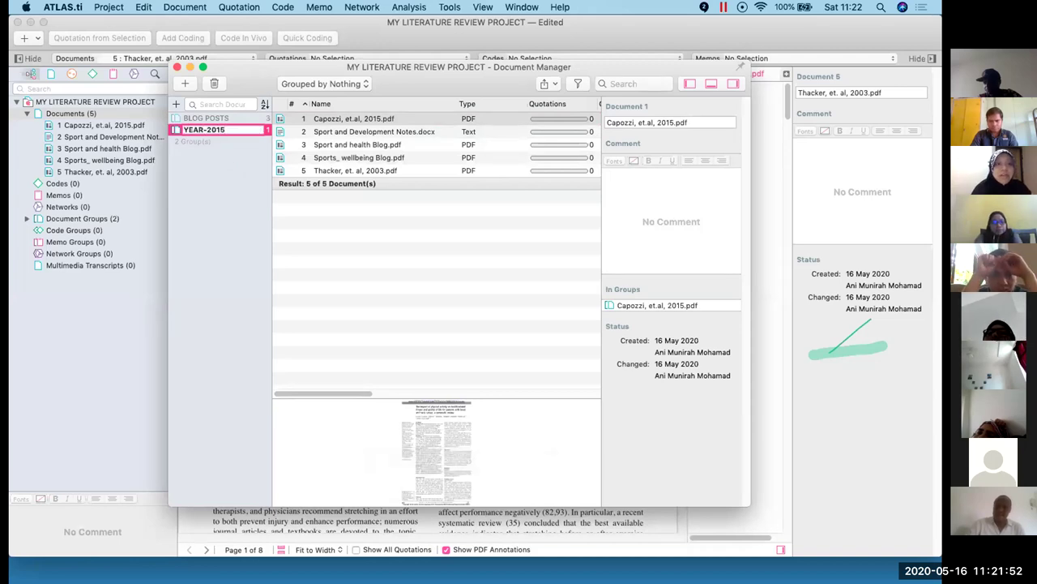
{"action": "key", "text": "Return"}
Create a document group named YEAR-2003 from document 5, the 2003 article PDF
{"action": "left_click_drag", "start_coordinate": [332, 174], "coordinate": [223, 186]}
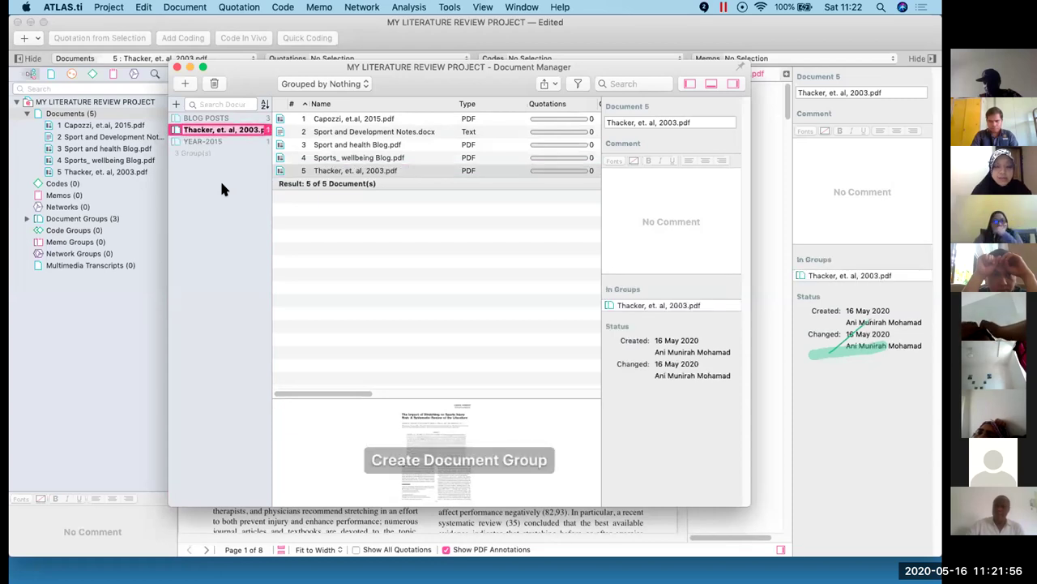
{"action": "type", "text": "YEAR-2003"}
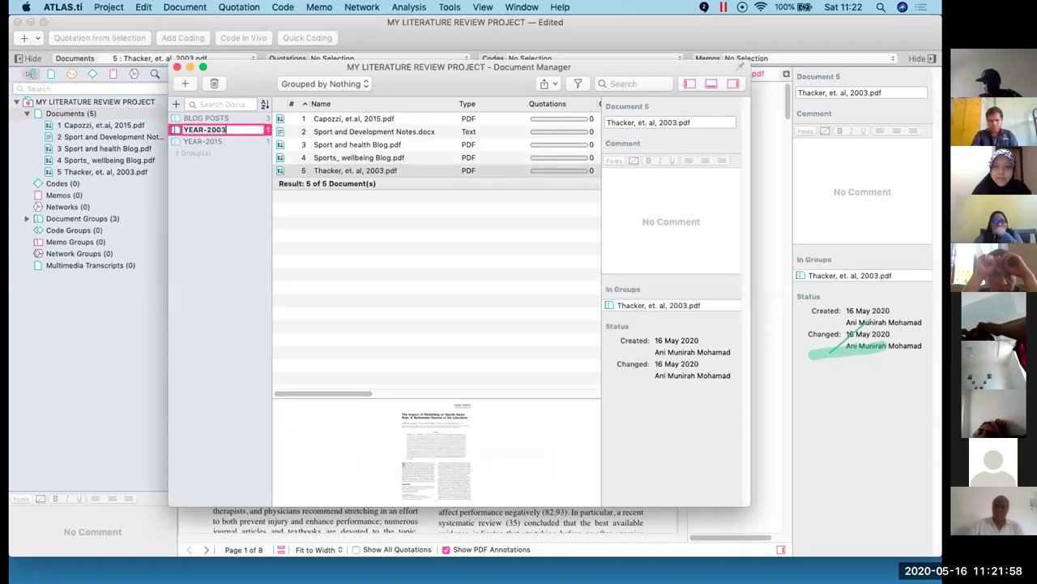
{"action": "left_click", "coordinate": [214, 171]}
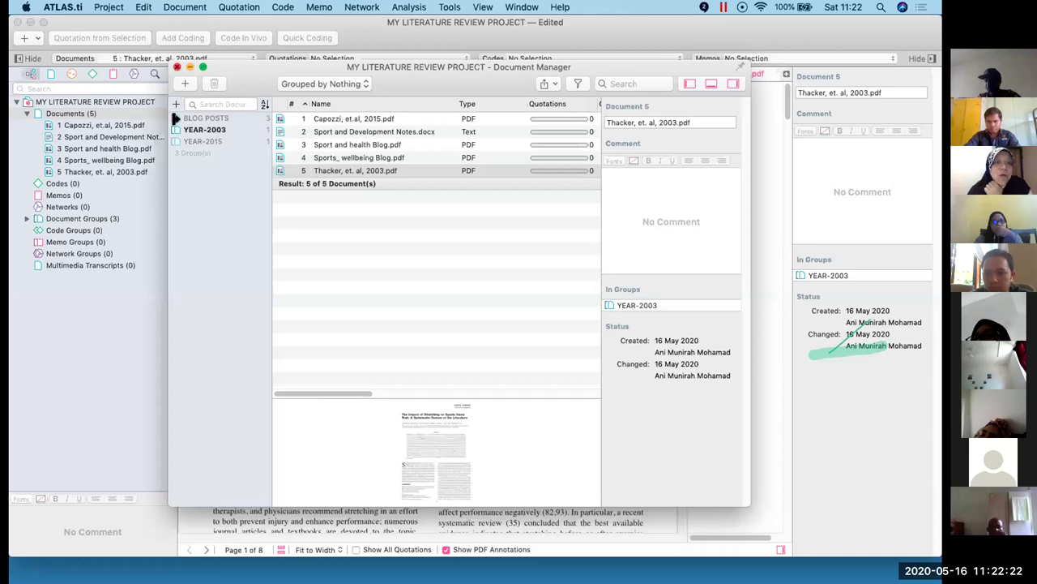
Close the Document Manager and save the literature review project in both the Mac and the Windows version of ATLAS.ti
{"action": "left_click", "coordinate": [174, 67]}
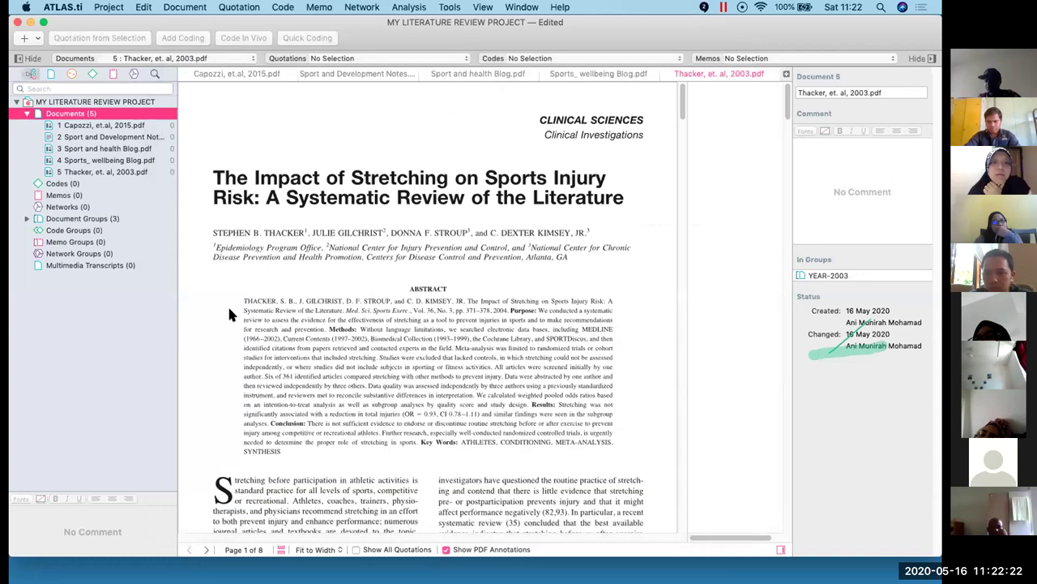
{"action": "left_click", "coordinate": [102, 10]}
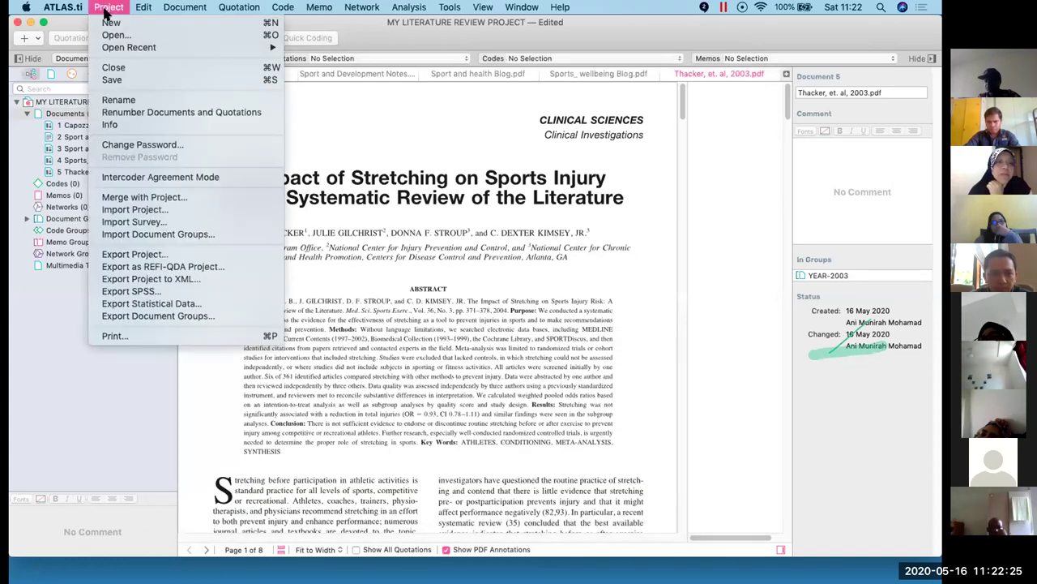
{"action": "left_click", "coordinate": [115, 79]}
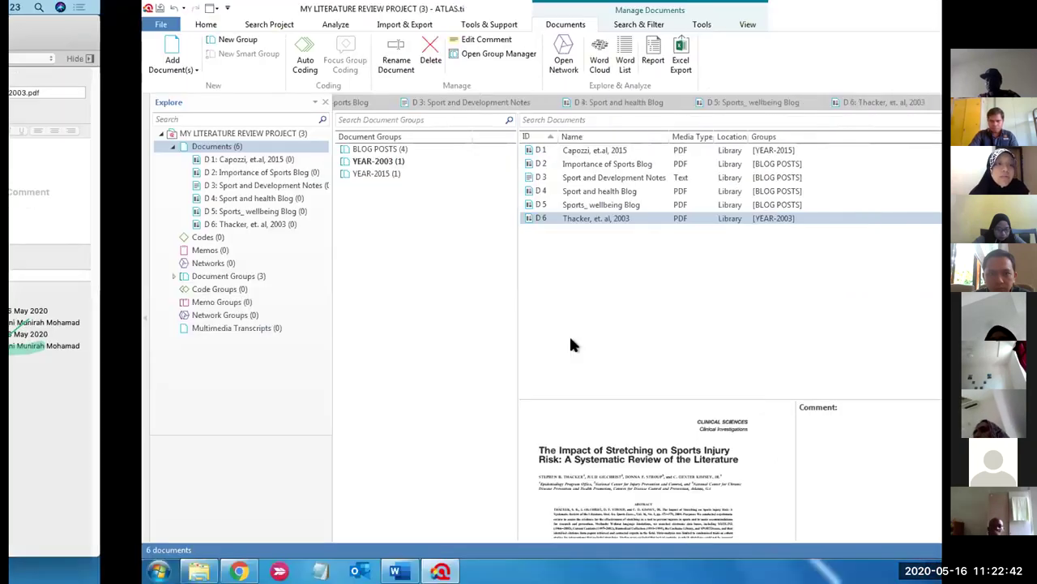
{"action": "left_click", "coordinate": [27, 9]}
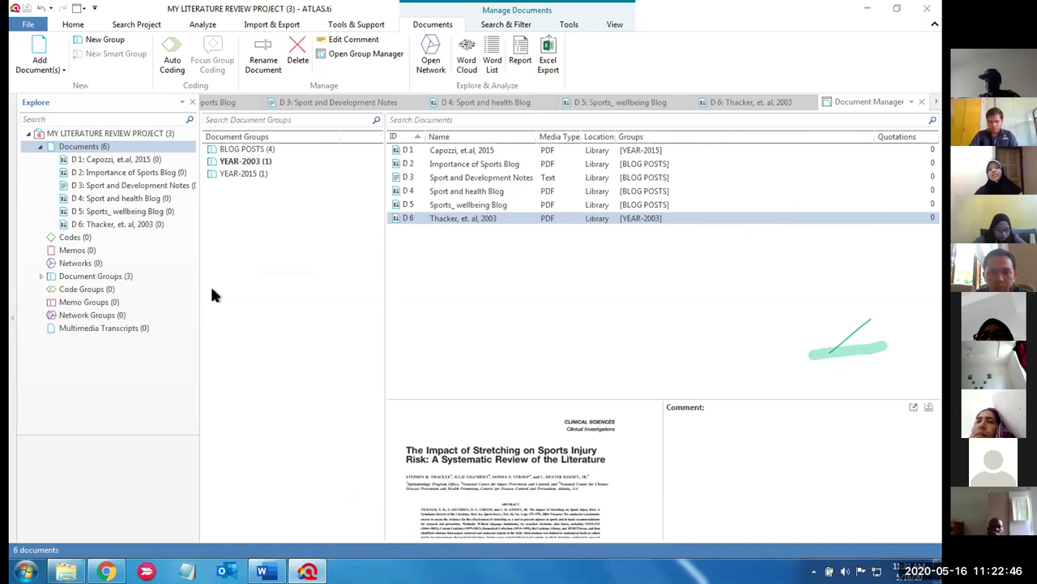
Switch to the Activity Sheet LR document in Word and review activities 4 and 5 on grouping literature and importing references
{"action": "mouse_move", "coordinate": [262, 571]}
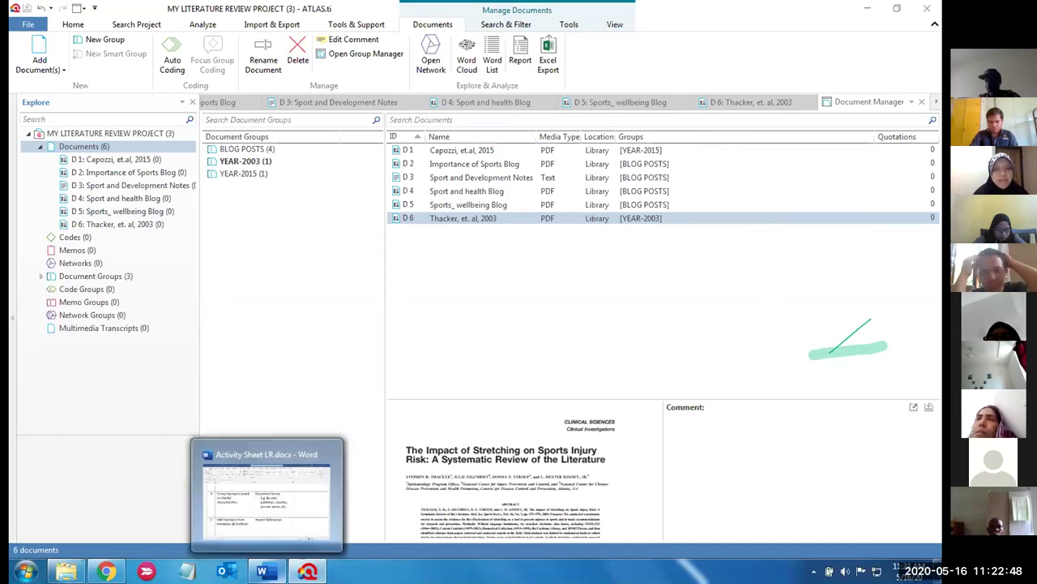
{"action": "left_click", "coordinate": [258, 511]}
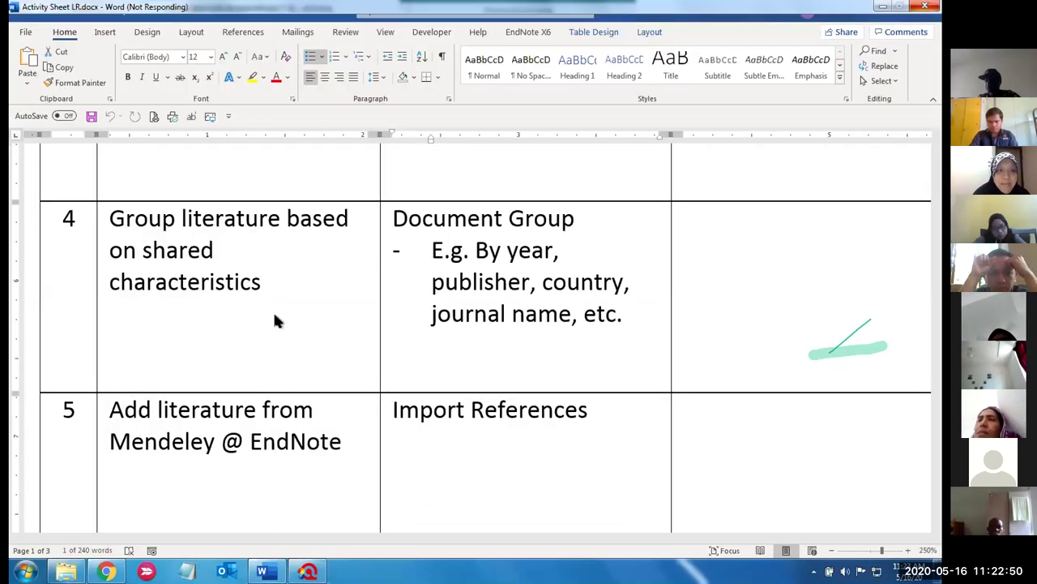
{"action": "left_click", "coordinate": [291, 437]}
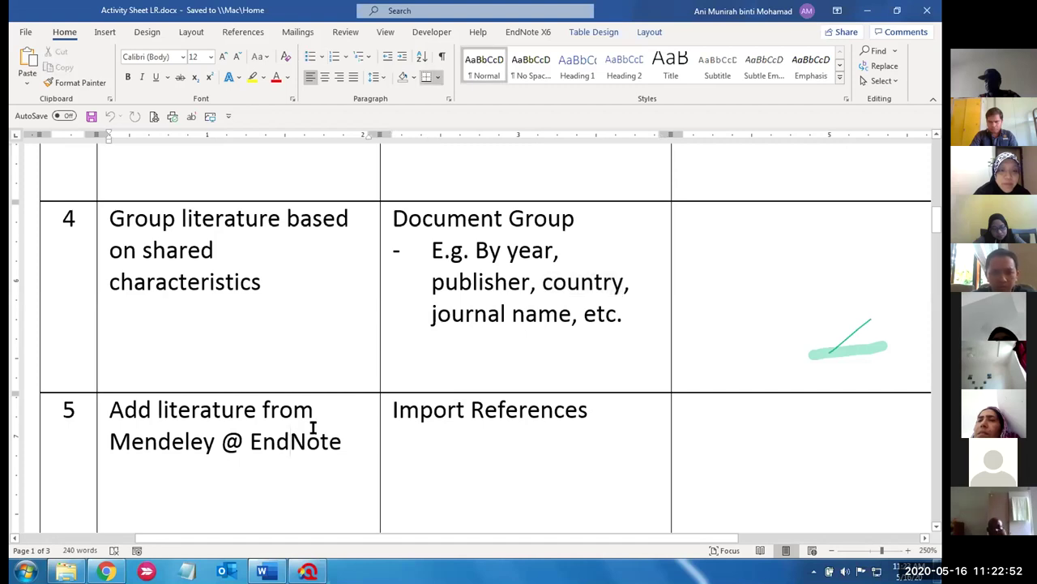
{"action": "scroll", "coordinate": [313, 427], "scroll_direction": "down", "scroll_amount": 5}
{"action": "scroll", "coordinate": [306, 427], "scroll_direction": "up", "scroll_amount": 5}
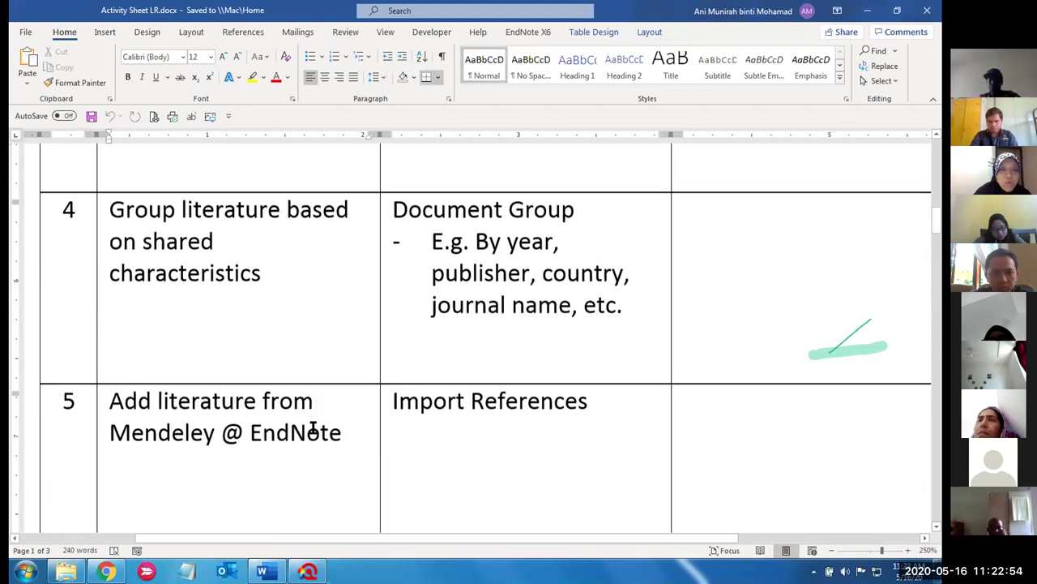
{"action": "left_click_drag", "start_coordinate": [937, 218], "coordinate": [937, 215]}
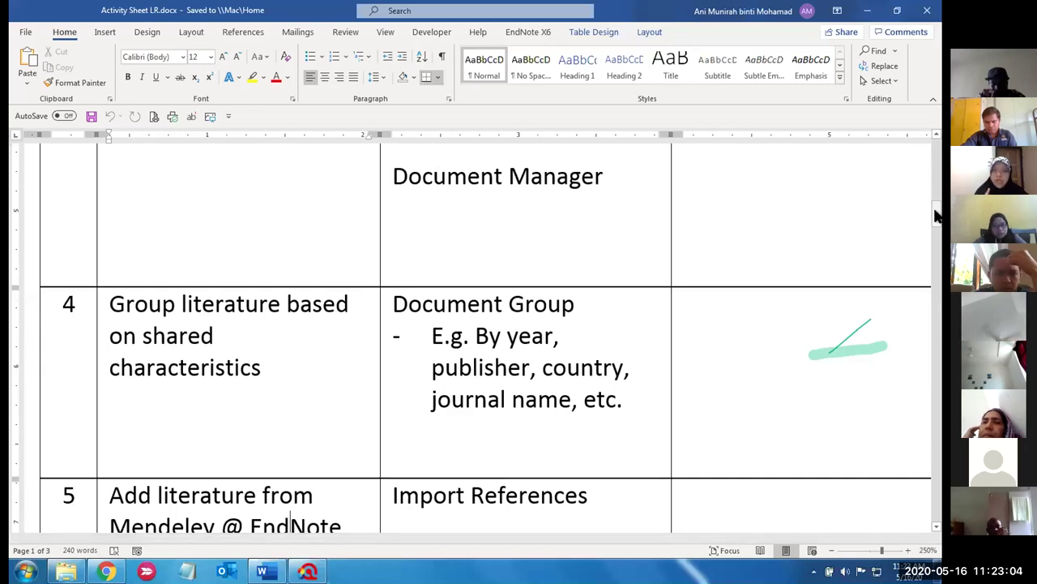
{"action": "left_click_drag", "start_coordinate": [936, 215], "coordinate": [936, 230]}
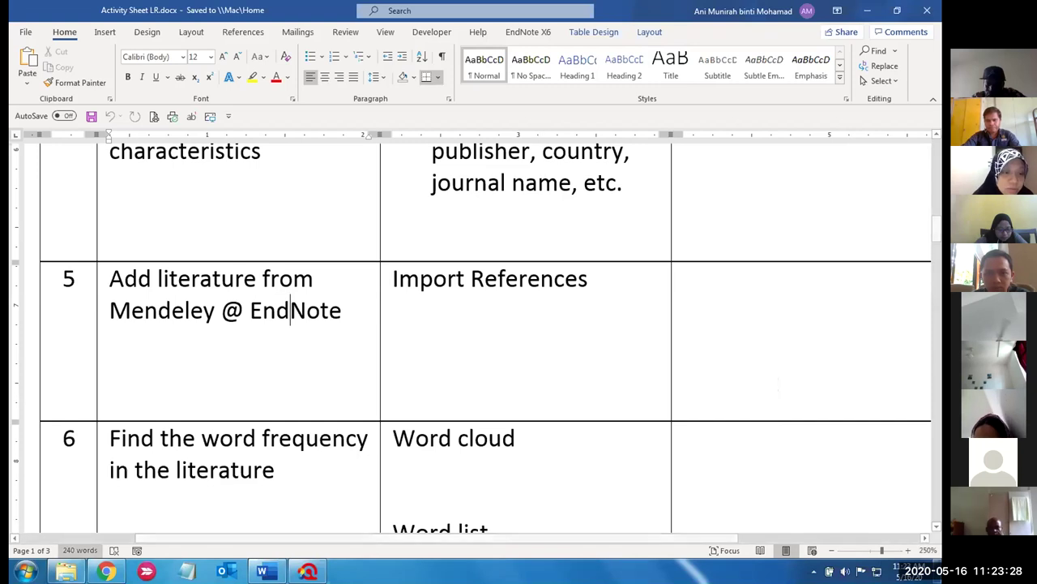
Launch PowerPoint from the installed Windows programs
{"action": "left_click", "coordinate": [24, 572]}
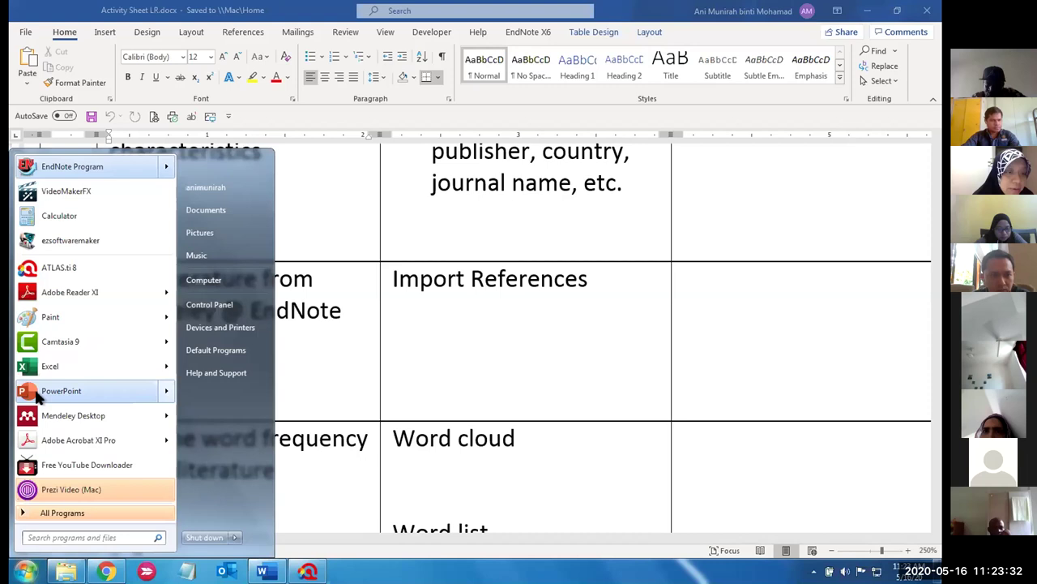
{"action": "mouse_move", "coordinate": [42, 390]}
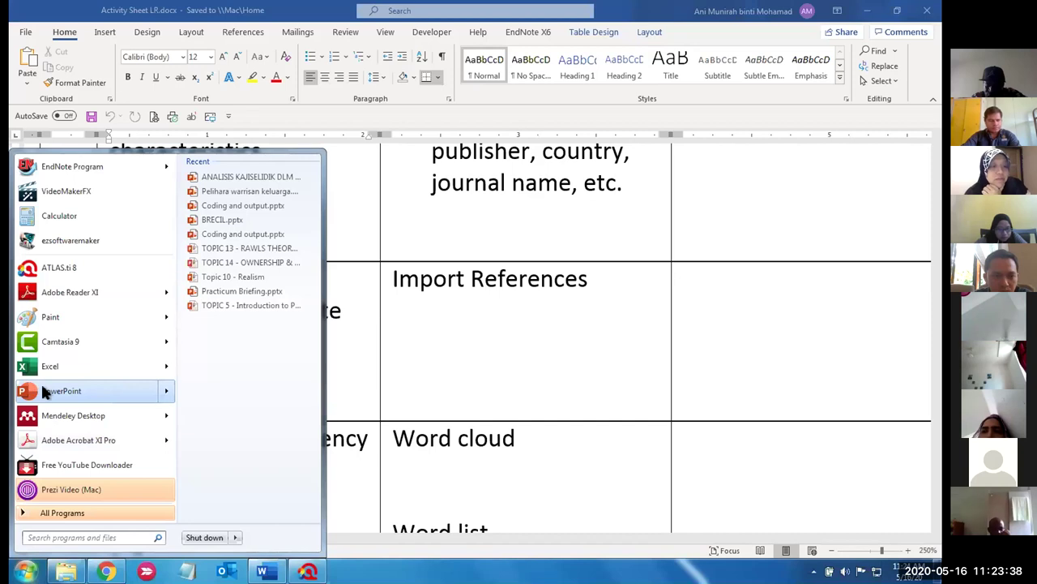
{"action": "left_click", "coordinate": [340, 401]}
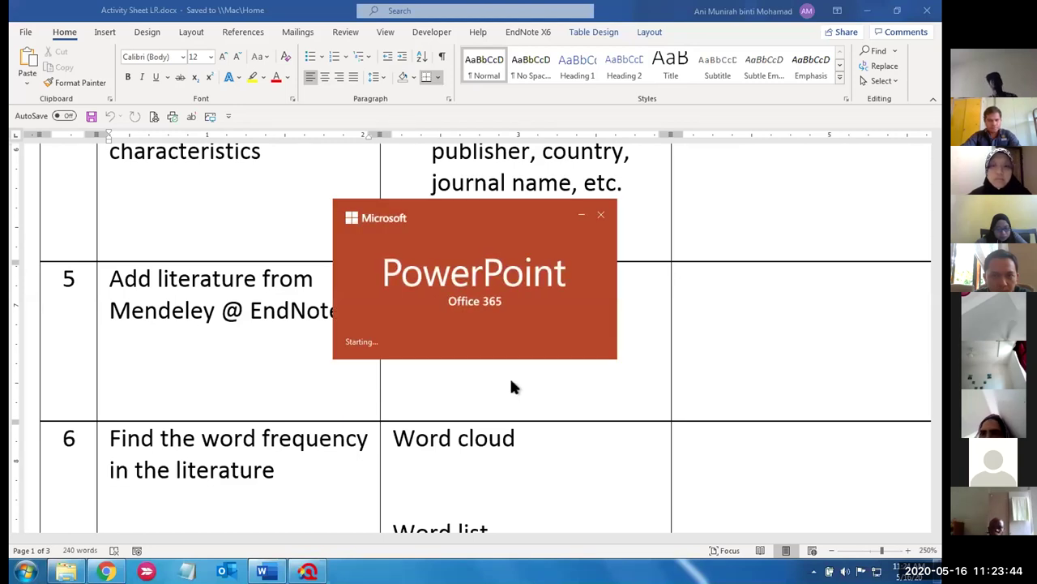
Enter the heading "In Mendeley/EndNote" in the empty third column of the activity 5 row, beside Import References
{"action": "mouse_move", "coordinate": [938, 232]}
{"action": "left_mouse_down"}
{"action": "mouse_move", "coordinate": [936, 421]}
{"action": "mouse_move", "coordinate": [936, 237]}
{"action": "left_mouse_up"}
{"action": "left_click", "coordinate": [748, 251]}
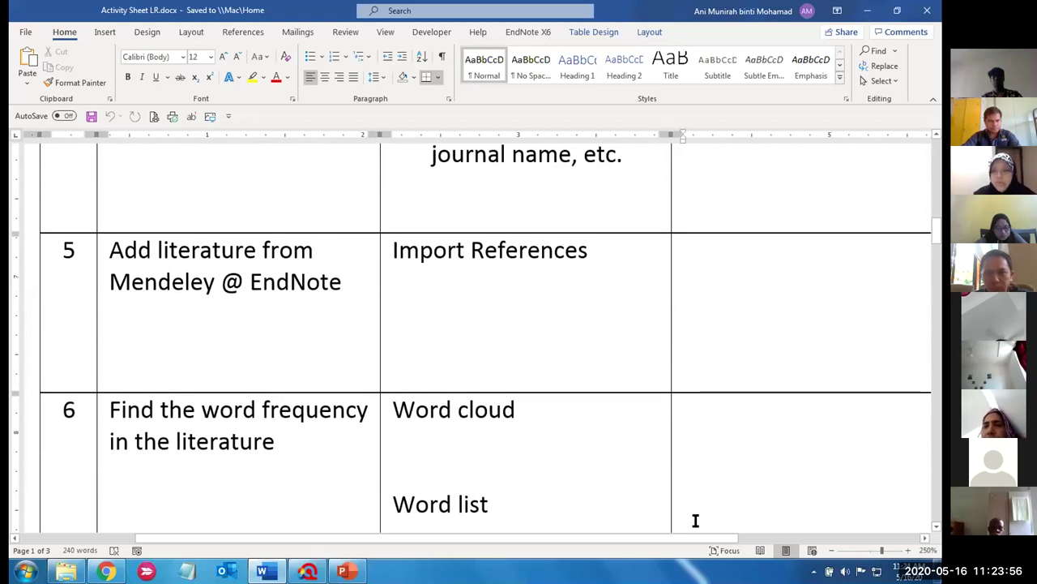
{"action": "left_click_drag", "start_coordinate": [740, 531], "coordinate": [810, 541]}
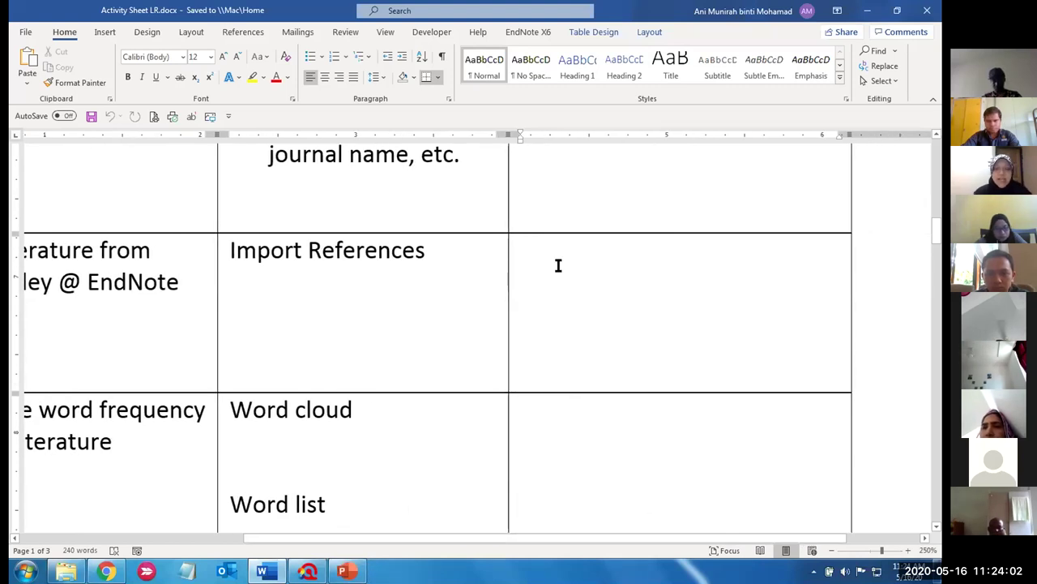
{"action": "type", "text": "IN MEN"}
{"action": "key", "text": "BackSpace"}
{"action": "key", "text": "BackSpace"}
{"action": "key", "text": "BackSpace"}
{"action": "type", "text": "n Mendeley"}
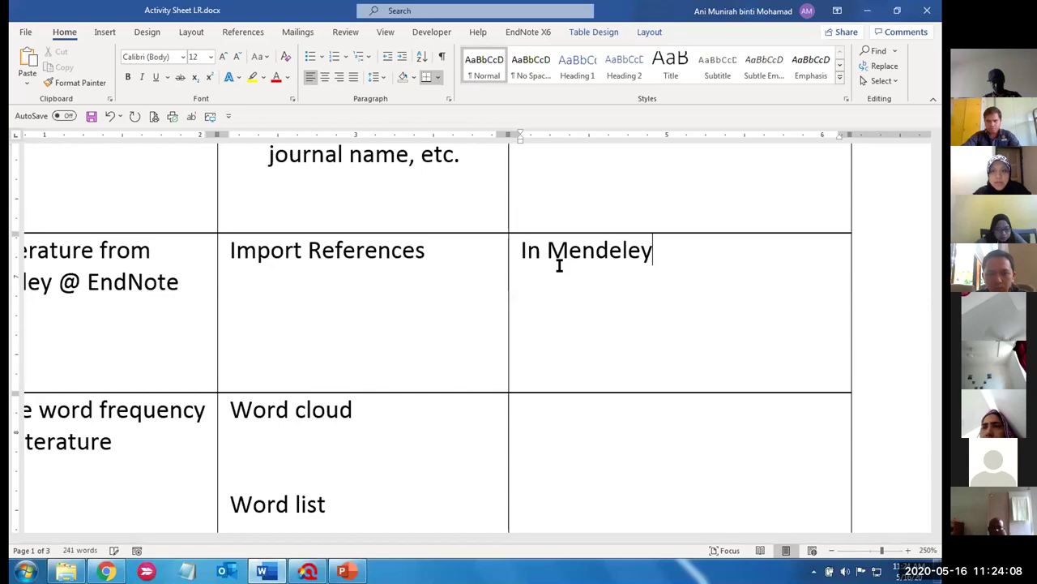
{"action": "type", "text": "/EndNote"}
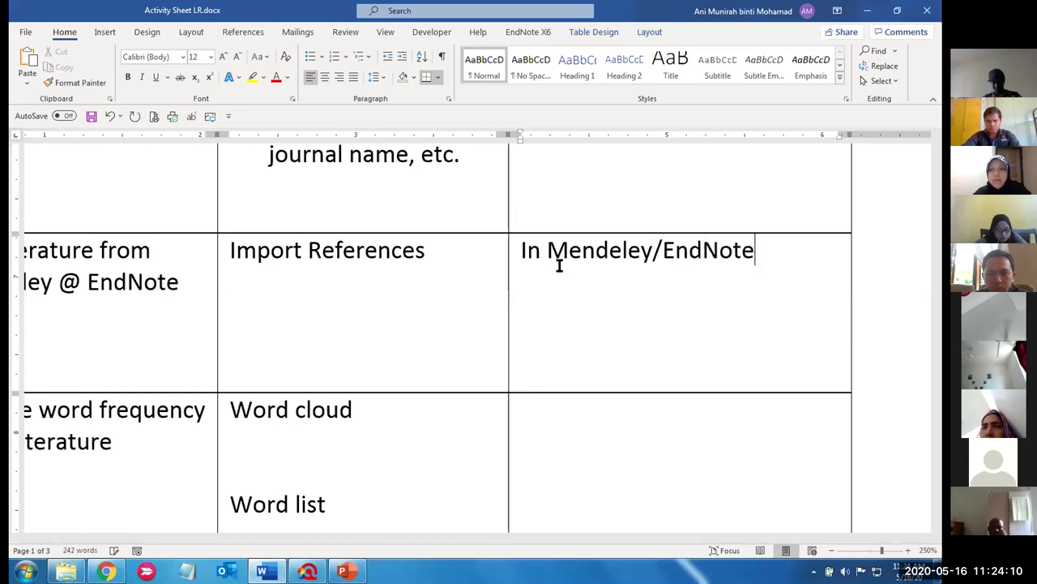
Start a numbered list below the Mendeley/EndNote heading with the item "Select the references"
{"action": "key", "text": "Return"}
{"action": "type", "text": "1. "}
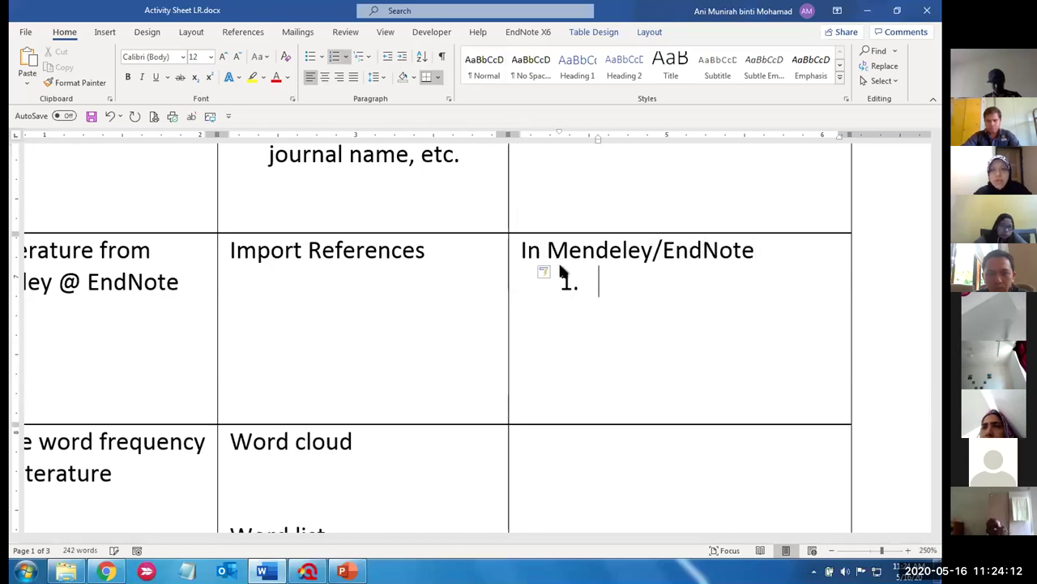
{"action": "type", "text": "Selec"}
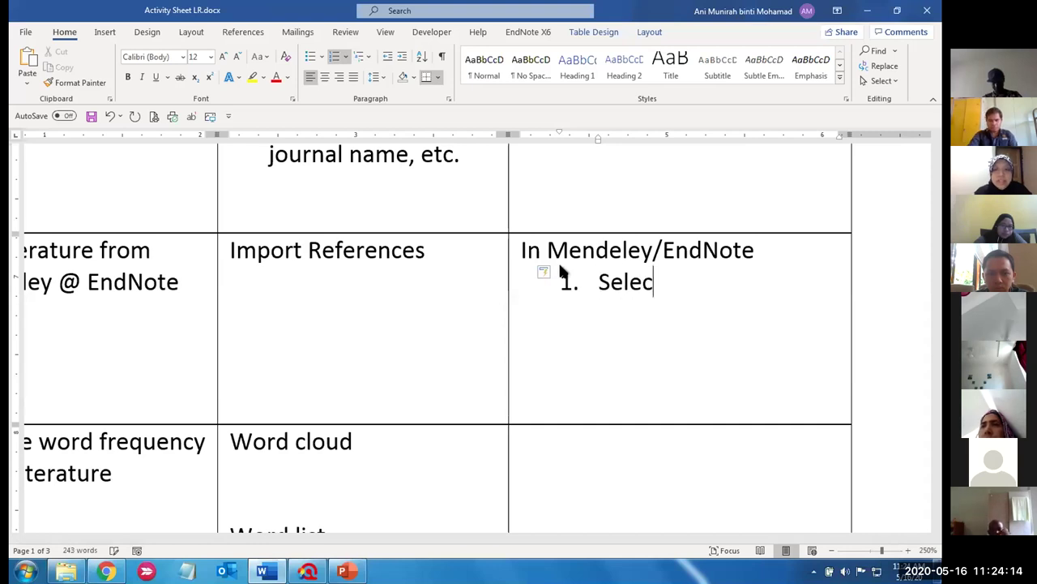
{"action": "type", "text": "t the references"}
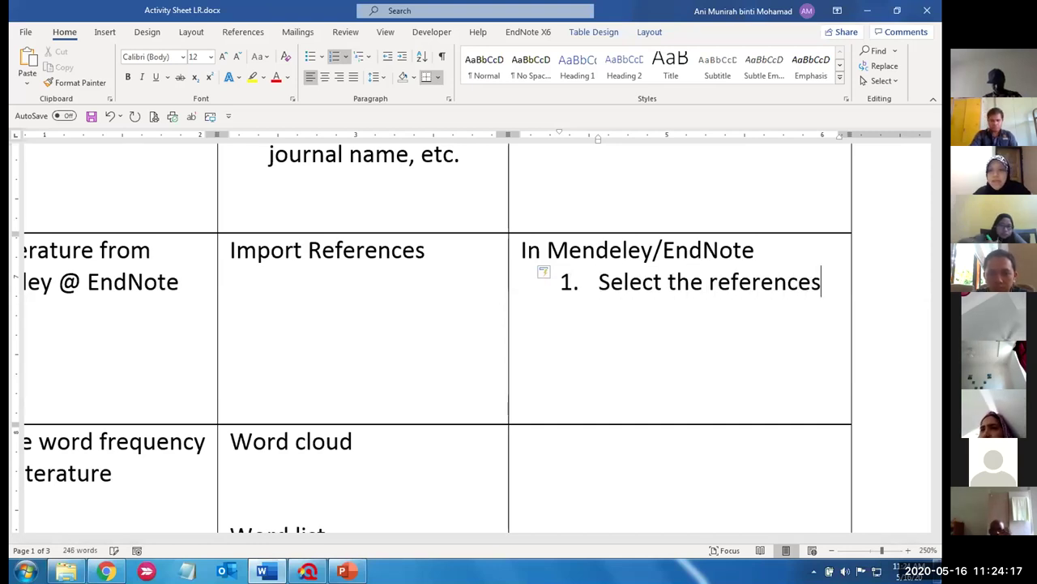
Add "Export as .XML" and "Save the .XML" as the second and third items of the Mendeley/EndNote list
{"action": "key", "text": "Return"}
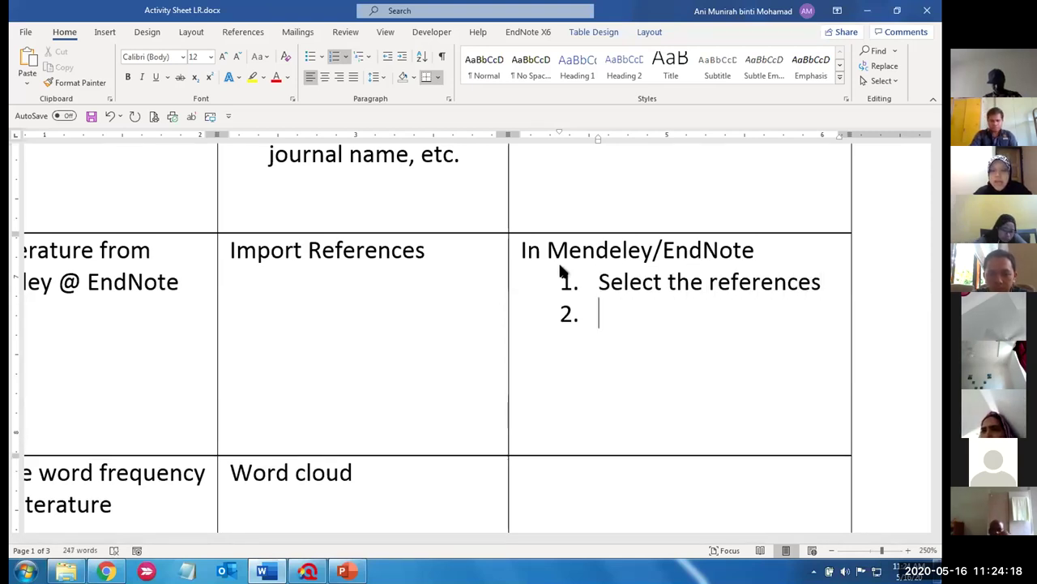
{"action": "type", "text": "Add to"}
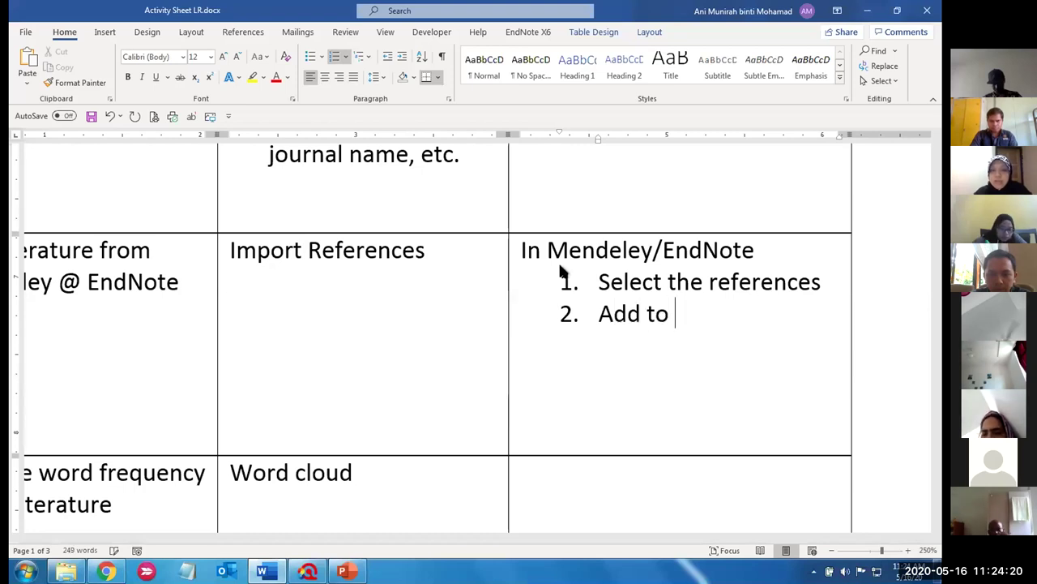
{"action": "key", "text": "BackSpace"}
{"action": "key", "text": "BackSpace"}
{"action": "key", "text": "BackSpace"}
{"action": "key", "text": "BackSpace"}
{"action": "key", "text": "BackSpace"}
{"action": "type", "text": "Export as "}
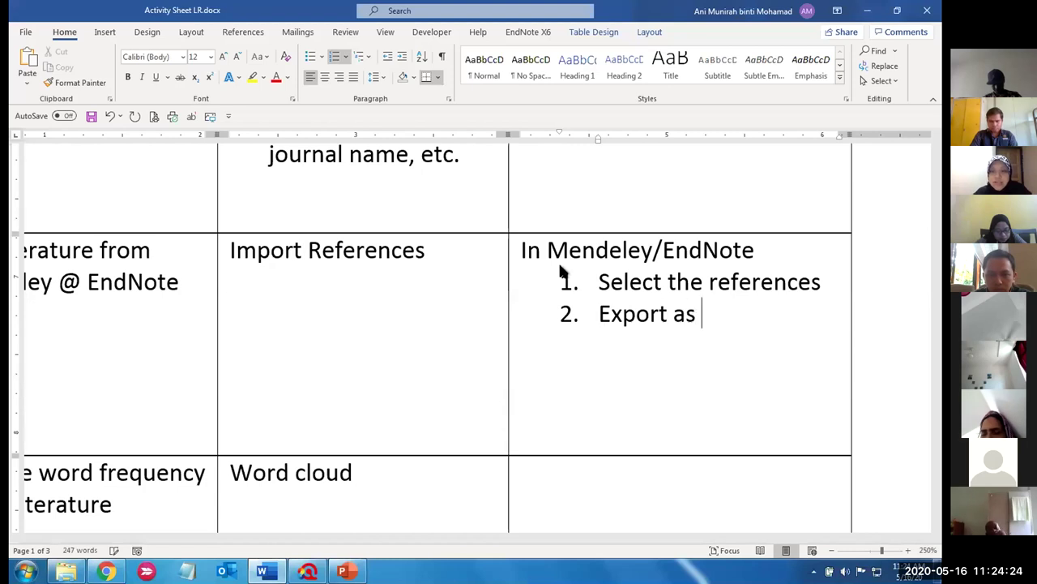
{"action": "type", "text": "XML"}
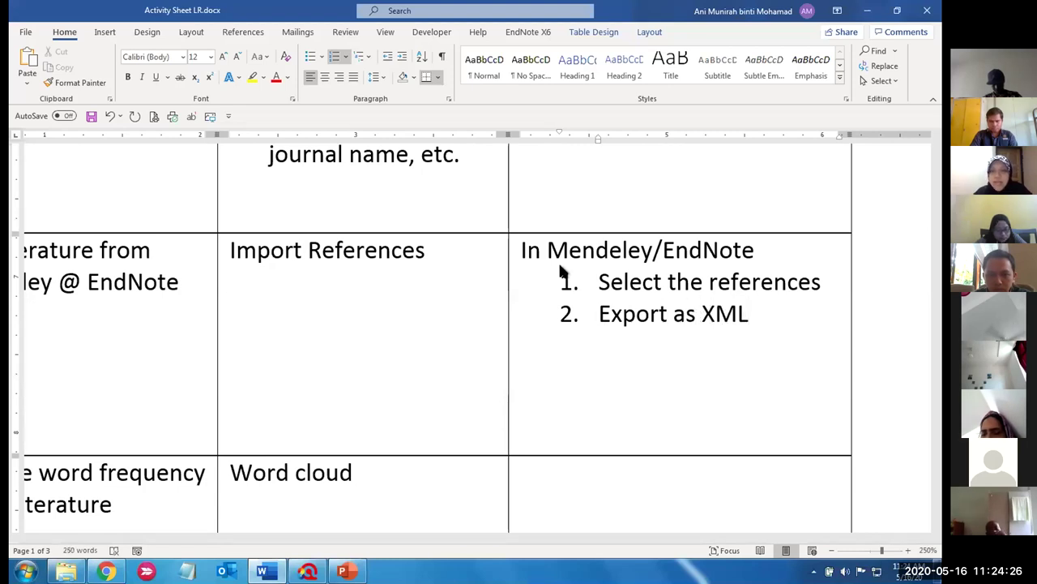
{"action": "type", "text": "."}
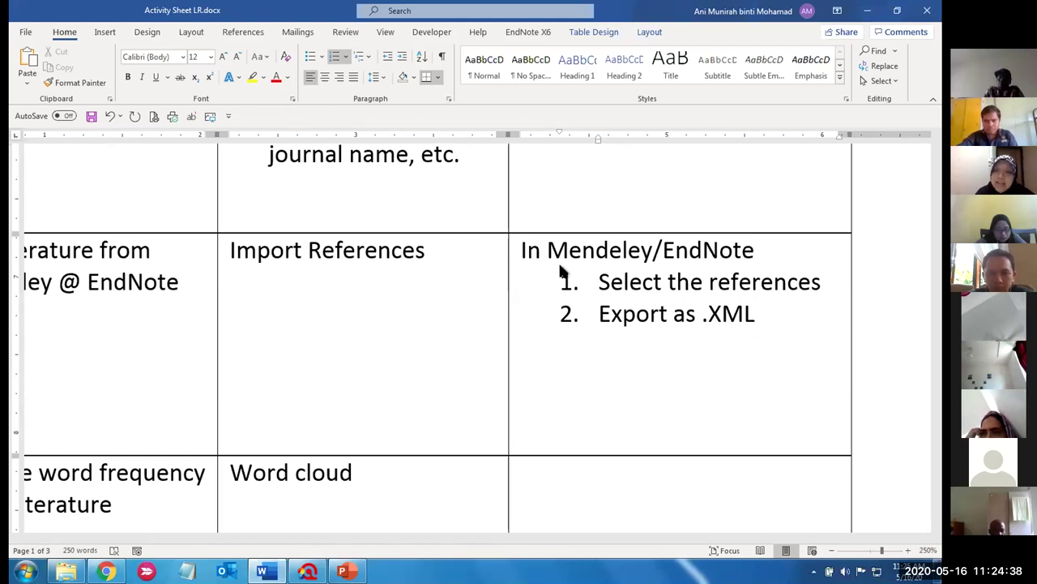
{"action": "key", "text": "Return"}
{"action": "type", "text": "Save the .XML"}
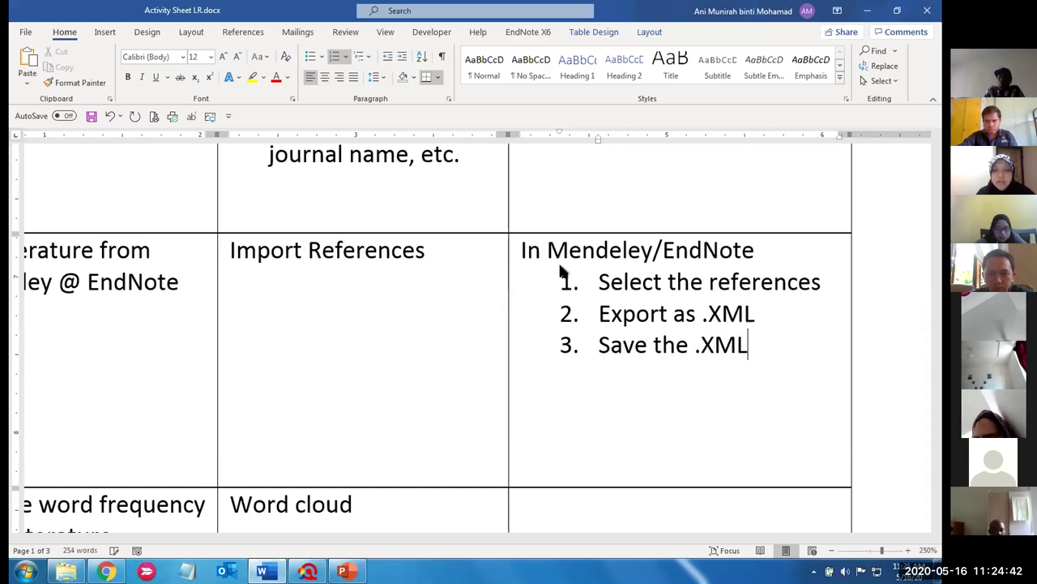
Add the heading "In ATLAS.ti" with the numbered item "Import the .XML" and remove the surplus empty lines below it
{"action": "key", "text": "Return"}
{"action": "key", "text": "Return"}
{"action": "type", "text": "In ATLAS.ti"}
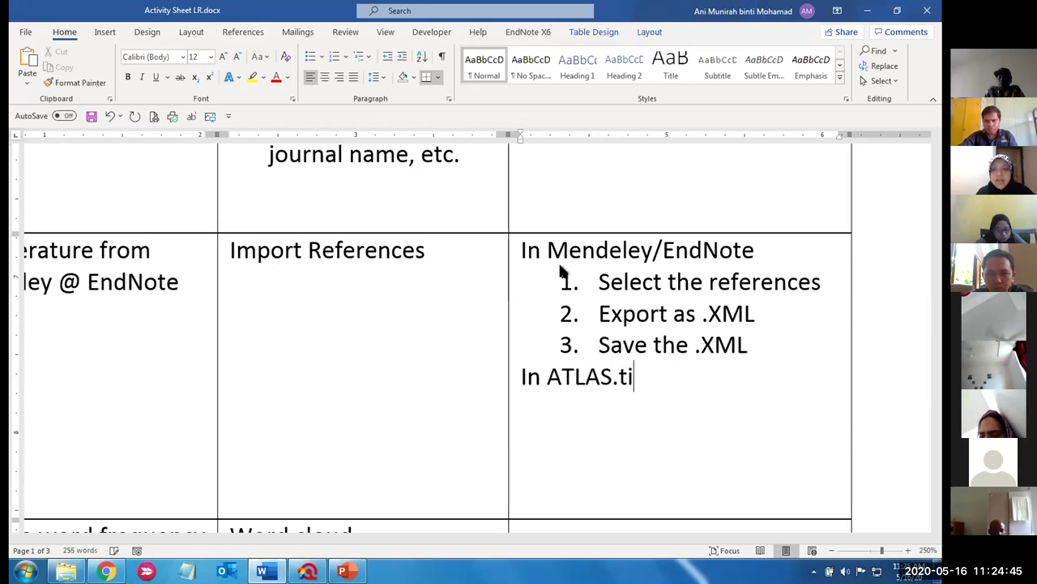
{"action": "key", "text": "Return"}
{"action": "type", "text": "1."}
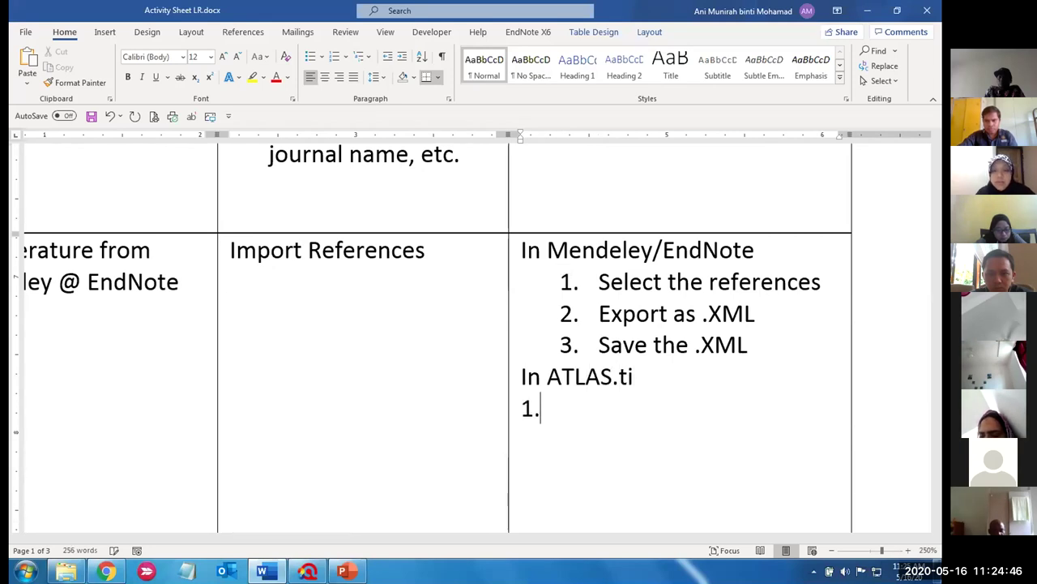
{"action": "type", "text": " Import the .XML"}
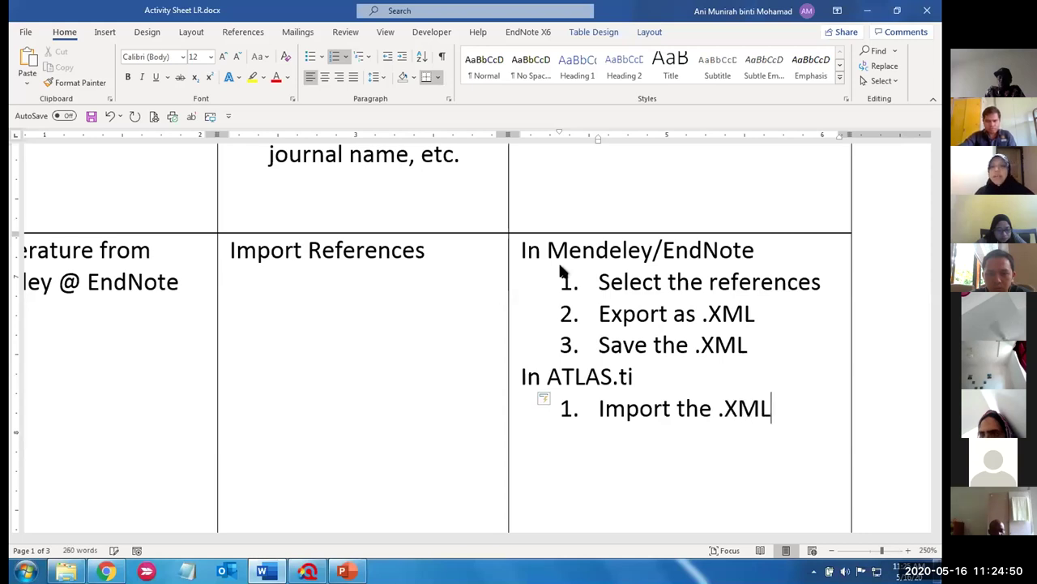
{"action": "key", "text": "Delete"}
{"action": "key", "text": "Delete"}
{"action": "key", "text": "Delete"}
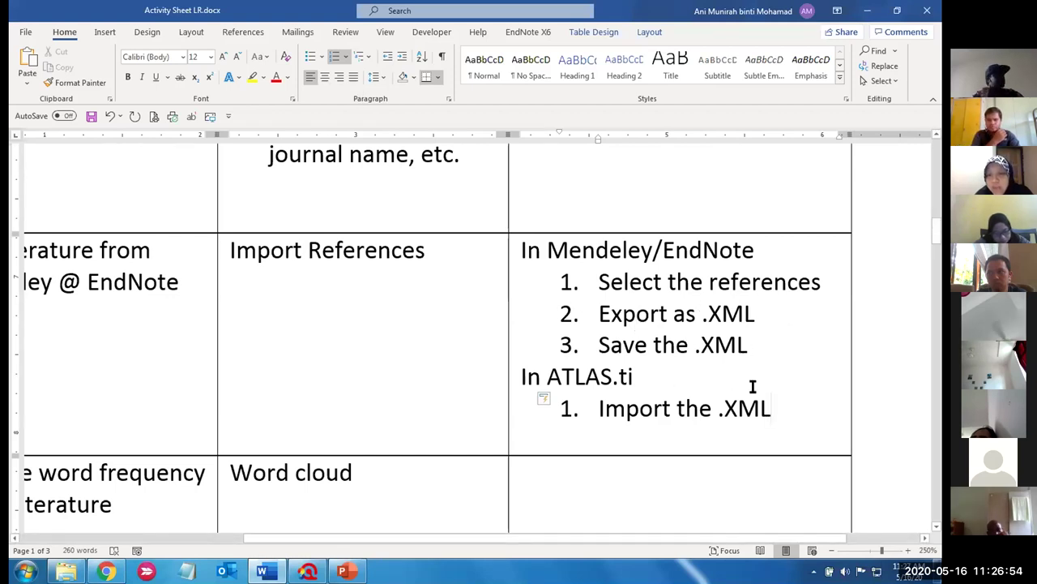
{"action": "left_click_drag", "start_coordinate": [781, 405], "coordinate": [528, 254]}
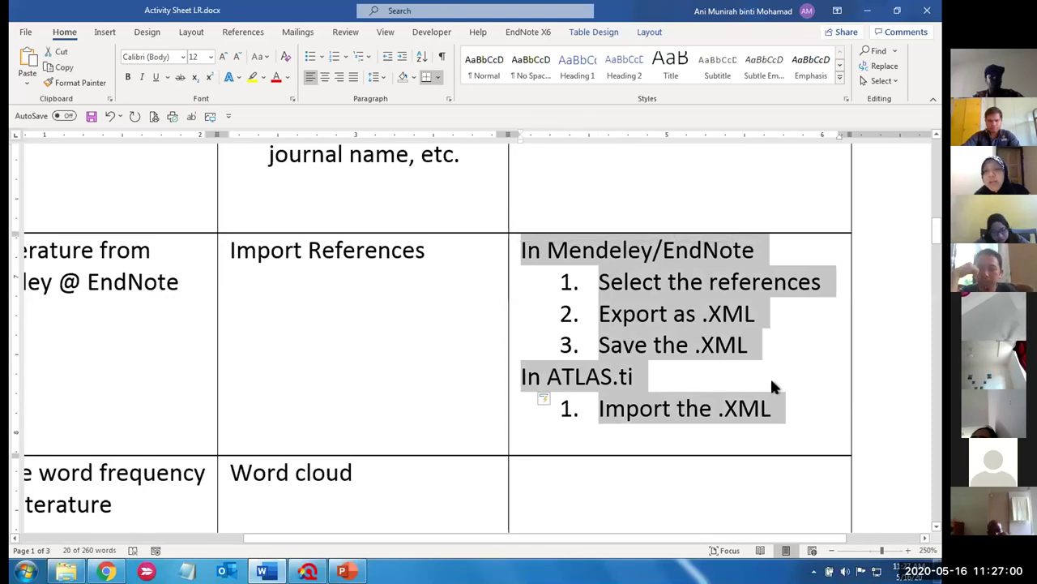
{"action": "left_click", "coordinate": [794, 409]}
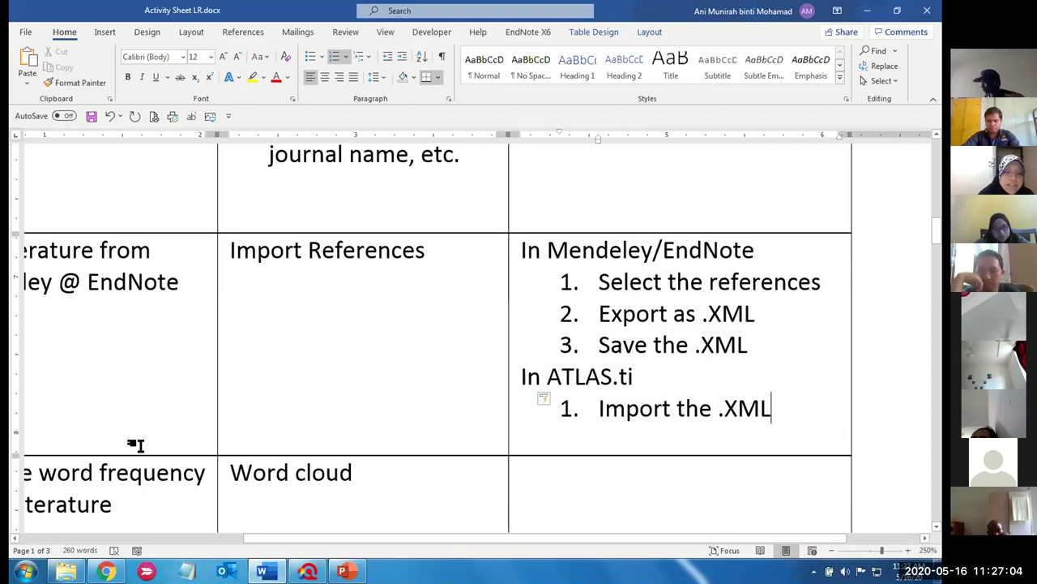
Launch both Mendeley Desktop and the EndNote program from the installed Windows programs
{"action": "left_click", "coordinate": [25, 572]}
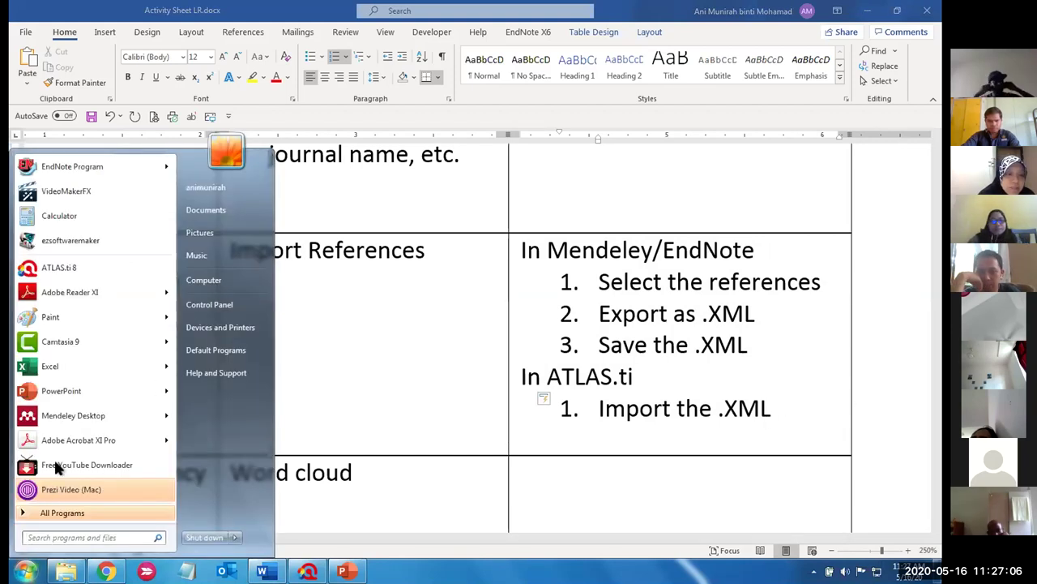
{"action": "left_click", "coordinate": [81, 415]}
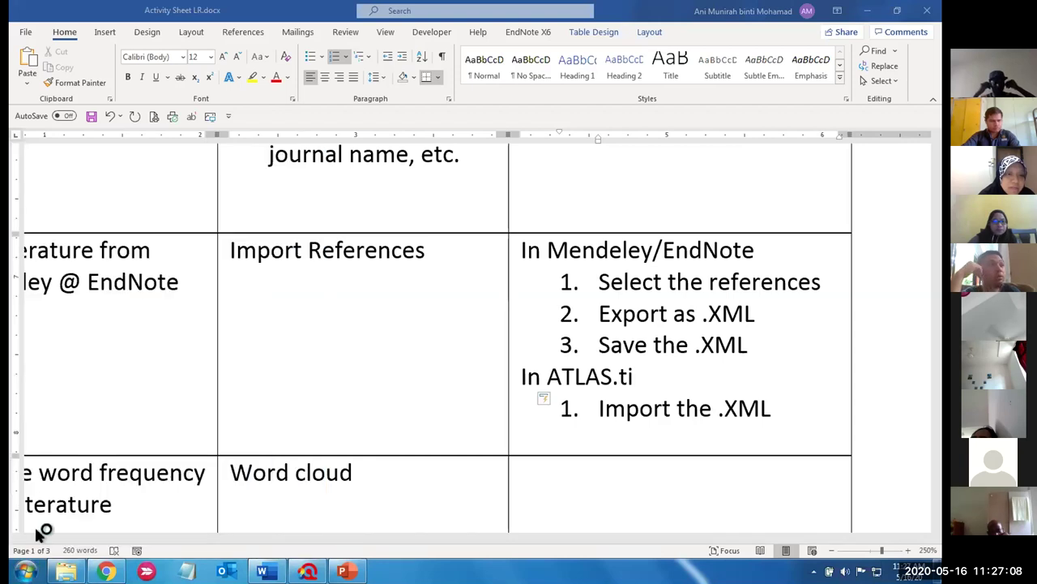
{"action": "left_click", "coordinate": [25, 571]}
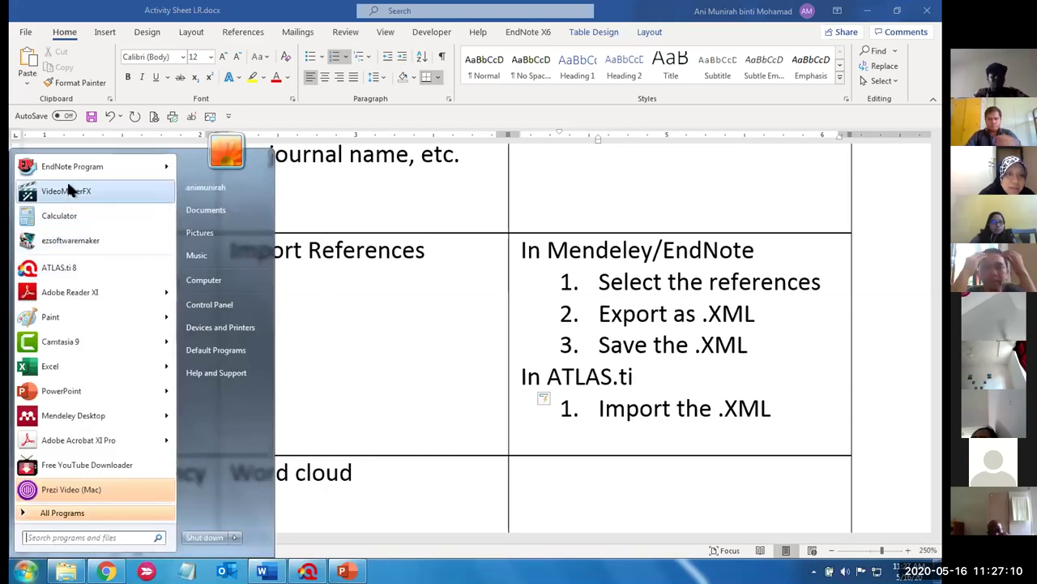
{"action": "mouse_move", "coordinate": [108, 164]}
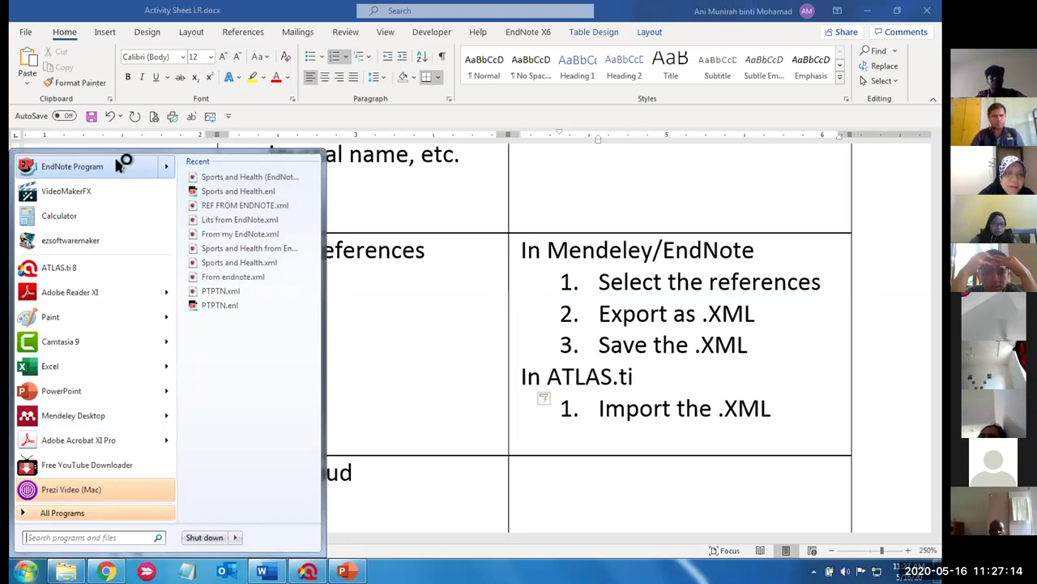
{"action": "left_click", "coordinate": [118, 164]}
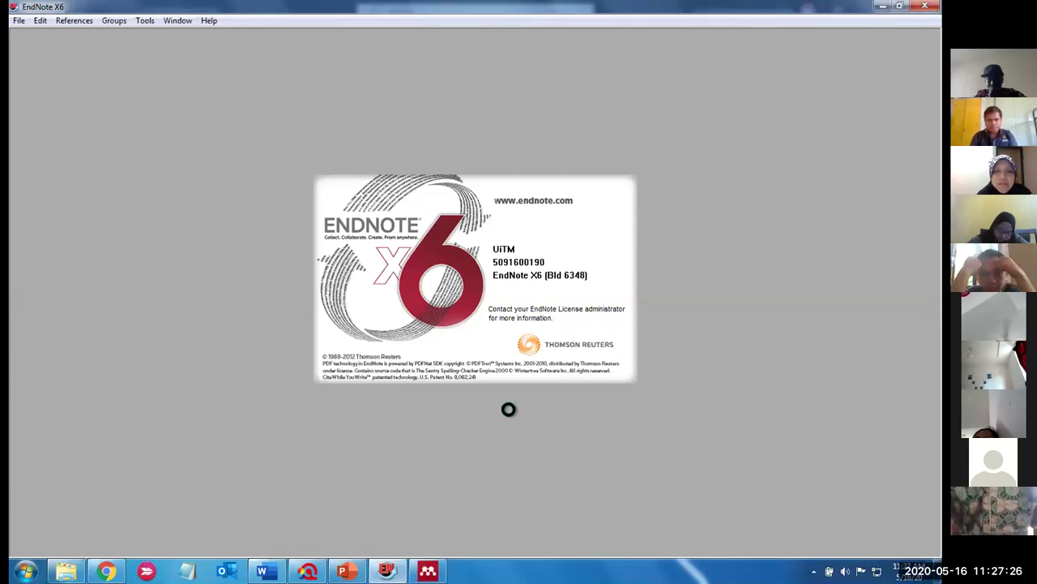
Bring Mendeley Desktop to the front, maximize its window and open the Sports folder
{"action": "left_click", "coordinate": [428, 571]}
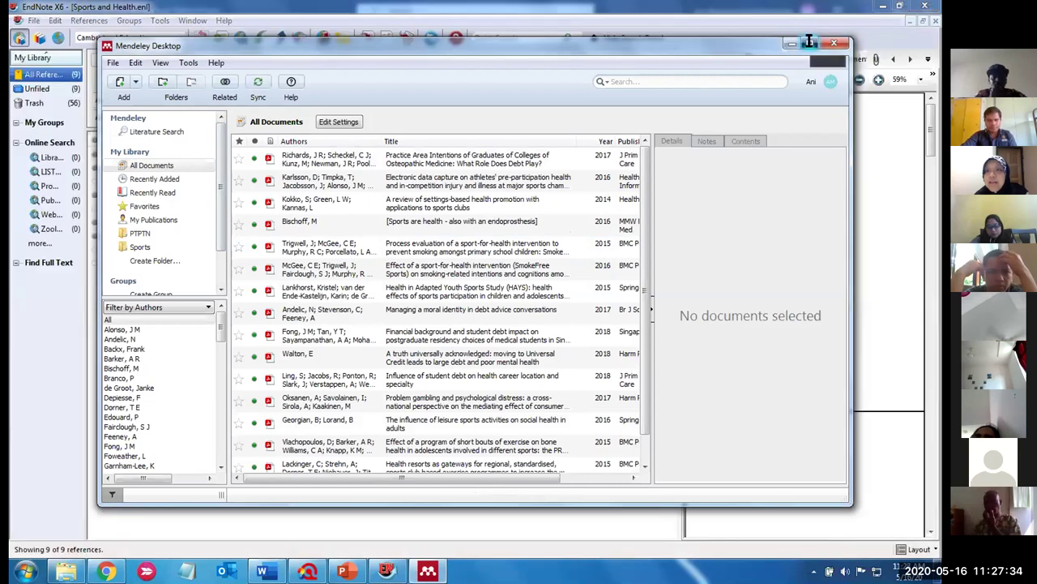
{"action": "left_click", "coordinate": [810, 45]}
{"action": "left_click", "coordinate": [34, 208]}
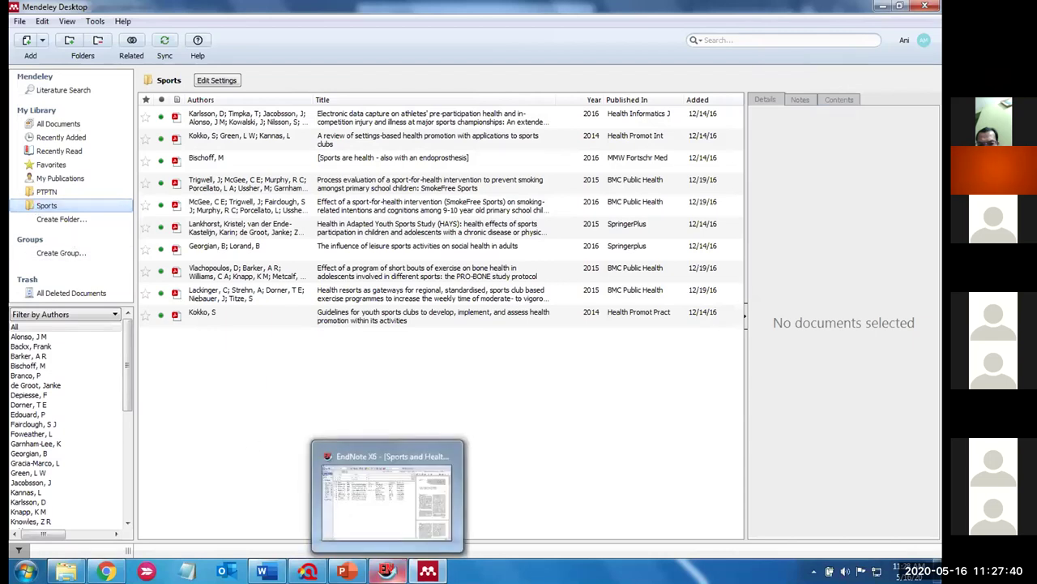
Switch to the Sports and Health library in EndNote and adjust the widths of the Author and Year columns
{"action": "left_click", "coordinate": [387, 571]}
{"action": "left_click_drag", "start_coordinate": [213, 139], "coordinate": [270, 139]}
{"action": "left_click_drag", "start_coordinate": [180, 136], "coordinate": [226, 139]}
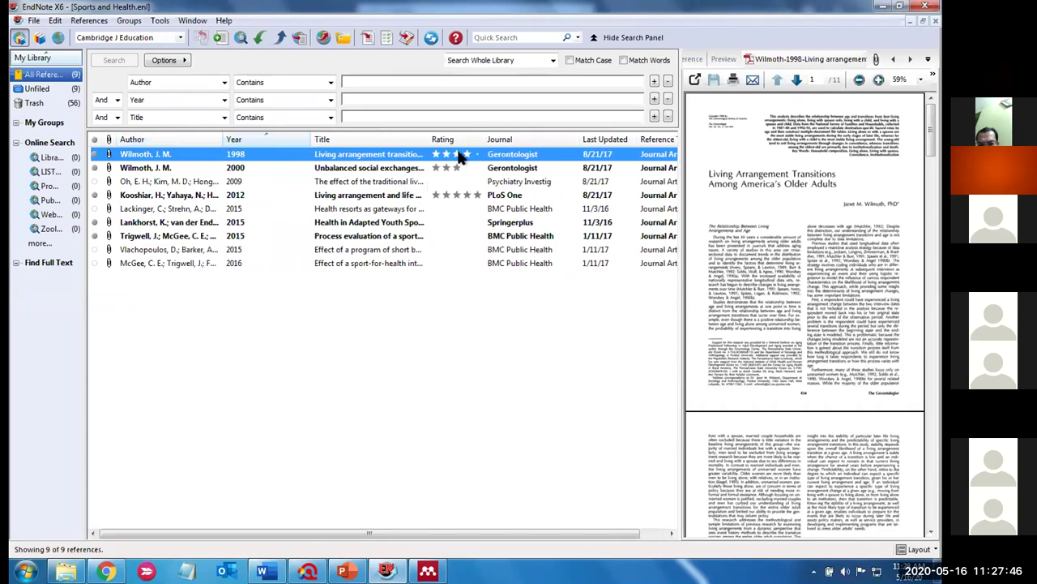
{"action": "left_click_drag", "start_coordinate": [312, 141], "coordinate": [292, 141]}
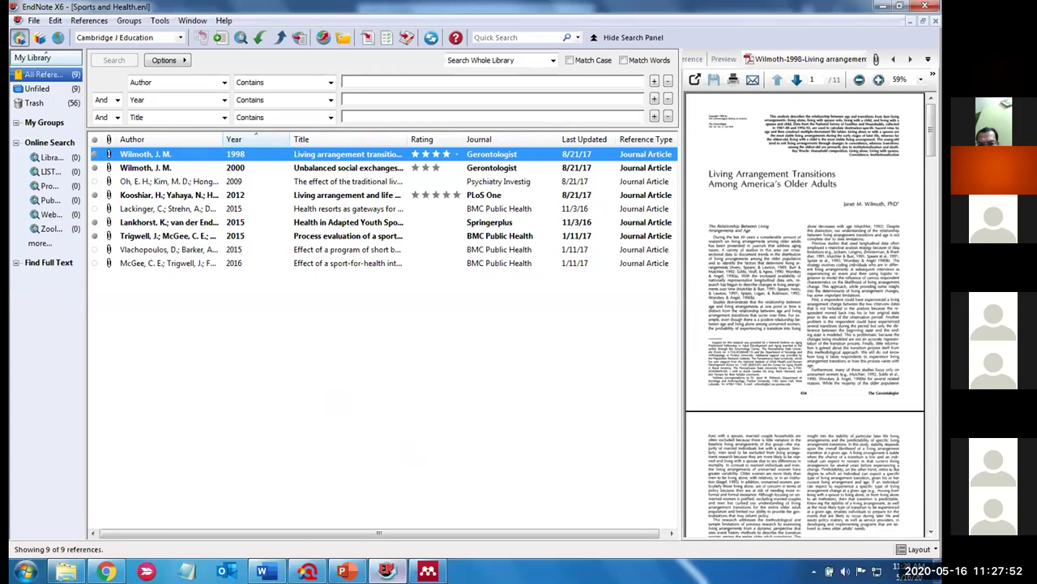
Return to the activity sheet in Word by way of Mendeley Desktop and review the reference selection and export steps
{"action": "mouse_move", "coordinate": [428, 570]}
{"action": "left_click", "coordinate": [408, 524]}
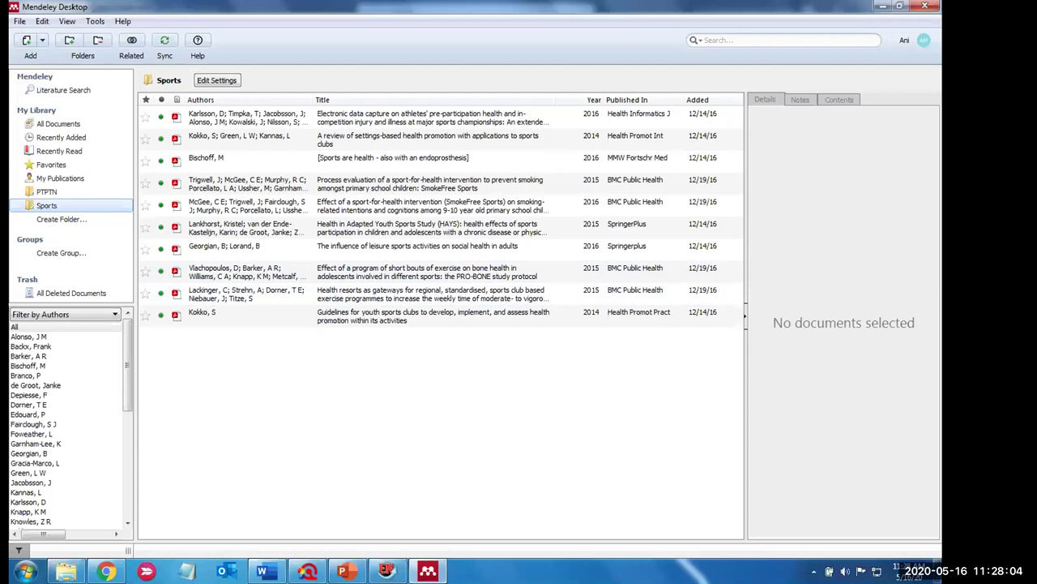
{"action": "left_click", "coordinate": [259, 571]}
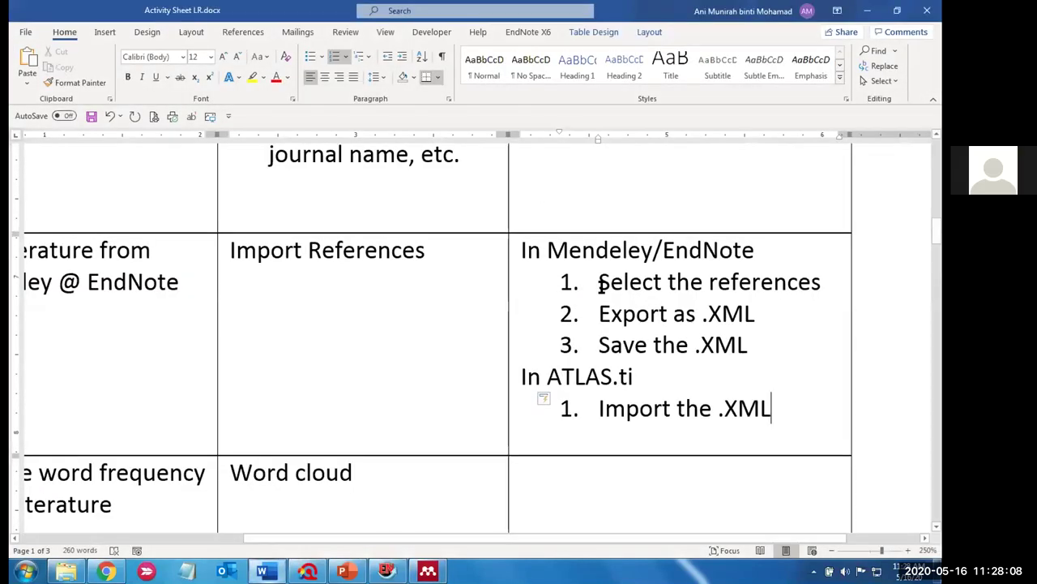
{"action": "left_click_drag", "start_coordinate": [640, 280], "coordinate": [584, 312]}
In Mendeley Desktop's Sports folder, select the four consecutive references from the SmokeFree Sports effect article to the PRO-BONE study protocol
{"action": "mouse_move", "coordinate": [428, 572]}
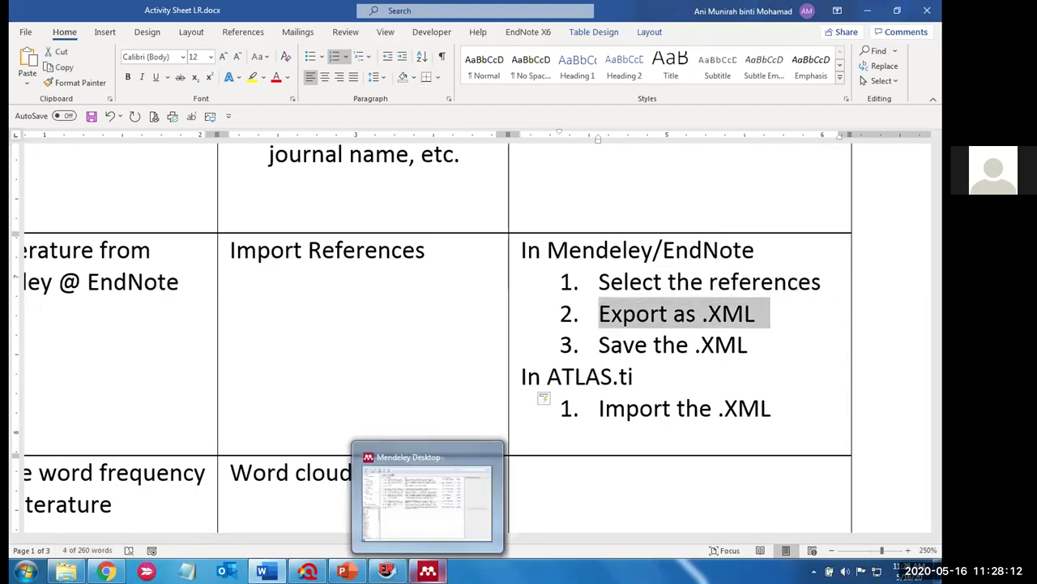
{"action": "left_click", "coordinate": [397, 451]}
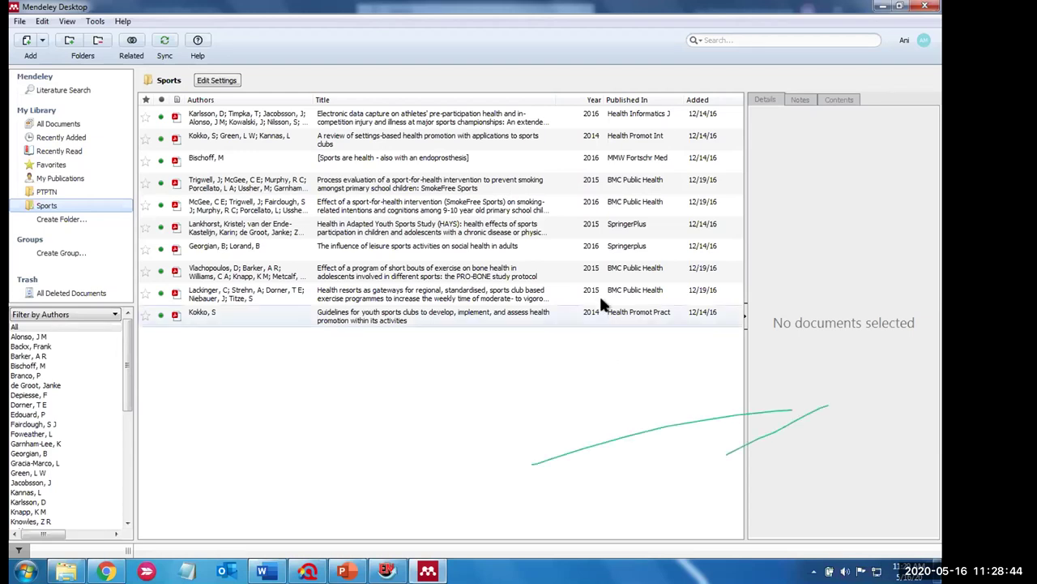
{"action": "left_click", "coordinate": [602, 272]}
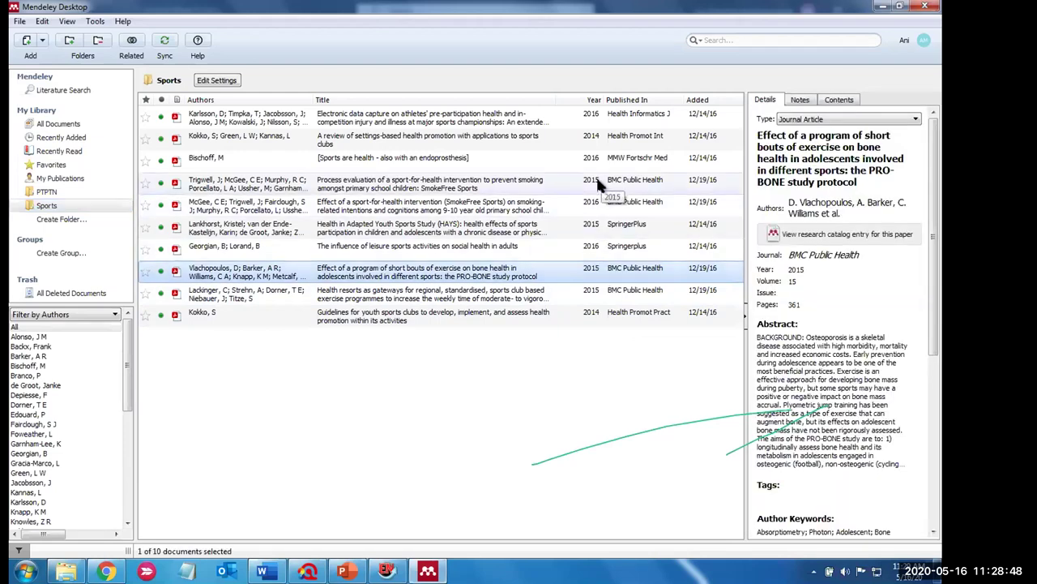
{"action": "left_click", "coordinate": [590, 228], "text": "ctrl"}
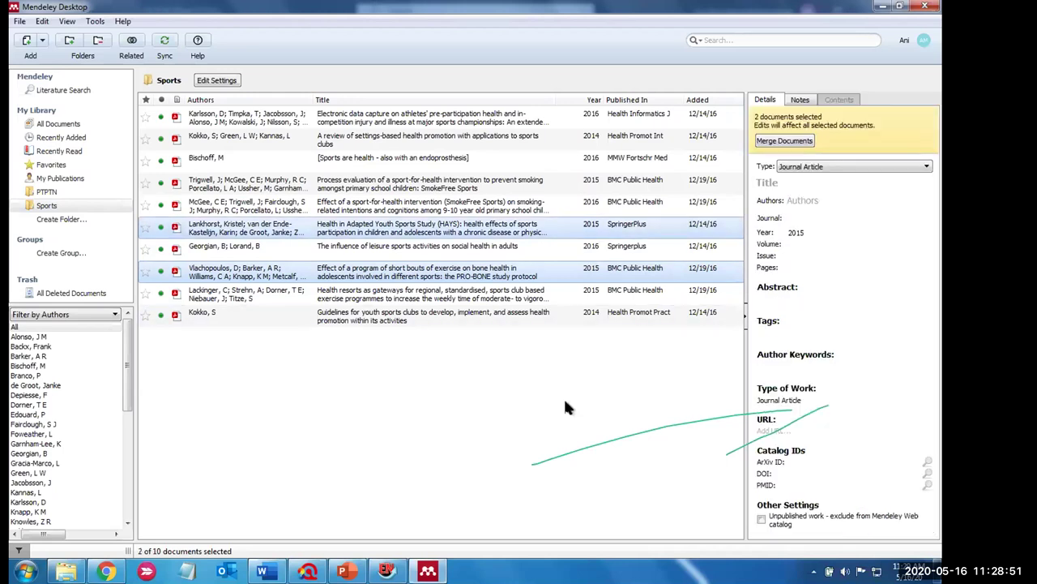
{"action": "left_click", "coordinate": [591, 198], "text": "ctrl"}
{"action": "left_click", "coordinate": [591, 251], "text": "ctrl"}
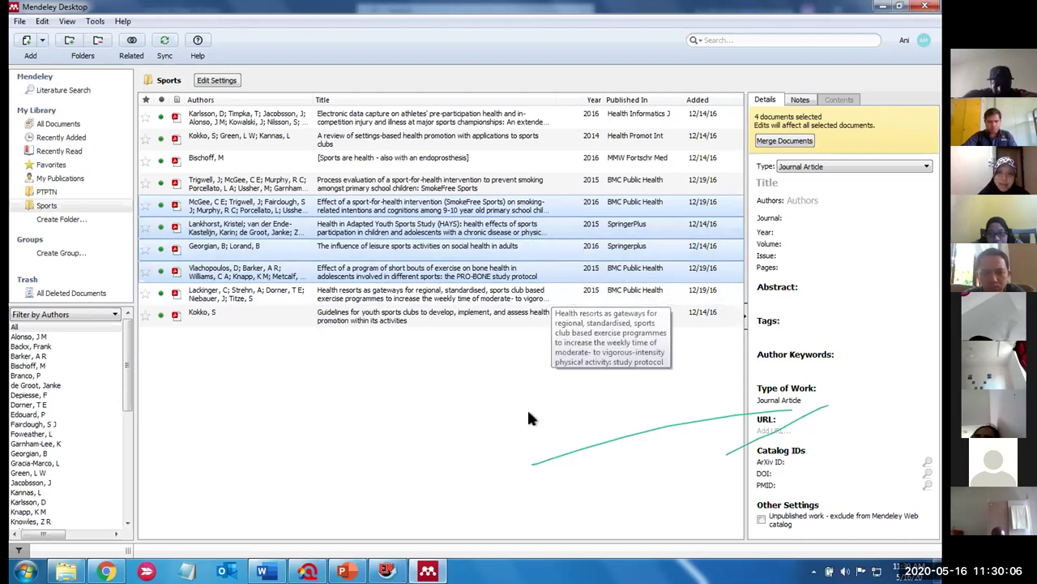
Start exporting the four selected references to the Desktop and choose EndNote XML as the file format
{"action": "right_click", "coordinate": [546, 226]}
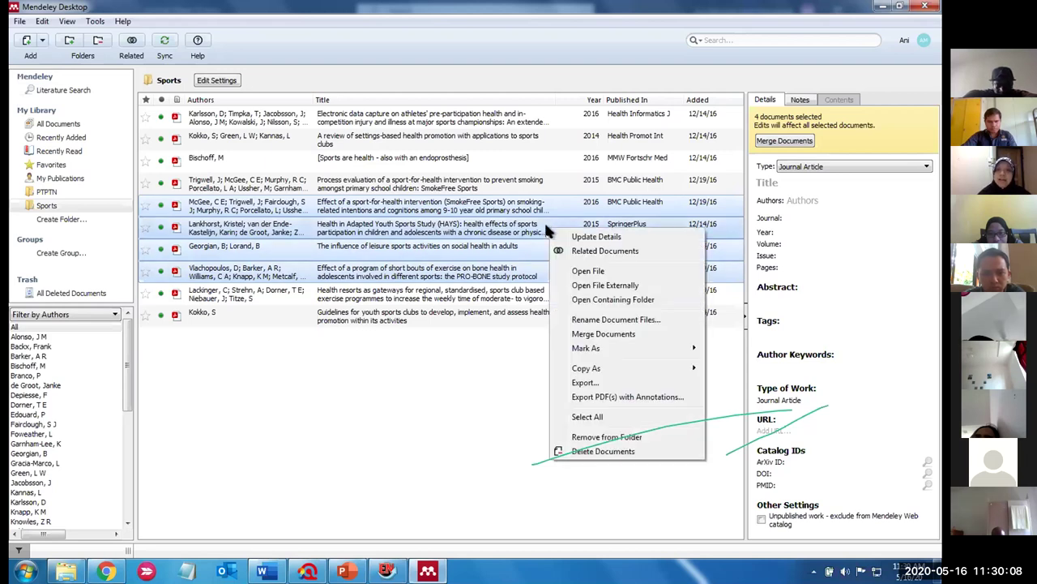
{"action": "left_click", "coordinate": [599, 382]}
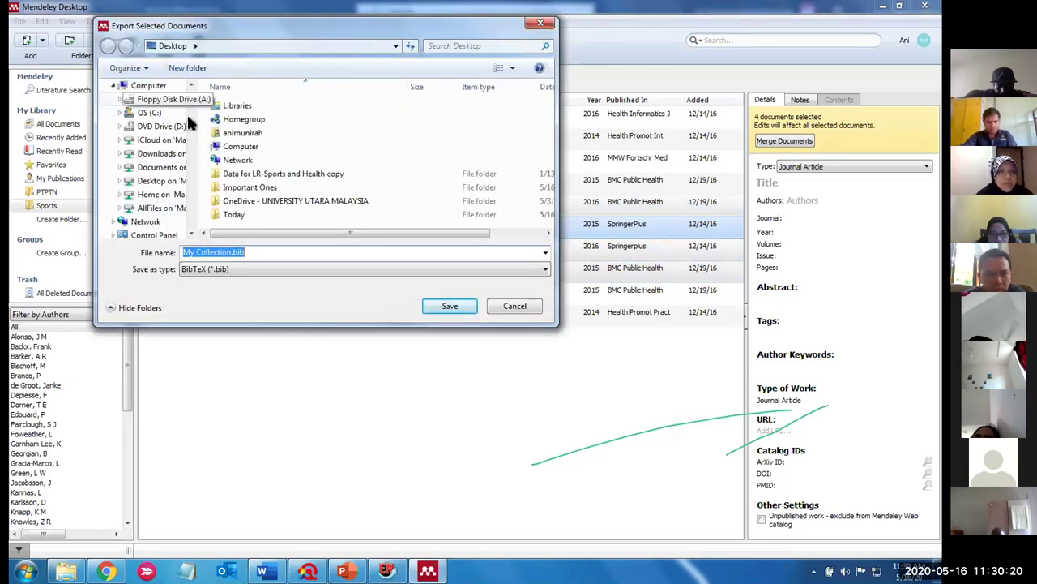
{"action": "scroll", "coordinate": [182, 96], "scroll_direction": "up", "scroll_amount": 5}
{"action": "left_click", "coordinate": [163, 99]}
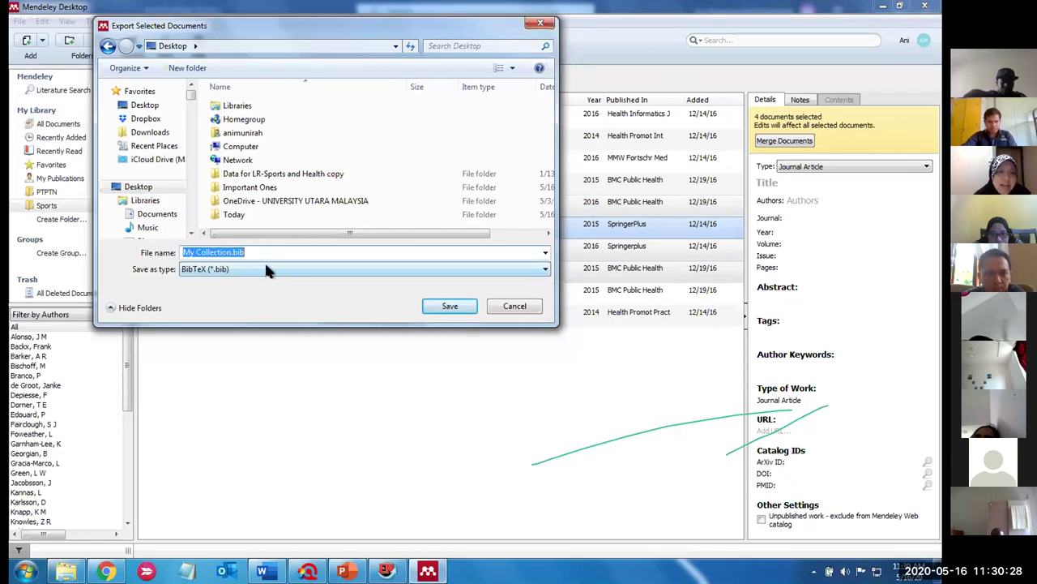
{"action": "left_click", "coordinate": [239, 274]}
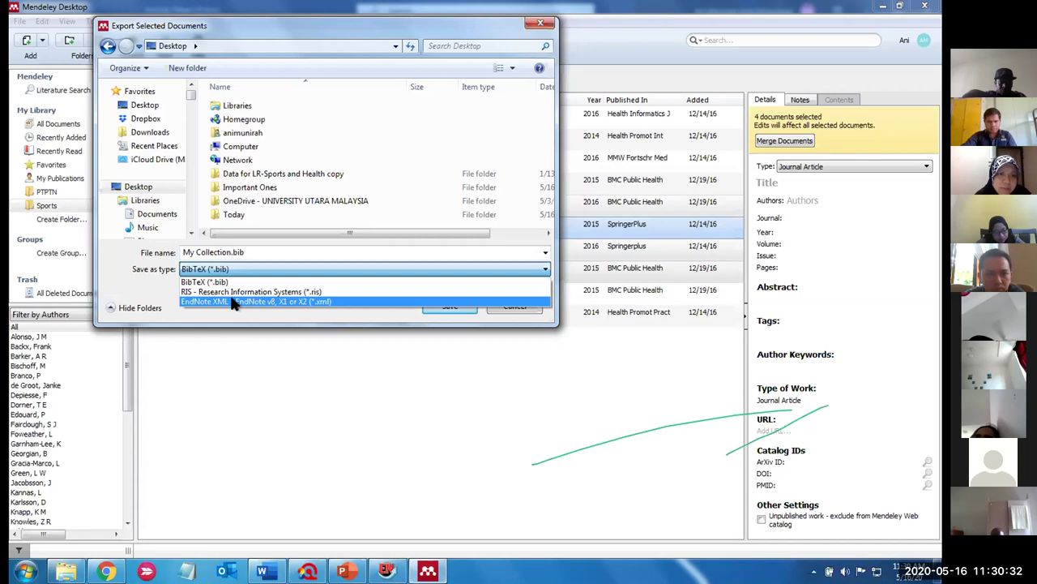
{"action": "left_click", "coordinate": [229, 301]}
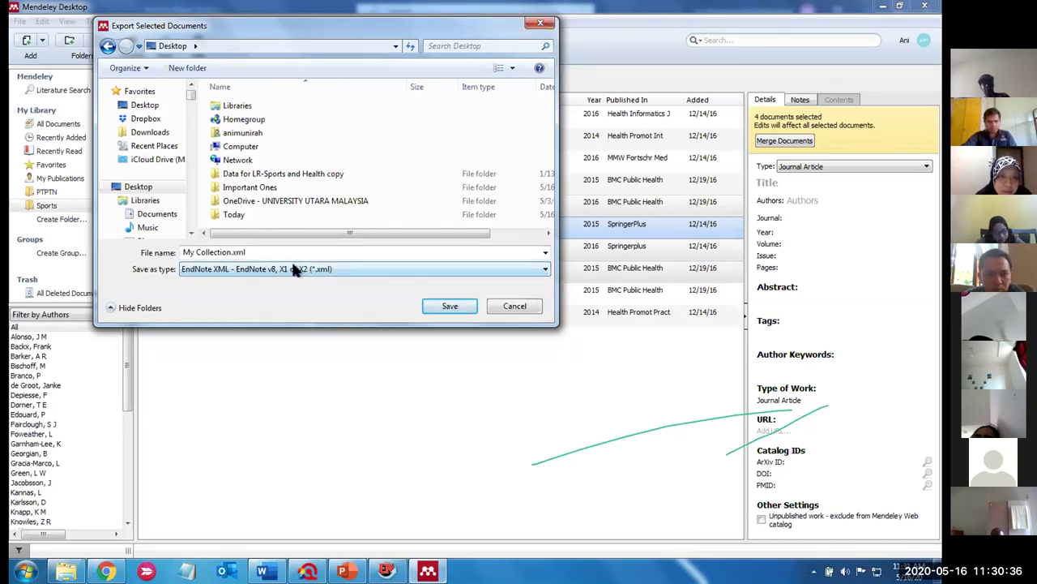
Name the export file Ref from Mendeley.xml and save it
{"action": "left_click", "coordinate": [230, 252]}
{"action": "key", "text": "BackSpace"}
{"action": "key", "text": "BackSpace"}
{"action": "key", "text": "BackSpace"}
{"action": "key", "text": "BackSpace"}
{"action": "key", "text": "BackSpace"}
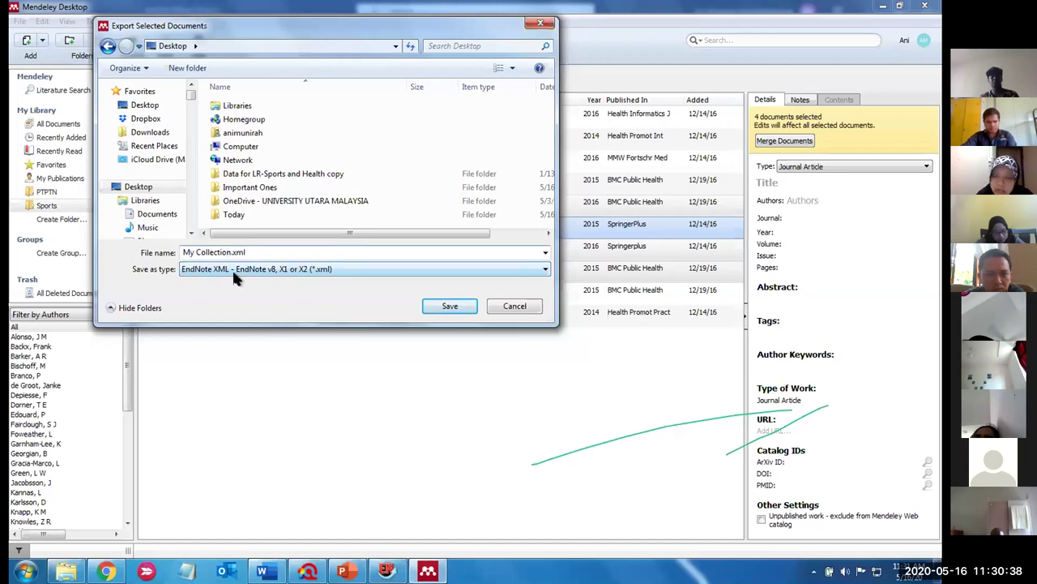
{"action": "key", "text": "BackSpace"}
{"action": "key", "text": "BackSpace"}
{"action": "key", "text": "BackSpace"}
{"action": "key", "text": "BackSpace"}
{"action": "key", "text": "BackSpace"}
{"action": "key", "text": "BackSpace"}
{"action": "key", "text": "BackSpace"}
{"action": "key", "text": "BackSpace"}
{"action": "key", "text": "BackSpace"}
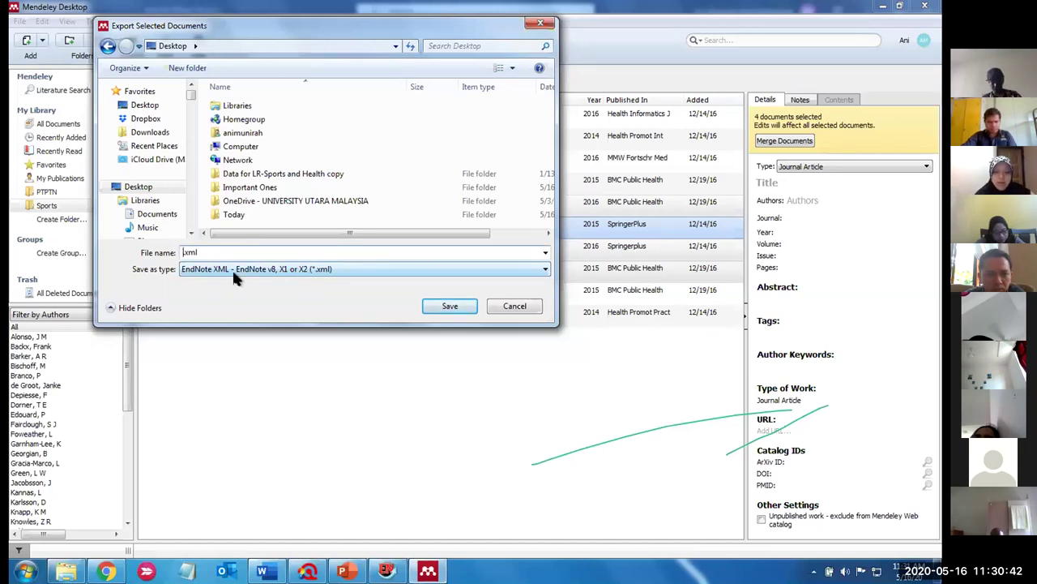
{"action": "type", "text": "Ref from Mend"}
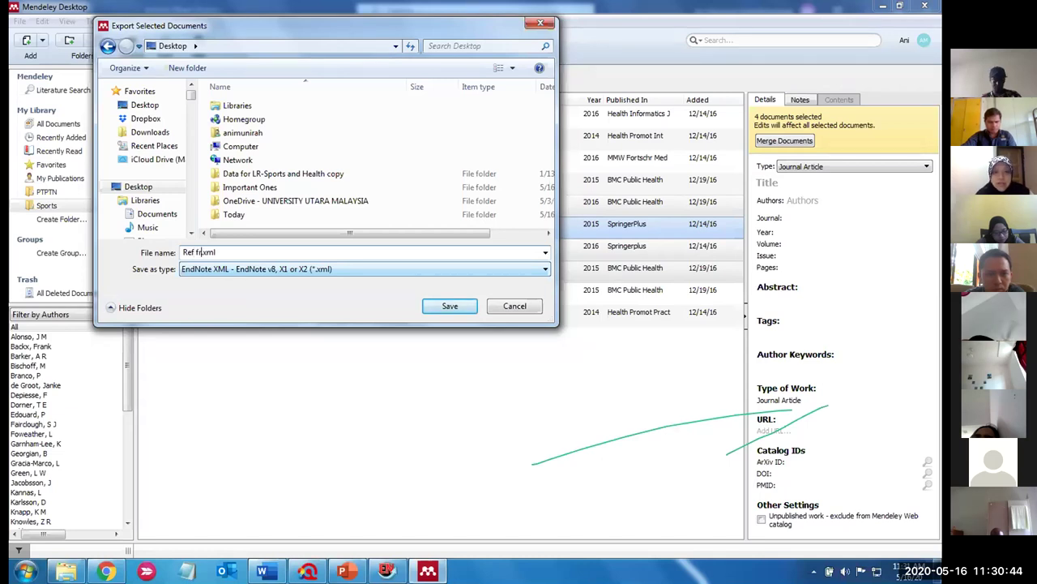
{"action": "type", "text": "eley"}
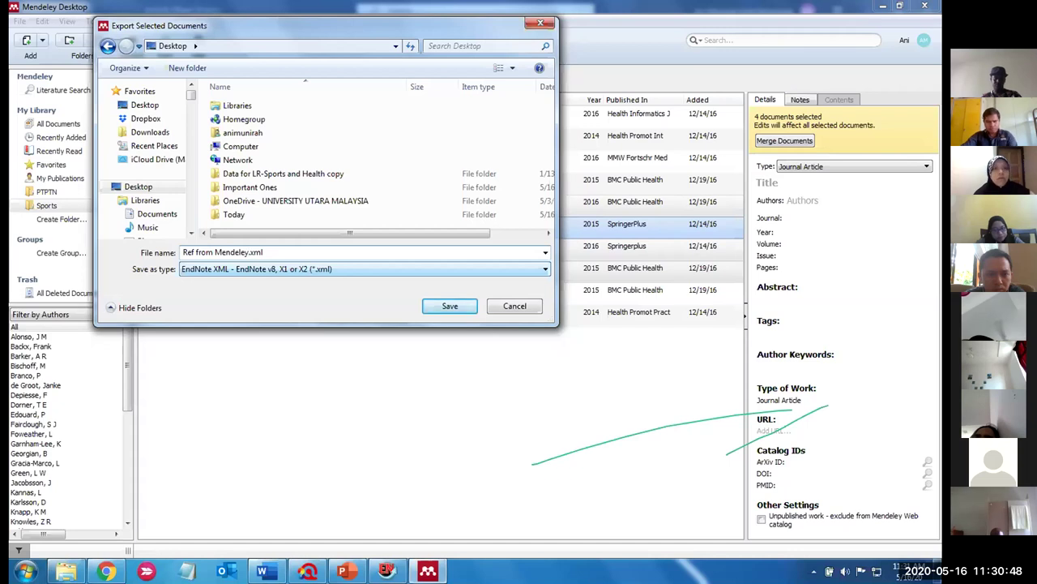
{"action": "type", "text": "."}
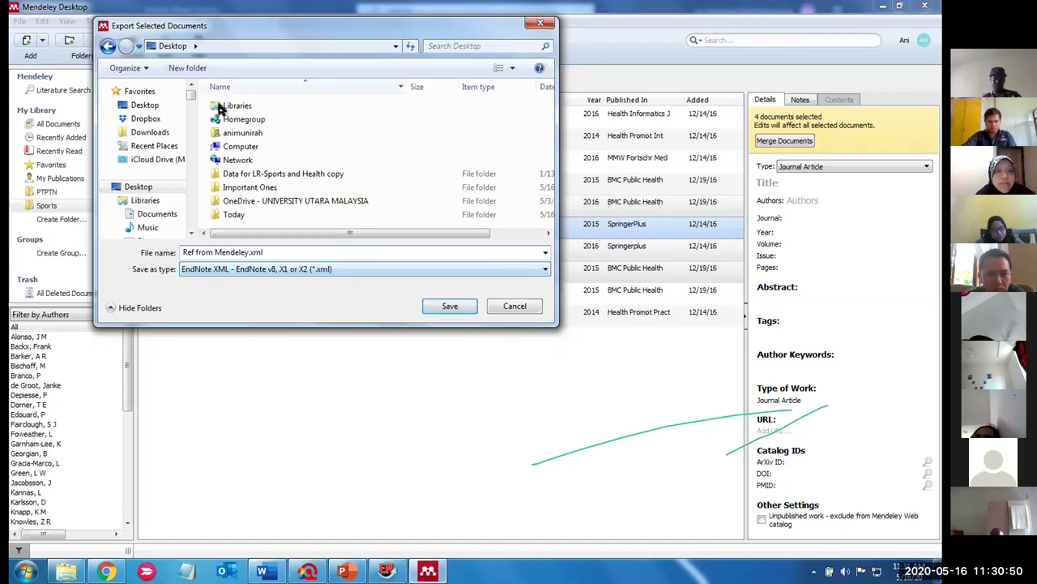
{"action": "left_click", "coordinate": [449, 306]}
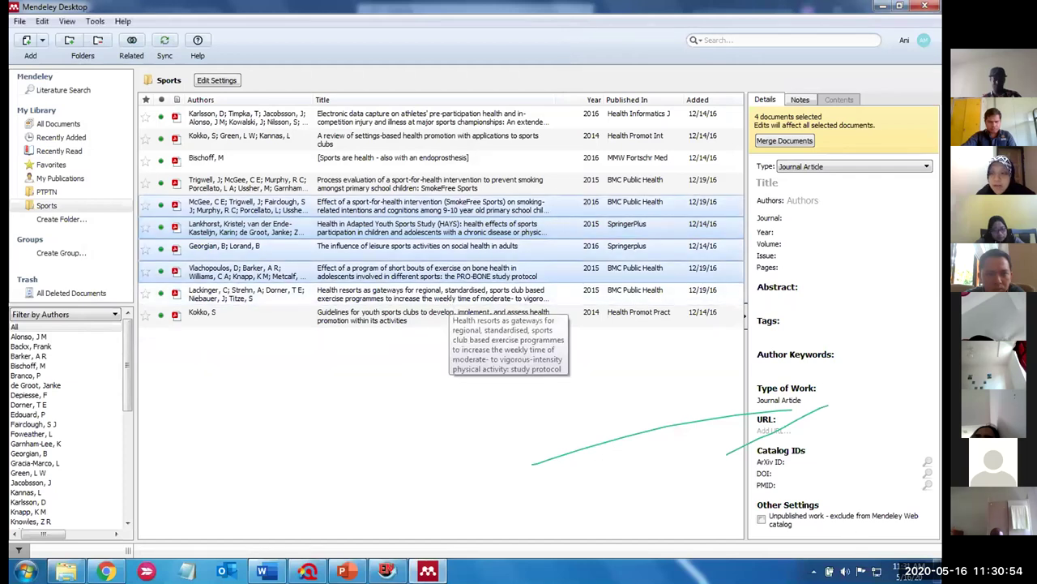
Go to the Windows desktop by way of Word and move the Ref from Mendeley.xml file beside the ATLAS.ti 8 shortcut
{"action": "key", "text": "alt+Tab"}
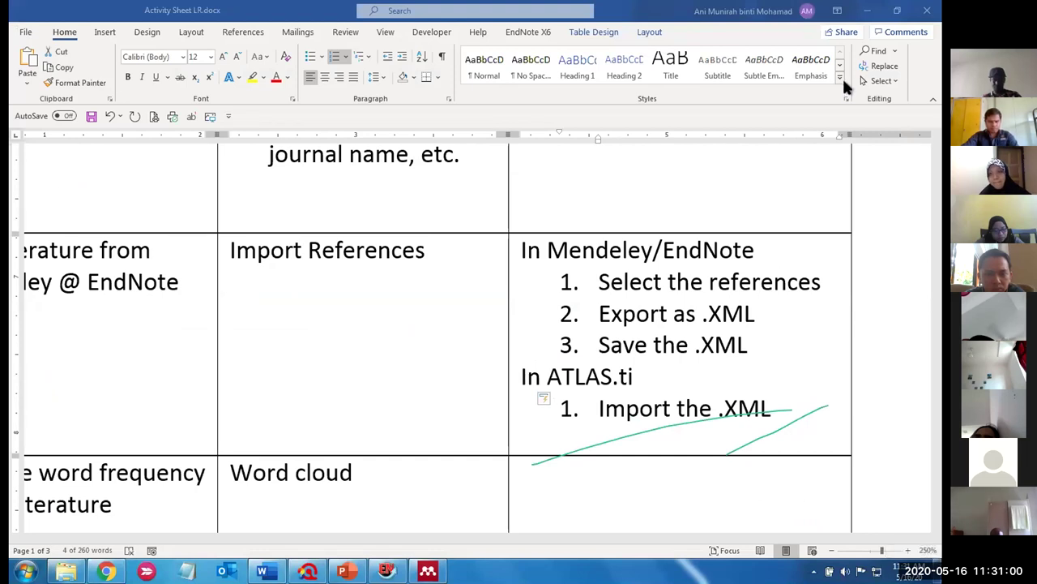
{"action": "left_click", "coordinate": [865, 10]}
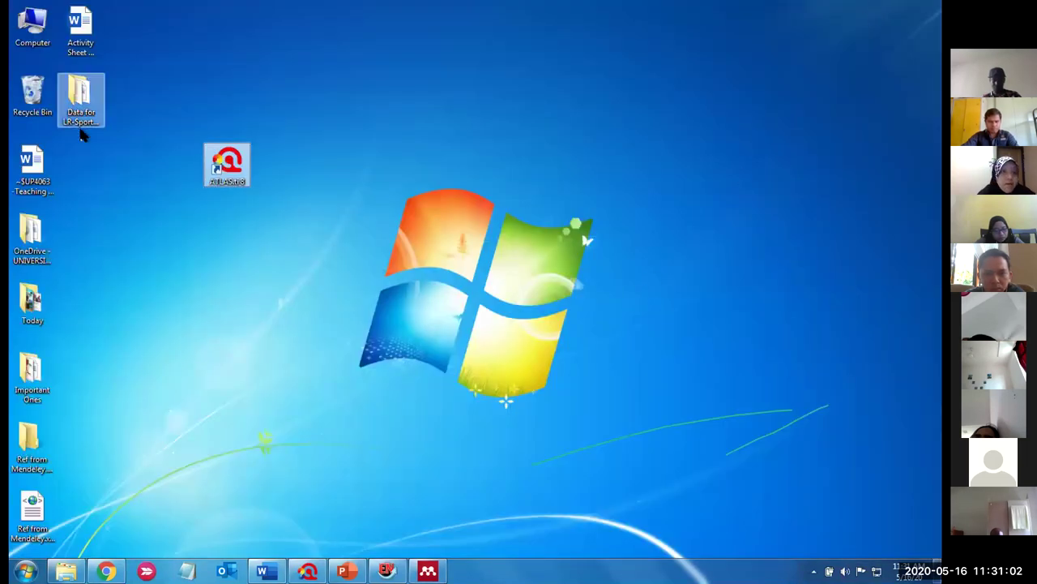
{"action": "left_click_drag", "start_coordinate": [36, 507], "coordinate": [279, 171]}
{"action": "left_click", "coordinate": [280, 297]}
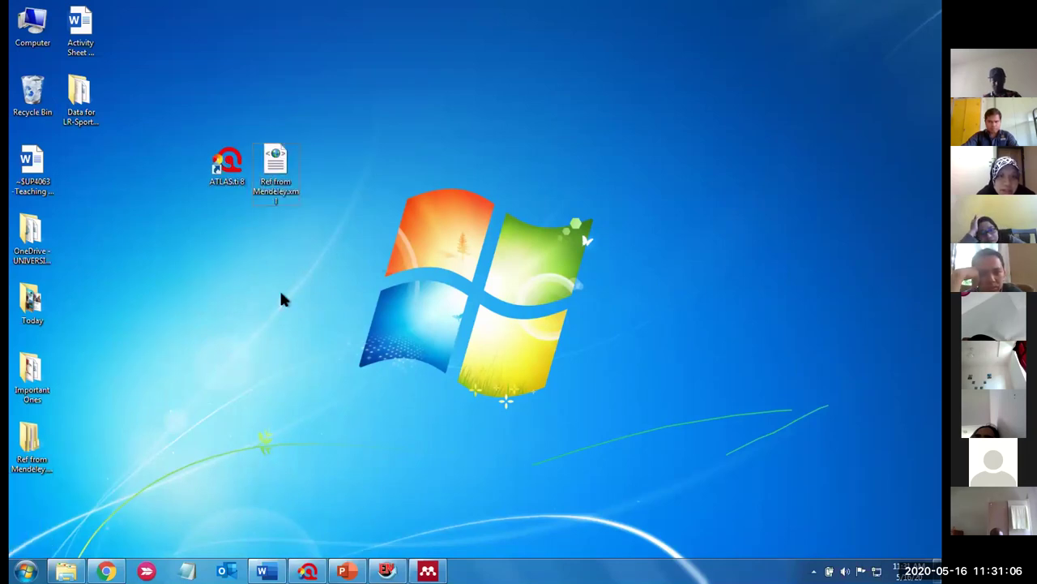
Switch to EndNote and select the 1998 living arrangement, Health resorts, Health in Adapted Youth Sports and 2016 sport-for-health references
{"action": "mouse_move", "coordinate": [387, 570]}
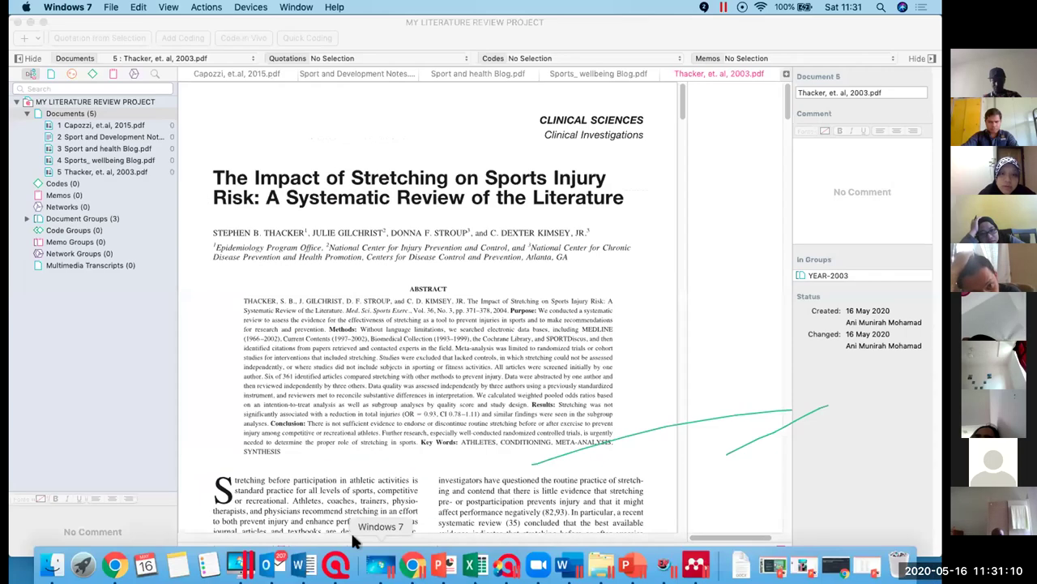
{"action": "left_click", "coordinate": [357, 519]}
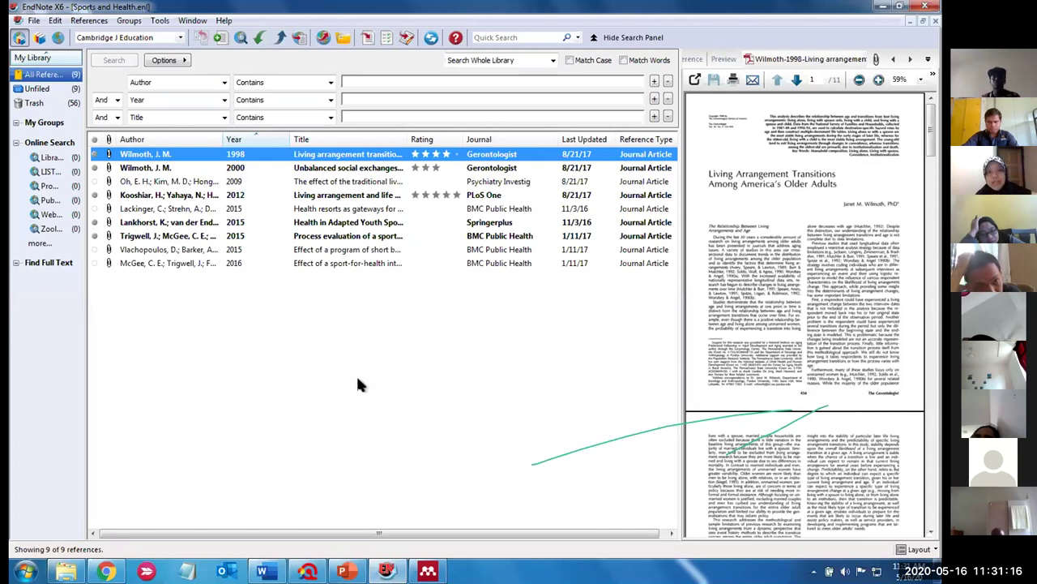
{"action": "left_click", "coordinate": [240, 233]}
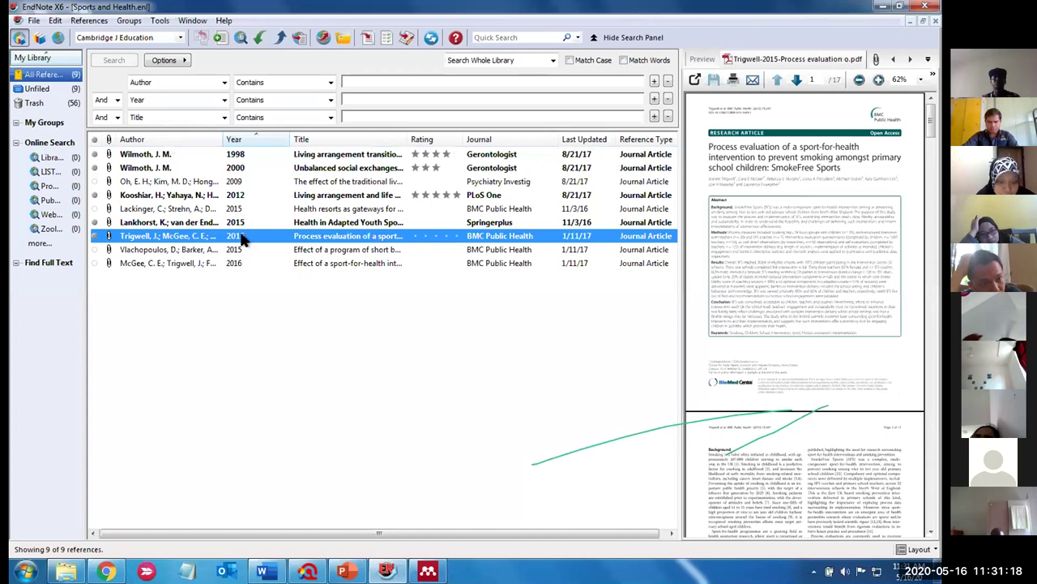
{"action": "left_click", "coordinate": [243, 221]}
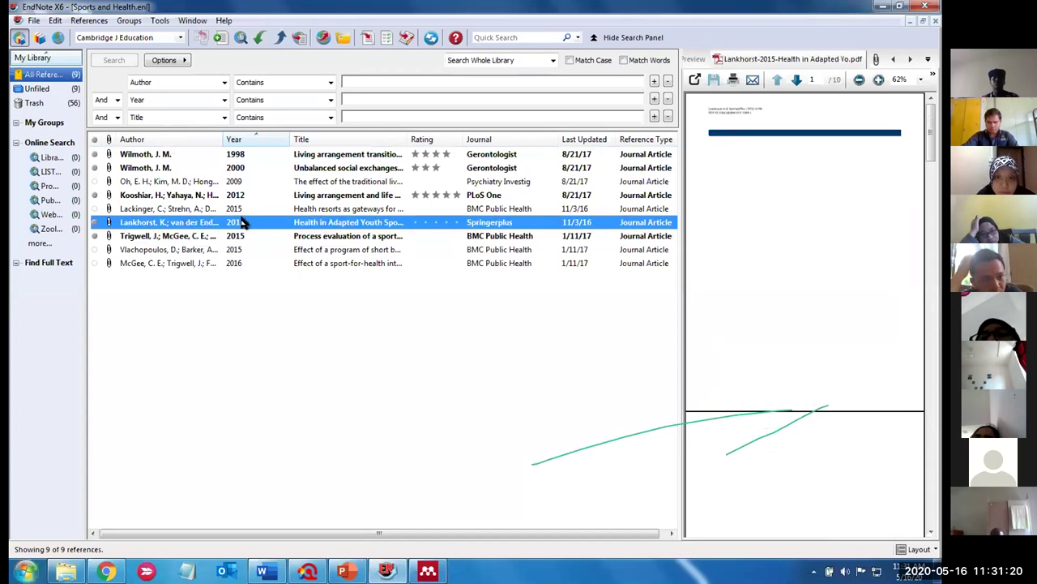
{"action": "key", "text": "super"}
{"action": "left_click", "coordinate": [321, 306]}
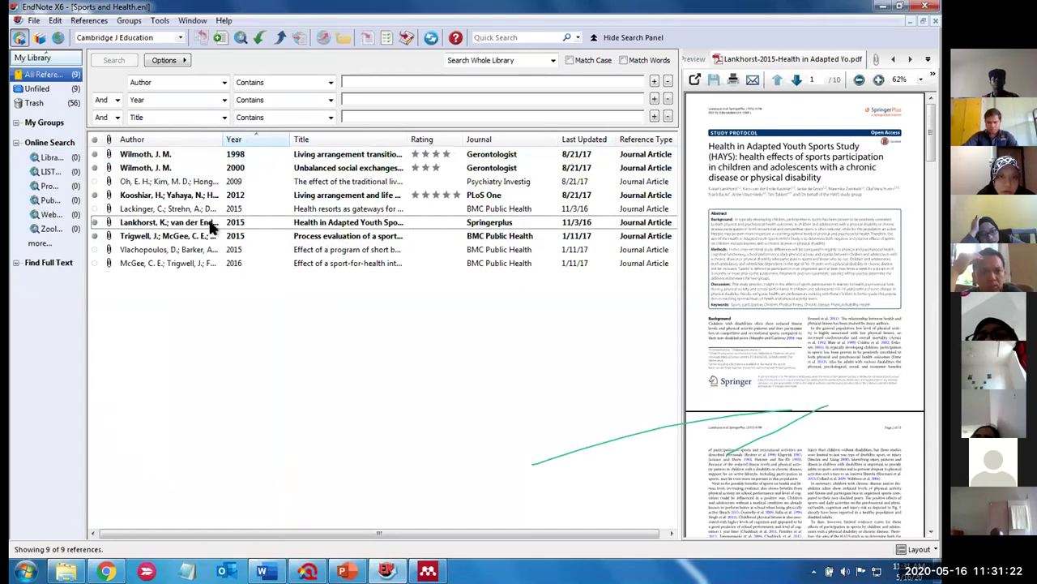
{"action": "left_click", "coordinate": [212, 225]}
{"action": "left_click", "coordinate": [216, 235], "text": "ctrl"}
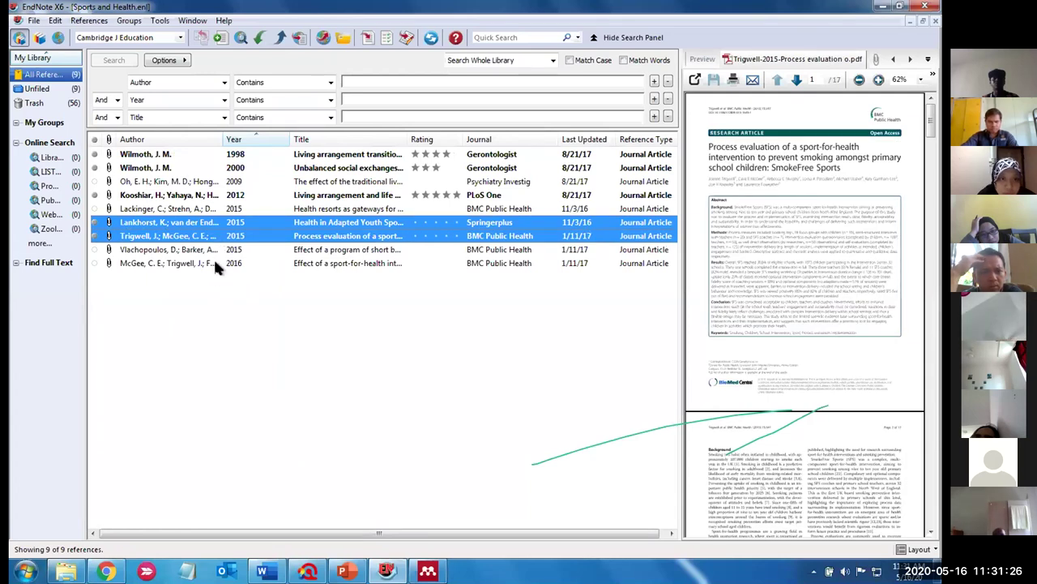
{"action": "left_click", "coordinate": [213, 262], "text": "ctrl"}
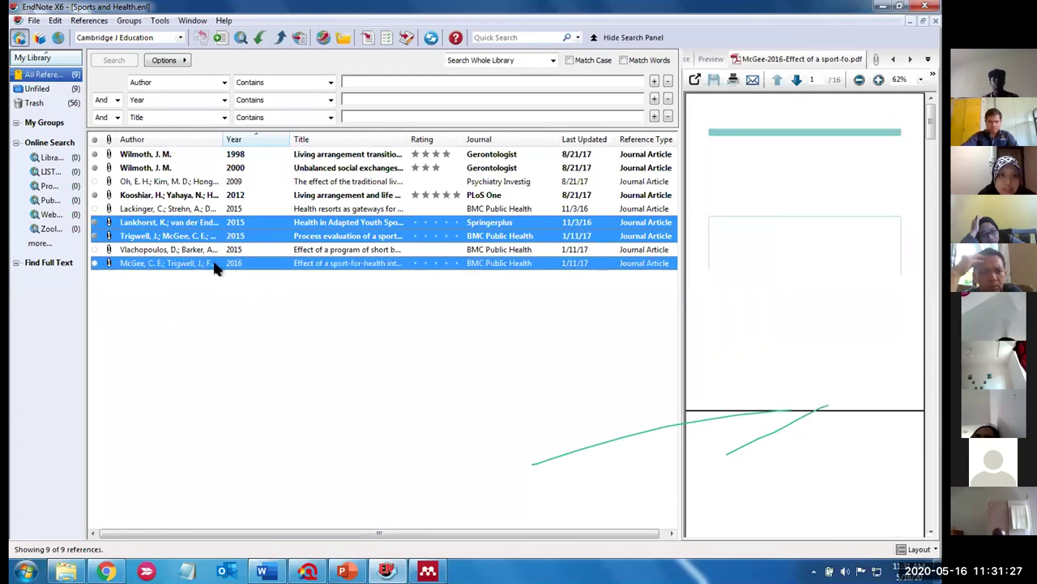
{"action": "left_click", "coordinate": [224, 208], "text": "ctrl"}
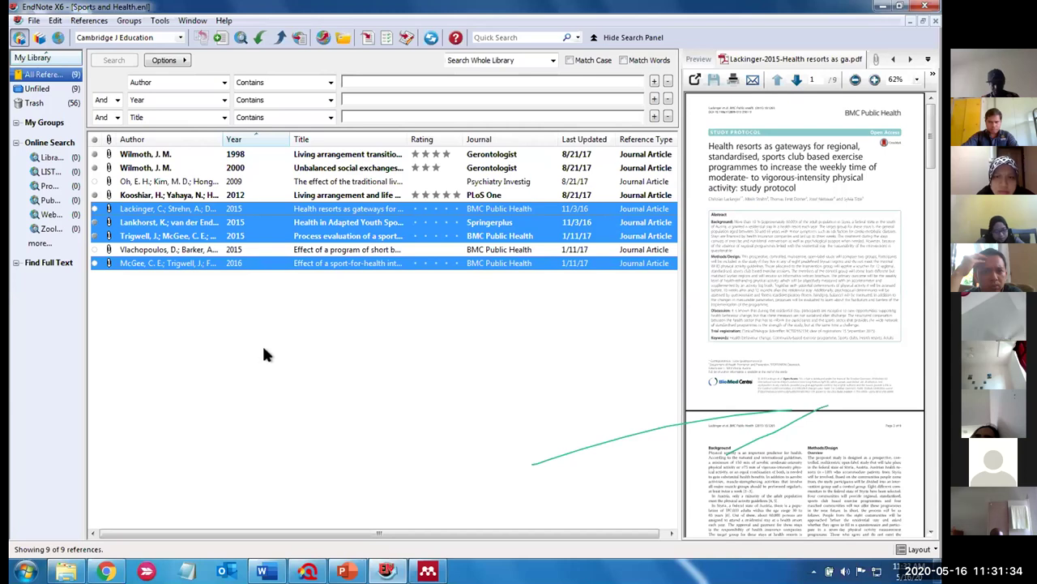
{"action": "left_click", "coordinate": [236, 240], "text": "ctrl"}
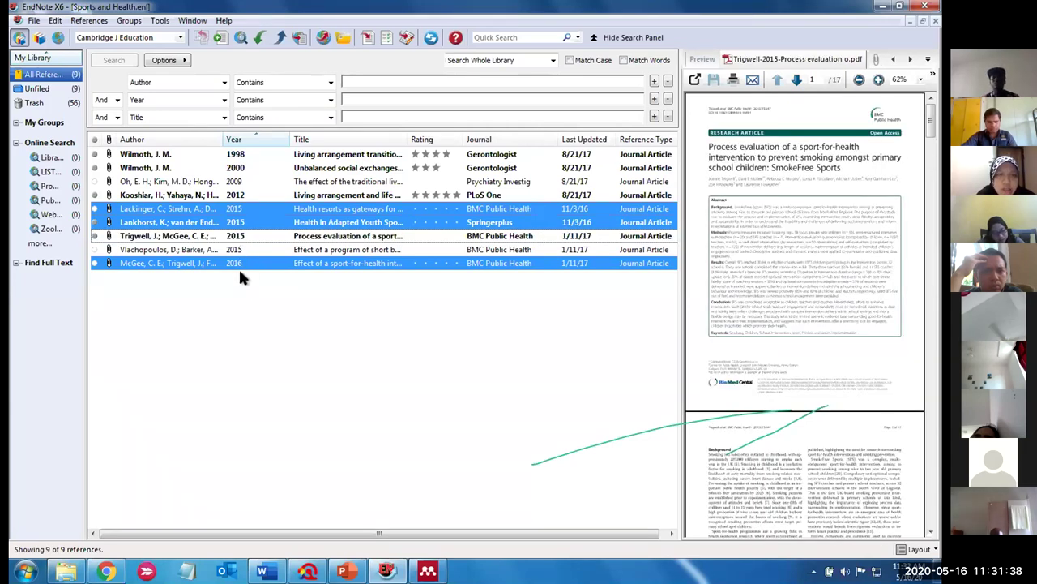
{"action": "left_click", "coordinate": [241, 157], "text": "ctrl"}
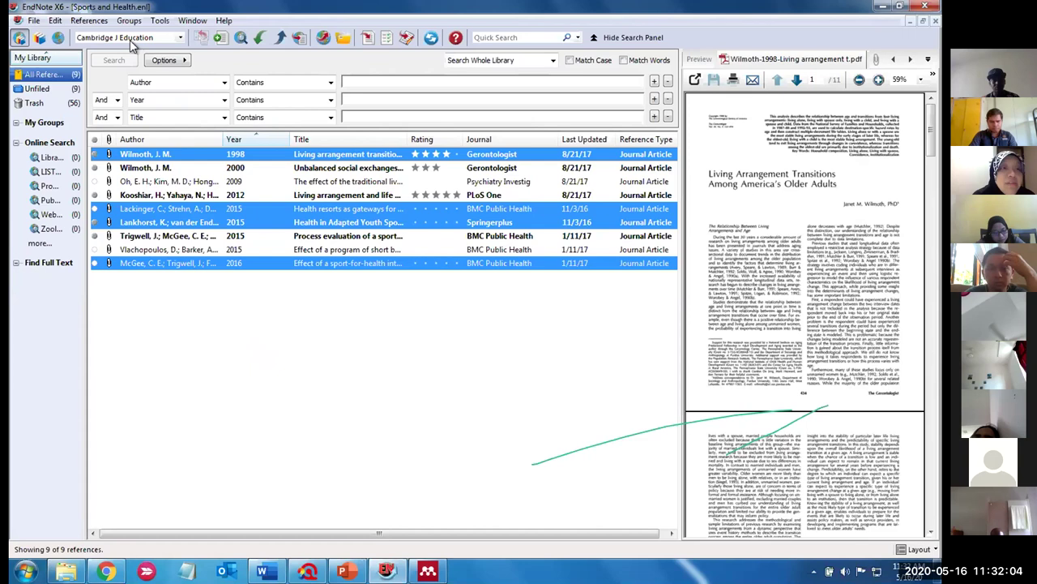
Start exporting the selected EndNote references and choose XML as the file type
{"action": "left_click", "coordinate": [159, 20]}
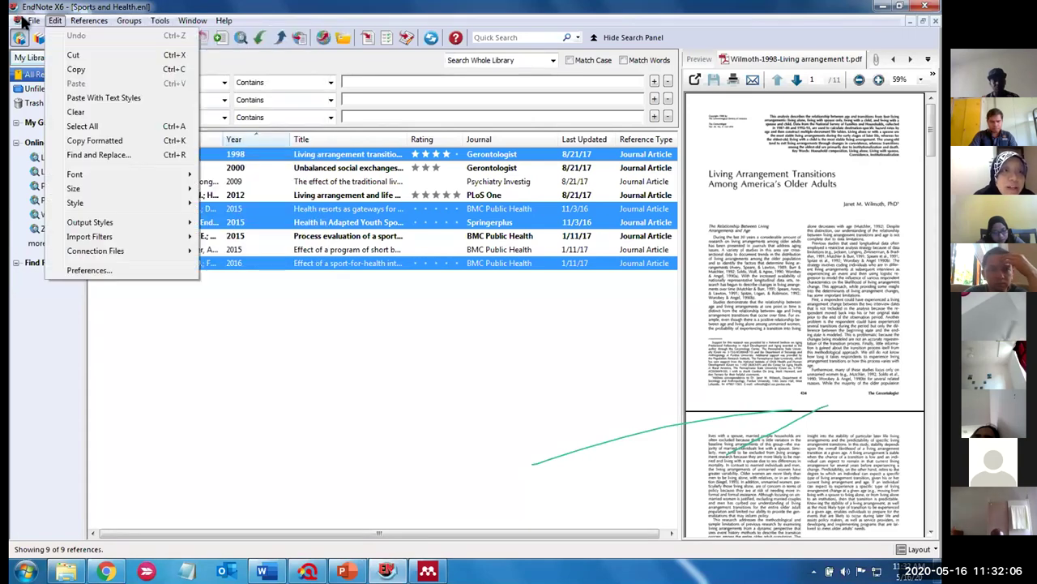
{"action": "mouse_move", "coordinate": [34, 20]}
{"action": "left_click", "coordinate": [57, 145]}
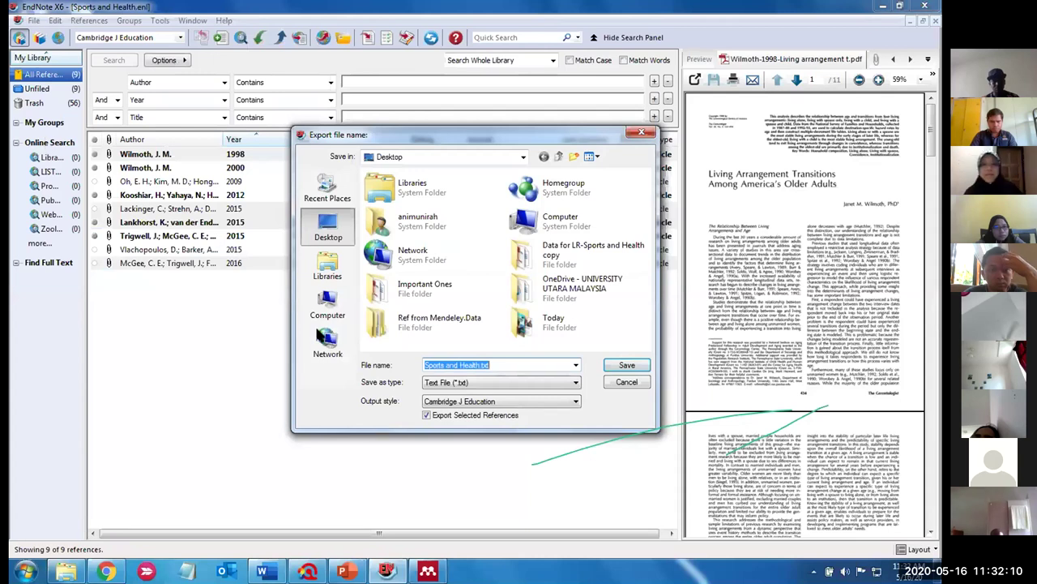
{"action": "left_click", "coordinate": [448, 385]}
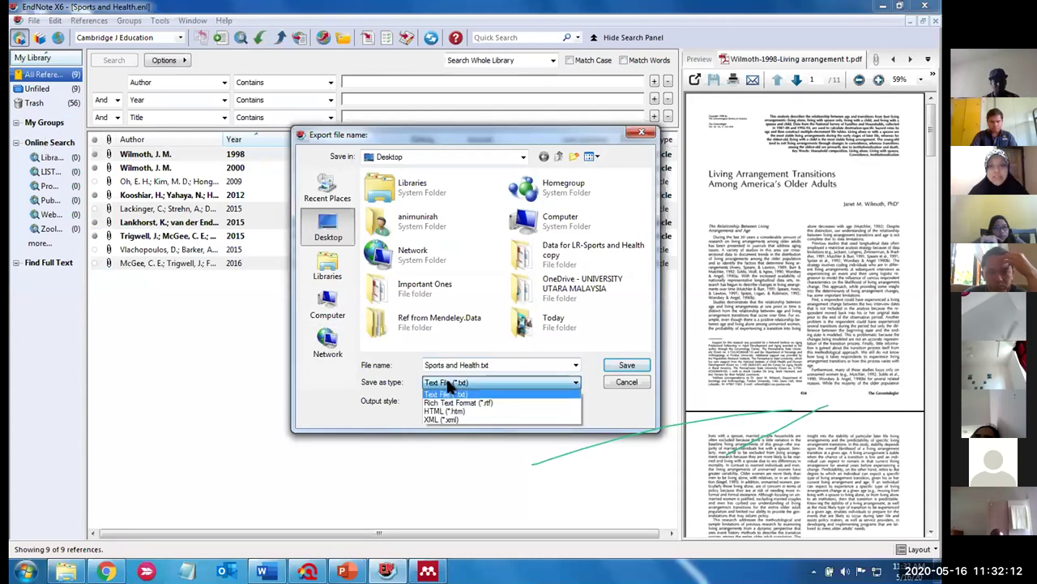
{"action": "left_click", "coordinate": [445, 419]}
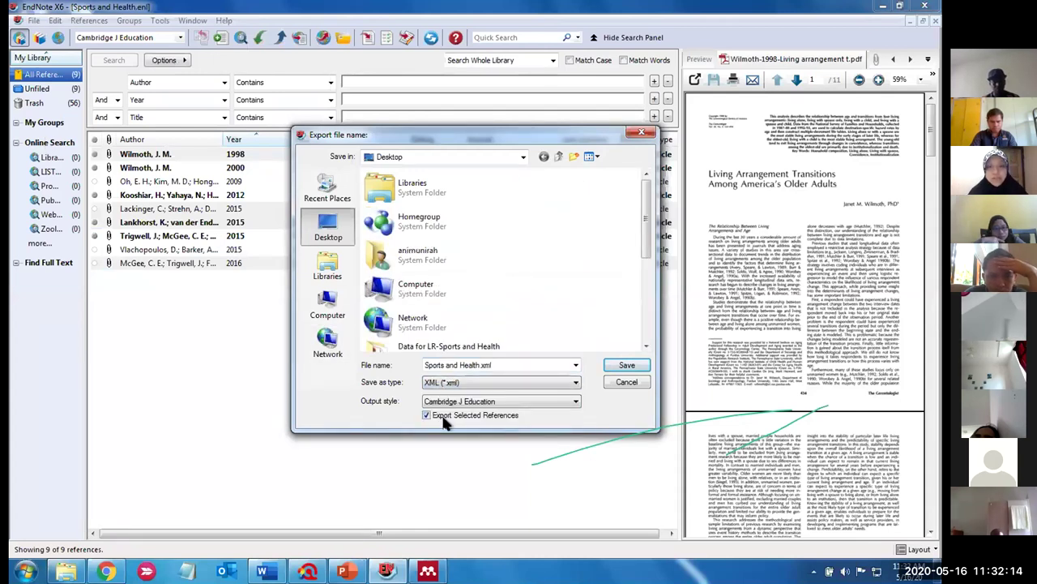
Name the export file Ref from EndNote.xml and save it on the Desktop
{"action": "double_click", "coordinate": [479, 365]}
{"action": "left_click", "coordinate": [478, 364]}
{"action": "key", "text": "BackSpace"}
{"action": "key", "text": "BackSpace"}
{"action": "key", "text": "BackSpace"}
{"action": "key", "text": "BackSpace"}
{"action": "key", "text": "BackSpace"}
{"action": "key", "text": "BackSpace"}
{"action": "key", "text": "BackSpace"}
{"action": "key", "text": "BackSpace"}
{"action": "key", "text": "BackSpace"}
{"action": "key", "text": "BackSpace"}
{"action": "key", "text": "BackSpace"}
{"action": "key", "text": "BackSpace"}
{"action": "key", "text": "BackSpace"}
{"action": "key", "text": "BackSpace"}
{"action": "key", "text": "BackSpace"}
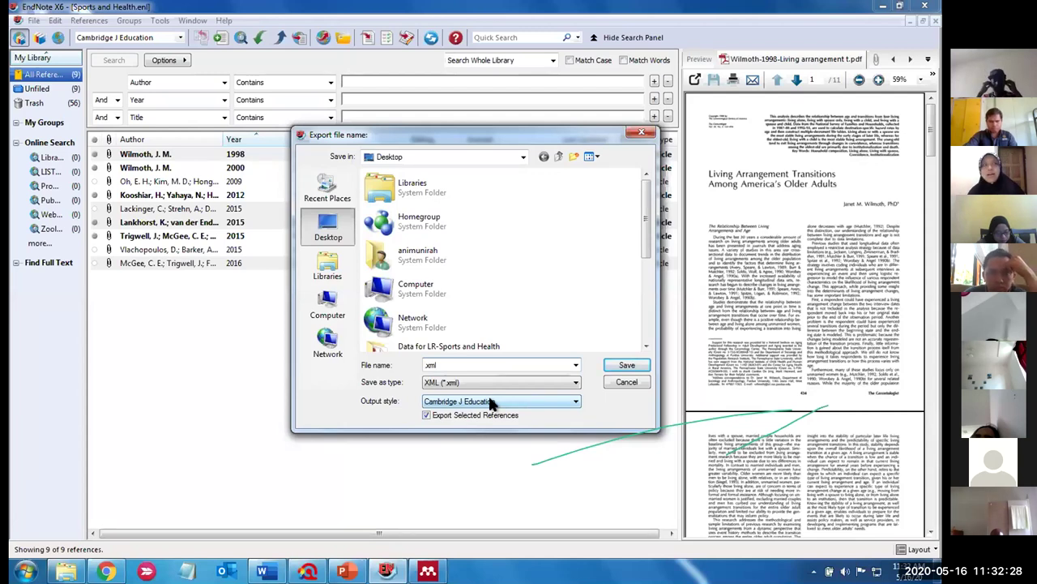
{"action": "type", "text": "Ref"}
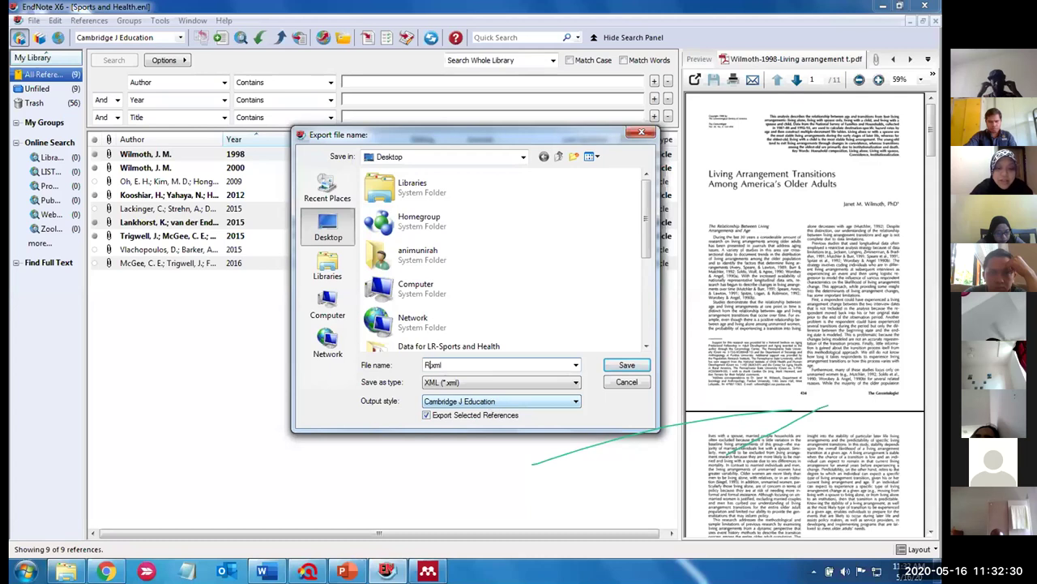
{"action": "type", "text": " from"}
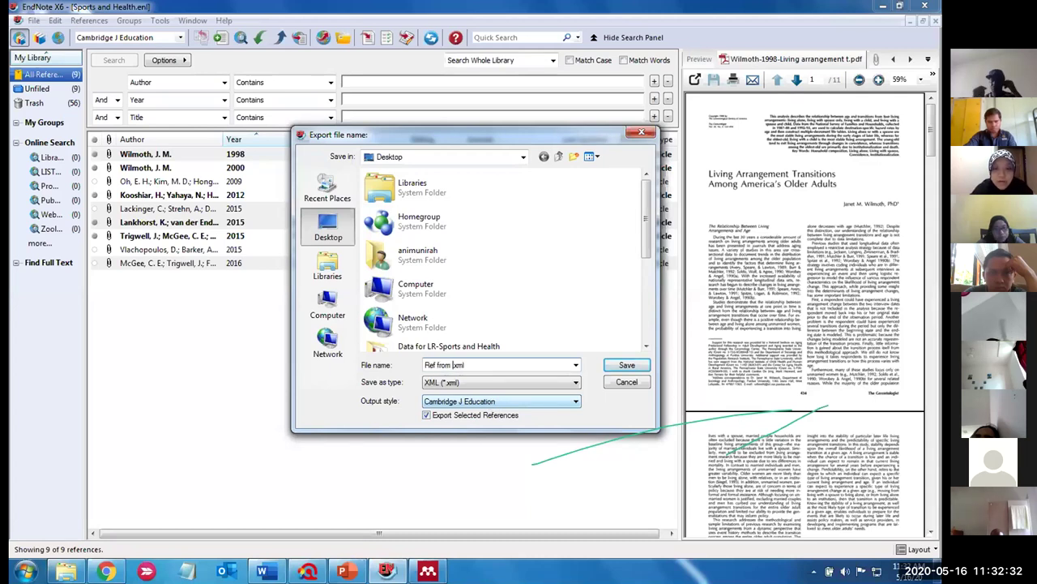
{"action": "type", "text": " EndNote"}
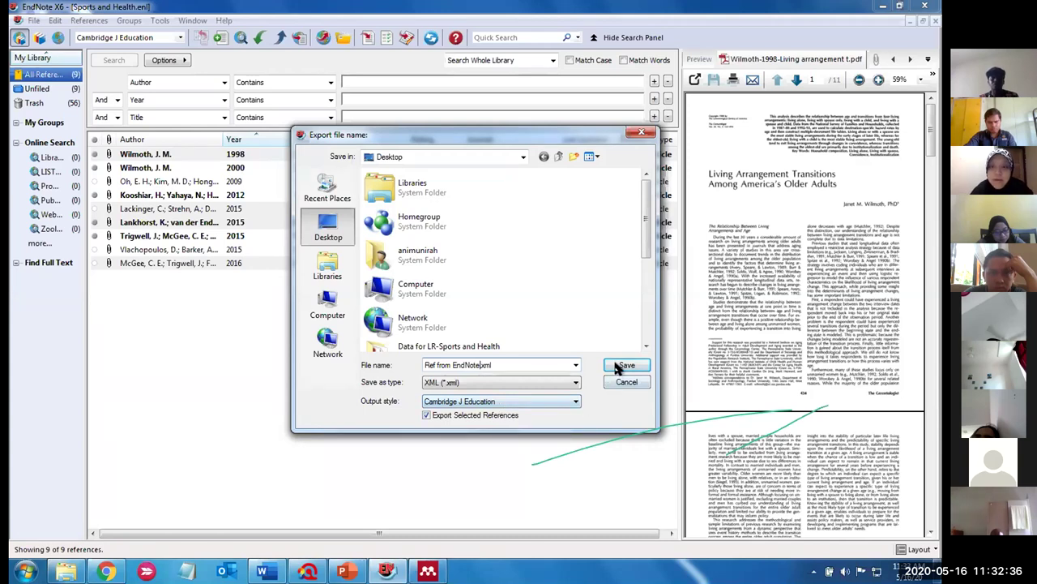
{"action": "left_click", "coordinate": [618, 364]}
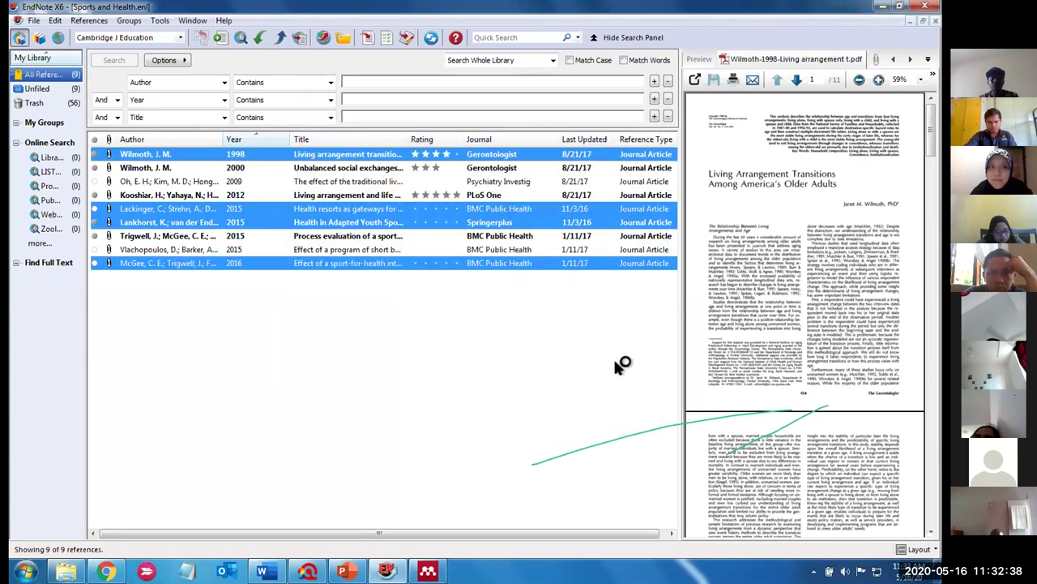
Show the Windows desktop and move the Ref from EndNote.xml file beside Ref from Mendeley.xml
{"action": "left_click", "coordinate": [939, 571]}
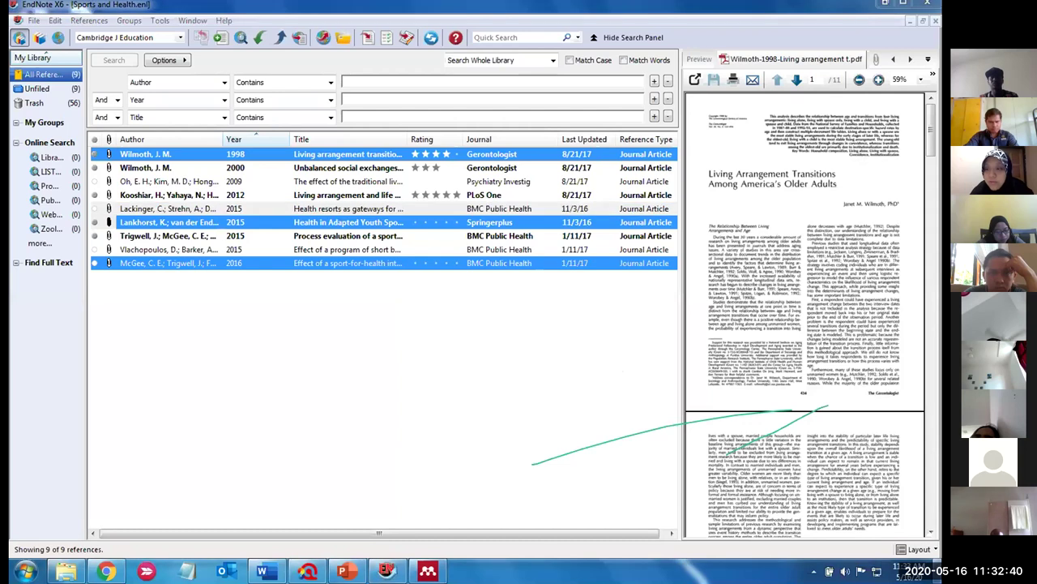
{"action": "left_click_drag", "start_coordinate": [31, 514], "coordinate": [320, 198]}
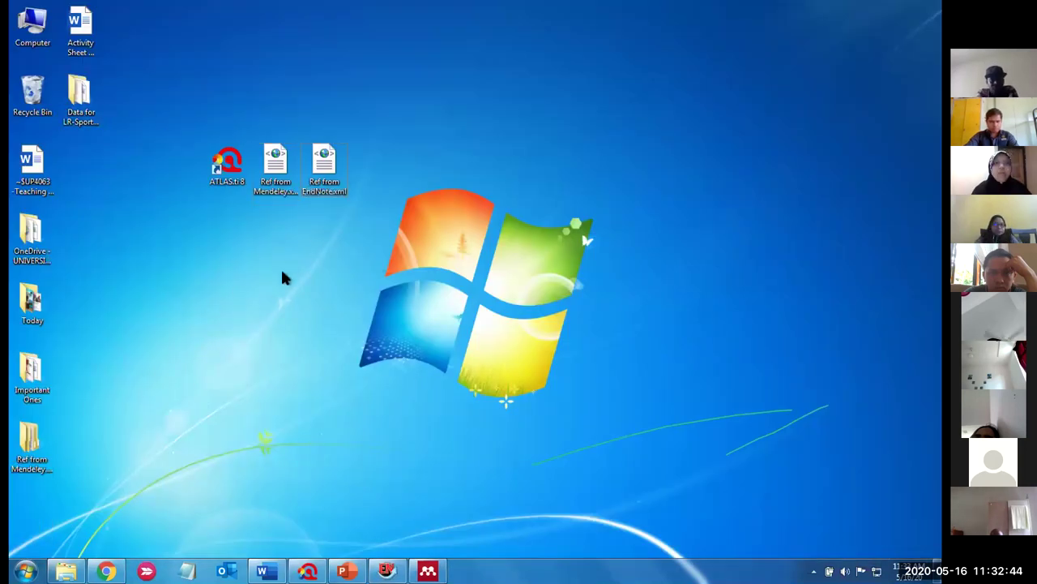
{"action": "left_click", "coordinate": [275, 162]}
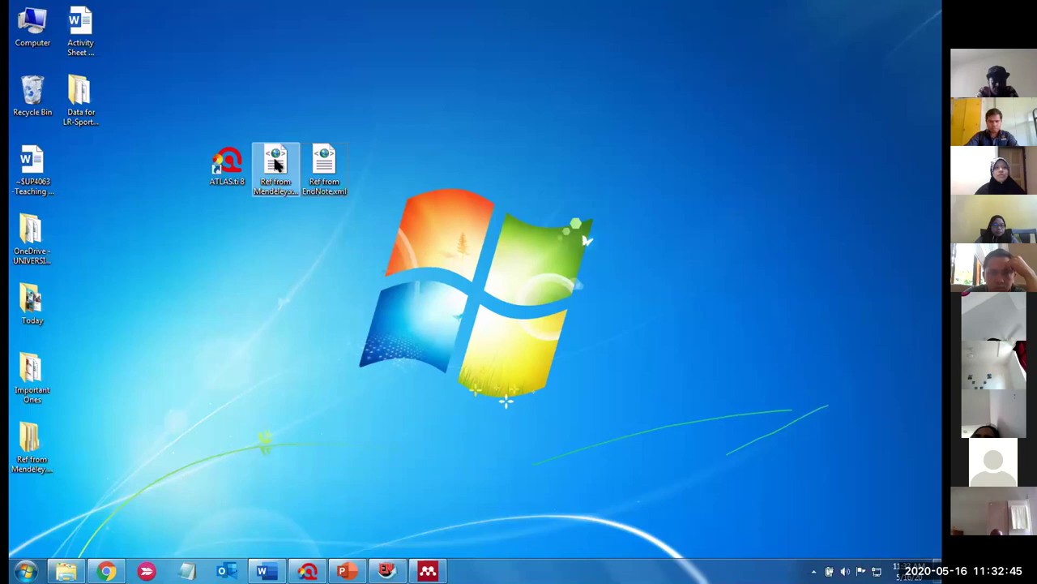
{"action": "left_click", "coordinate": [318, 194]}
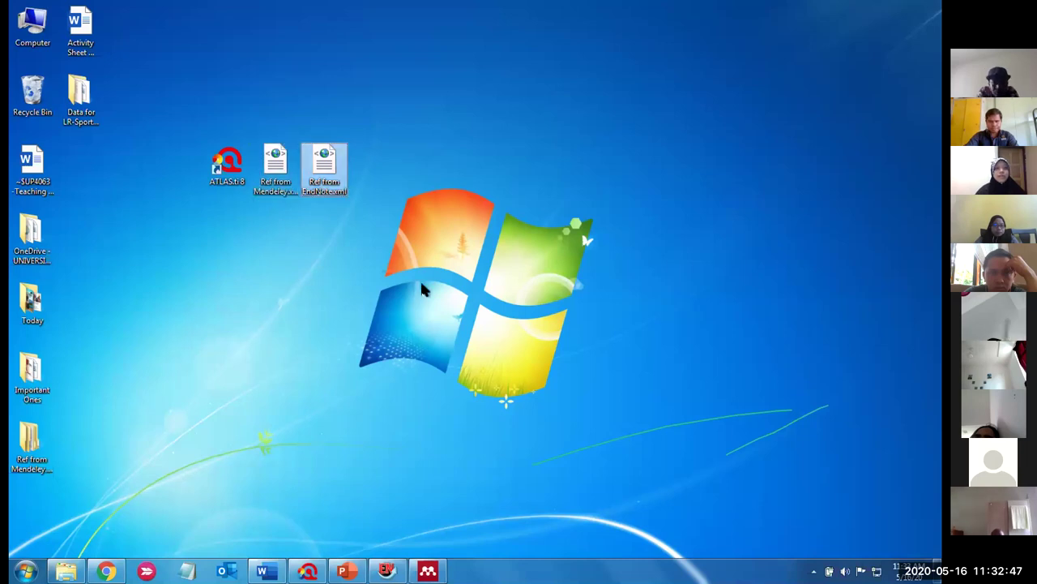
{"action": "left_click", "coordinate": [248, 341]}
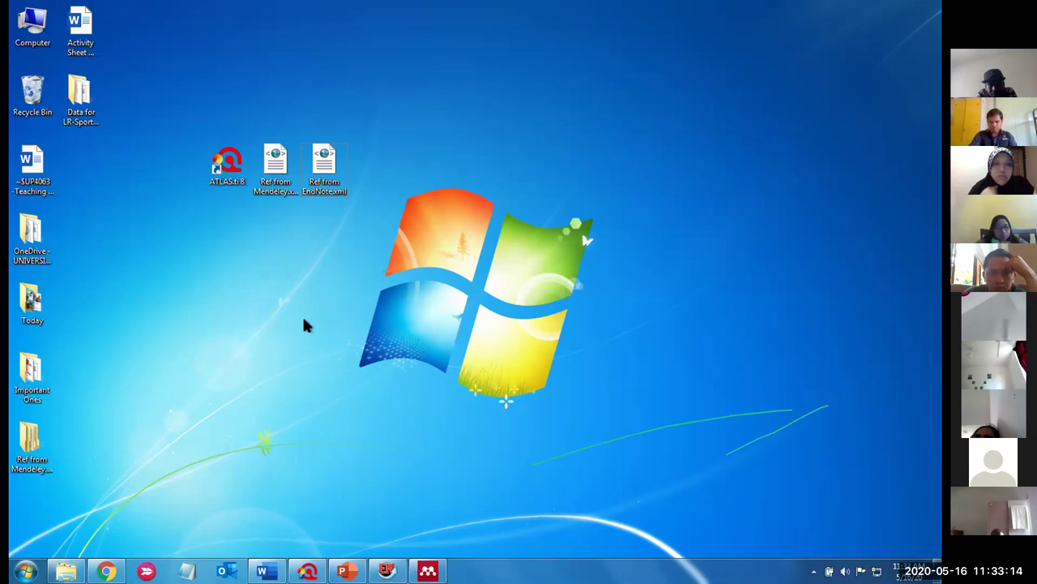
Switch to Activity Sheet LR.docx in Word and review the Mendeley/EndNote export and ATLAS.ti import instructions for activity 5
{"action": "mouse_move", "coordinate": [308, 570]}
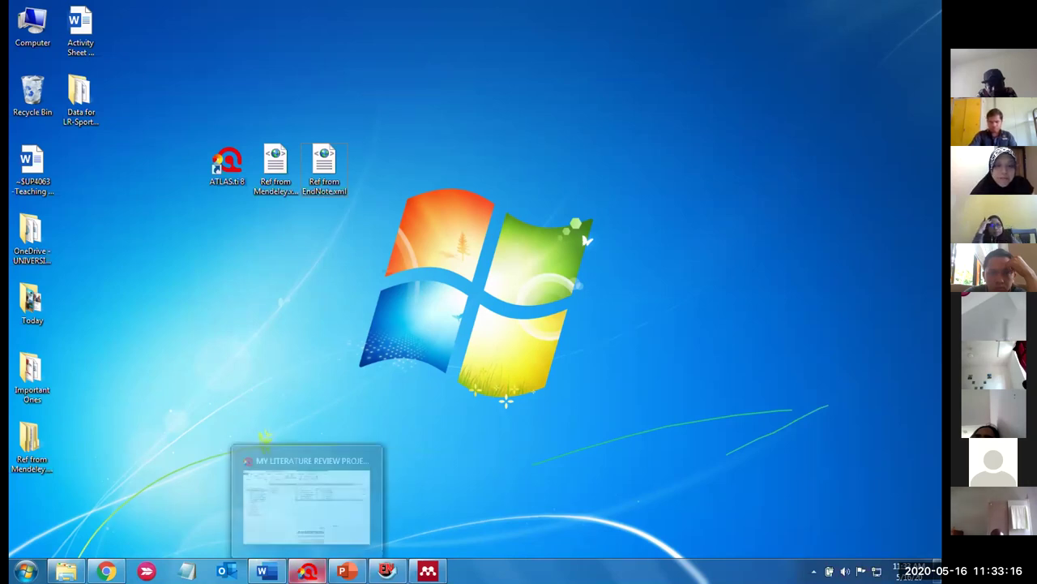
{"action": "left_click", "coordinate": [304, 527]}
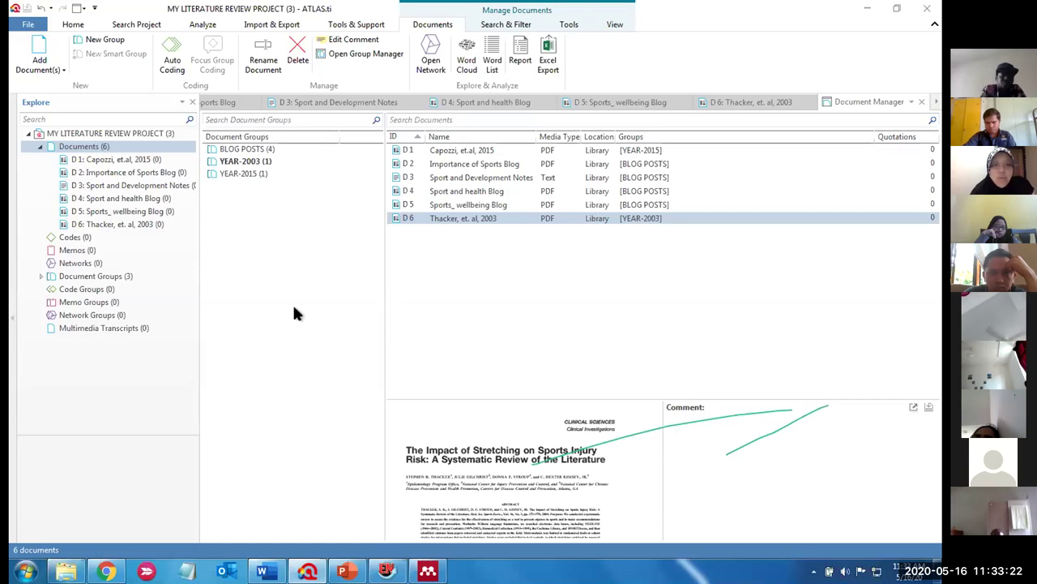
{"action": "mouse_move", "coordinate": [261, 562]}
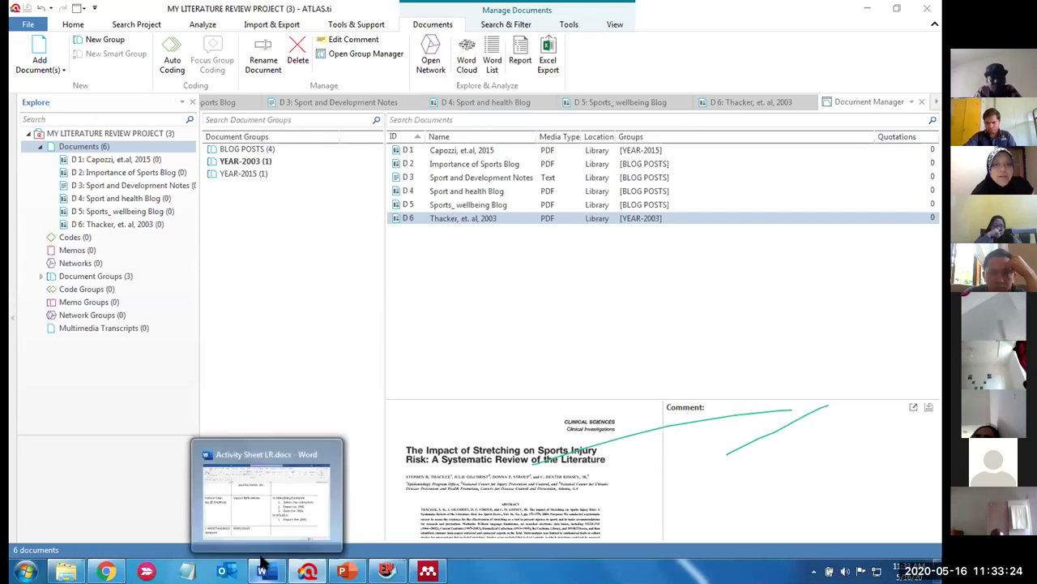
{"action": "left_click", "coordinate": [258, 508]}
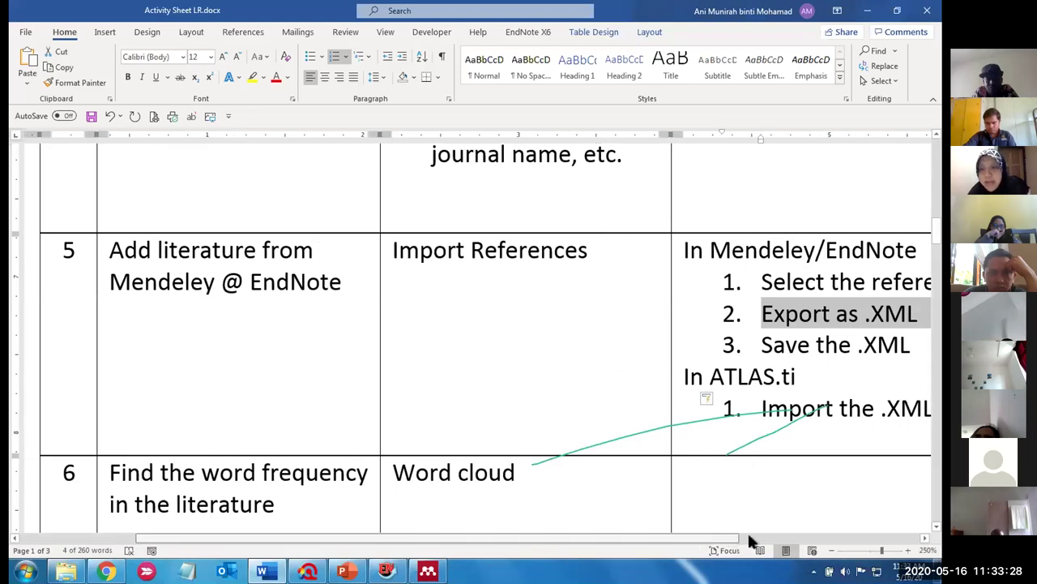
{"action": "scroll", "coordinate": [748, 535], "scroll_direction": "right", "scroll_amount": 3}
{"action": "left_click", "coordinate": [689, 282]}
{"action": "left_click_drag", "start_coordinate": [653, 288], "coordinate": [839, 286]}
{"action": "left_click", "coordinate": [617, 314]}
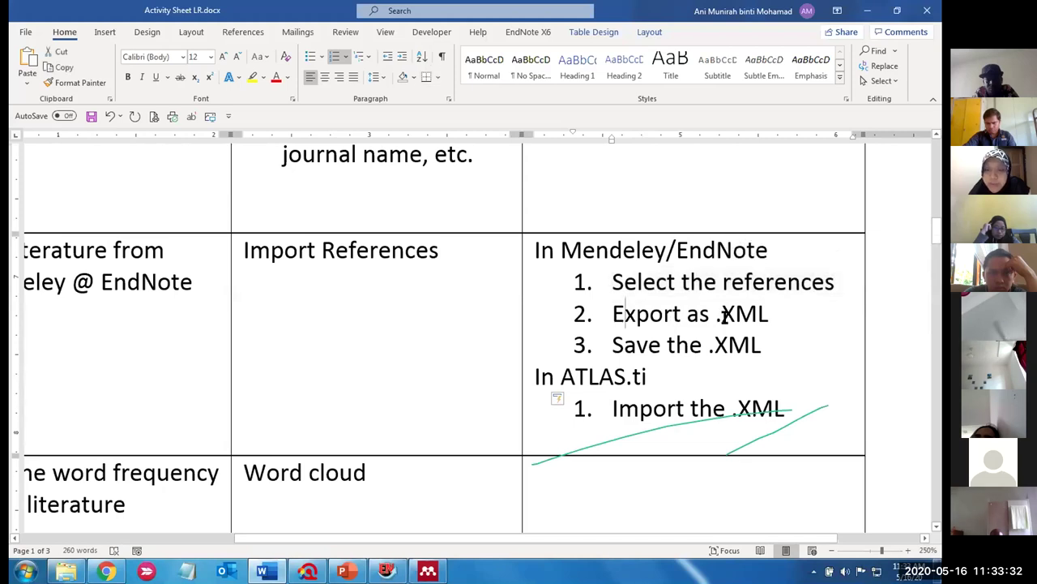
{"action": "triple_click", "coordinate": [727, 315]}
{"action": "left_click_drag", "start_coordinate": [770, 344], "coordinate": [630, 347]}
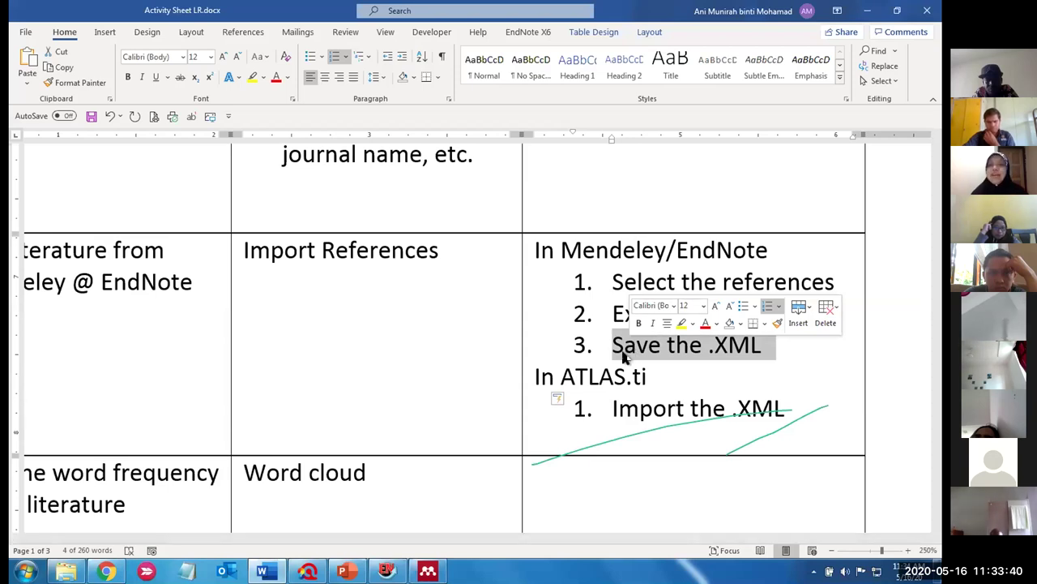
{"action": "left_click", "coordinate": [620, 411]}
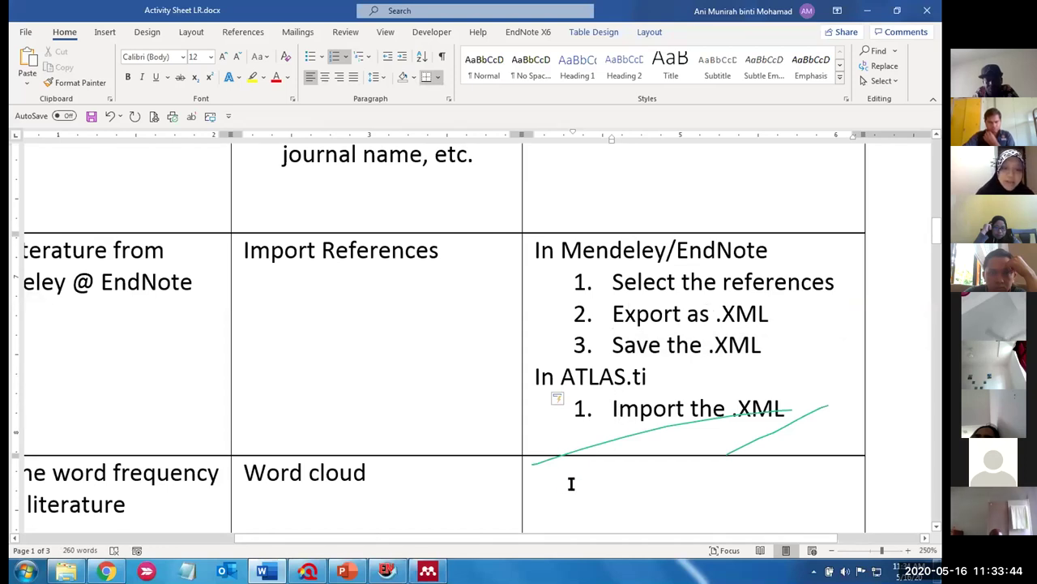
Switch to ATLAS.ti, start a Reference Manager import and choose Ref from Mendeley.xml on the Desktop as the source file
{"action": "mouse_move", "coordinate": [307, 572]}
{"action": "left_click", "coordinate": [316, 518]}
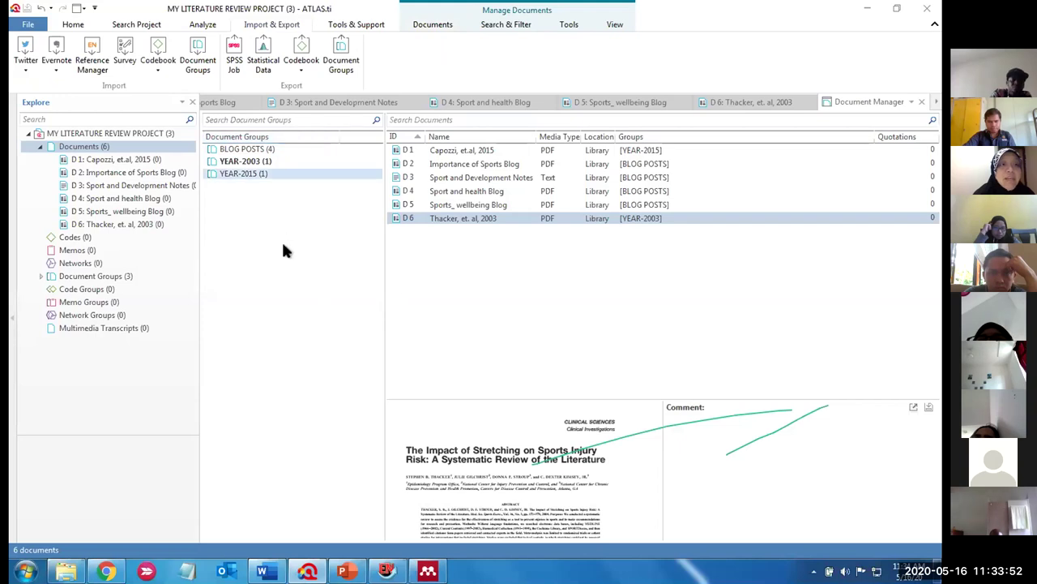
{"action": "left_click", "coordinate": [87, 63]}
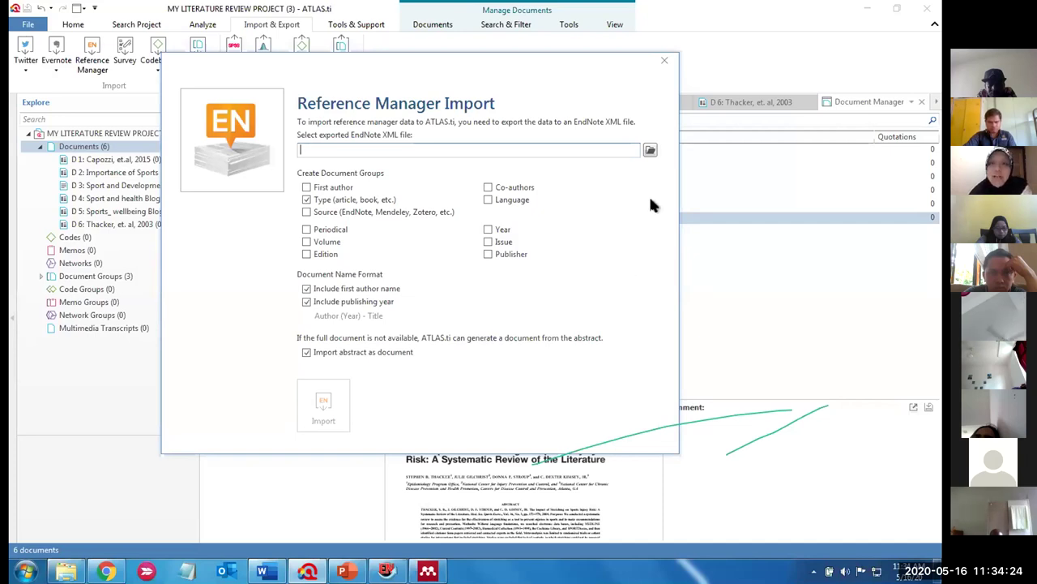
{"action": "left_click", "coordinate": [650, 151]}
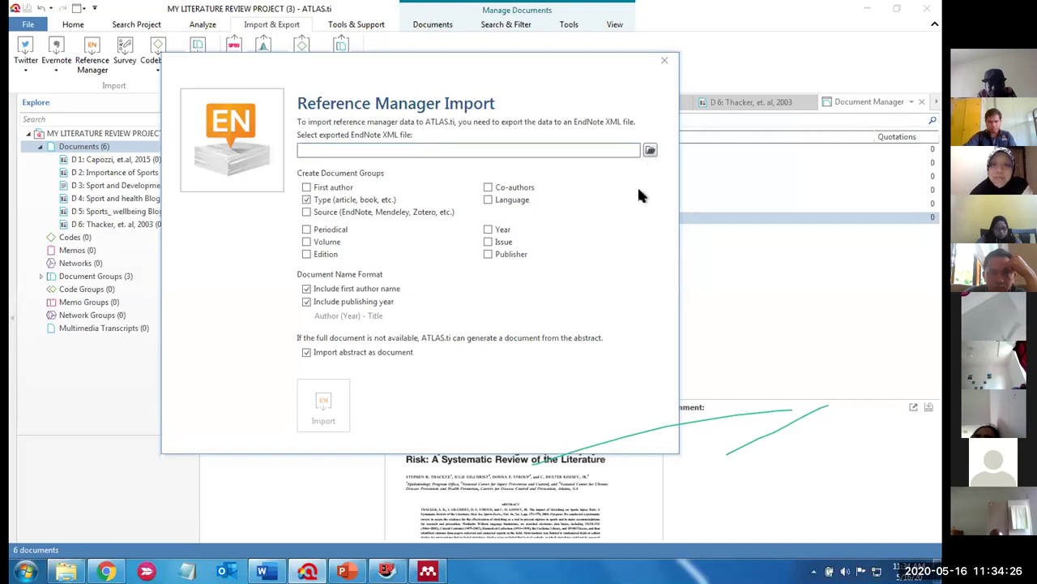
{"action": "left_click", "coordinate": [649, 150]}
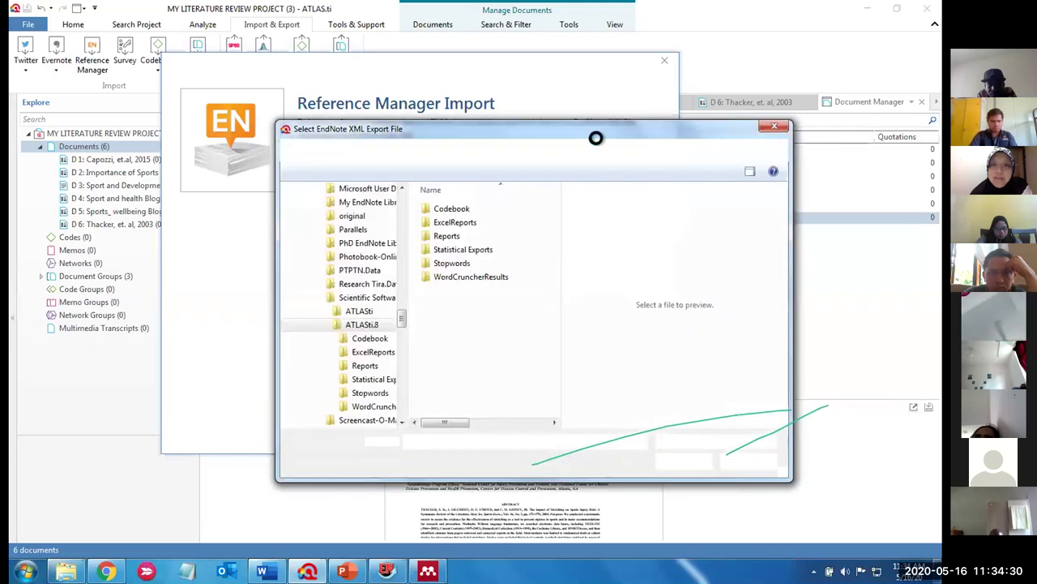
{"action": "left_click_drag", "start_coordinate": [568, 126], "coordinate": [533, 28]}
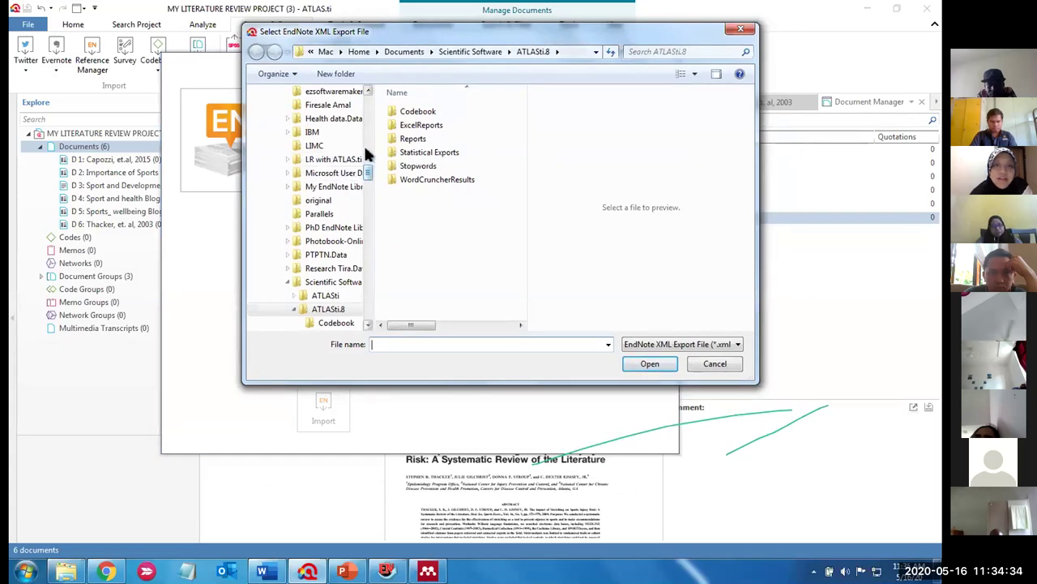
{"action": "scroll", "coordinate": [340, 202], "scroll_direction": "up", "scroll_amount": 10}
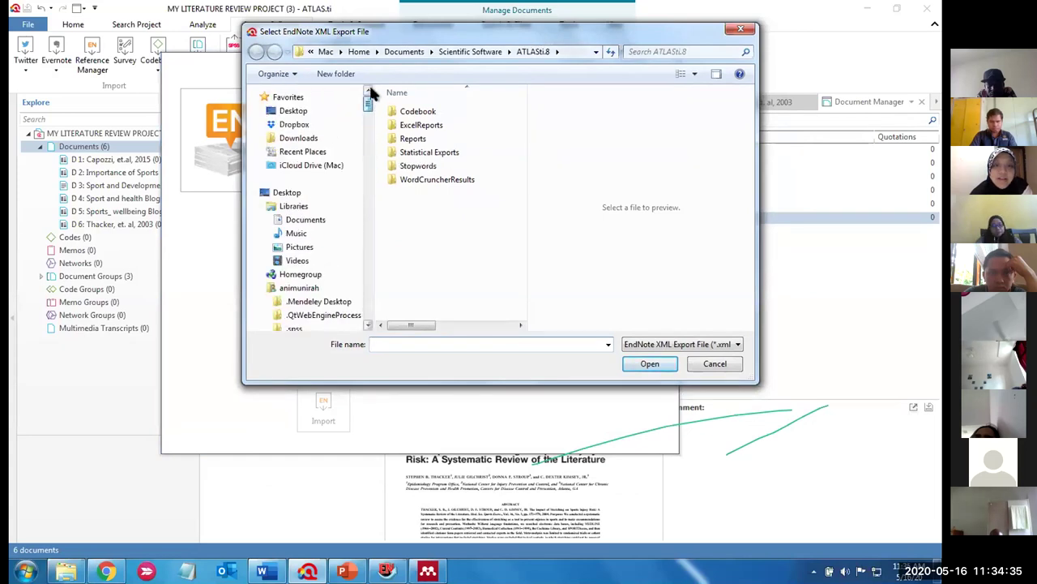
{"action": "left_click", "coordinate": [291, 111]}
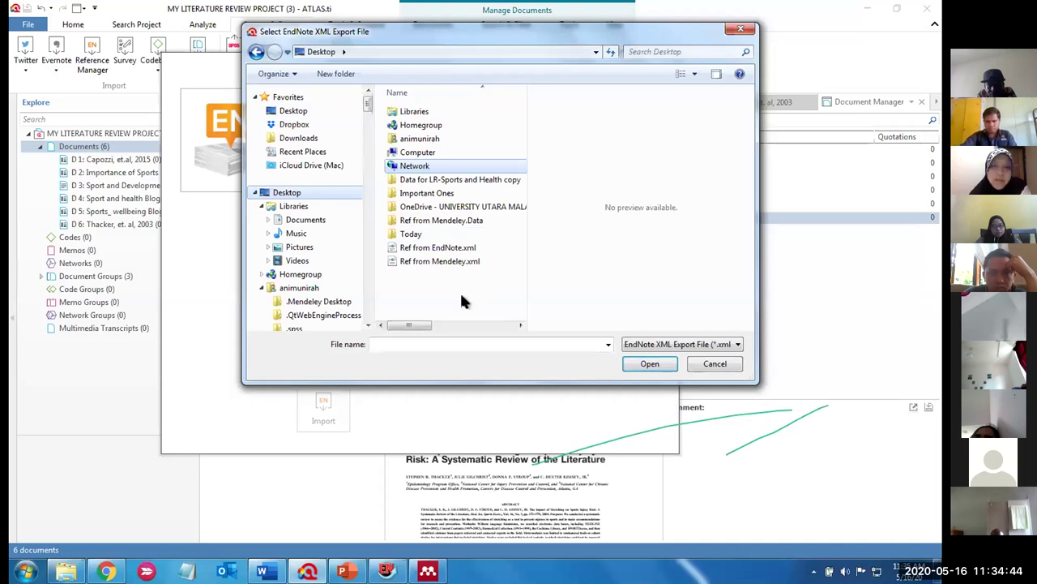
{"action": "left_click", "coordinate": [454, 262]}
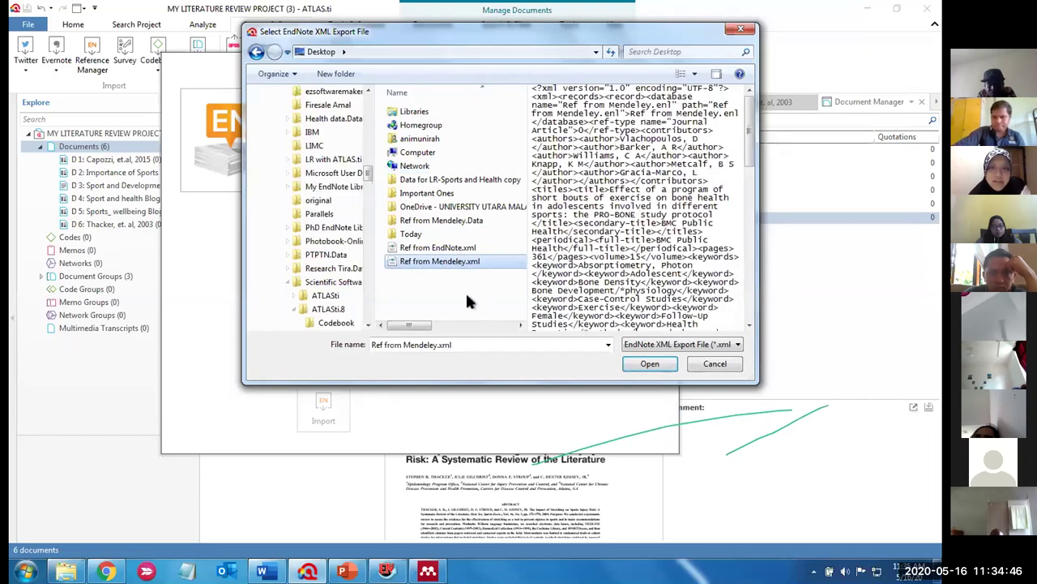
{"action": "left_click", "coordinate": [646, 364]}
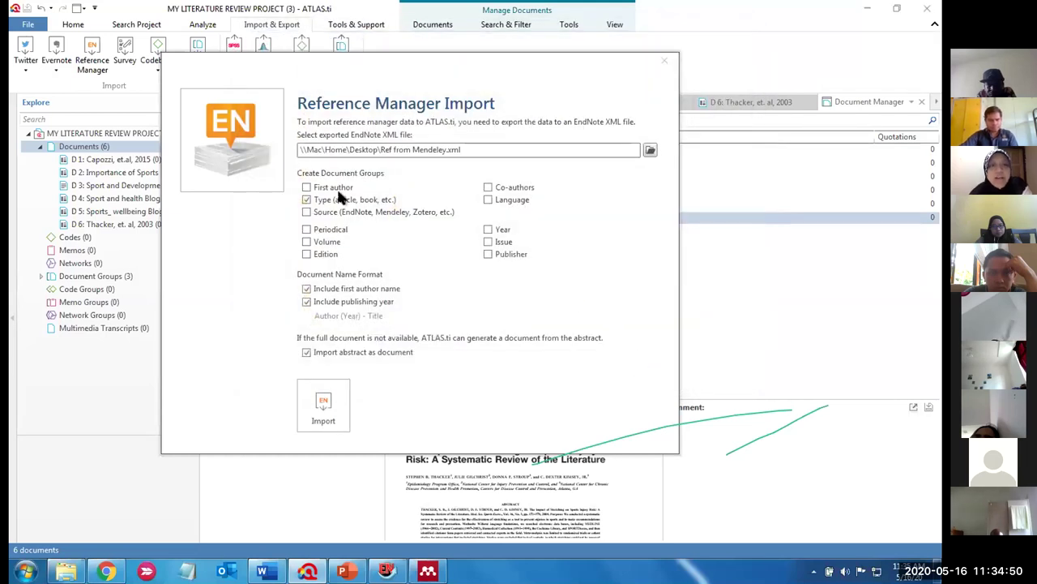
Create document groups by Periodical and Year instead of Type, keep first author and publishing year in document names, and import the references
{"action": "left_click", "coordinate": [306, 199]}
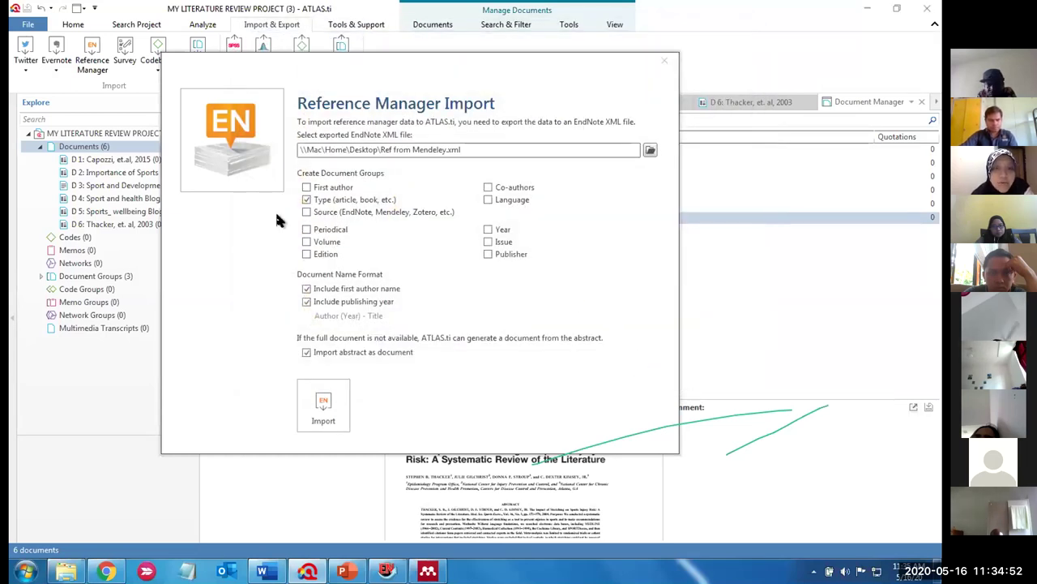
{"action": "left_click", "coordinate": [307, 203]}
{"action": "left_click", "coordinate": [307, 230]}
{"action": "left_click", "coordinate": [490, 229]}
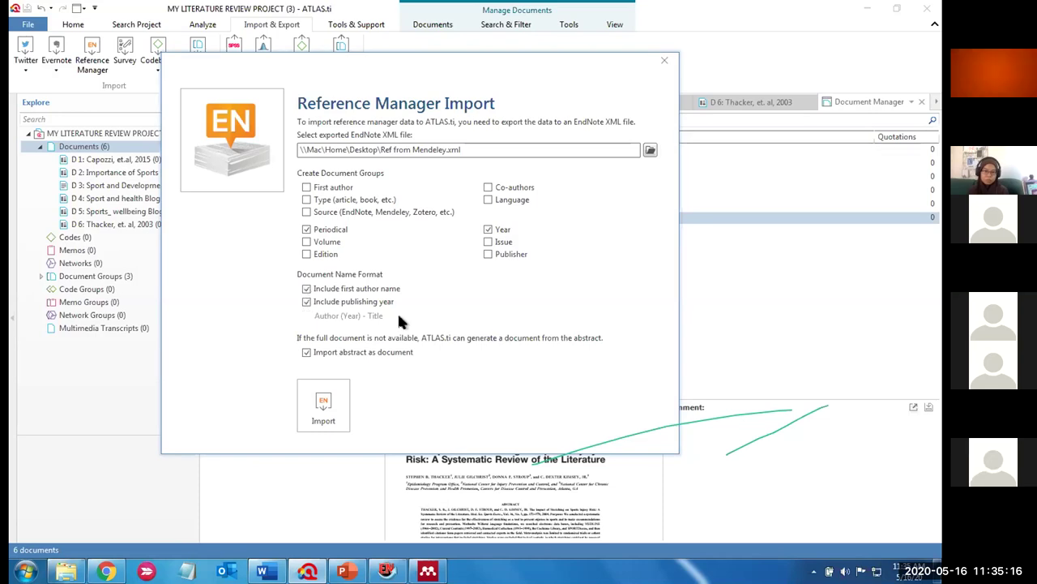
{"action": "left_click", "coordinate": [306, 302]}
{"action": "left_click", "coordinate": [307, 289]}
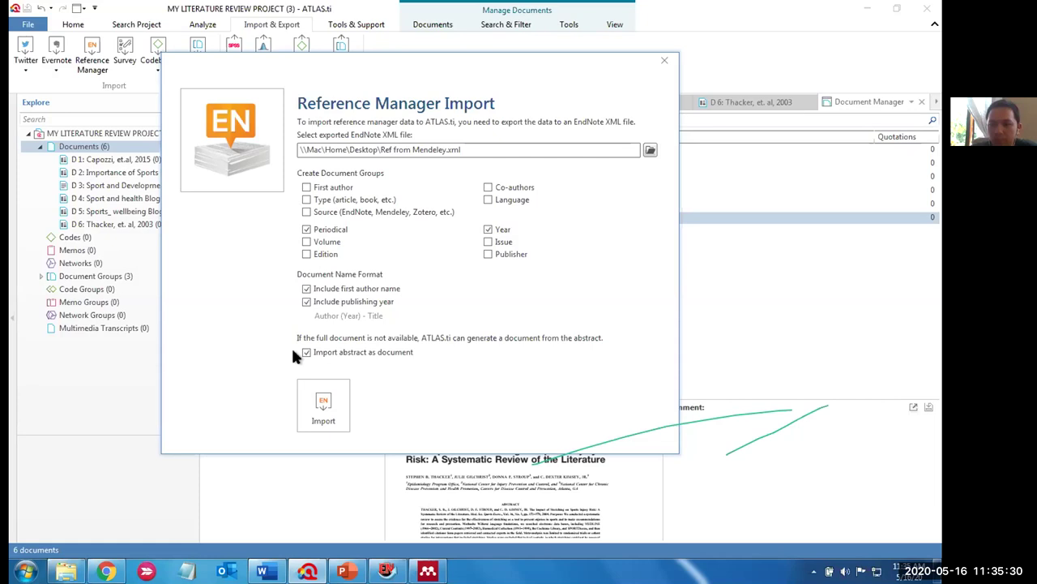
{"action": "left_click", "coordinate": [322, 404]}
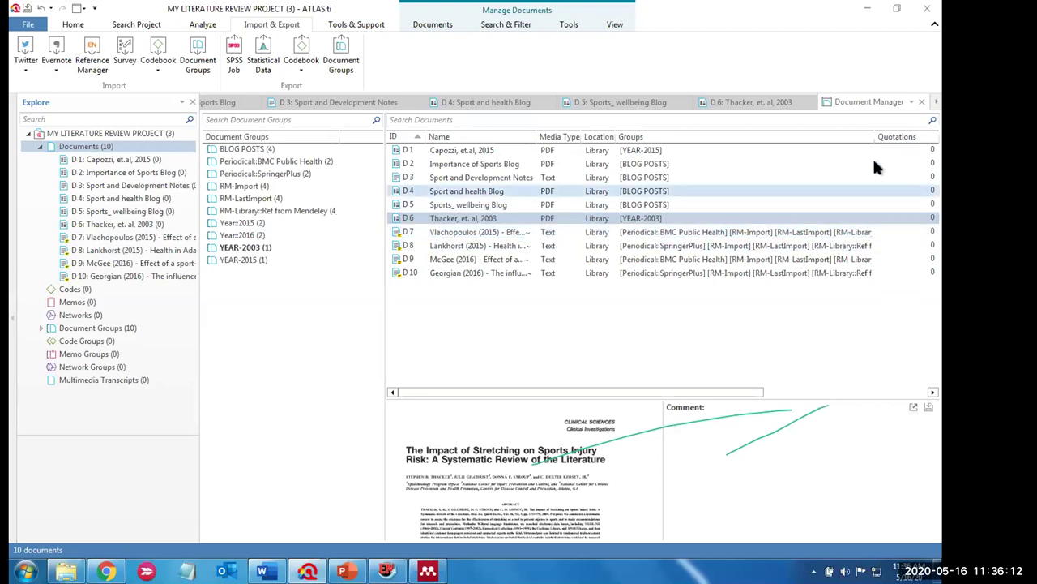
Widen the Groups column and examine the documents in the BMC Public Health, SpringerPlus, Year::2015 and Year::2016 groups
{"action": "left_click_drag", "start_coordinate": [874, 136], "coordinate": [918, 138]}
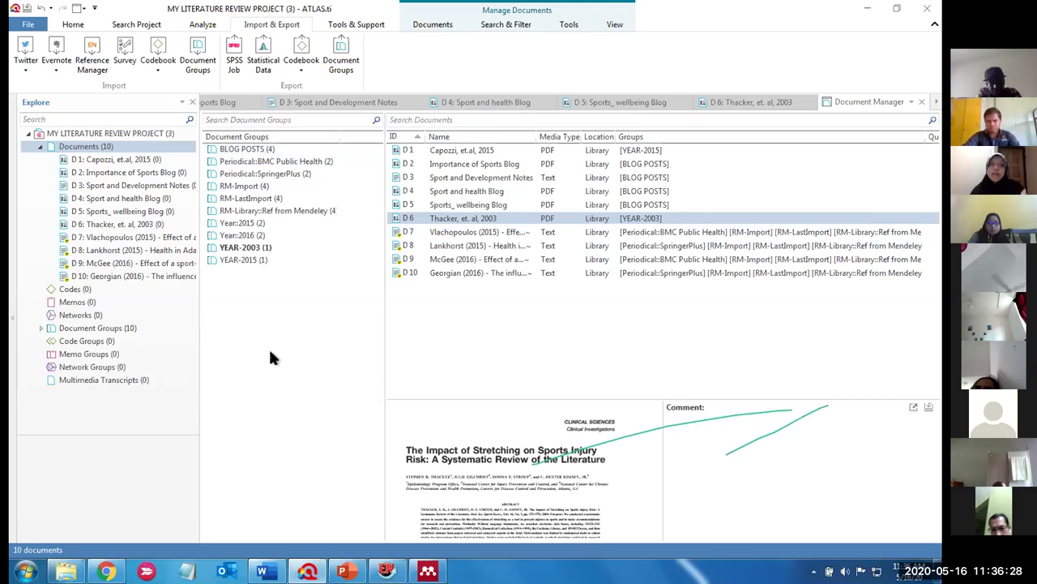
{"action": "left_click", "coordinate": [275, 162]}
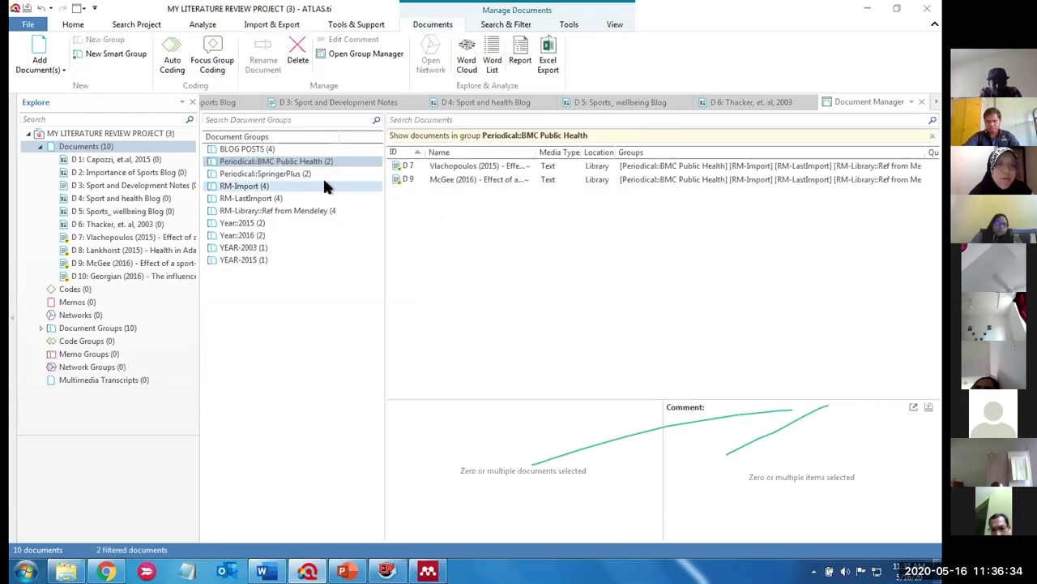
{"action": "left_click", "coordinate": [316, 175]}
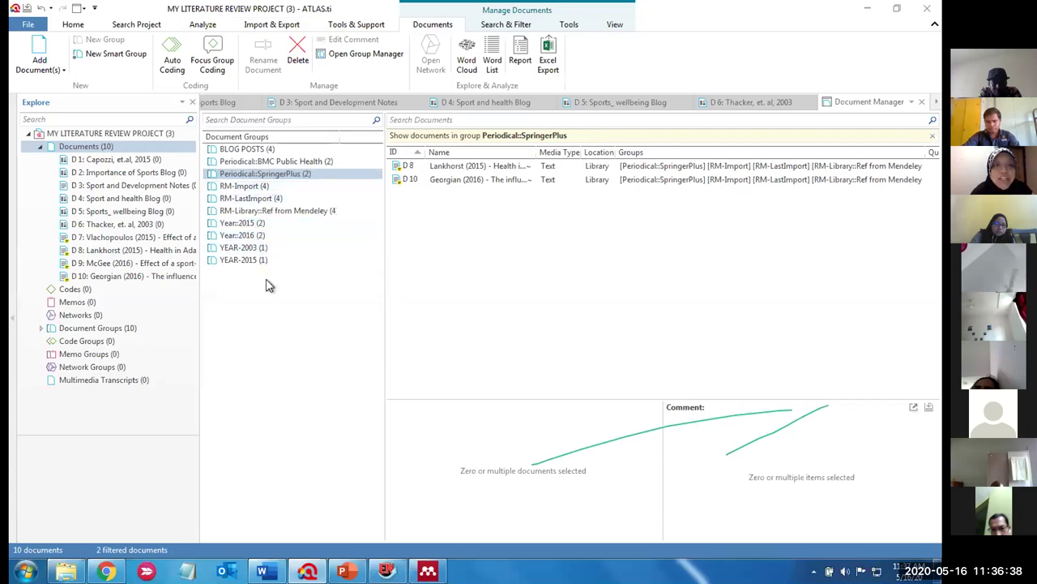
{"action": "left_click", "coordinate": [248, 225]}
{"action": "left_click", "coordinate": [257, 237]}
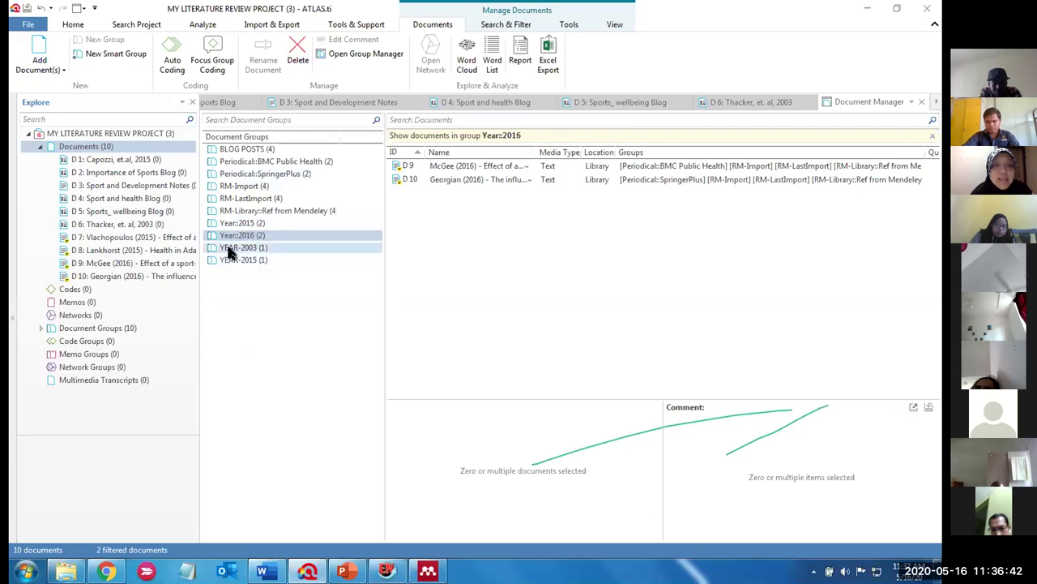
{"action": "left_click", "coordinate": [248, 305]}
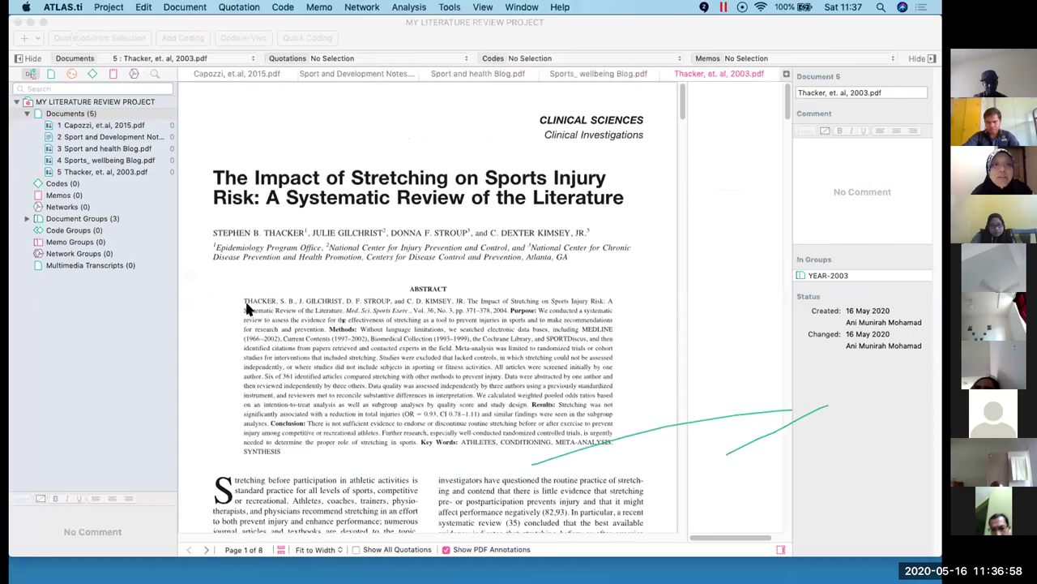
Switch to ATLAS.ti for Mac and import Ref from Mendeley.xml from the Desktop as reference manager data, with Periodical and Year groups
{"action": "left_click", "coordinate": [186, 8]}
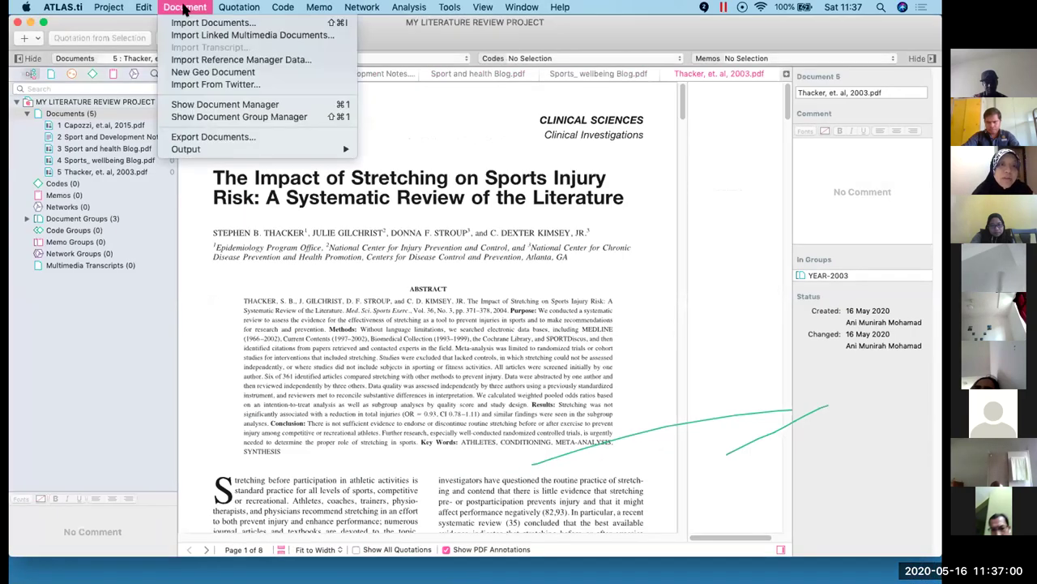
{"action": "left_click", "coordinate": [181, 61]}
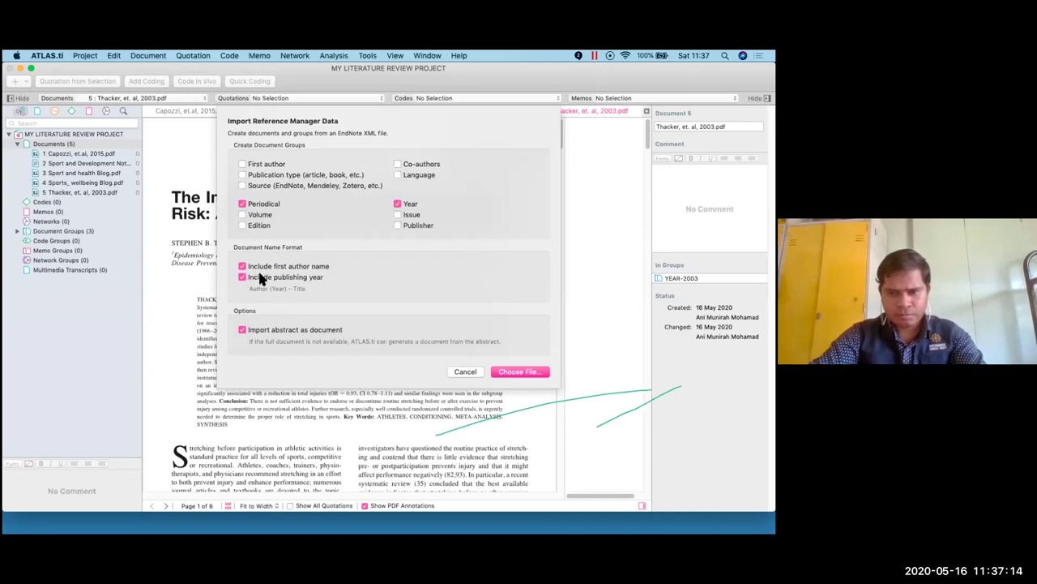
{"action": "left_click", "coordinate": [504, 374]}
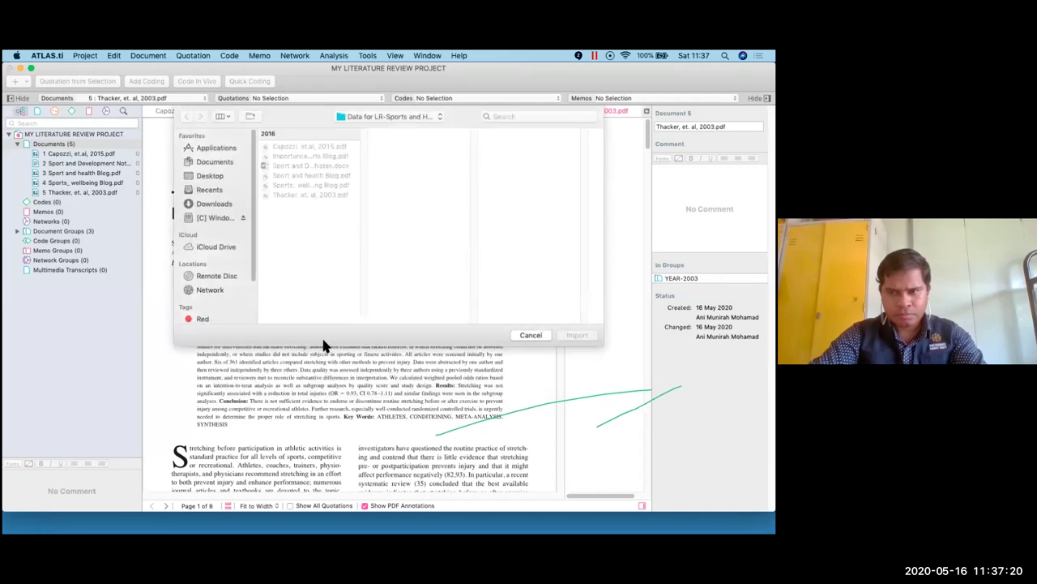
{"action": "left_click", "coordinate": [210, 178]}
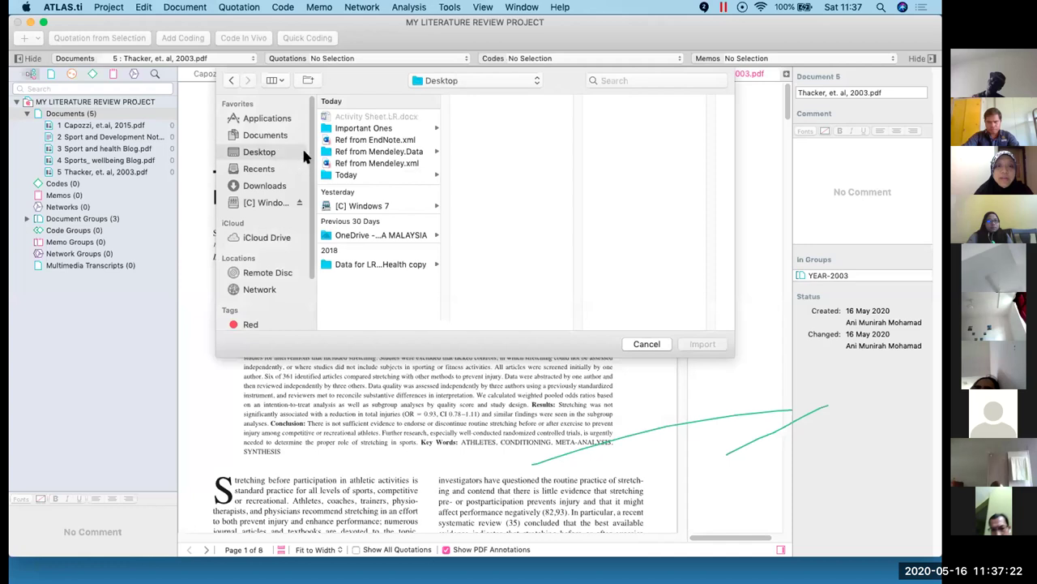
{"action": "left_click", "coordinate": [364, 164]}
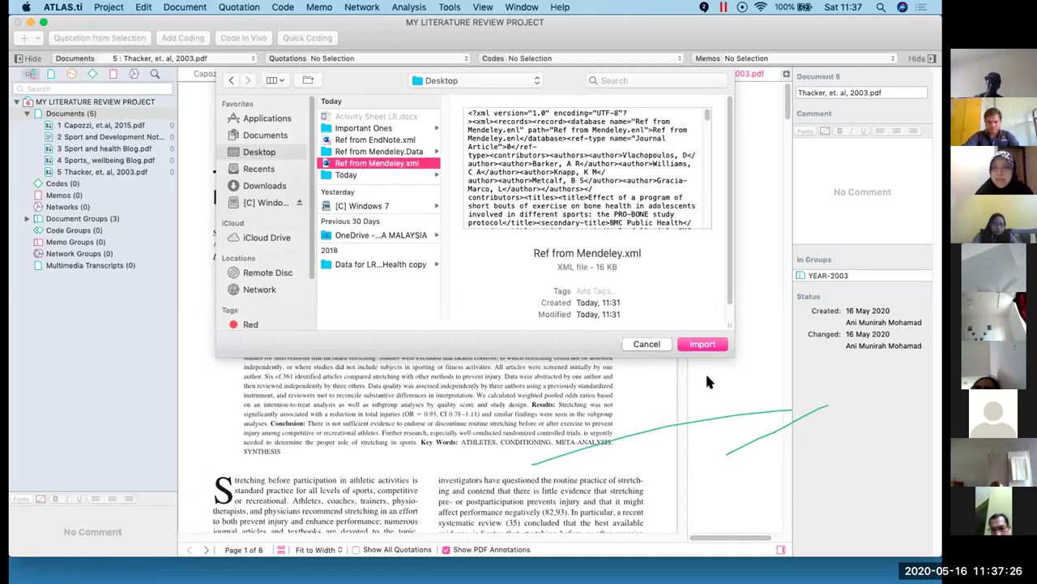
{"action": "left_click", "coordinate": [700, 347]}
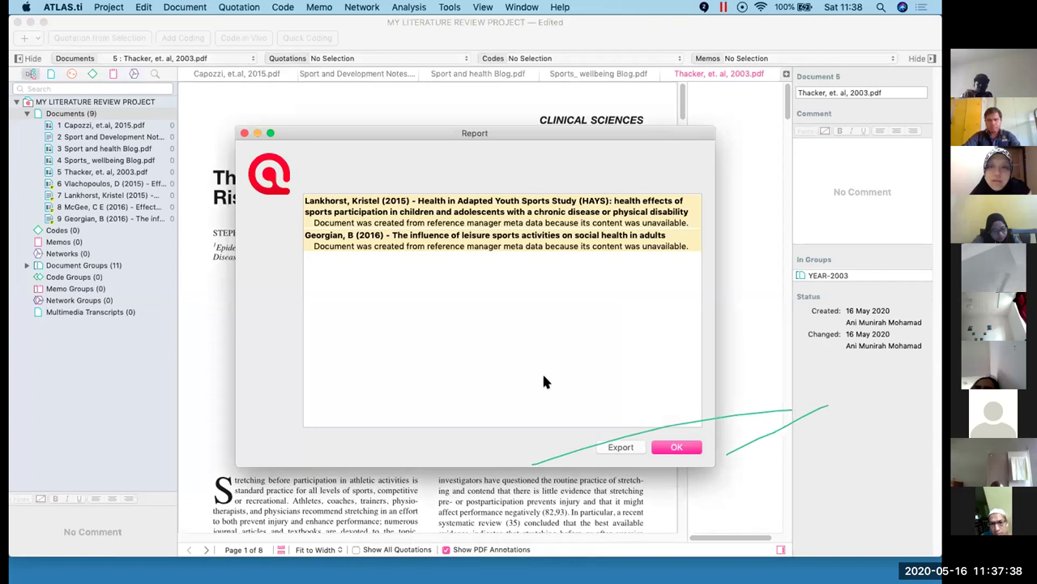
{"action": "left_click", "coordinate": [666, 448]}
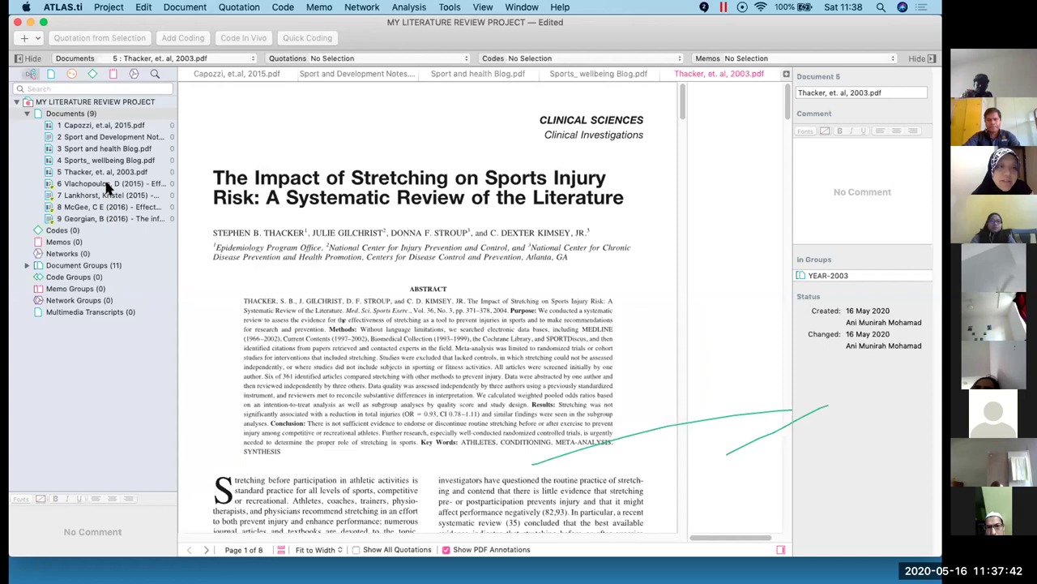
Open the imported reference documents 6 to 9 one after another and return to document 8, the SmokeFree Sports article
{"action": "left_click", "coordinate": [109, 185]}
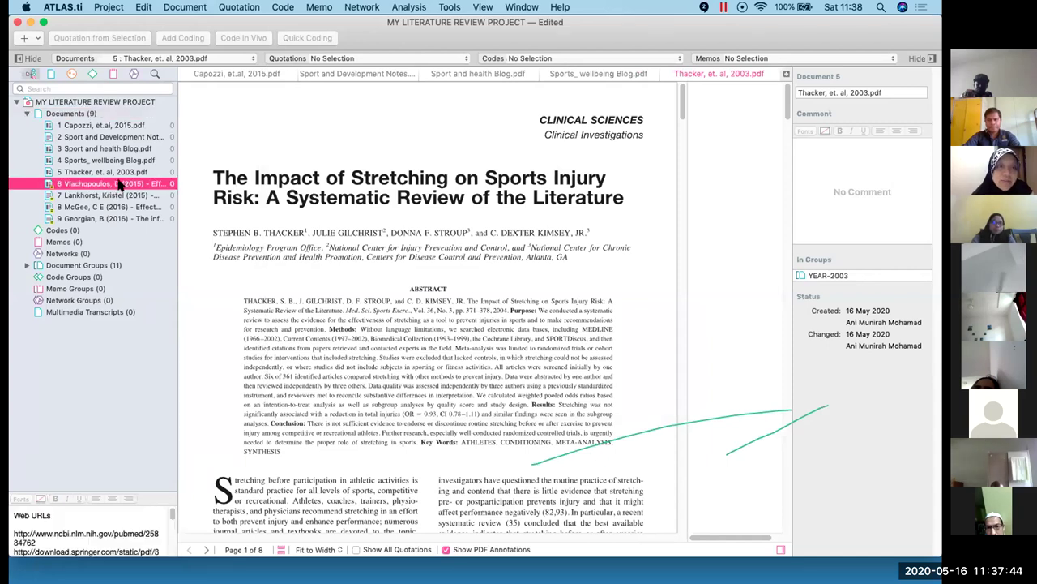
{"action": "left_click", "coordinate": [115, 194]}
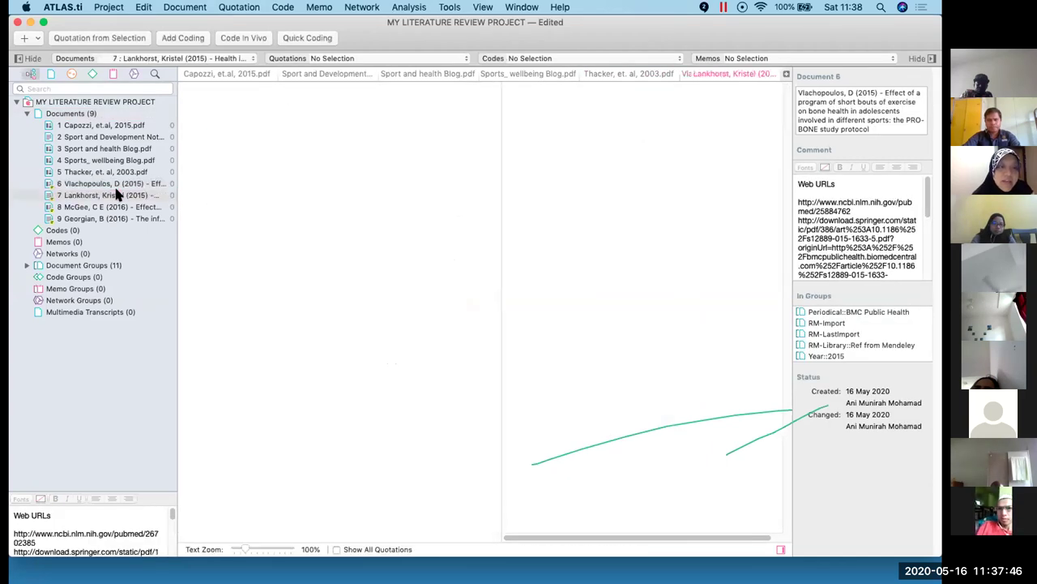
{"action": "left_click", "coordinate": [115, 207]}
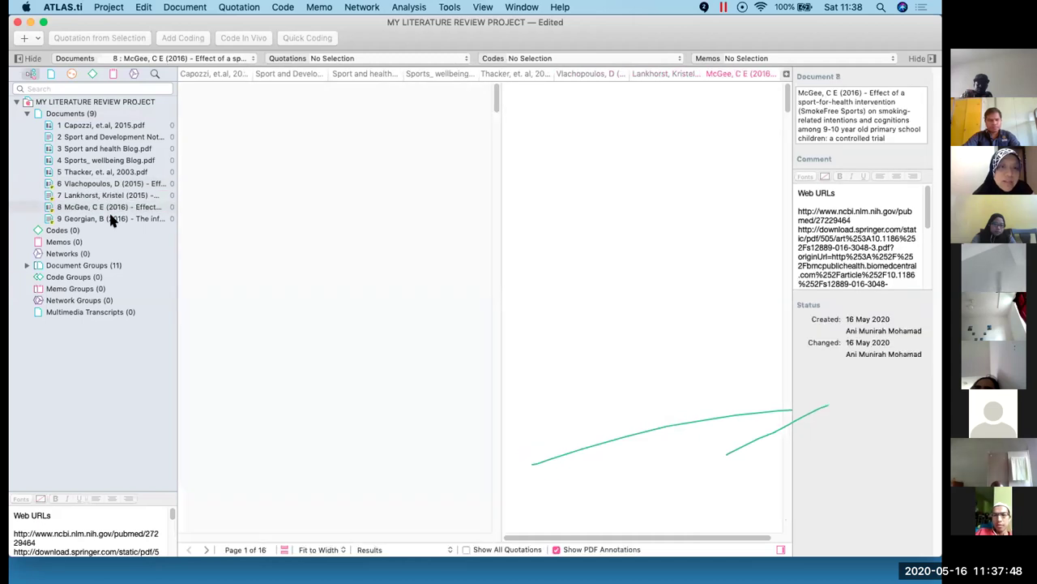
{"action": "left_click", "coordinate": [114, 218]}
{"action": "left_click", "coordinate": [115, 208]}
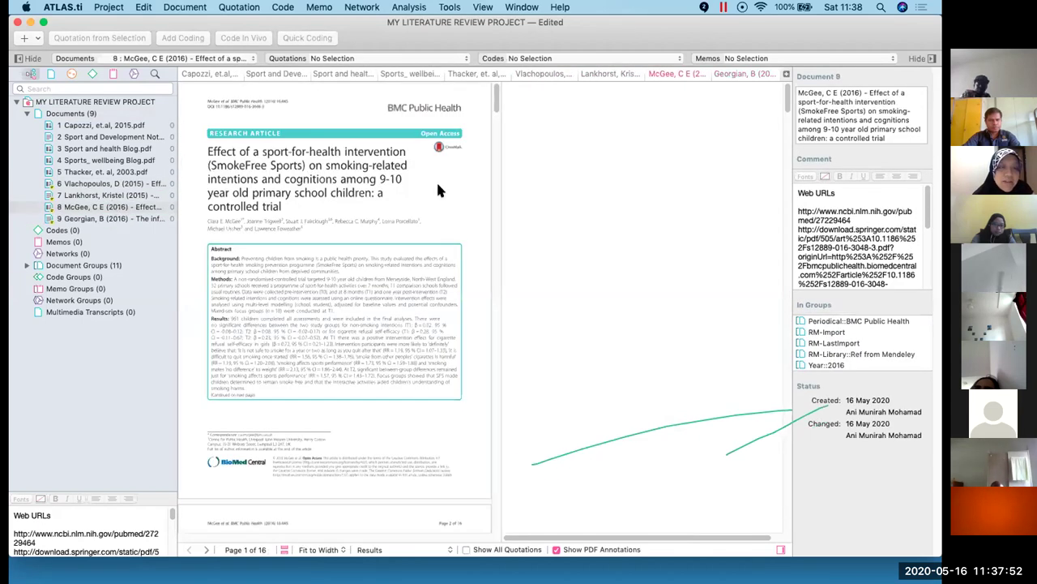
Widen the page area of document 8 and look through the article's first two pages
{"action": "left_click_drag", "start_coordinate": [498, 180], "coordinate": [639, 198]}
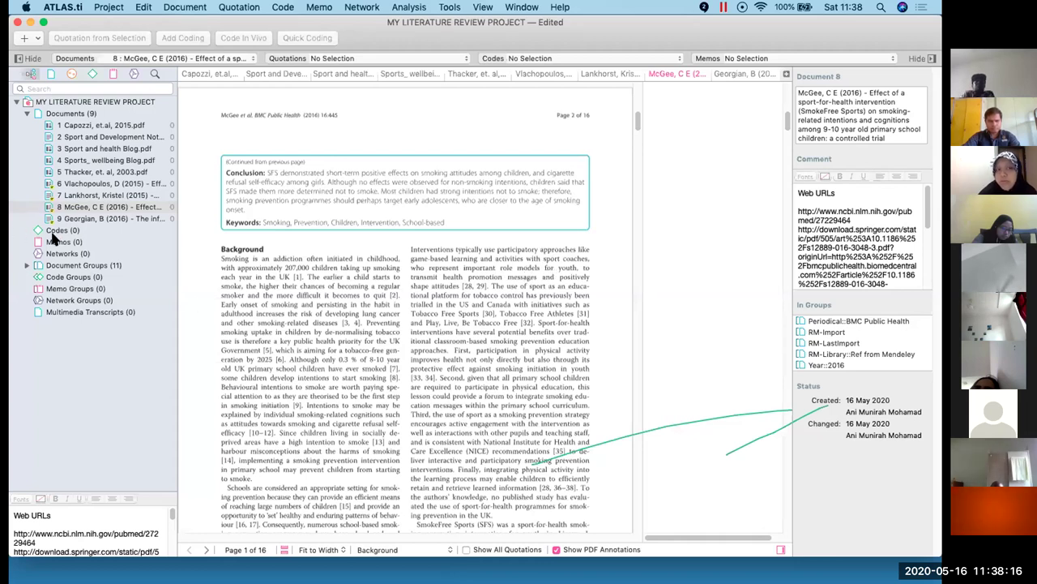
{"action": "scroll", "coordinate": [395, 310], "scroll_direction": "up", "scroll_amount": 10}
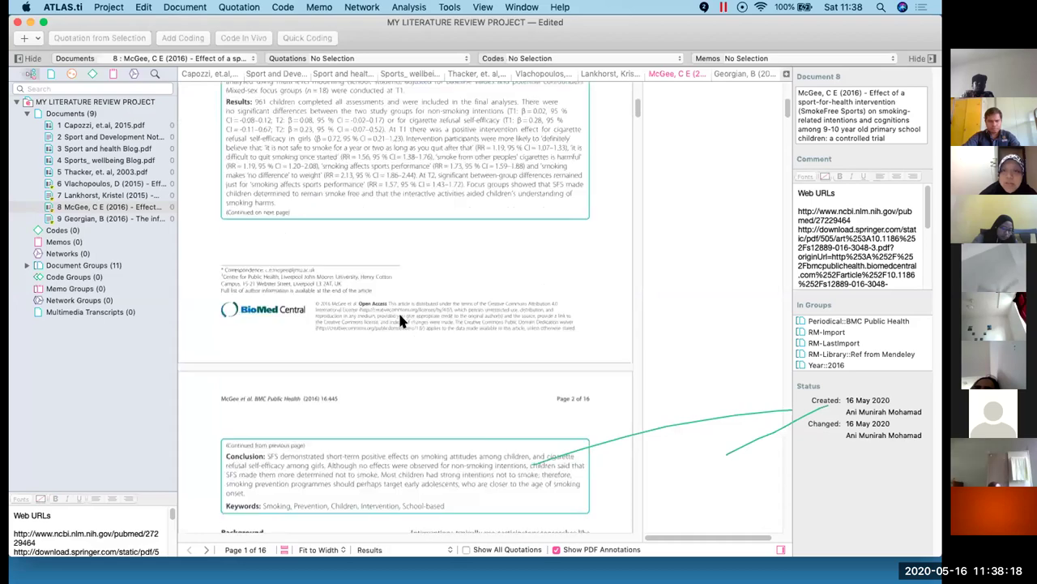
{"action": "scroll", "coordinate": [392, 311], "scroll_direction": "down", "scroll_amount": 10}
{"action": "scroll", "coordinate": [389, 312], "scroll_direction": "up", "scroll_amount": 10}
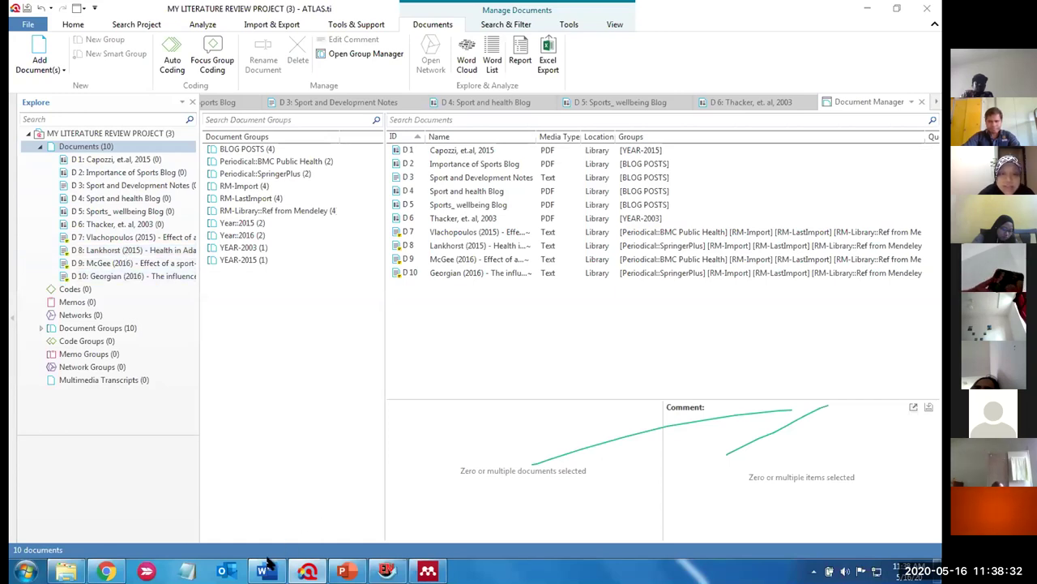
Switch to Activity Sheet LR.docx in Word and check the activity following the reference import
{"action": "mouse_move", "coordinate": [267, 559]}
{"action": "left_click", "coordinate": [260, 523]}
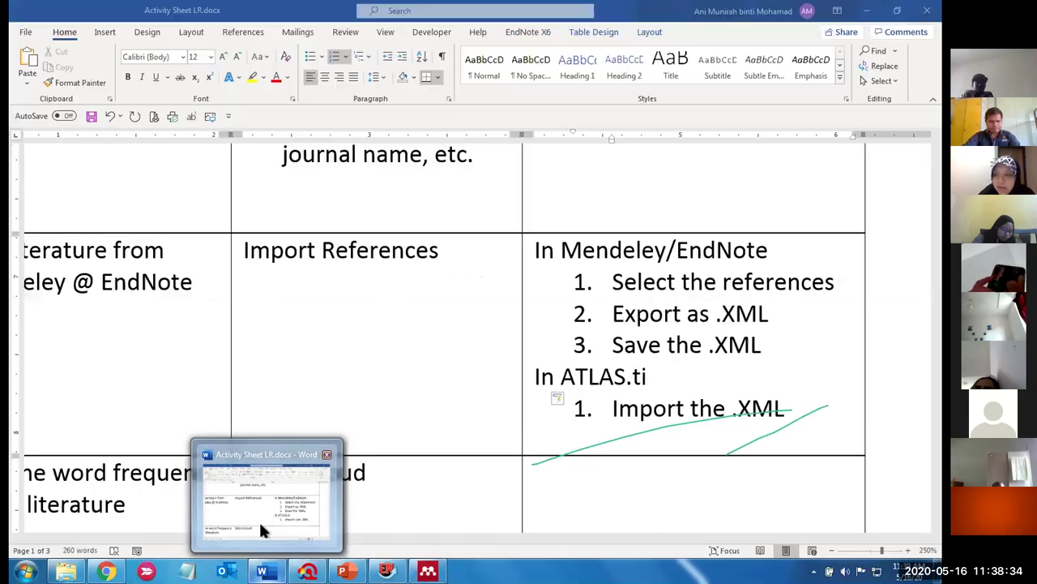
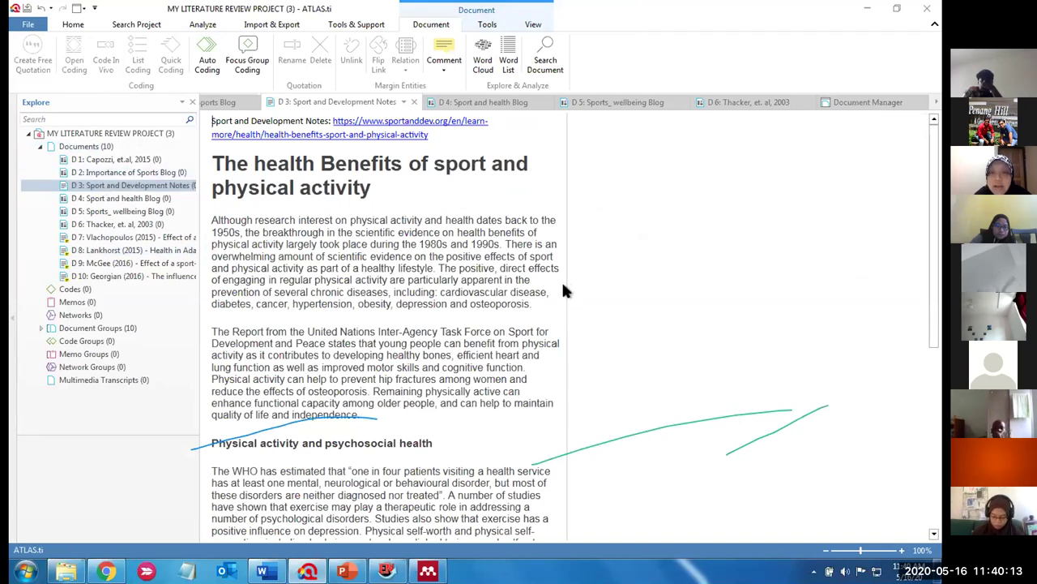
Widen the text area of the Sport and Development Notes document in ATLAS.ti and create a word cloud from it
{"action": "left_click_drag", "start_coordinate": [563, 279], "coordinate": [713, 288]}
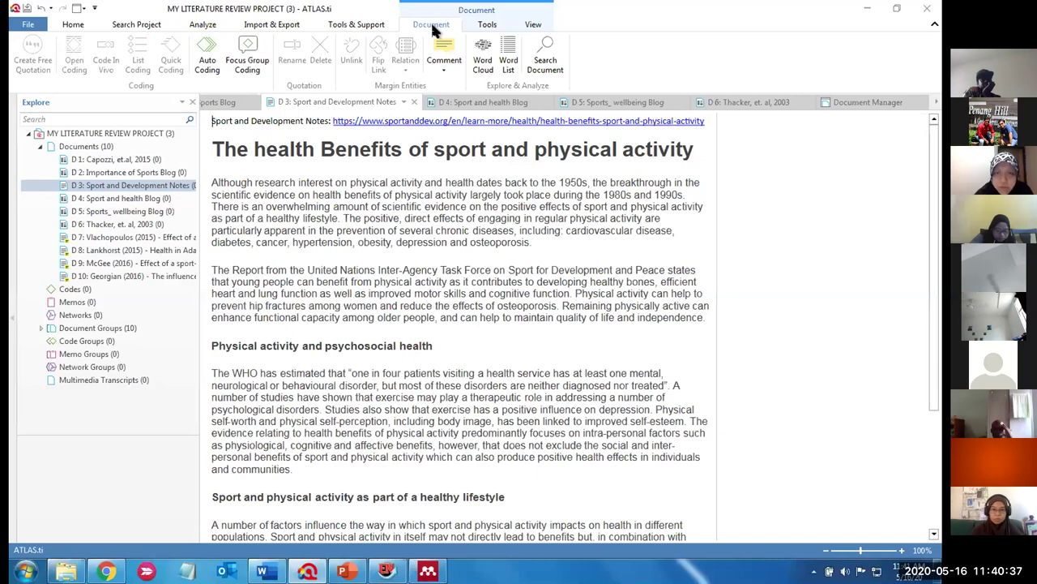
{"action": "left_click", "coordinate": [478, 56]}
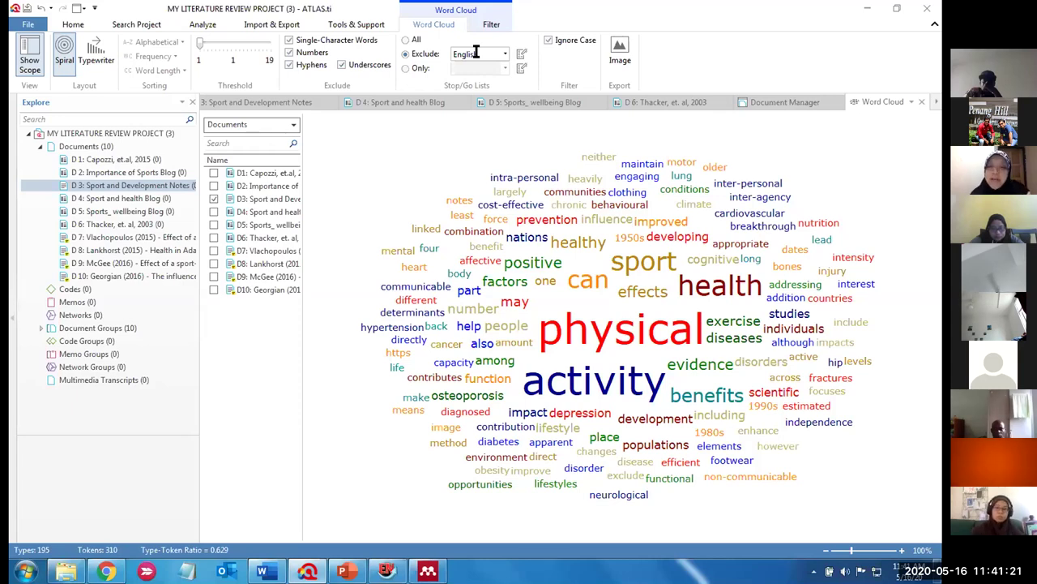
Examine the frequencies of the words physical, activity, sport and health in the word cloud
{"action": "mouse_move", "coordinate": [592, 322]}
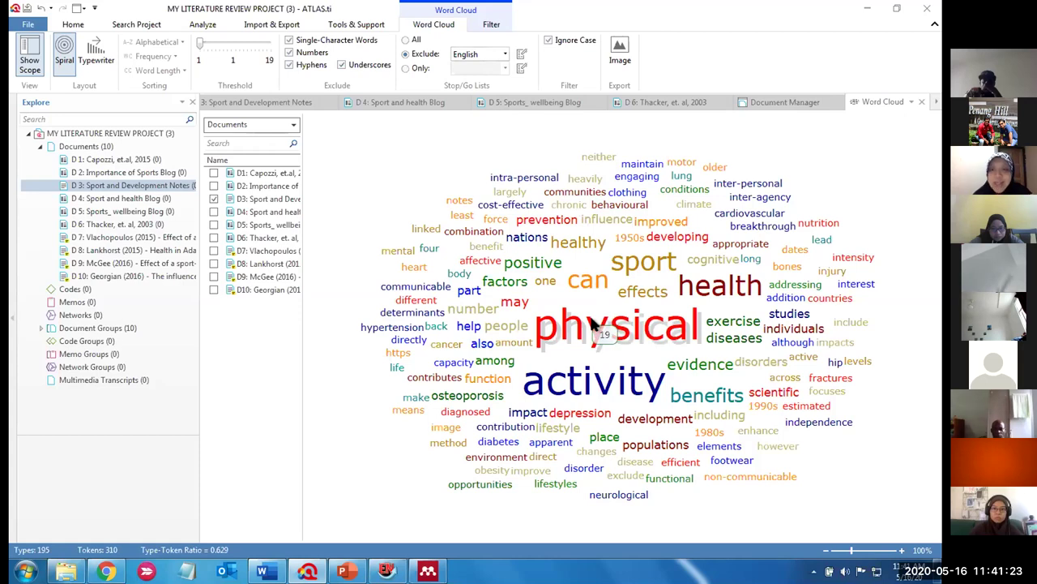
{"action": "mouse_move", "coordinate": [590, 375]}
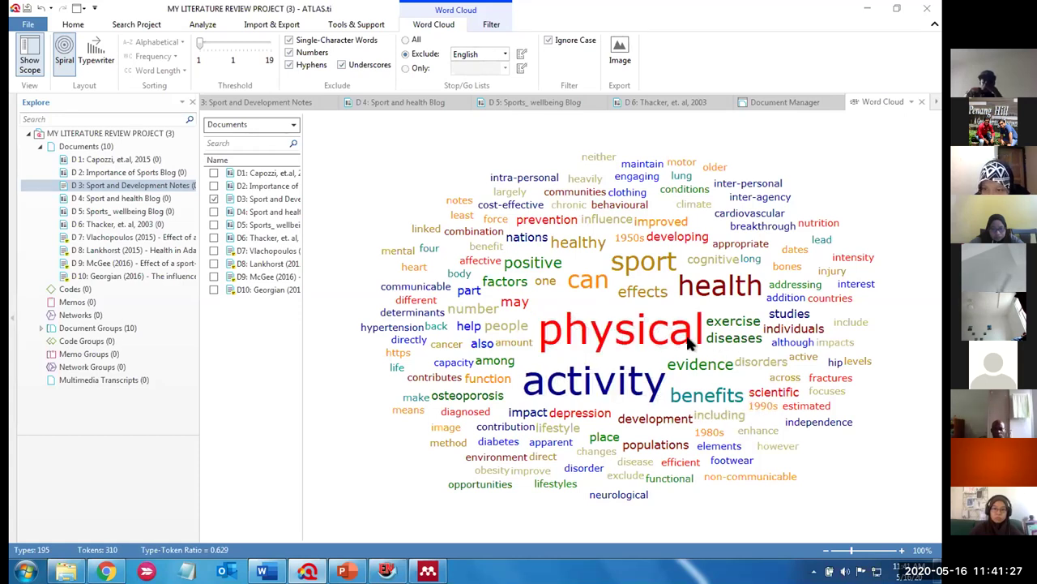
{"action": "mouse_move", "coordinate": [689, 342]}
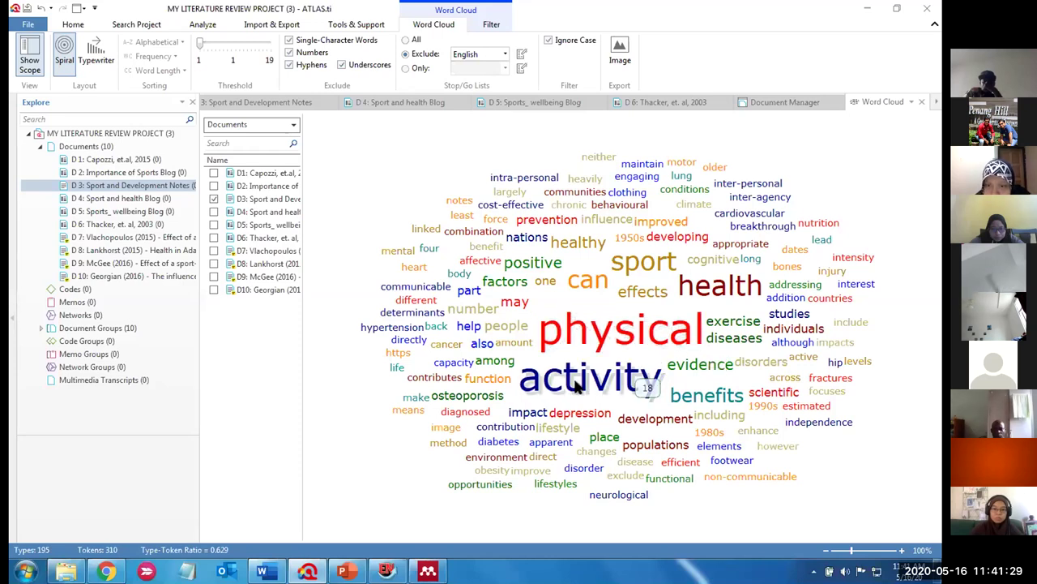
{"action": "left_click", "coordinate": [625, 255]}
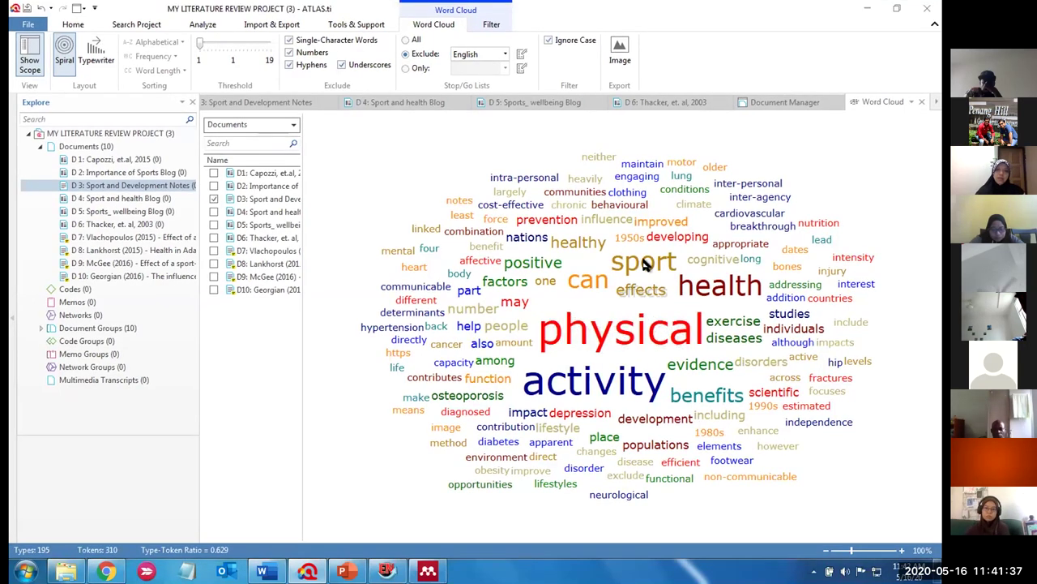
{"action": "mouse_move", "coordinate": [644, 264]}
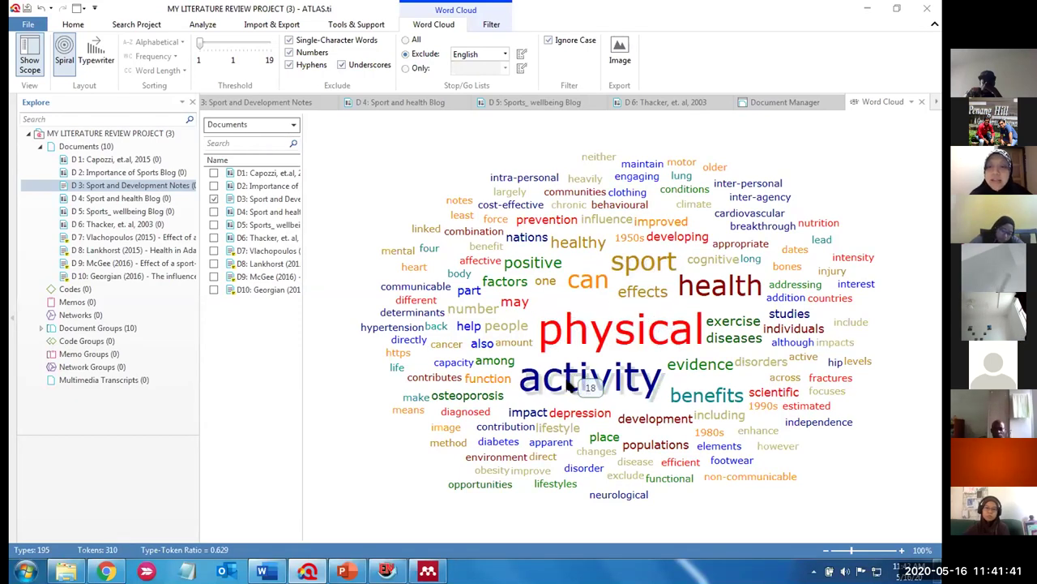
{"action": "mouse_move", "coordinate": [708, 296]}
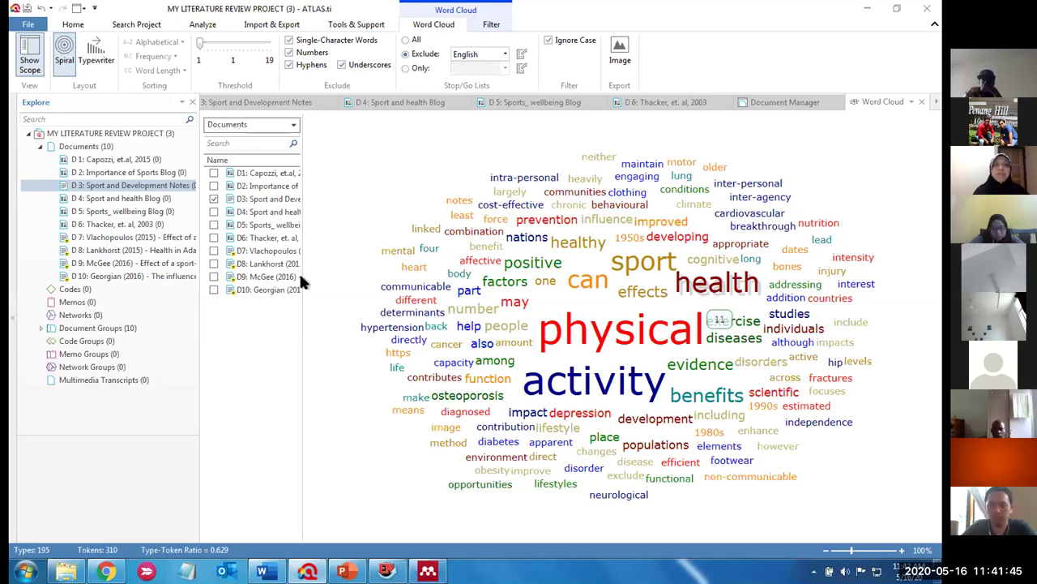
Compare word clouds for Sports_ wellbeing Blog, Importance of Sports Blog and Sport and Development Notes, ending with only Sport and Development Notes included
{"action": "left_click", "coordinate": [213, 199]}
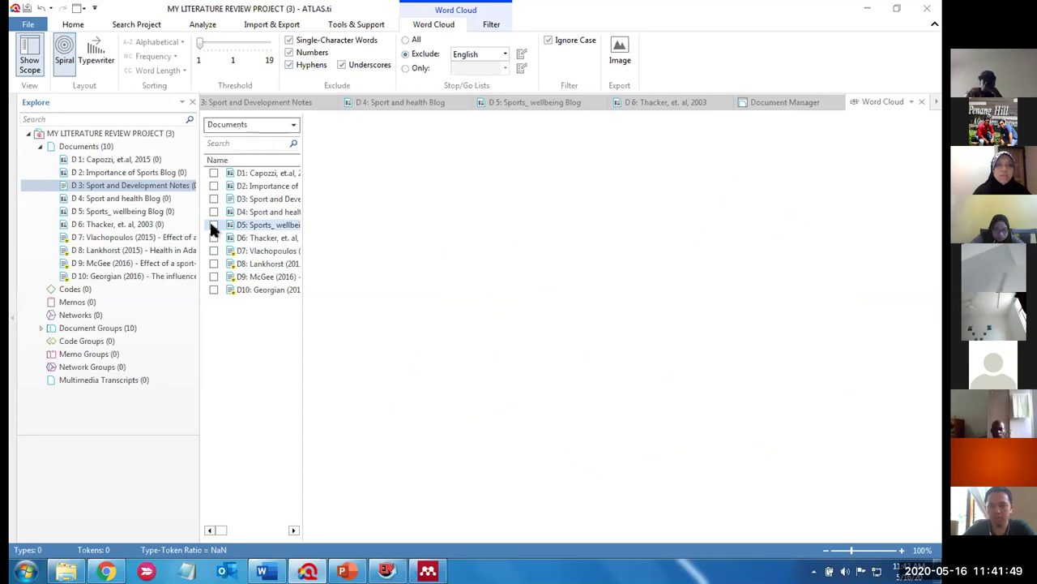
{"action": "left_click", "coordinate": [213, 225]}
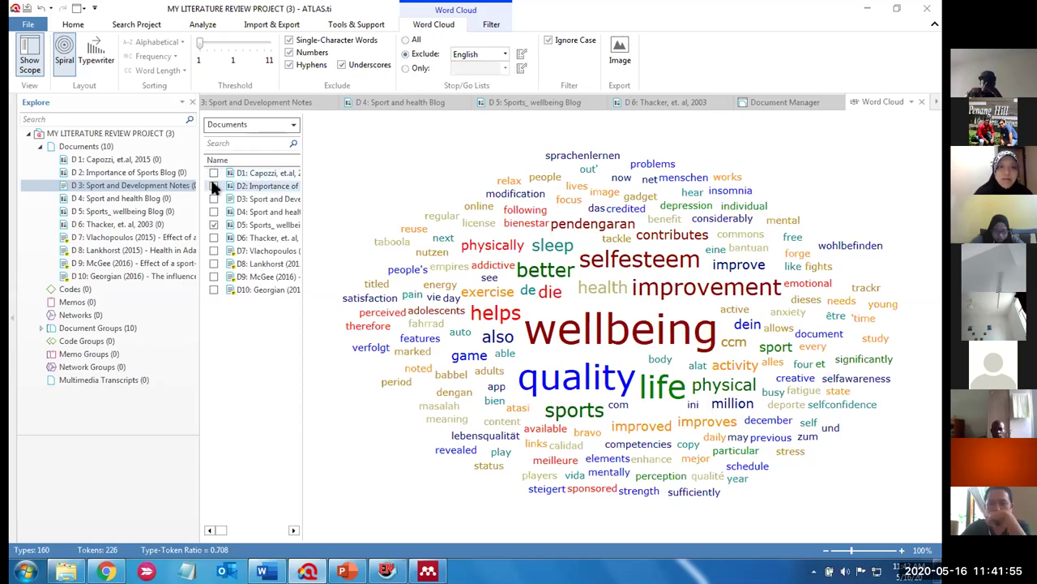
{"action": "left_click", "coordinate": [214, 186]}
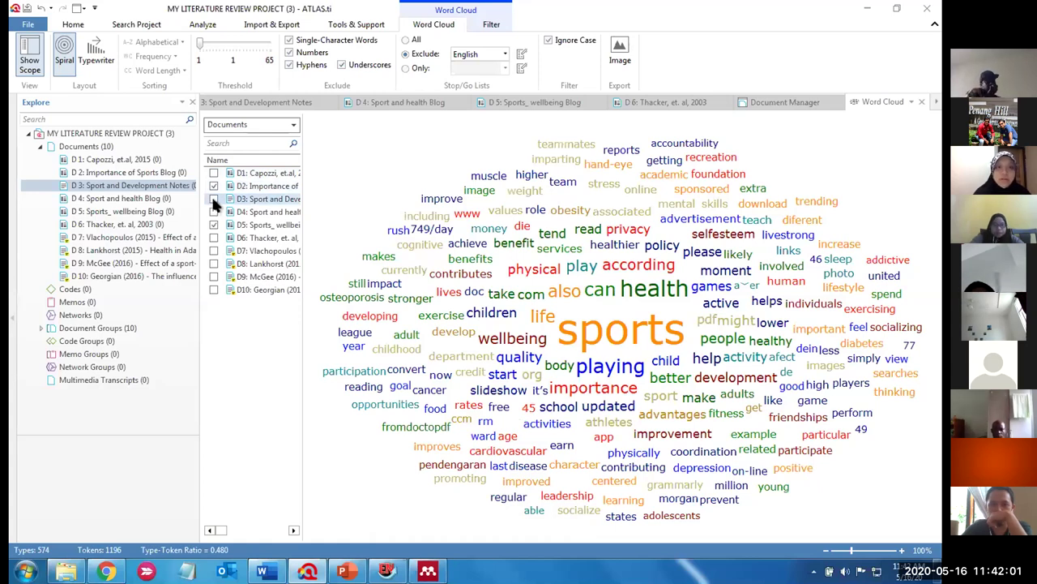
{"action": "left_click", "coordinate": [212, 199]}
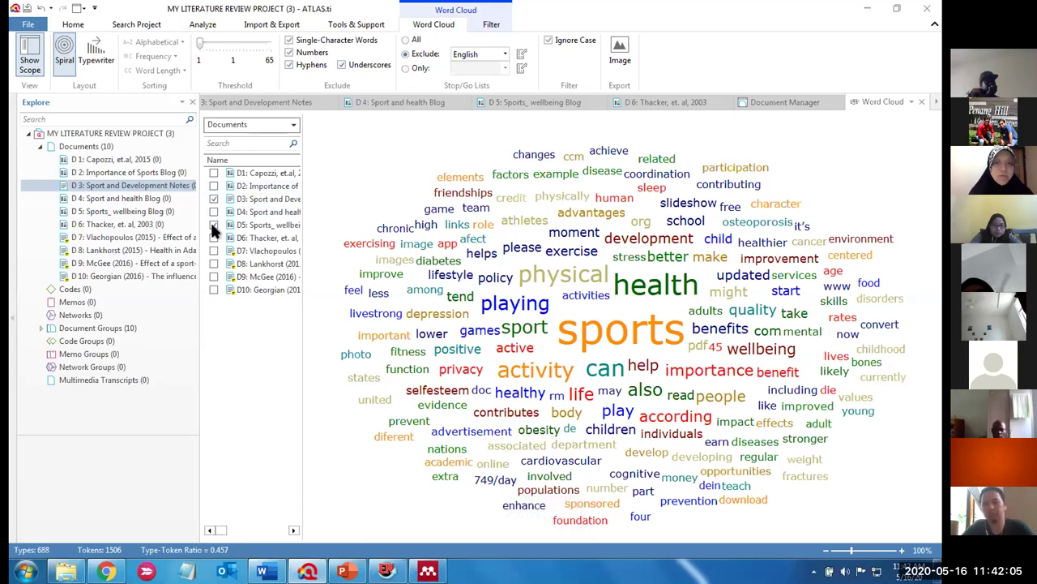
{"action": "left_click", "coordinate": [214, 224]}
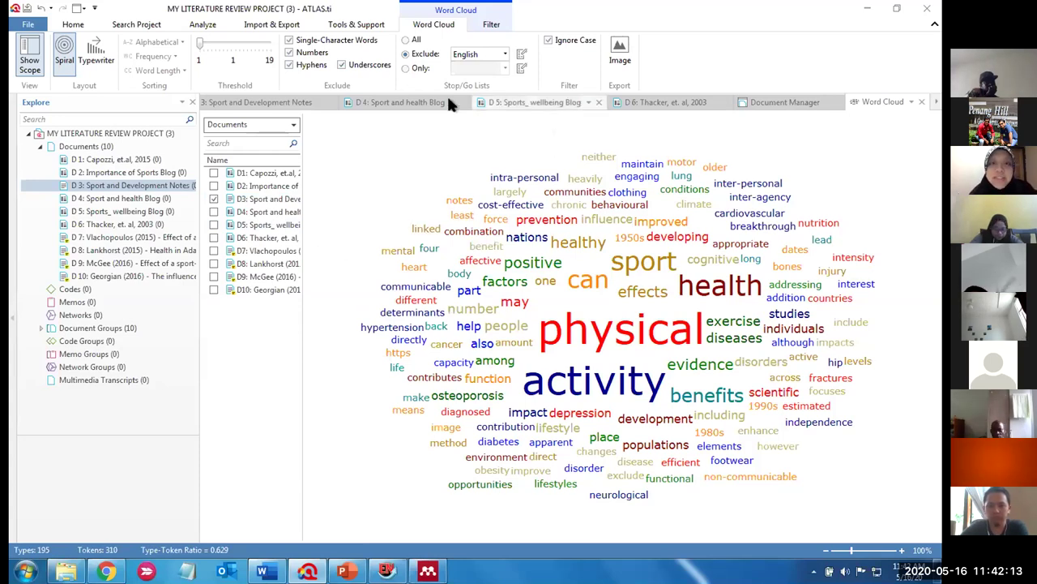
Create a word list for Sport and Development Notes, sort it by count in descending order and review the most frequent words
{"action": "left_click", "coordinate": [256, 102]}
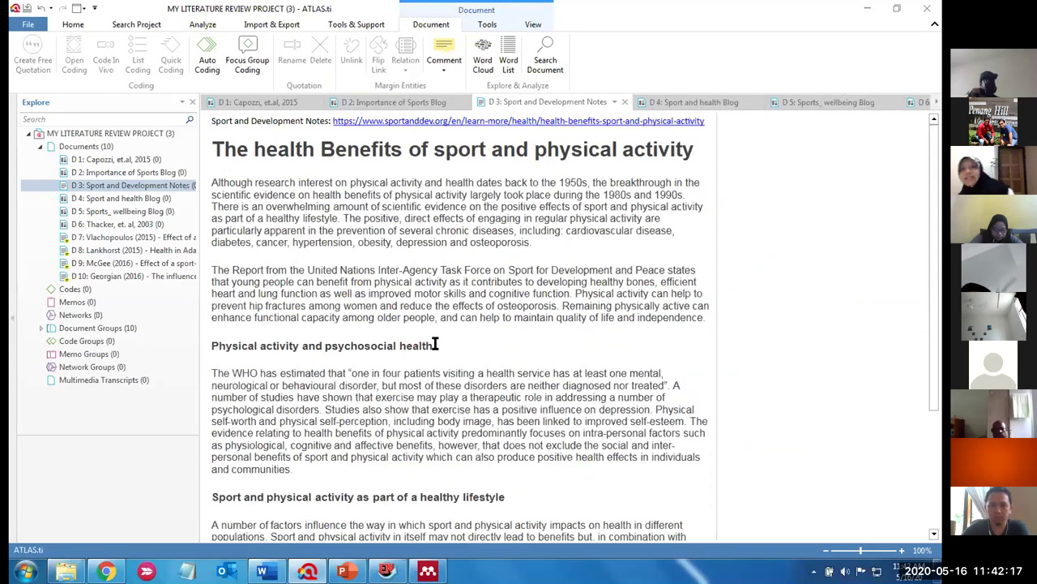
{"action": "left_click", "coordinate": [507, 61]}
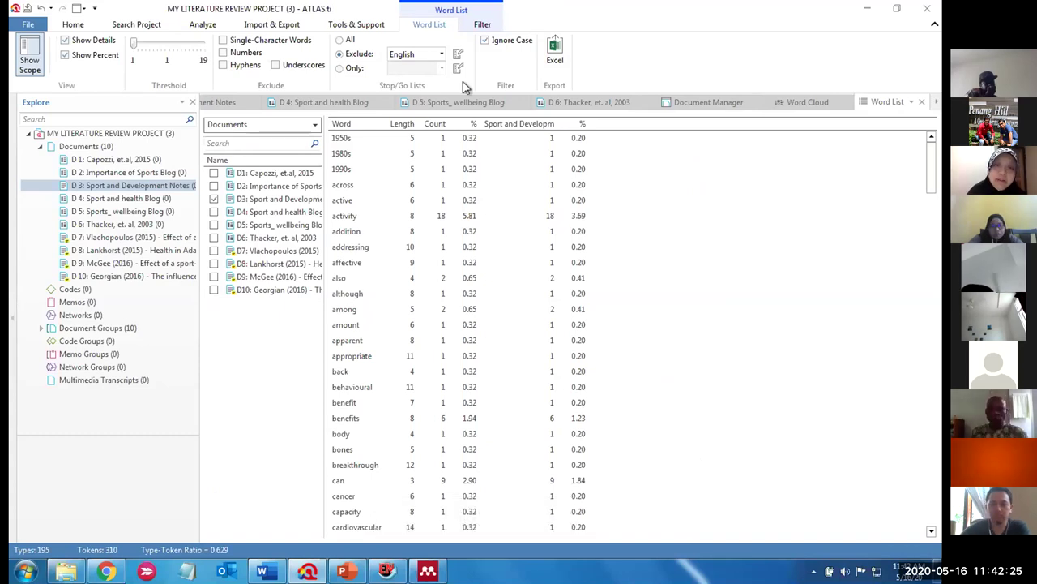
{"action": "left_click", "coordinate": [434, 124]}
{"action": "left_click", "coordinate": [340, 139]}
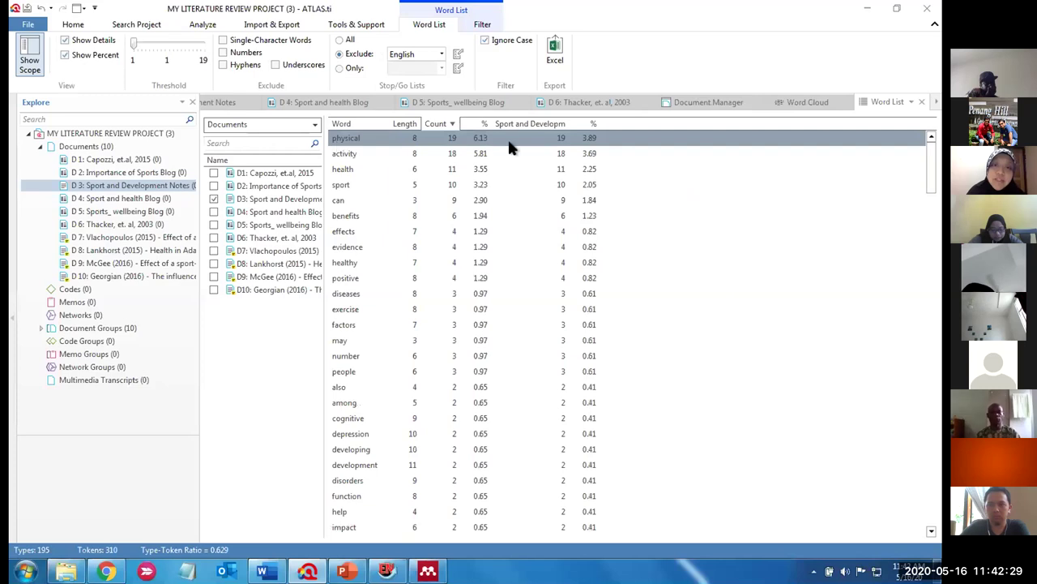
{"action": "left_click", "coordinate": [339, 151]}
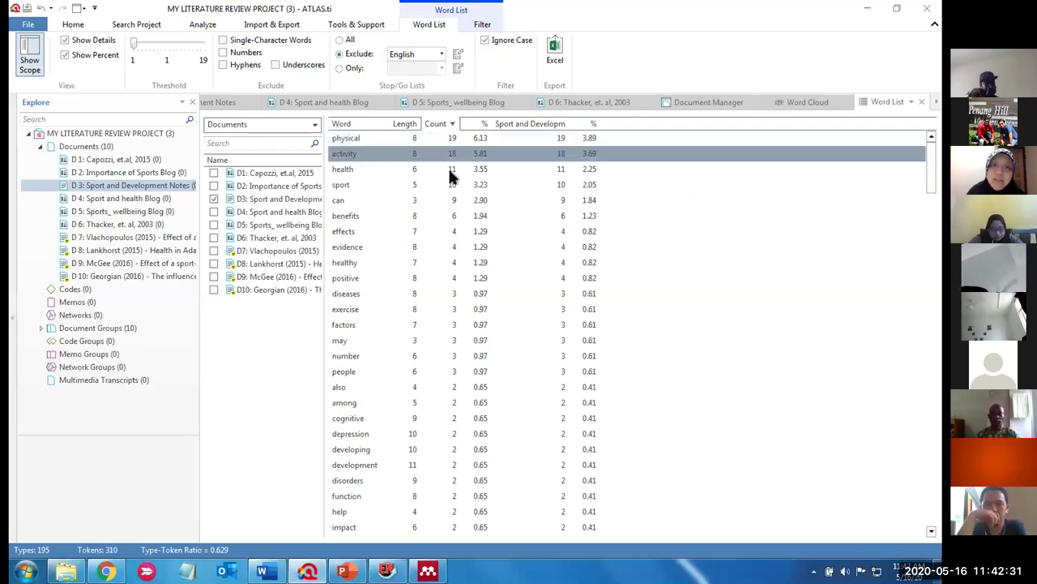
{"action": "left_click", "coordinate": [453, 170]}
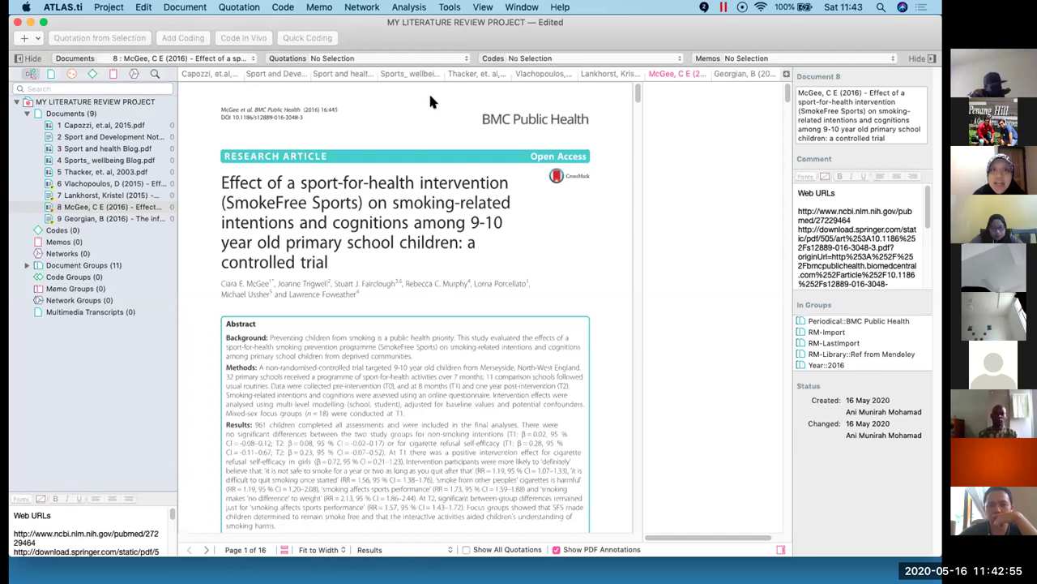
Run the Word Cruncher in ATLAS.ti for Mac on documents 1, 3 and 8
{"action": "left_click", "coordinate": [411, 6]}
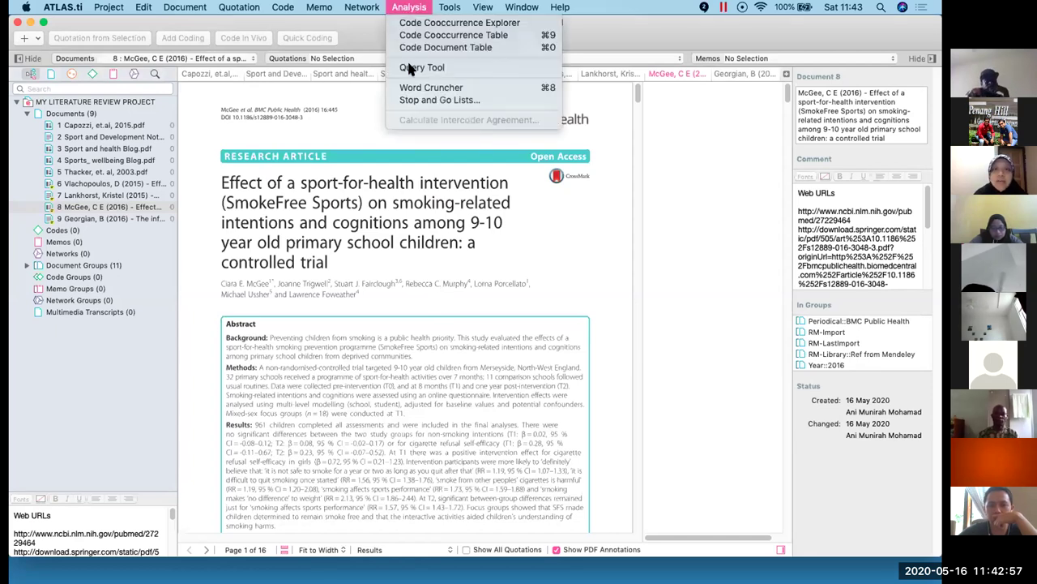
{"action": "left_click", "coordinate": [421, 87]}
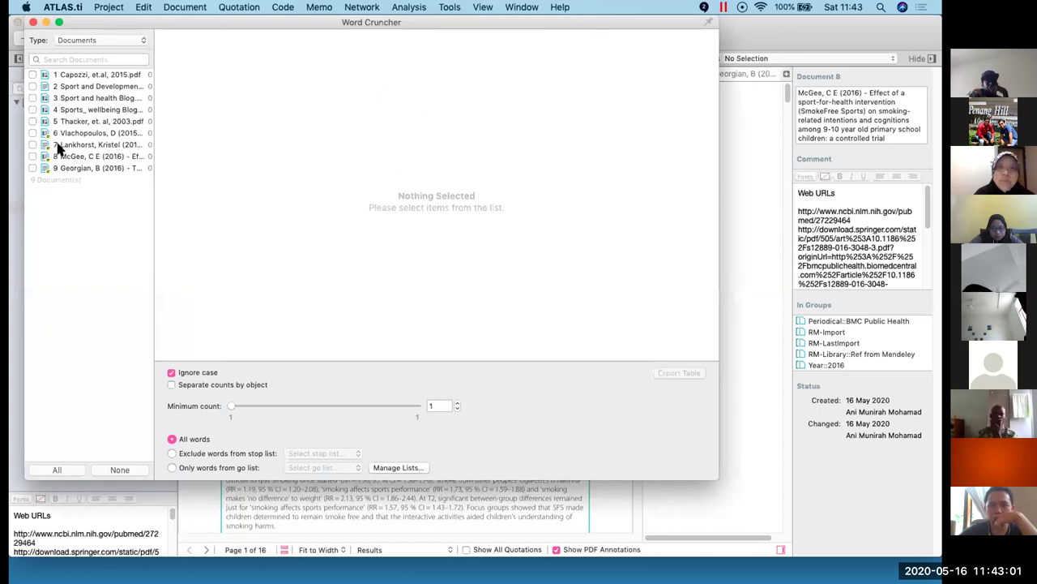
{"action": "left_click", "coordinate": [32, 98]}
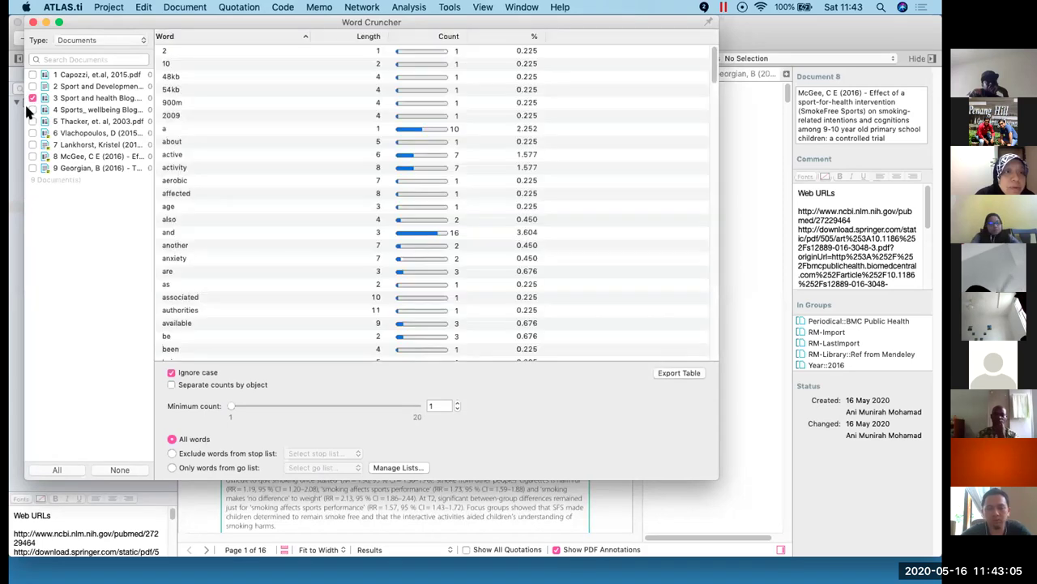
{"action": "left_click", "coordinate": [33, 155]}
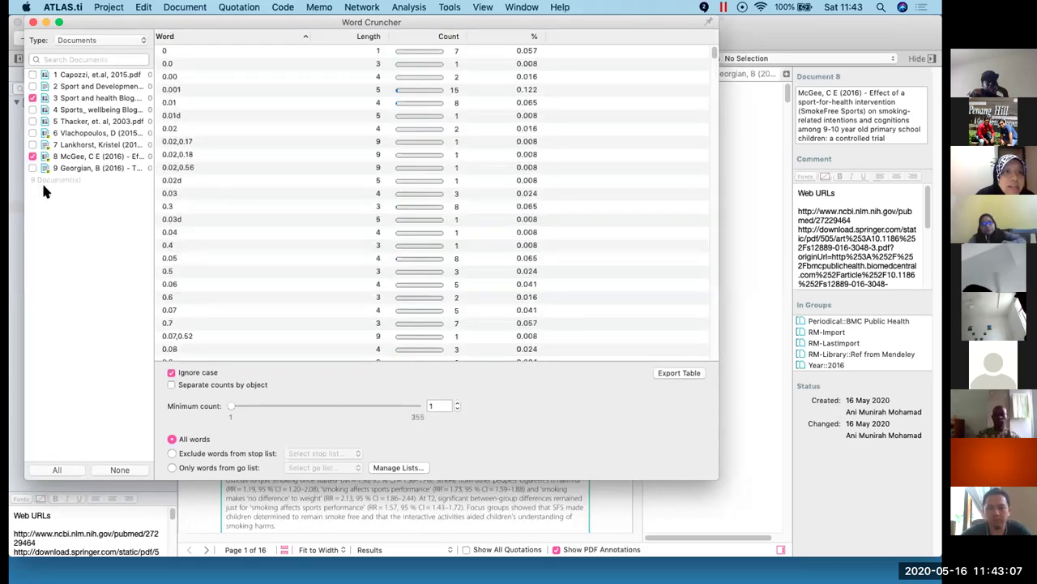
{"action": "left_click", "coordinate": [32, 75]}
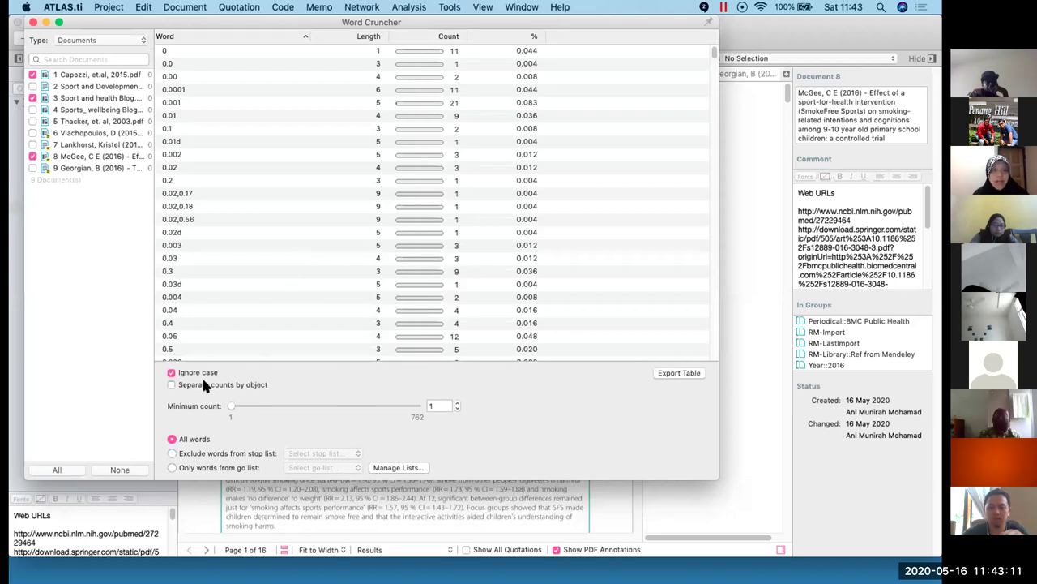
Separate the word counts by object and sort the words by count in descending order
{"action": "left_click", "coordinate": [201, 381]}
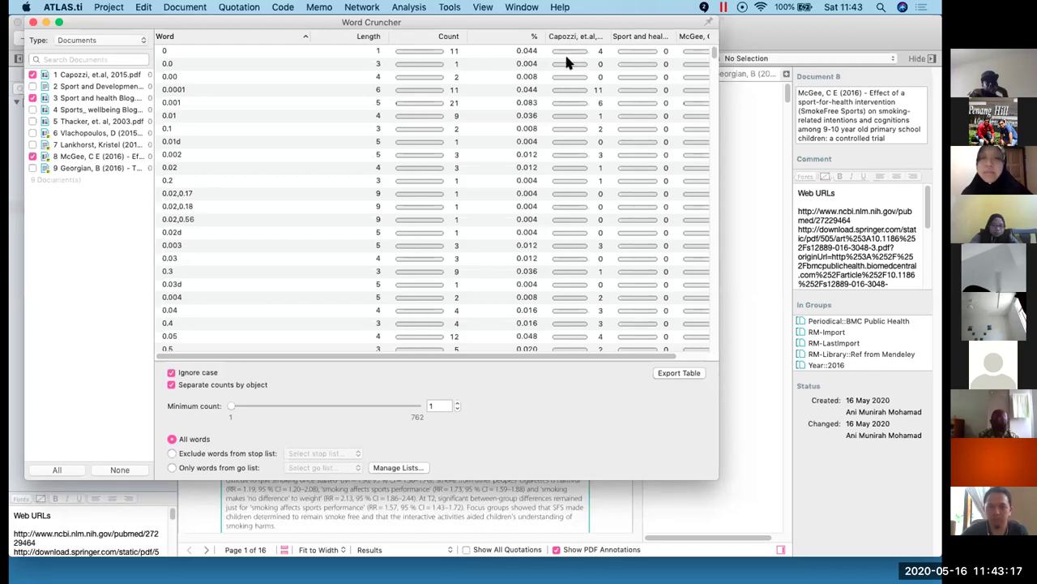
{"action": "left_click", "coordinate": [439, 37]}
{"action": "left_click", "coordinate": [441, 37]}
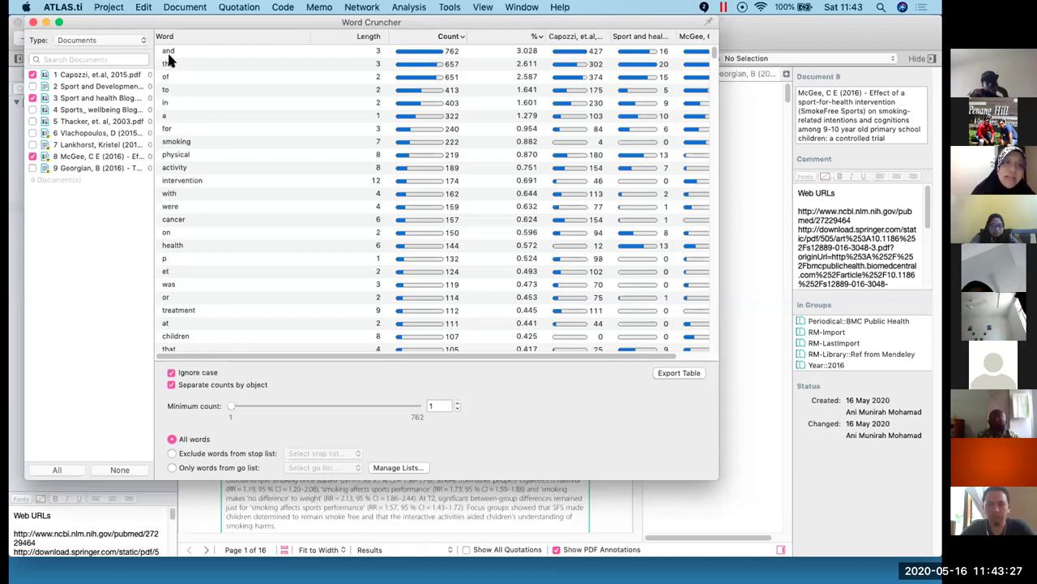
Exclude the words on the English stop list and check the top remaining words, smoking and physical
{"action": "left_click", "coordinate": [171, 451]}
{"action": "left_click", "coordinate": [345, 449]}
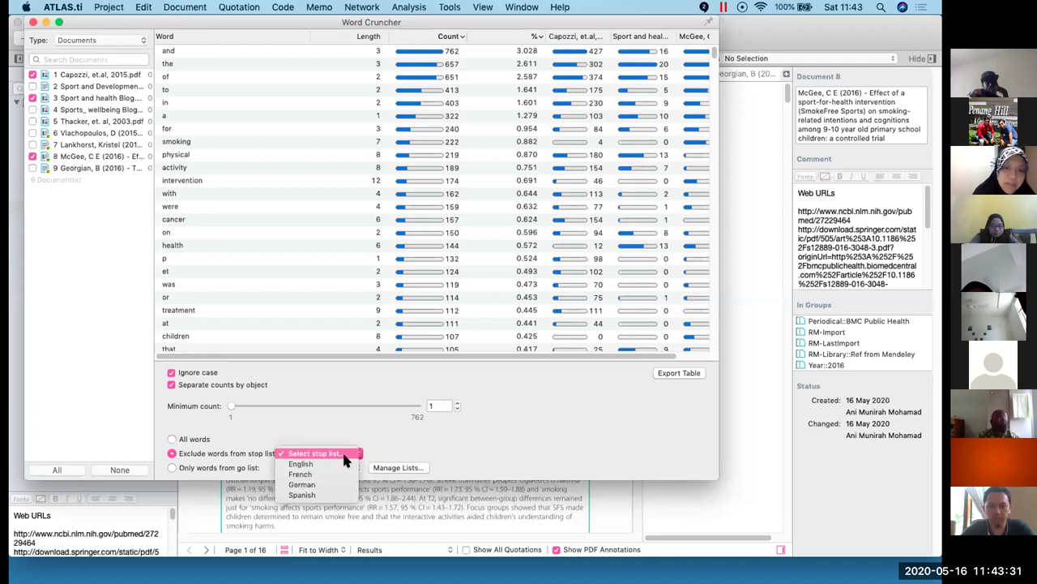
{"action": "left_click", "coordinate": [334, 457]}
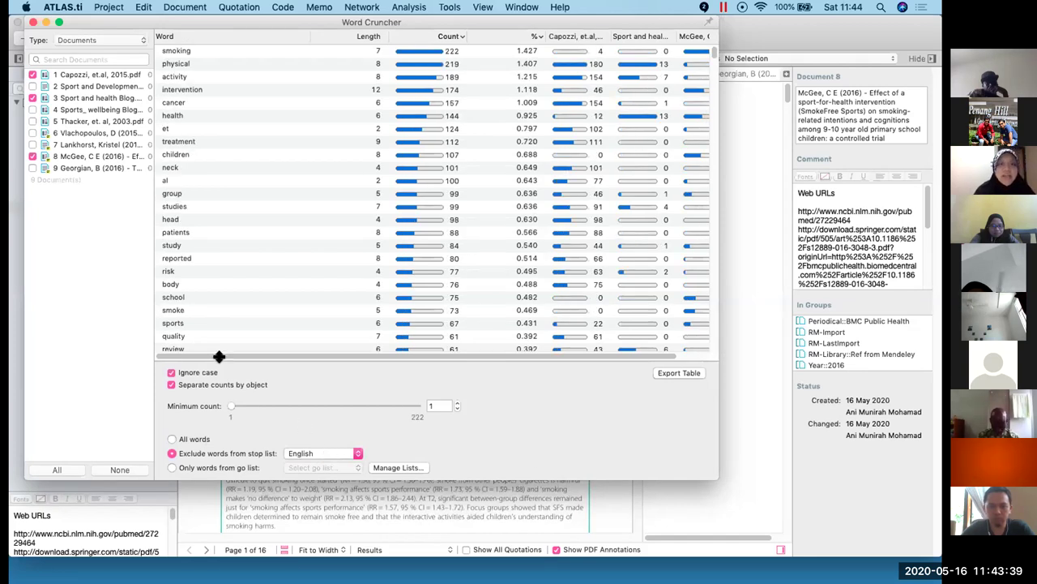
{"action": "left_click", "coordinate": [175, 50]}
{"action": "left_click", "coordinate": [180, 63]}
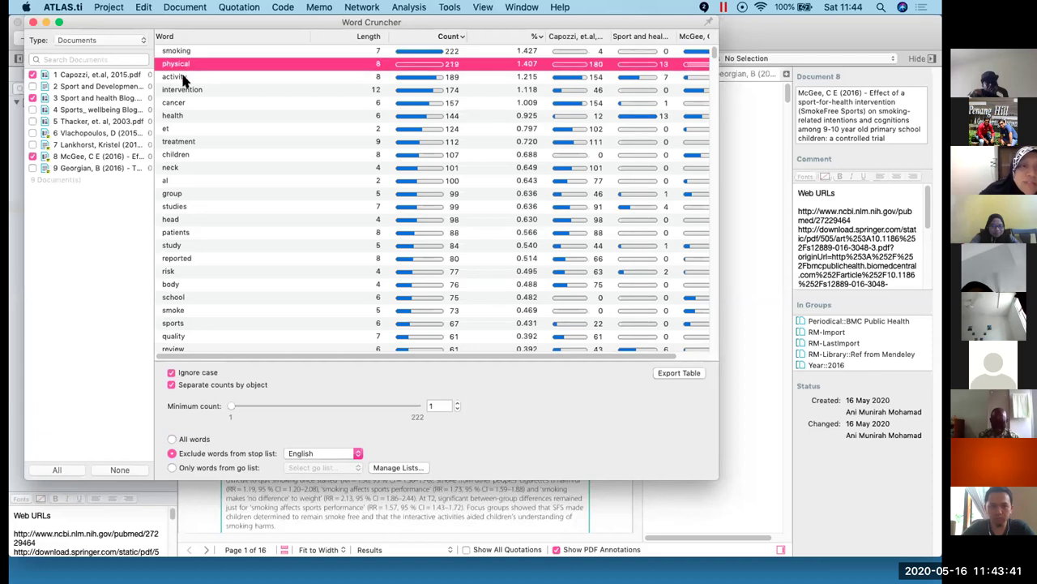
Inspect the Word Cruncher frequency rows for "activity" and "intervention"
{"action": "left_click", "coordinate": [184, 76]}
{"action": "left_click", "coordinate": [186, 90]}
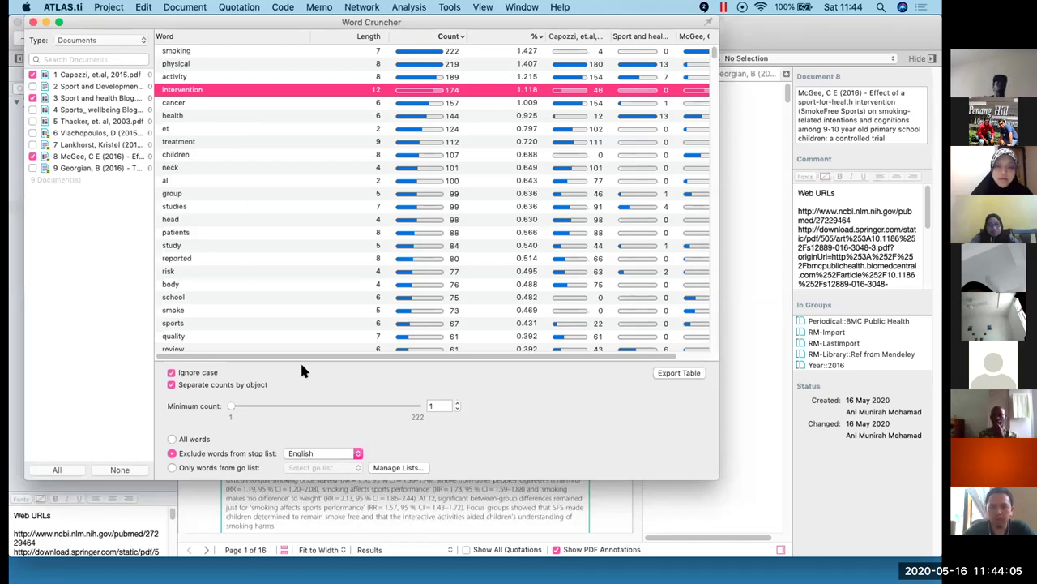
Switch to the Activity Sheet LR document in Word and show activities 7 and 8 with the ribbon collapsed
{"action": "key", "text": "ctrl+Right"}
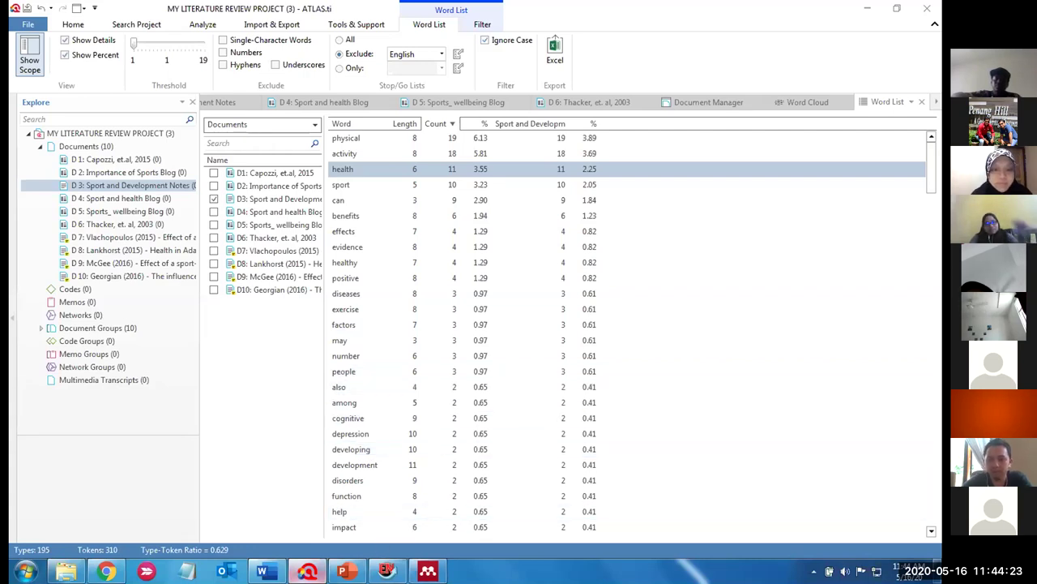
{"action": "mouse_move", "coordinate": [308, 571]}
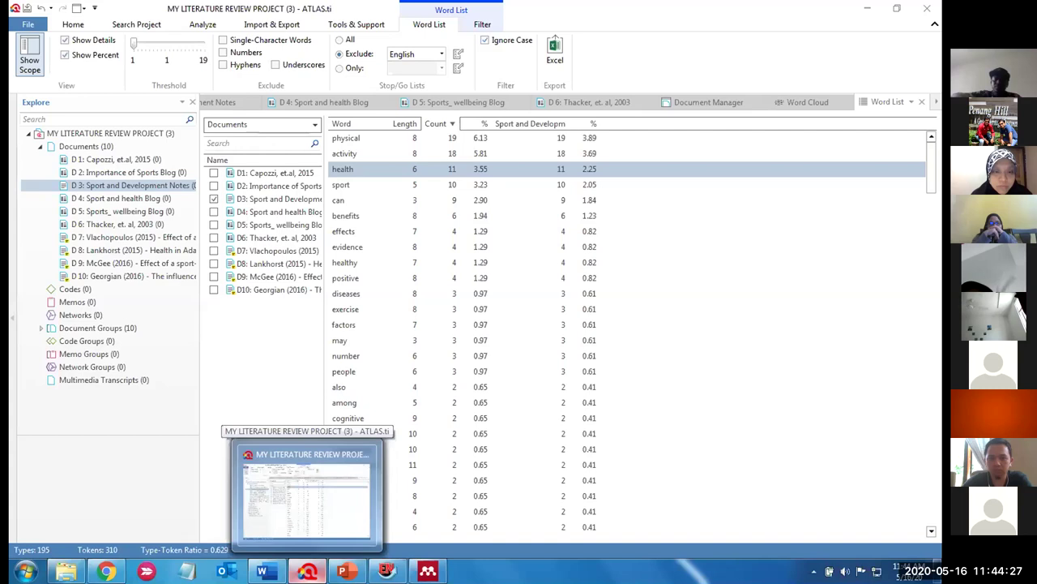
{"action": "left_click", "coordinate": [261, 570]}
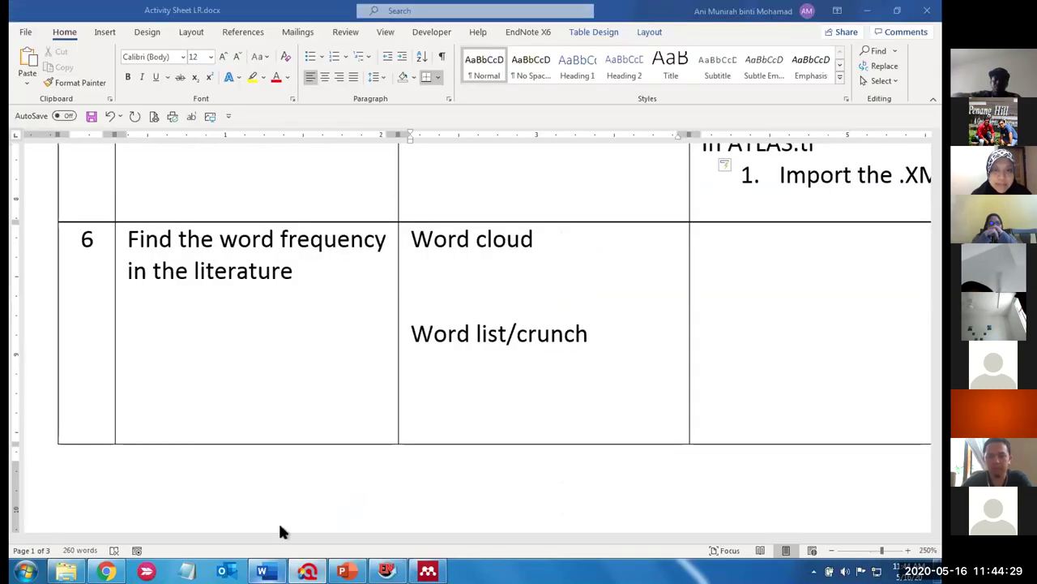
{"action": "scroll", "coordinate": [322, 456], "scroll_direction": "down", "scroll_amount": 6}
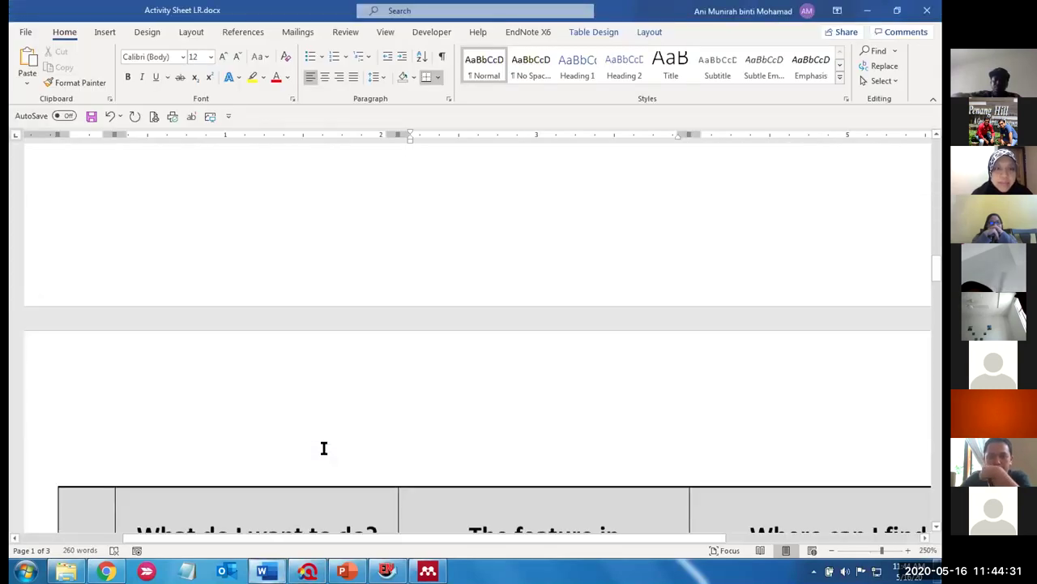
{"action": "scroll", "coordinate": [396, 468], "scroll_direction": "down", "scroll_amount": 3}
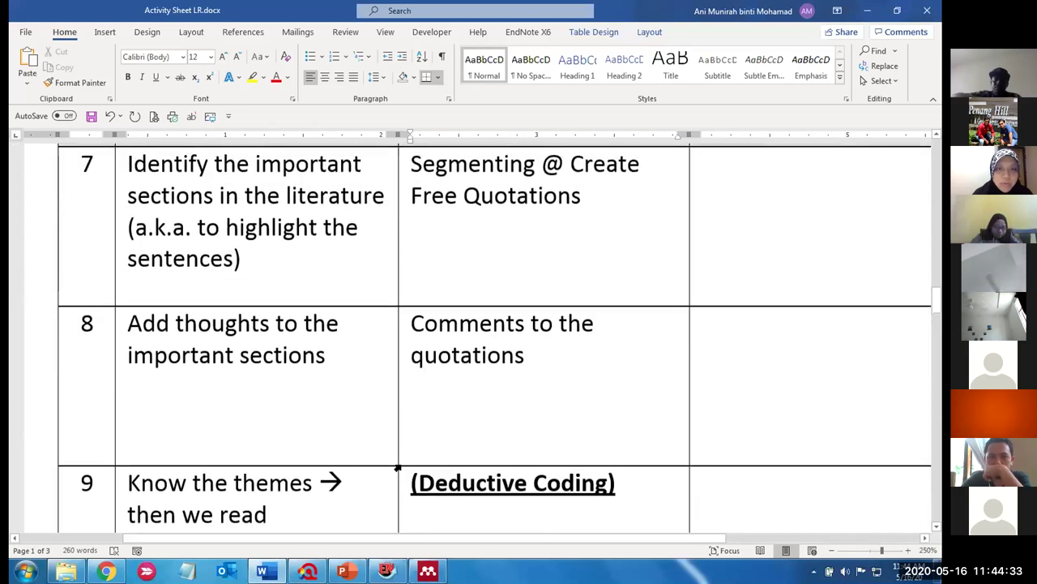
{"action": "scroll", "coordinate": [396, 468], "scroll_direction": "up", "scroll_amount": 3}
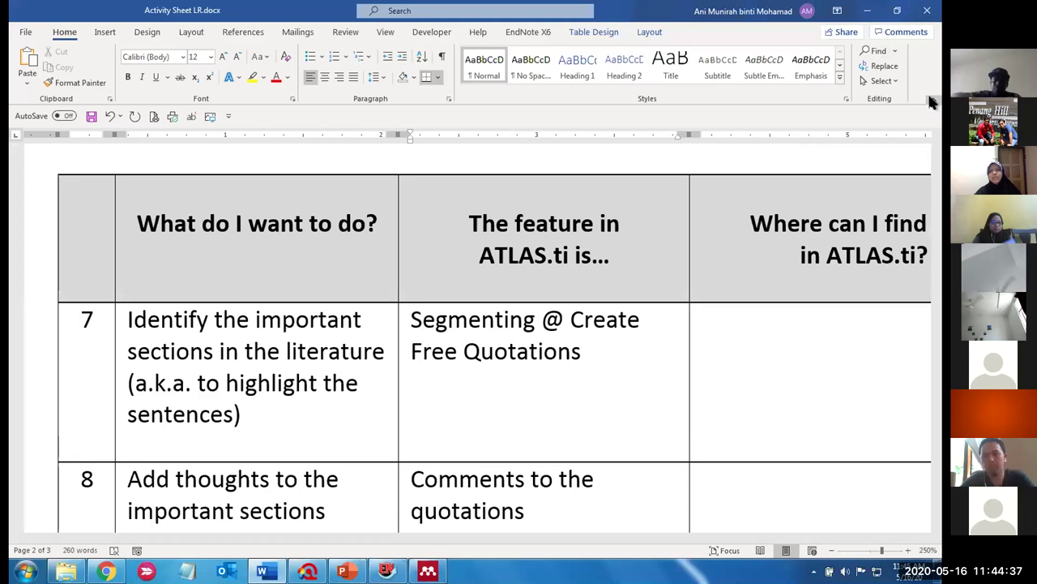
{"action": "key", "text": "ctrl+F1"}
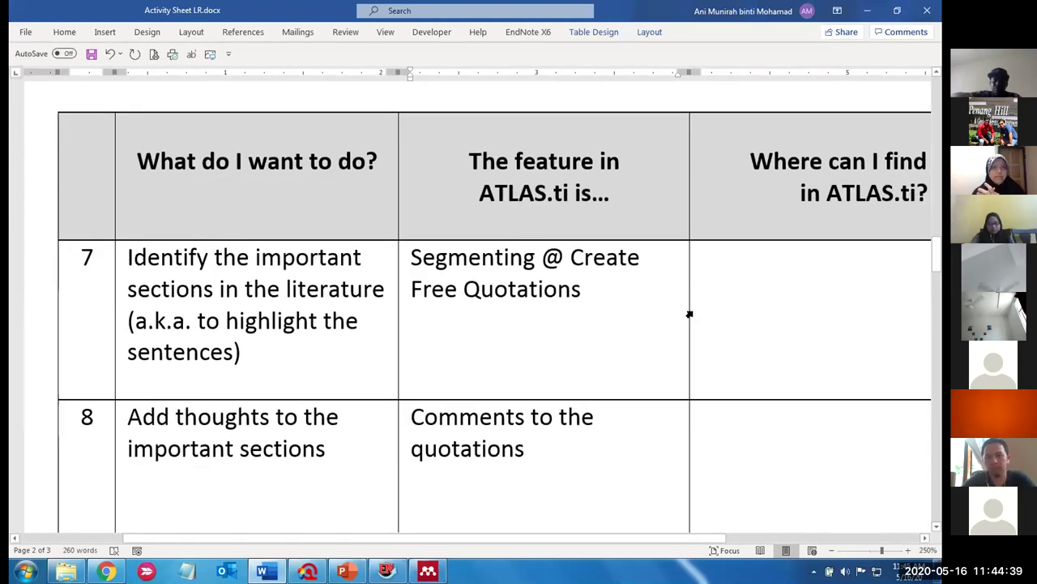
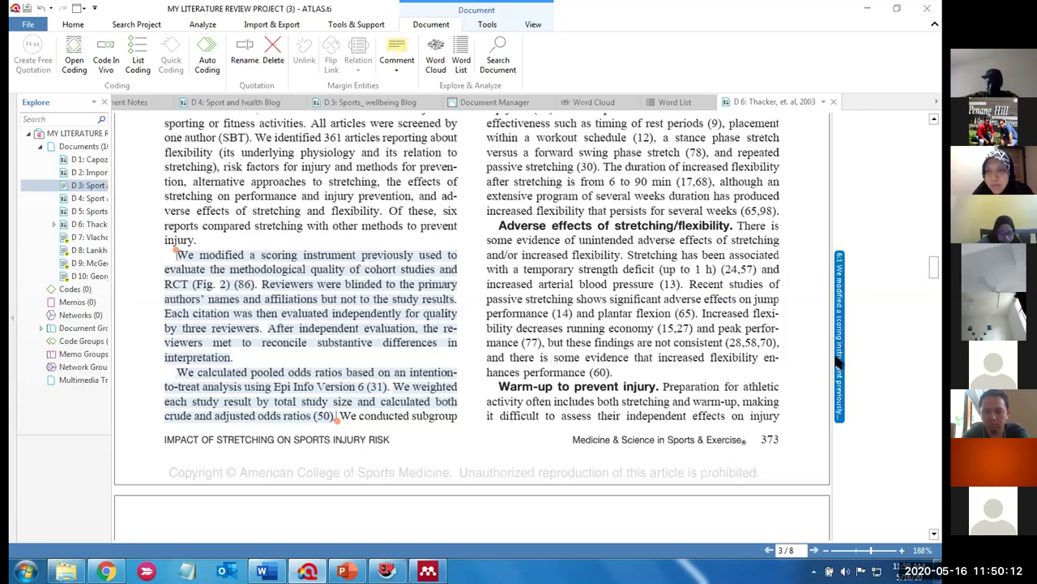
Add the comment "I need to double check on this statement because it is too harsch by the author" to quotation 6:1
{"action": "right_click", "coordinate": [839, 266]}
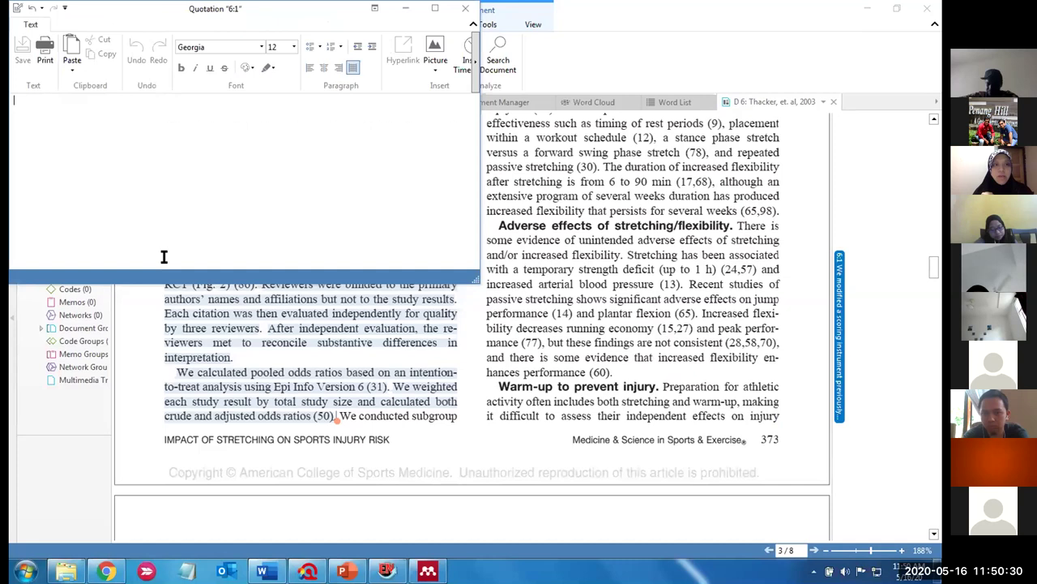
{"action": "left_click_drag", "start_coordinate": [255, 22], "coordinate": [483, 66]}
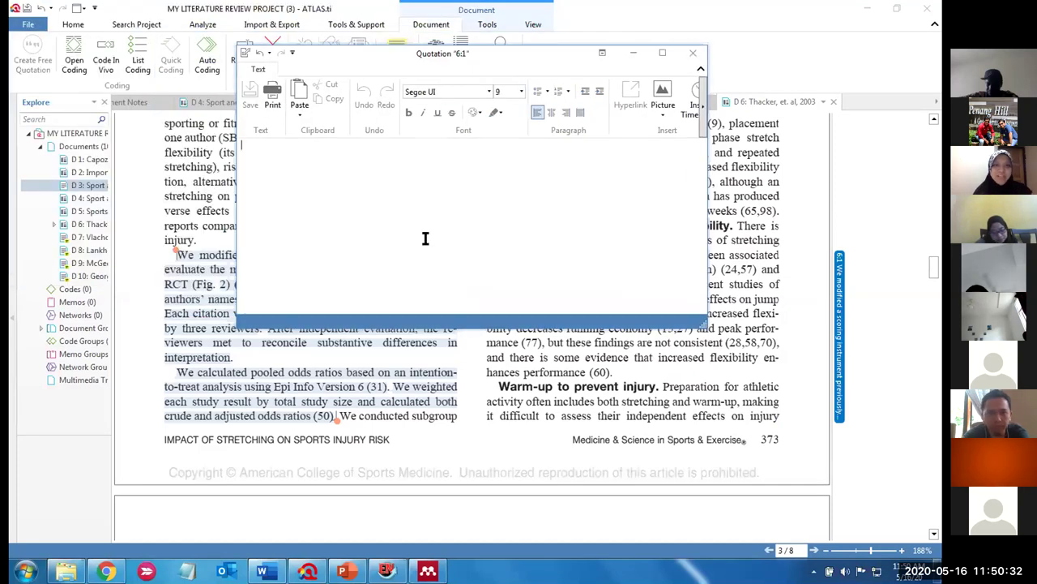
{"action": "type", "text": "I n"}
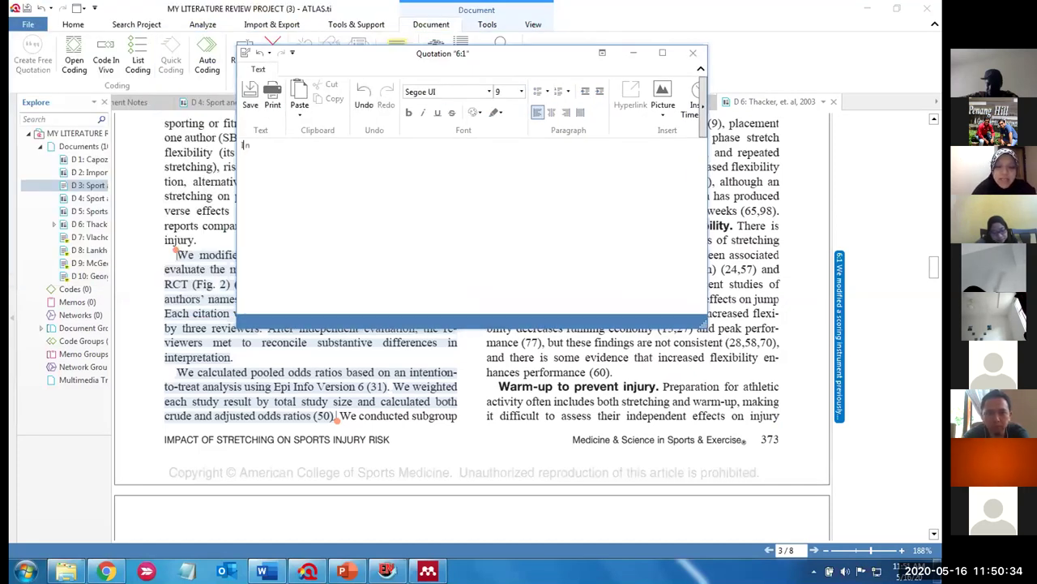
{"action": "type", "text": "eed to doubl"}
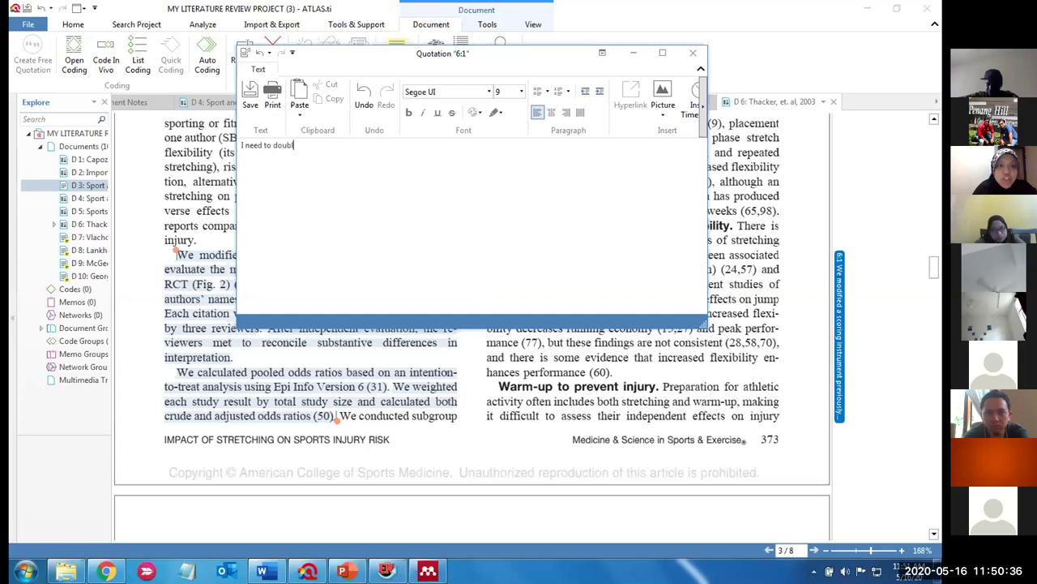
{"action": "type", "text": "e check on thi"}
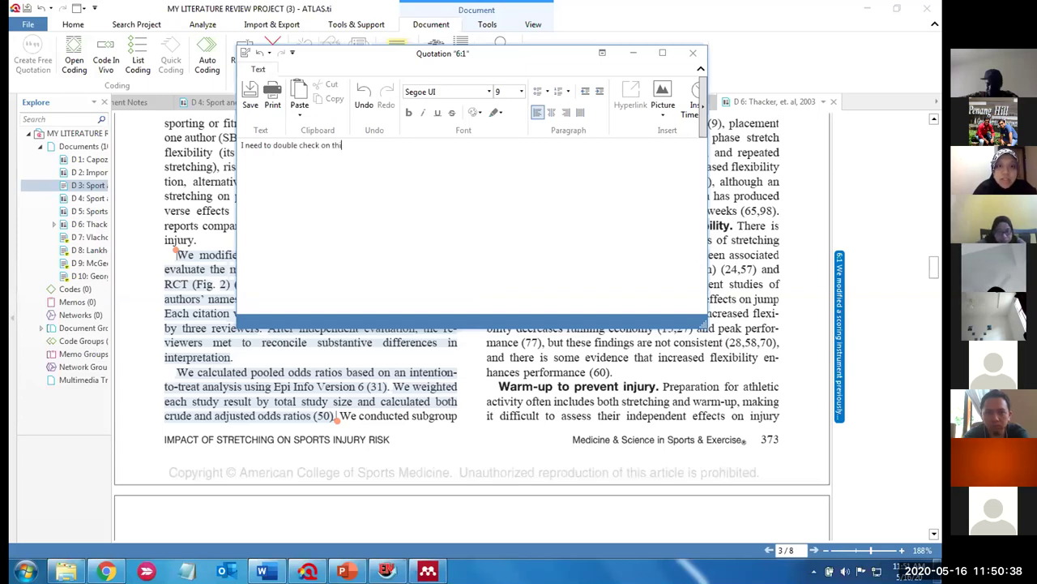
{"action": "type", "text": "s statement because"}
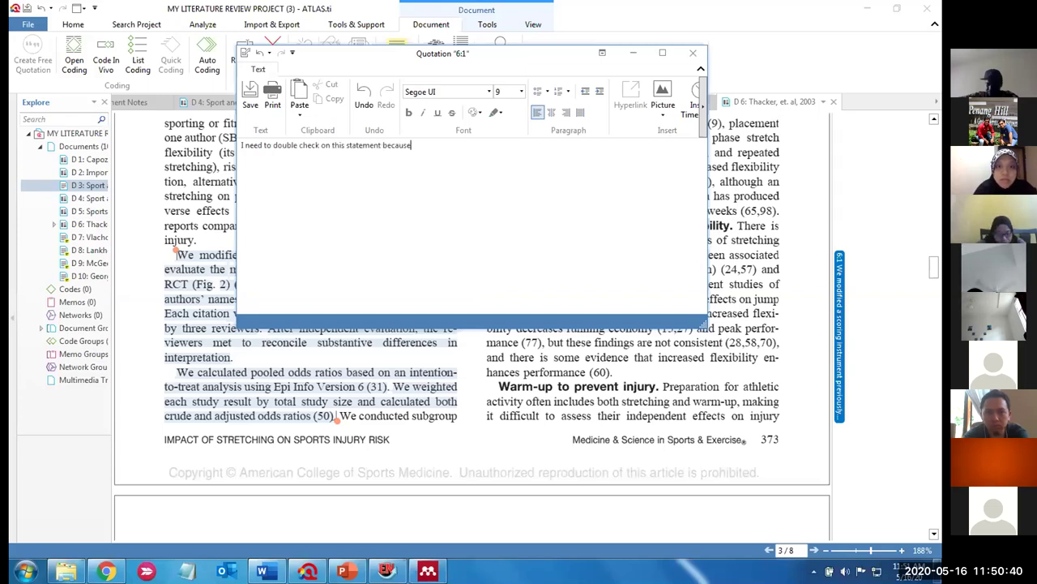
{"action": "type", "text": " it is t"}
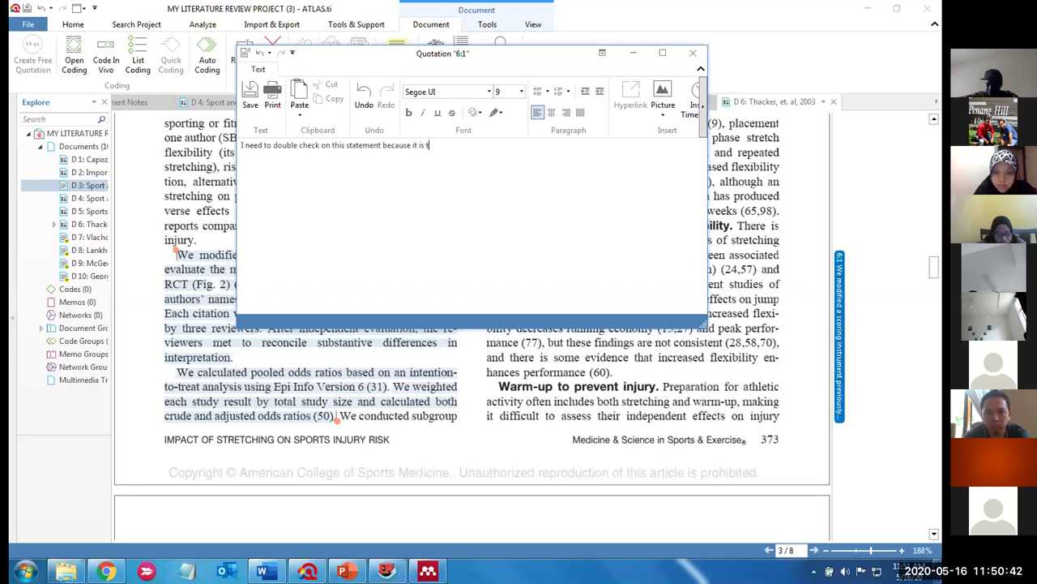
{"action": "type", "text": "oo harsch on the auth"}
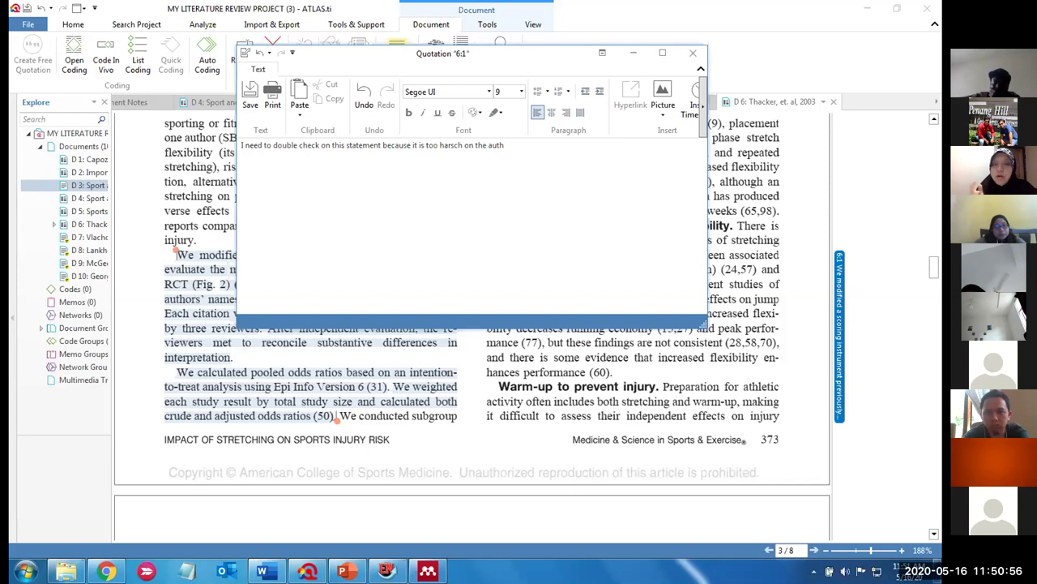
{"action": "key", "text": "BackSpace"}
{"action": "key", "text": "BackSpace"}
{"action": "key", "text": "BackSpace"}
{"action": "key", "text": "BackSpace"}
{"action": "key", "text": "BackSpace"}
{"action": "key", "text": "BackSpace"}
{"action": "key", "text": "BackSpace"}
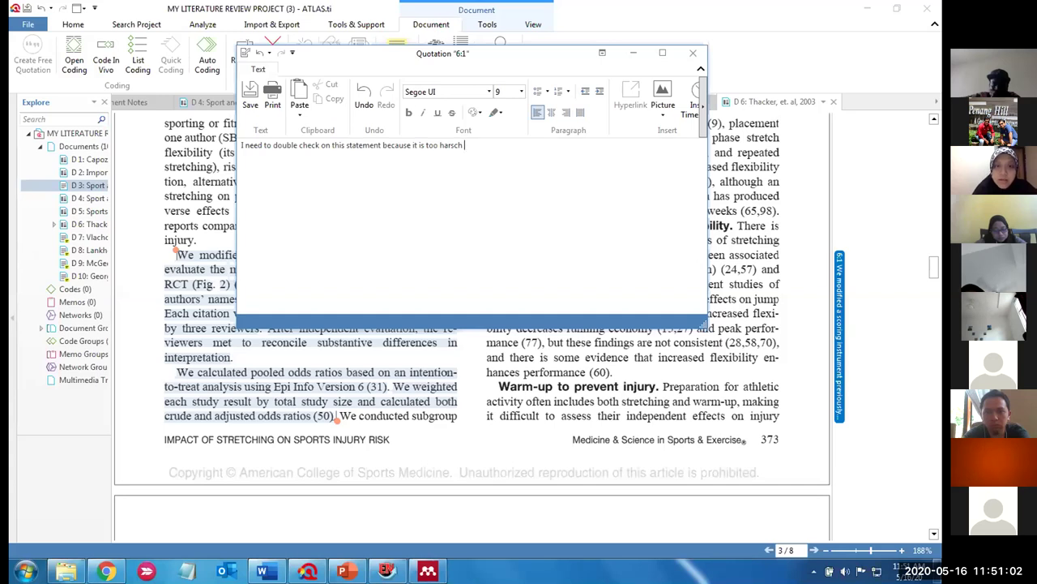
{"action": "type", "text": "by the authors"}
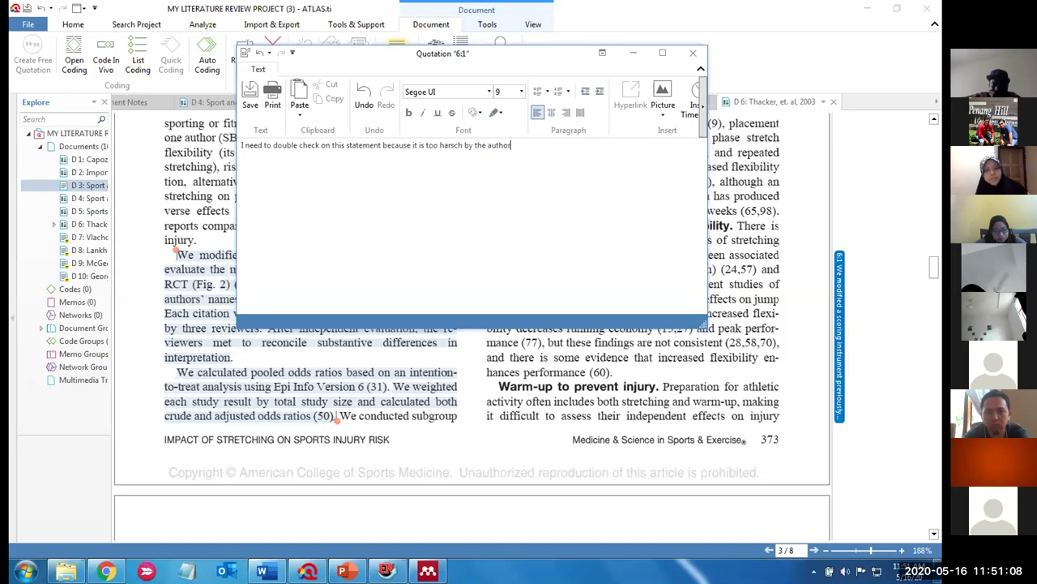
Set the font size of the whole comment on quotation 6:1 to 20
{"action": "key", "text": "ctrl+a"}
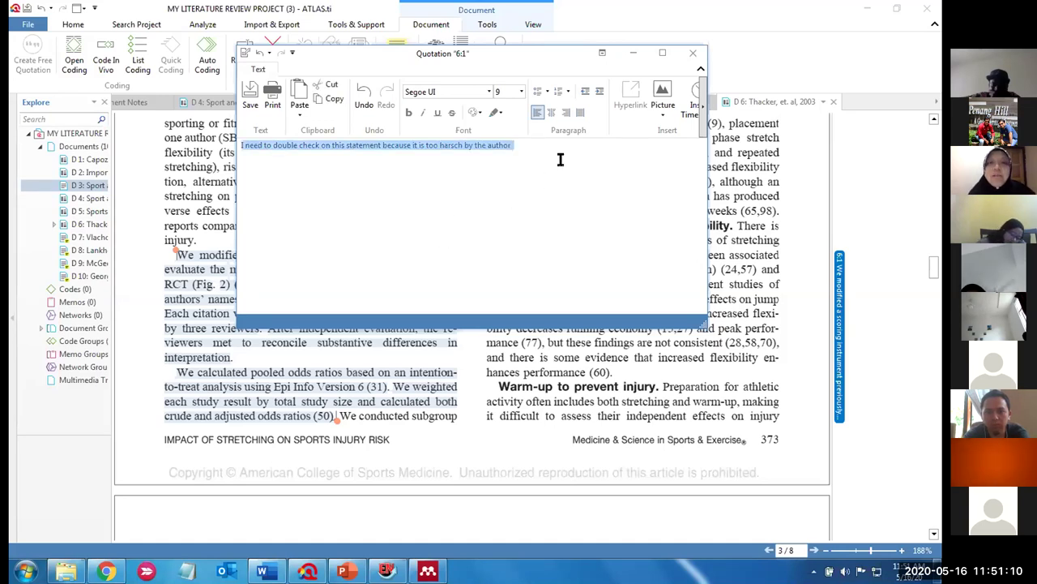
{"action": "left_click", "coordinate": [523, 95]}
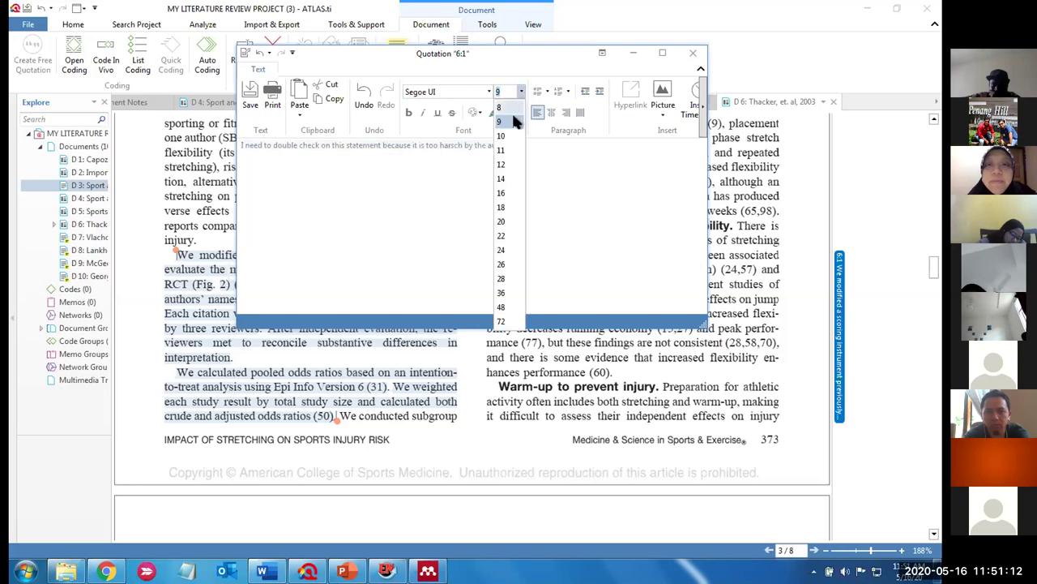
{"action": "left_click", "coordinate": [496, 219]}
{"action": "left_click", "coordinate": [496, 216]}
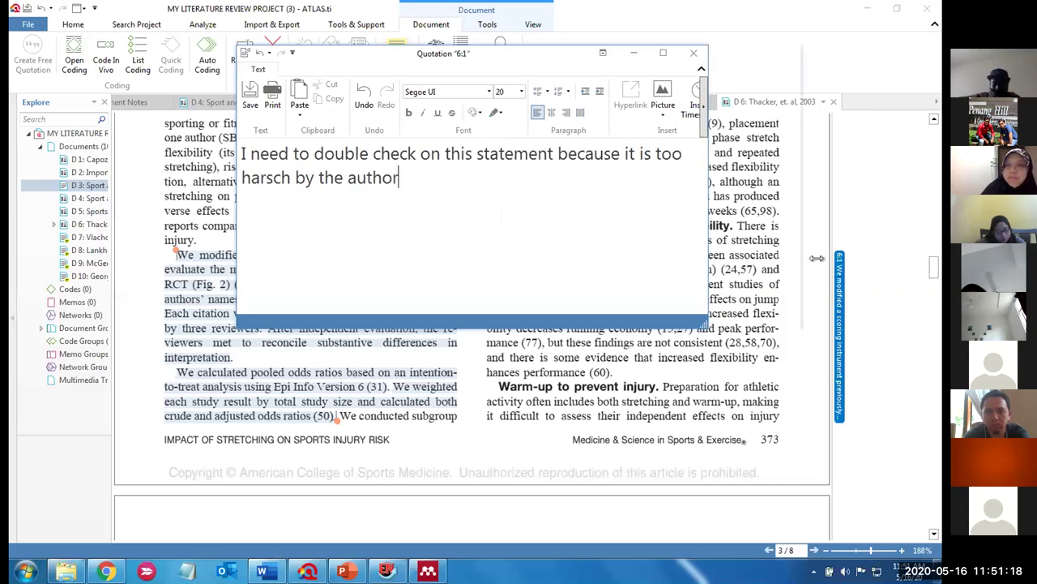
Widen the comment editor, insert a timestamp on a new line below the text, then save and close the comment
{"action": "left_click_drag", "start_coordinate": [707, 250], "coordinate": [813, 257]}
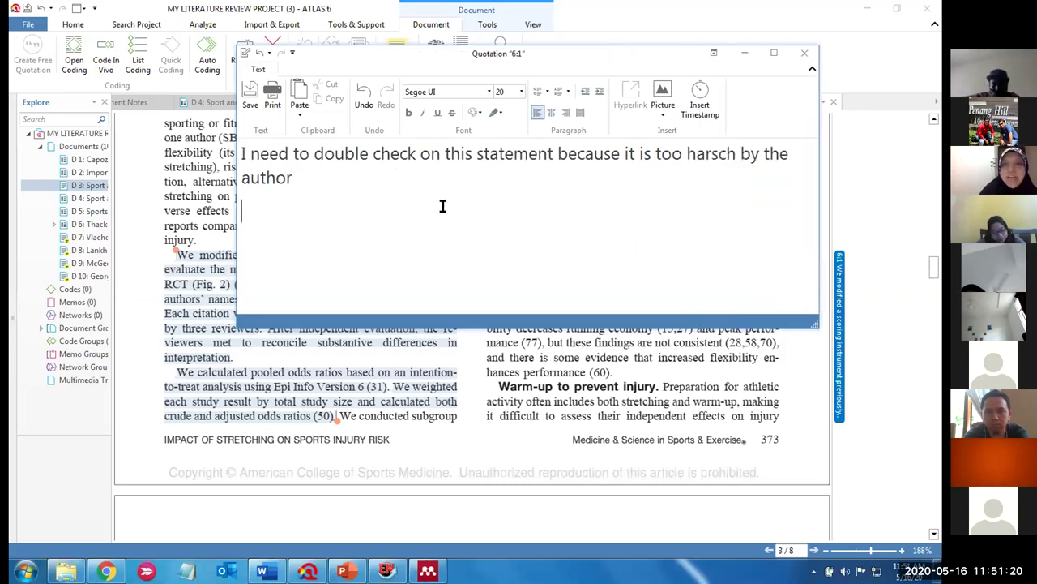
{"action": "left_click", "coordinate": [702, 108]}
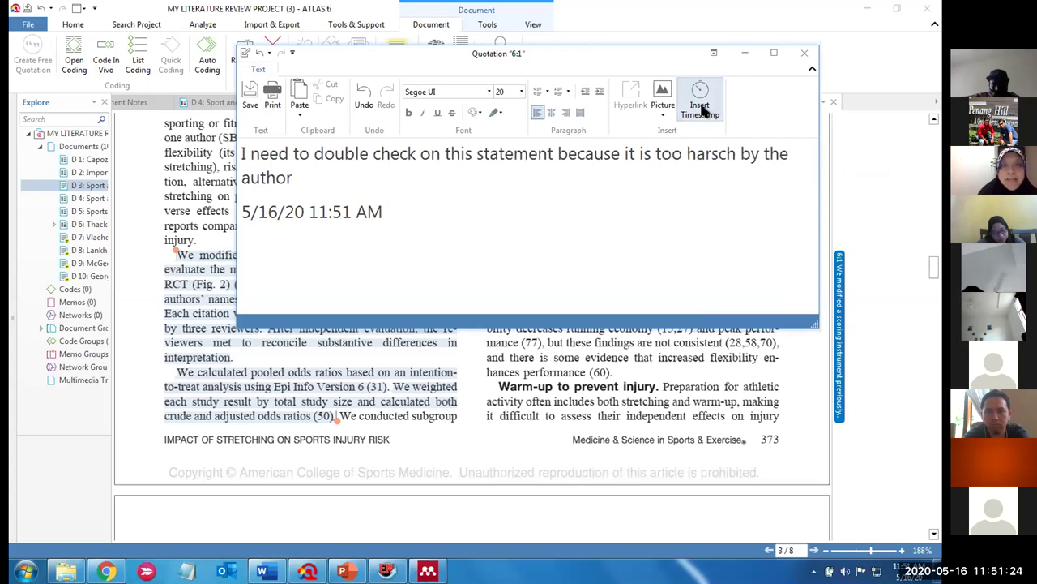
{"action": "left_click", "coordinate": [250, 98]}
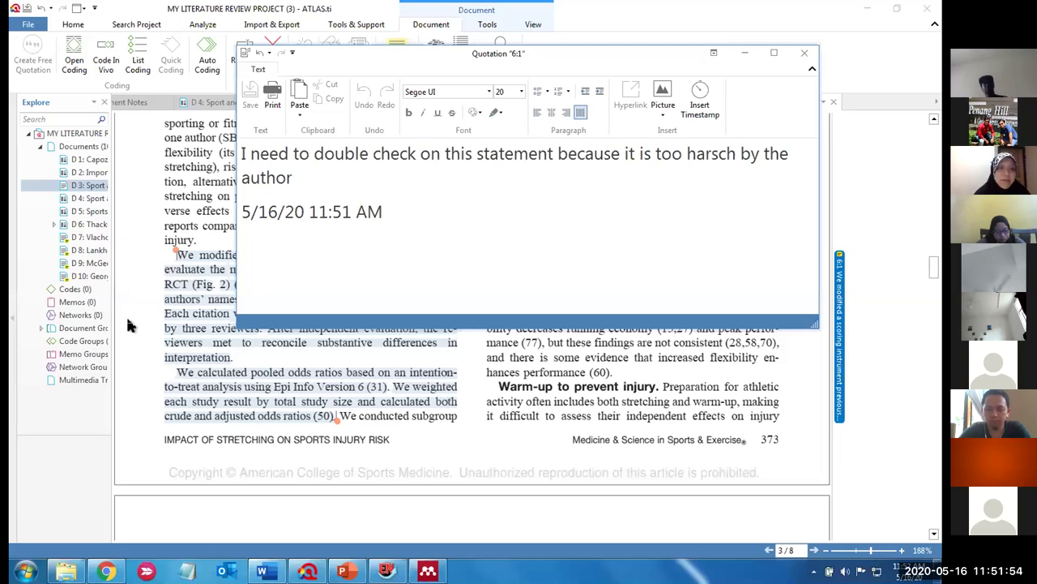
{"action": "mouse_move", "coordinate": [67, 571]}
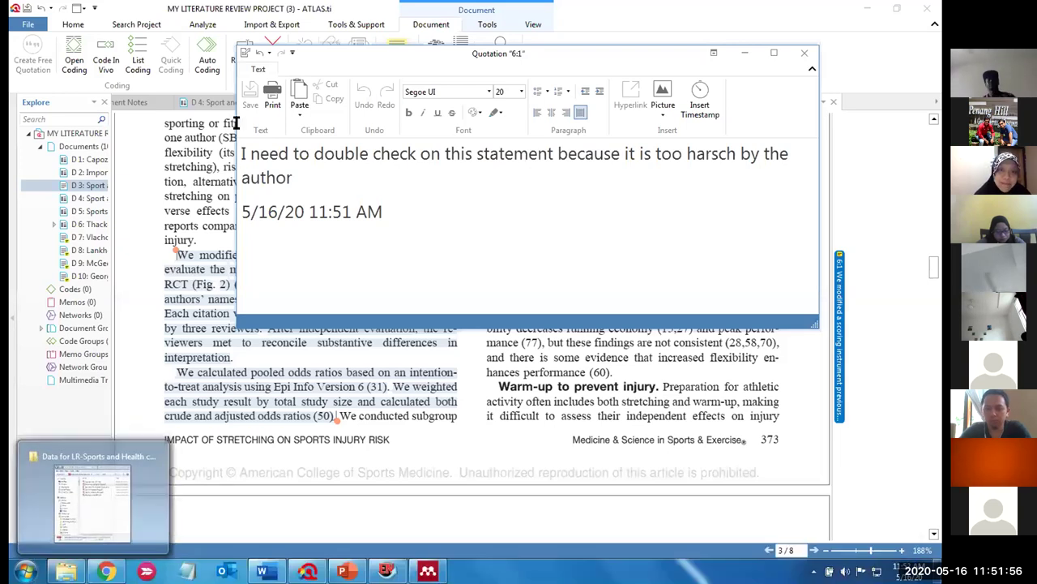
{"action": "left_click", "coordinate": [804, 53]}
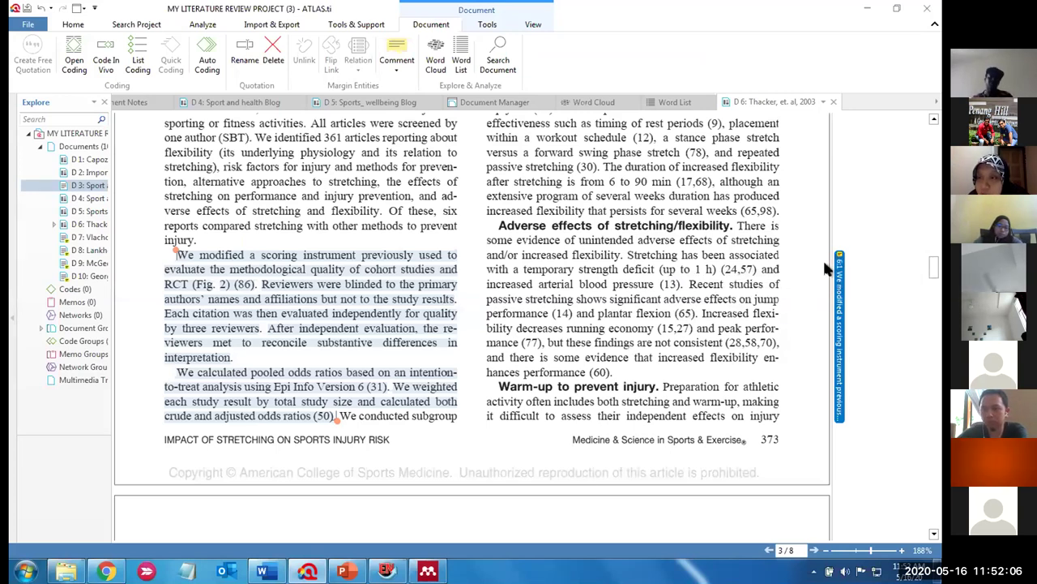
View the saved comment of quotation 6:1 from its margin marker and close it again
{"action": "mouse_move", "coordinate": [840, 259]}
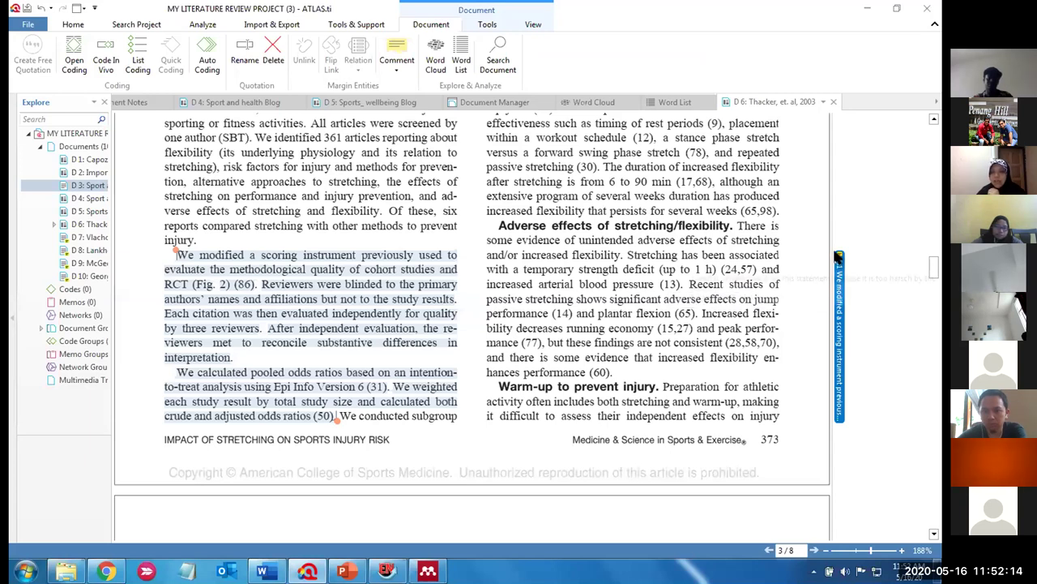
{"action": "left_click", "coordinate": [839, 257]}
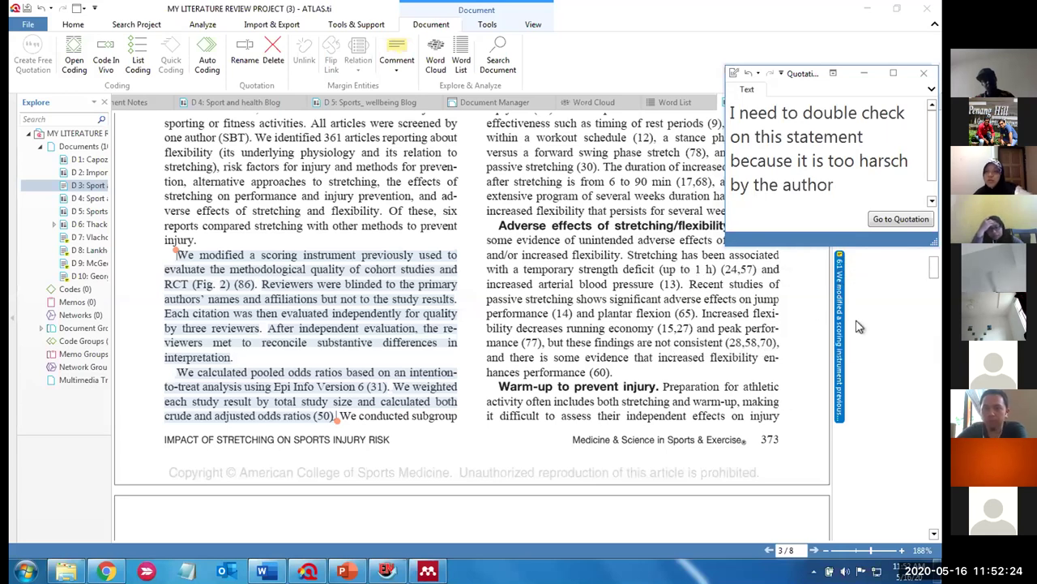
{"action": "left_click", "coordinate": [922, 73]}
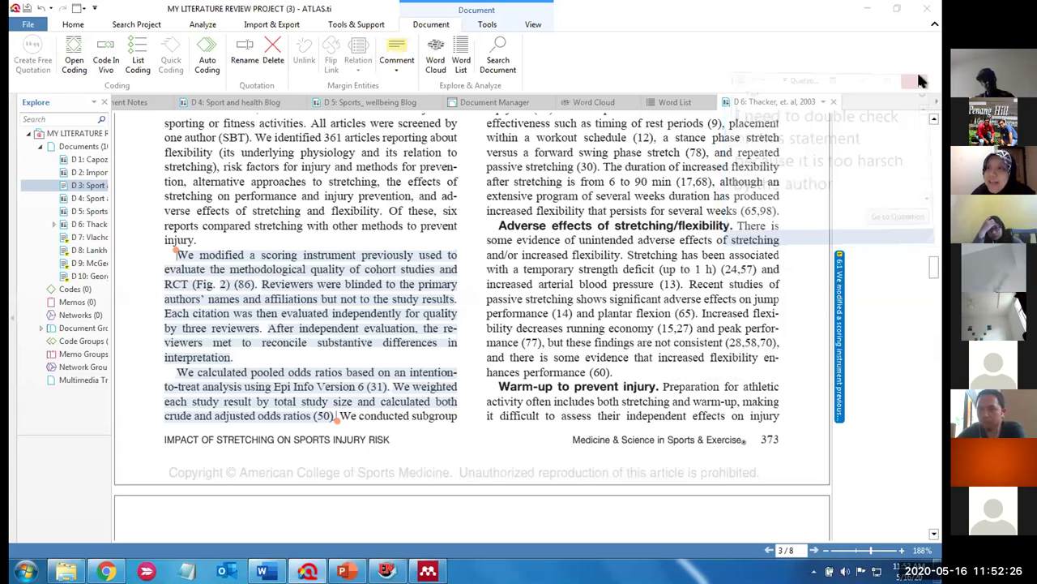
Switch to the Mac version of the project and show the inspector details of quotation 8:1
{"action": "key", "text": "ctrl+Left"}
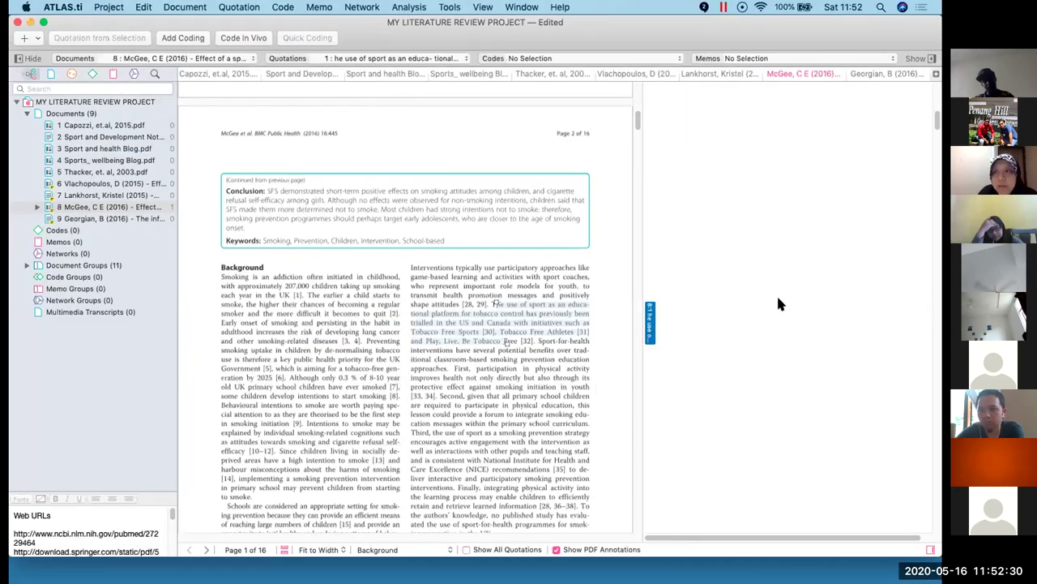
{"action": "left_click", "coordinate": [919, 59]}
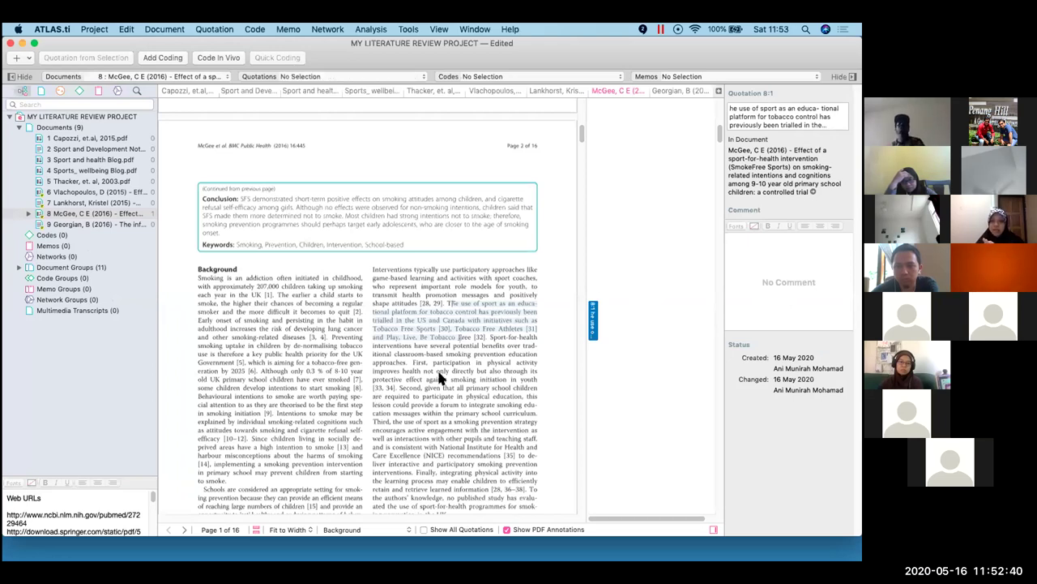
{"action": "left_click", "coordinate": [533, 416]}
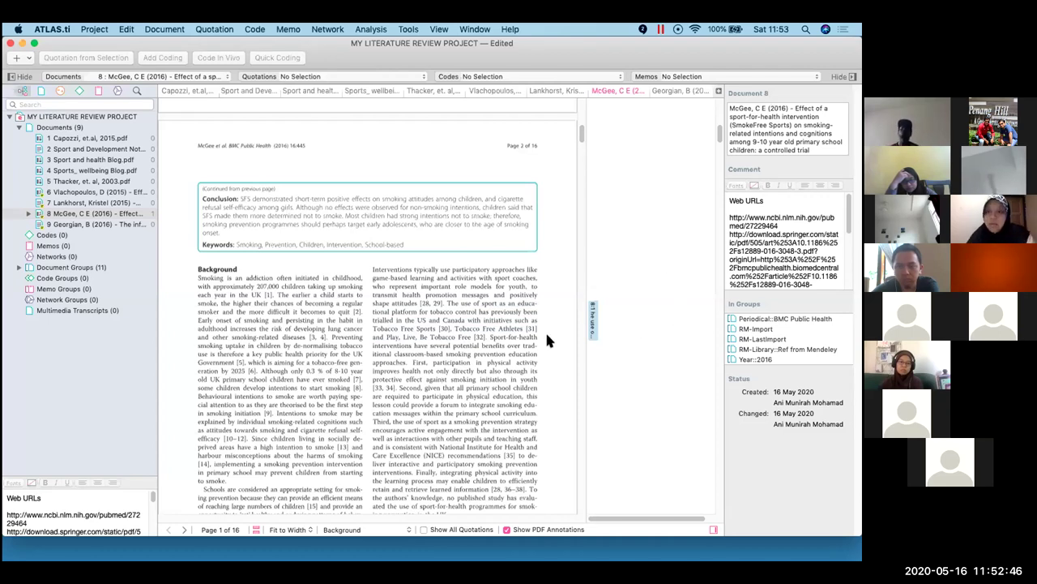
{"action": "left_click", "coordinate": [594, 322]}
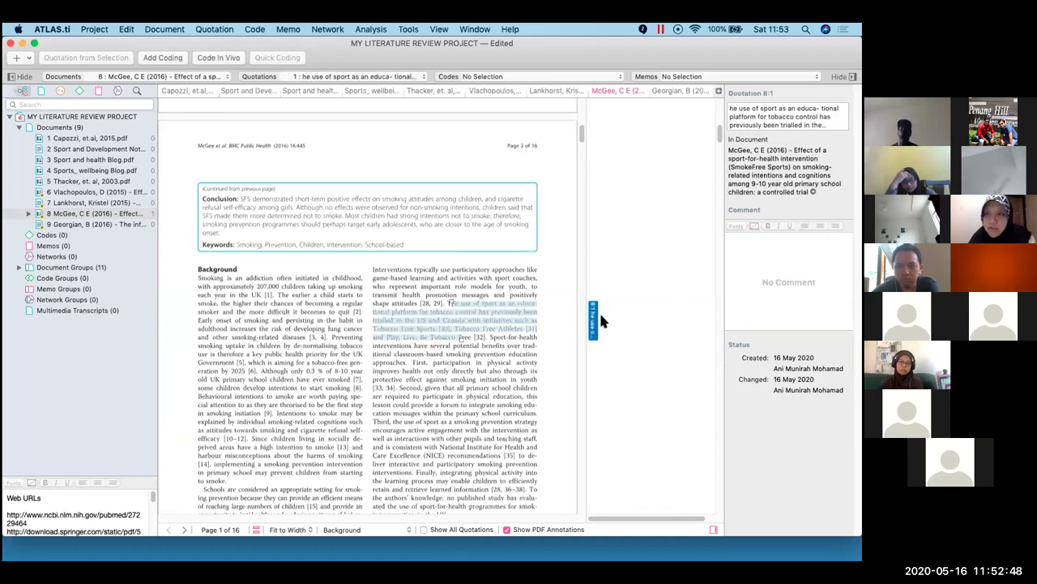
Add the comment "This is so cool" to quotation 8:1, then deselect and reselect the quotation to check its comment
{"action": "left_click", "coordinate": [790, 266]}
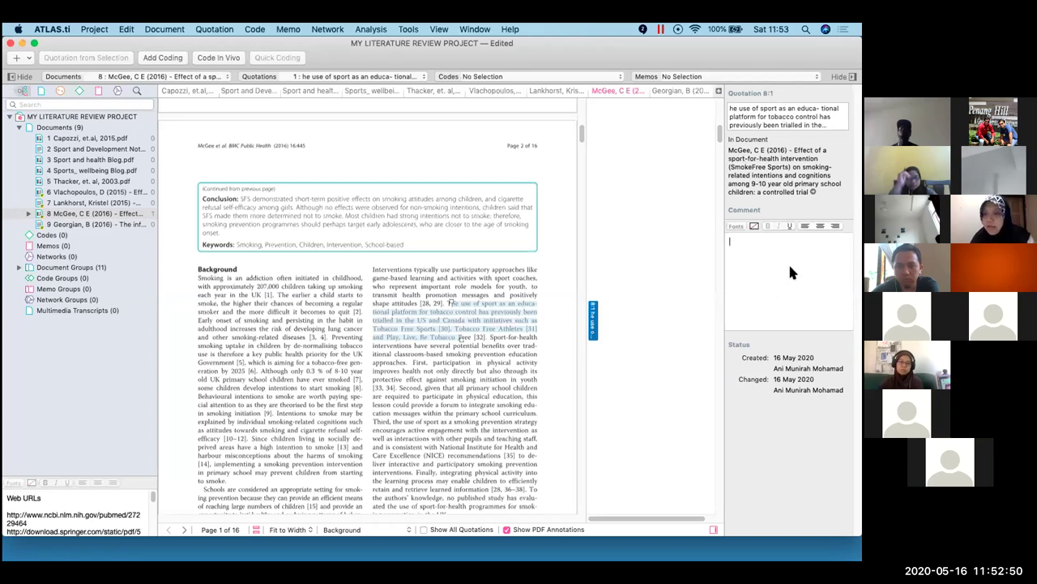
{"action": "type", "text": "This is so cool"}
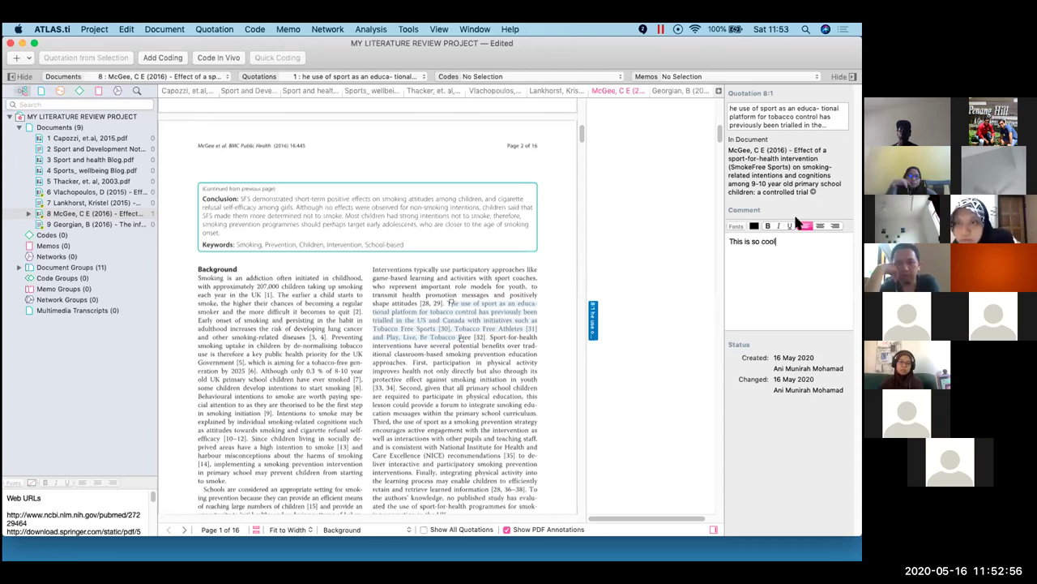
{"action": "left_click", "coordinate": [678, 249]}
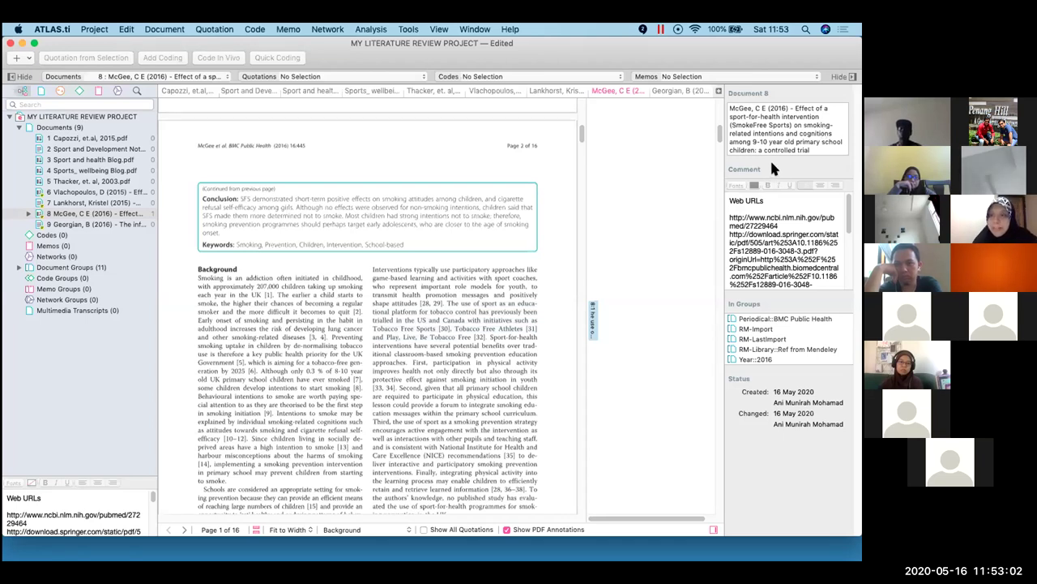
{"action": "left_click", "coordinate": [593, 324]}
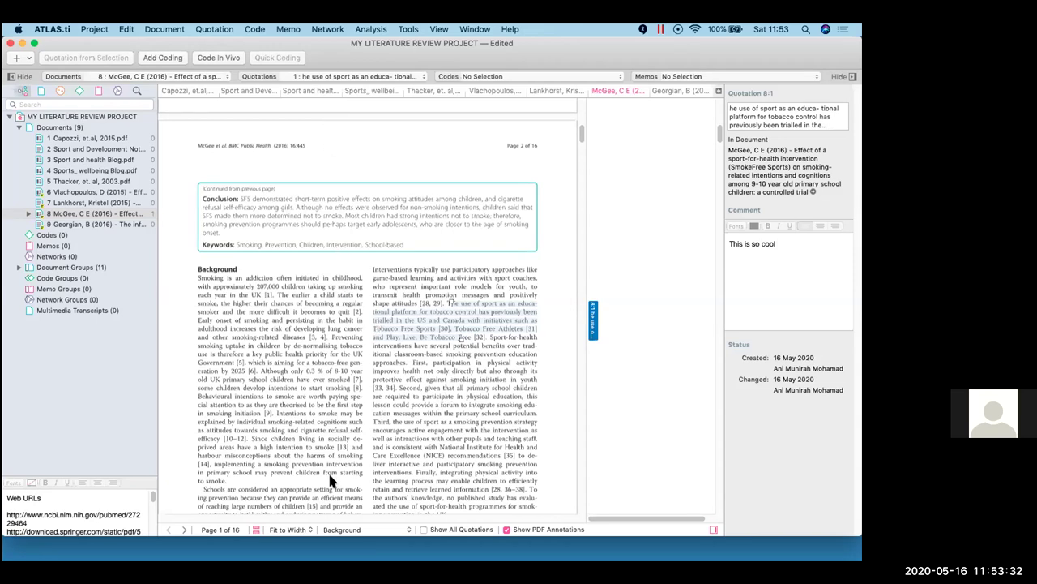
Return to the Windows desktop and switch to the Activity Sheet LR.docx document in Word to consult the next activity
{"action": "key", "text": "ctrl+Right"}
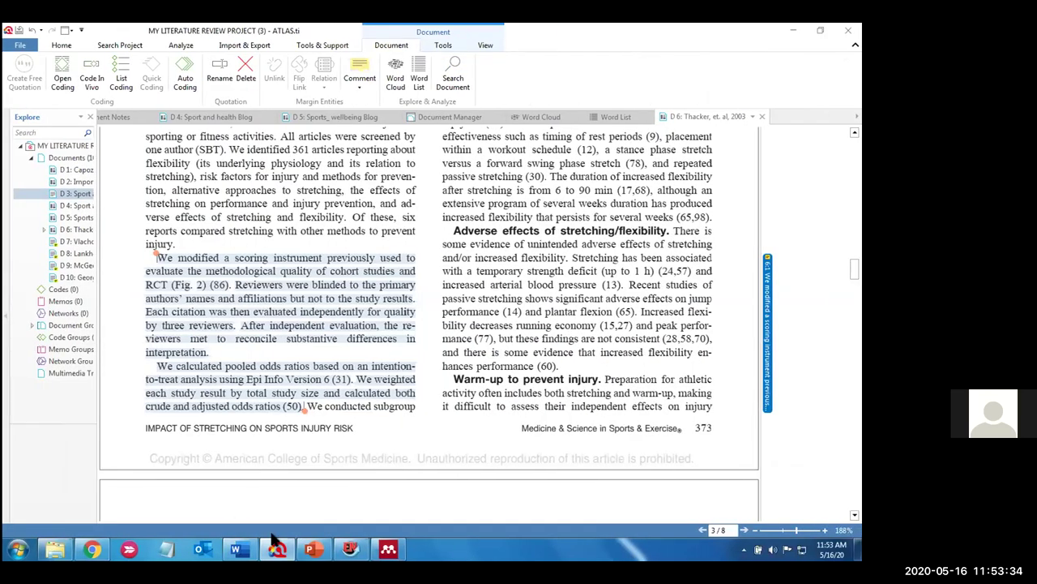
{"action": "mouse_move", "coordinate": [240, 553]}
{"action": "left_click", "coordinate": [241, 491]}
{"action": "left_click", "coordinate": [241, 199]}
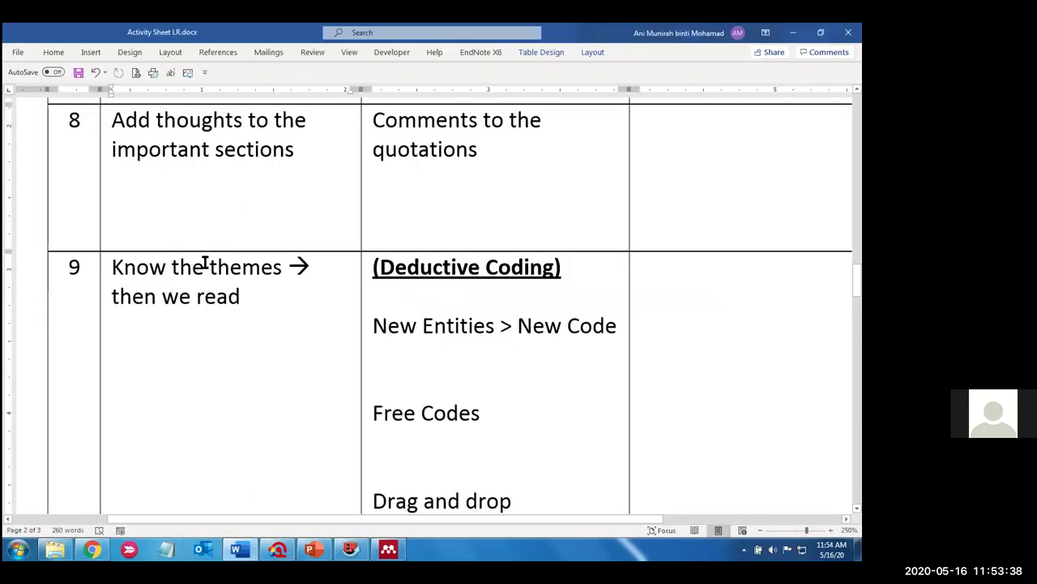
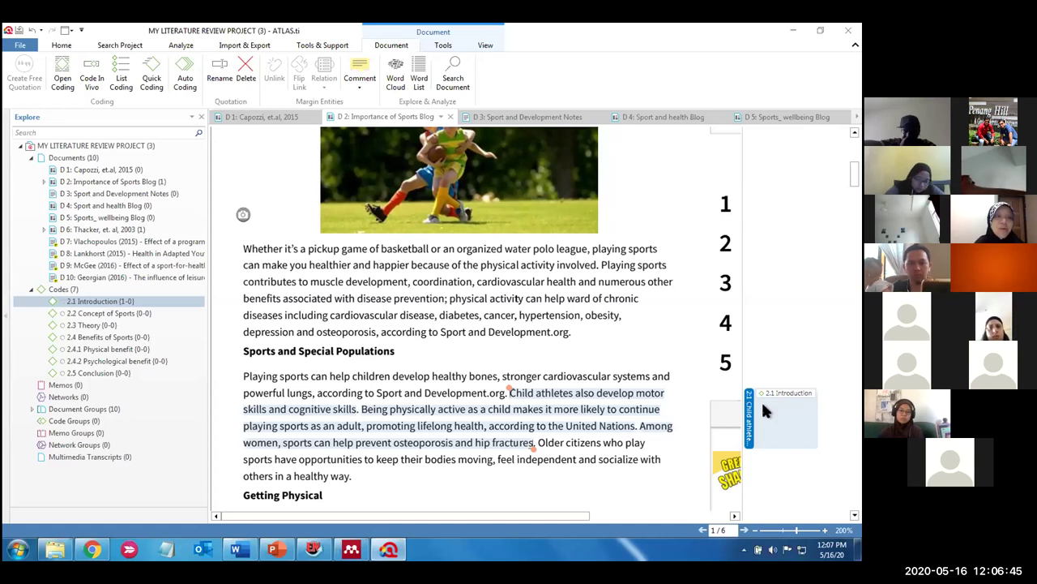
In the Importance of Sports Blog, code the sentence beginning "Whether it's a pickup game of basketball" with 2.3 Theory
{"action": "left_click", "coordinate": [104, 302]}
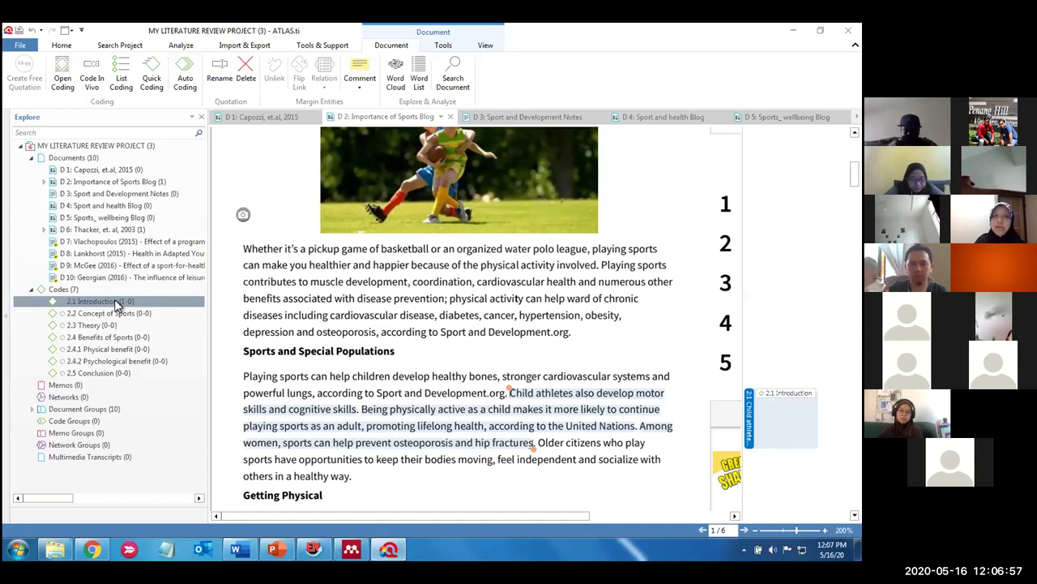
{"action": "left_click", "coordinate": [284, 266]}
{"action": "left_click_drag", "start_coordinate": [245, 253], "coordinate": [597, 265]}
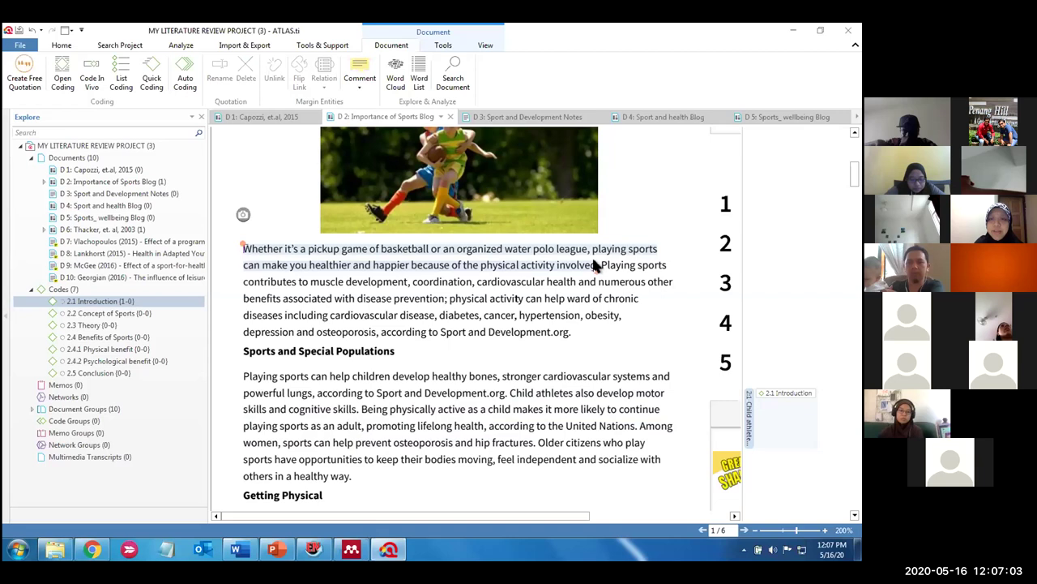
{"action": "left_click", "coordinate": [140, 326]}
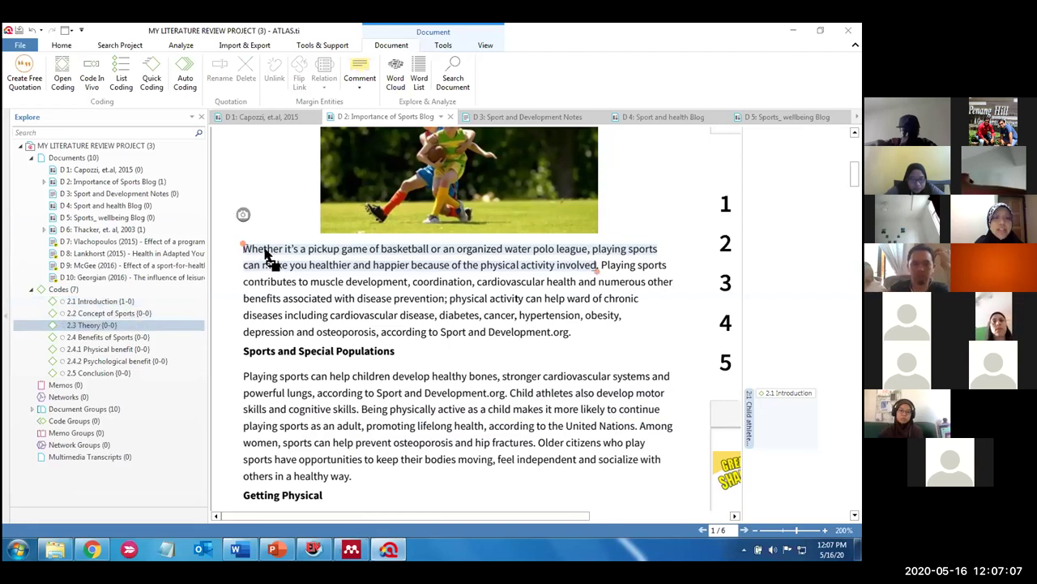
{"action": "left_click_drag", "start_coordinate": [267, 255], "coordinate": [267, 254]}
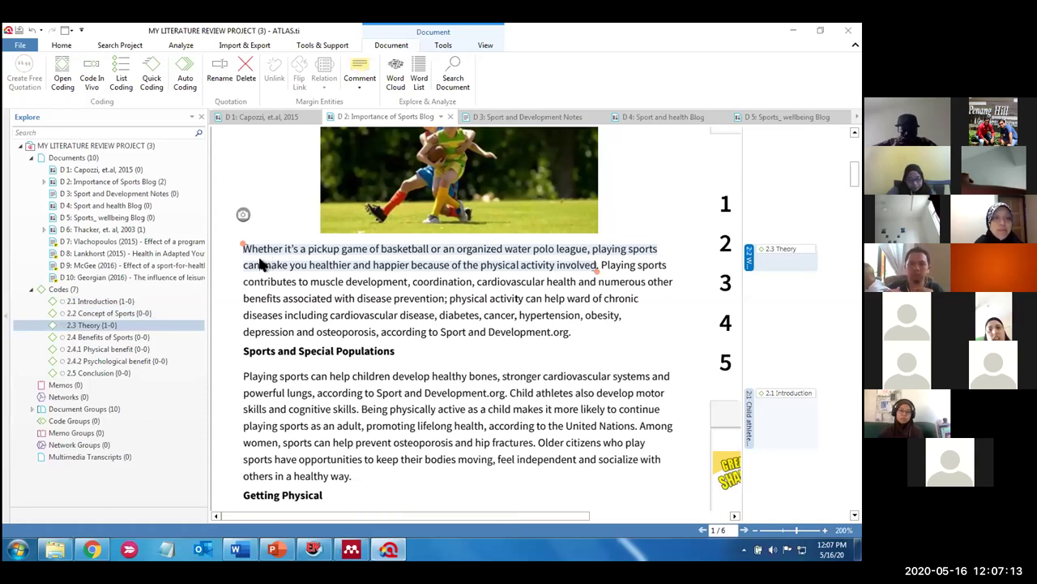
Code the first sentence under the Getting Physical heading with 2.4.1 Physical benefit
{"action": "left_click", "coordinate": [352, 375]}
{"action": "scroll", "coordinate": [351, 375], "scroll_direction": "down", "scroll_amount": 5}
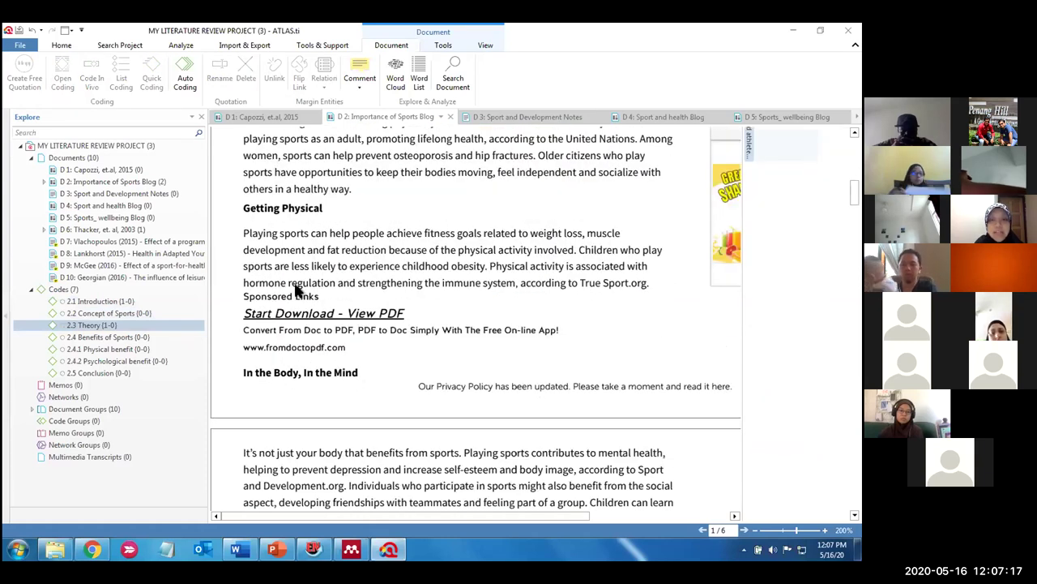
{"action": "left_click_drag", "start_coordinate": [243, 233], "coordinate": [573, 253]}
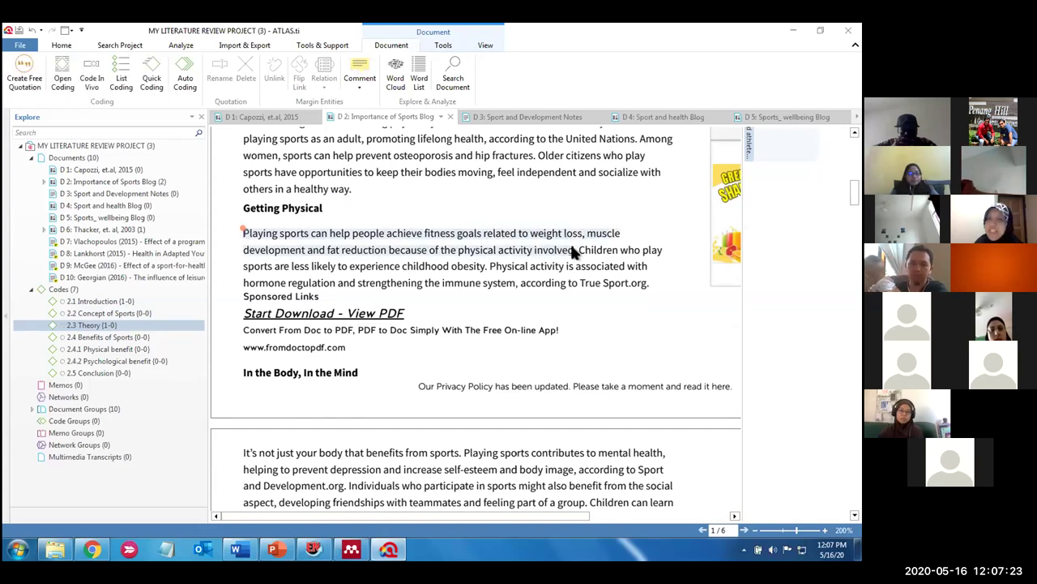
{"action": "left_click", "coordinate": [151, 350]}
{"action": "left_click_drag", "start_coordinate": [151, 349], "coordinate": [321, 252]}
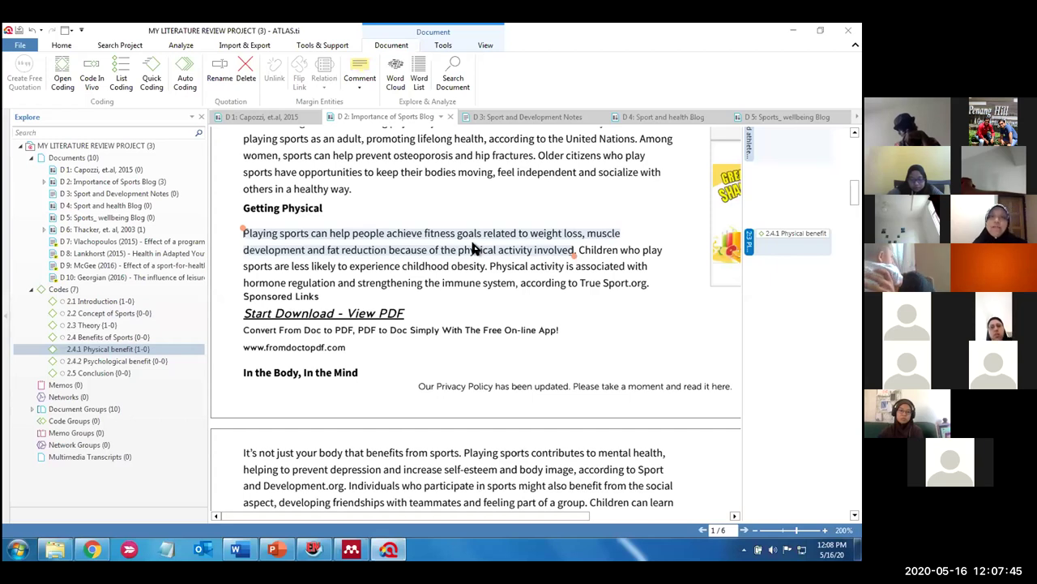
Code the first sentence under the heading "Different Sports, Different Benefits" with 2.3 Theory
{"action": "left_click", "coordinate": [502, 456]}
{"action": "scroll", "coordinate": [501, 458], "scroll_direction": "down", "scroll_amount": 5}
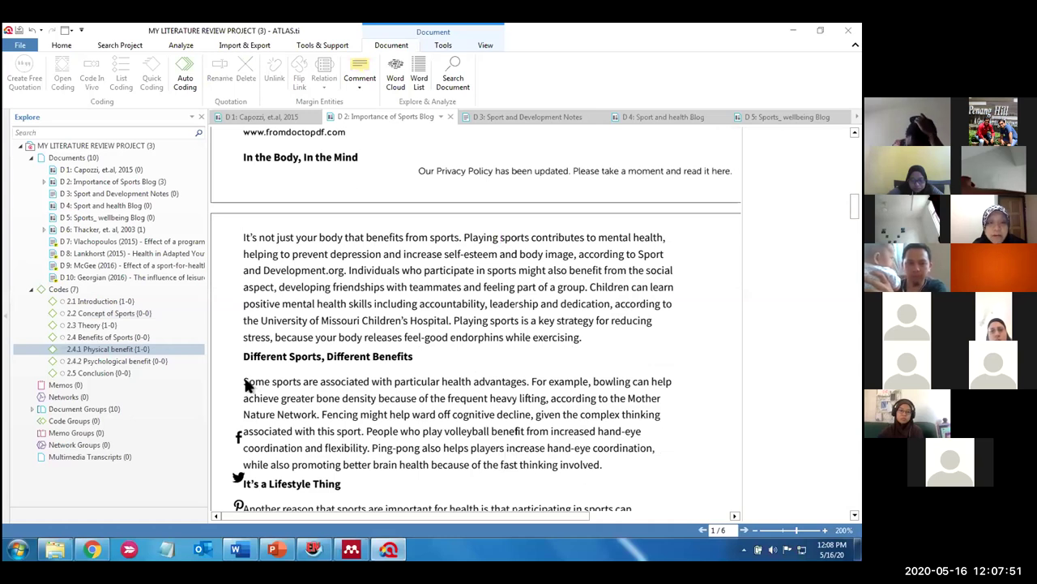
{"action": "left_click_drag", "start_coordinate": [258, 378], "coordinate": [528, 380]}
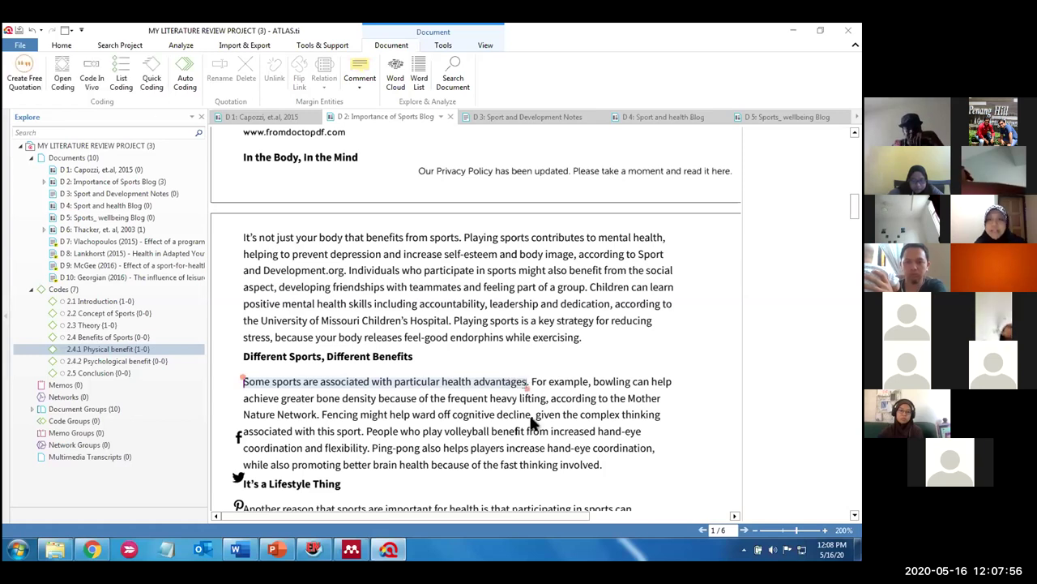
{"action": "left_click", "coordinate": [92, 326]}
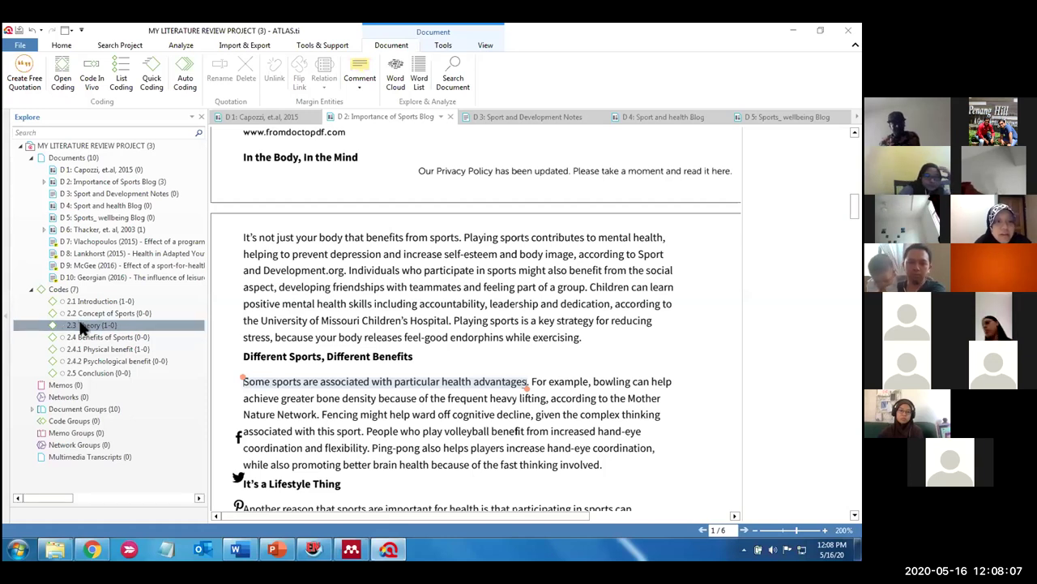
{"action": "mouse_move", "coordinate": [80, 324]}
{"action": "left_mouse_down"}
{"action": "mouse_move", "coordinate": [125, 312]}
{"action": "mouse_move", "coordinate": [238, 341]}
{"action": "mouse_move", "coordinate": [285, 386]}
{"action": "left_mouse_up"}
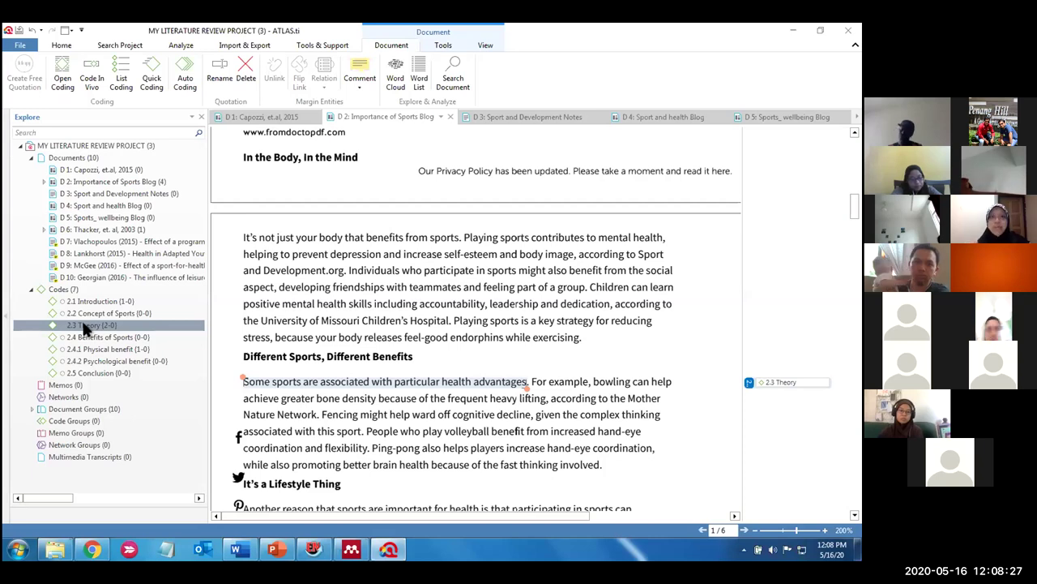
{"action": "left_click", "coordinate": [84, 315], "text": "ctrl"}
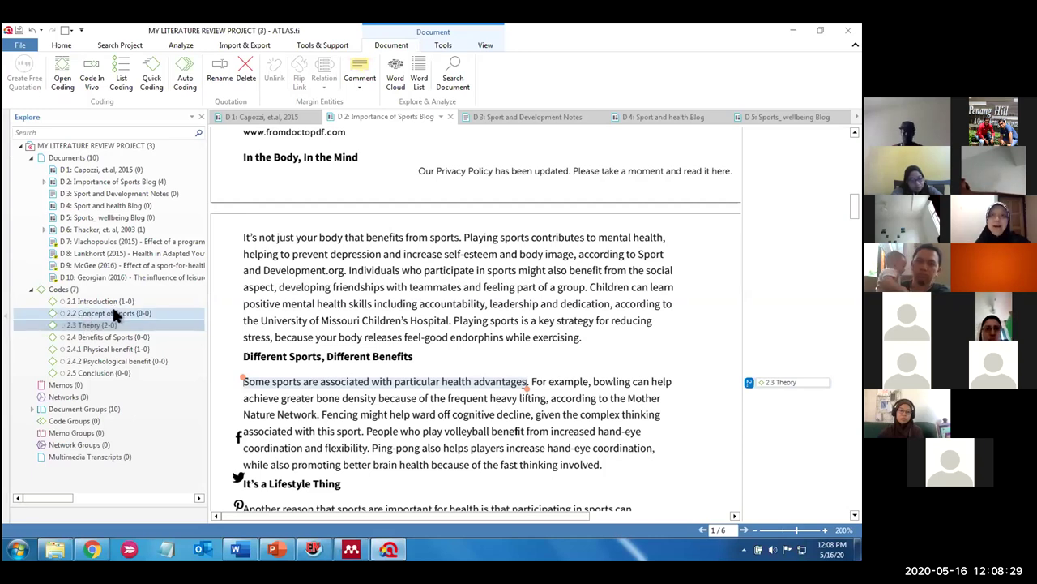
{"action": "left_click", "coordinate": [117, 313], "text": "ctrl"}
{"action": "left_click", "coordinate": [124, 325]}
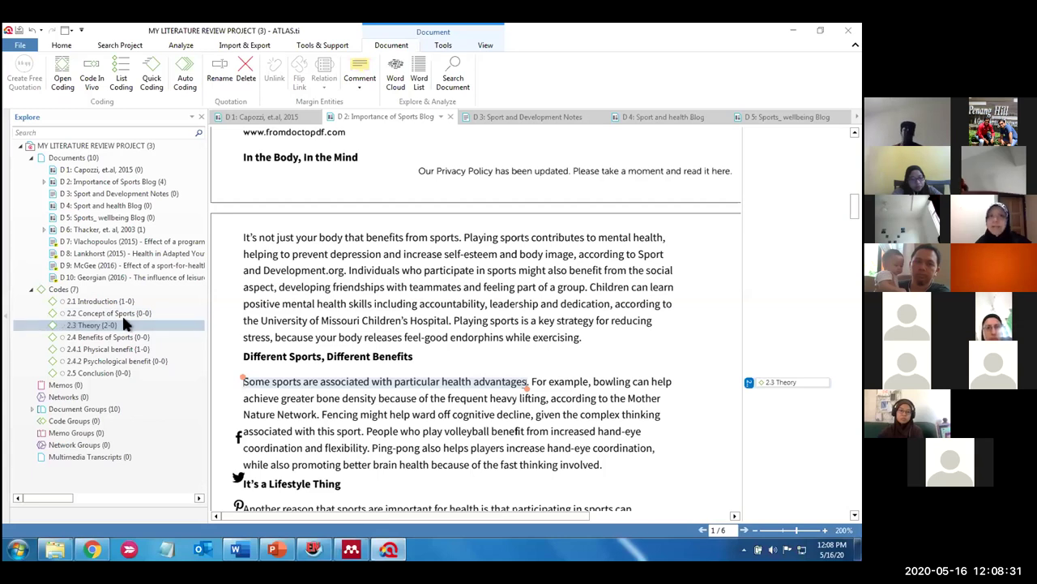
{"action": "left_click", "coordinate": [123, 323]}
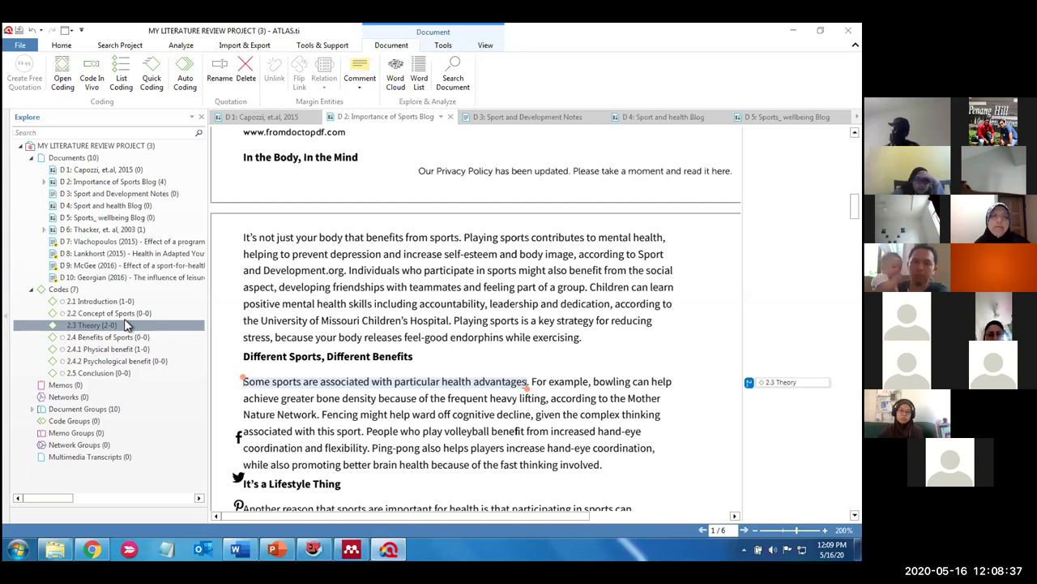
{"action": "left_click", "coordinate": [453, 476]}
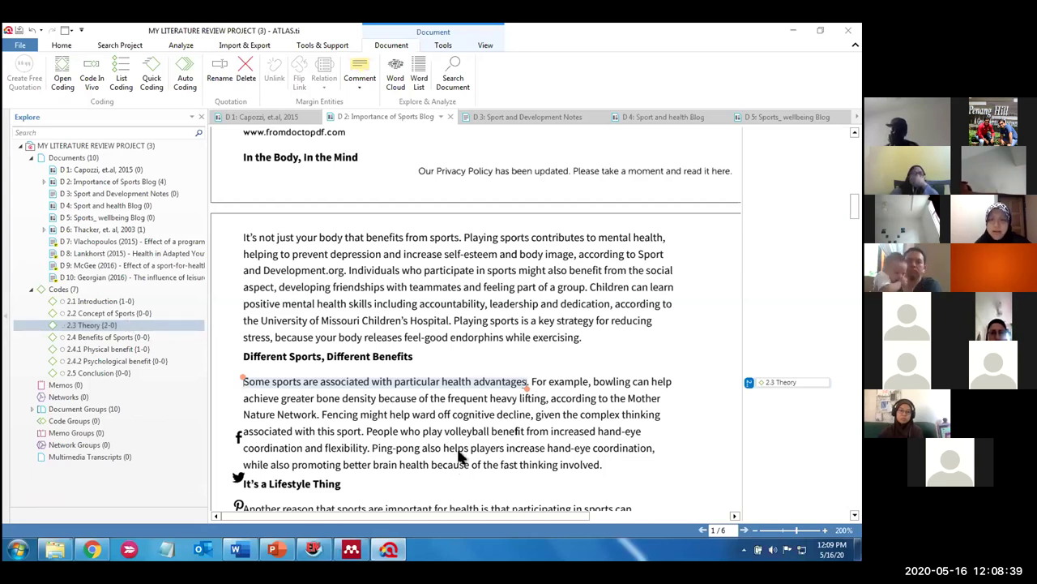
In Sport and Development Notes, code the opening WHO sentence under "Physical activity and psychosocial health" with 2.4.1 Physical benefit
{"action": "left_click", "coordinate": [527, 116]}
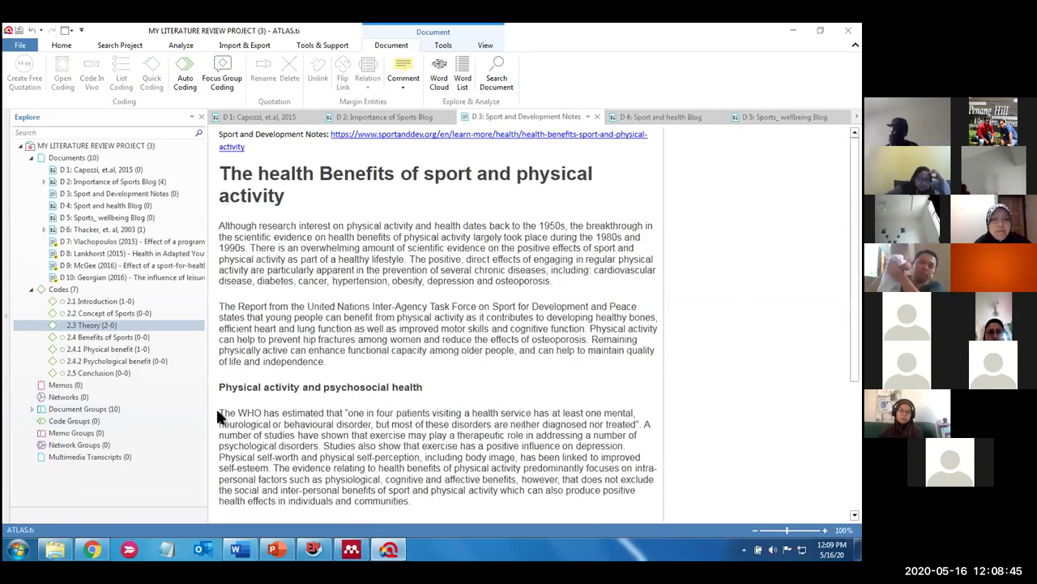
{"action": "left_click_drag", "start_coordinate": [220, 414], "coordinate": [637, 424]}
{"action": "left_click", "coordinate": [140, 349]}
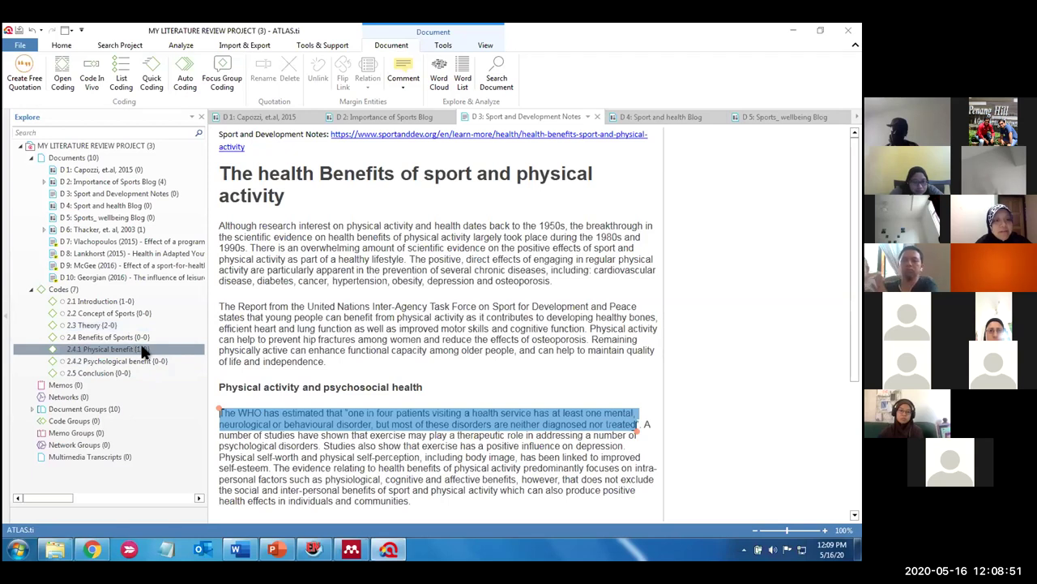
{"action": "key", "text": "ctrl+l"}
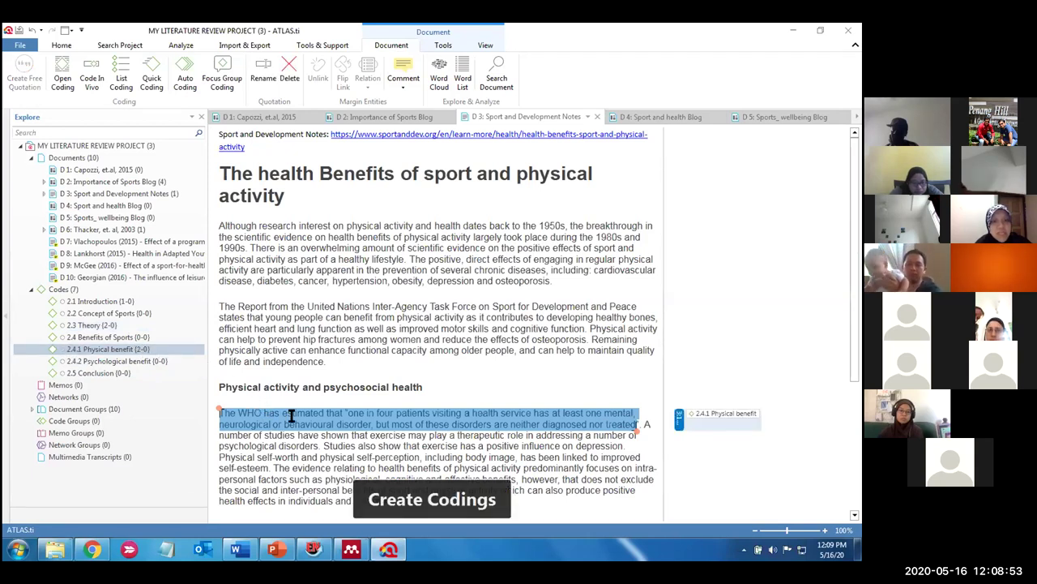
Code the passage from "Studies also show that exercise" to "improved self-esteem" with 2.4.2 Psychological benefit
{"action": "left_click", "coordinate": [324, 444]}
{"action": "left_click_drag", "start_coordinate": [325, 444], "coordinate": [273, 469]}
{"action": "left_click", "coordinate": [149, 361]}
{"action": "left_click_drag", "start_coordinate": [149, 365], "coordinate": [229, 463]}
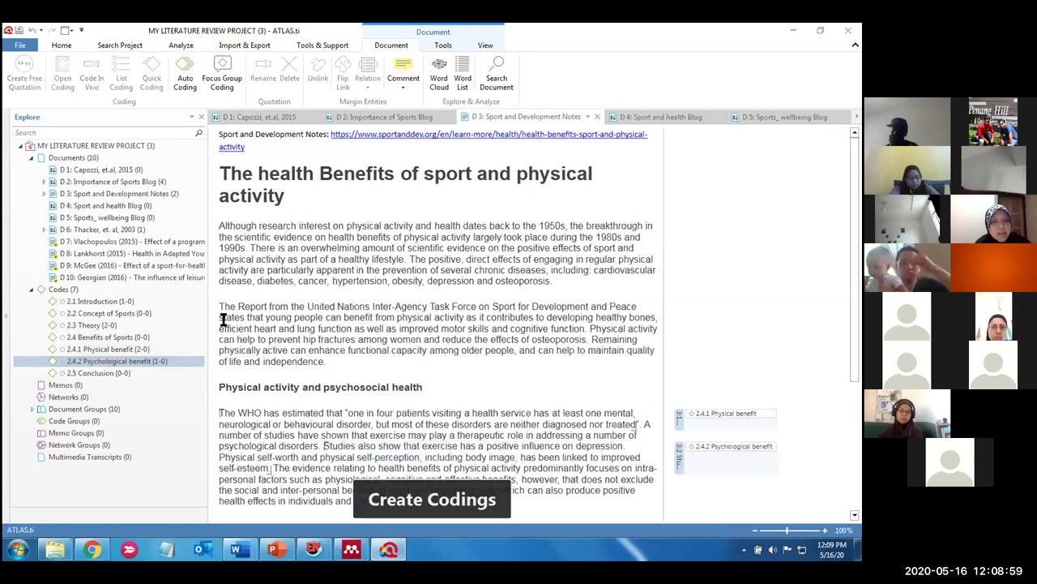
Code the first two sentences under "Sport and physical activity as part of a healthy lifestyle" with 2.4.1 Physical benefit
{"action": "scroll", "coordinate": [294, 312], "scroll_direction": "down", "scroll_amount": 4}
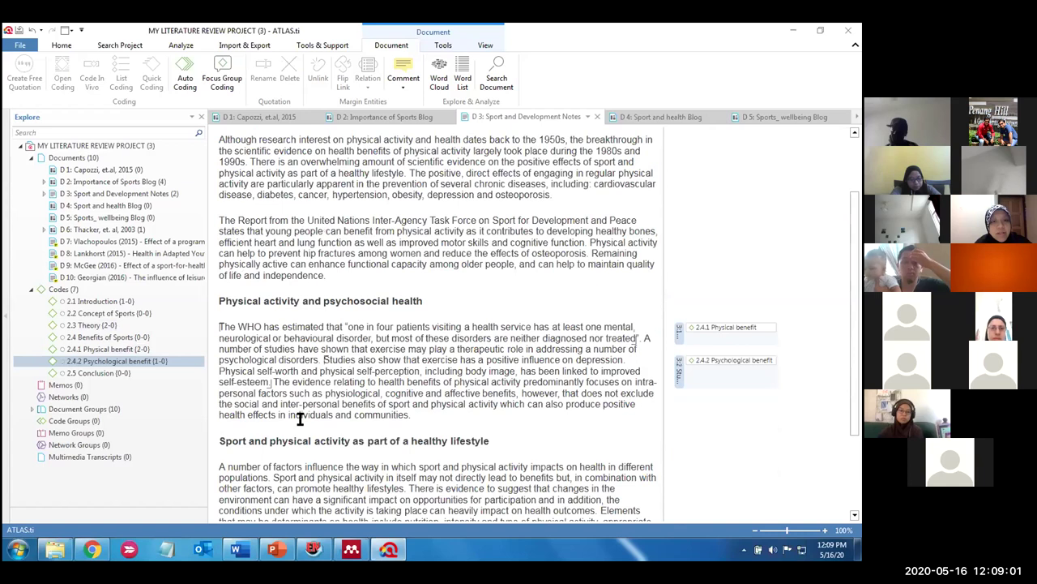
{"action": "left_click_drag", "start_coordinate": [219, 379], "coordinate": [405, 402]}
{"action": "left_click", "coordinate": [154, 350]}
{"action": "left_click_drag", "start_coordinate": [158, 352], "coordinate": [249, 382]}
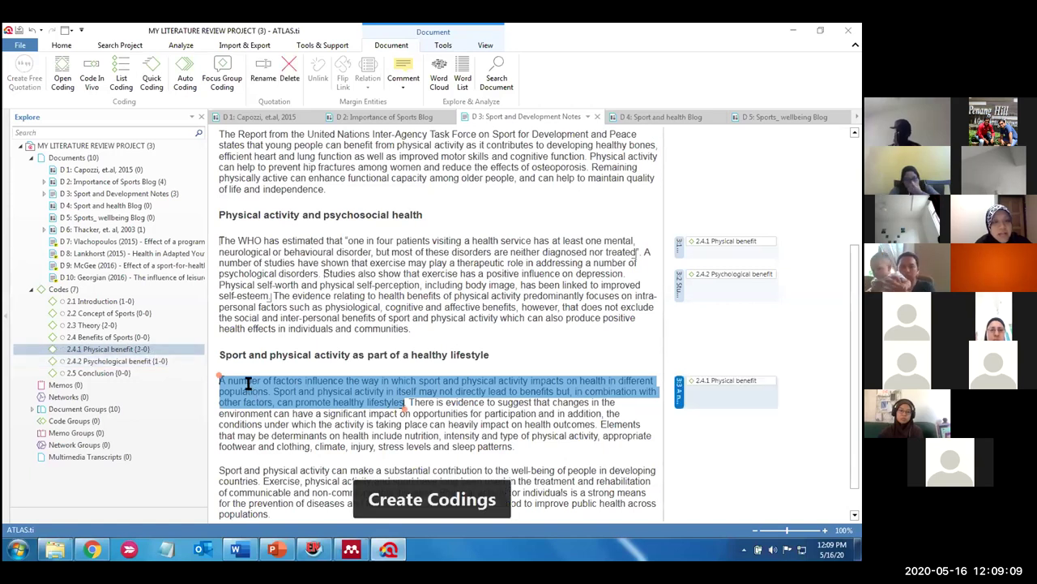
Code the sentence from "Sport and physical activity can make a substantial contribution" to "developing countries" with 2.2 Concept of Sports
{"action": "scroll", "coordinate": [251, 324], "scroll_direction": "down", "scroll_amount": 1}
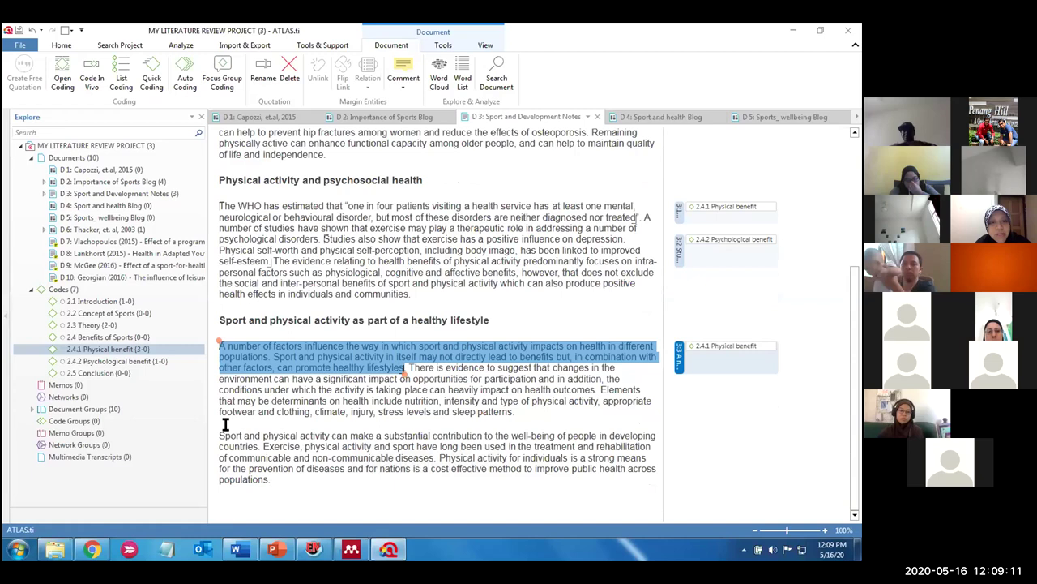
{"action": "left_click_drag", "start_coordinate": [219, 437], "coordinate": [256, 442]}
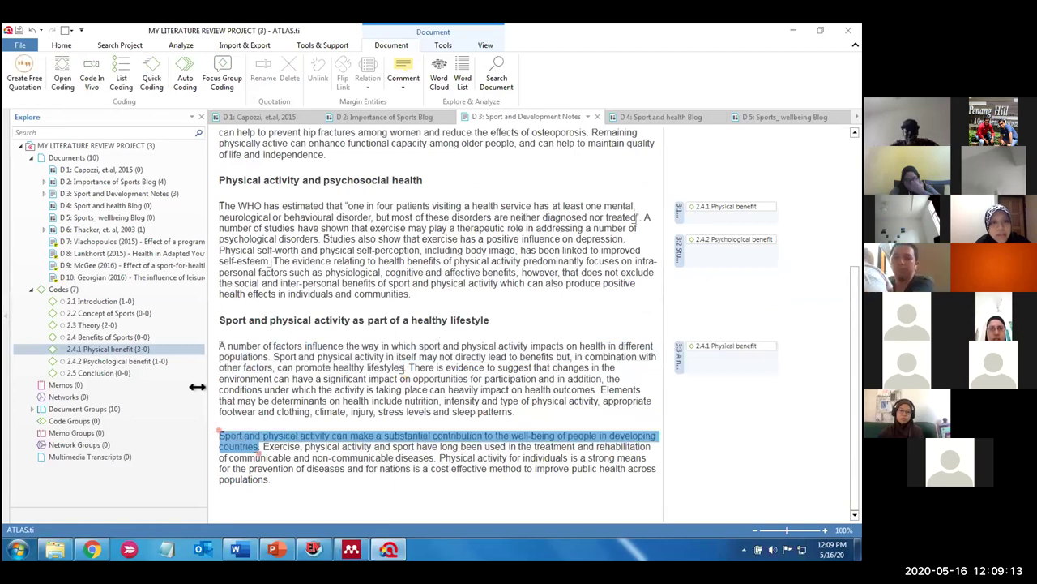
{"action": "left_click", "coordinate": [139, 336], "text": "ctrl"}
{"action": "left_click", "coordinate": [144, 314]}
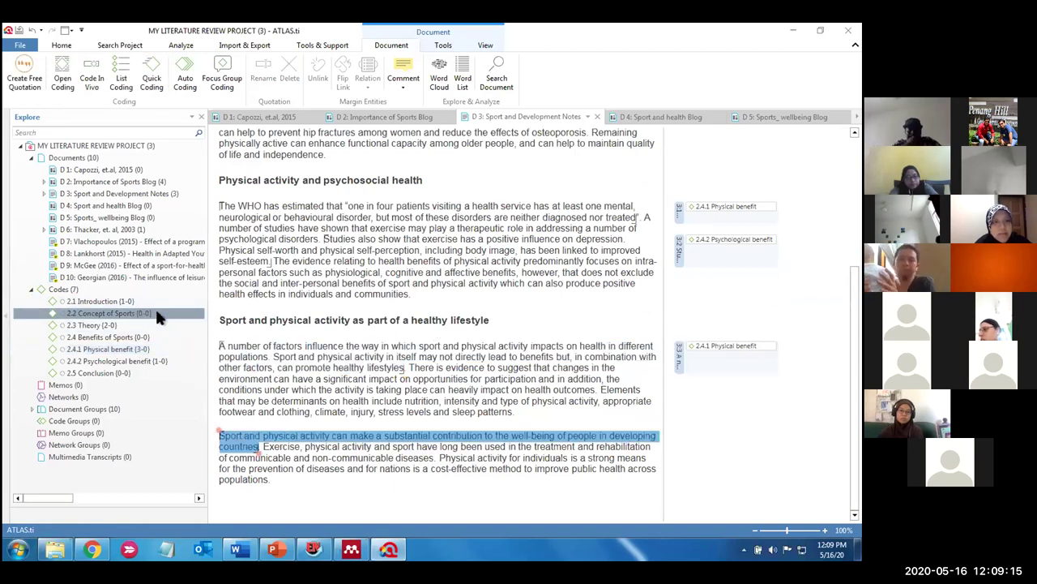
{"action": "left_click_drag", "start_coordinate": [246, 435], "coordinate": [247, 437]}
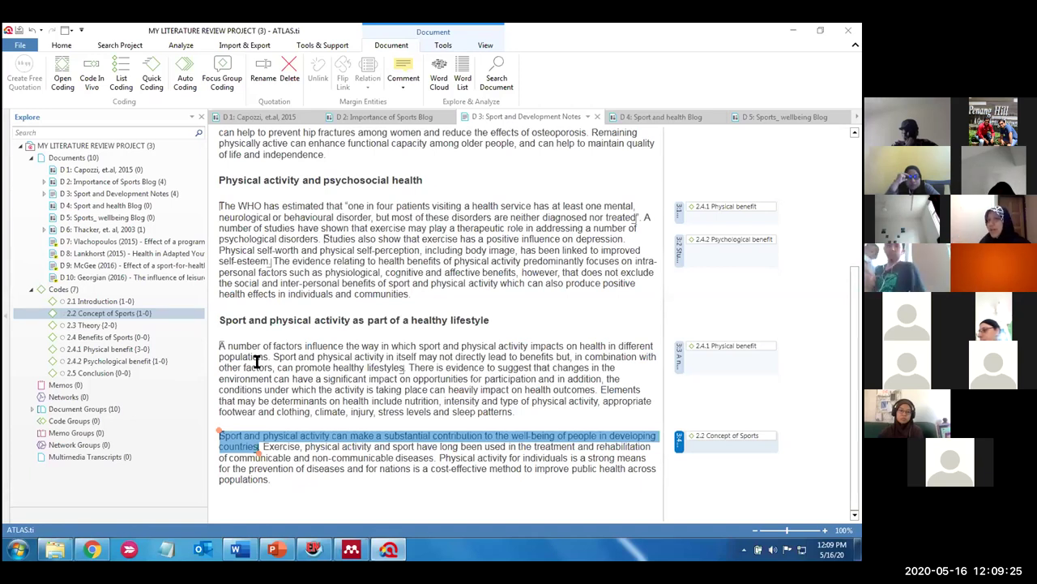
{"action": "left_click", "coordinate": [135, 315]}
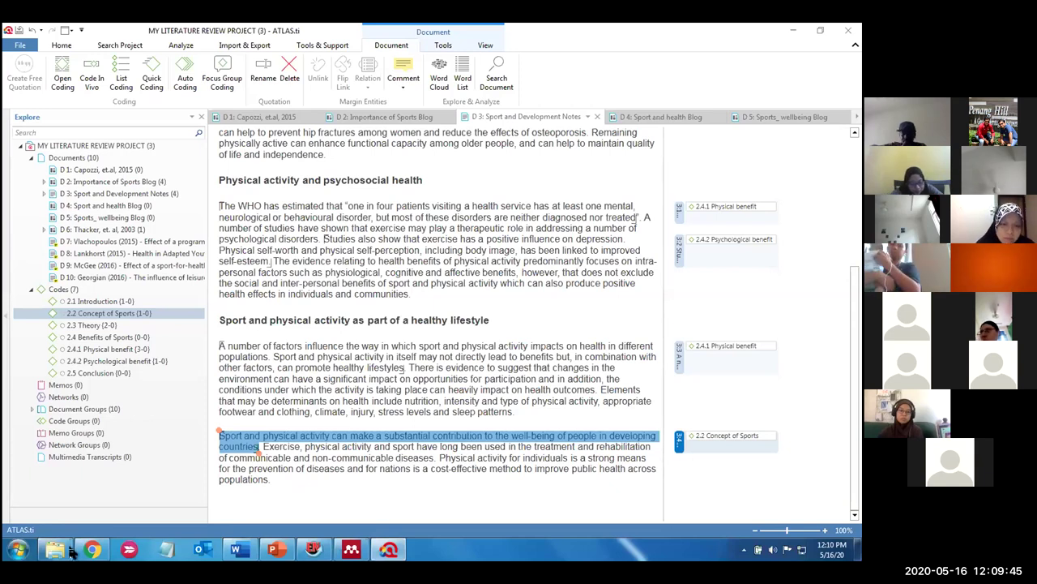
Switch to the Word activity sheet to review the deductive coding methods, and return to ATLAS.ti to inspect the 2.2 Concept of Sports coding
{"action": "mouse_move", "coordinate": [247, 554]}
{"action": "left_click", "coordinate": [244, 520]}
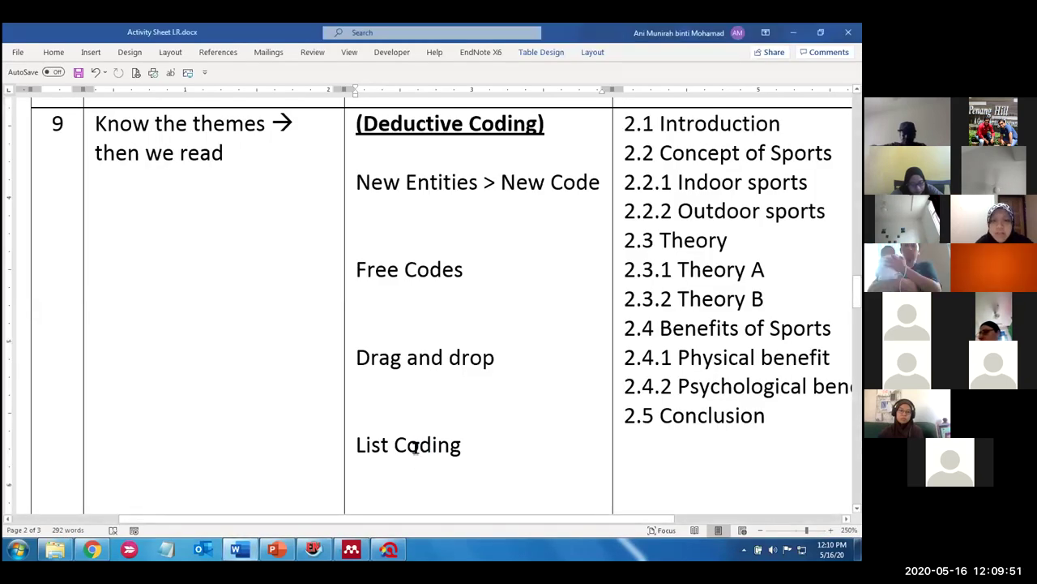
{"action": "scroll", "coordinate": [412, 447], "scroll_direction": "down", "scroll_amount": 3}
{"action": "scroll", "coordinate": [412, 438], "scroll_direction": "up", "scroll_amount": 3}
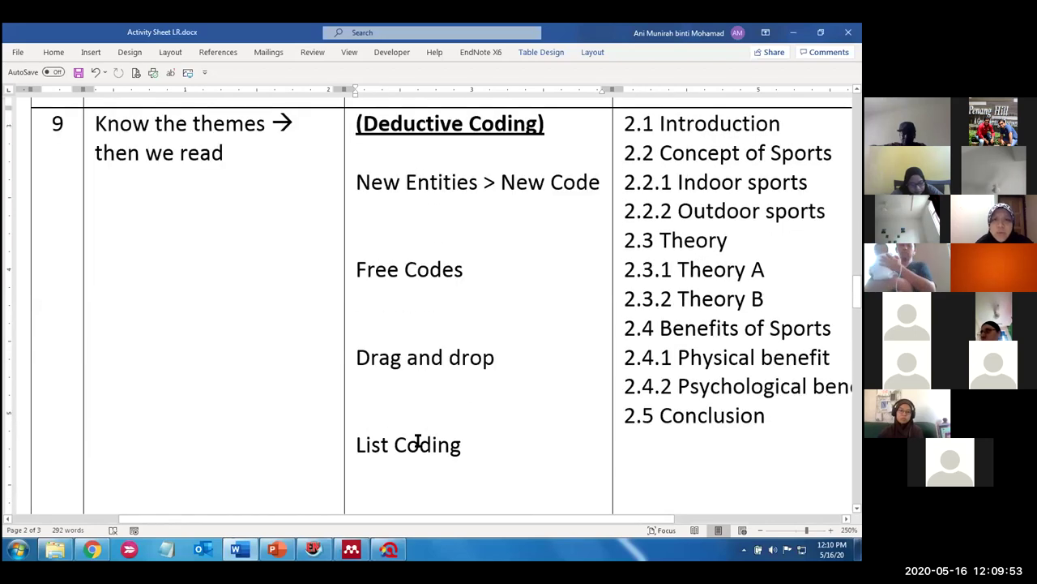
{"action": "left_click", "coordinate": [402, 458]}
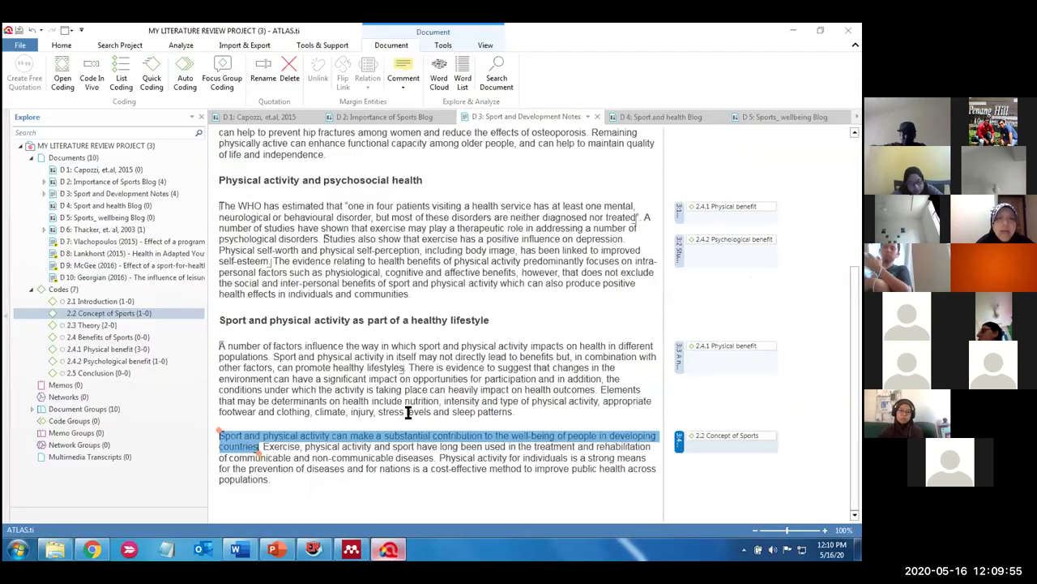
{"action": "left_click", "coordinate": [692, 428]}
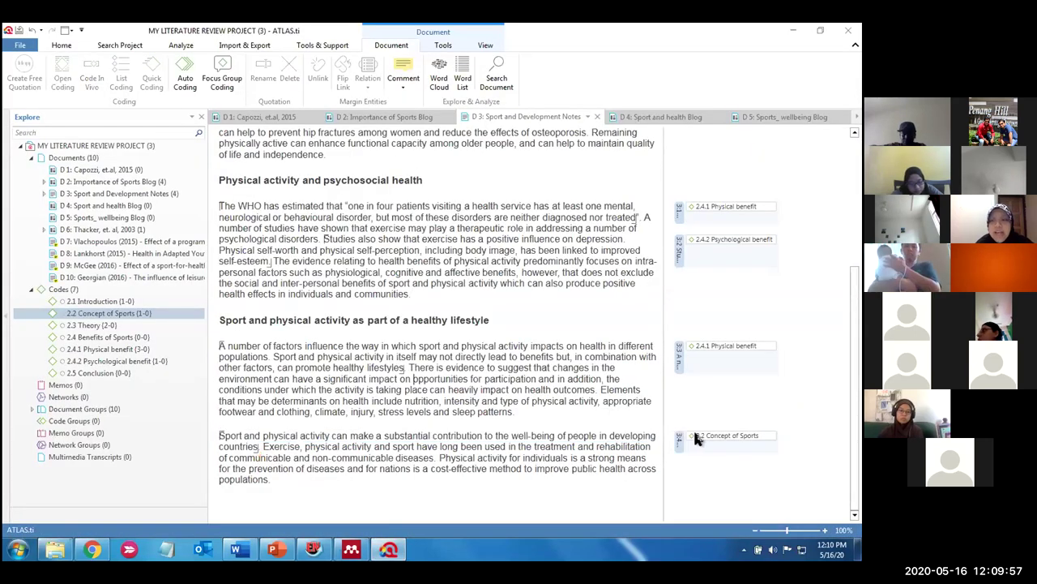
{"action": "left_click", "coordinate": [704, 436]}
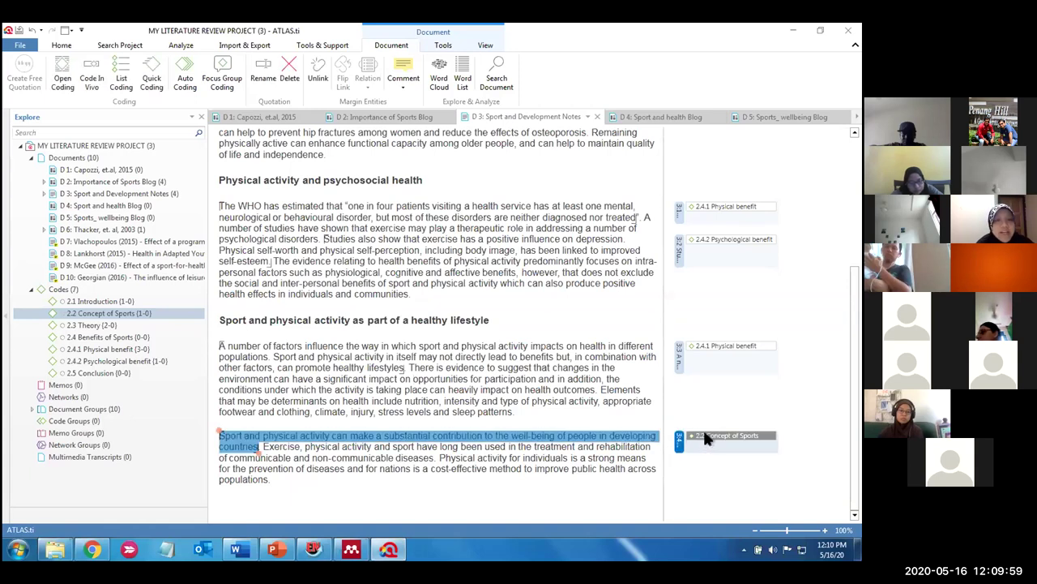
In Sport and health Blog, code the "Studies include a comprehensive US review" sentence under "Physical health and fitness" with 2.1 Introduction
{"action": "scroll", "coordinate": [438, 316], "scroll_direction": "up", "scroll_amount": 3}
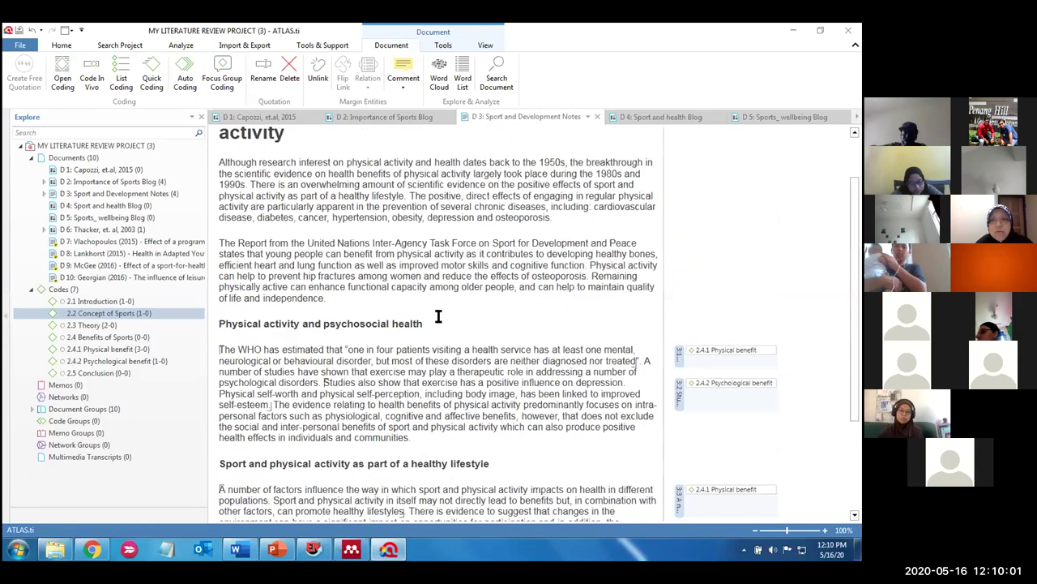
{"action": "scroll", "coordinate": [437, 317], "scroll_direction": "up", "scroll_amount": 1}
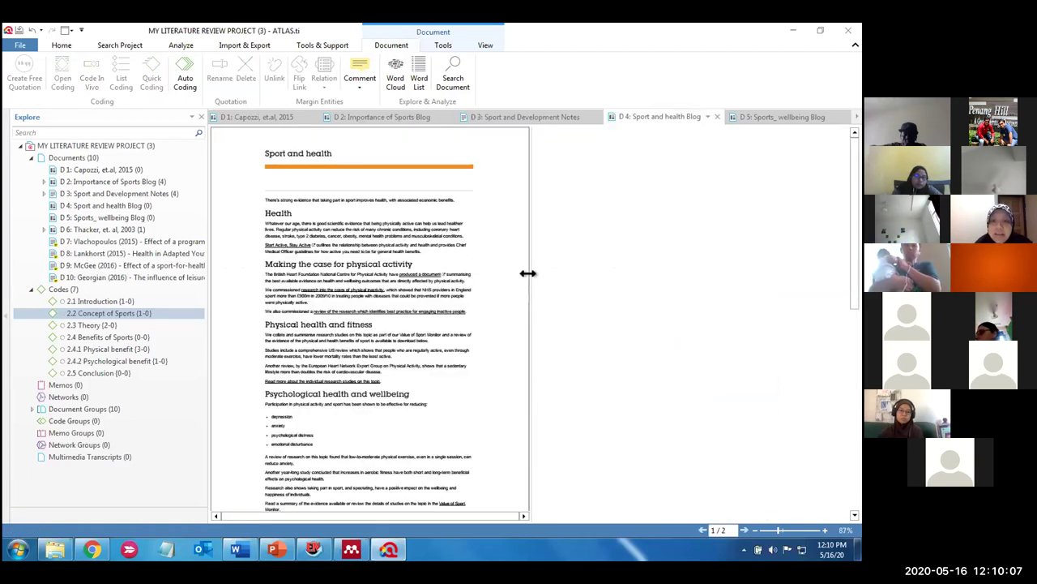
{"action": "scroll", "coordinate": [743, 296], "scroll_direction": "up", "scroll_amount": 5}
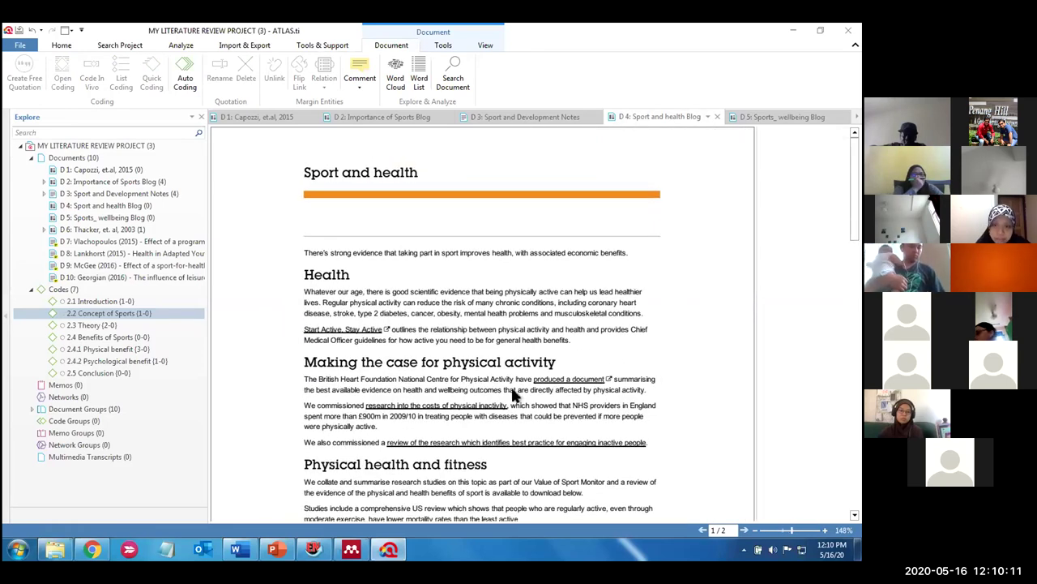
{"action": "scroll", "coordinate": [513, 391], "scroll_direction": "up", "scroll_amount": 5}
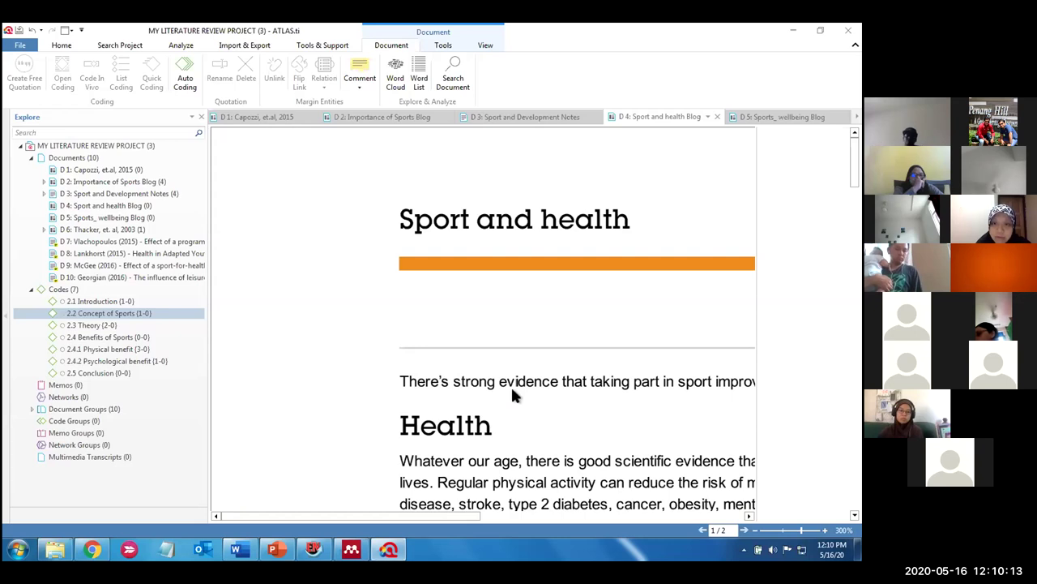
{"action": "scroll", "coordinate": [512, 390], "scroll_direction": "down", "scroll_amount": 2}
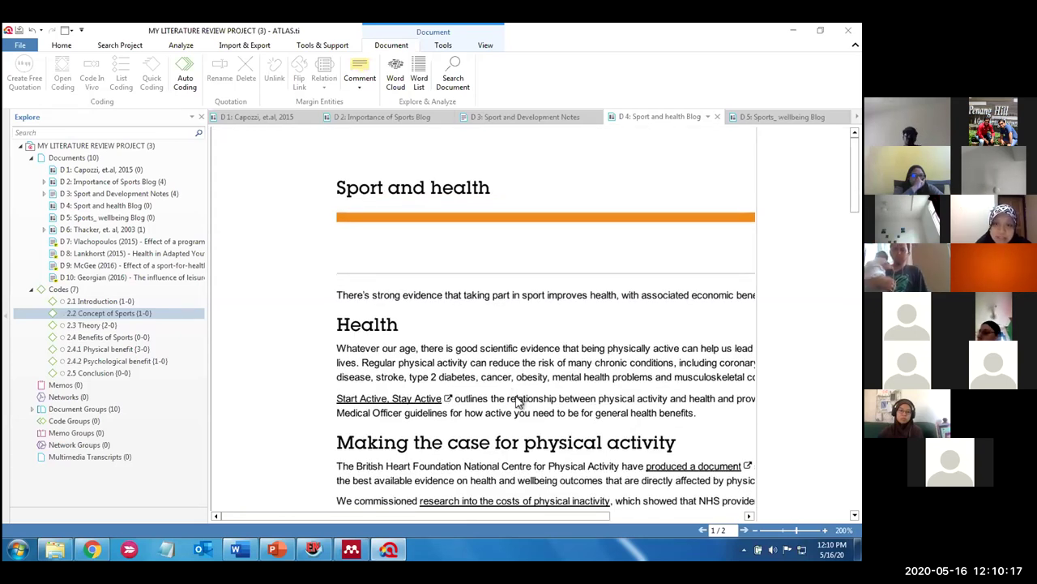
{"action": "left_click_drag", "start_coordinate": [559, 516], "coordinate": [636, 522]}
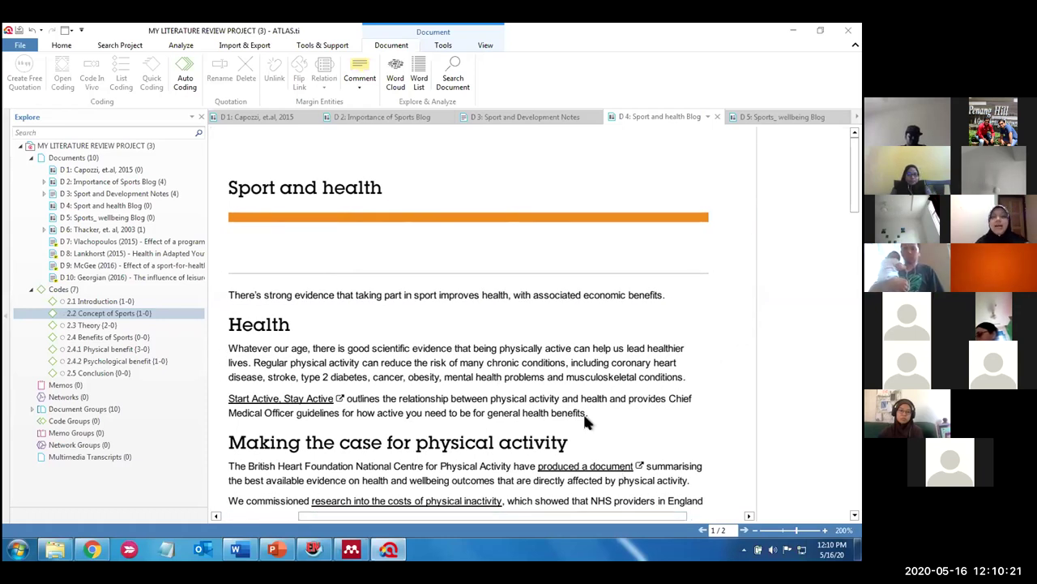
{"action": "scroll", "coordinate": [570, 401], "scroll_direction": "down", "scroll_amount": 6}
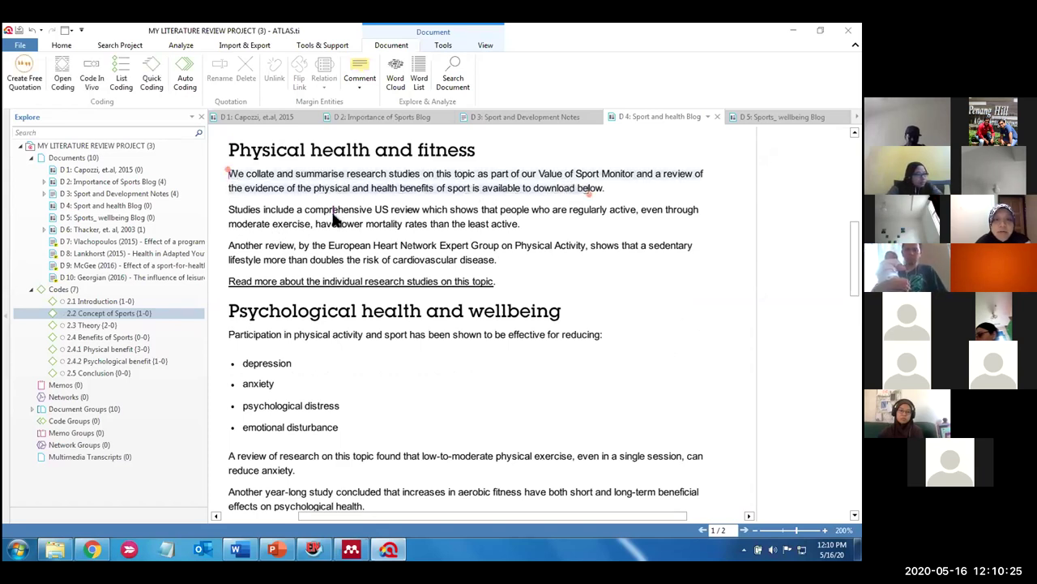
{"action": "left_click_drag", "start_coordinate": [230, 211], "coordinate": [518, 229]}
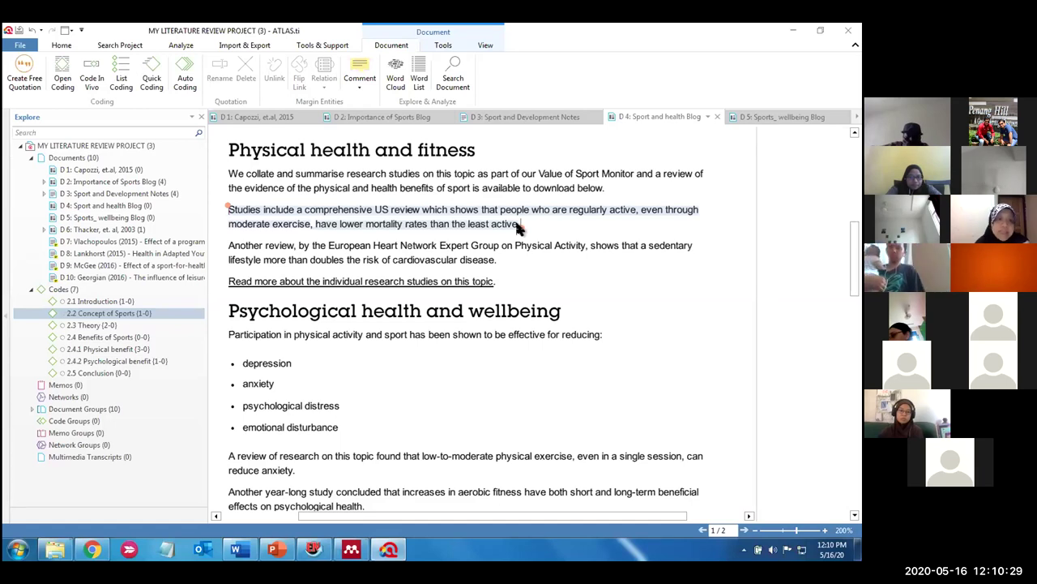
{"action": "left_click_drag", "start_coordinate": [170, 302], "coordinate": [251, 212]}
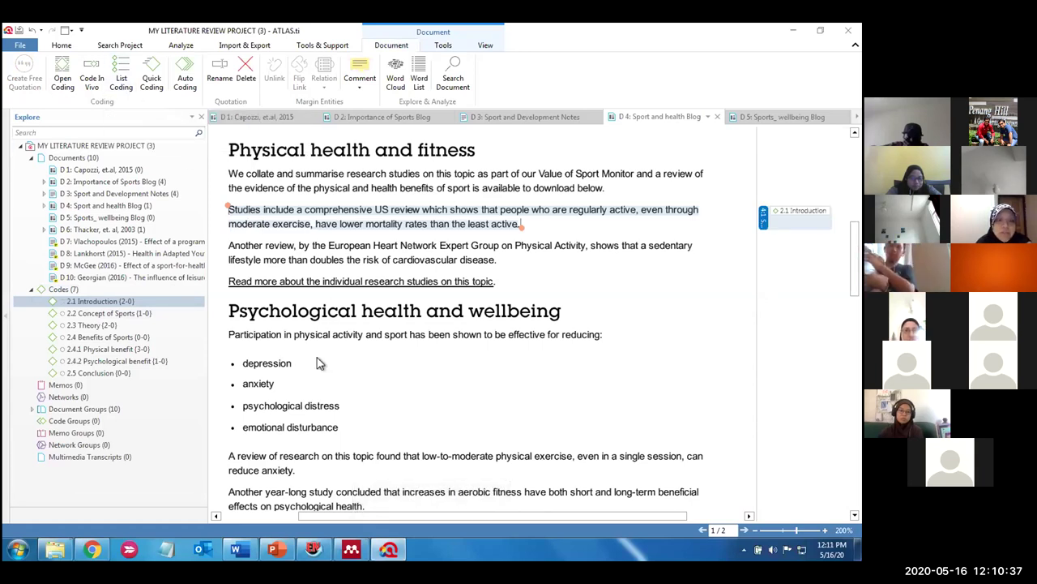
Use List Coding to code the sentence from "A review of research on this topic" to "reduce anxiety" with 2.4.2 Psychological benefit
{"action": "left_click_drag", "start_coordinate": [231, 460], "coordinate": [297, 471]}
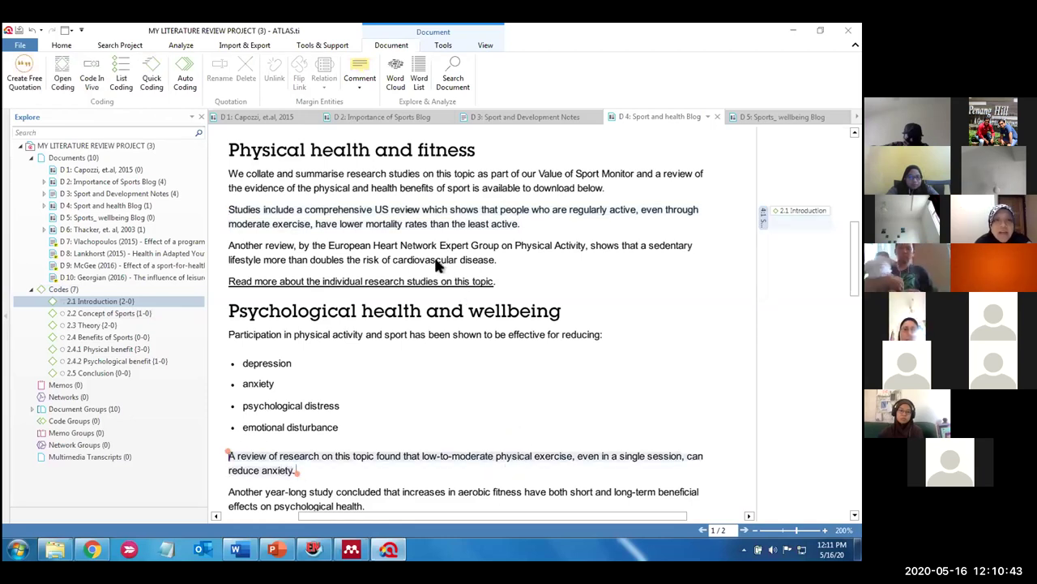
{"action": "left_click", "coordinate": [120, 84]}
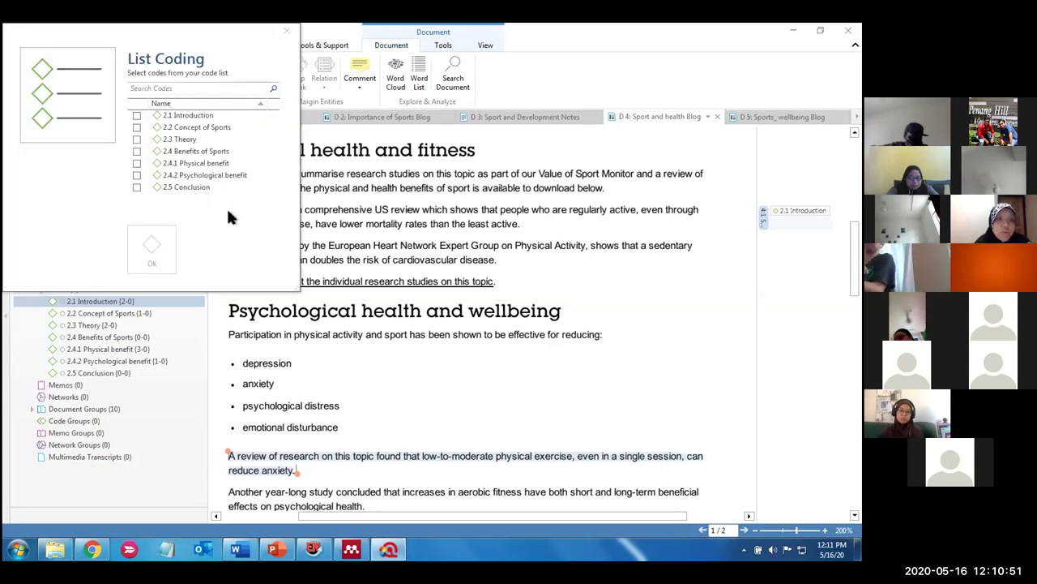
{"action": "left_click", "coordinate": [202, 175]}
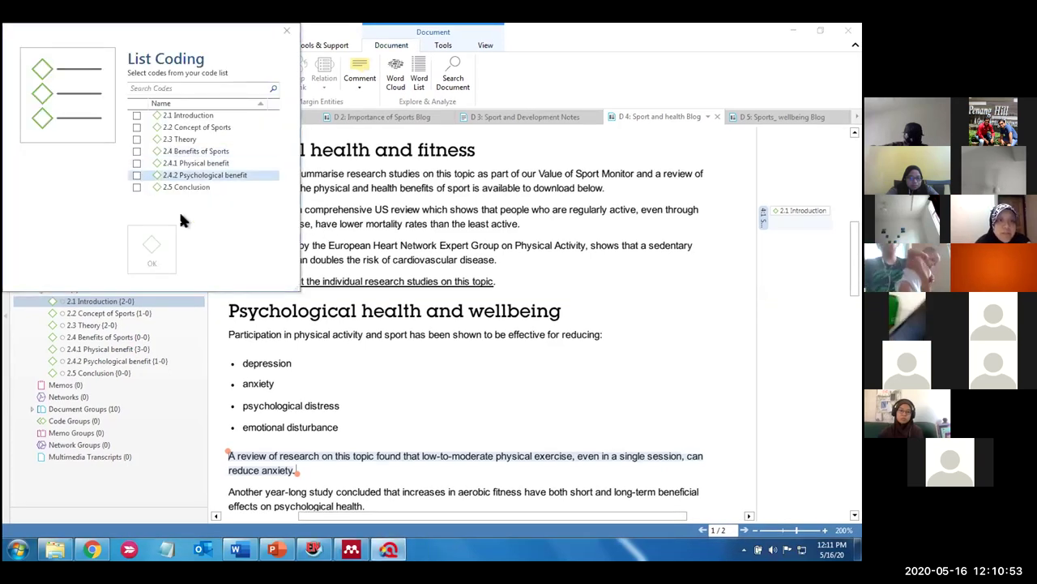
{"action": "left_click", "coordinate": [151, 247]}
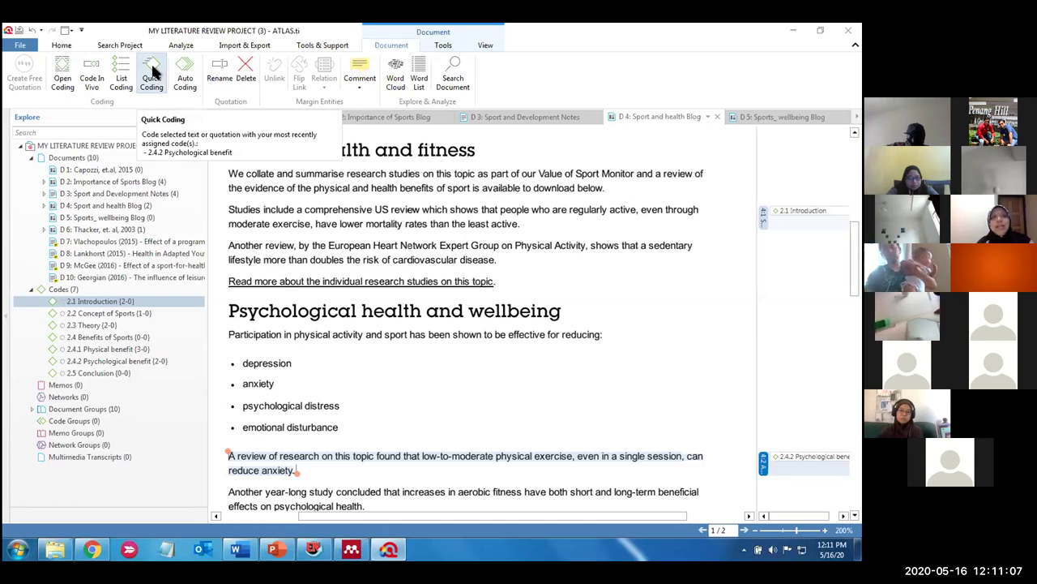
{"action": "left_click", "coordinate": [776, 458]}
Use Quick Coding to apply 2.4.2 Psychological benefit to the sentence beginning "Research also shows taking part in sport"
{"action": "scroll", "coordinate": [528, 405], "scroll_direction": "down", "scroll_amount": 5}
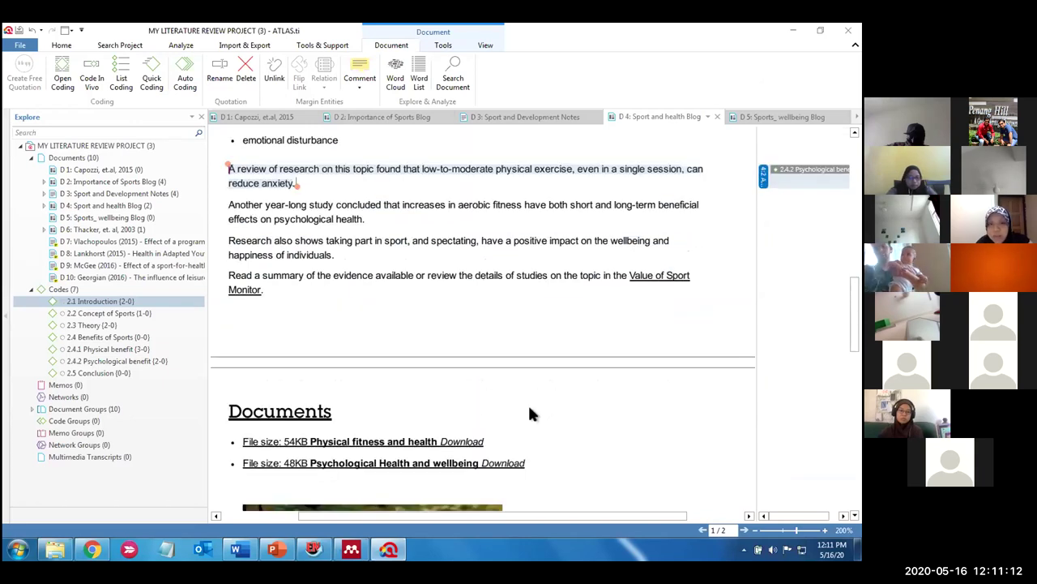
{"action": "left_click_drag", "start_coordinate": [228, 241], "coordinate": [336, 255]}
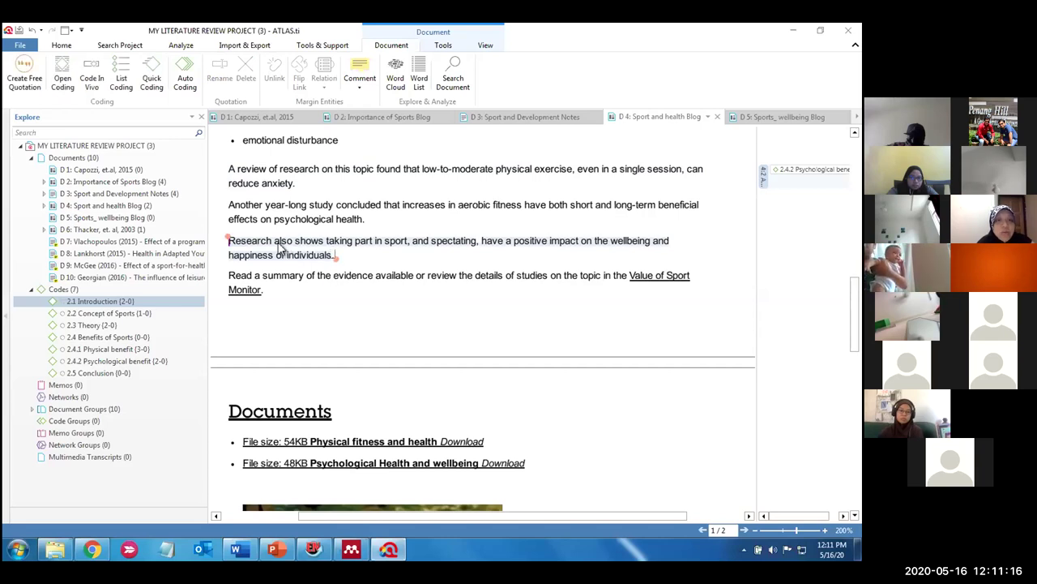
{"action": "left_click", "coordinate": [150, 77]}
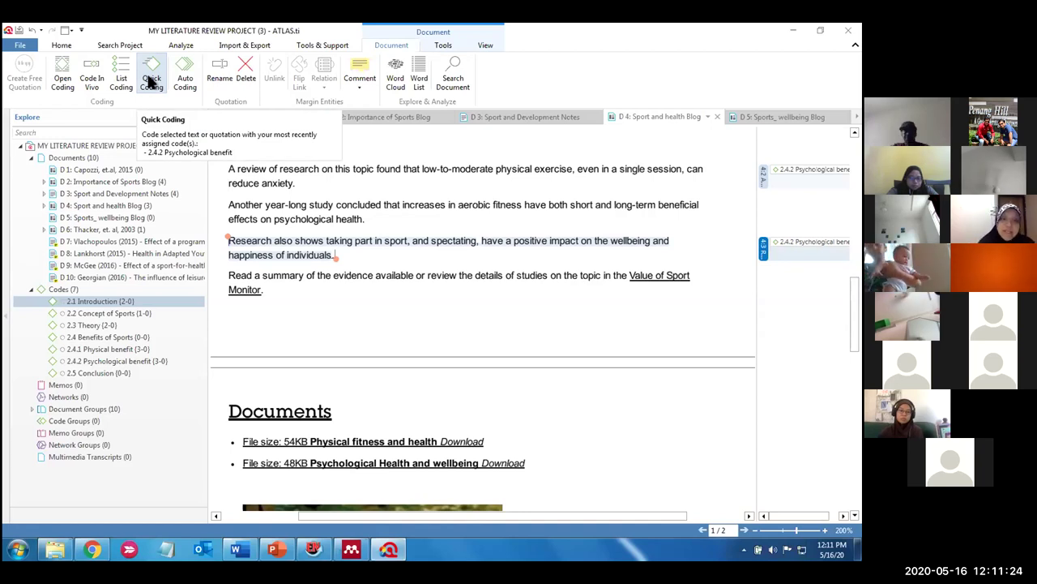
Switch to ATLAS.ti on the Mac and code the "Third, the use of sport" sentence in McGee (2016) with 2.1 Introduction
{"action": "key", "text": "ctrl+Left"}
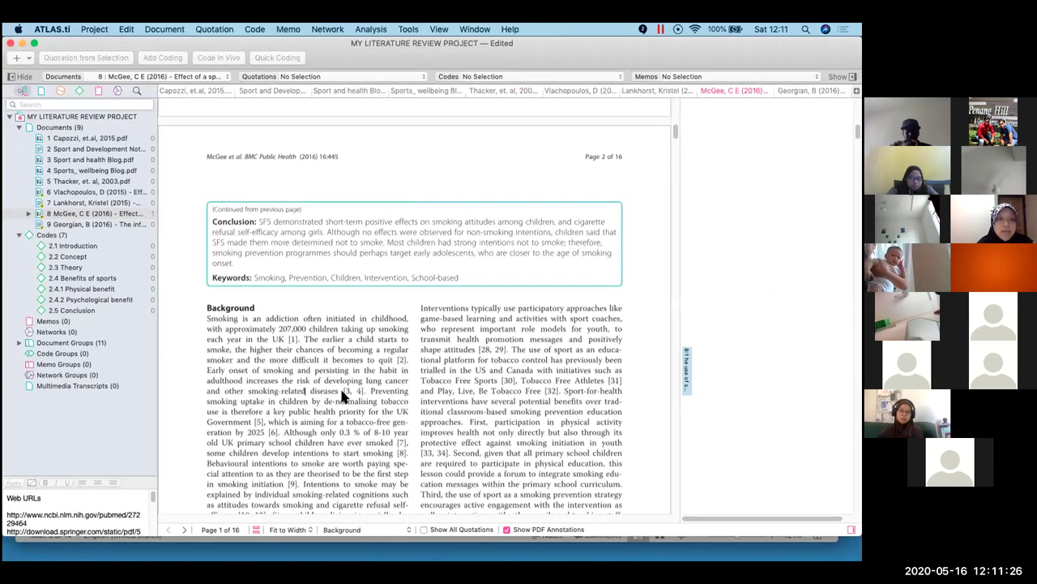
{"action": "scroll", "coordinate": [283, 417], "scroll_direction": "down", "scroll_amount": 2}
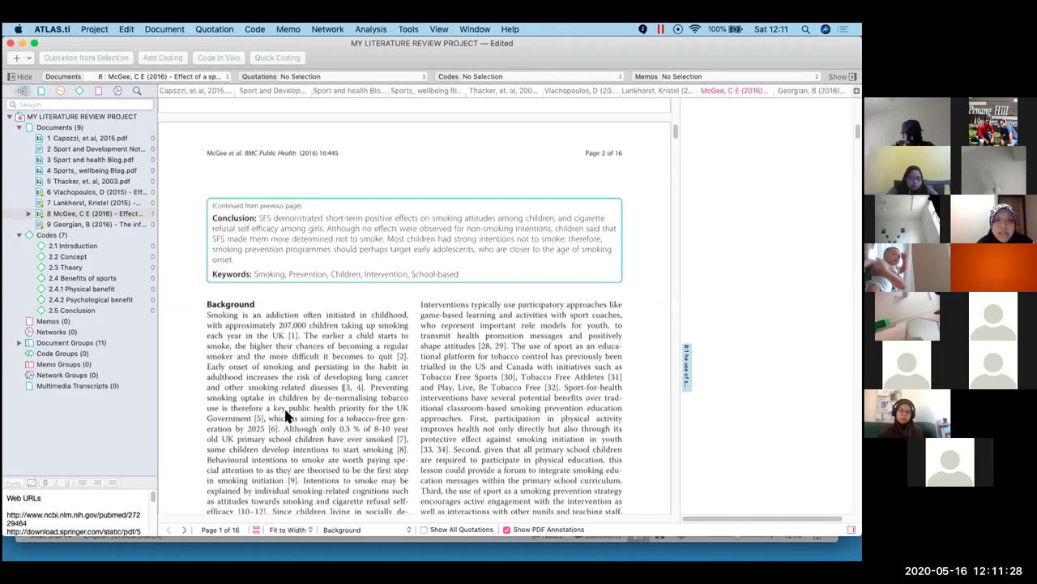
{"action": "scroll", "coordinate": [414, 390], "scroll_direction": "down", "scroll_amount": 5}
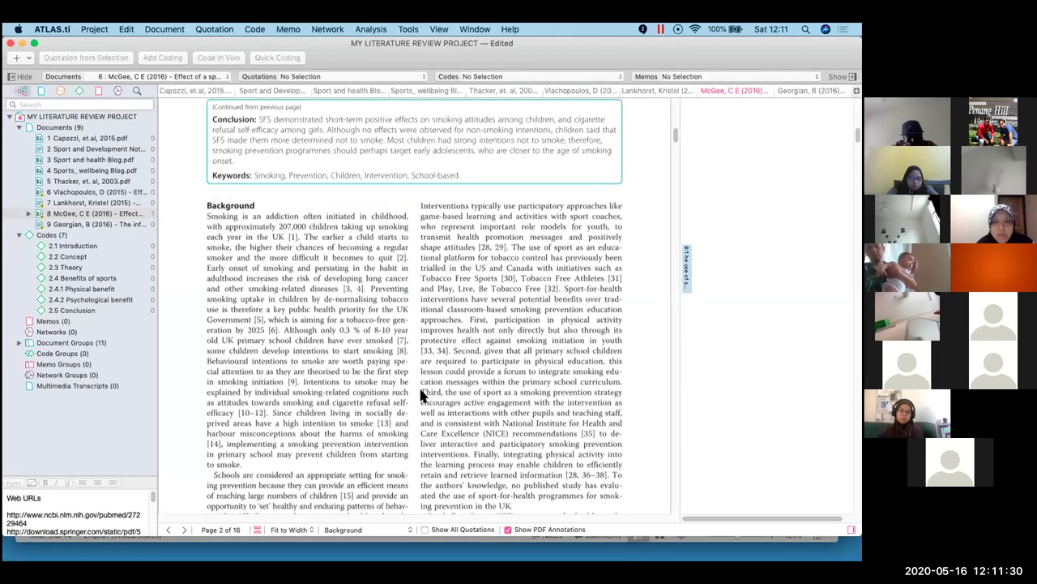
{"action": "left_click_drag", "start_coordinate": [421, 391], "coordinate": [478, 460]}
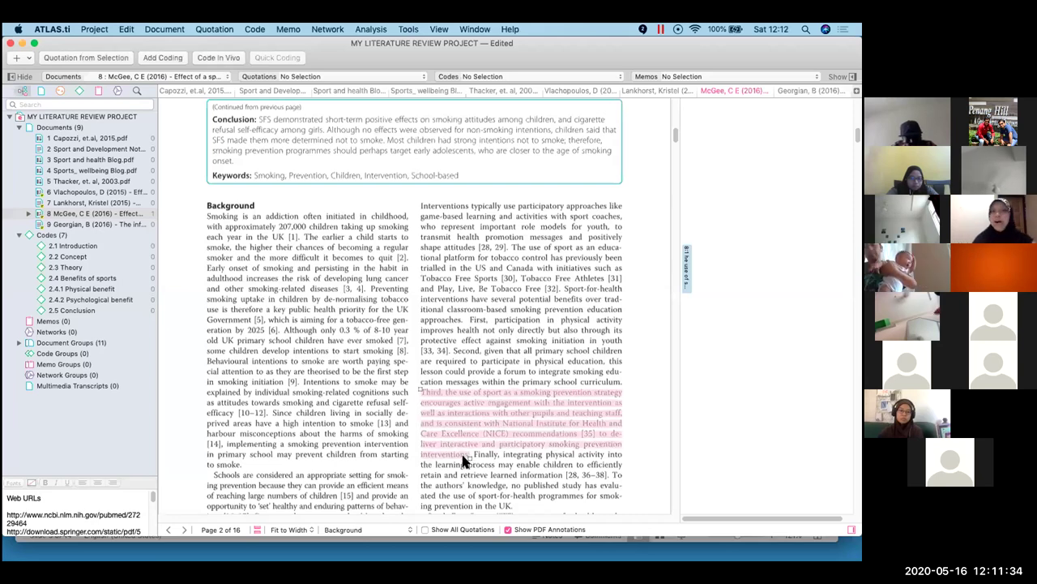
{"action": "left_click_drag", "start_coordinate": [102, 248], "coordinate": [442, 438]}
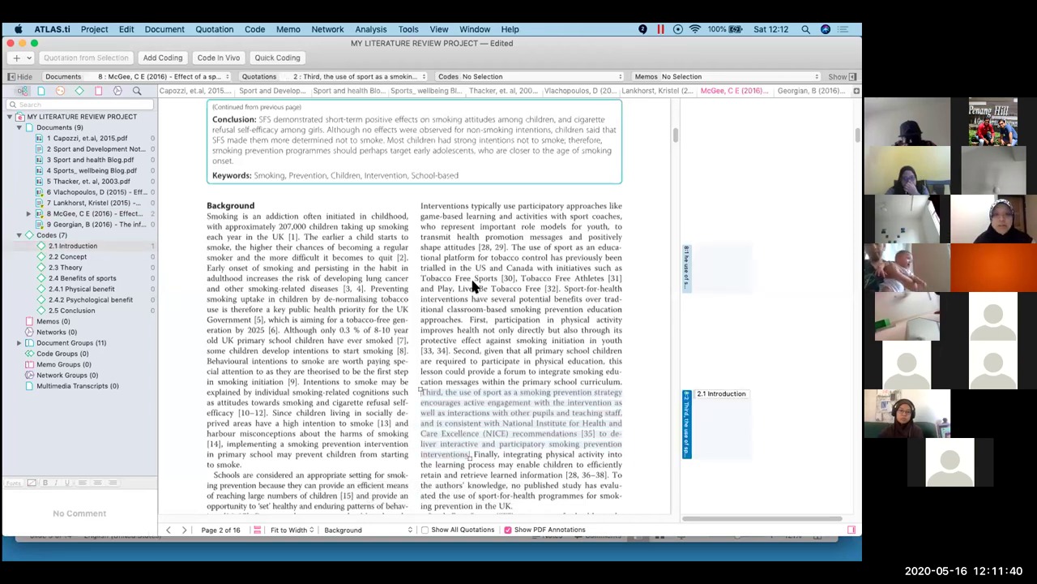
Try to code the passage from "Tobacco Free Sports" to "approaches" with 2.2 Concept, and code the "Schools are considered an appropriate setting" passage with 2.3 Theory
{"action": "left_click_drag", "start_coordinate": [419, 278], "coordinate": [464, 321]}
{"action": "left_click_drag", "start_coordinate": [114, 256], "coordinate": [296, 402]}
{"action": "left_click_drag", "start_coordinate": [215, 477], "coordinate": [353, 504]}
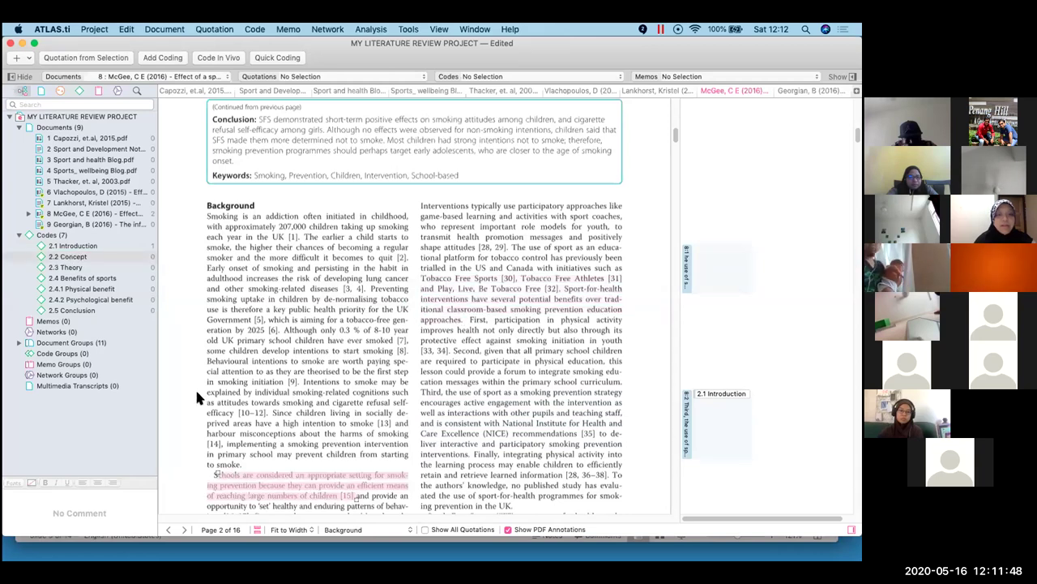
{"action": "left_click_drag", "start_coordinate": [65, 267], "coordinate": [270, 495]}
Open Sport and health Blog.pdf and code the "We collate and summarise research studies" sentence with 2.4.1 Physical benefit
{"action": "left_click", "coordinate": [345, 90]}
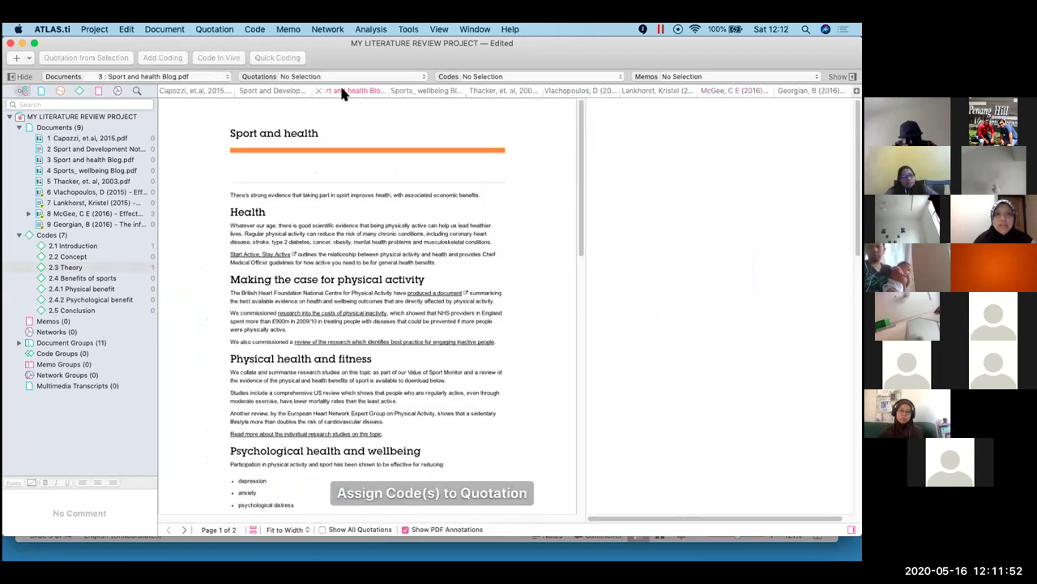
{"action": "left_click_drag", "start_coordinate": [584, 327], "coordinate": [713, 322]}
{"action": "scroll", "coordinate": [267, 405], "scroll_direction": "down", "scroll_amount": 2}
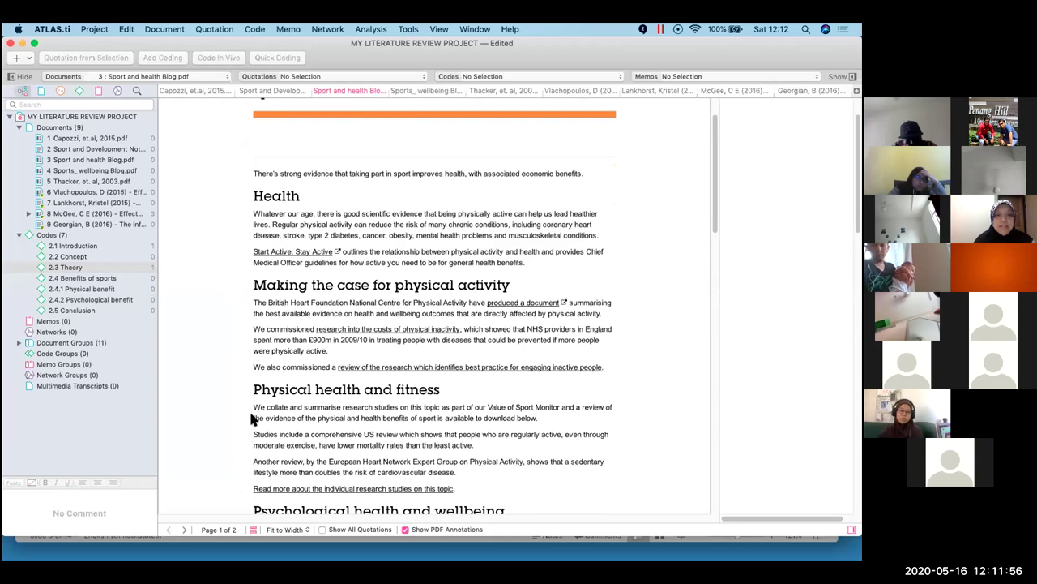
{"action": "left_click_drag", "start_coordinate": [255, 409], "coordinate": [541, 423]}
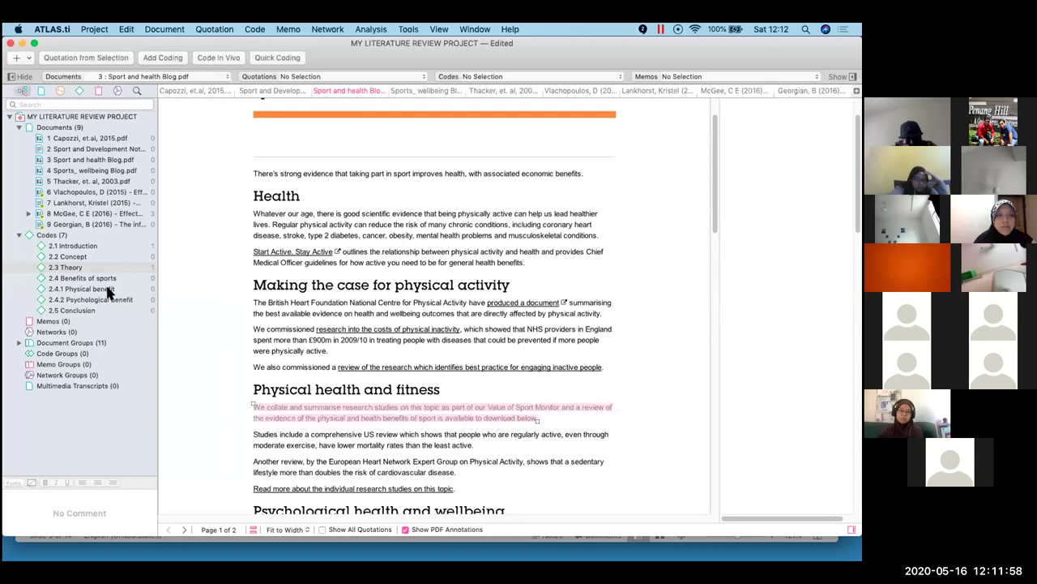
{"action": "left_click", "coordinate": [81, 289]}
{"action": "left_click_drag", "start_coordinate": [127, 292], "coordinate": [307, 413]}
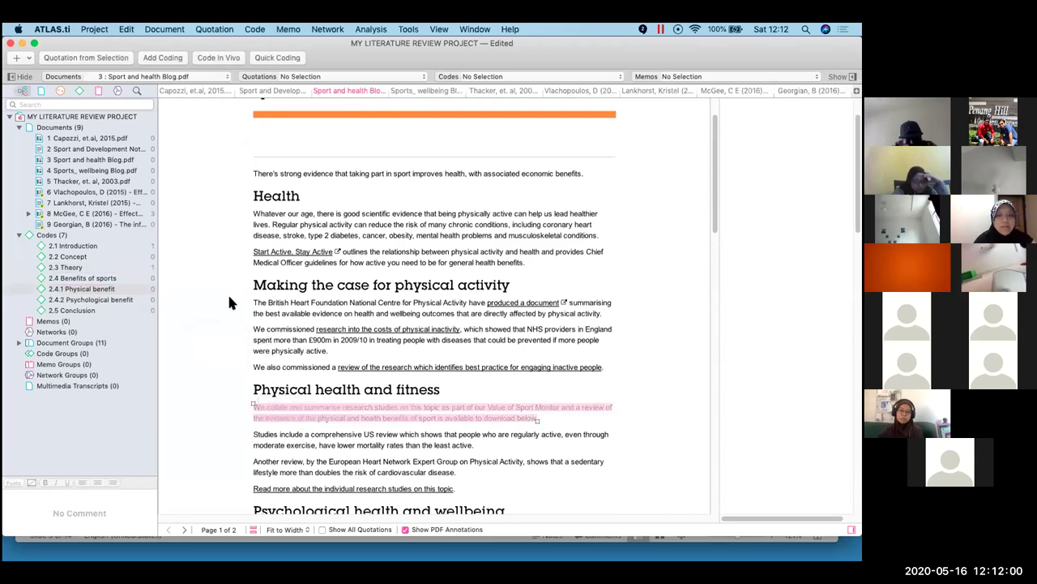
Code the "The British Heart Foundation" sentence with 2.4.2 Psychological benefit and the "Whatever our age" paragraph under Health with 2.2 Concept
{"action": "left_click_drag", "start_coordinate": [251, 304], "coordinate": [604, 316]}
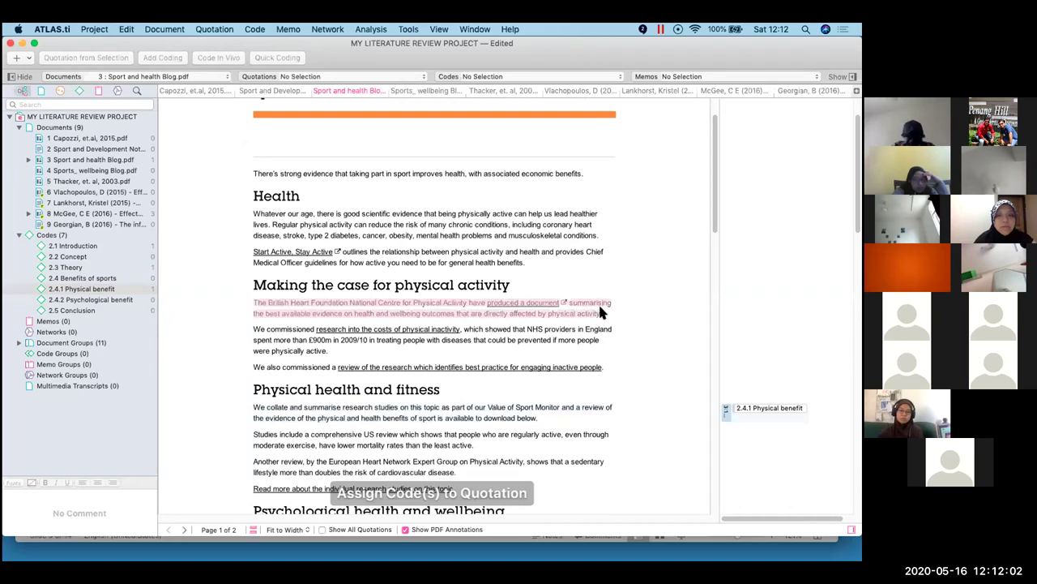
{"action": "left_click_drag", "start_coordinate": [108, 302], "coordinate": [256, 312]}
{"action": "left_click_drag", "start_coordinate": [256, 215], "coordinate": [494, 241]}
{"action": "left_click_drag", "start_coordinate": [91, 254], "coordinate": [297, 234]}
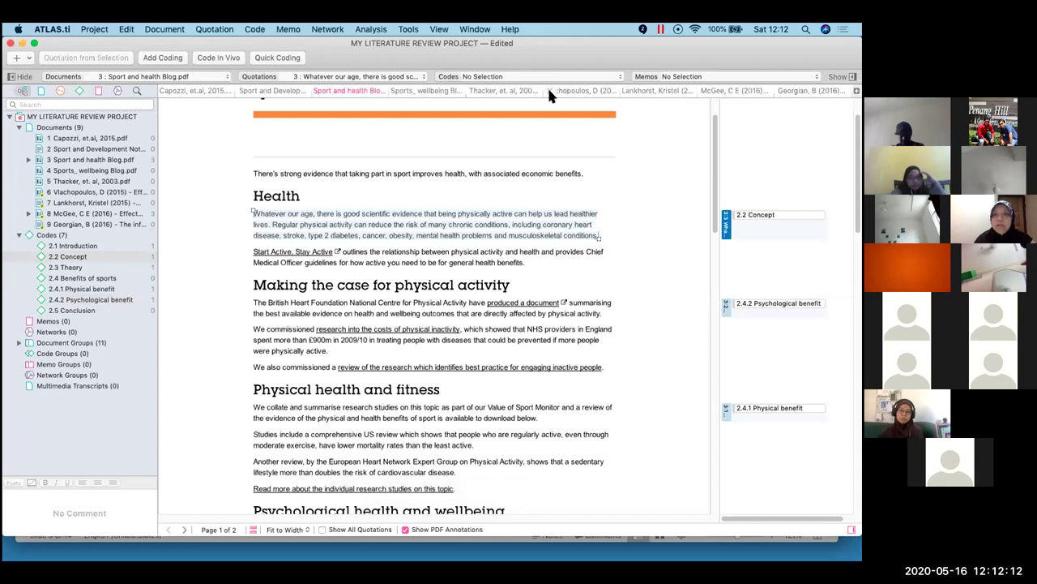
Open Sport and Development Notes.docx and code the passage from "The WHO has estimated" to "nor treated" with 2.3 Theory
{"action": "left_click", "coordinate": [266, 92]}
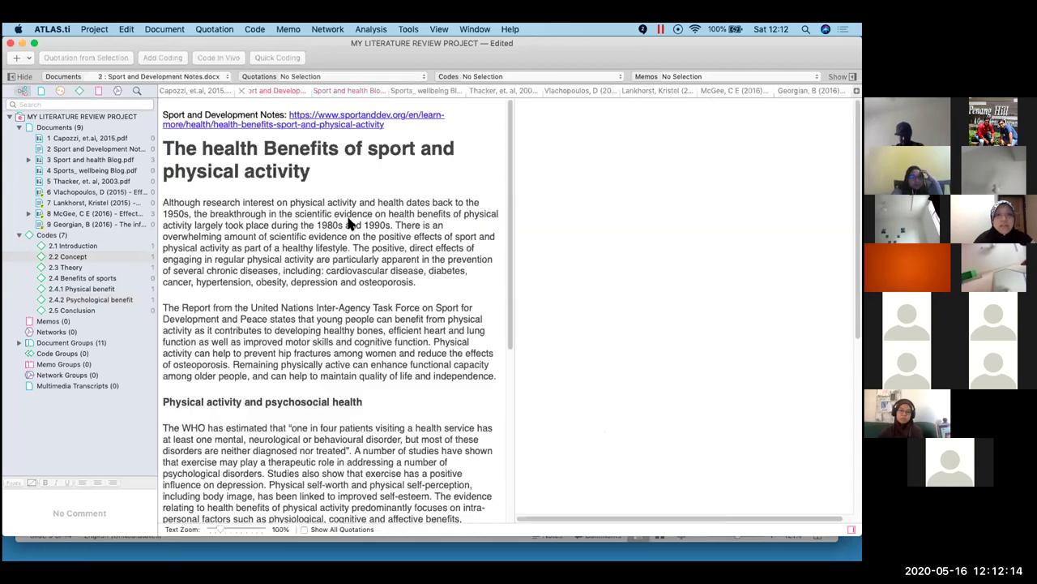
{"action": "left_click_drag", "start_coordinate": [515, 298], "coordinate": [709, 284]}
{"action": "left_click_drag", "start_coordinate": [162, 338], "coordinate": [495, 350]}
{"action": "left_click_drag", "start_coordinate": [95, 268], "coordinate": [205, 347]}
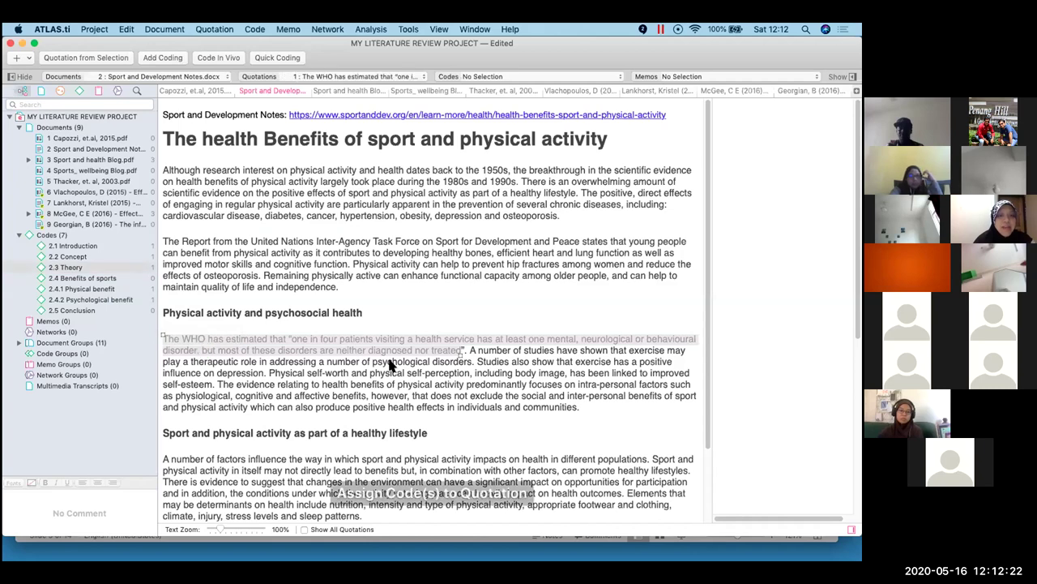
Select the passage from "A number of factors influence" to "can promote healthy lifestyles" in Sport and Development Notes
{"action": "scroll", "coordinate": [389, 365], "scroll_direction": "down", "scroll_amount": 3}
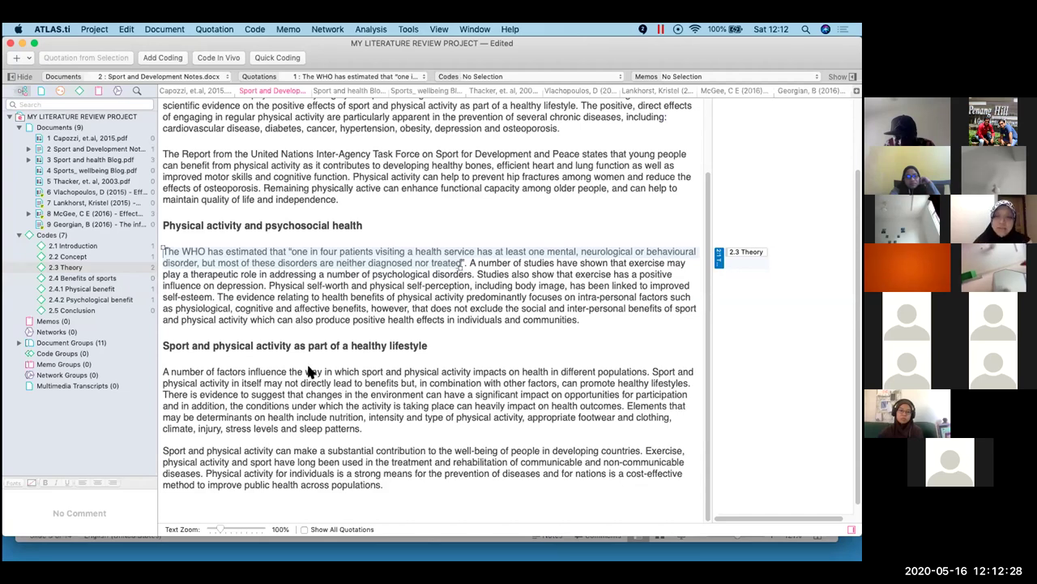
{"action": "scroll", "coordinate": [474, 422], "scroll_direction": "up", "scroll_amount": 3}
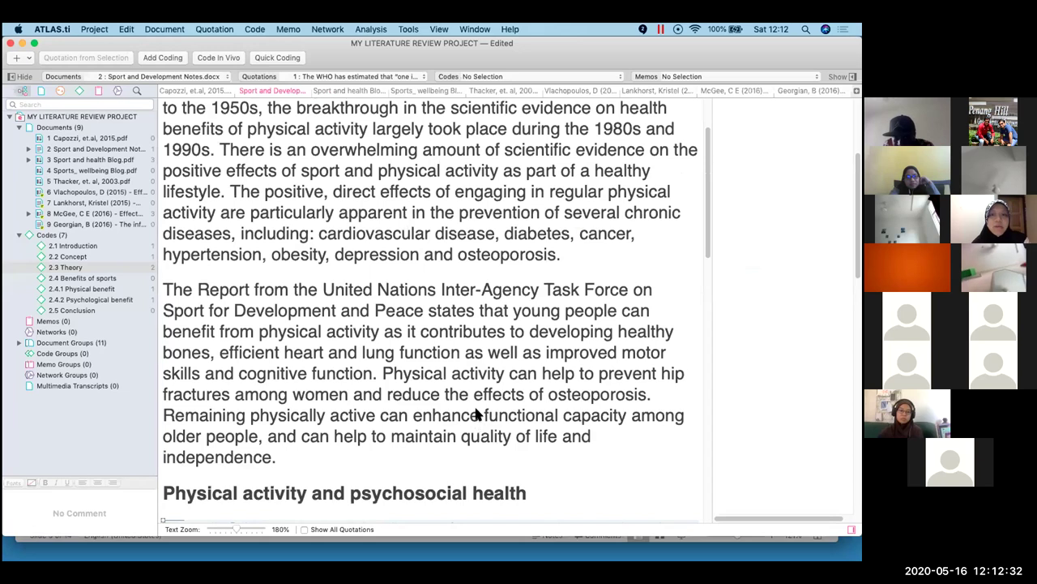
{"action": "scroll", "coordinate": [476, 422], "scroll_direction": "down", "scroll_amount": 10}
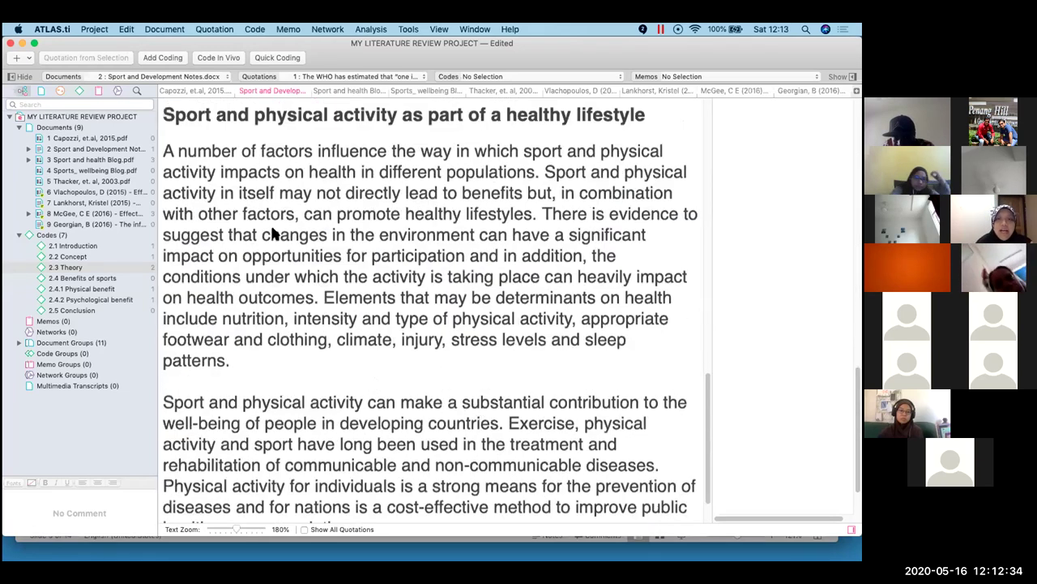
{"action": "left_click_drag", "start_coordinate": [536, 216], "coordinate": [158, 144]}
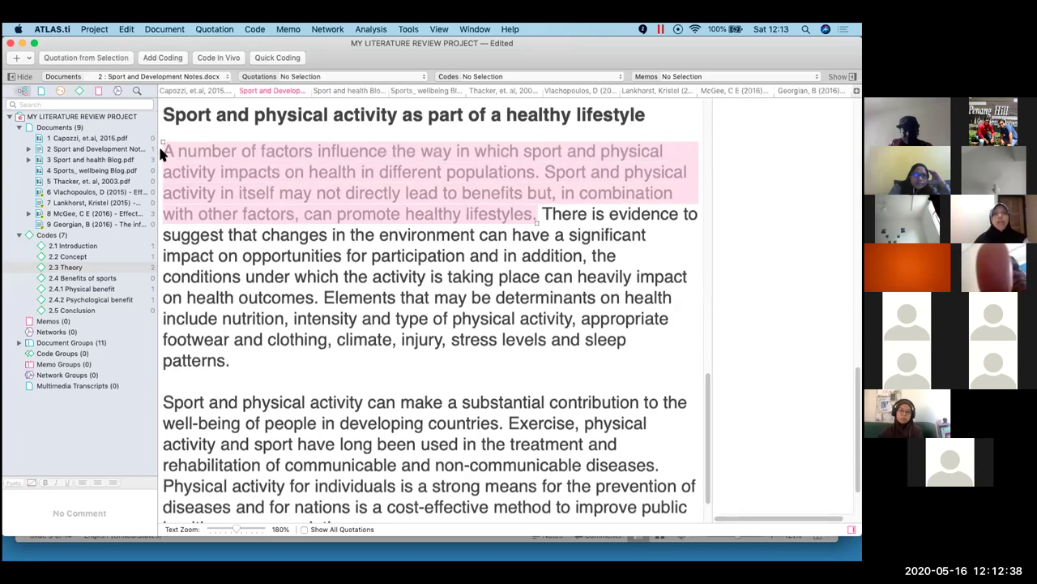
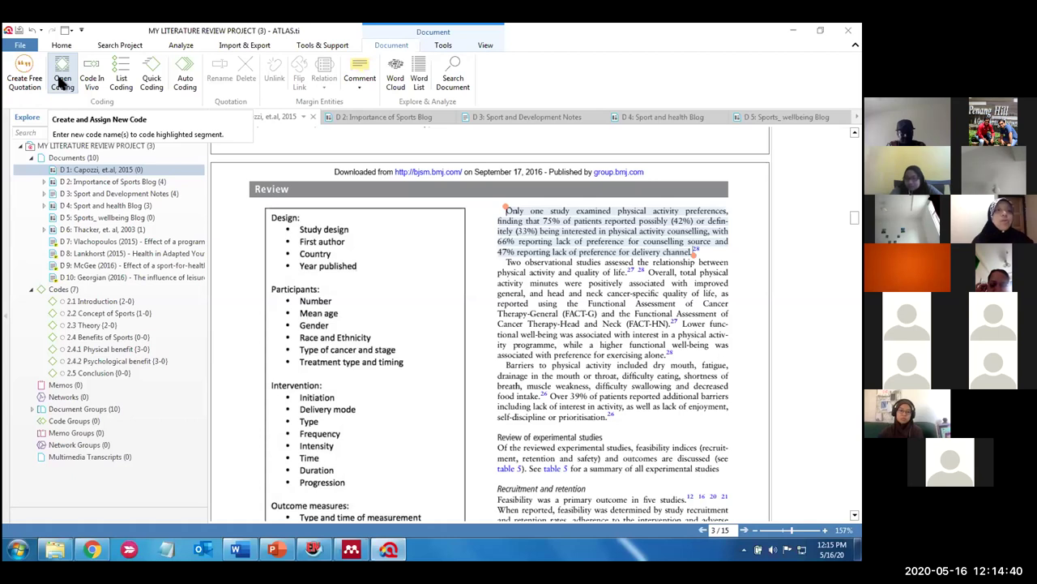
Use Open Coding to assign the new code 2.4.3 Improved lifestyle to the selected "Only one study examined" passage in Capozzi, et.al, 2015
{"action": "left_click", "coordinate": [62, 74]}
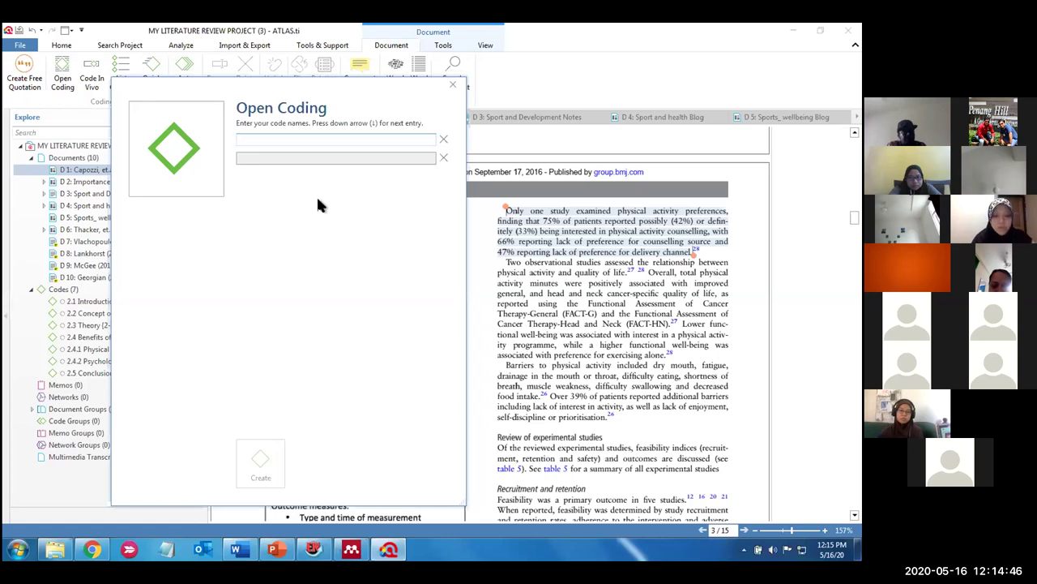
{"action": "type", "text": "2.4.3 Improved lifestyle"}
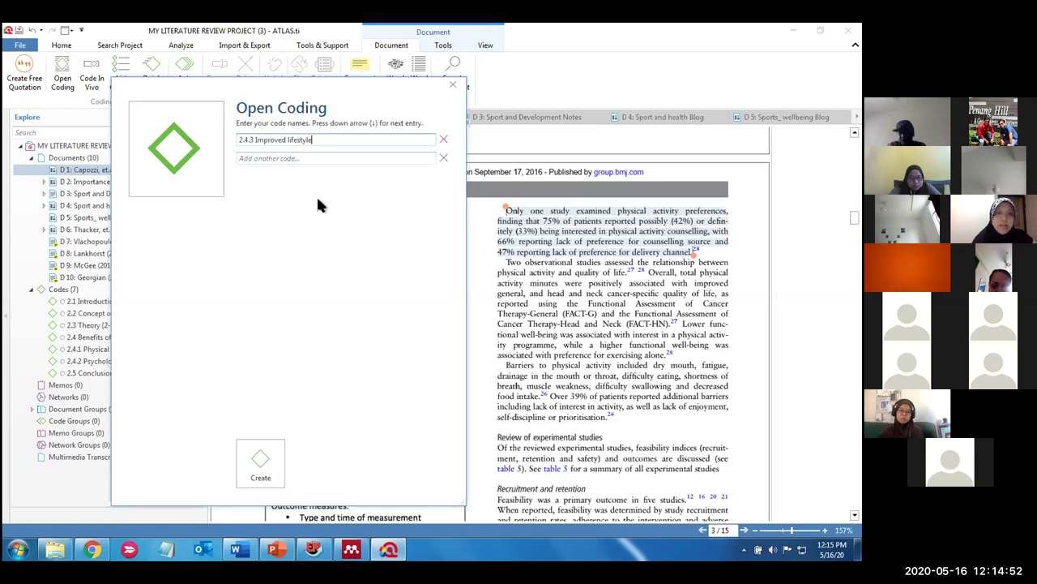
{"action": "left_click", "coordinate": [255, 460]}
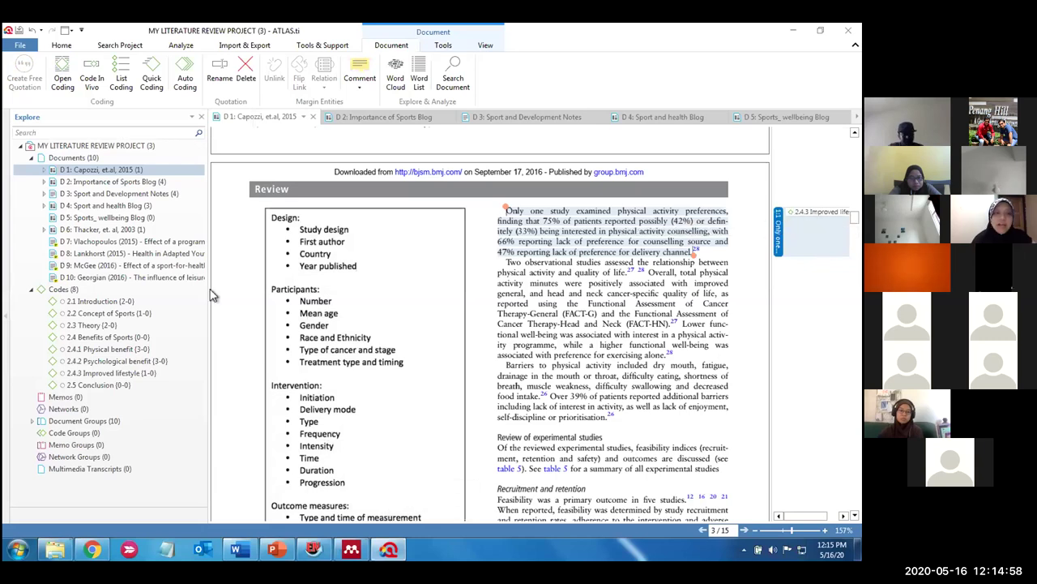
{"action": "left_click_drag", "start_coordinate": [207, 301], "coordinate": [182, 303]}
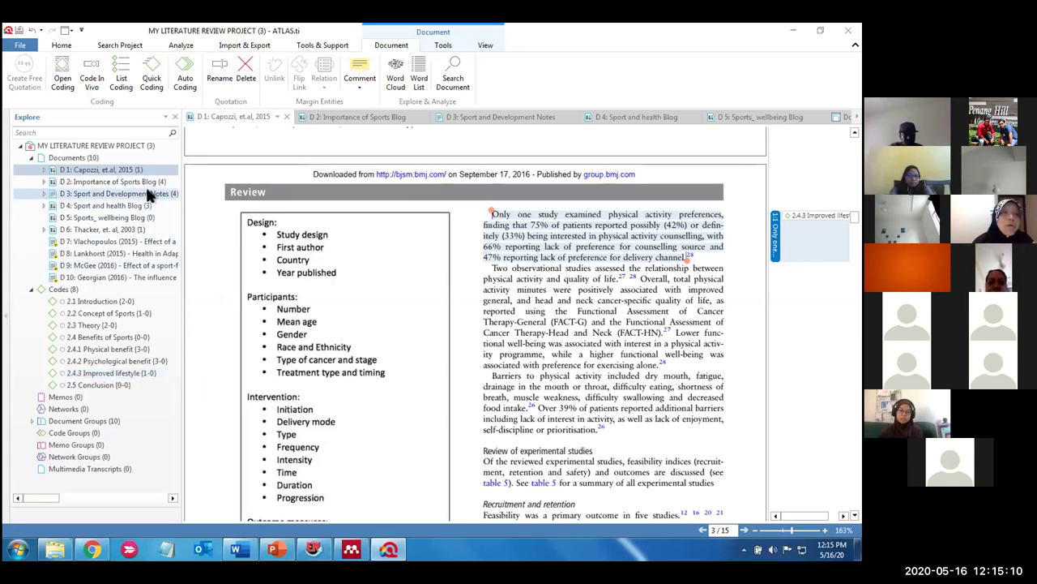
Switch to Activity Sheet LR.docx in Word and review the Open Coding and Code In Vivo entries under Inductive Coding
{"action": "mouse_move", "coordinate": [235, 571]}
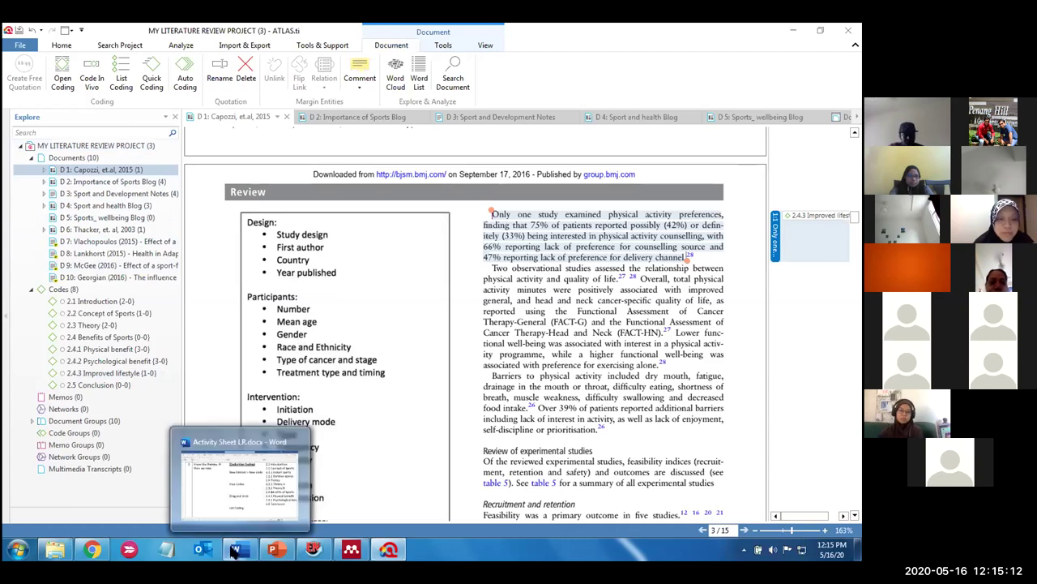
{"action": "left_click", "coordinate": [243, 486]}
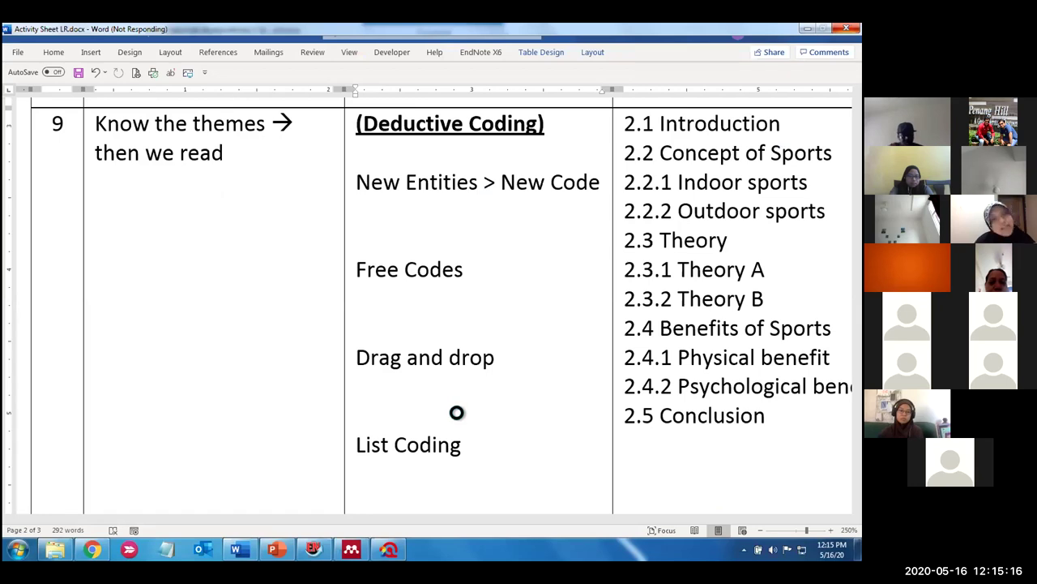
{"action": "scroll", "coordinate": [458, 412], "scroll_direction": "down", "scroll_amount": 5}
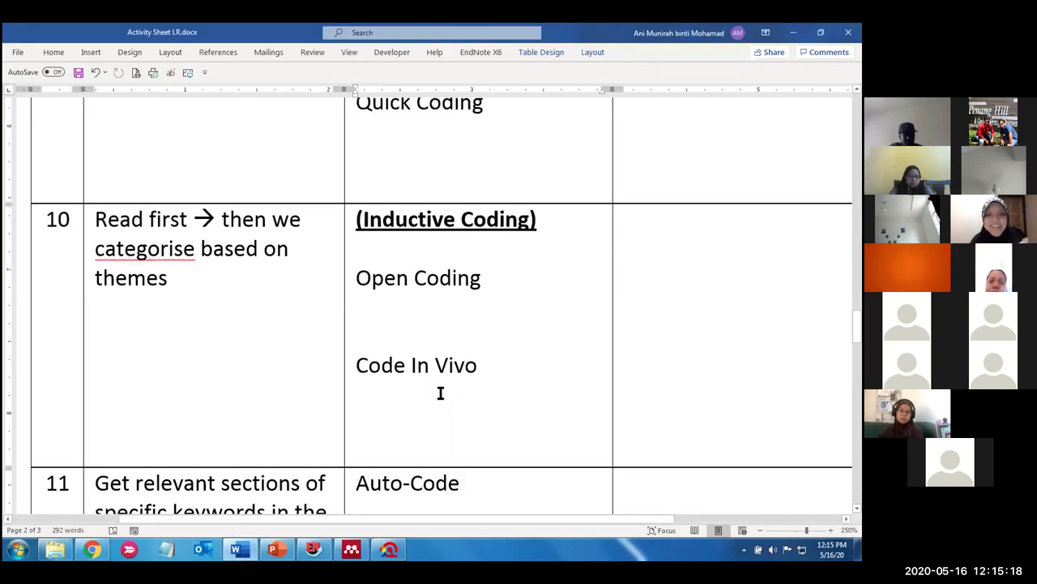
{"action": "left_click_drag", "start_coordinate": [361, 279], "coordinate": [462, 280]}
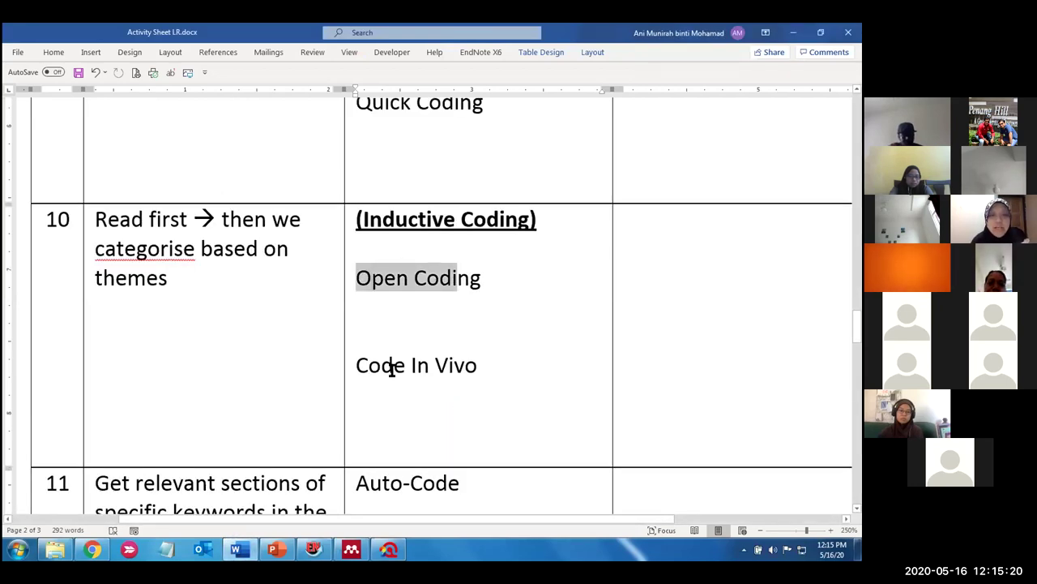
{"action": "triple_click", "coordinate": [468, 365]}
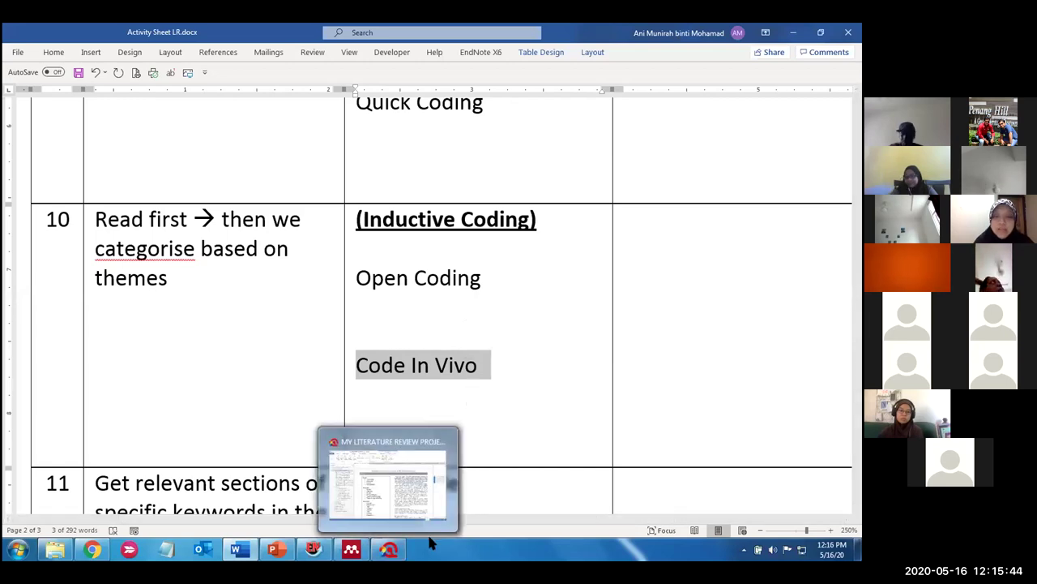
Switch back to ATLAS.ti, code the phrase "improve public health" in vivo in Sport and Development Notes, and select its quotation
{"action": "left_click", "coordinate": [389, 549]}
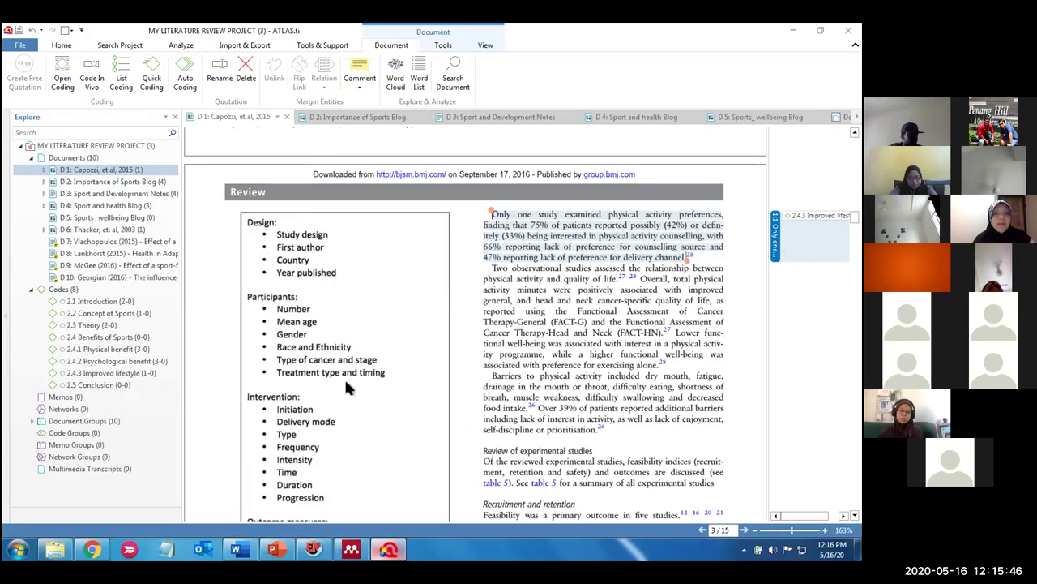
{"action": "scroll", "coordinate": [584, 361], "scroll_direction": "down", "scroll_amount": 3}
{"action": "scroll", "coordinate": [581, 354], "scroll_direction": "down", "scroll_amount": 20}
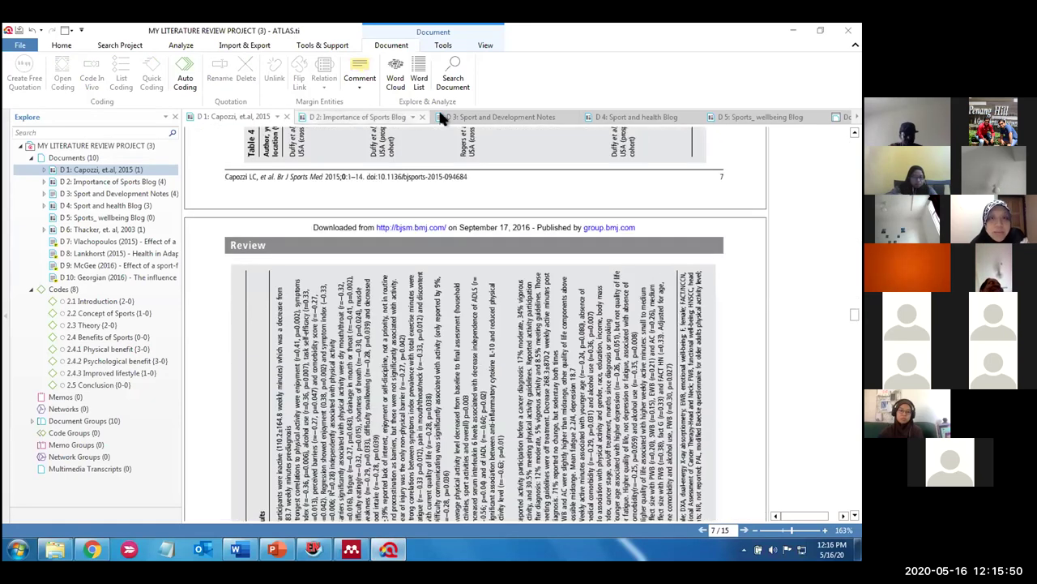
{"action": "left_click", "coordinate": [502, 120]}
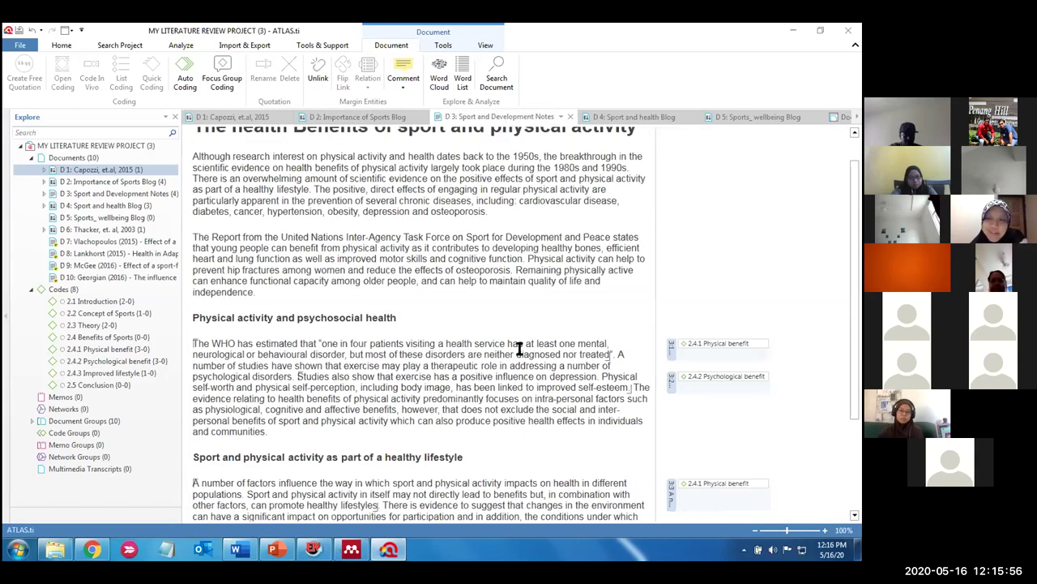
{"action": "scroll", "coordinate": [438, 332], "scroll_direction": "down", "scroll_amount": 3}
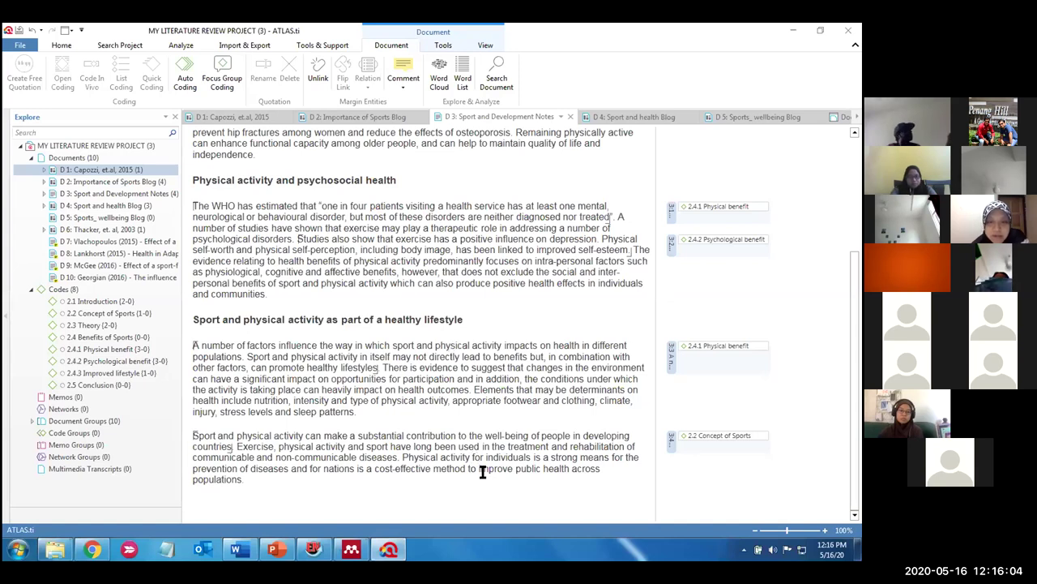
{"action": "left_click_drag", "start_coordinate": [479, 468], "coordinate": [567, 470]}
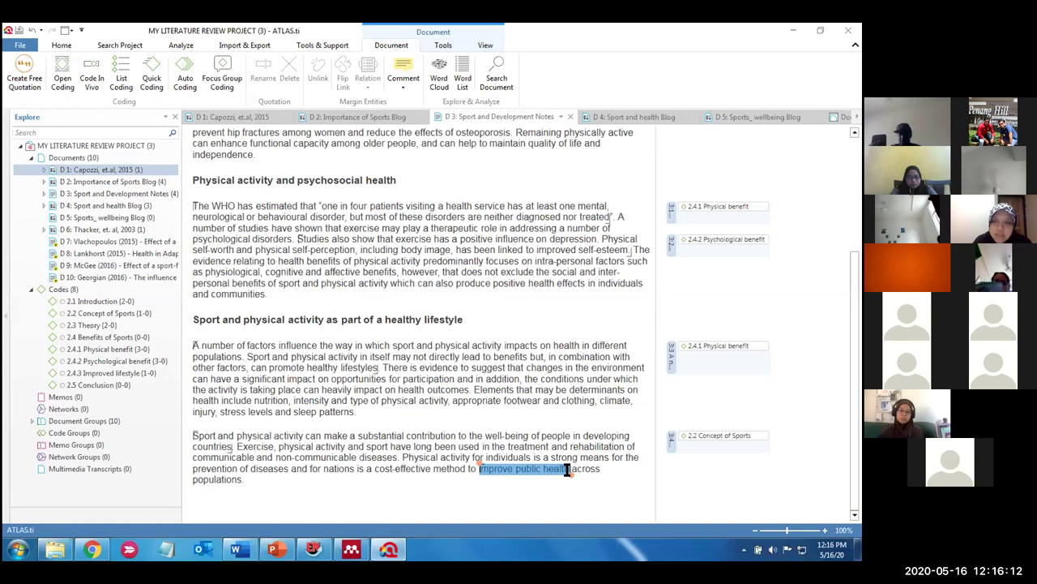
{"action": "left_click_drag", "start_coordinate": [568, 470], "coordinate": [569, 470]}
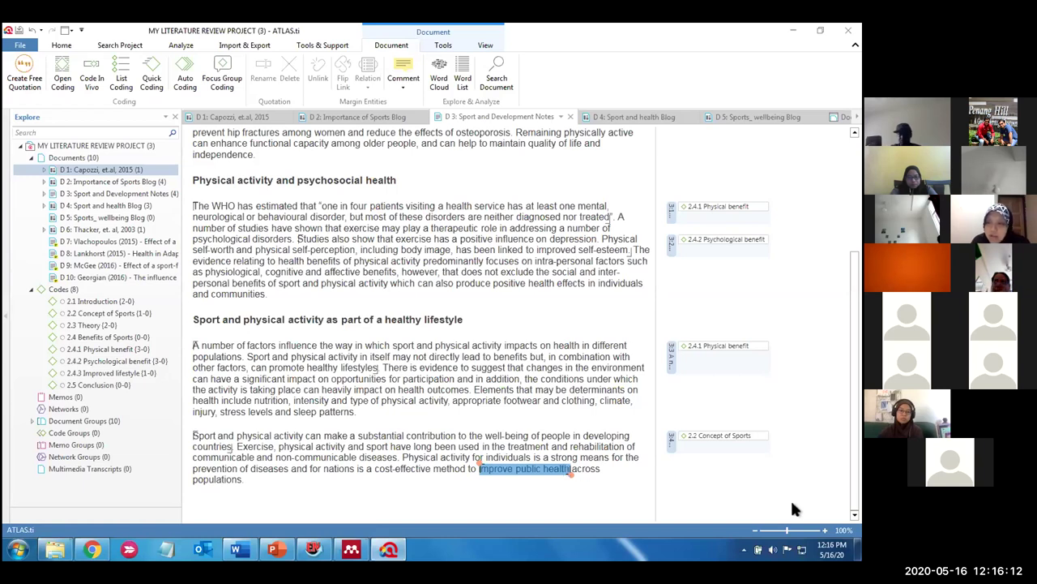
{"action": "left_click", "coordinate": [825, 530]}
{"action": "scroll", "coordinate": [482, 423], "scroll_direction": "up", "scroll_amount": 2}
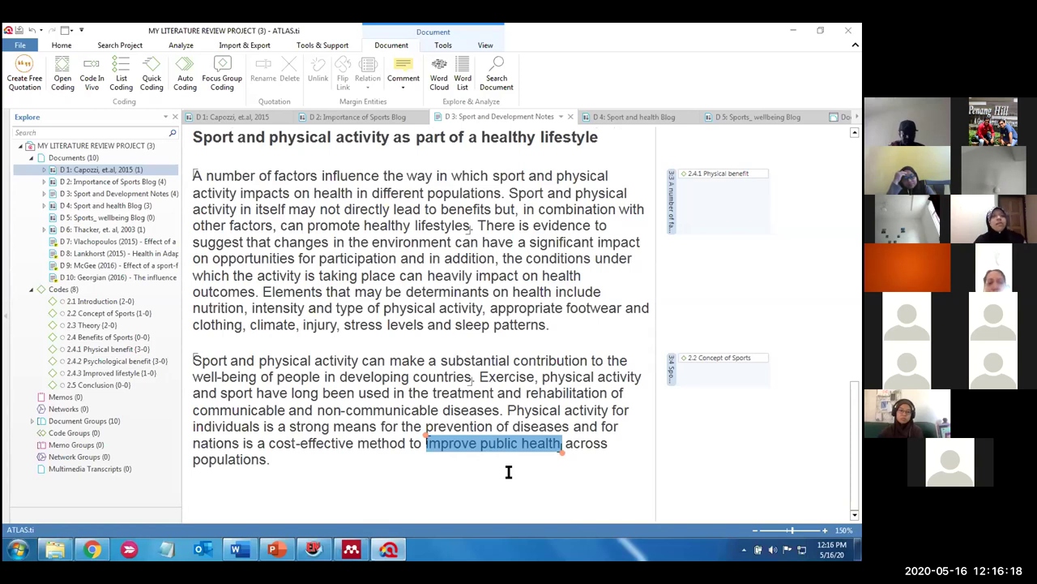
{"action": "left_click", "coordinate": [86, 84]}
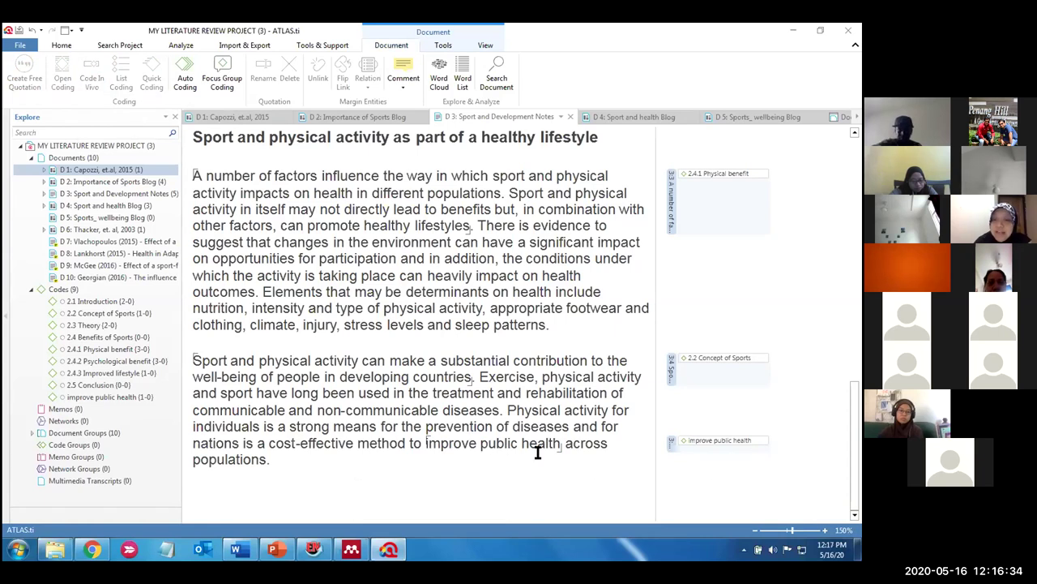
{"action": "left_click", "coordinate": [674, 447]}
{"action": "left_click", "coordinate": [669, 444]}
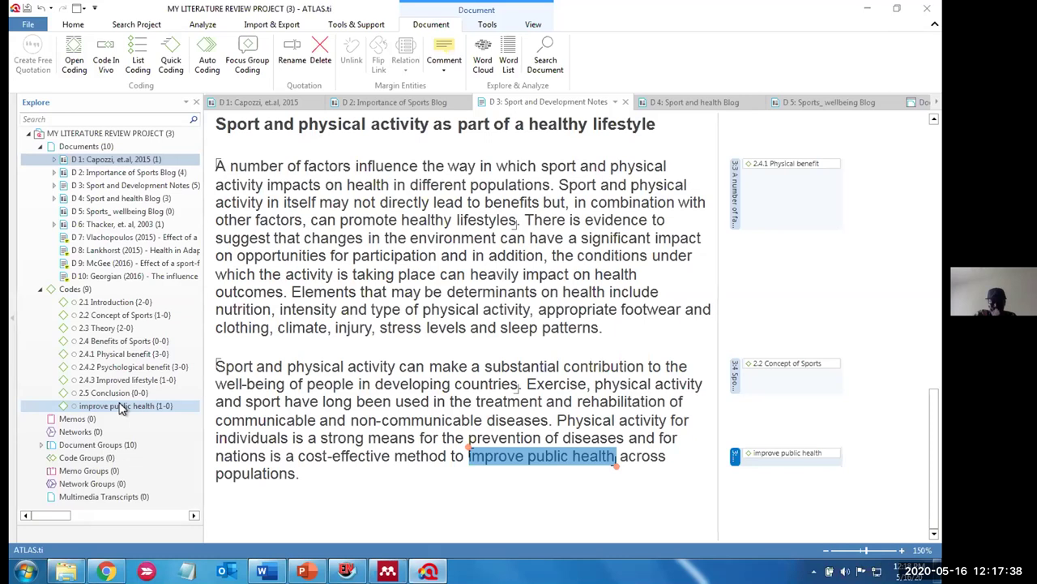
Switch to Activity Sheet LR.docx in Word to check the Inductive Coding activity
{"action": "mouse_move", "coordinate": [261, 570]}
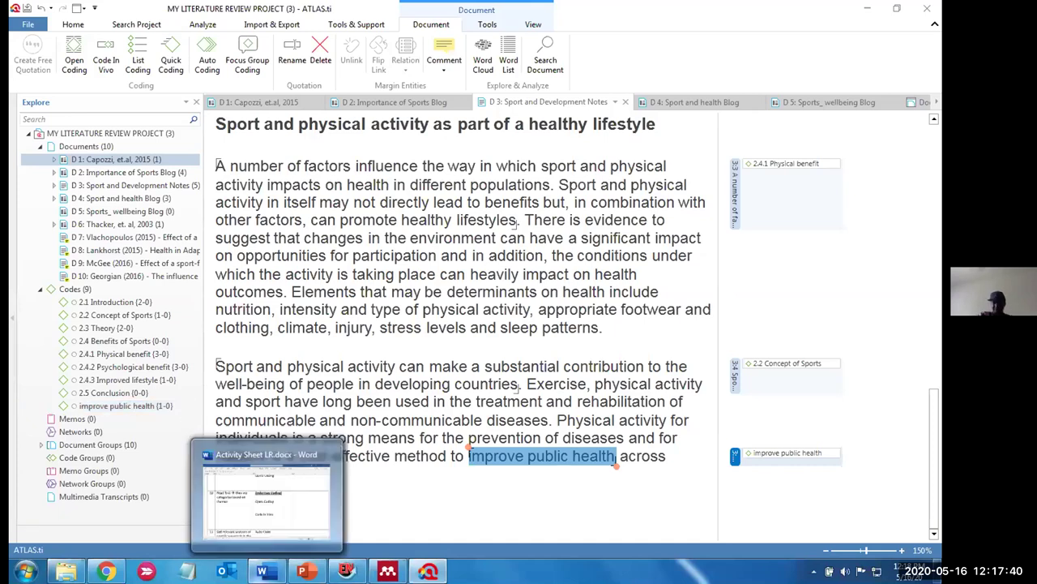
{"action": "left_click", "coordinate": [275, 526]}
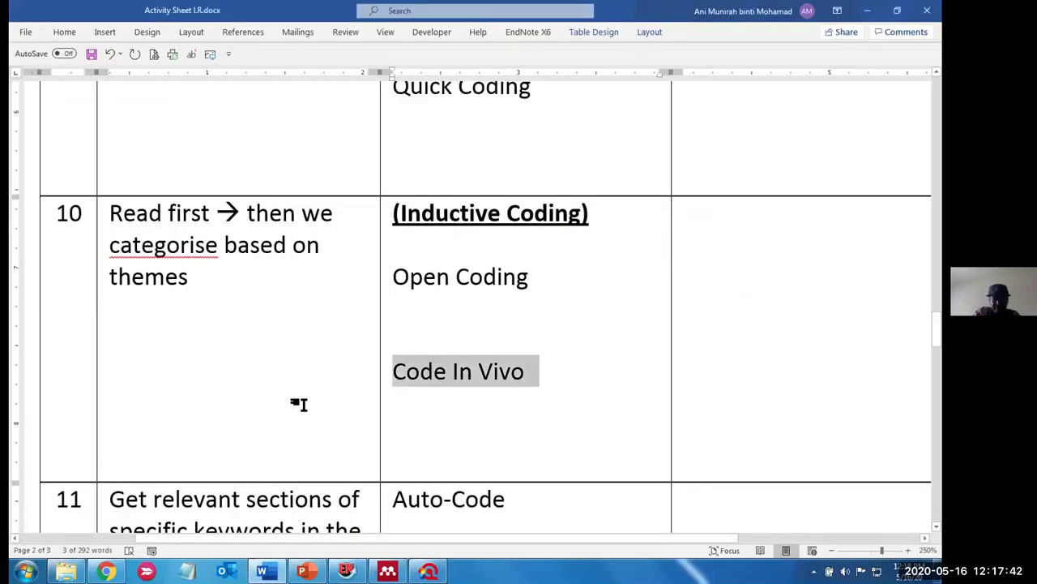
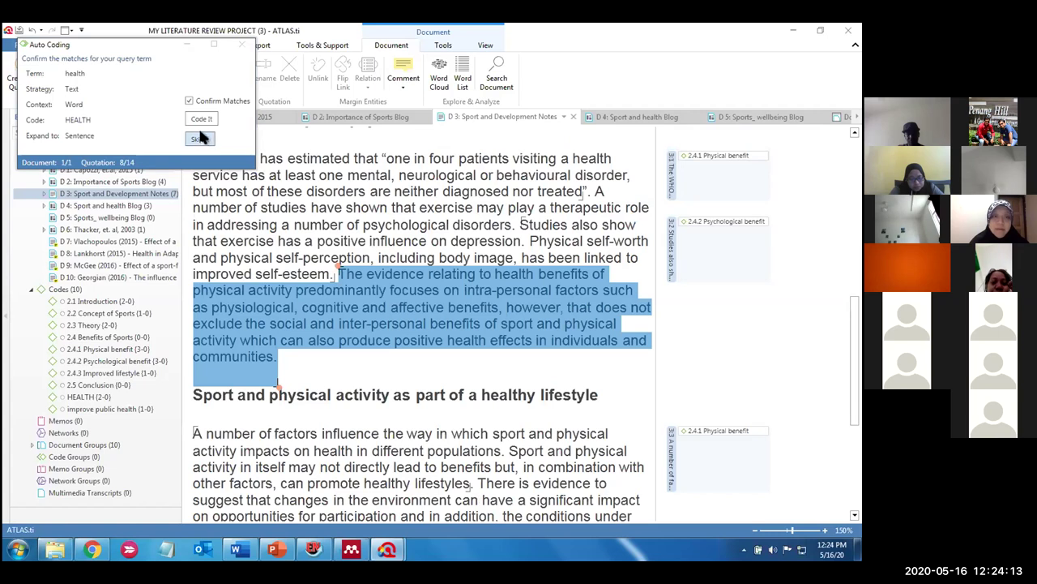
Auto-code the "health" matches about intra-personal factors and environmental changes in Sport and Development Notes with HEALTH, skipping the three matches between them
{"action": "left_click", "coordinate": [202, 120]}
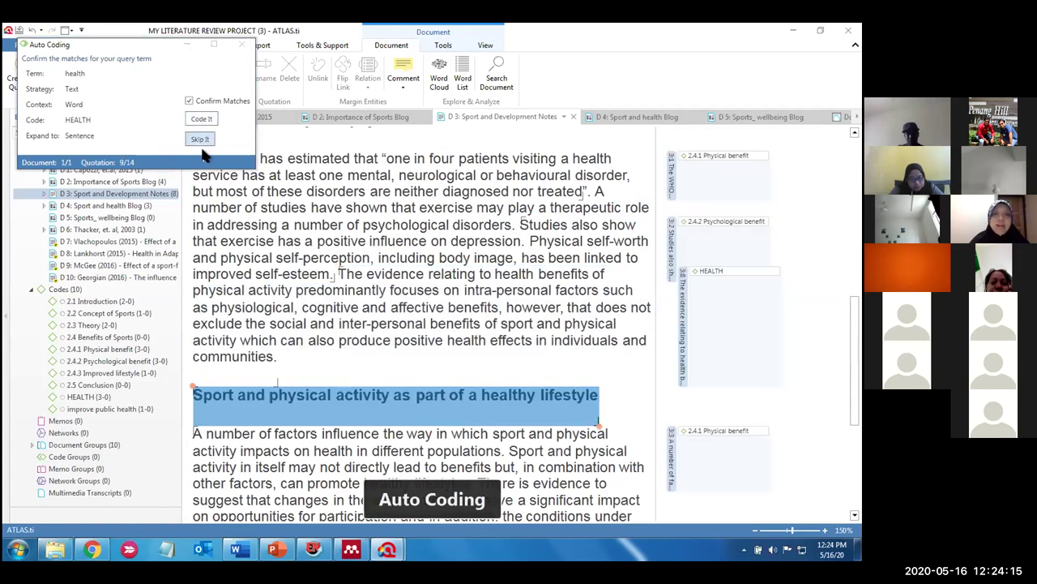
{"action": "left_click", "coordinate": [201, 140]}
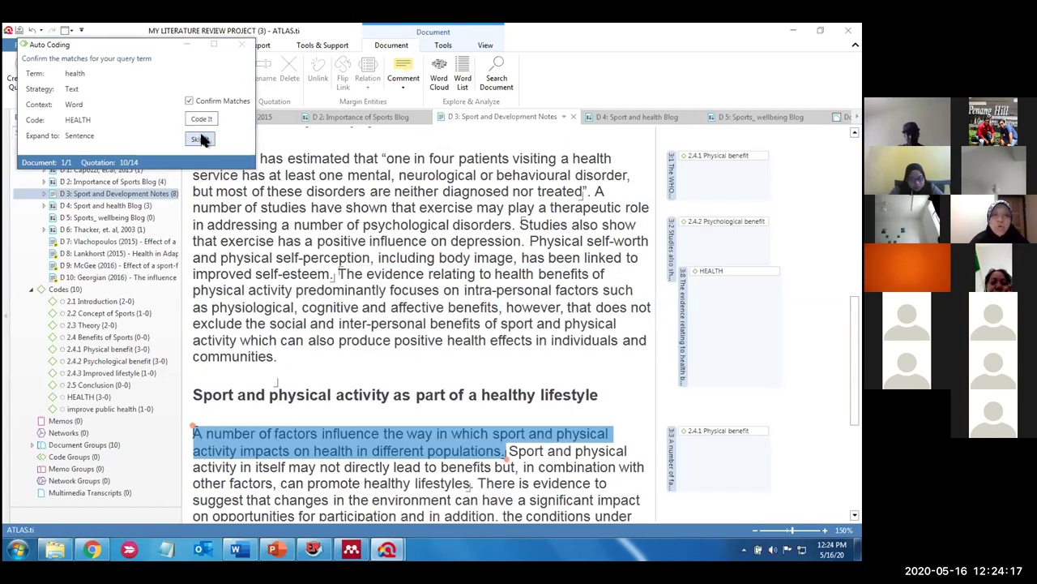
{"action": "left_click", "coordinate": [202, 139]}
{"action": "left_click", "coordinate": [202, 139]}
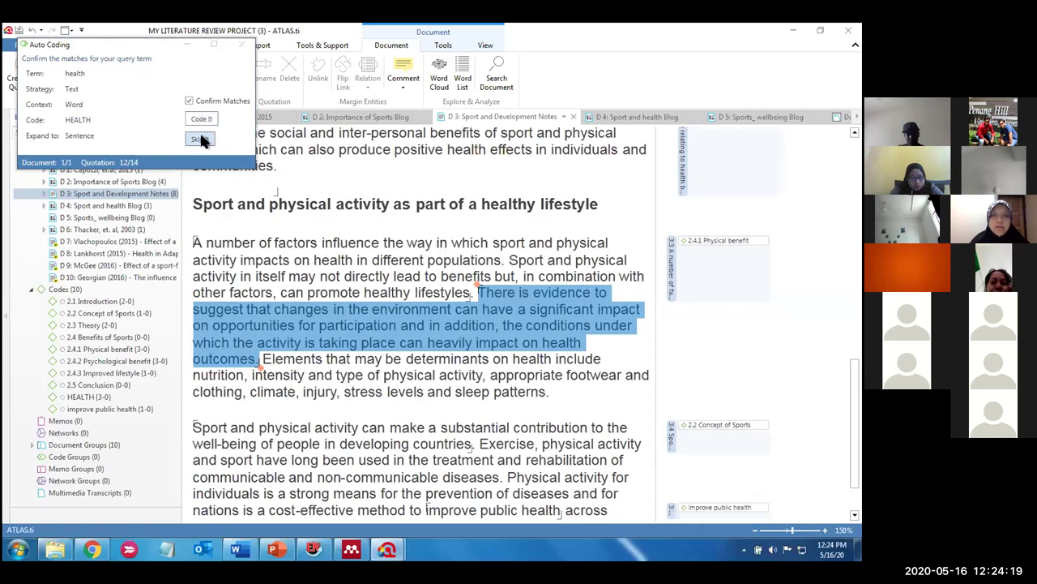
{"action": "left_click", "coordinate": [201, 119]}
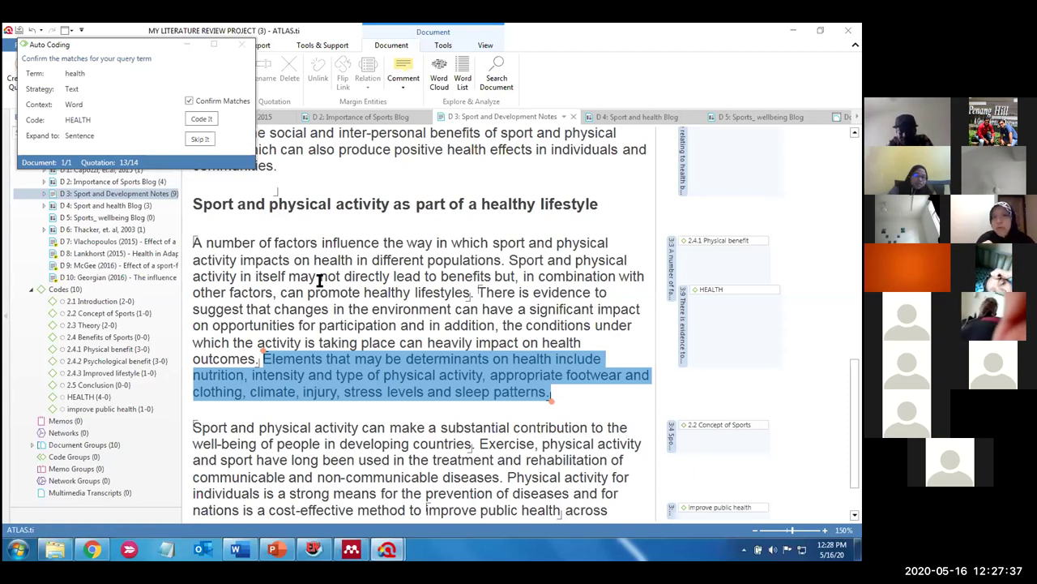
Switch to ATLAS.ti on the Mac and auto-code the selected physical activity heading and WHO sentence with HEALTH
{"action": "key", "text": "ctrl+Left"}
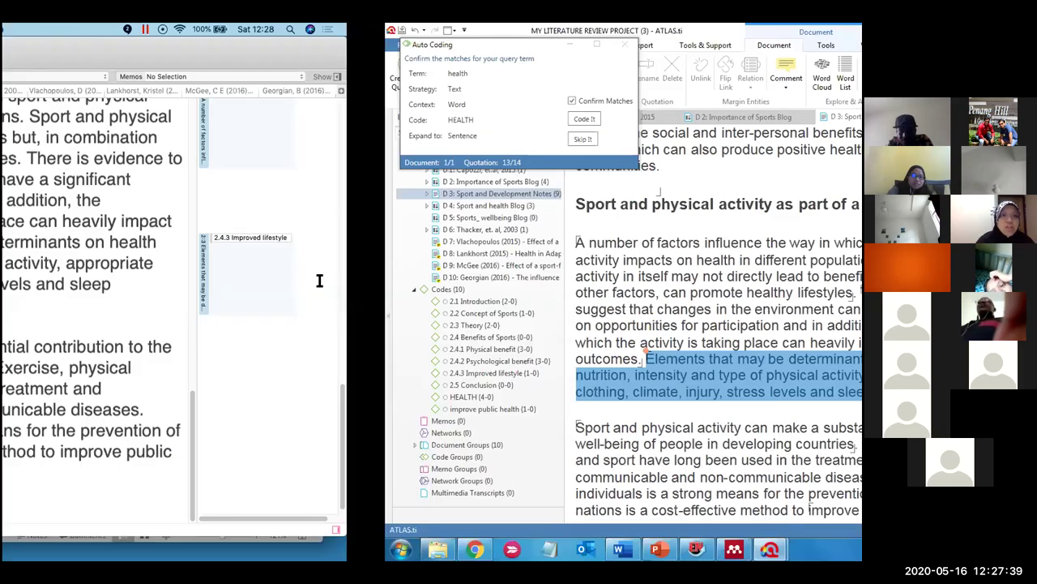
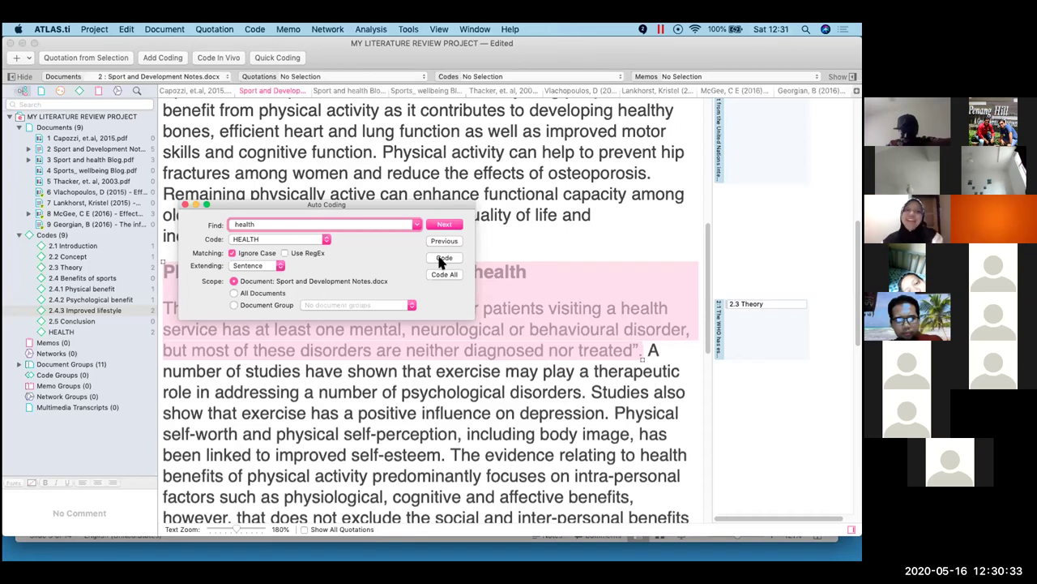
{"action": "left_click", "coordinate": [442, 259]}
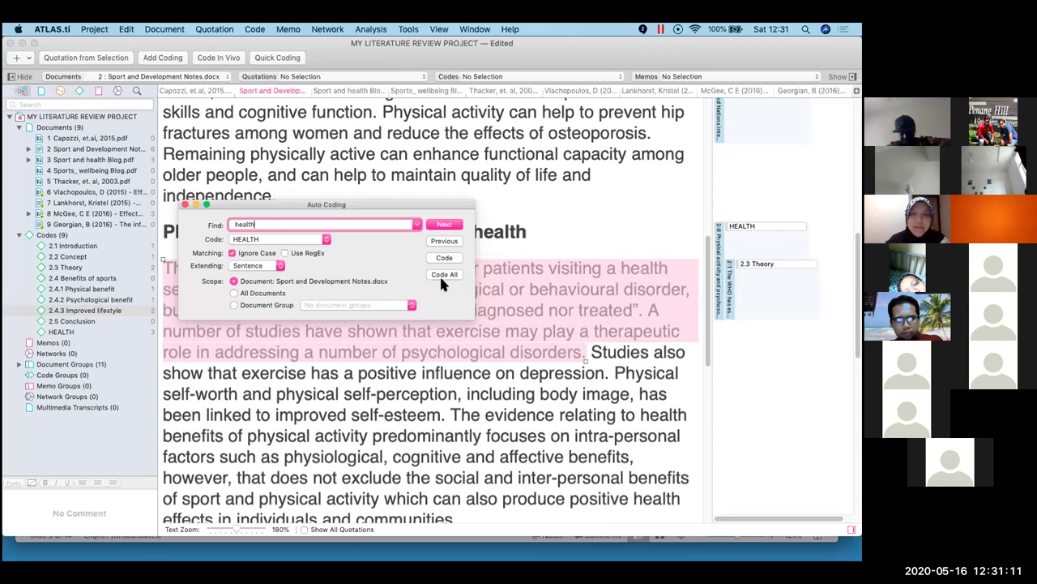
Return to the Windows desktop and review the Auto-Code and word frequency activities in Activity Sheet LR.docx in Word
{"action": "key", "text": "ctrl+Right"}
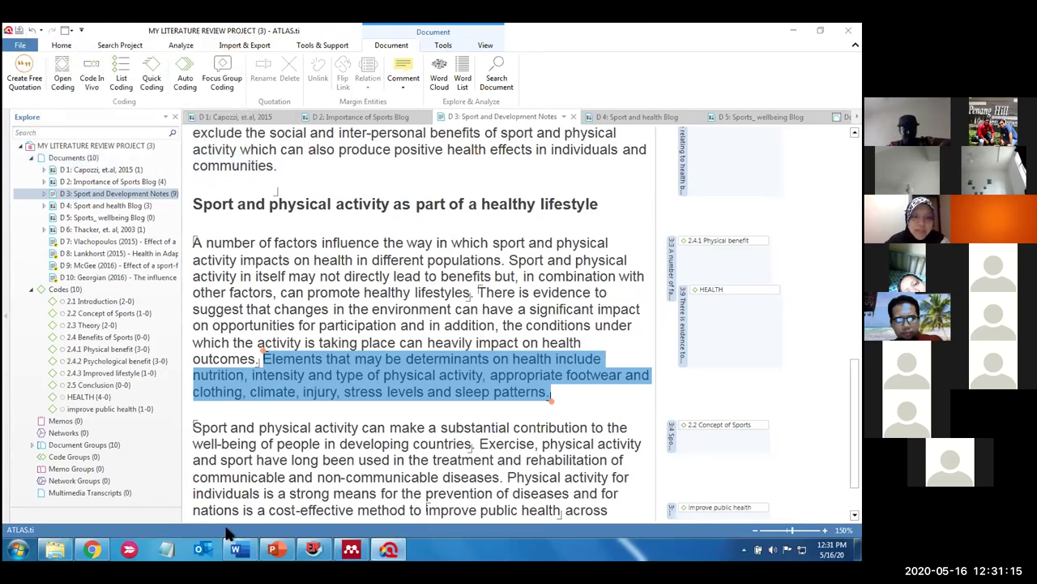
{"action": "mouse_move", "coordinate": [238, 549]}
{"action": "left_click", "coordinate": [231, 494]}
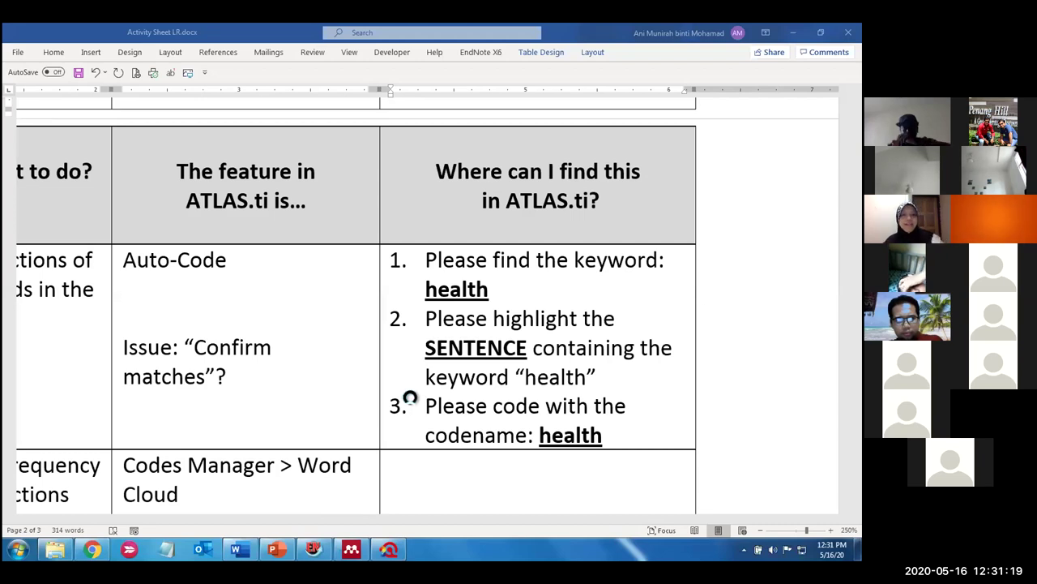
{"action": "key", "text": "alt+Tab"}
{"action": "key", "text": "alt+Tab"}
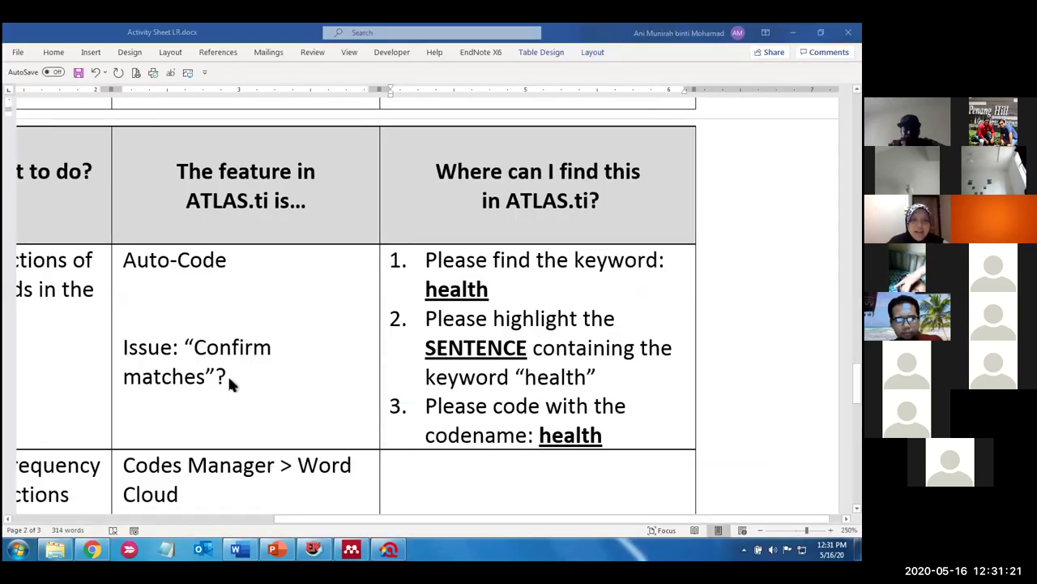
{"action": "left_click", "coordinate": [231, 376]}
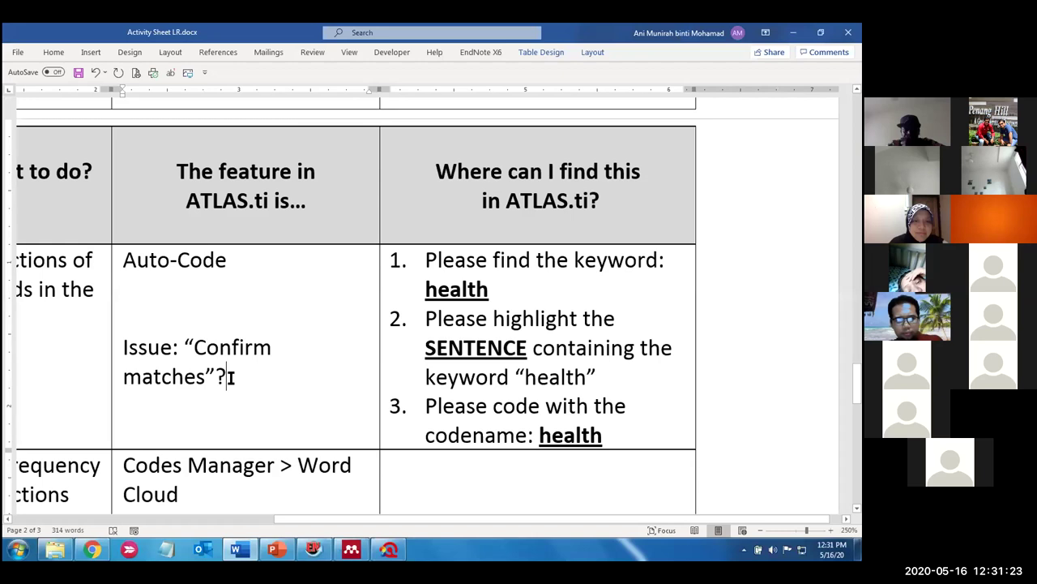
{"action": "scroll", "coordinate": [243, 381], "scroll_direction": "down", "scroll_amount": 10}
{"action": "scroll", "coordinate": [271, 401], "scroll_direction": "up", "scroll_amount": 5}
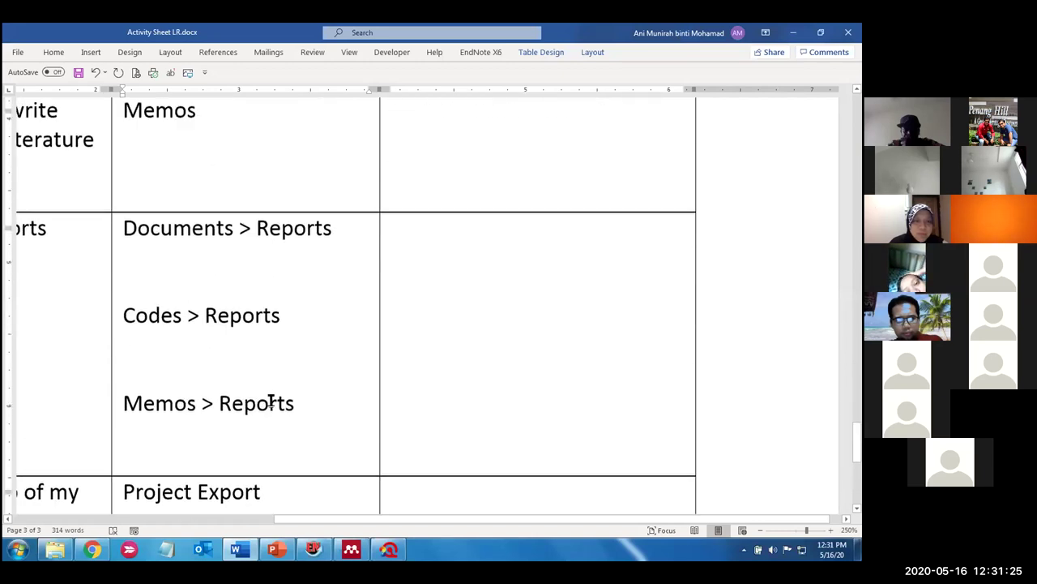
{"action": "scroll", "coordinate": [271, 397], "scroll_direction": "up", "scroll_amount": 3}
{"action": "left_click_drag", "start_coordinate": [297, 519], "coordinate": [176, 519]}
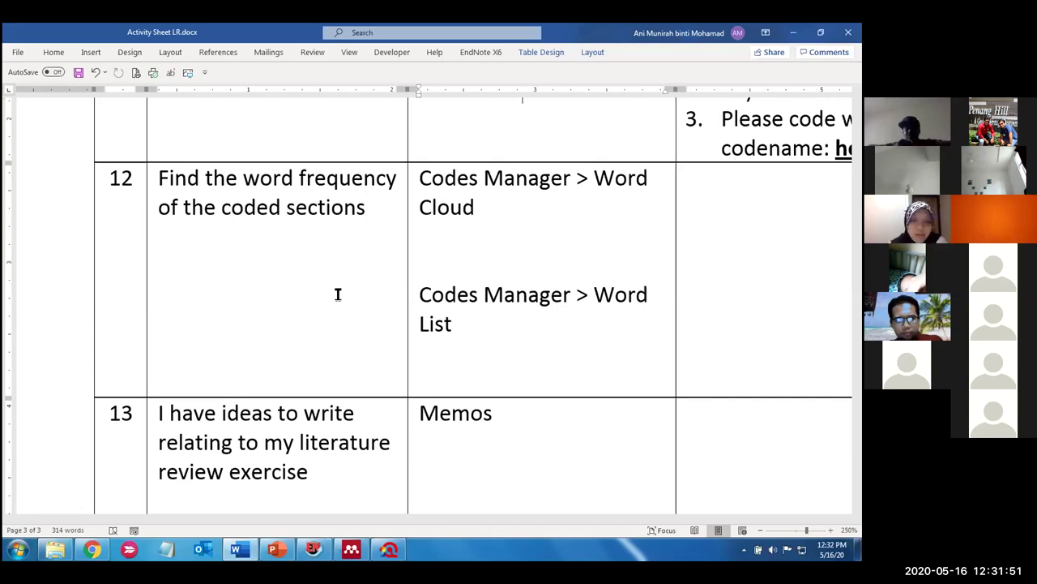
Switch to ATLAS.ti, open the Code Manager, and create a word cloud for the code 2.4.1 Physical benefit
{"action": "mouse_move", "coordinate": [388, 551]}
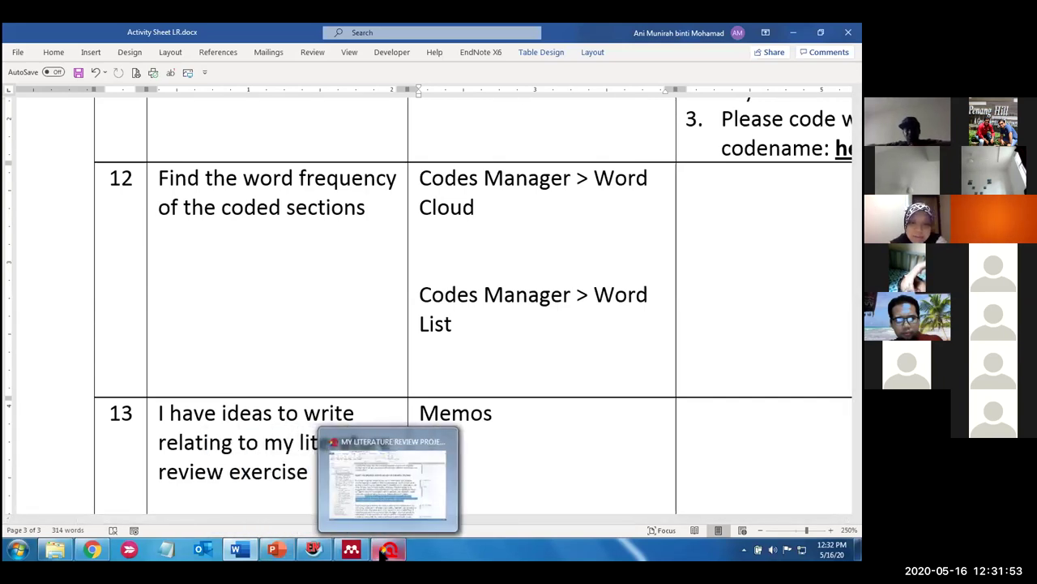
{"action": "left_click", "coordinate": [385, 488]}
{"action": "left_click", "coordinate": [59, 290]}
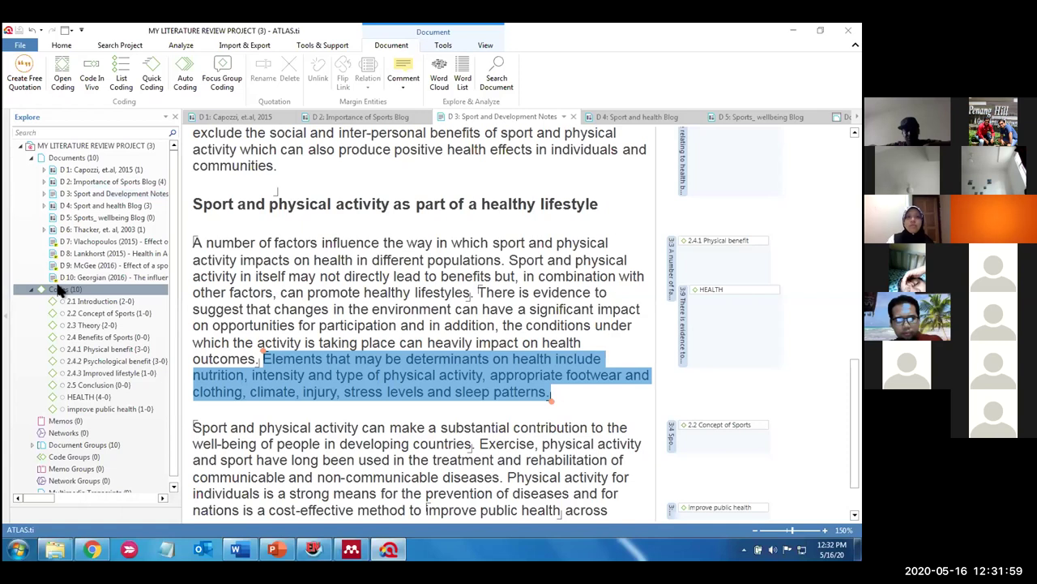
{"action": "double_click", "coordinate": [59, 290]}
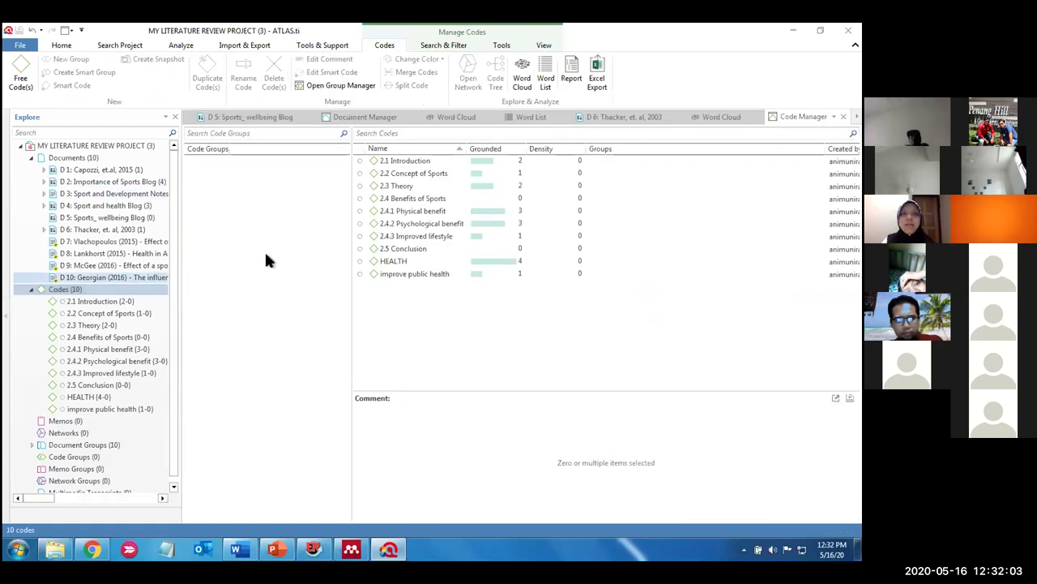
{"action": "left_click", "coordinate": [408, 212]}
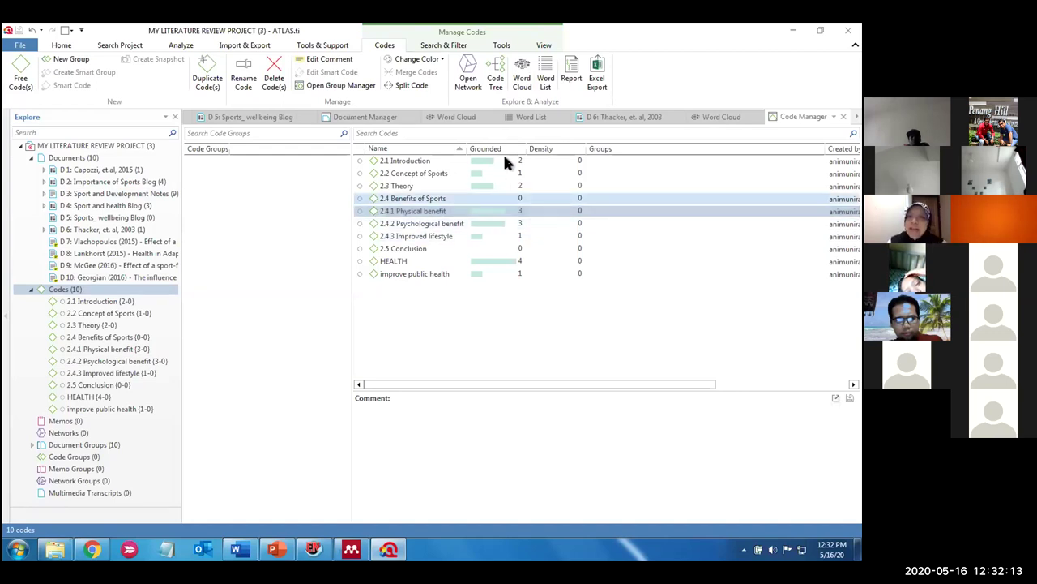
{"action": "left_click", "coordinate": [521, 71]}
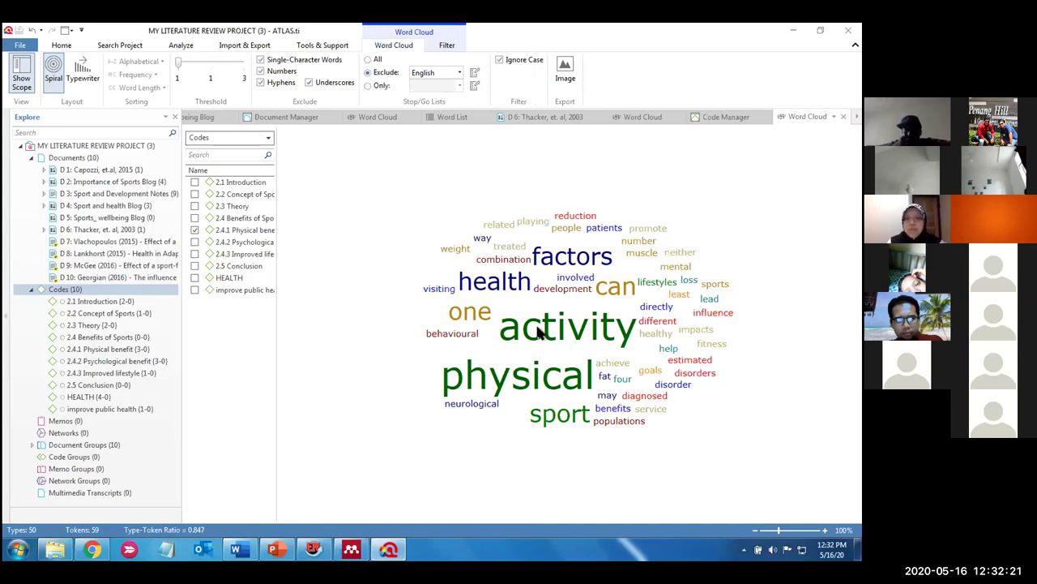
{"action": "mouse_move", "coordinate": [547, 337]}
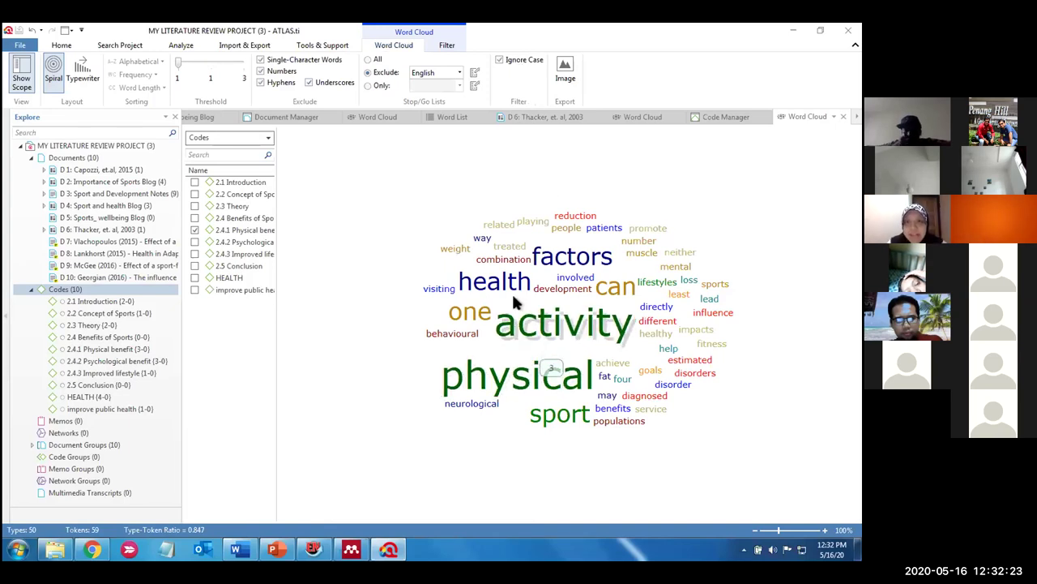
{"action": "mouse_move", "coordinate": [525, 375]}
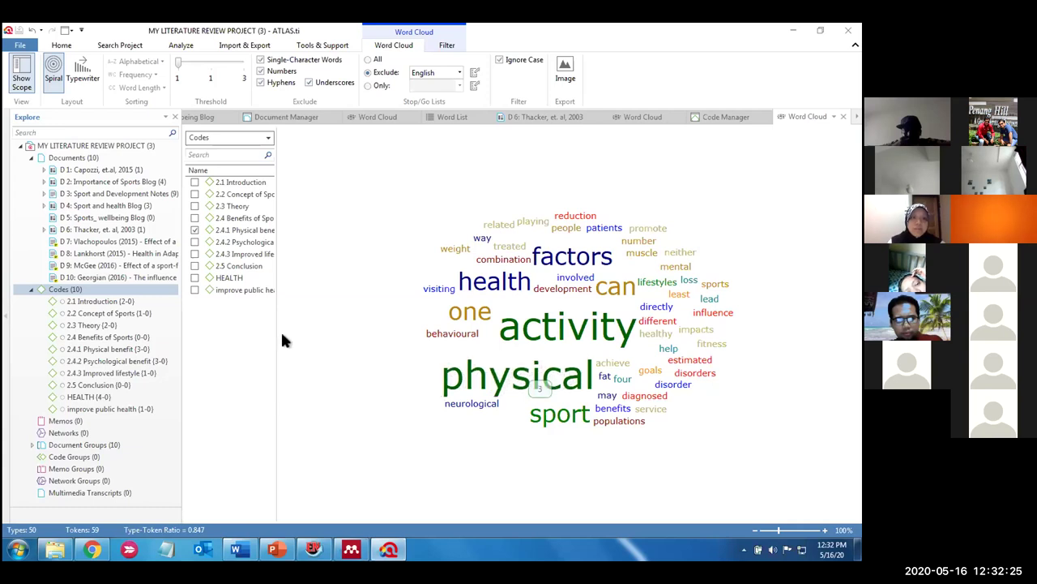
Change the word cloud's scope to 2.4.2 Psychological benefit, and after that to 2.4.3 Improved lifestyle only
{"action": "left_click", "coordinate": [194, 230]}
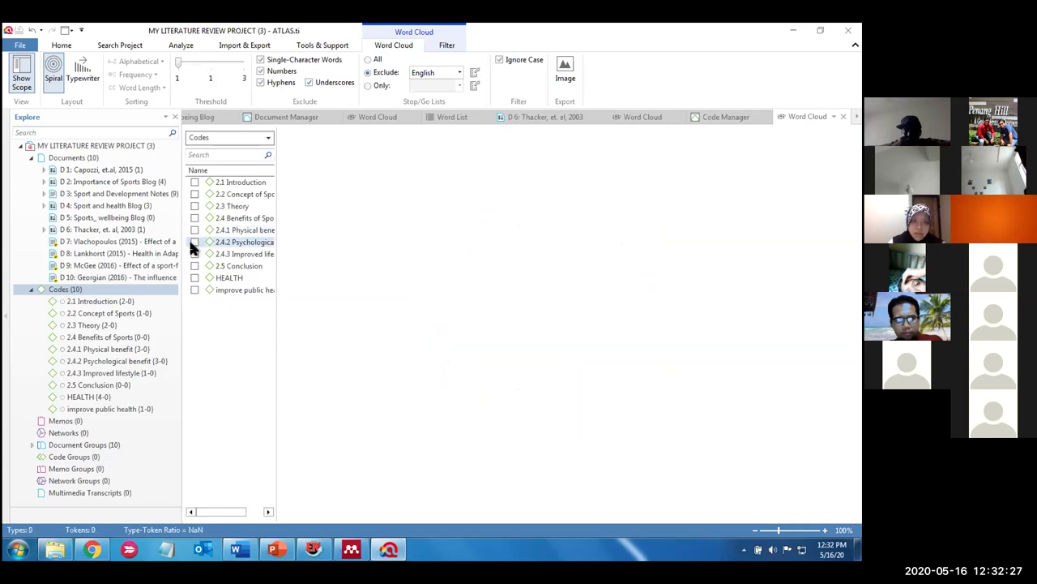
{"action": "left_click", "coordinate": [195, 241]}
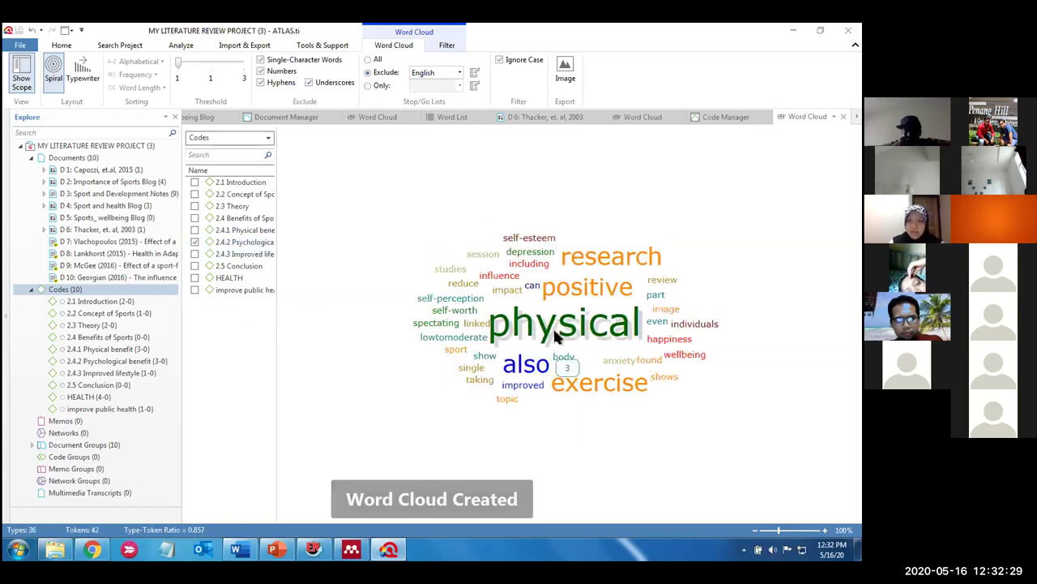
{"action": "left_click", "coordinate": [195, 253]}
{"action": "left_click", "coordinate": [195, 241]}
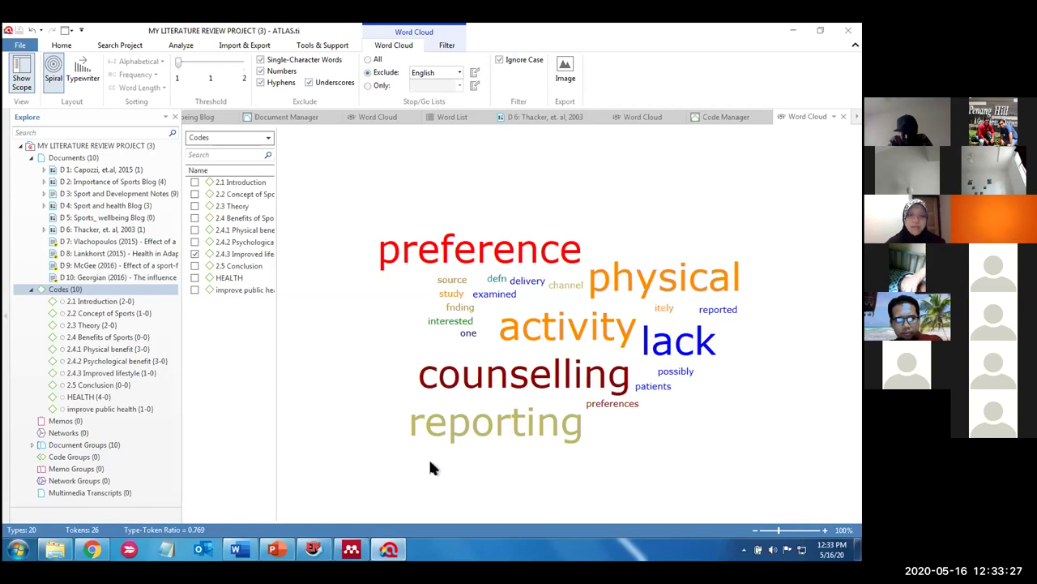
Check activity 12 in Word, and create a word list for 2.4.1 Physical benefit from the ATLAS.ti Code Manager
{"action": "mouse_move", "coordinate": [237, 550]}
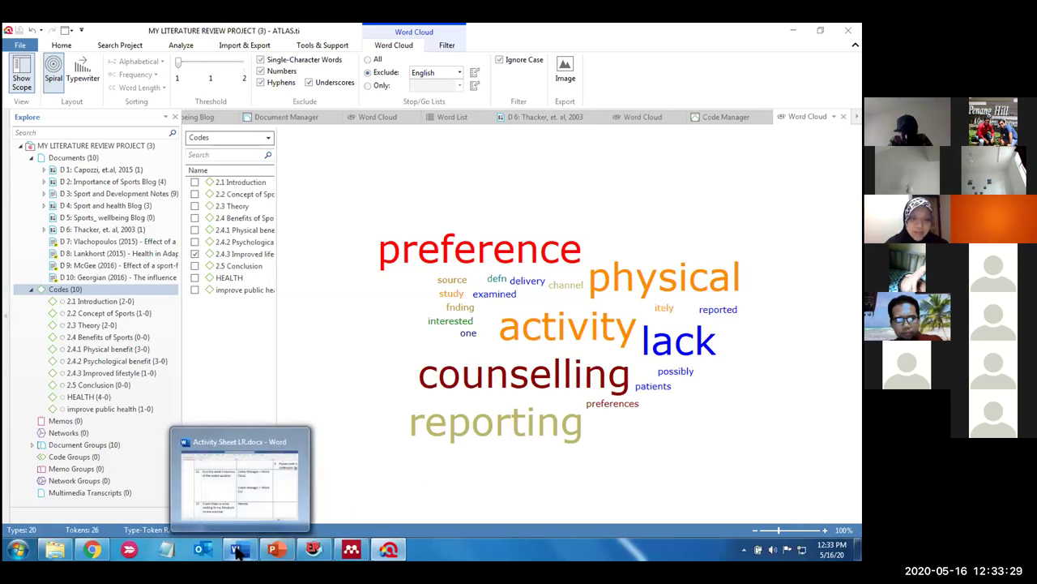
{"action": "left_click", "coordinate": [241, 503]}
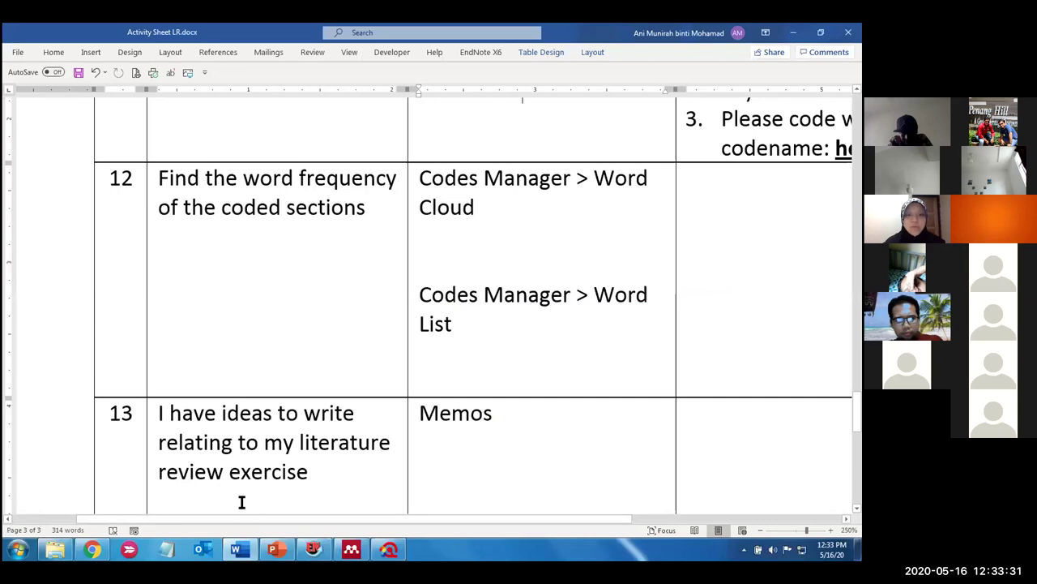
{"action": "mouse_move", "coordinate": [388, 550]}
{"action": "left_click", "coordinate": [385, 503]}
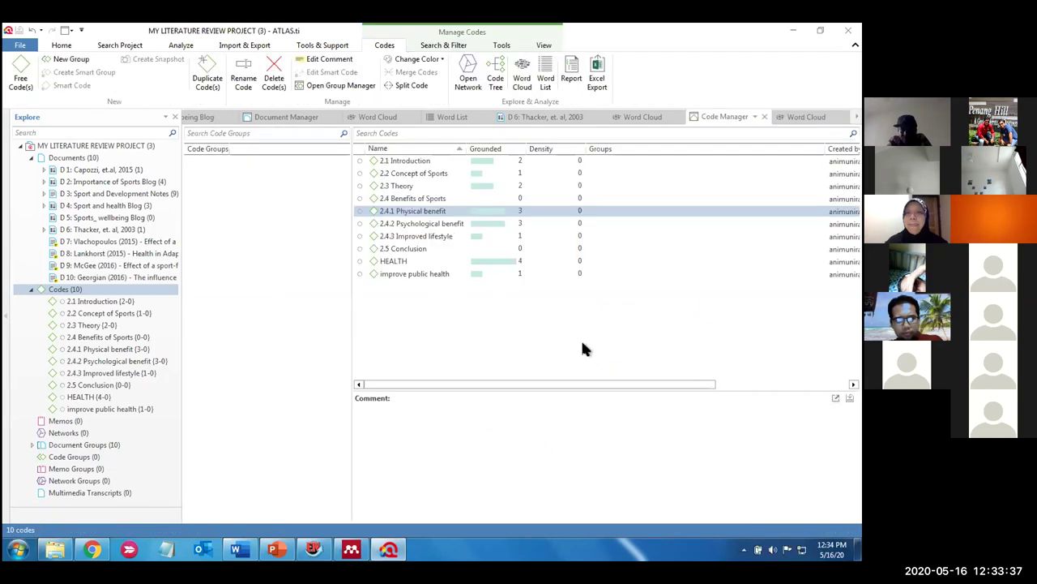
{"action": "left_click", "coordinate": [547, 81]}
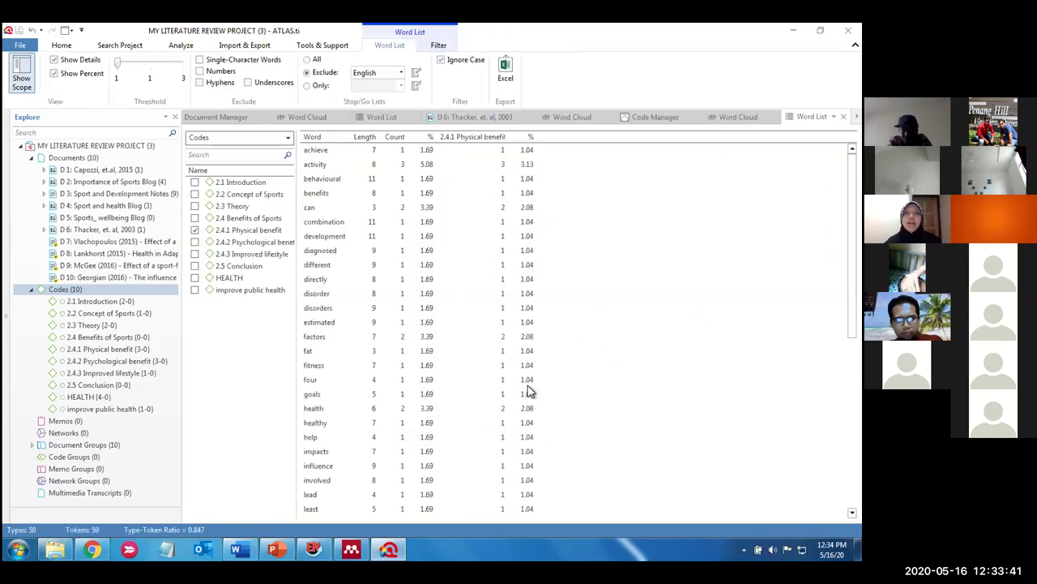
Sort the 2.4.1 Physical benefit word list by count in descending order
{"action": "left_click", "coordinate": [529, 391]}
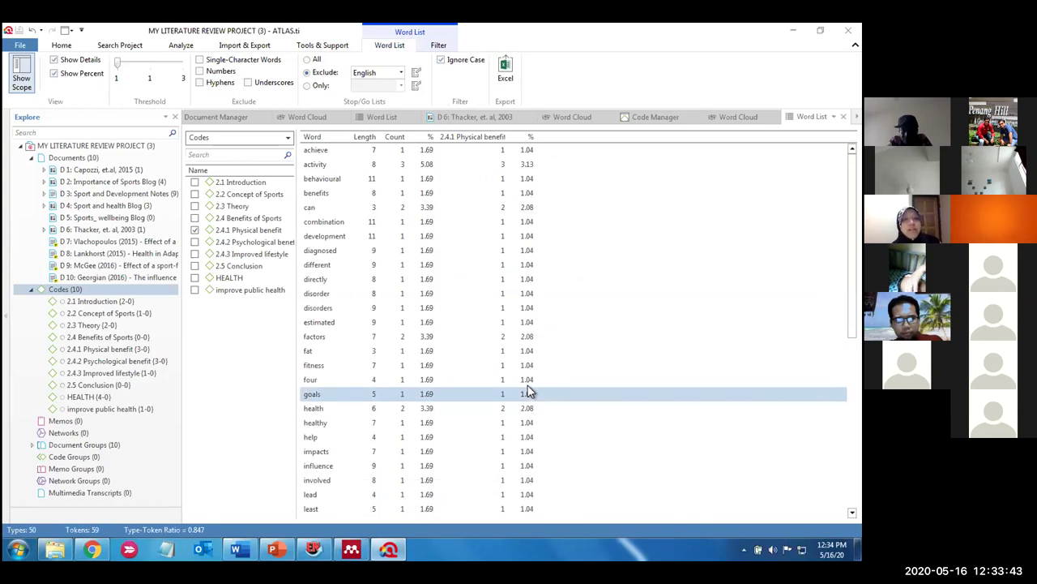
{"action": "left_click", "coordinate": [397, 140]}
{"action": "left_click", "coordinate": [397, 138]}
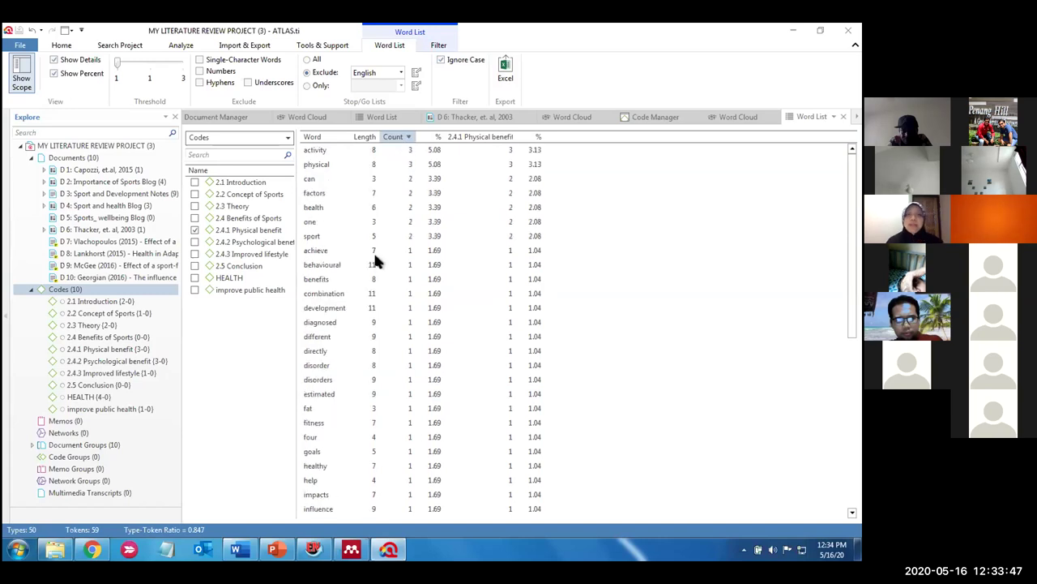
Examine the words and their frequencies in the sorted word list, including the rows for activity and physical
{"action": "left_click", "coordinate": [373, 250]}
{"action": "key", "text": "Down"}
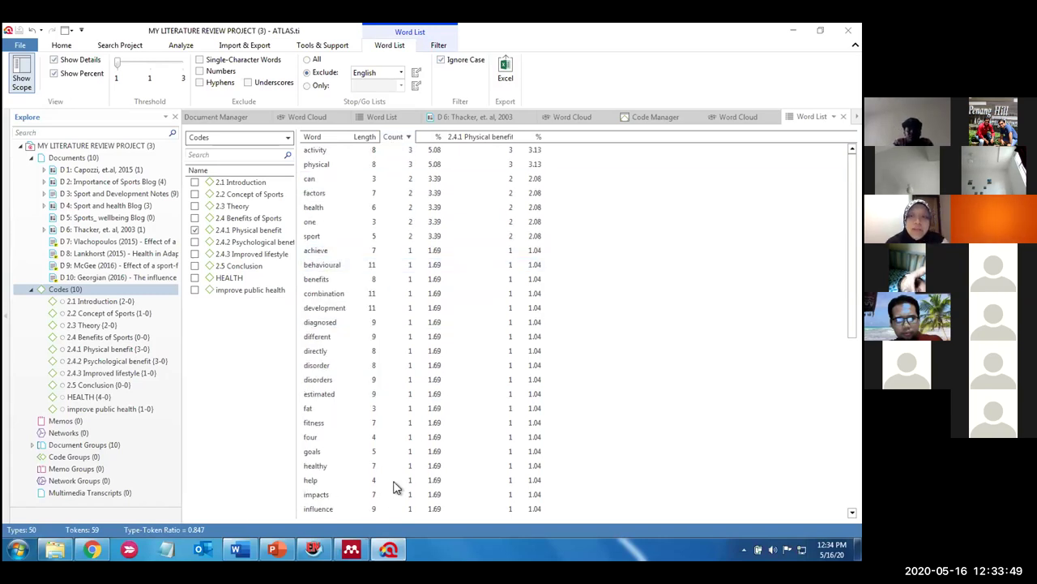
{"action": "left_click", "coordinate": [327, 150]}
{"action": "left_click", "coordinate": [328, 164]}
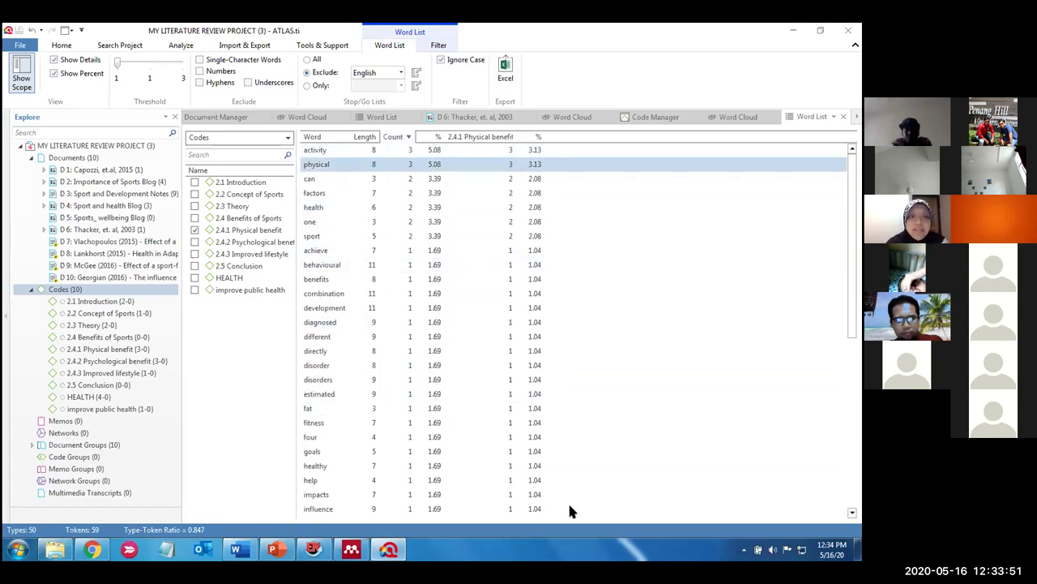
{"action": "left_click", "coordinate": [632, 482]}
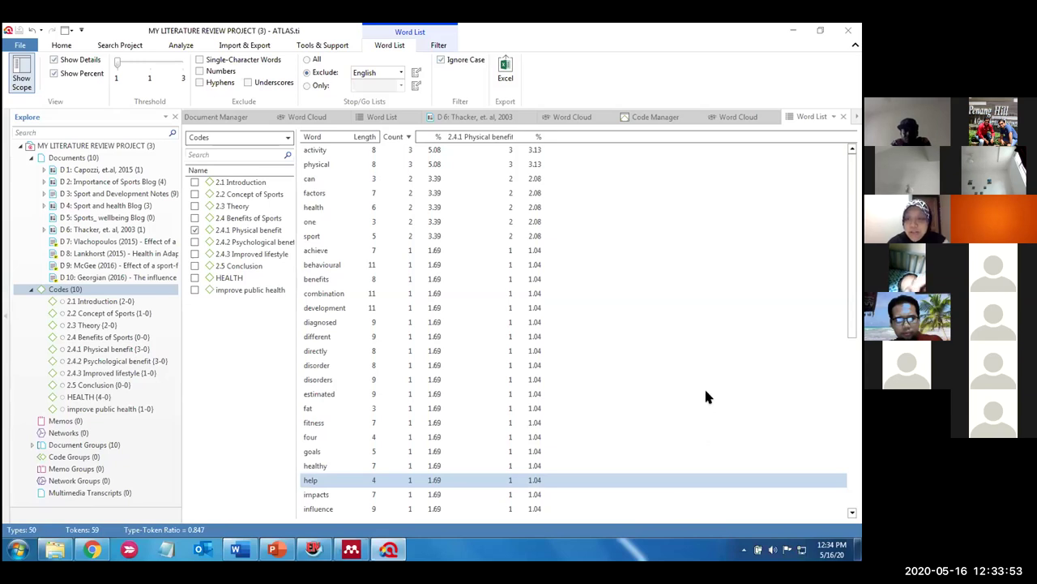
{"action": "key", "text": "Up"}
{"action": "key", "text": "Up"}
{"action": "key", "text": "Up"}
{"action": "key", "text": "Up"}
{"action": "key", "text": "Up"}
{"action": "key", "text": "Up"}
{"action": "key", "text": "Up"}
{"action": "key", "text": "Up"}
{"action": "key", "text": "Up"}
{"action": "key", "text": "Up"}
{"action": "key", "text": "Up"}
{"action": "key", "text": "Up"}
{"action": "key", "text": "Up"}
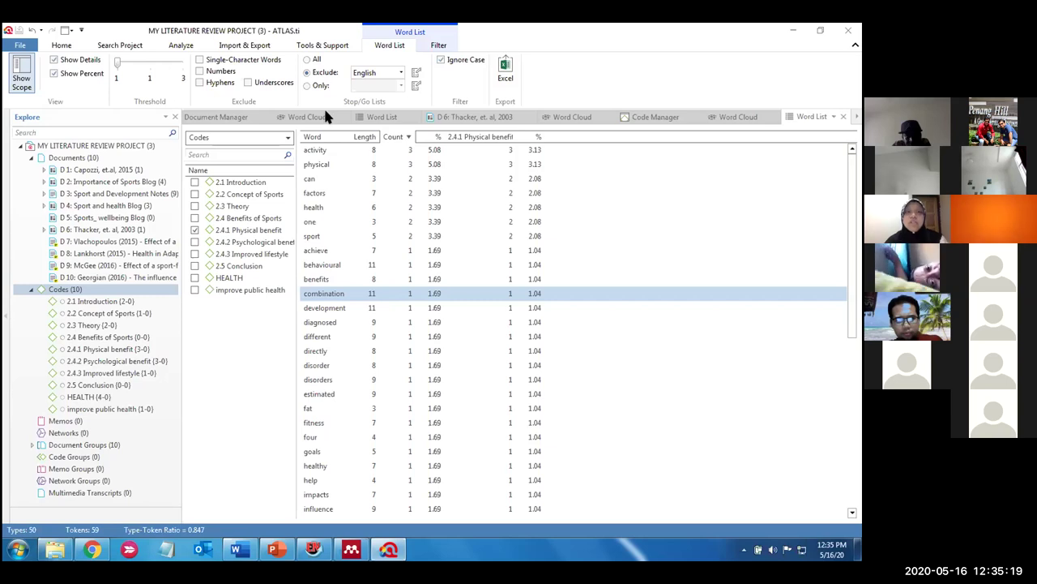
{"action": "left_click_drag", "start_coordinate": [349, 164], "coordinate": [427, 393]}
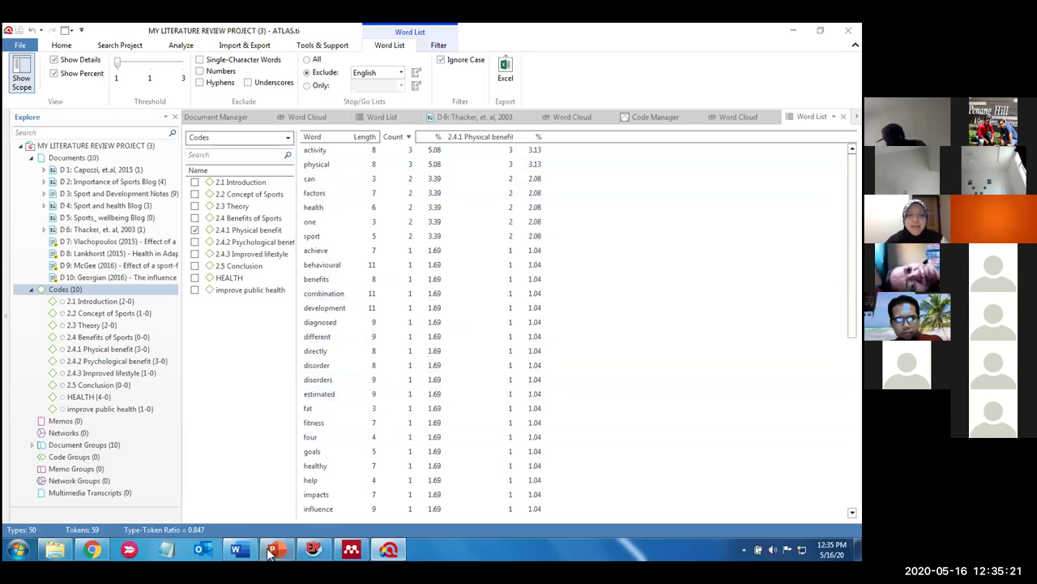
Switch to Activity Sheet LR.docx in Word to review activity 13 on Memos
{"action": "mouse_move", "coordinate": [236, 549]}
{"action": "left_click", "coordinate": [235, 504]}
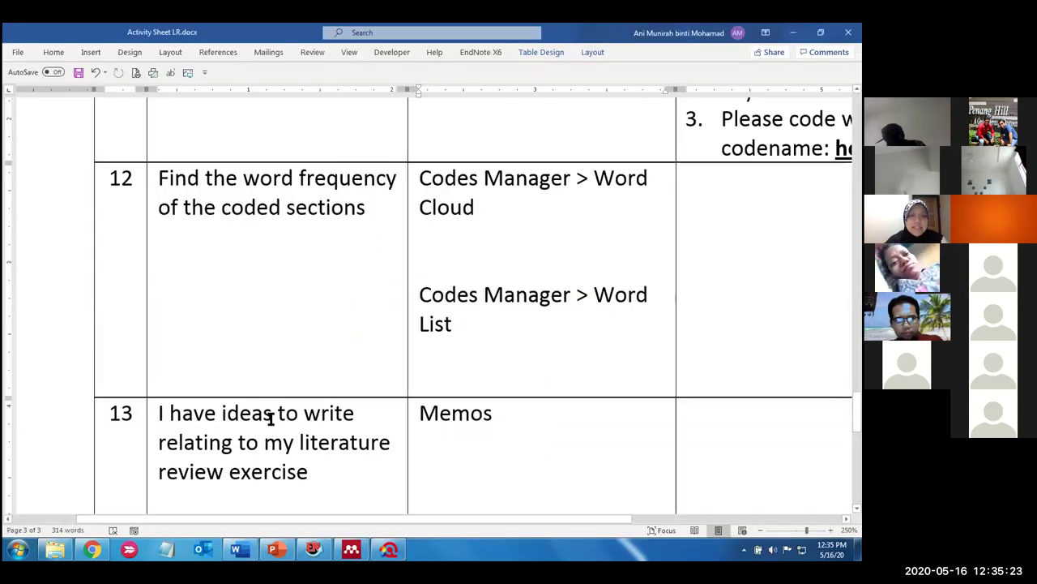
Review activities 13 and 14 in the Word activity sheet, and create an ATLAS.ti memo named RESEARCH DIARY
{"action": "left_click_drag", "start_coordinate": [859, 405], "coordinate": [859, 429]}
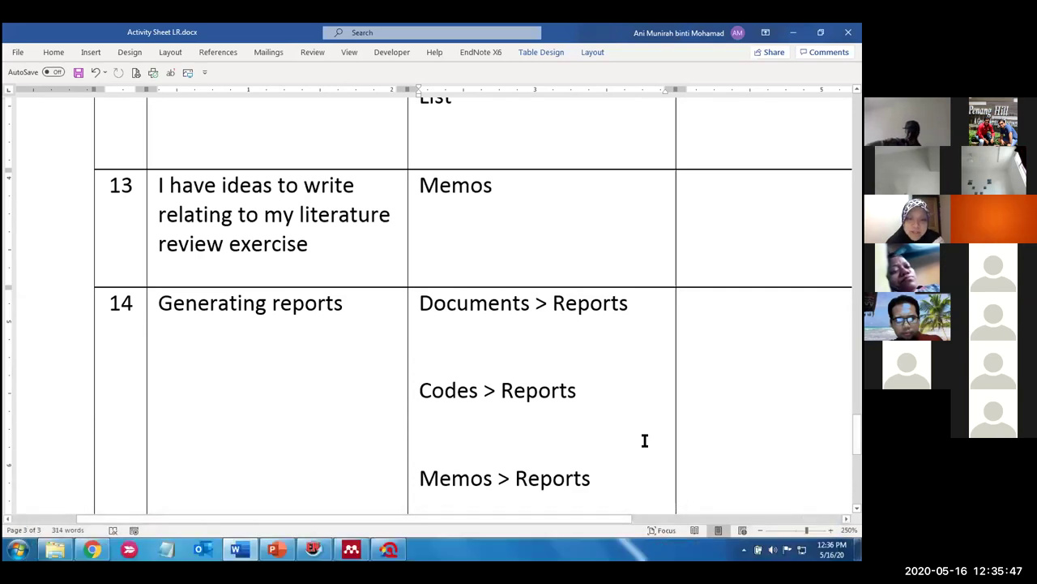
{"action": "mouse_move", "coordinate": [389, 549]}
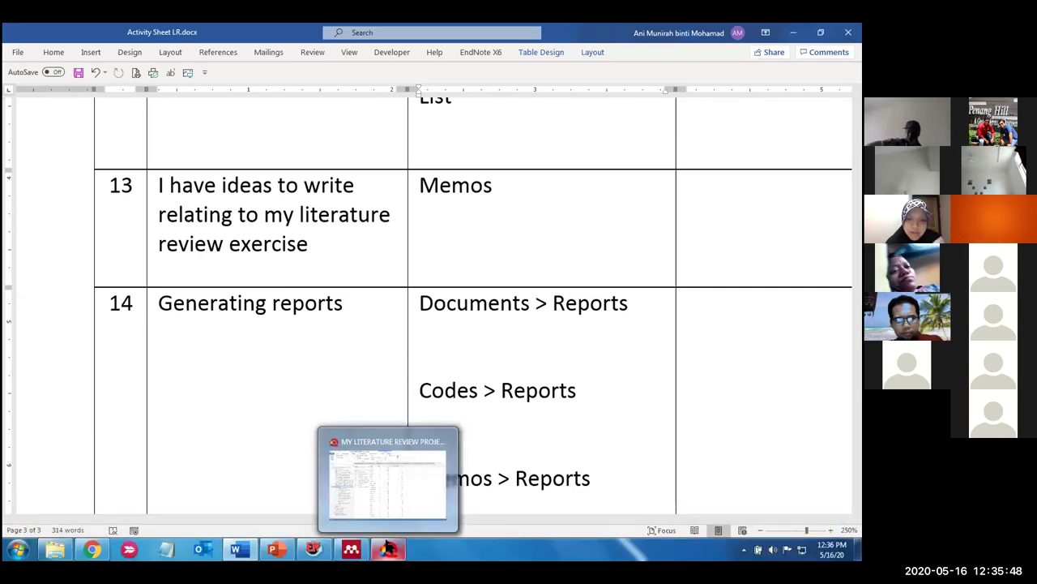
{"action": "left_click", "coordinate": [369, 452]}
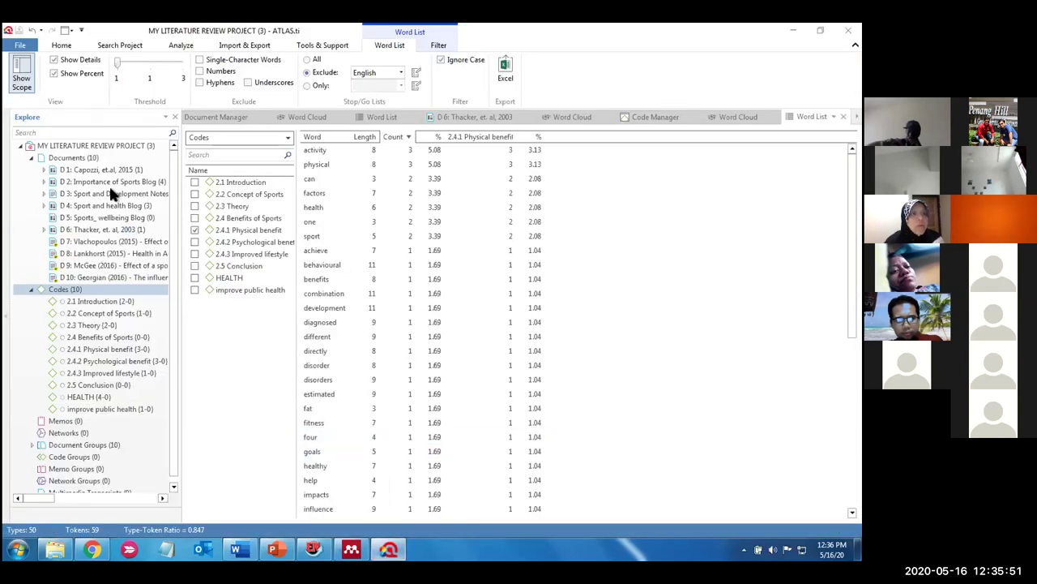
{"action": "left_click", "coordinate": [60, 45]}
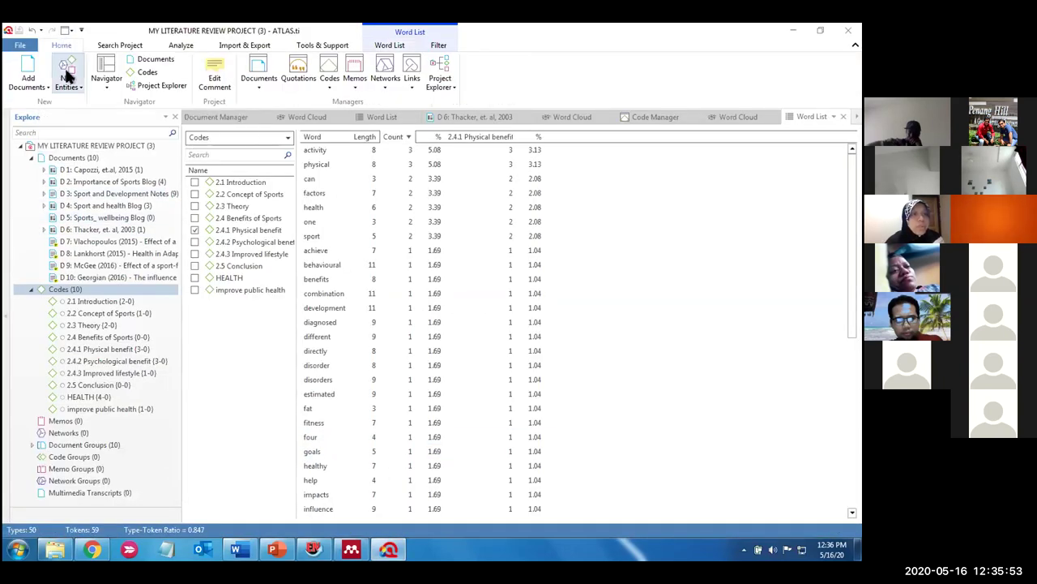
{"action": "left_click", "coordinate": [69, 74]}
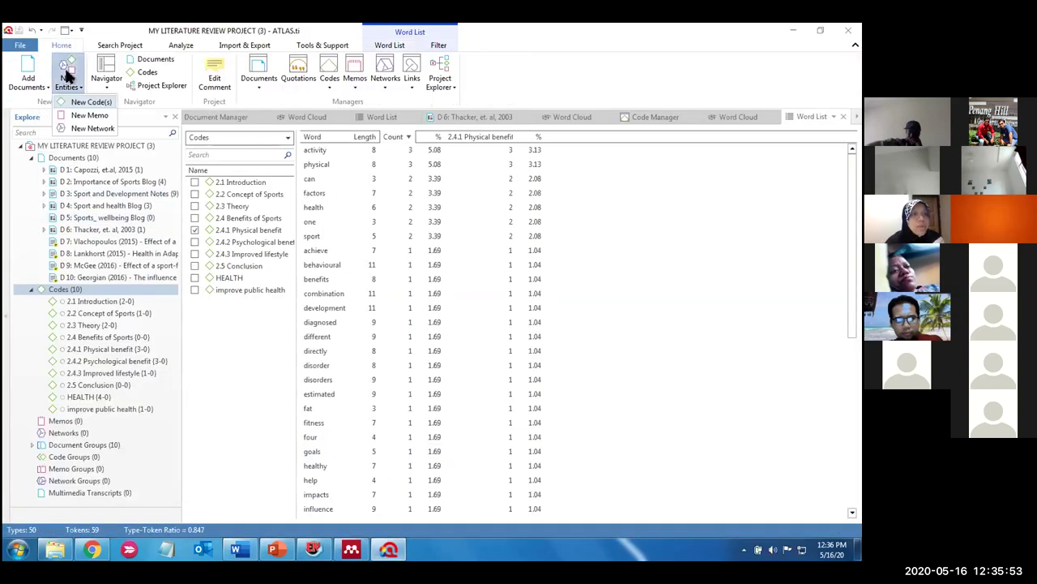
{"action": "left_click", "coordinate": [81, 115]}
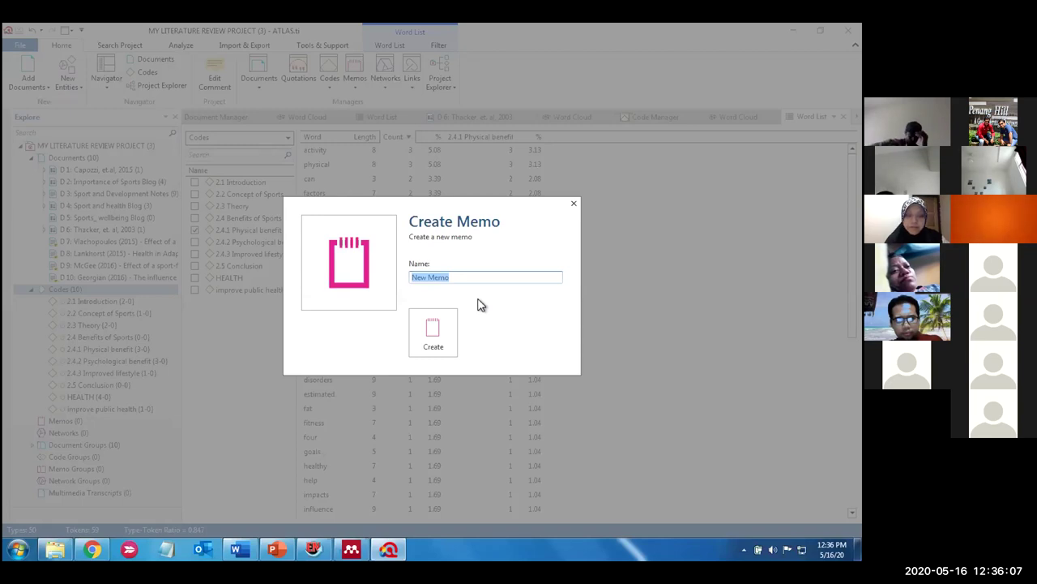
{"action": "type", "text": "RESEARCH DIARY"}
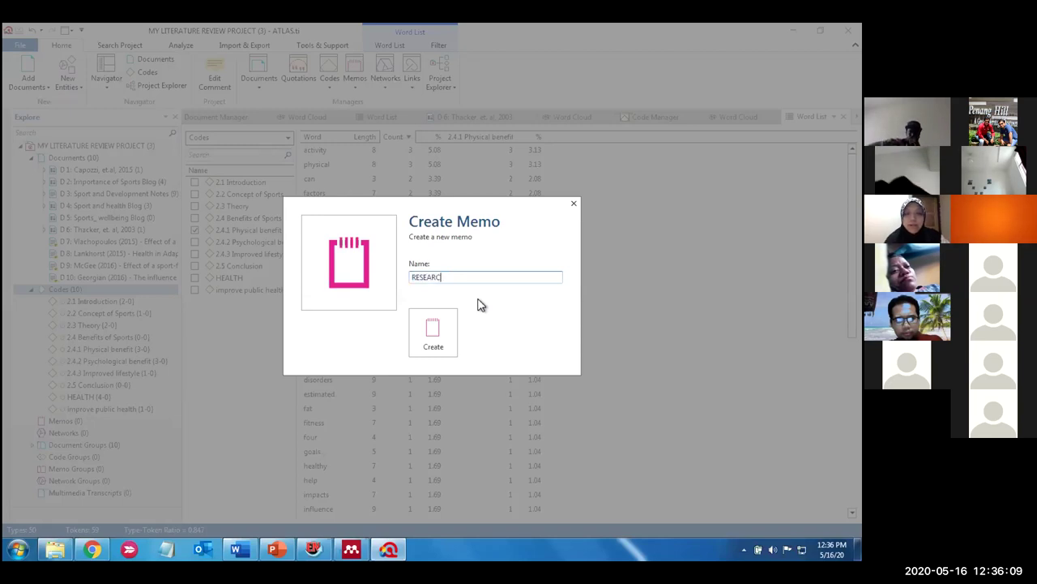
{"action": "left_click", "coordinate": [446, 340]}
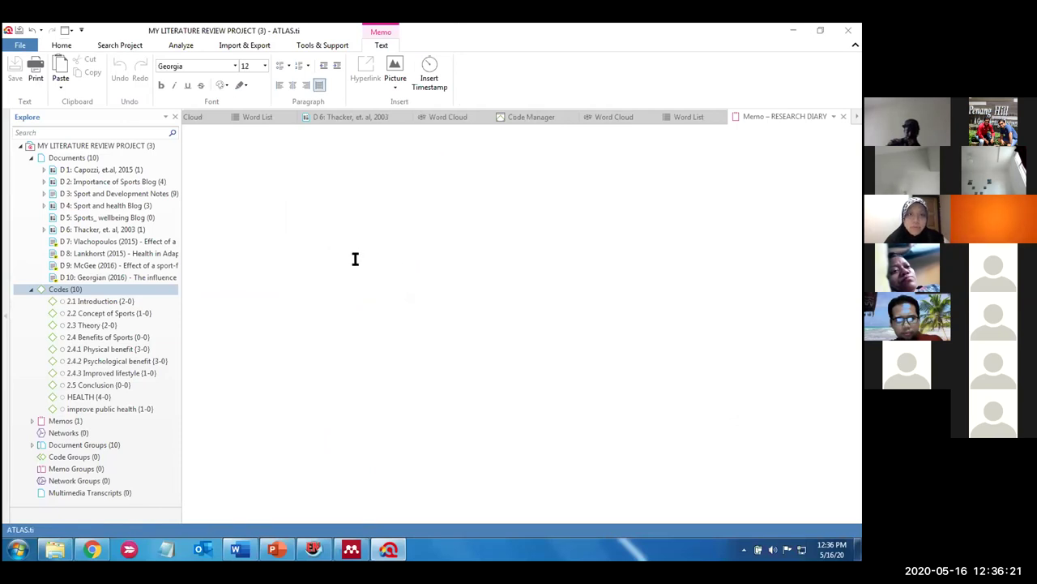
Write "TODAY I LEARNED ATLAS.TI FOR THE PURPOSE OF LITERATURE REVIEW." in the RESEARCH DIARY memo at font size 24
{"action": "left_click", "coordinate": [355, 258]}
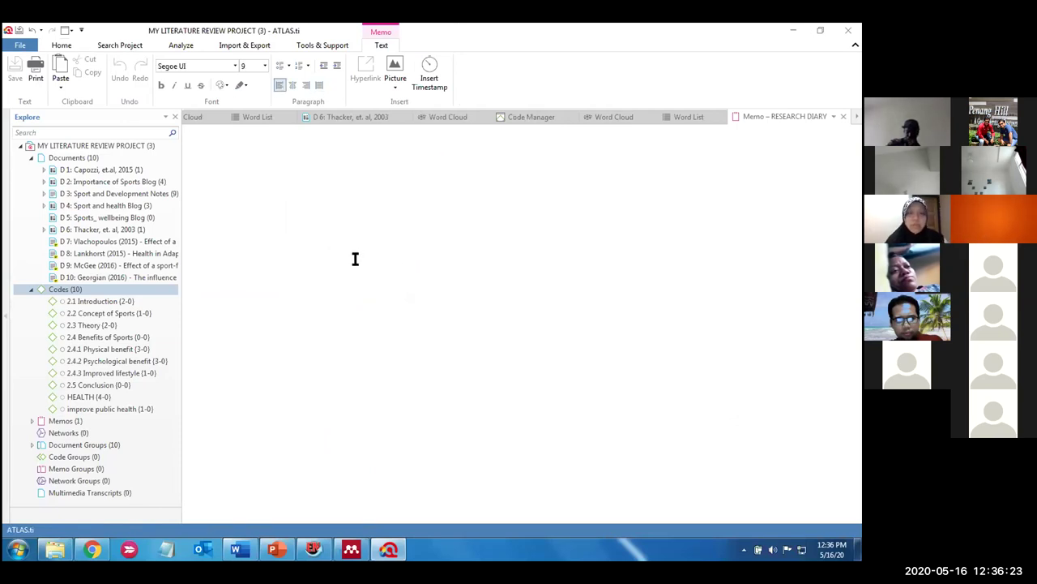
{"action": "left_click", "coordinate": [264, 67]}
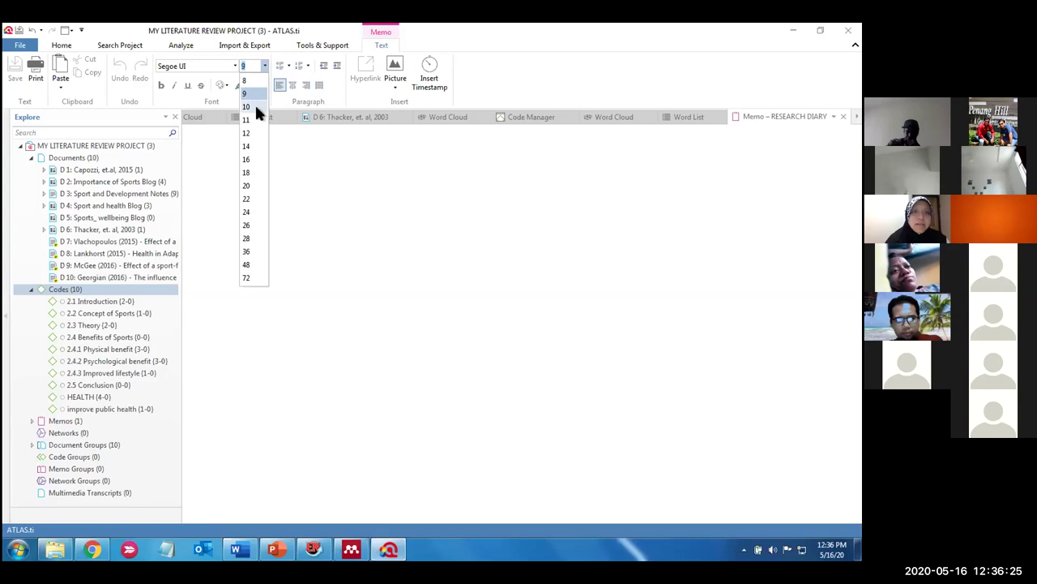
{"action": "left_click", "coordinate": [251, 211]}
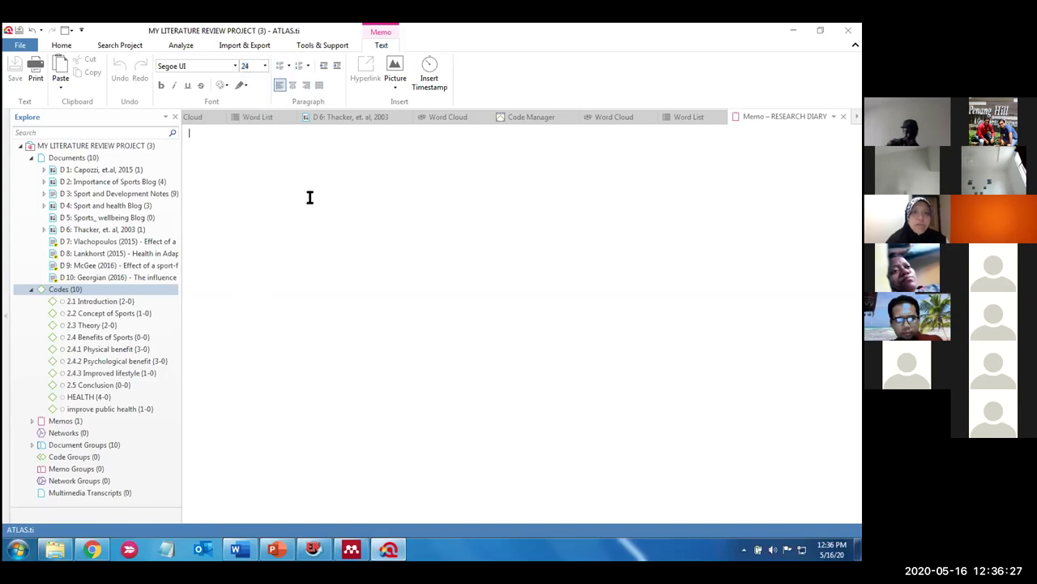
{"action": "type", "text": "t"}
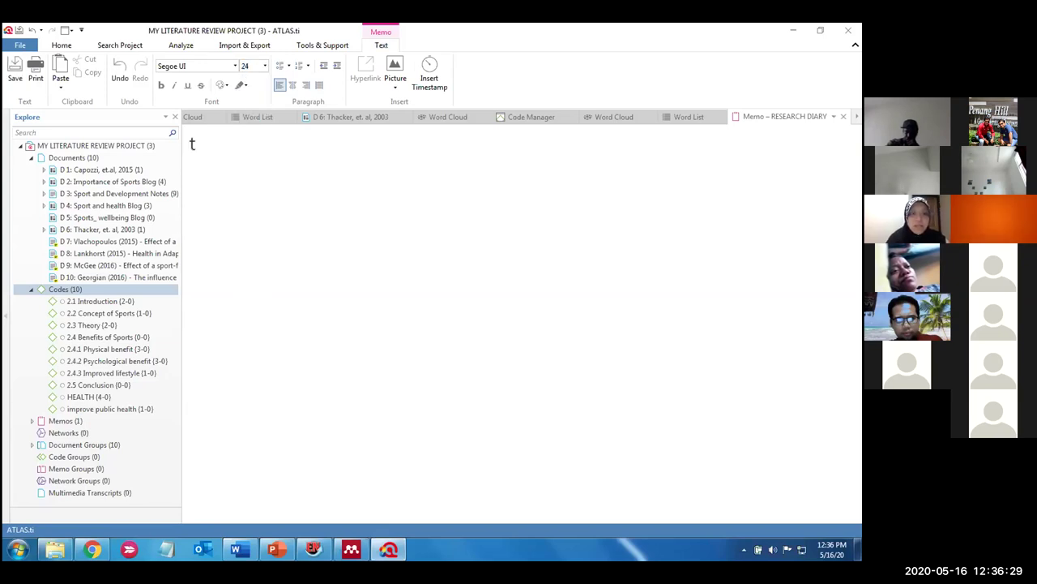
{"action": "type", "text": "TOAY I"}
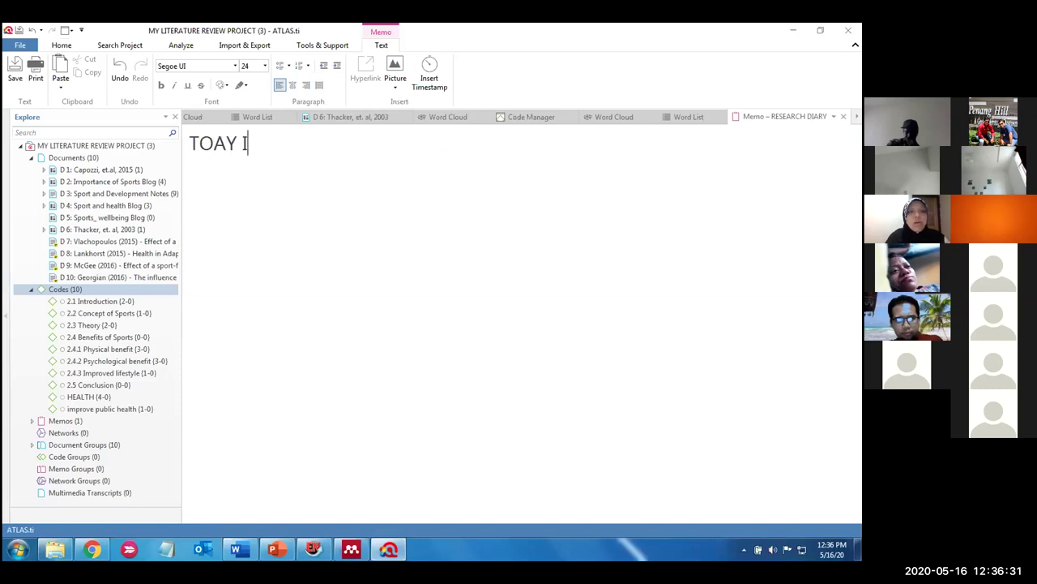
{"action": "key", "text": "BackSpace"}
{"action": "type", "text": "DAY I LEARNED"}
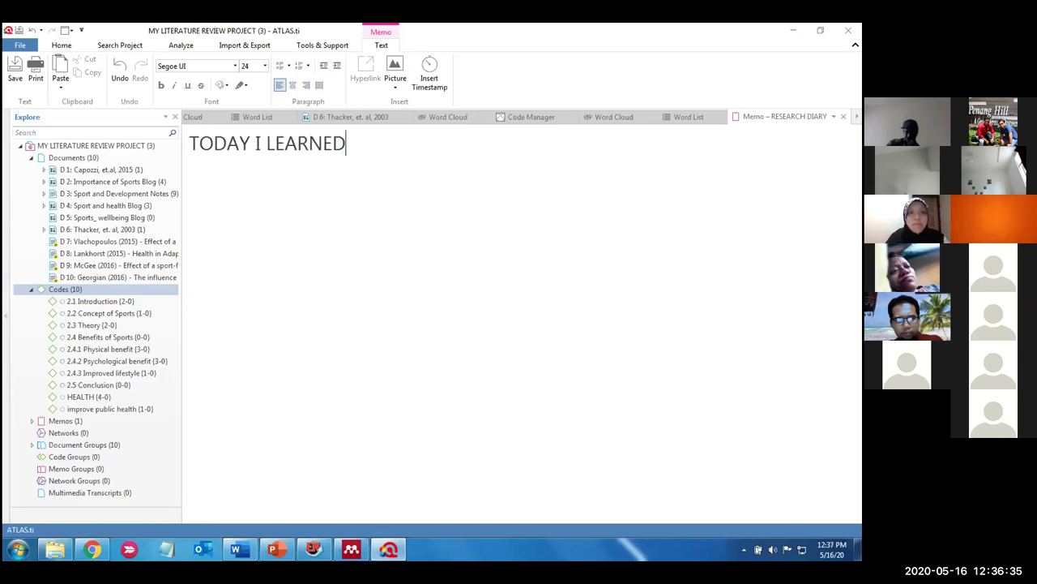
{"action": "type", "text": " ATLAS.TI FOR"}
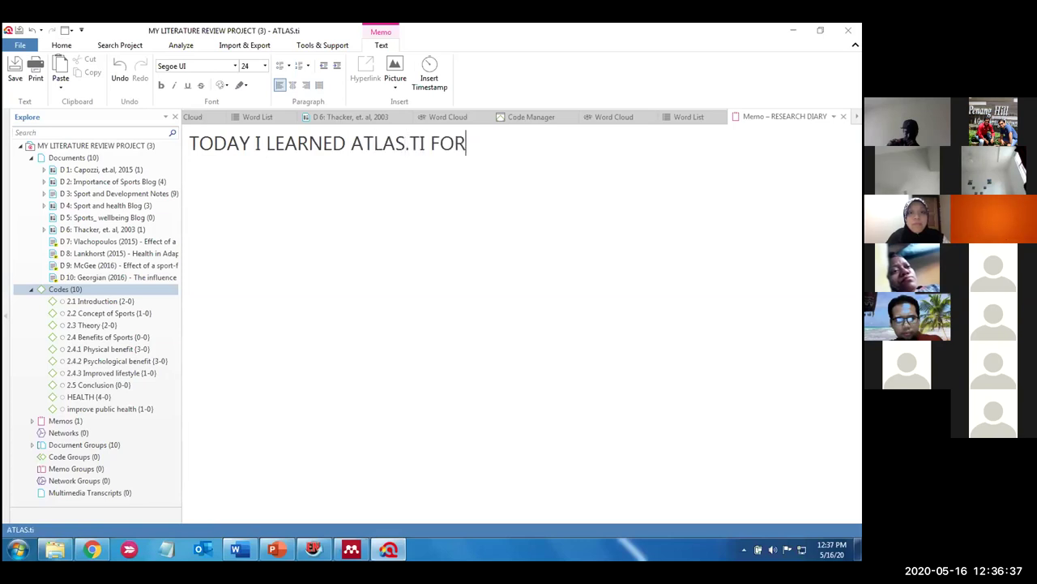
{"action": "type", "text": " THE PURPOSE"}
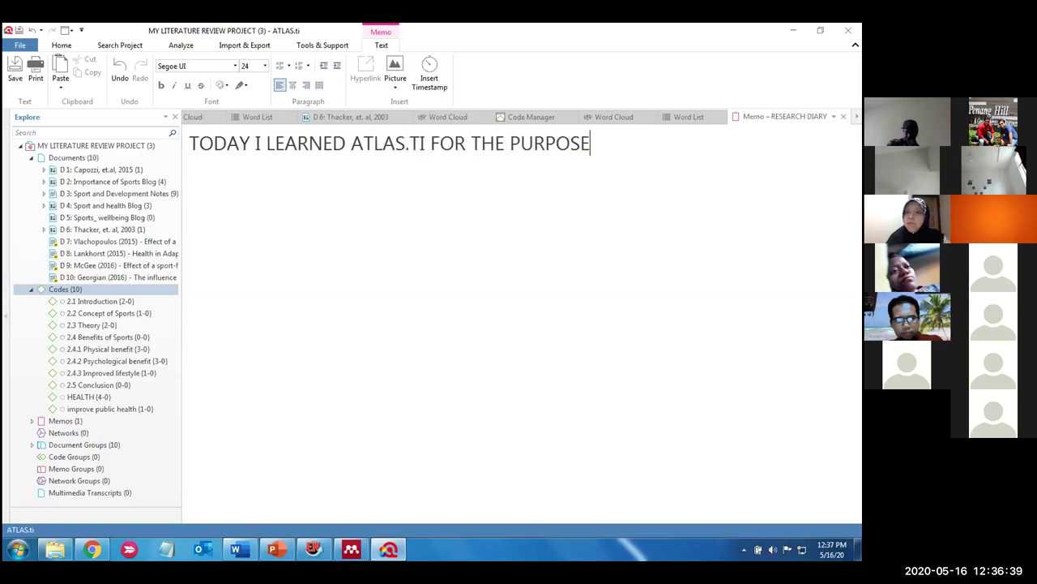
{"action": "type", "text": " OF LITERAT"}
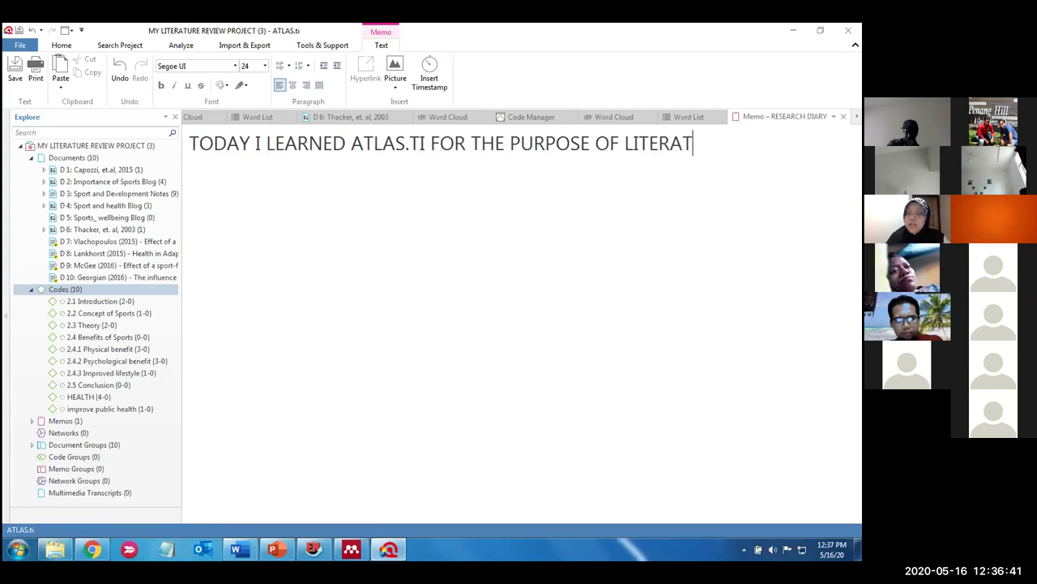
{"action": "type", "text": "URE"}
{"action": "key", "text": "BackSpace"}
{"action": "key", "text": "BackSpace"}
{"action": "type", "text": "RE REVIEW"}
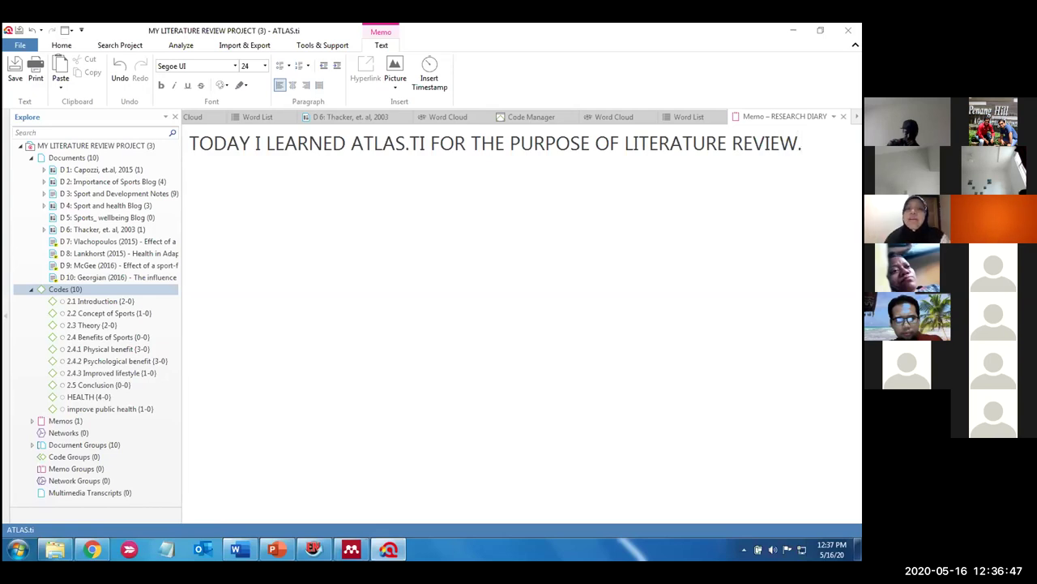
{"action": "type", "text": "."}
Insert a timestamp on its own line below the sentence in the RESEARCH DIARY memo
{"action": "key", "text": "Return"}
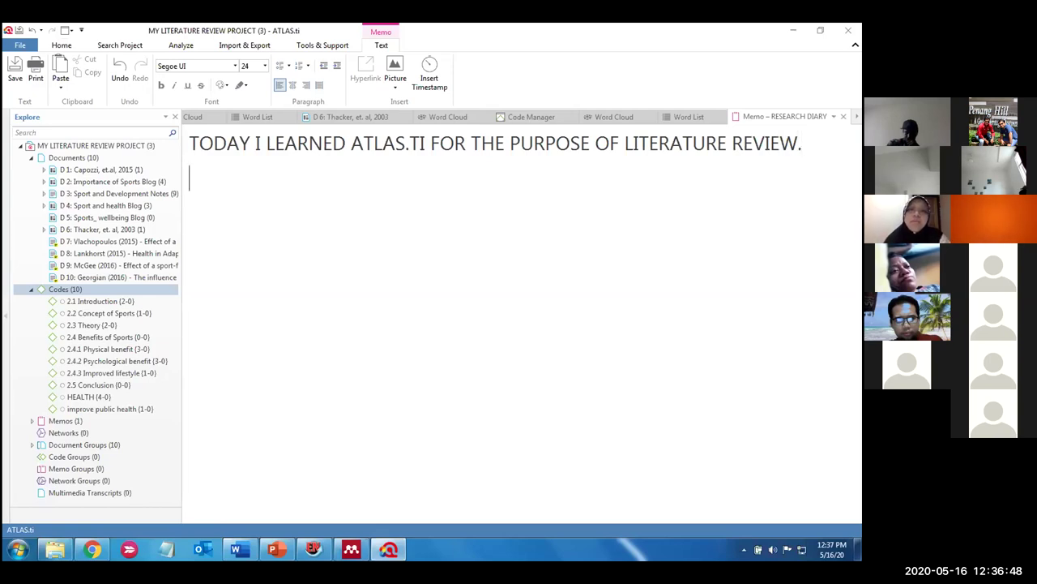
{"action": "left_click", "coordinate": [429, 71]}
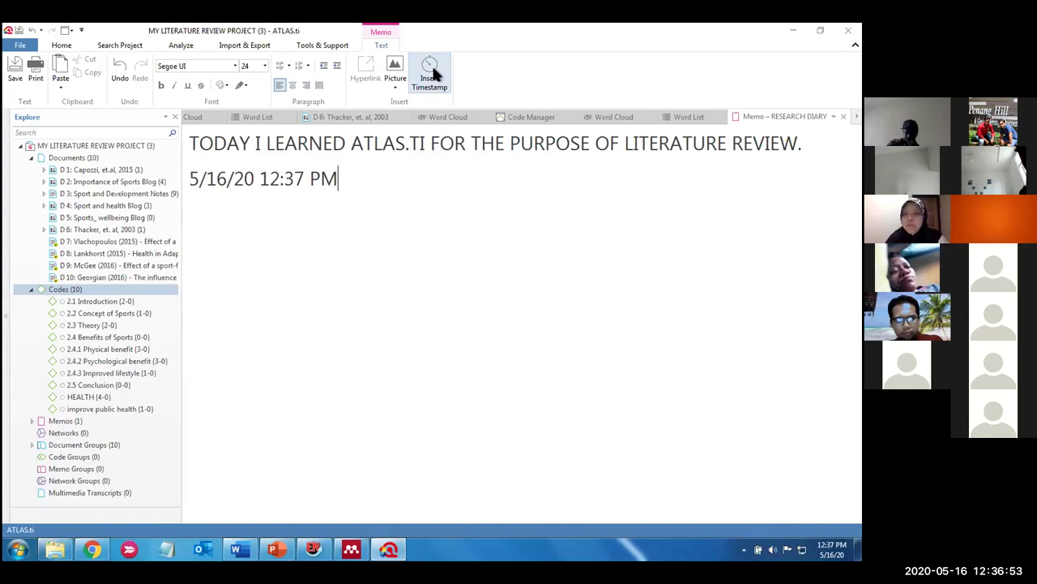
{"action": "key", "text": "Return"}
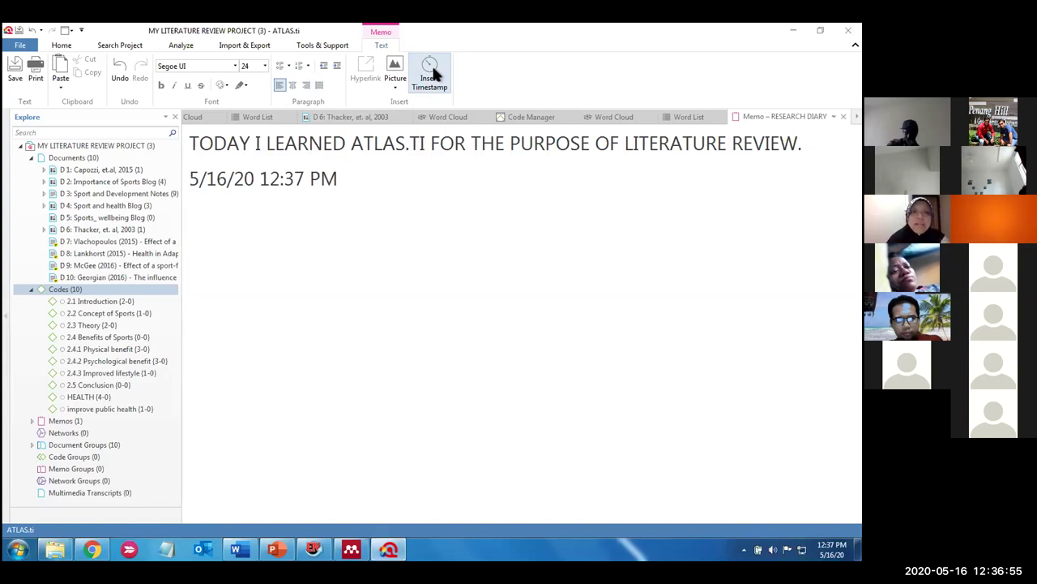
{"action": "left_click", "coordinate": [395, 69]}
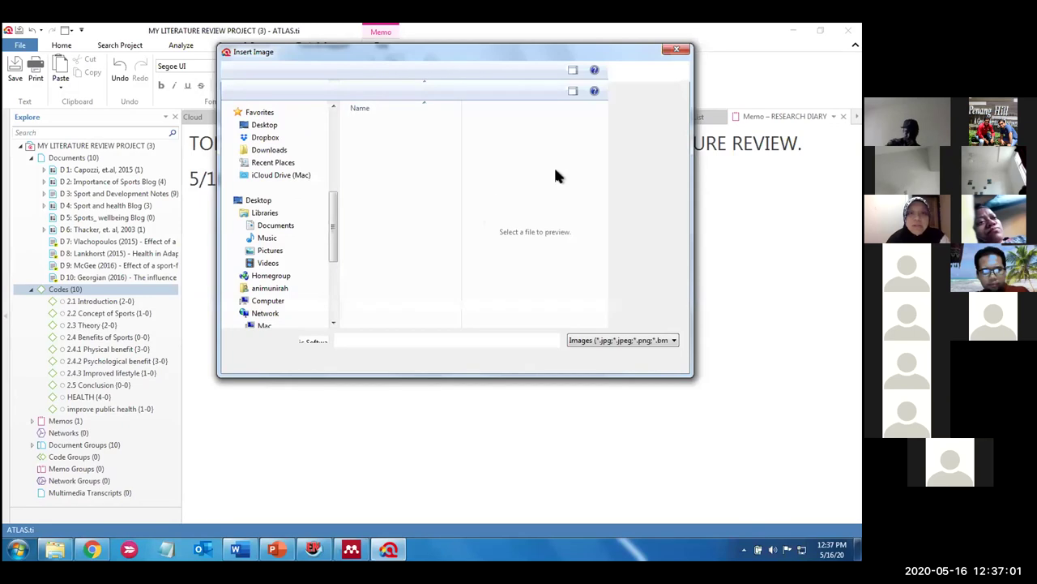
{"action": "left_click", "coordinate": [676, 49]}
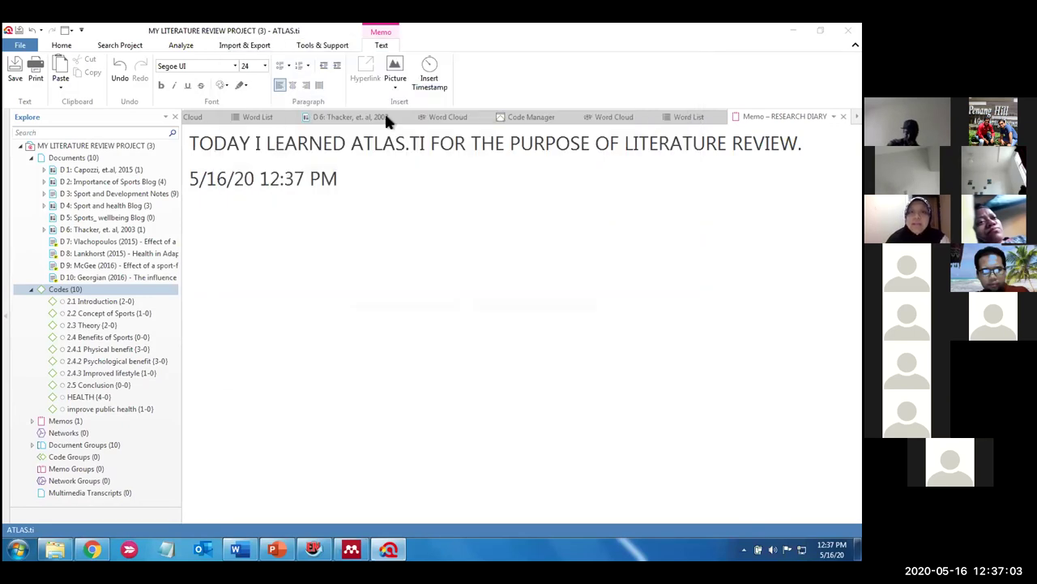
{"action": "double_click", "coordinate": [369, 142]}
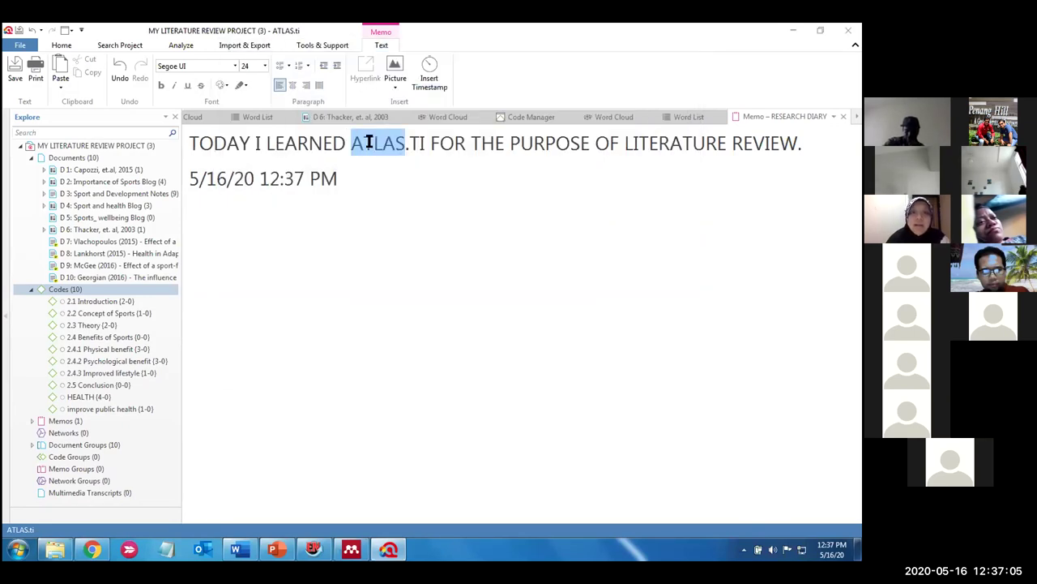
{"action": "triple_click", "coordinate": [368, 142]}
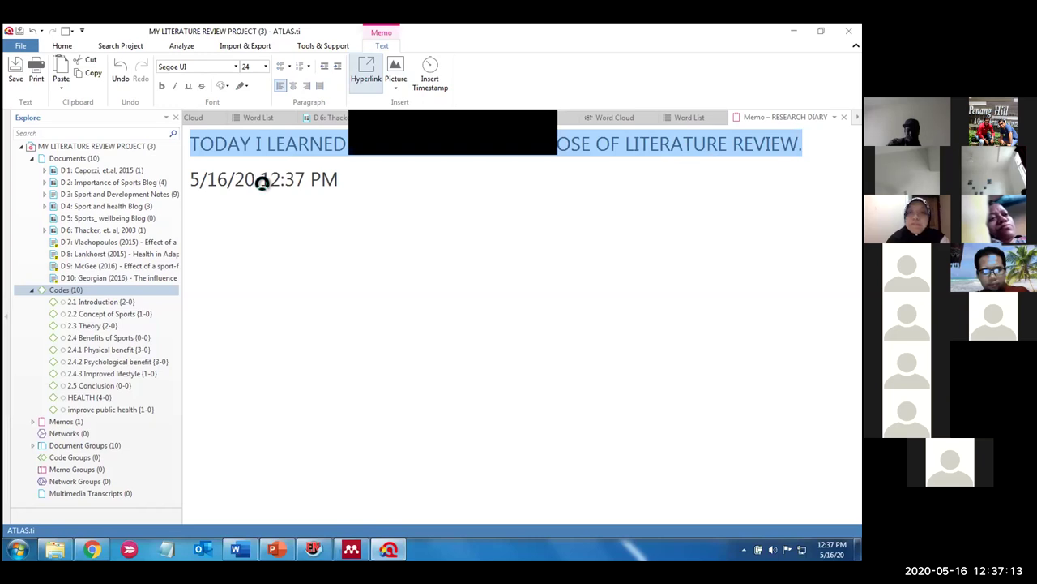
Save the RESEARCH DIARY memo and expand the project's Memos branch to list it
{"action": "left_click", "coordinate": [254, 252]}
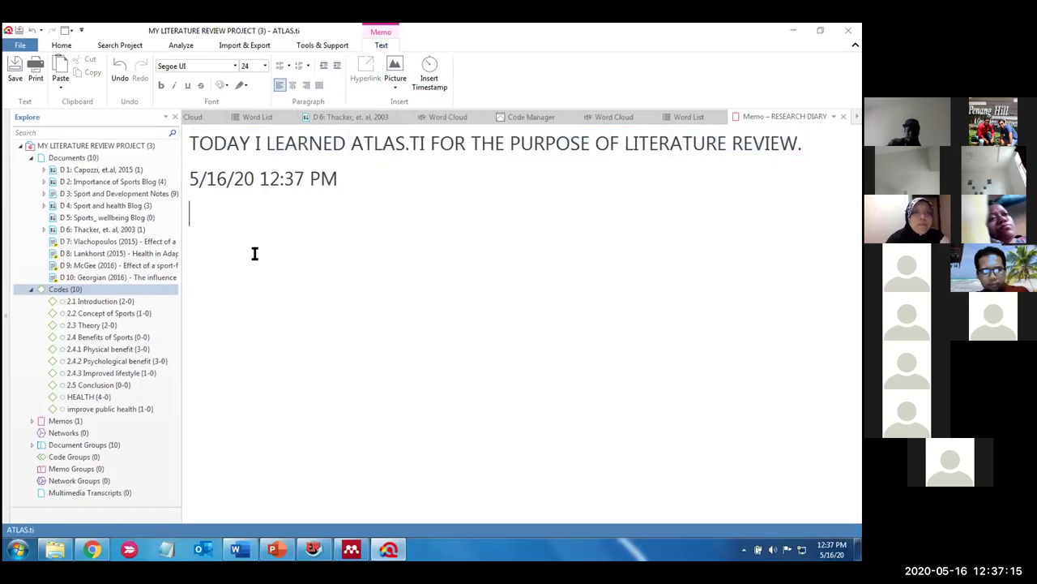
{"action": "left_click", "coordinate": [16, 70]}
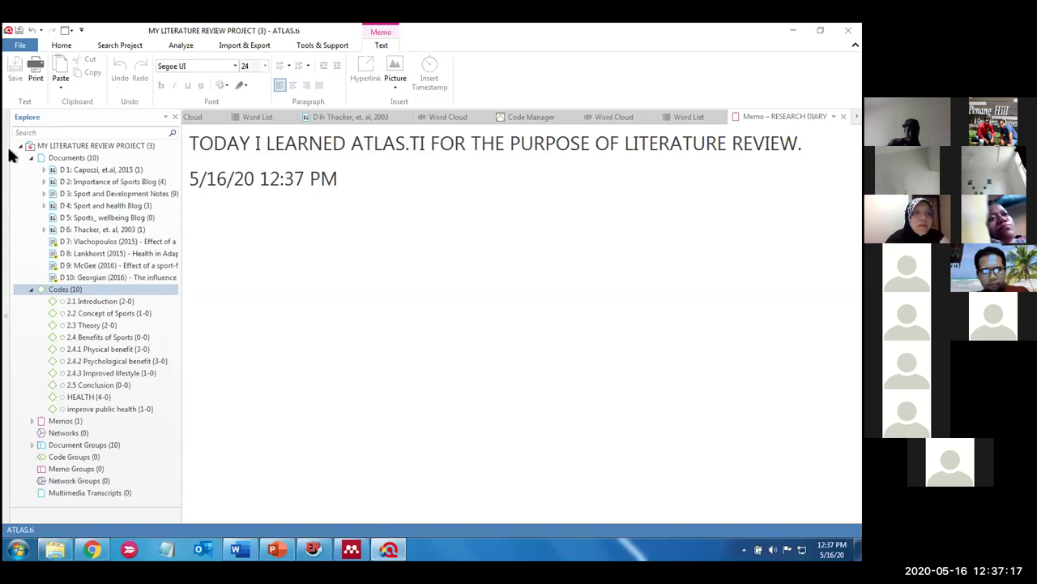
{"action": "left_click", "coordinate": [31, 421]}
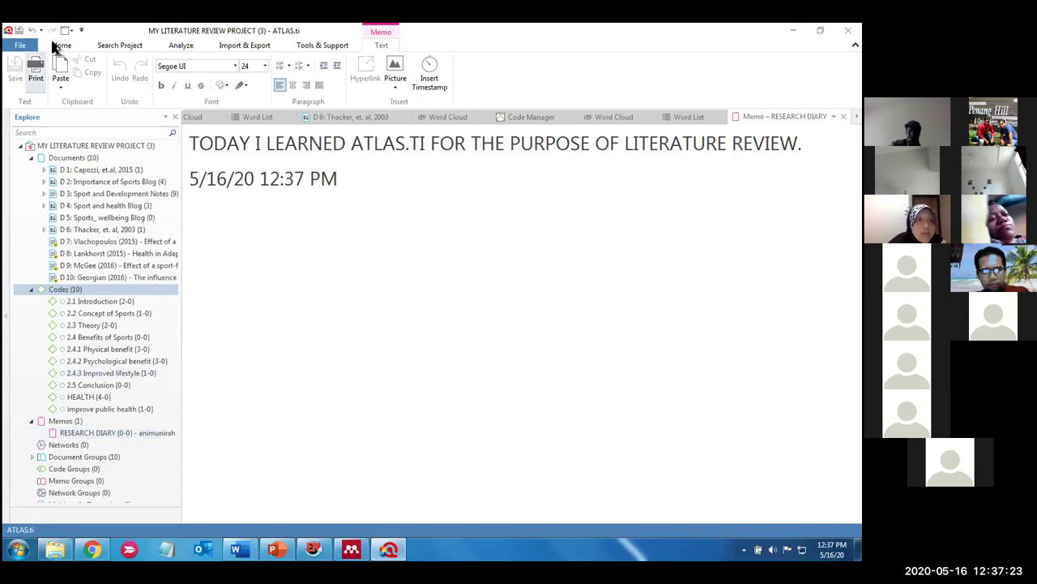
Create a second memo named TO DO LIST in the project
{"action": "left_click", "coordinate": [61, 45]}
{"action": "left_click", "coordinate": [68, 75]}
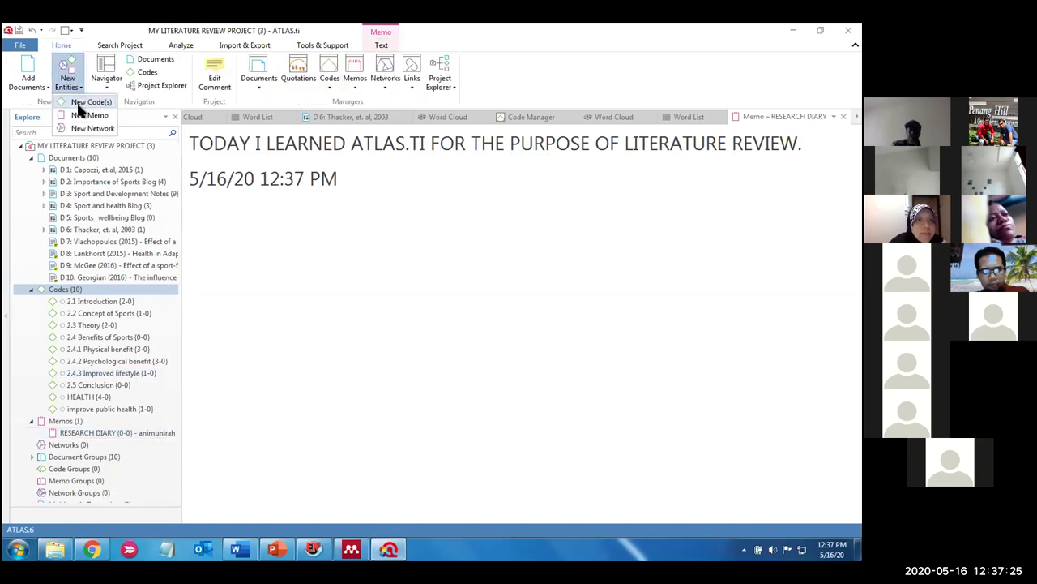
{"action": "left_click", "coordinate": [82, 112]}
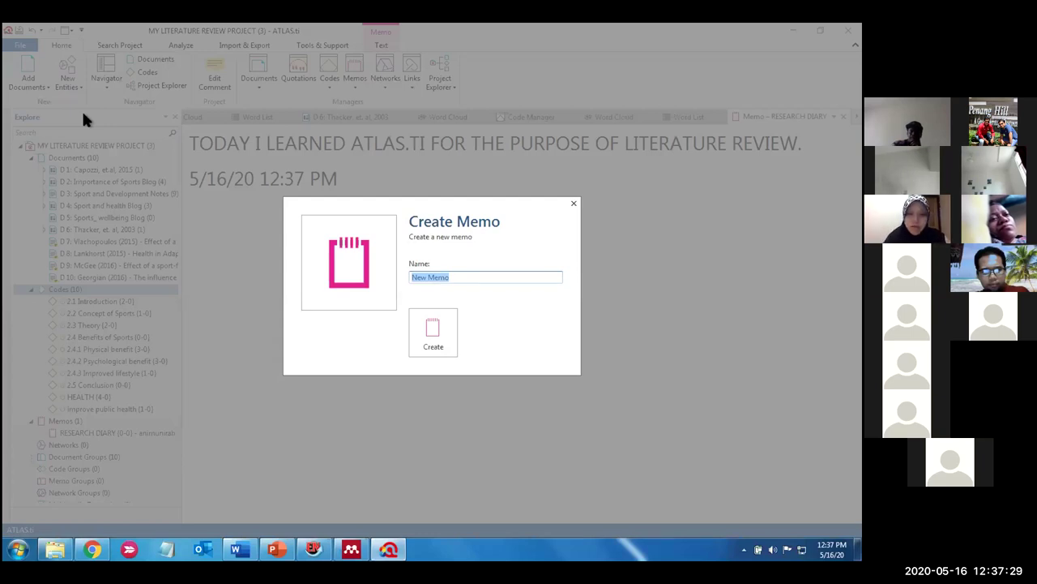
{"action": "type", "text": "TO DO LIST"}
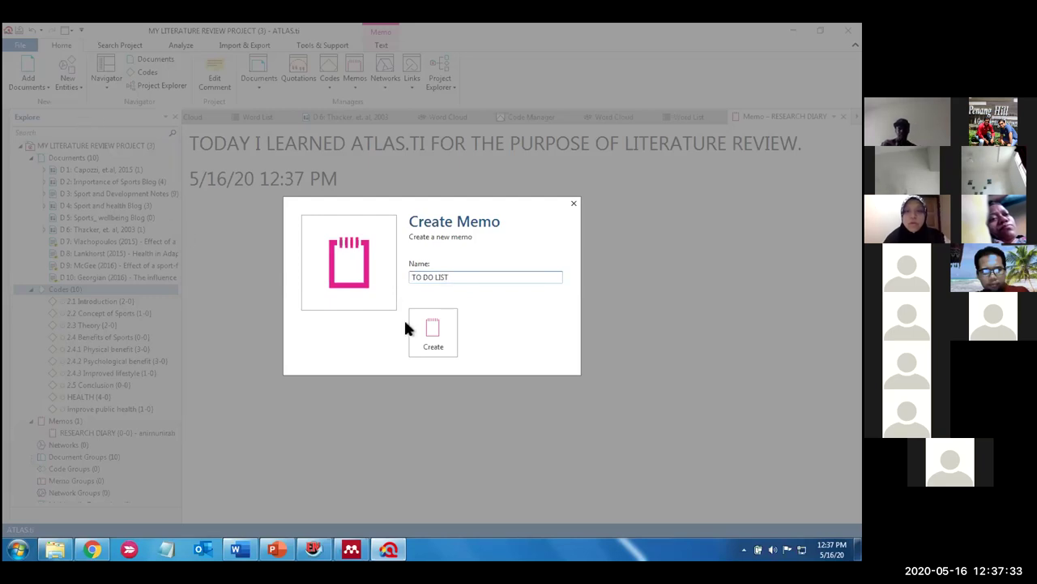
{"action": "left_click", "coordinate": [427, 331]}
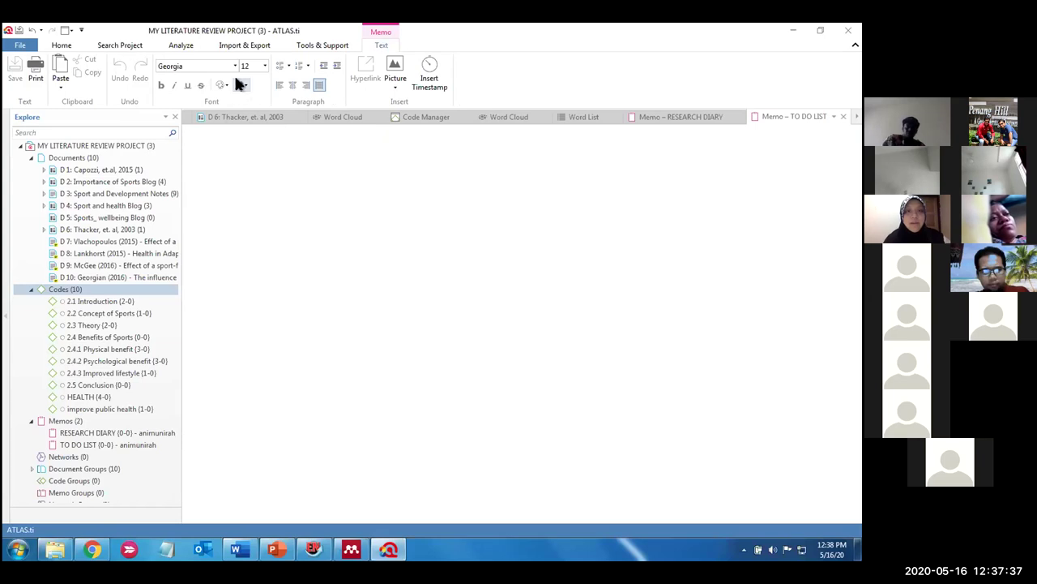
At font size 24 in the TO DO LIST memo, write "THINGS TO DO:" and below it "SEARCH DATABASE FOR KEYWORD: OUTDOOR SPORTS"
{"action": "left_click", "coordinate": [263, 69]}
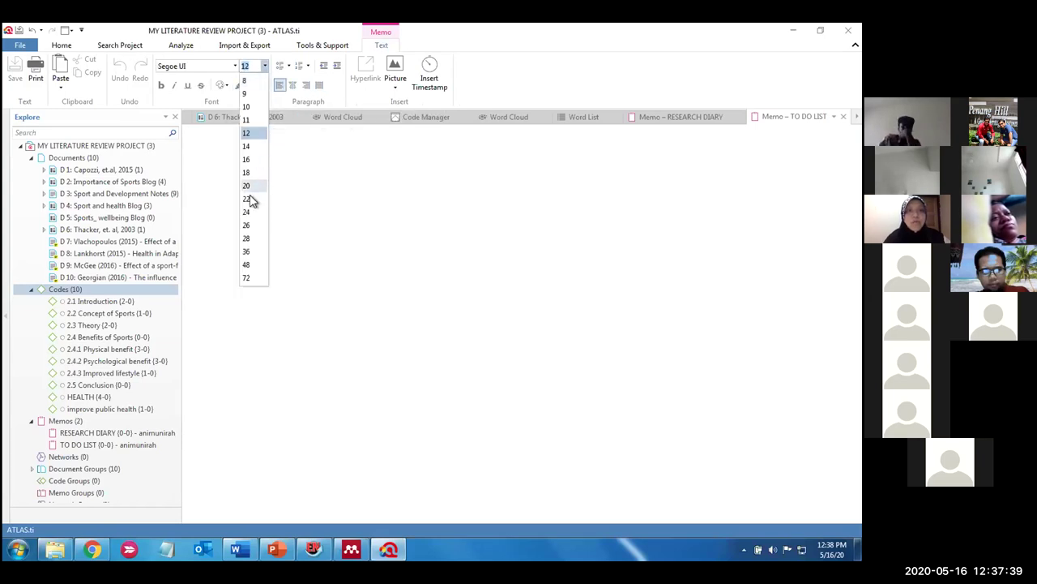
{"action": "left_click", "coordinate": [250, 209]}
{"action": "left_click", "coordinate": [404, 294]}
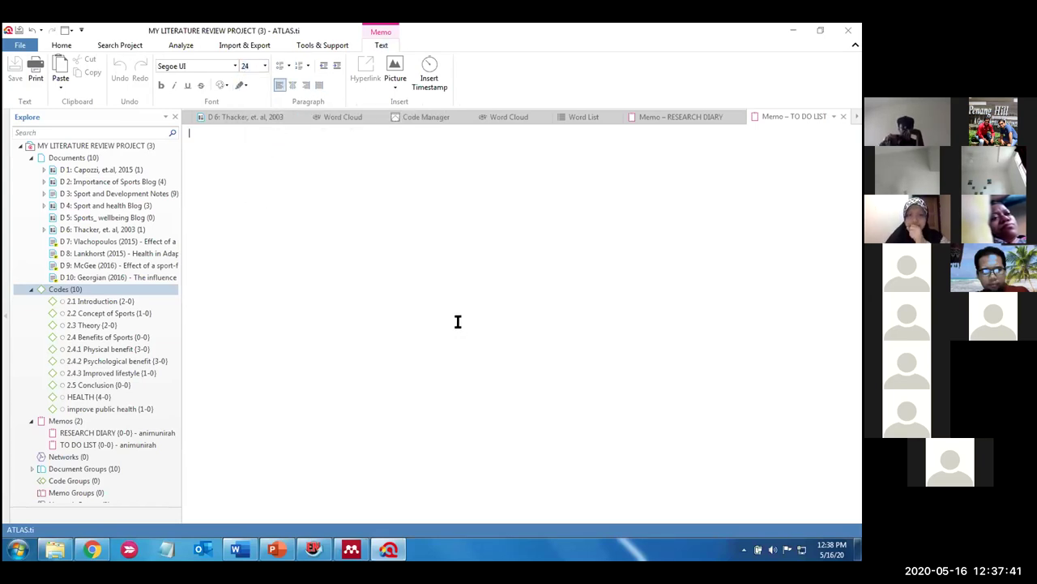
{"action": "type", "text": "THINGS TO DO:"}
{"action": "key", "text": "Return"}
{"action": "type", "text": "SEARCH DA"}
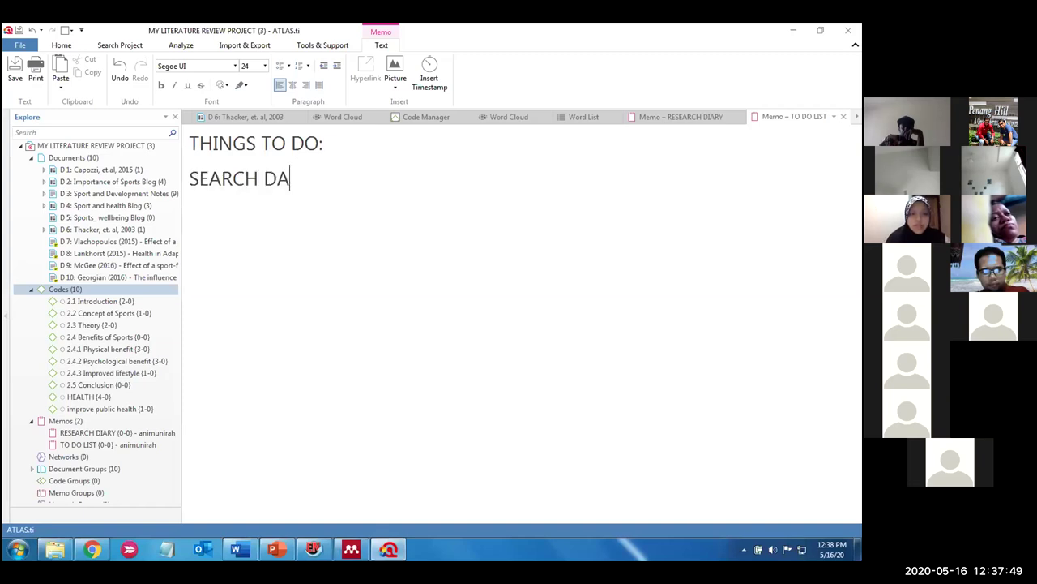
{"action": "type", "text": "TABASE FOR KEYWORD"}
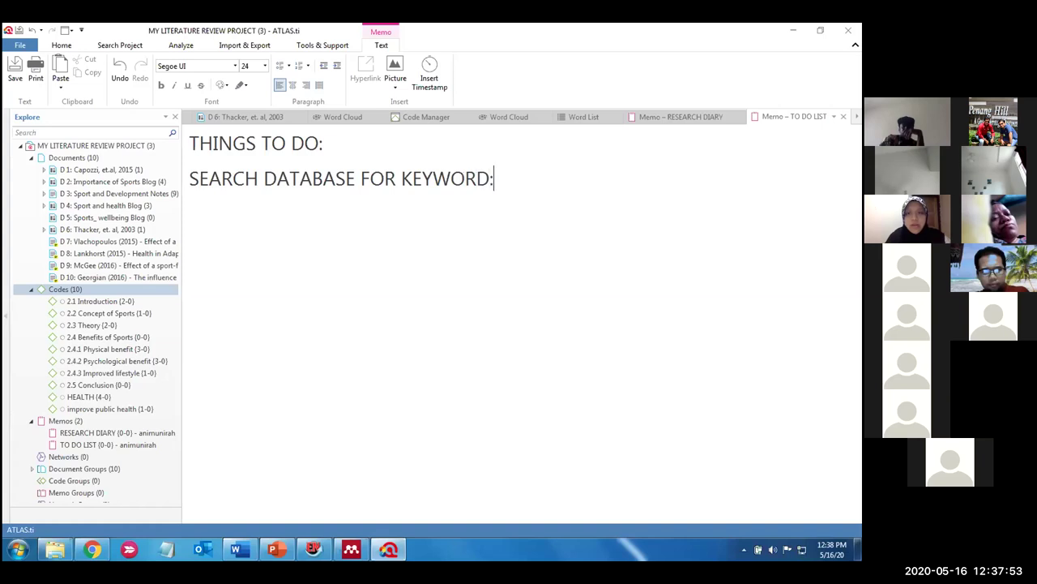
{"action": "type", "text": ": OUTDOOR SPORTS"}
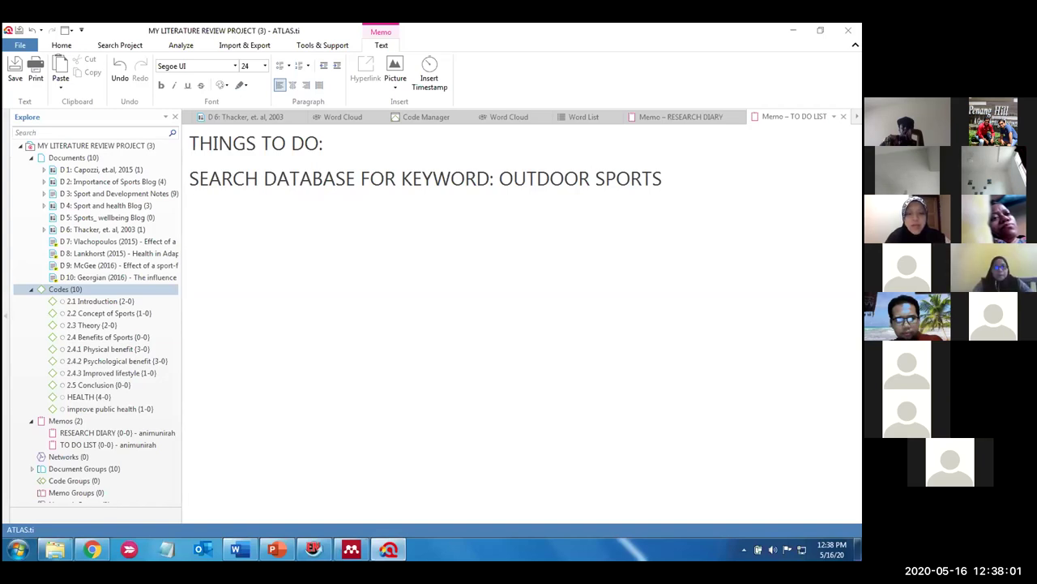
Add the lines "ADD TO ATLAS.TI AND WRITE CHAPTER 2" and "SUPERVISION WITH SUPERVISOR" to the TO DO LIST memo
{"action": "type", "text": "ADD TO AT"}
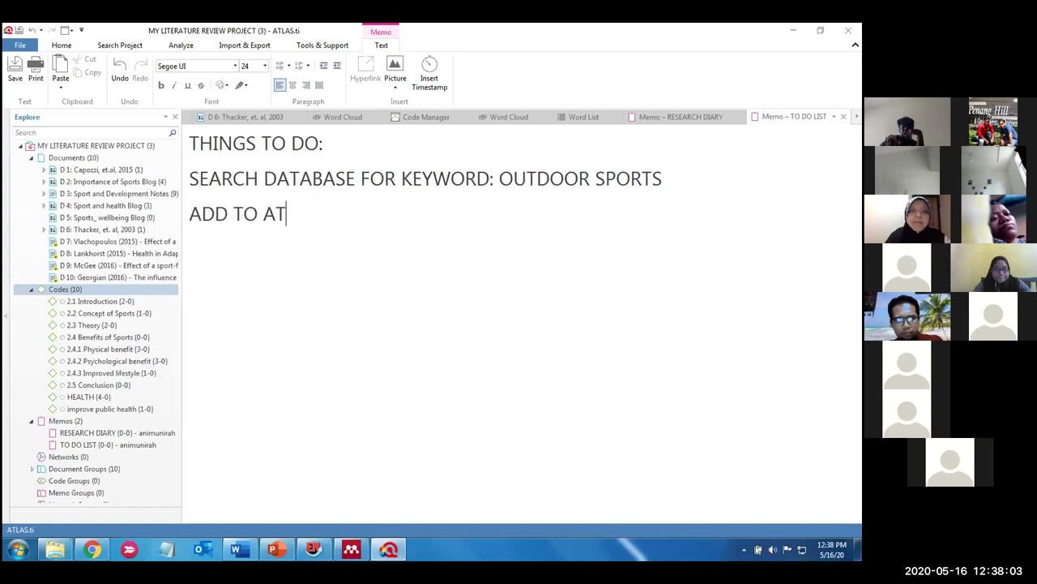
{"action": "type", "text": "LAS.TI"}
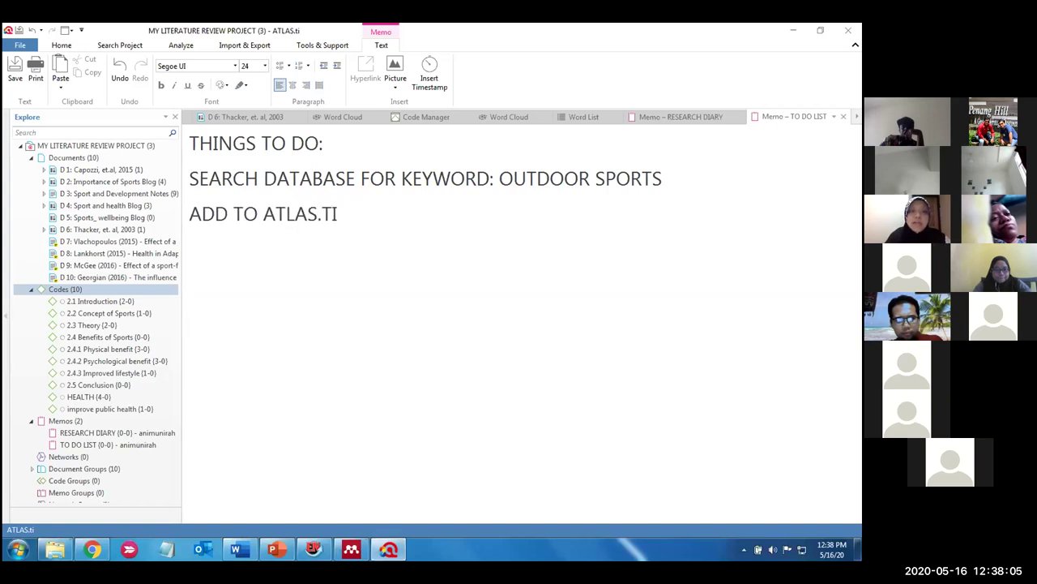
{"action": "type", "text": " AND WRITE CHAPTER 2"}
{"action": "key", "text": "Return"}
{"action": "type", "text": "SUPER"}
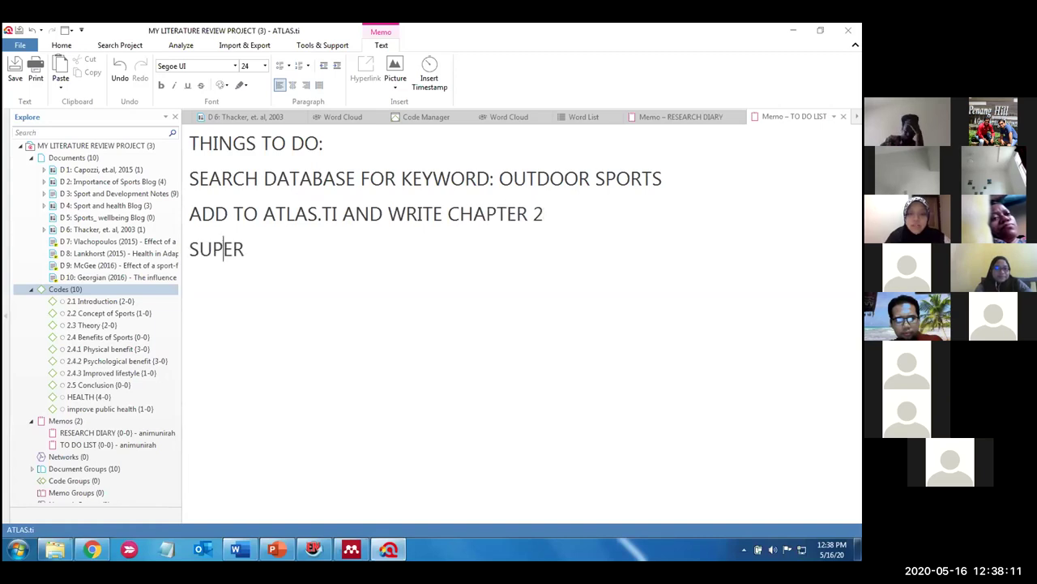
{"action": "type", "text": "VISION"}
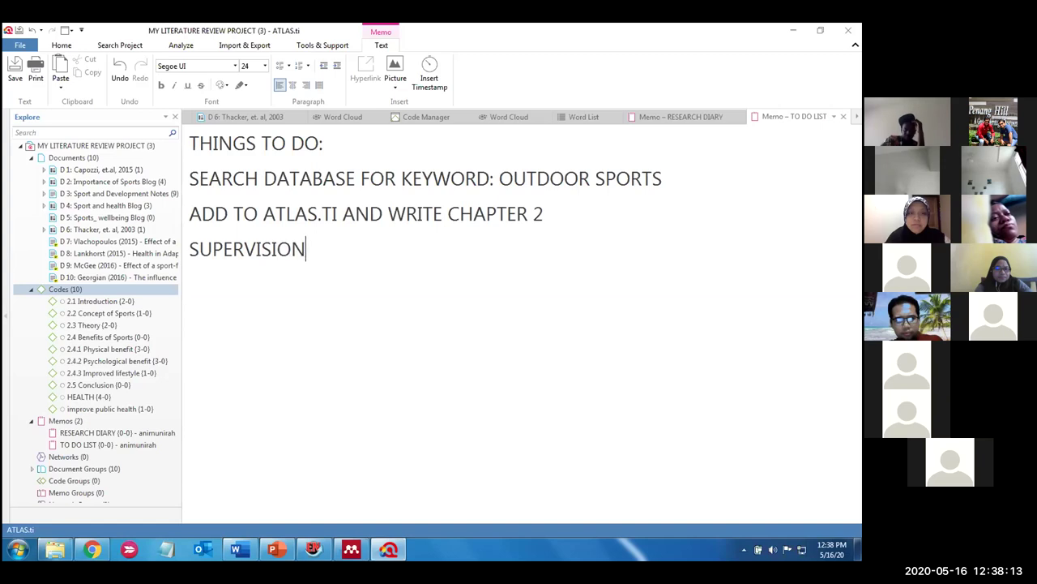
{"action": "type", "text": " WITH SUPERVISOR"}
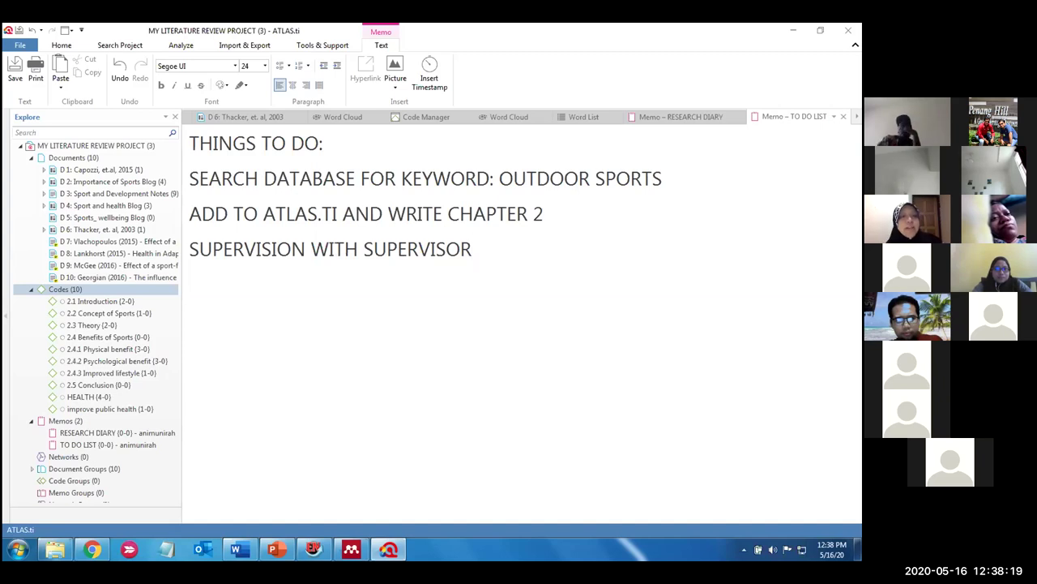
Format the three task lines under the THINGS TO DO heading as a numbered list
{"action": "left_click_drag", "start_coordinate": [257, 174], "coordinate": [269, 243]}
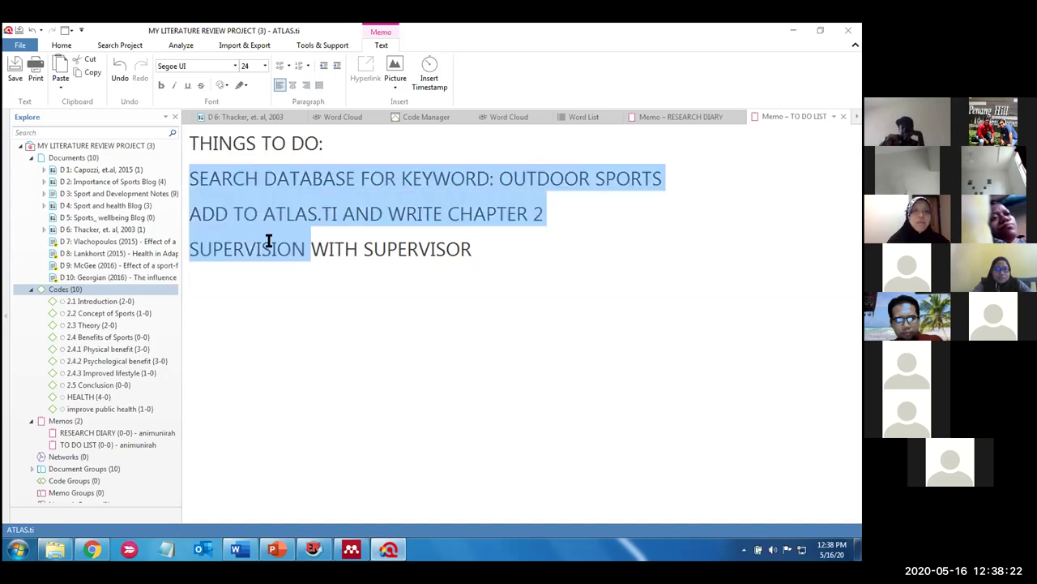
{"action": "left_click", "coordinate": [299, 66]}
{"action": "left_click", "coordinate": [361, 329]}
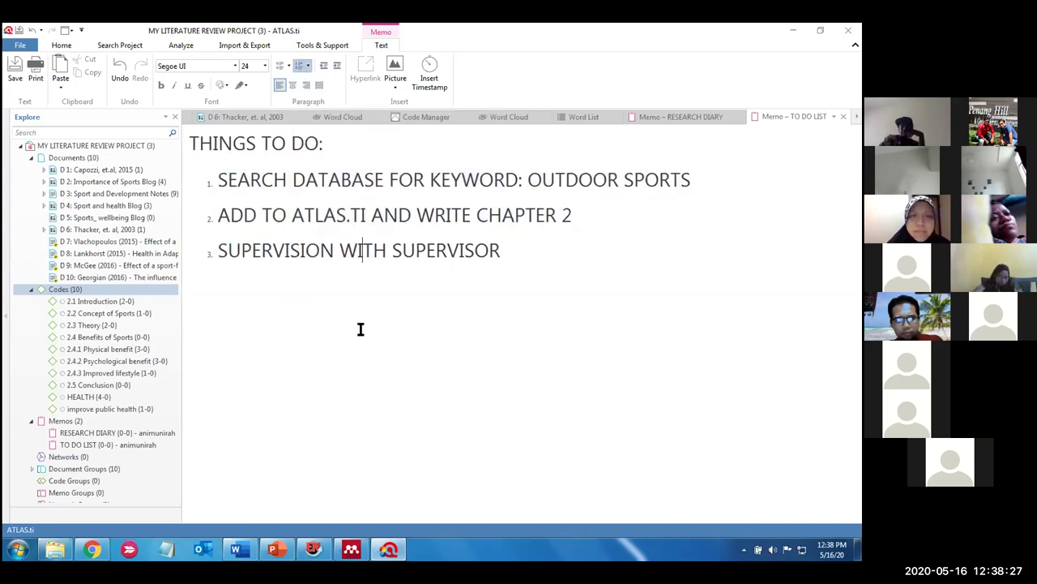
Insert a timestamp on an unnumbered line below the third task and save the TO DO LIST memo
{"action": "left_click", "coordinate": [515, 258]}
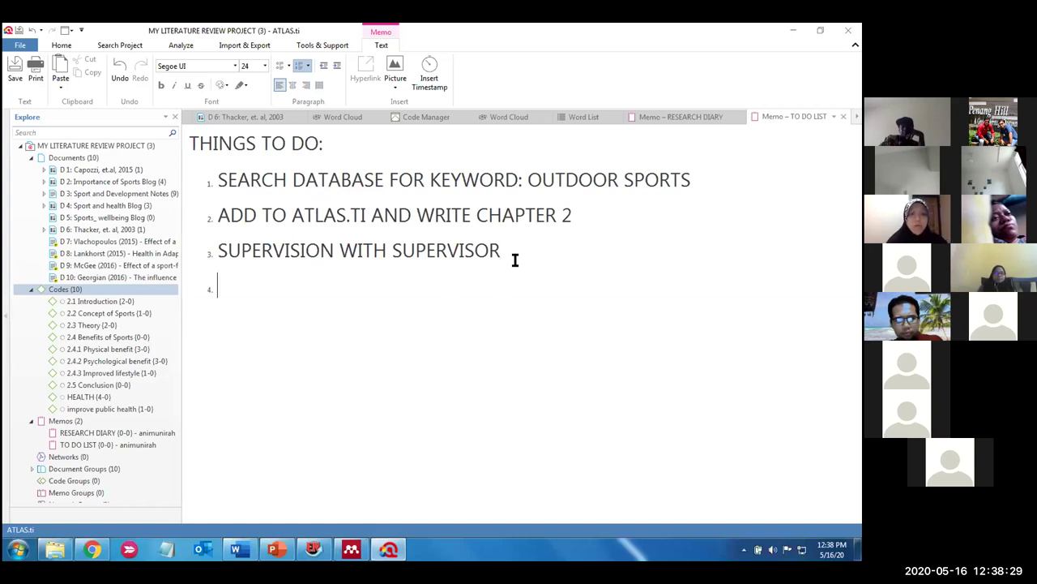
{"action": "left_click", "coordinate": [428, 81]}
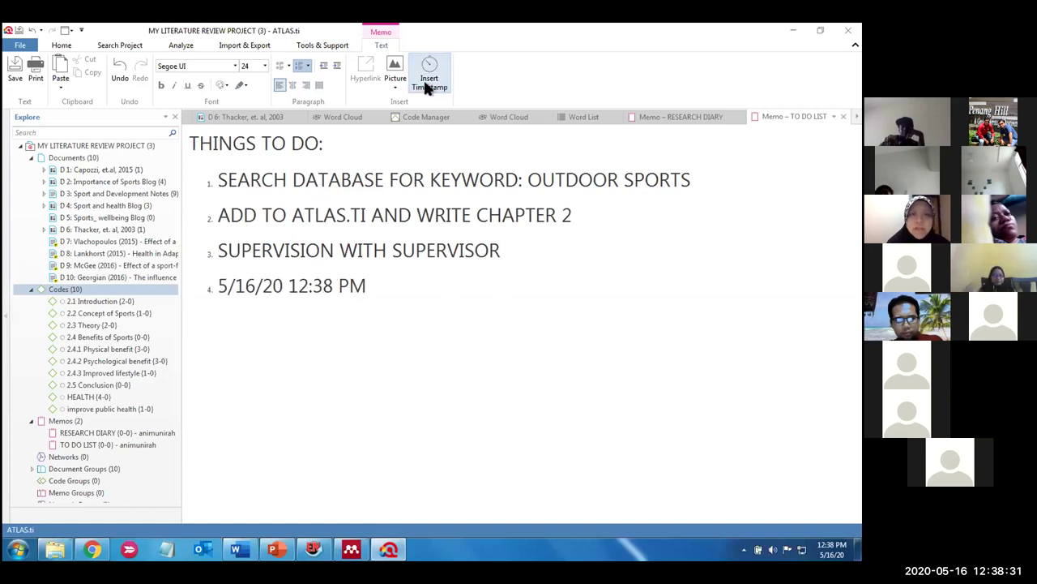
{"action": "left_click", "coordinate": [218, 286]}
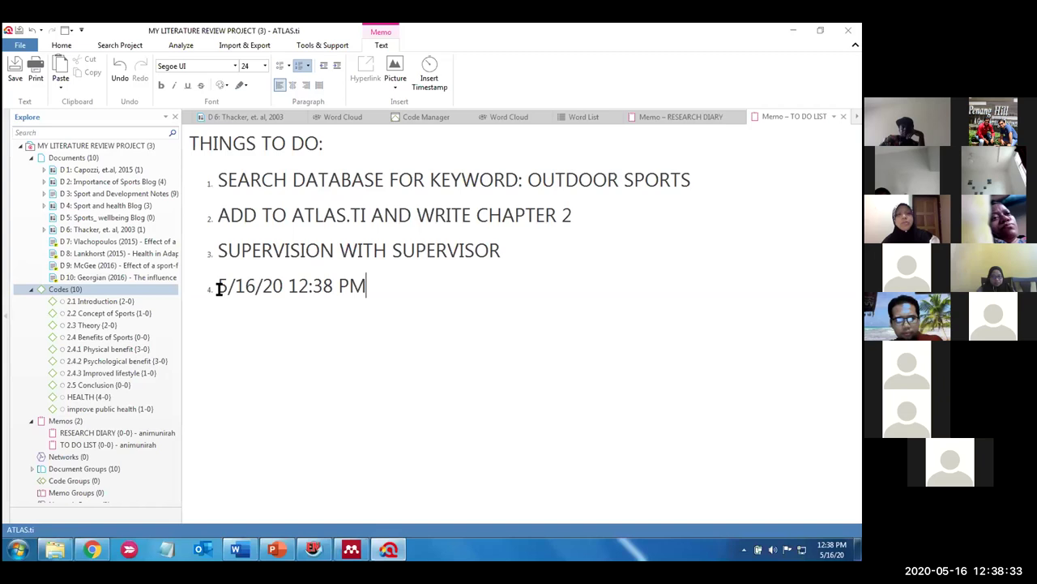
{"action": "key", "text": "BackSpace"}
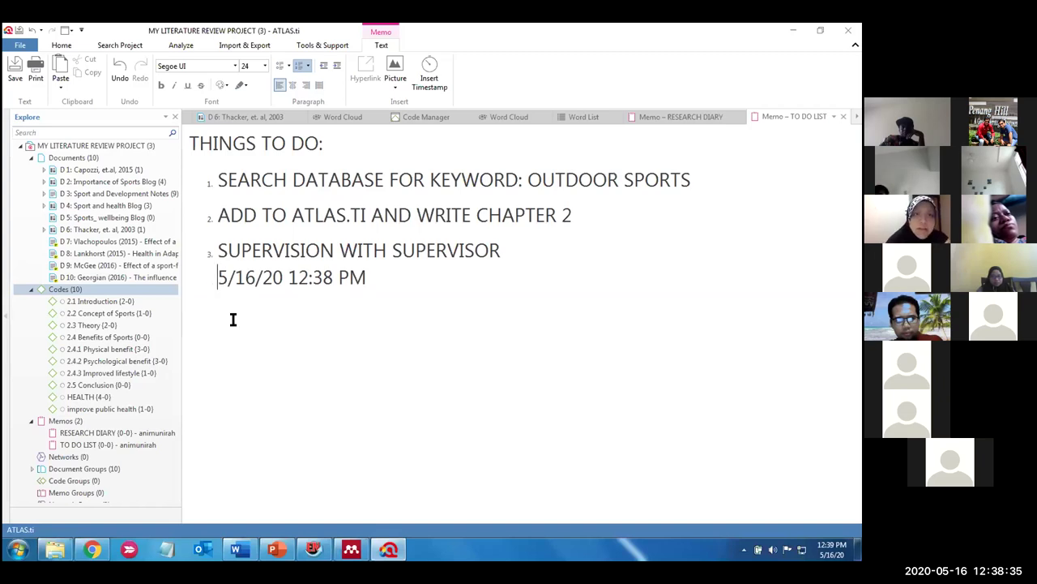
{"action": "key", "text": "Return"}
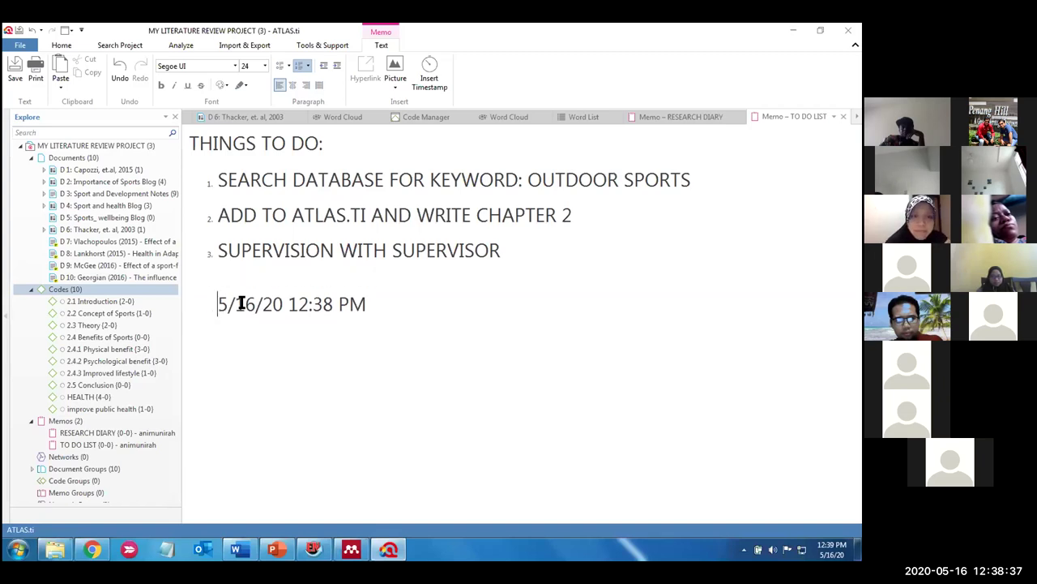
{"action": "left_click", "coordinate": [359, 348]}
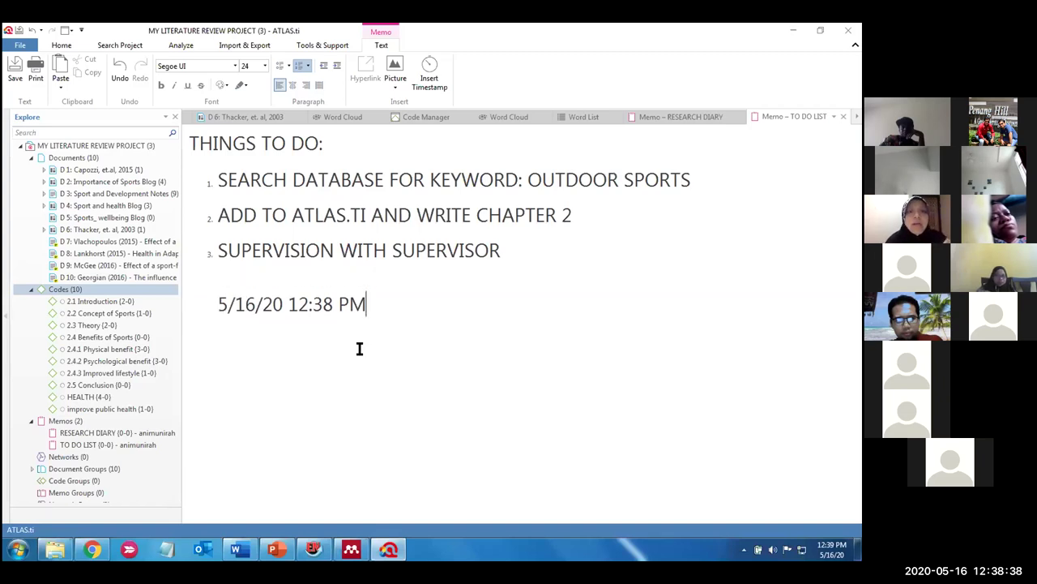
{"action": "left_click", "coordinate": [14, 71]}
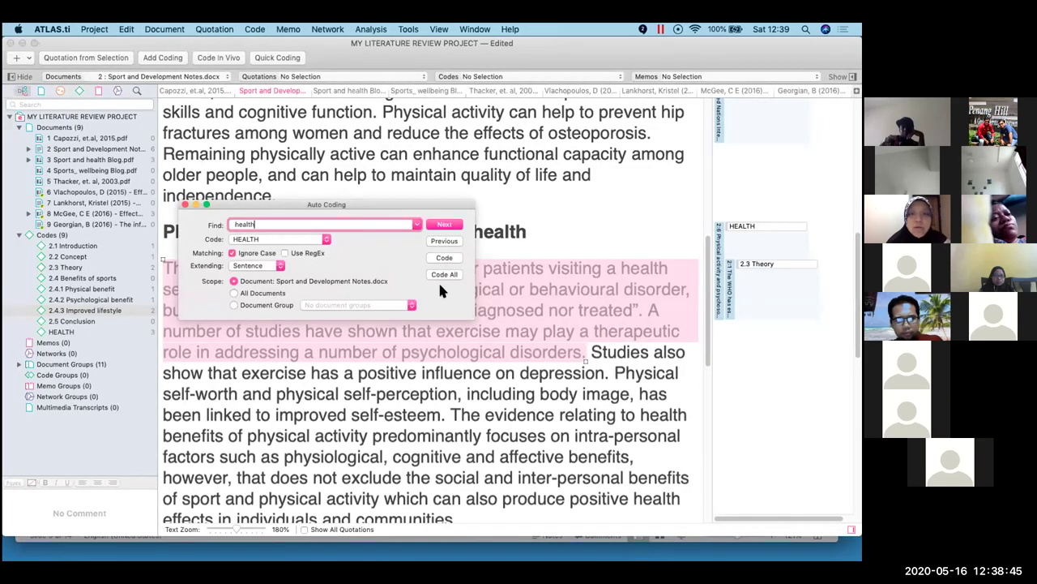
In the Mac version of ATLAS.ti, close the Auto Coding dialog and create a memo named THINGS TO DO
{"action": "left_click", "coordinate": [185, 205]}
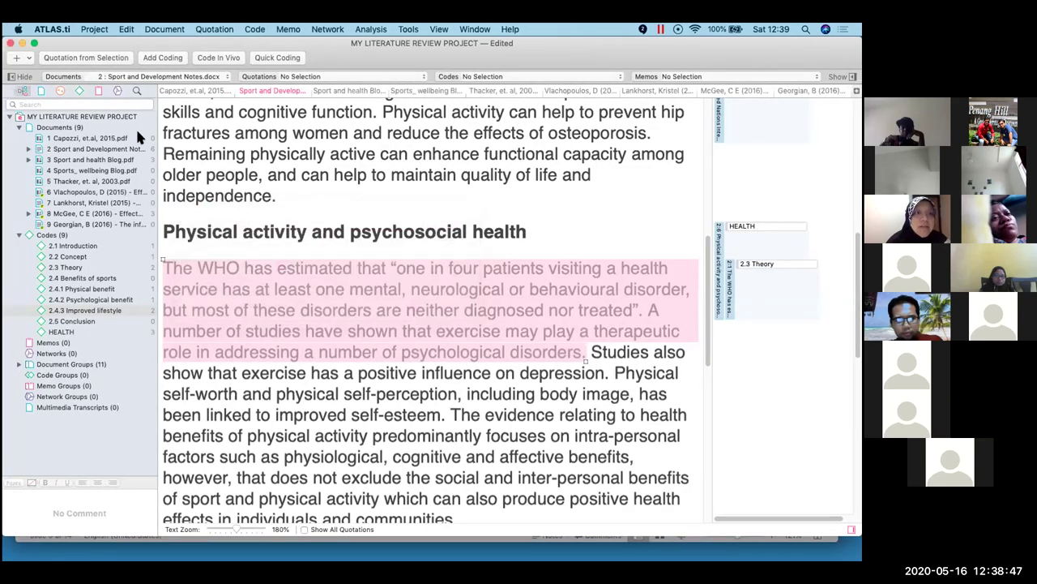
{"action": "left_click", "coordinate": [20, 59]}
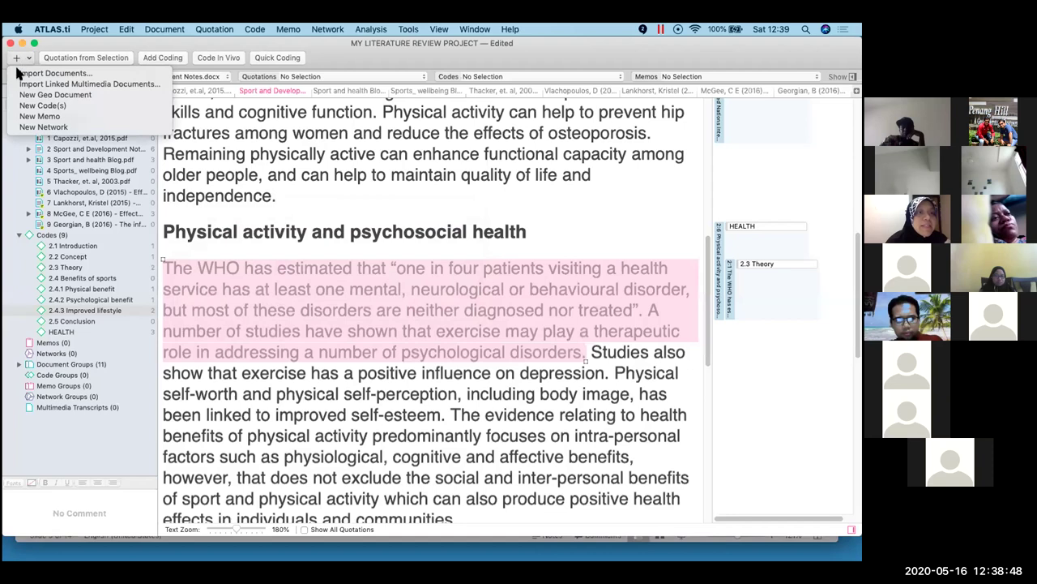
{"action": "left_click", "coordinate": [22, 119]}
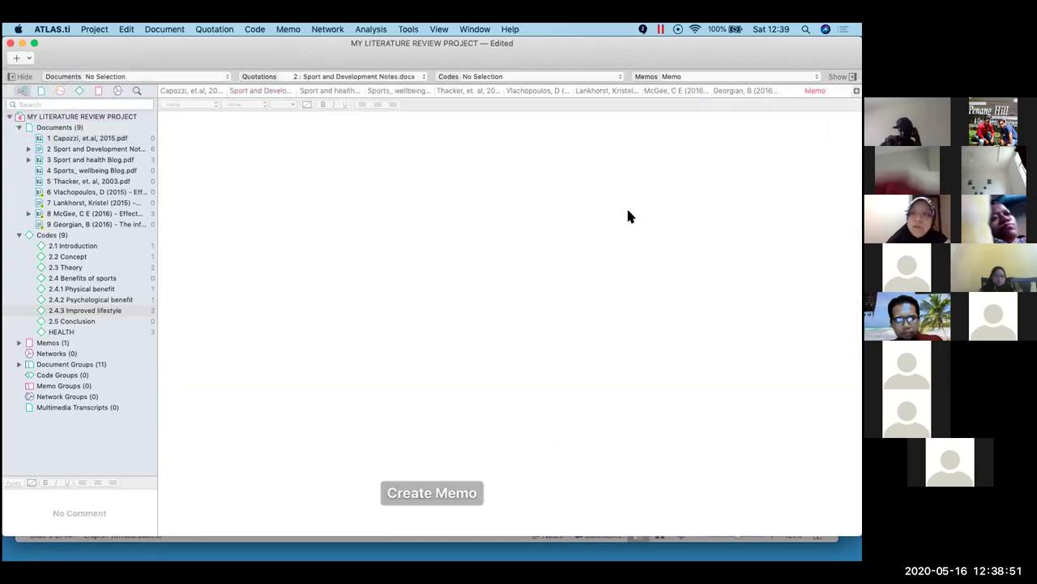
{"action": "left_click", "coordinate": [837, 76]}
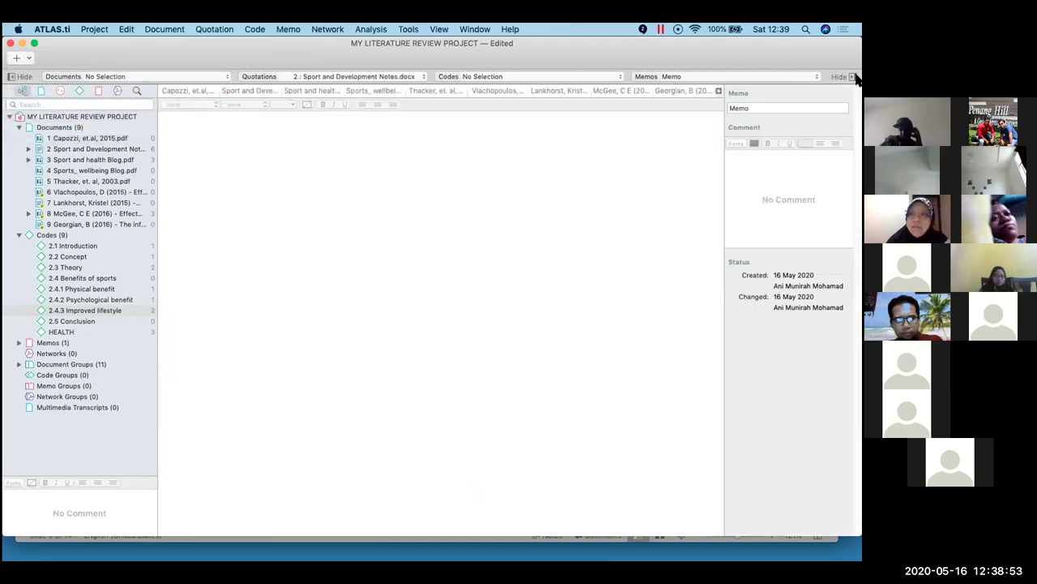
{"action": "left_click", "coordinate": [757, 105]}
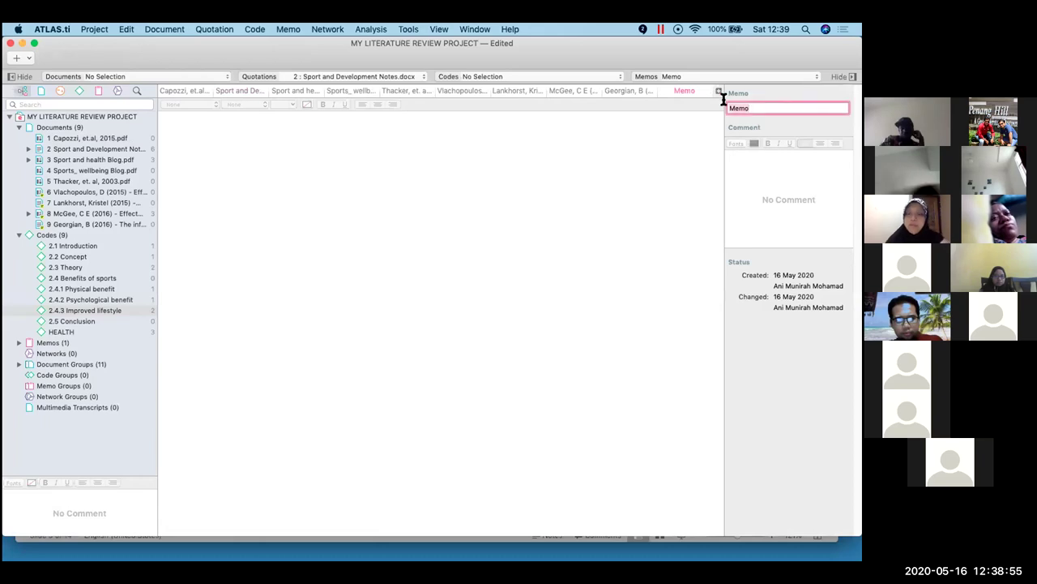
{"action": "key", "text": "BackSpace"}
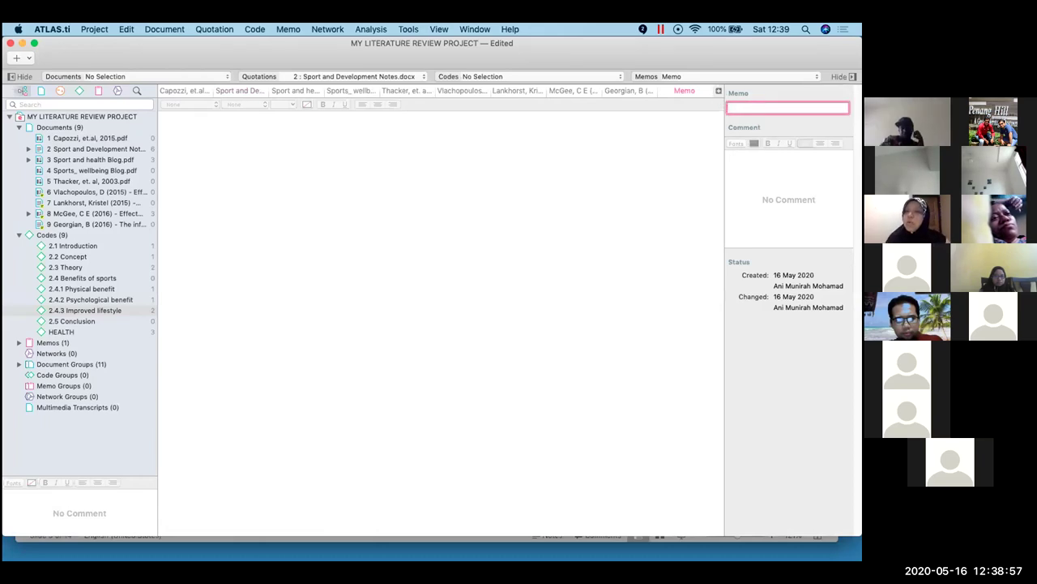
{"action": "type", "text": "THINGS TO DO"}
Write the heading "THINGS TO DO" at size 24 in the memo, followed by blank numbered lines 1., 2. and 3
{"action": "left_click", "coordinate": [296, 203]}
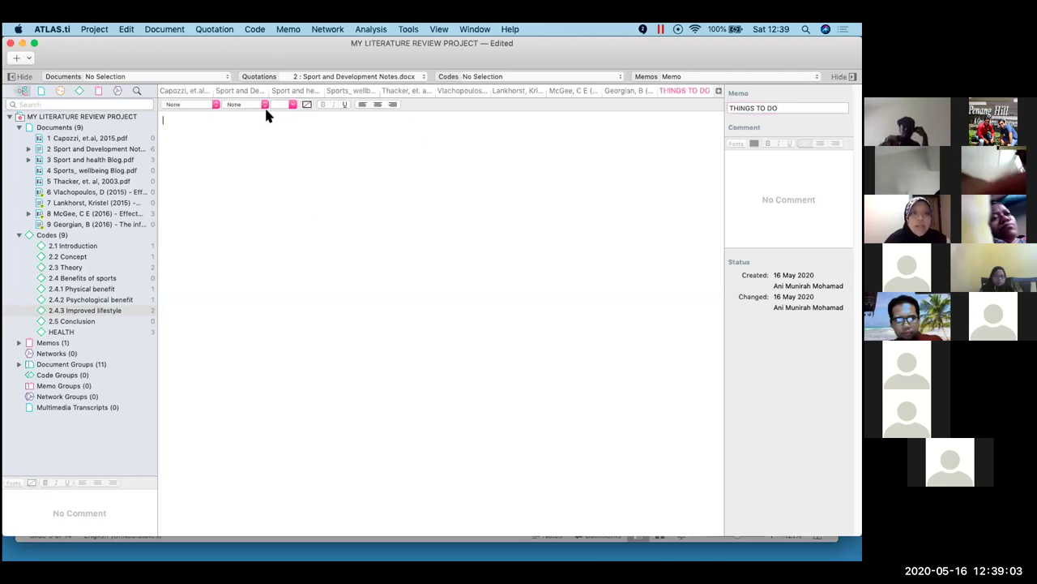
{"action": "left_click", "coordinate": [292, 105]}
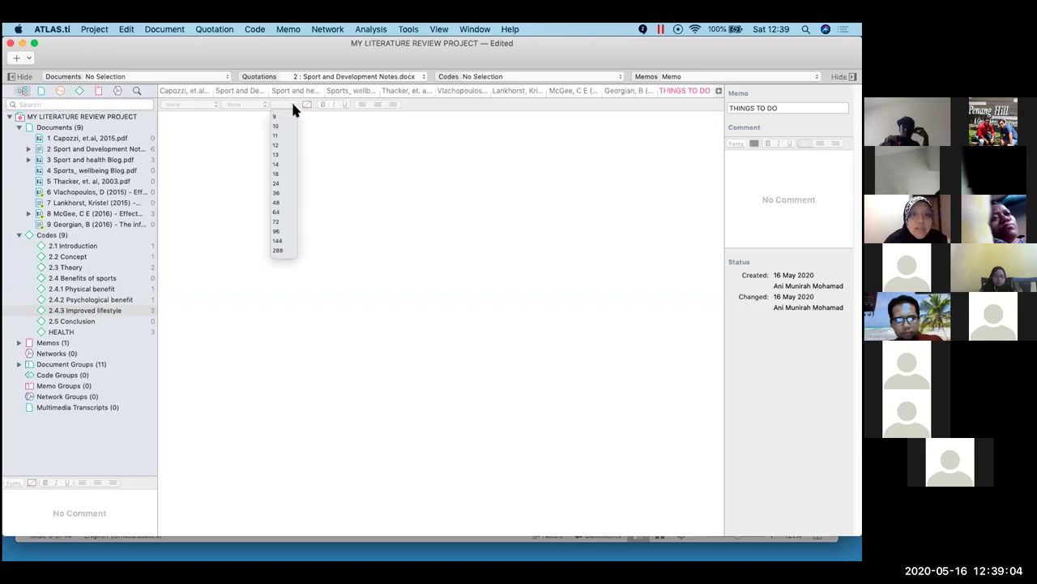
{"action": "left_click", "coordinate": [277, 183]}
{"action": "type", "text": "TODA"}
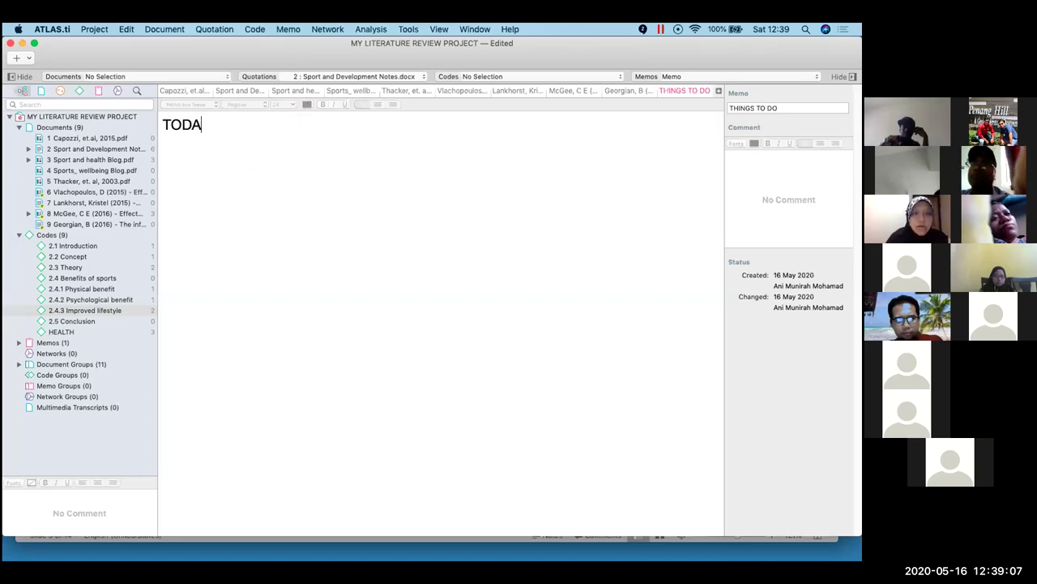
{"action": "type", "text": "THINGS TO DO"}
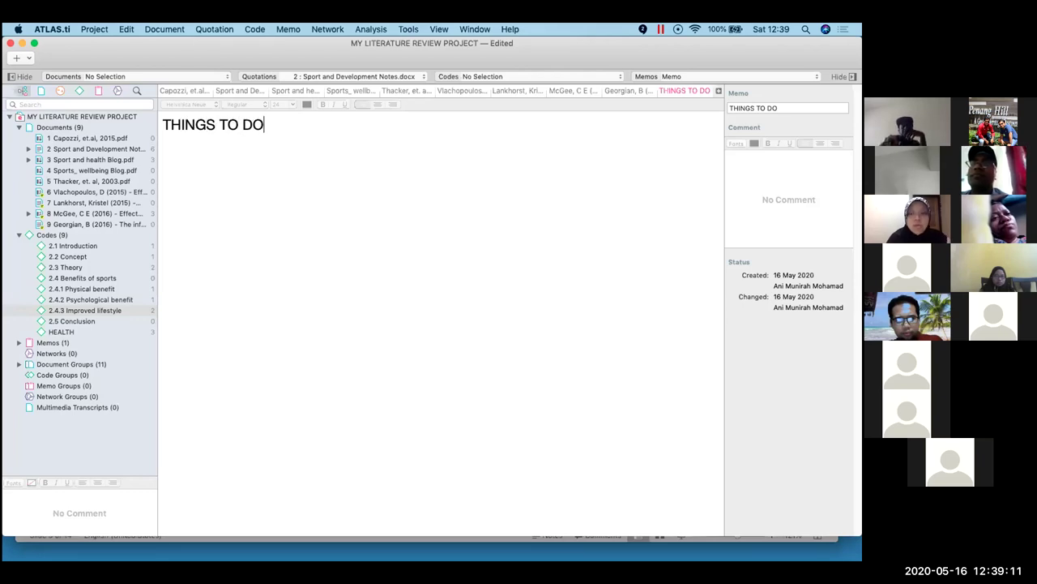
{"action": "key", "text": "Return"}
{"action": "type", "text": "1."}
{"action": "key", "text": "Return"}
{"action": "type", "text": "2"}
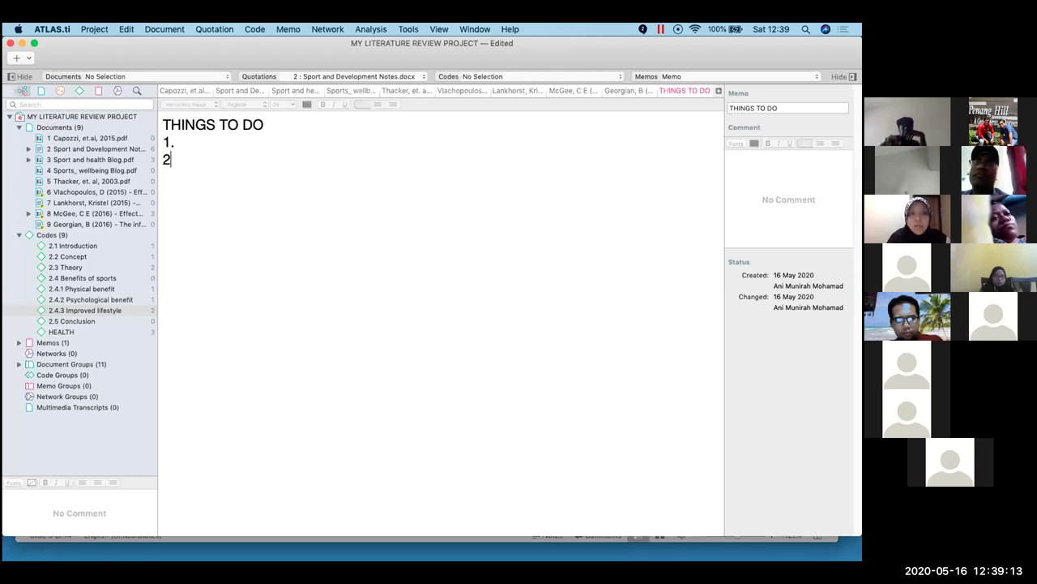
{"action": "type", "text": "."}
{"action": "key", "text": "Return"}
{"action": "type", "text": "3."}
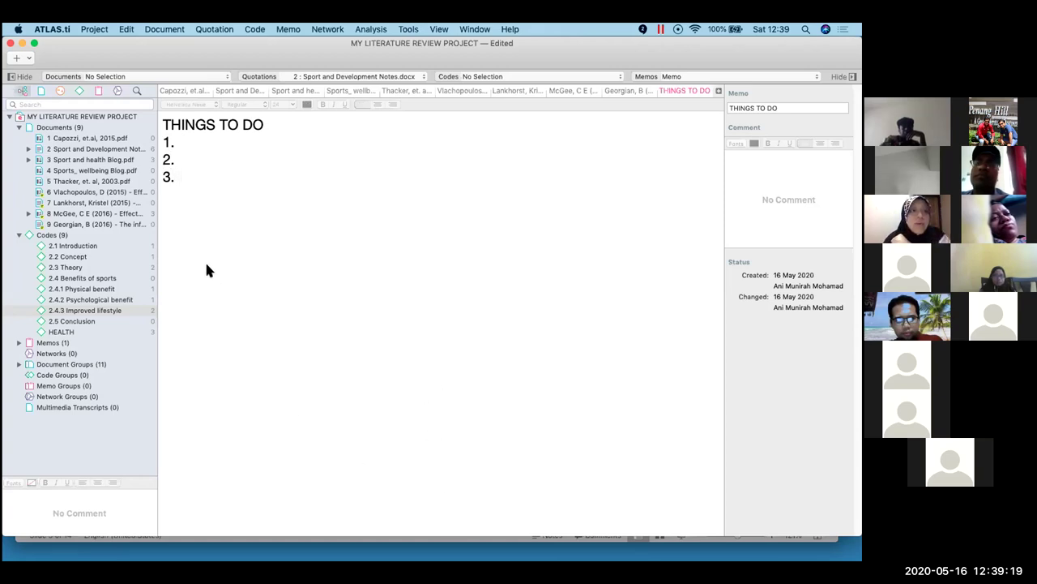
Save the Mac project and expand its Memos branch to list the memo
{"action": "left_click", "coordinate": [95, 30]}
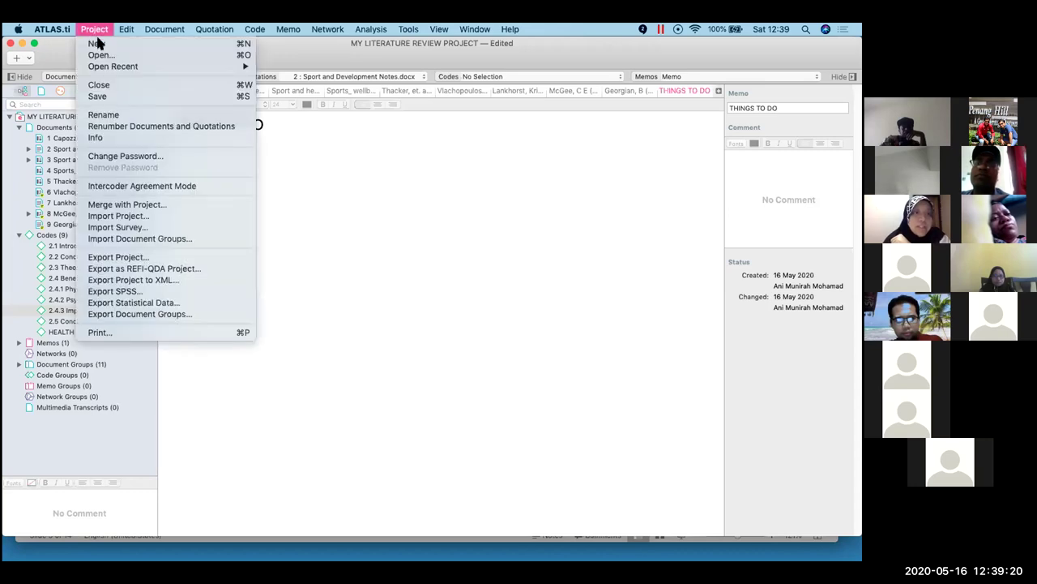
{"action": "left_click", "coordinate": [89, 95]}
{"action": "left_click", "coordinate": [19, 342]}
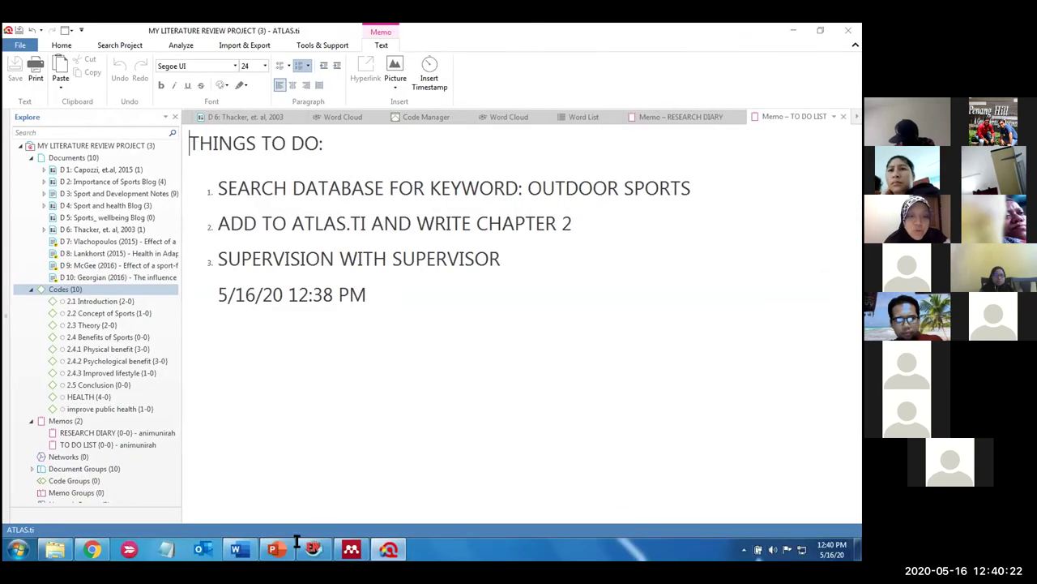
Switch to the Activity Sheet LR.docx document in Word and review activities 14 and 15 on generating reports and project backup
{"action": "mouse_move", "coordinate": [236, 550]}
{"action": "left_click", "coordinate": [228, 508]}
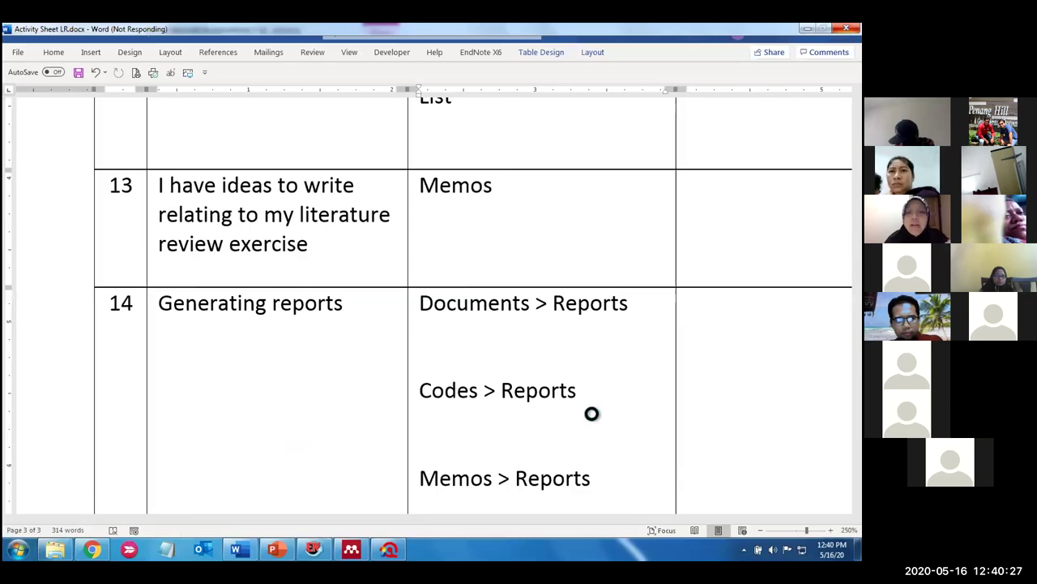
{"action": "scroll", "coordinate": [595, 416], "scroll_direction": "down", "scroll_amount": 1}
{"action": "scroll", "coordinate": [594, 416], "scroll_direction": "down", "scroll_amount": 5}
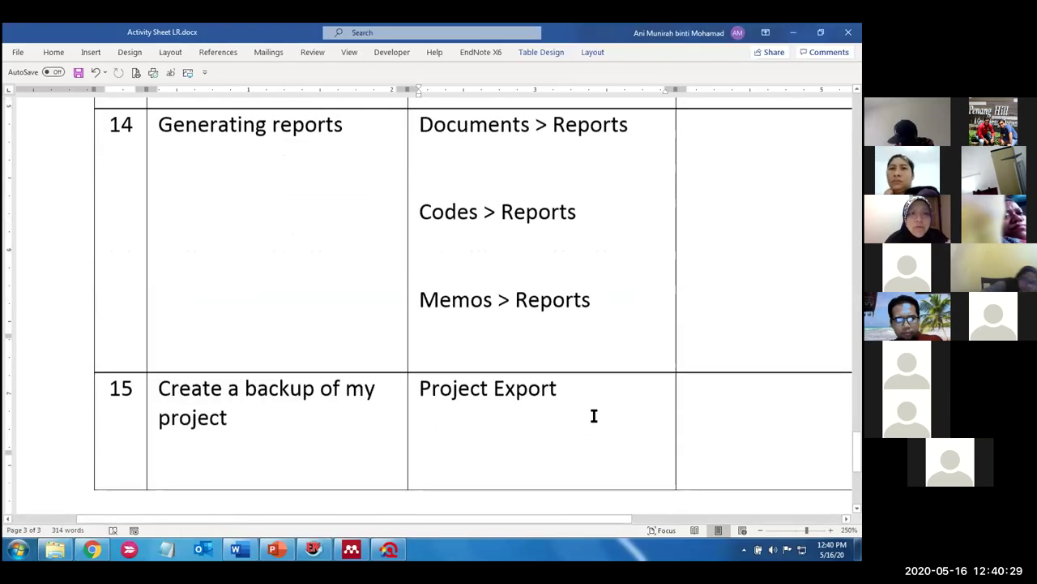
{"action": "scroll", "coordinate": [594, 416], "scroll_direction": "up", "scroll_amount": 2}
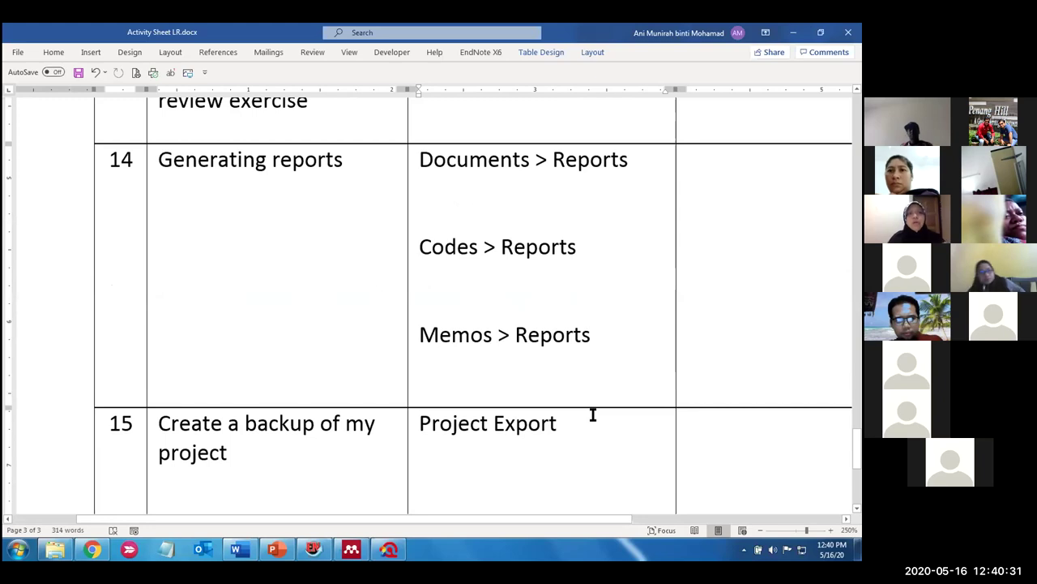
{"action": "scroll", "coordinate": [592, 402], "scroll_direction": "up", "scroll_amount": 2}
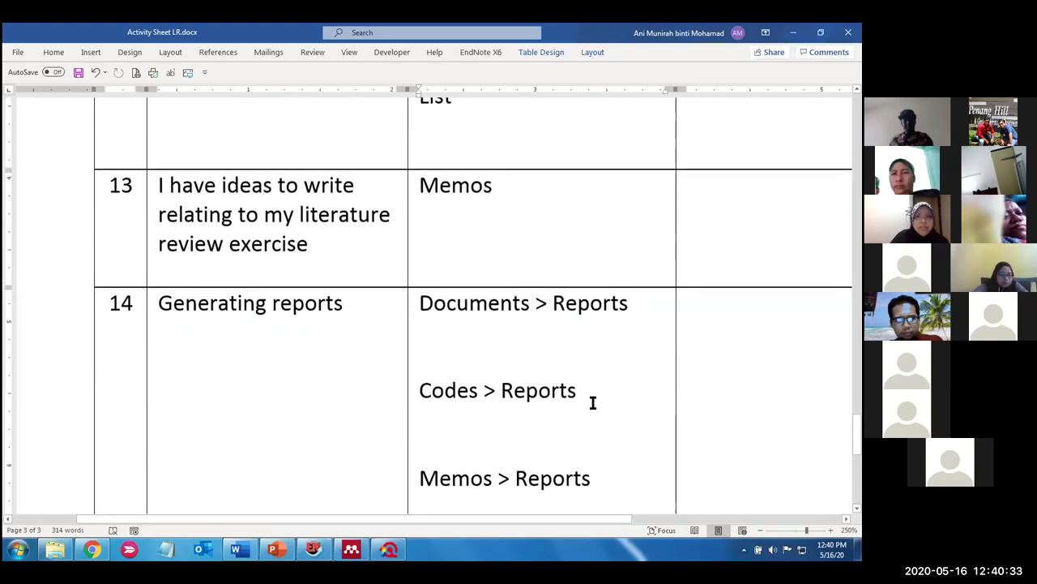
{"action": "scroll", "coordinate": [593, 403], "scroll_direction": "down", "scroll_amount": 3}
{"action": "scroll", "coordinate": [592, 403], "scroll_direction": "up", "scroll_amount": 1}
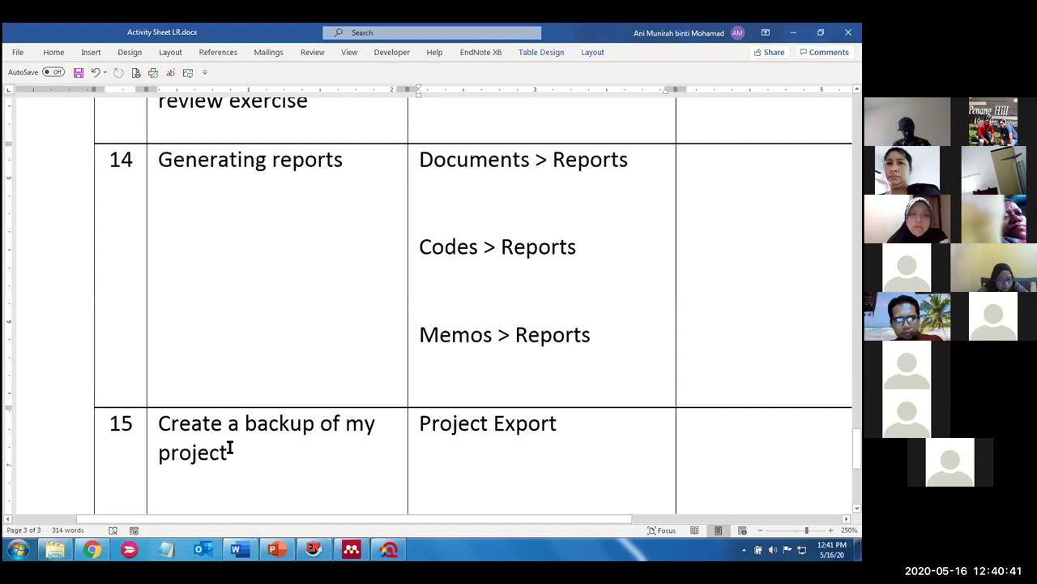
Switch to MY LITERATURE REVIEW PROJECT (3) in ATLAS.ti and open the Document Manager
{"action": "mouse_move", "coordinate": [388, 549]}
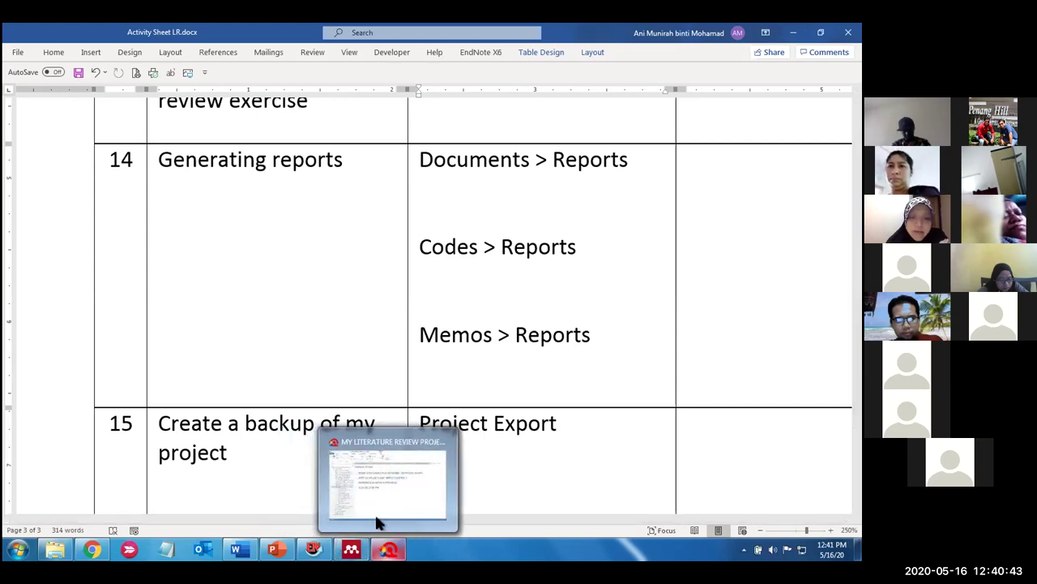
{"action": "left_click", "coordinate": [378, 524]}
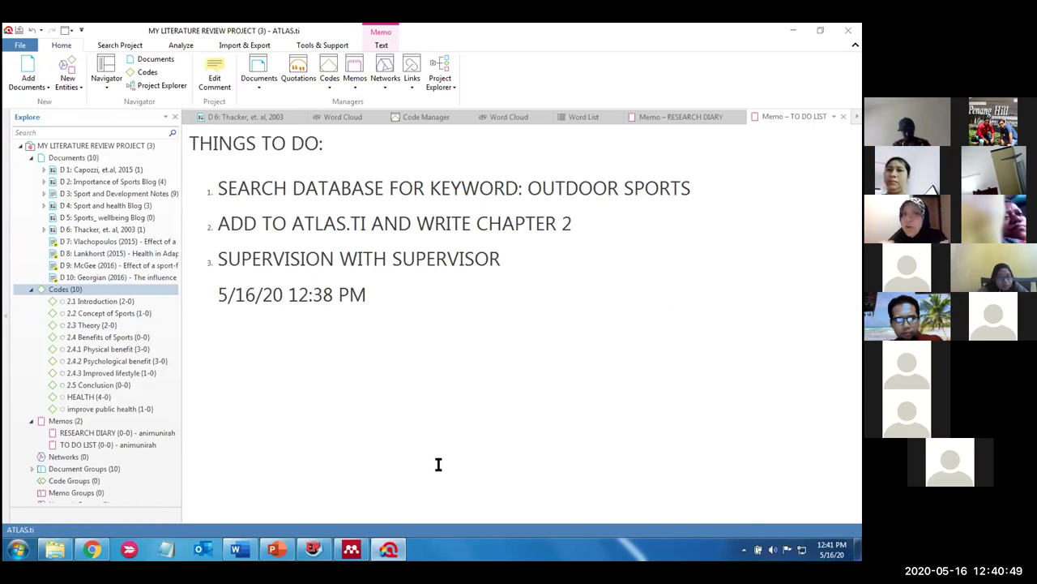
{"action": "left_click", "coordinate": [84, 160]}
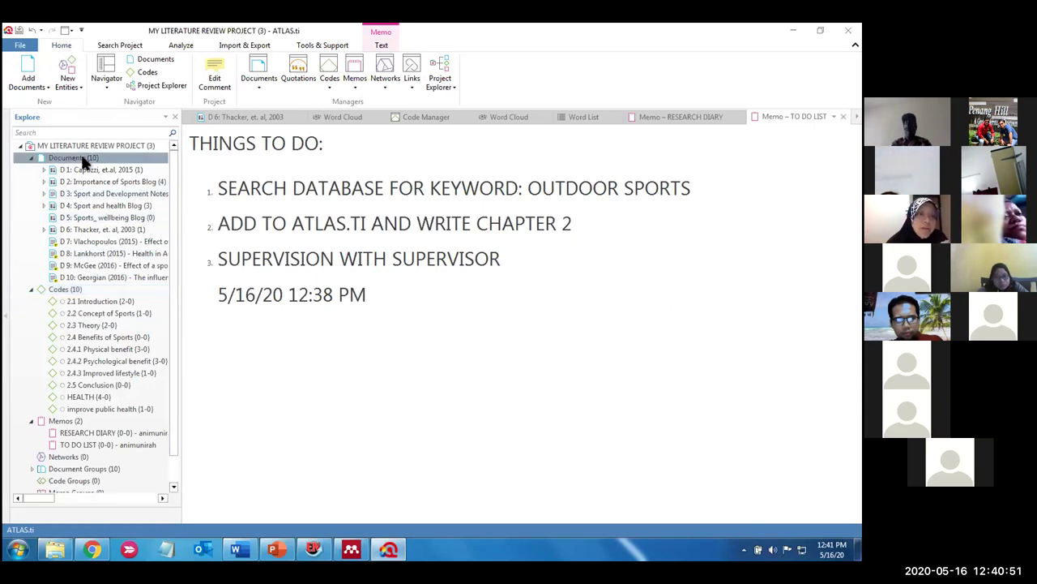
{"action": "double_click", "coordinate": [84, 160]}
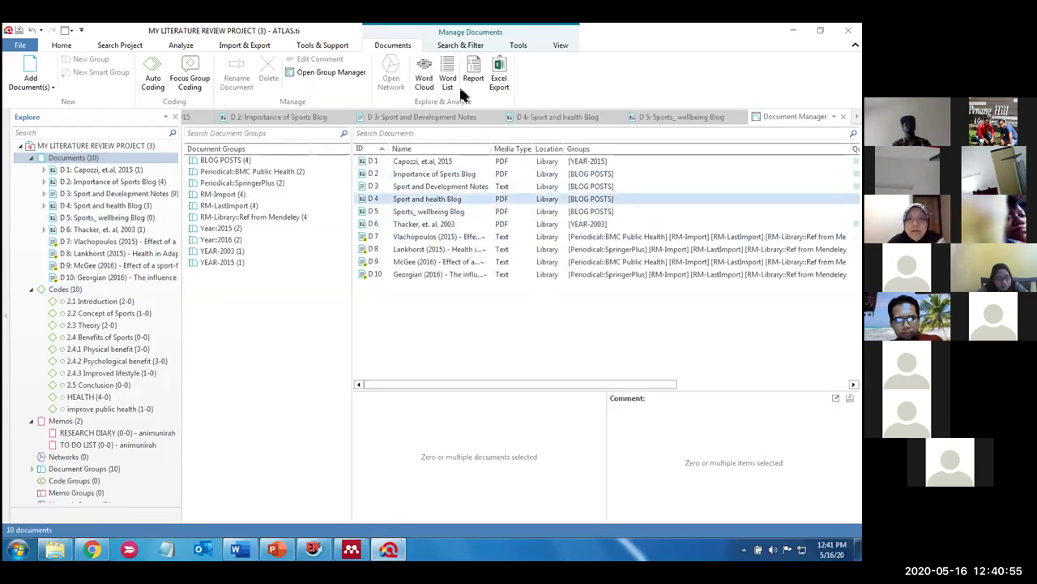
Start a document report covering all items and group it by Document Groups
{"action": "left_click", "coordinate": [475, 65]}
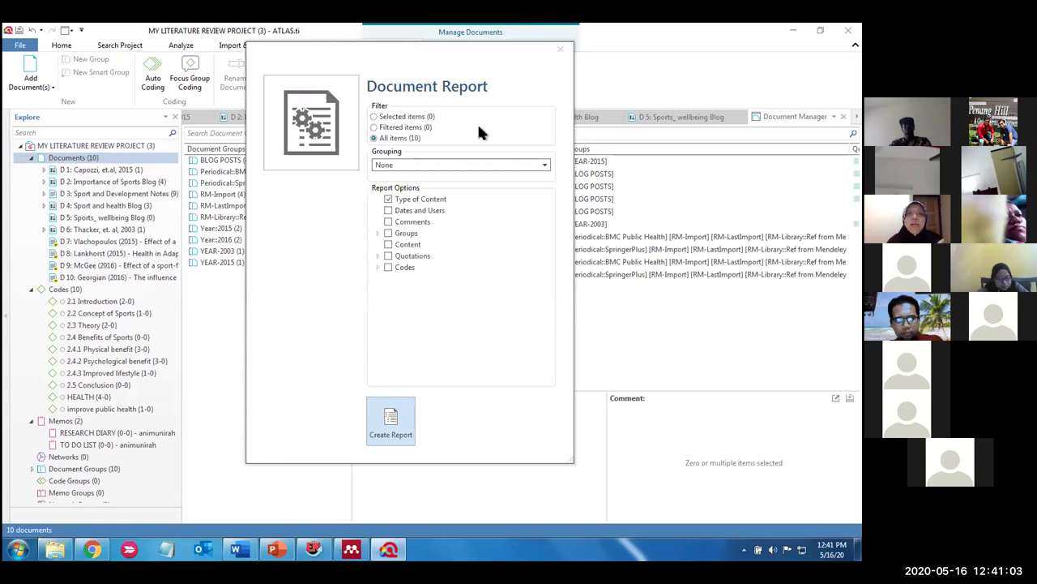
{"action": "left_click", "coordinate": [433, 164]}
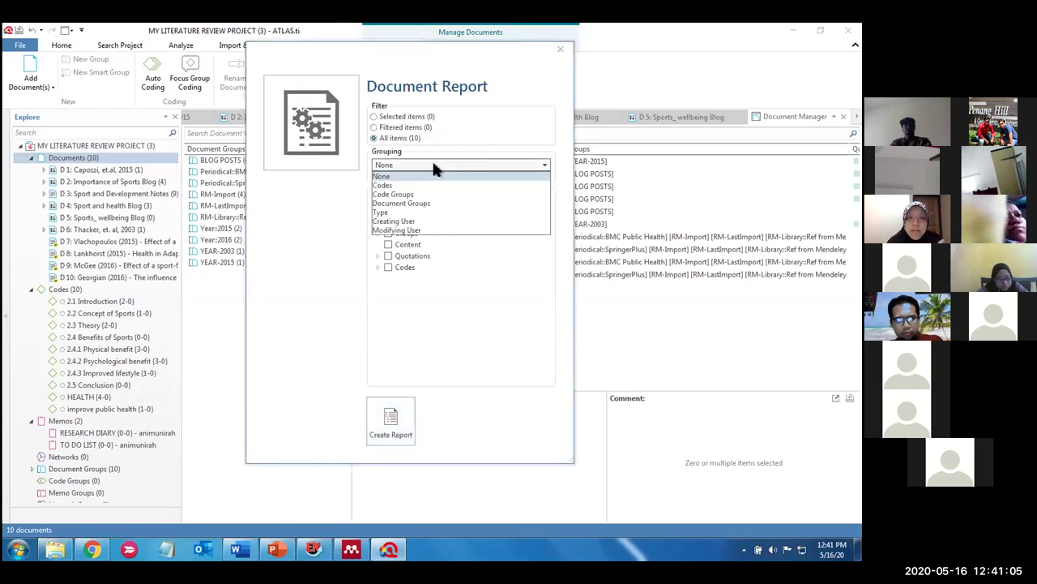
{"action": "left_click", "coordinate": [400, 202]}
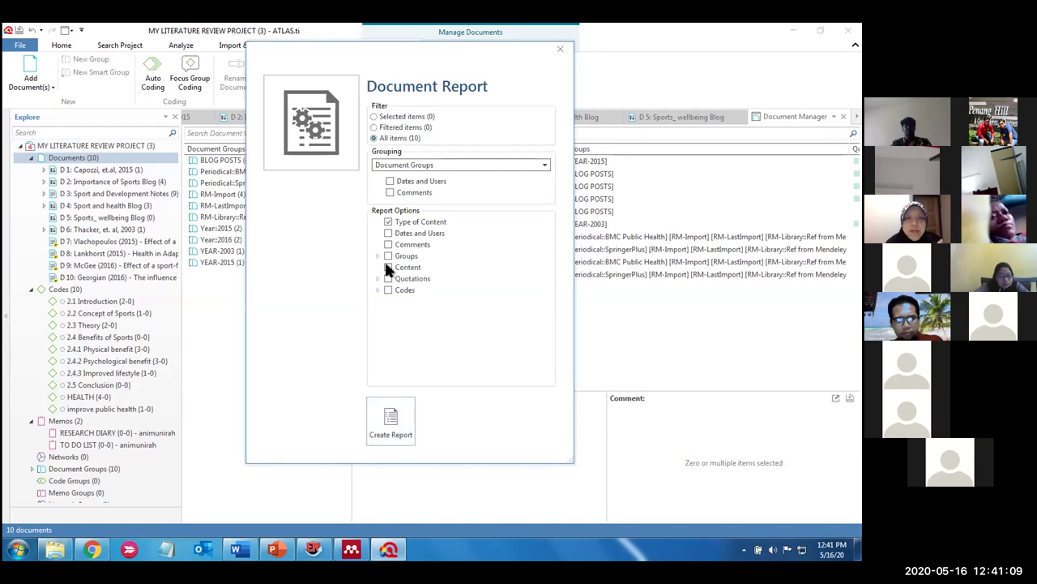
{"action": "left_click", "coordinate": [411, 164]}
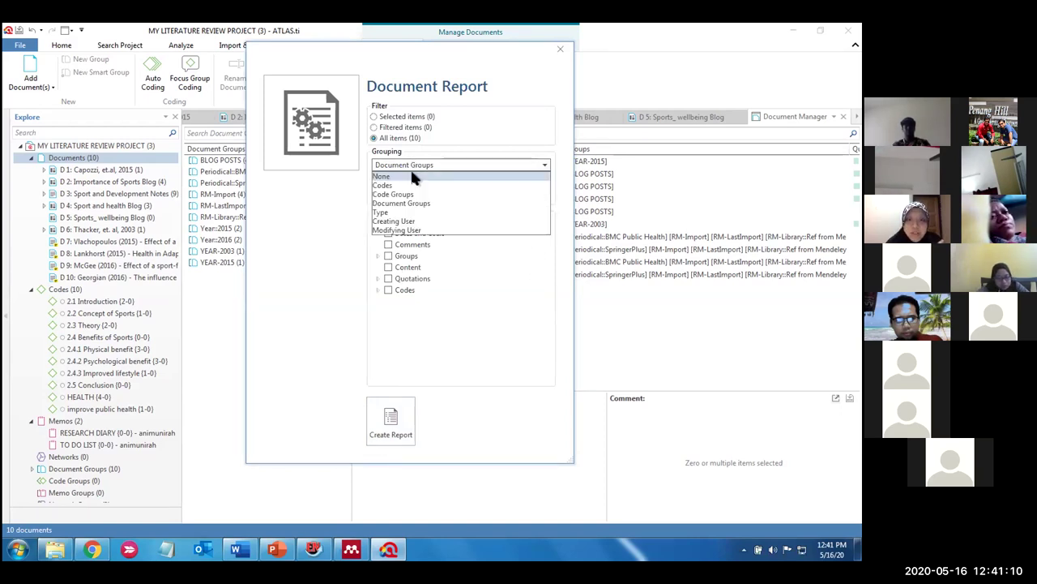
{"action": "left_click", "coordinate": [494, 202]}
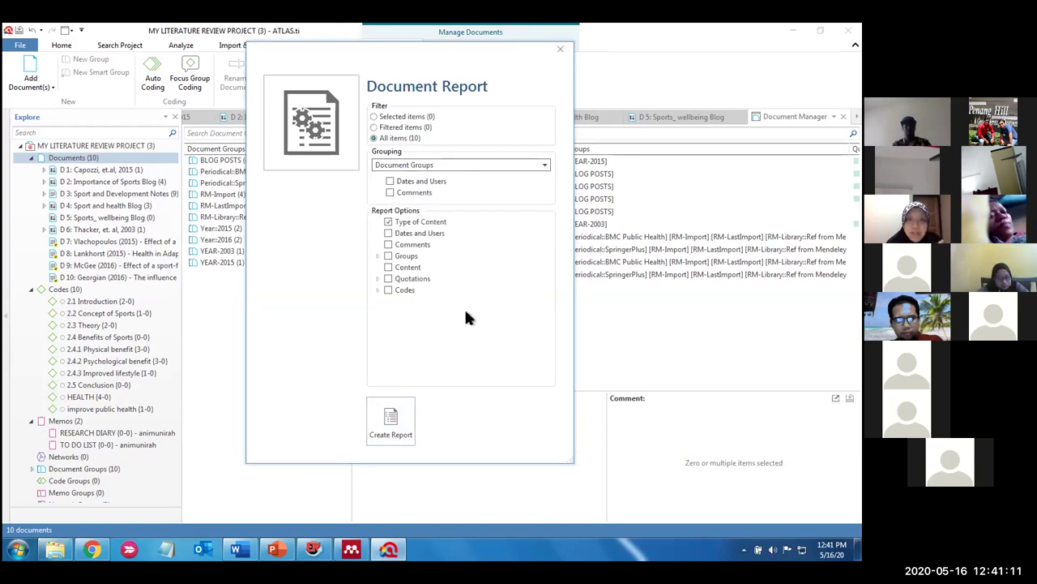
Create the document report with Dates and Users, Comments, Groups, Content and Quotations included and Type of Content excluded
{"action": "left_click", "coordinate": [388, 233]}
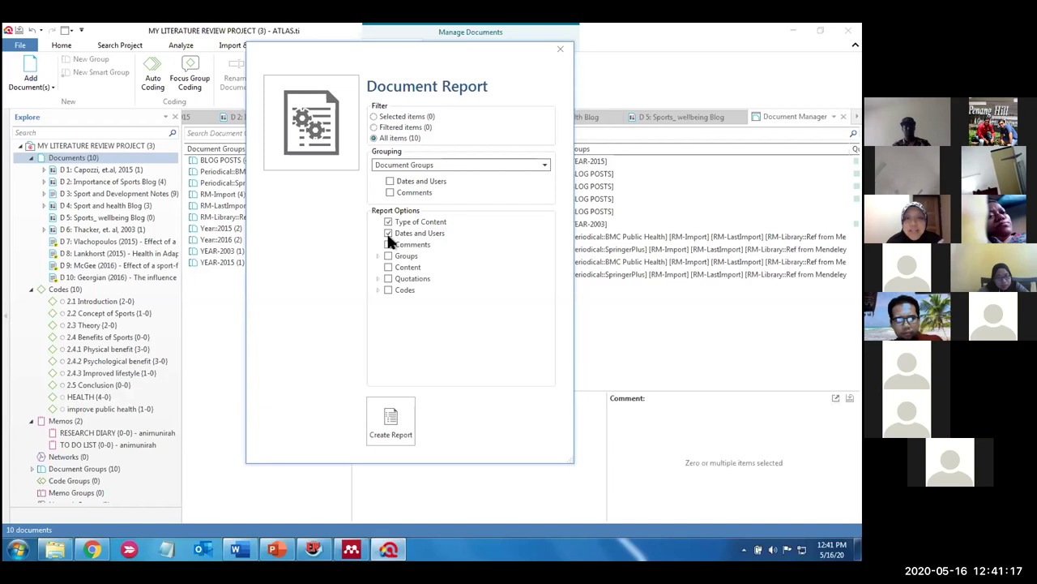
{"action": "left_click", "coordinate": [388, 221]}
{"action": "left_click", "coordinate": [388, 244]}
{"action": "left_click", "coordinate": [388, 256]}
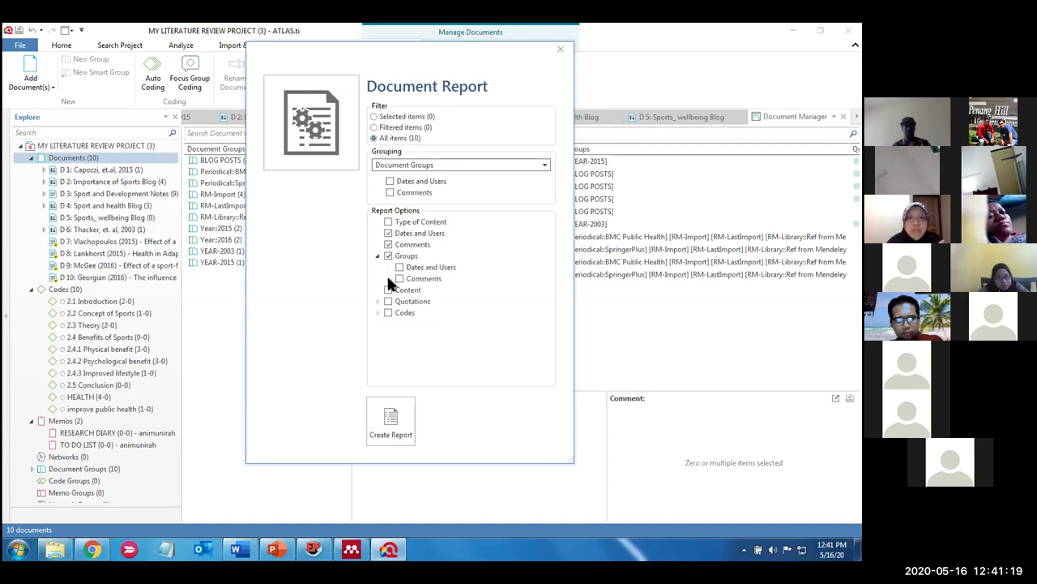
{"action": "left_click", "coordinate": [388, 289]}
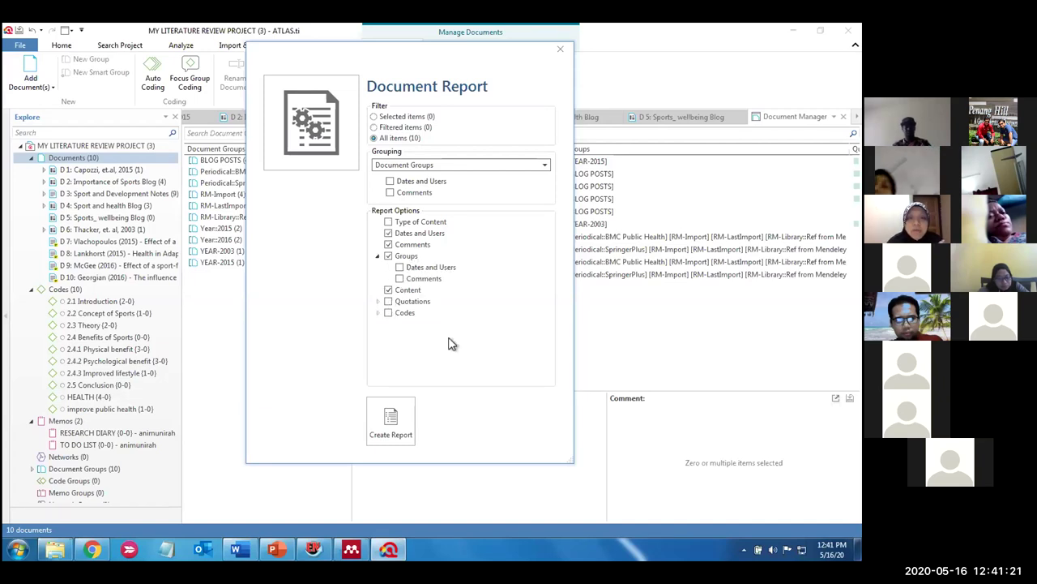
{"action": "left_click", "coordinate": [389, 301]}
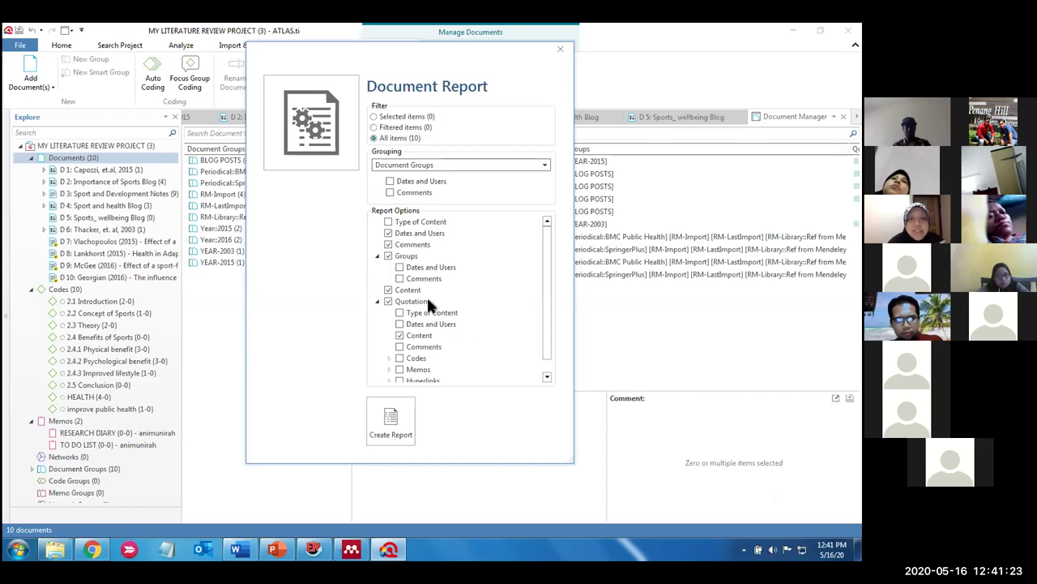
{"action": "left_click", "coordinate": [400, 409]}
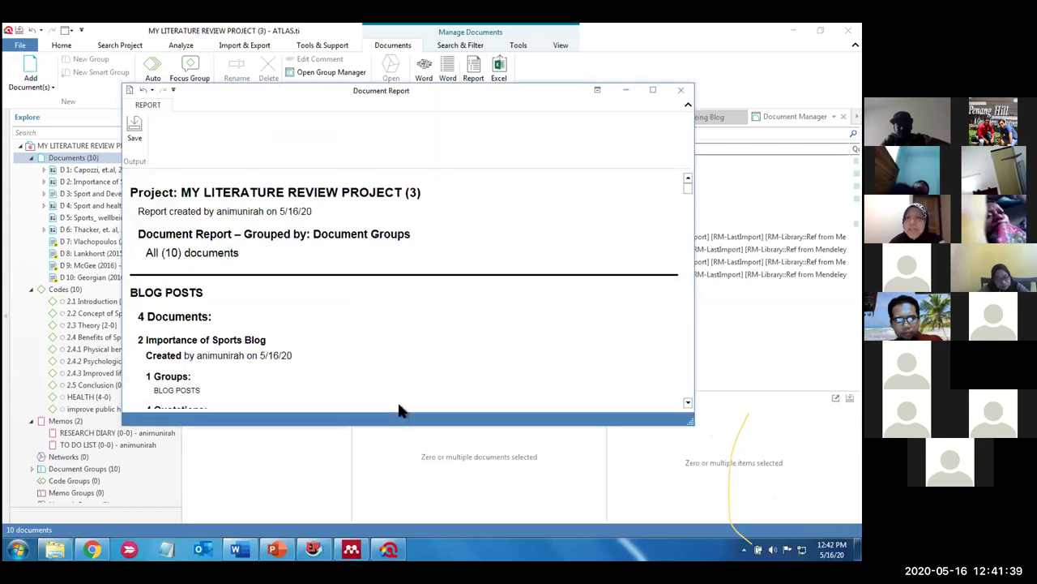
Enlarge the Document Report window and read through the documents and quotations in the BLOG POSTS group
{"action": "left_click", "coordinate": [649, 89]}
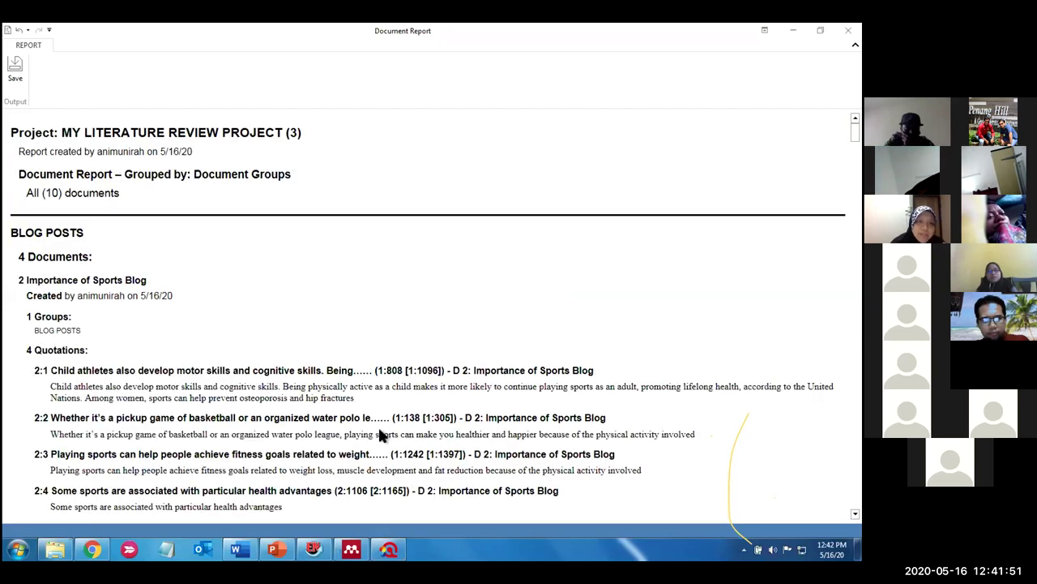
{"action": "scroll", "coordinate": [381, 436], "scroll_direction": "down", "scroll_amount": 4}
{"action": "scroll", "coordinate": [249, 444], "scroll_direction": "down", "scroll_amount": 6}
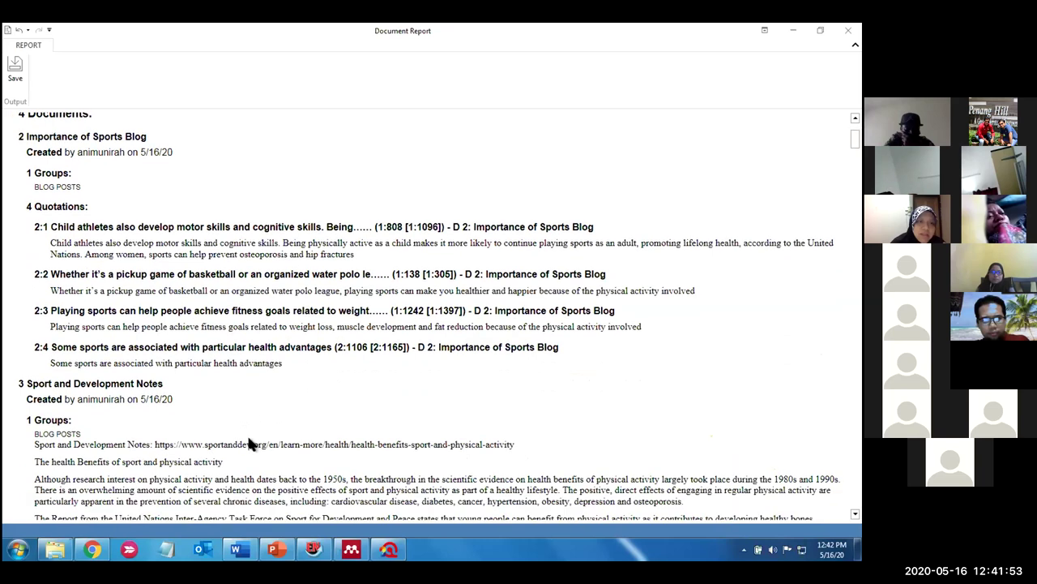
{"action": "scroll", "coordinate": [263, 437], "scroll_direction": "down", "scroll_amount": 2}
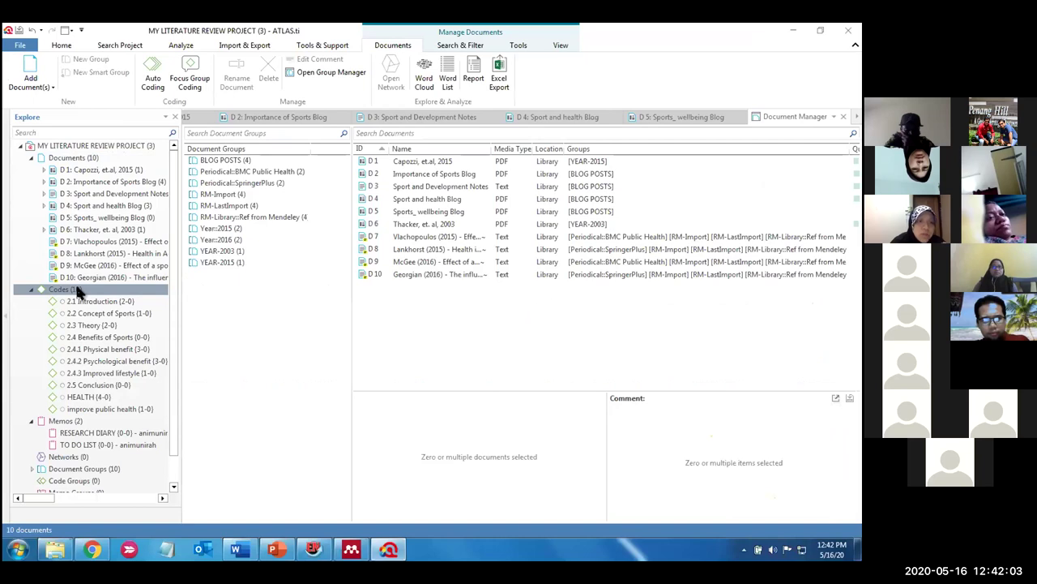
Open the Code Manager and create a report on all codes, including Dates and Users and quotations with their Content and Comments
{"action": "double_click", "coordinate": [77, 290]}
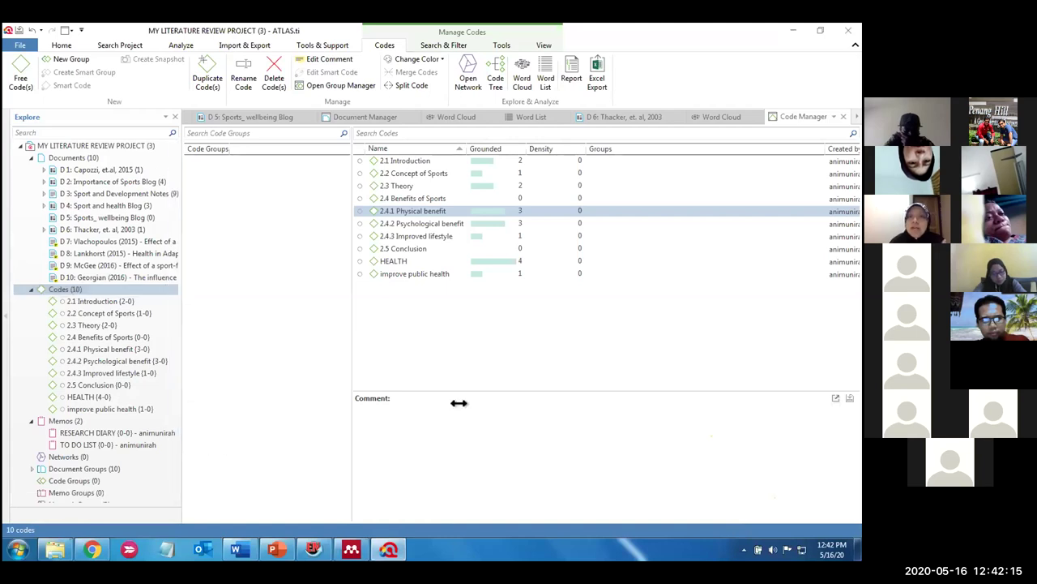
{"action": "left_click", "coordinate": [446, 344]}
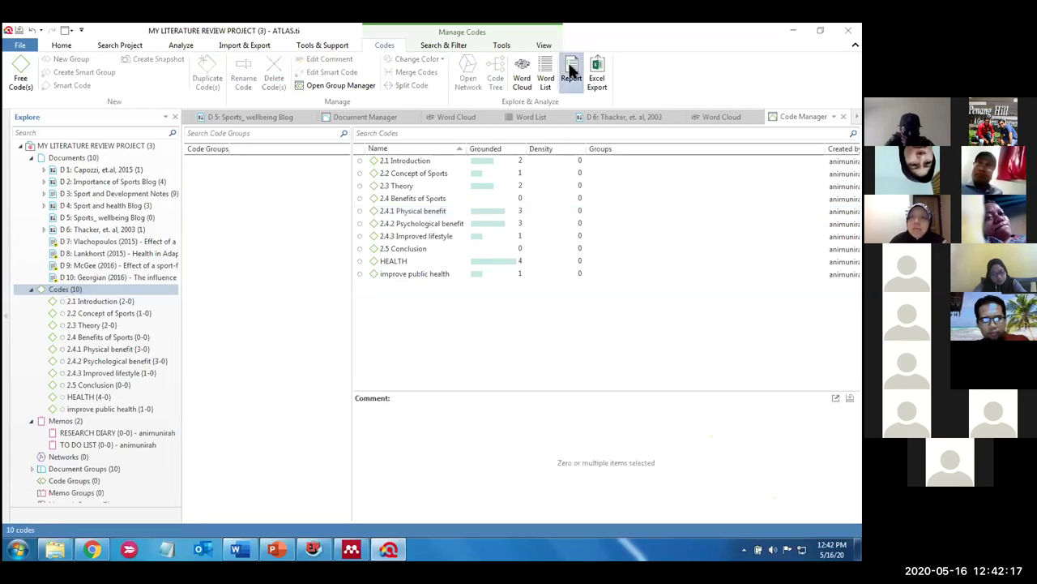
{"action": "left_click", "coordinate": [571, 71]}
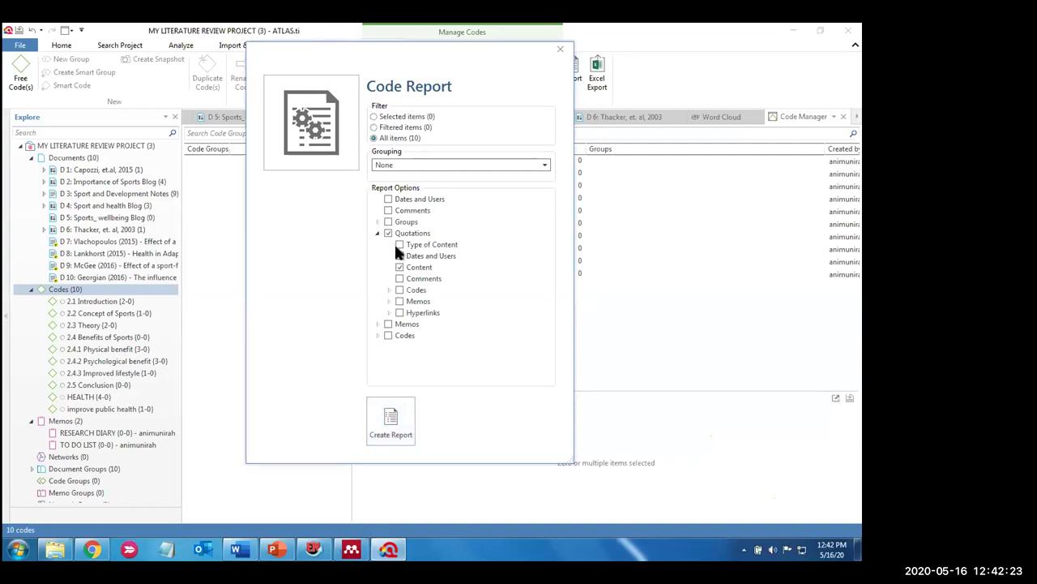
{"action": "left_click", "coordinate": [399, 278]}
{"action": "left_click", "coordinate": [389, 200]}
{"action": "left_click", "coordinate": [382, 422]}
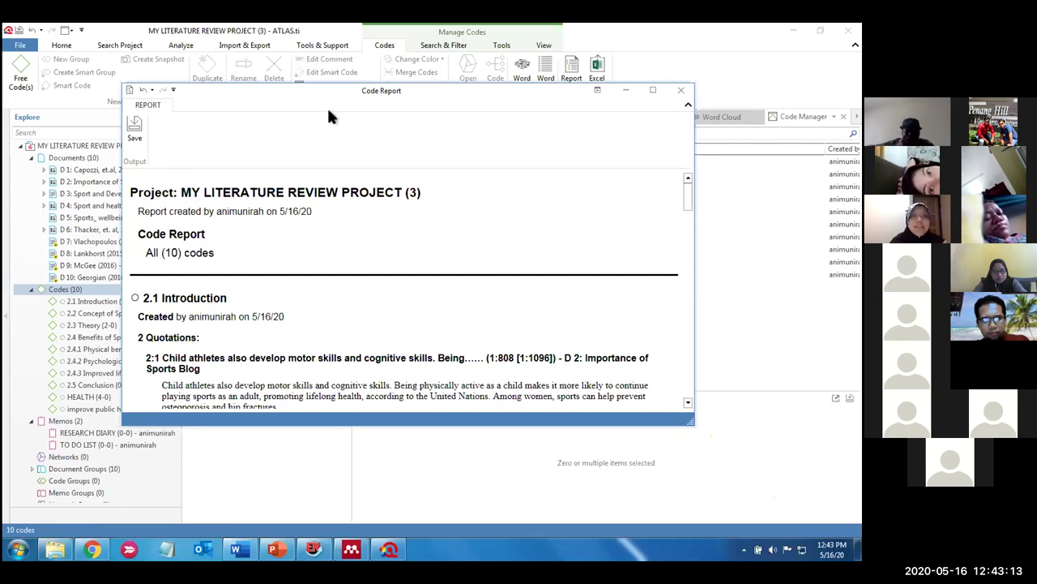
Enlarge the Code Report window and examine the quotations and source documents under 2.1 Introduction and 2.2 Concept of Sports
{"action": "left_click", "coordinate": [653, 90]}
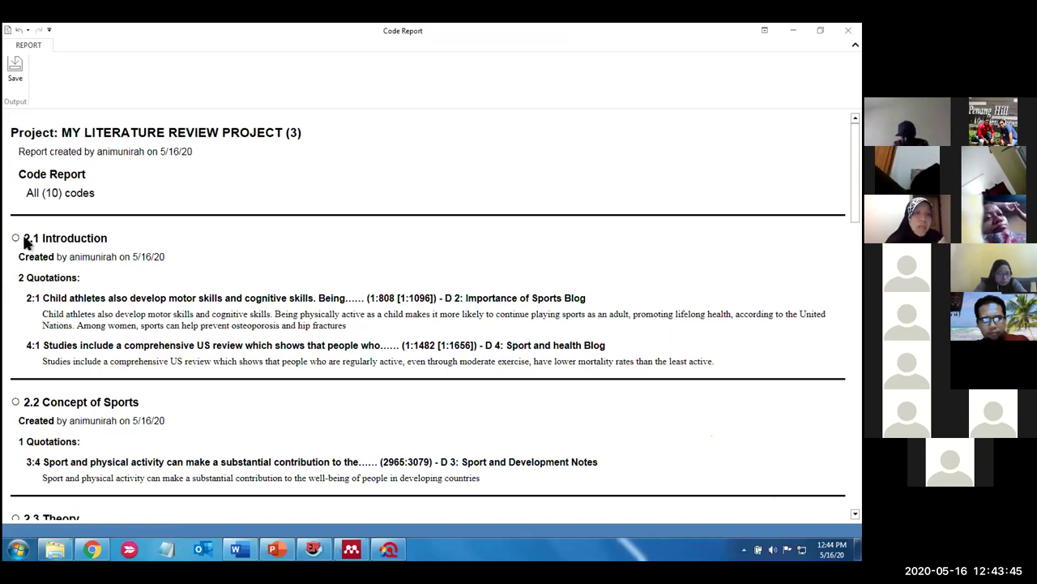
{"action": "triple_click", "coordinate": [68, 235]}
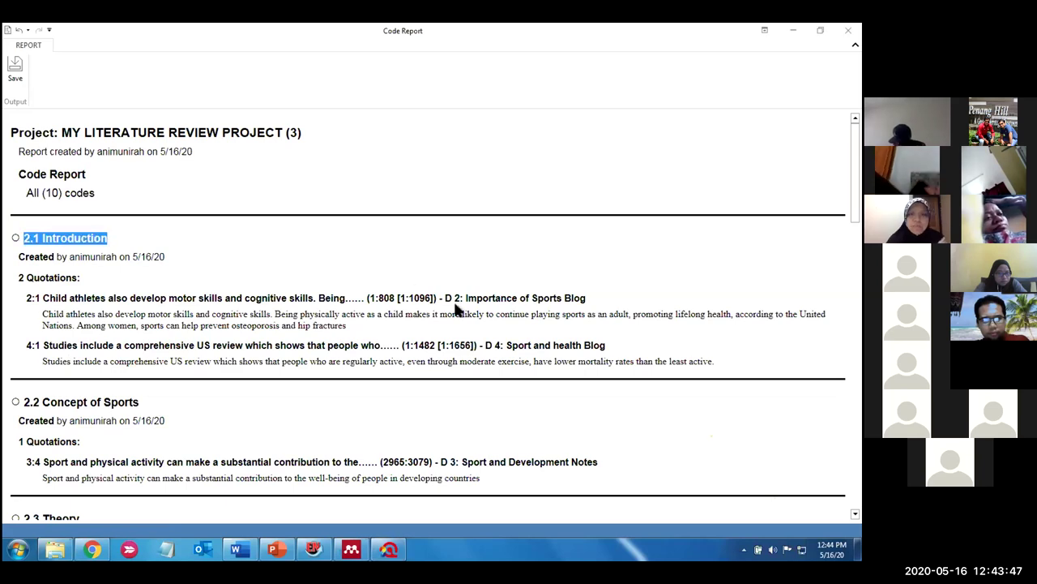
{"action": "left_click_drag", "start_coordinate": [455, 297], "coordinate": [472, 313]}
{"action": "left_click_drag", "start_coordinate": [194, 314], "coordinate": [231, 325]}
{"action": "left_click_drag", "start_coordinate": [501, 345], "coordinate": [584, 346]}
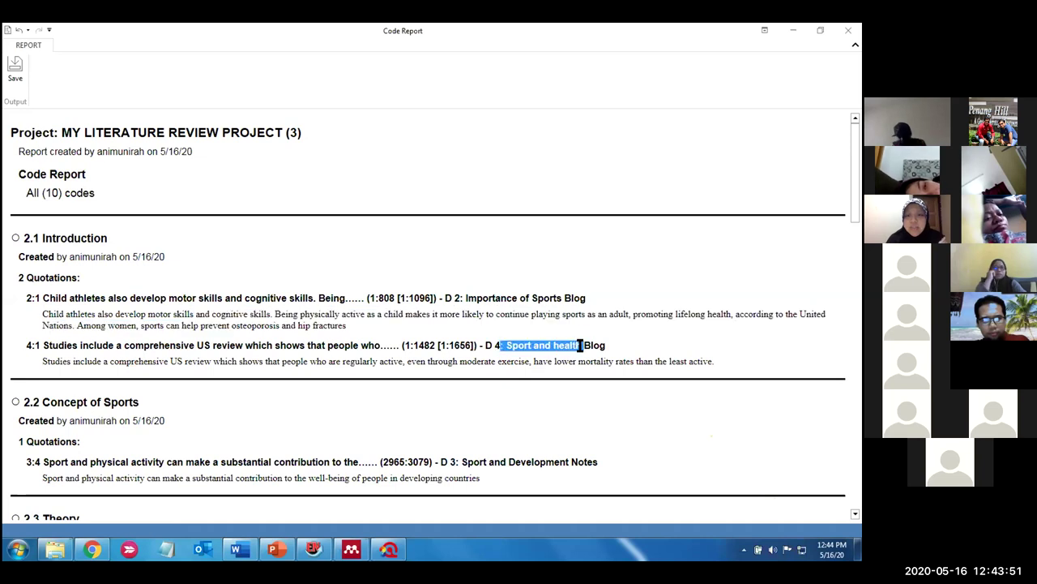
{"action": "left_click_drag", "start_coordinate": [501, 362], "coordinate": [577, 361]}
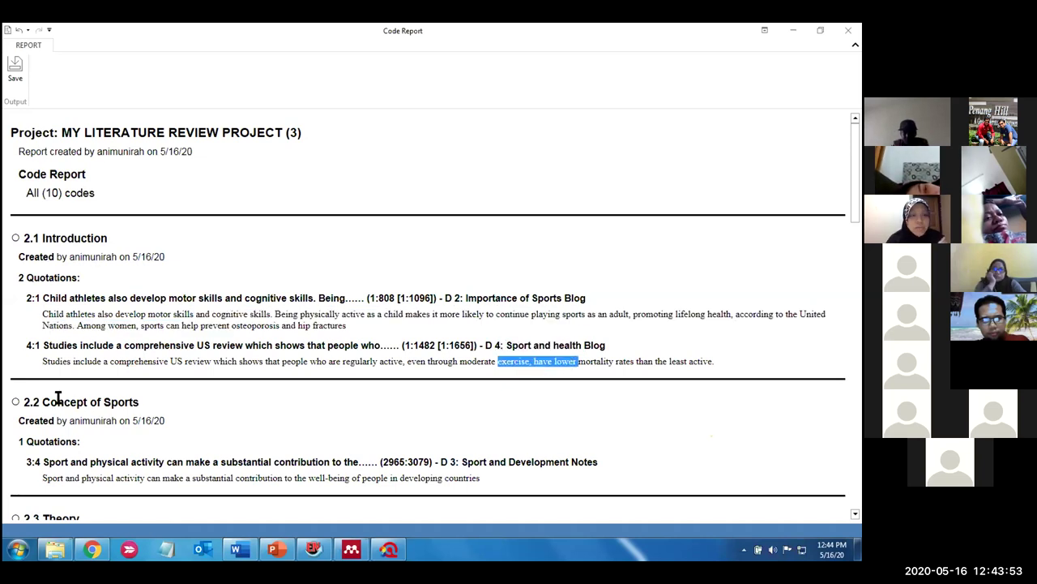
{"action": "left_click_drag", "start_coordinate": [464, 461], "coordinate": [567, 461]}
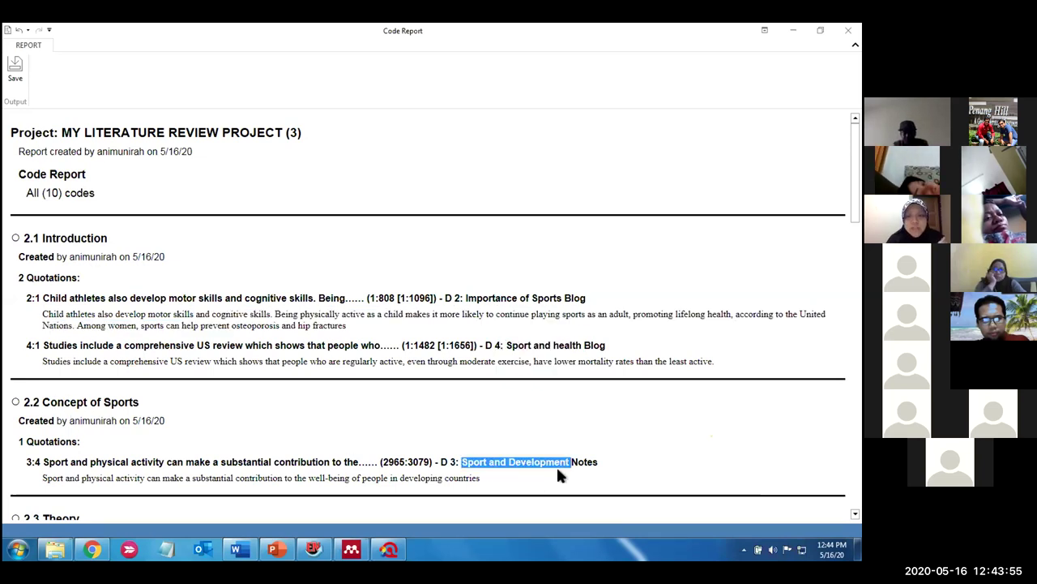
{"action": "double_click", "coordinate": [459, 478]}
Examine the code report's quotations and source documents from 2.3 Theory through 2.4.3 Improved lifestyle
{"action": "scroll", "coordinate": [409, 430], "scroll_direction": "down", "scroll_amount": 2}
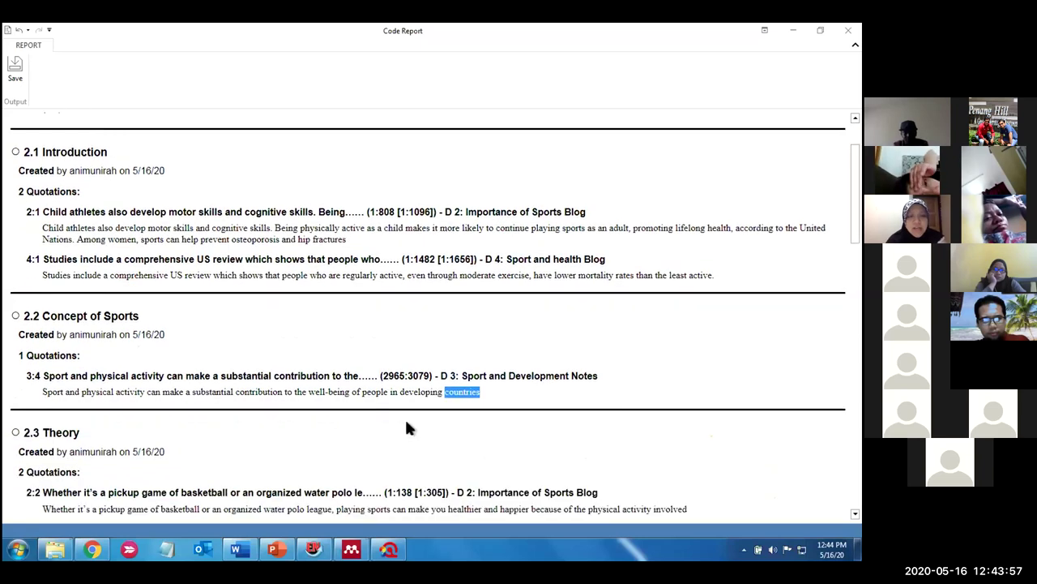
{"action": "scroll", "coordinate": [408, 430], "scroll_direction": "down", "scroll_amount": 3}
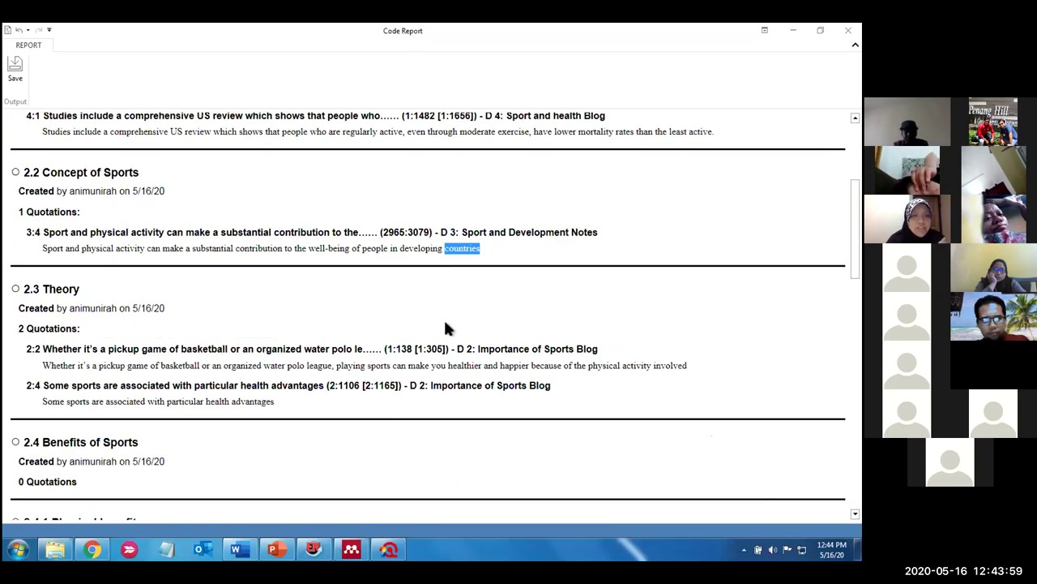
{"action": "left_click_drag", "start_coordinate": [478, 348], "coordinate": [526, 347]}
{"action": "left_click", "coordinate": [528, 364]}
{"action": "double_click", "coordinate": [545, 365]}
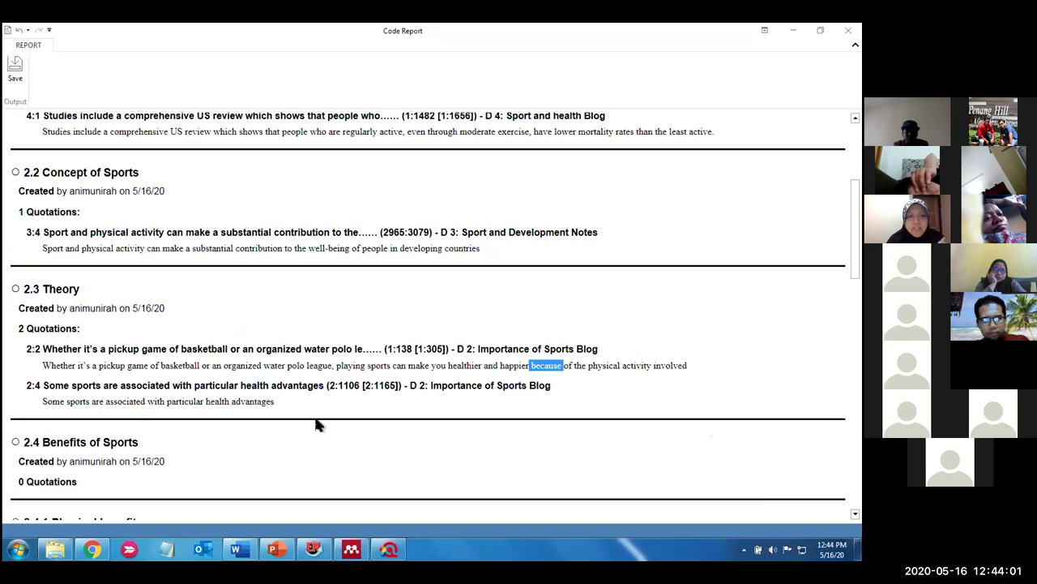
{"action": "scroll", "coordinate": [315, 417], "scroll_direction": "down", "scroll_amount": 8}
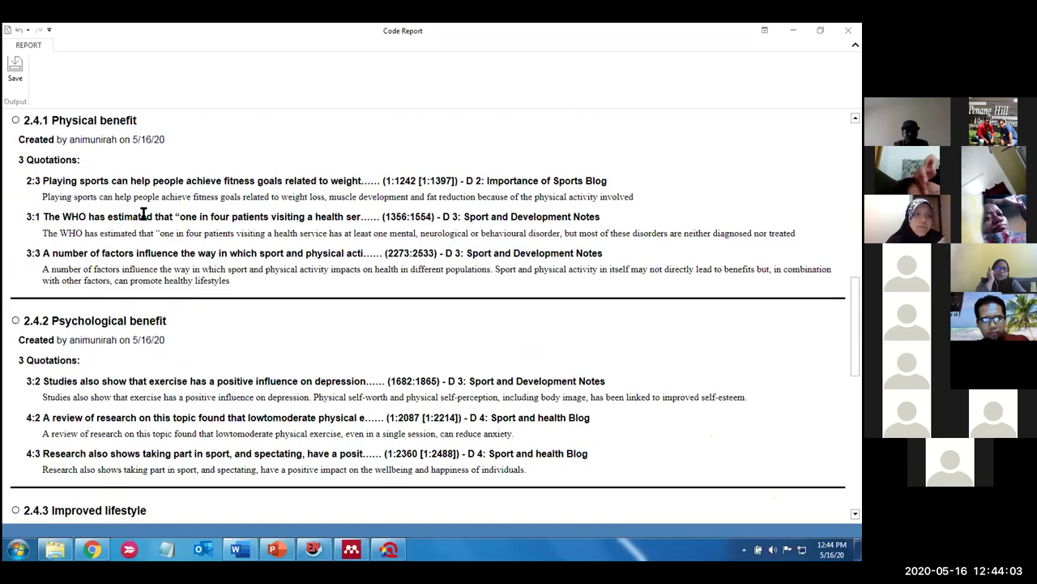
{"action": "scroll", "coordinate": [146, 365], "scroll_direction": "down", "scroll_amount": 4}
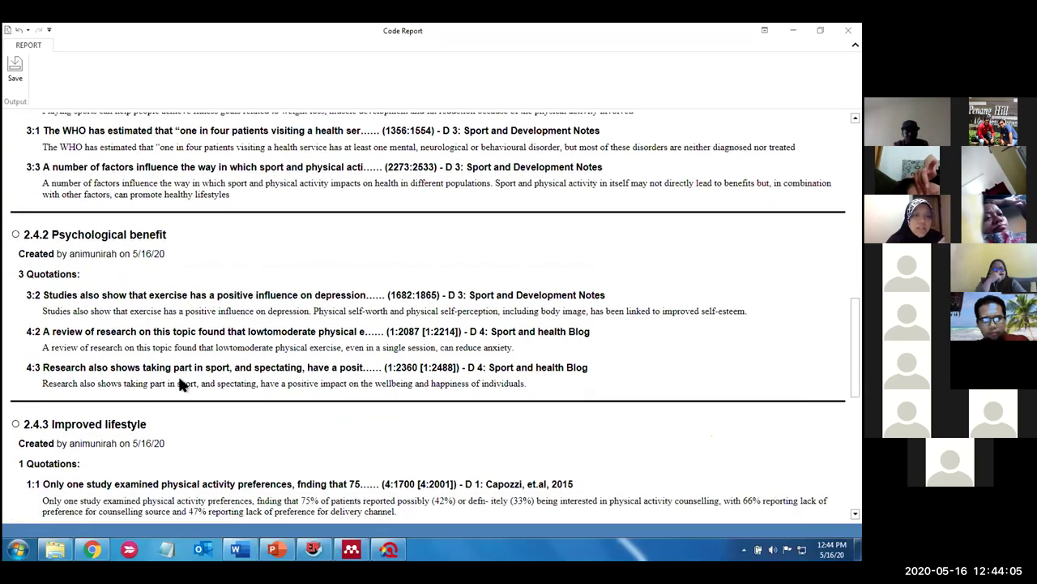
{"action": "scroll", "coordinate": [181, 378], "scroll_direction": "down", "scroll_amount": 1}
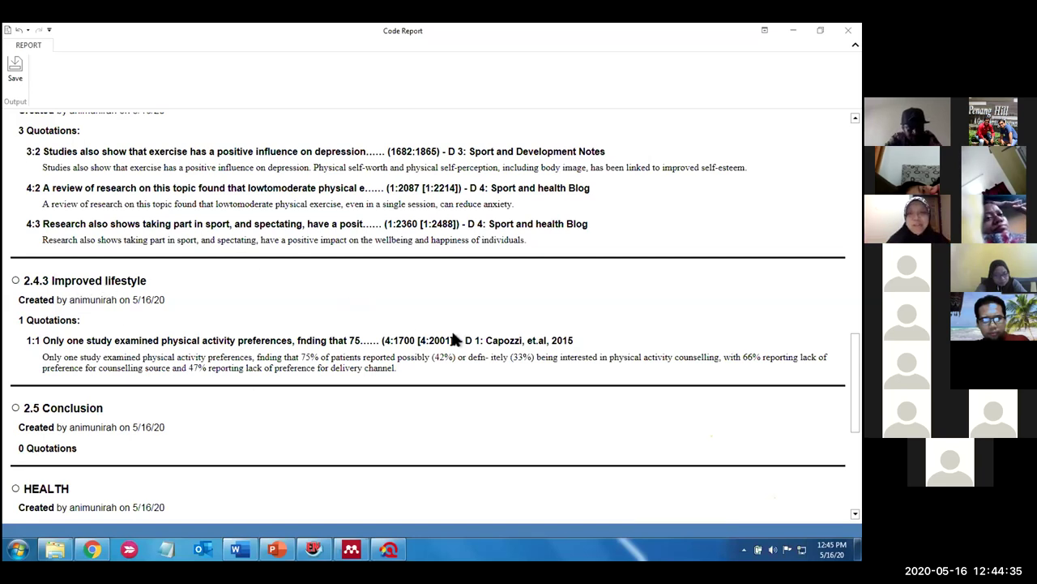
Examine the source documents of the quotations under 2.4.2 Psychological benefit and 2.4.3 Improved lifestyle in the code report
{"action": "left_click_drag", "start_coordinate": [487, 340], "coordinate": [572, 341]}
{"action": "left_click", "coordinate": [488, 341]}
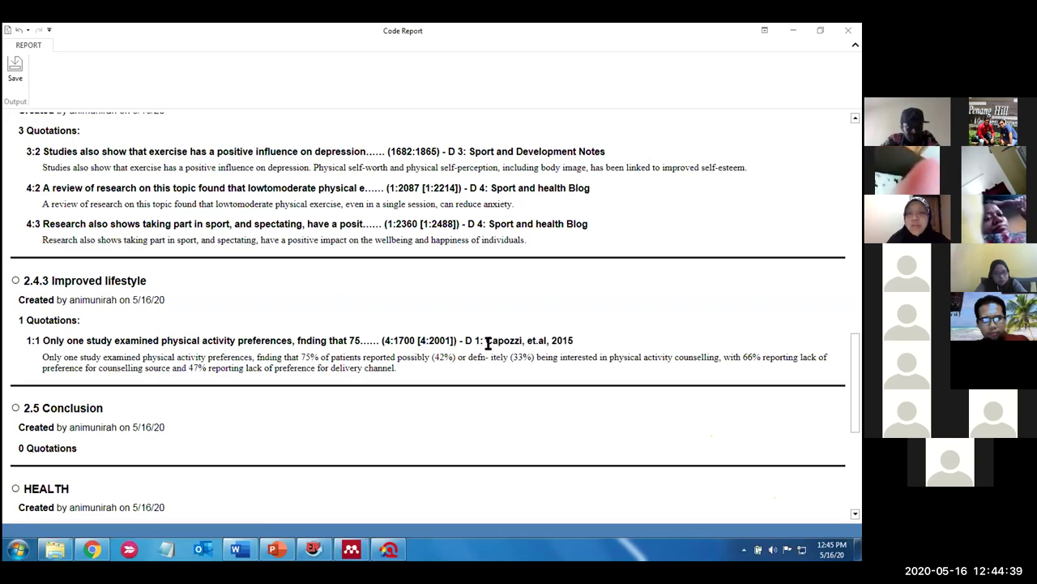
{"action": "double_click", "coordinate": [477, 357]}
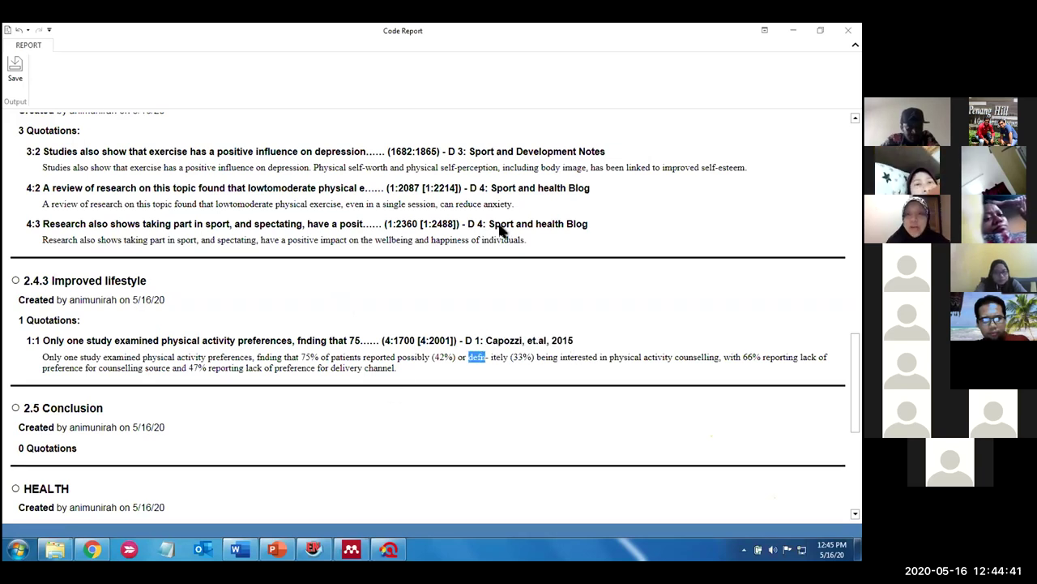
{"action": "left_click", "coordinate": [473, 154]}
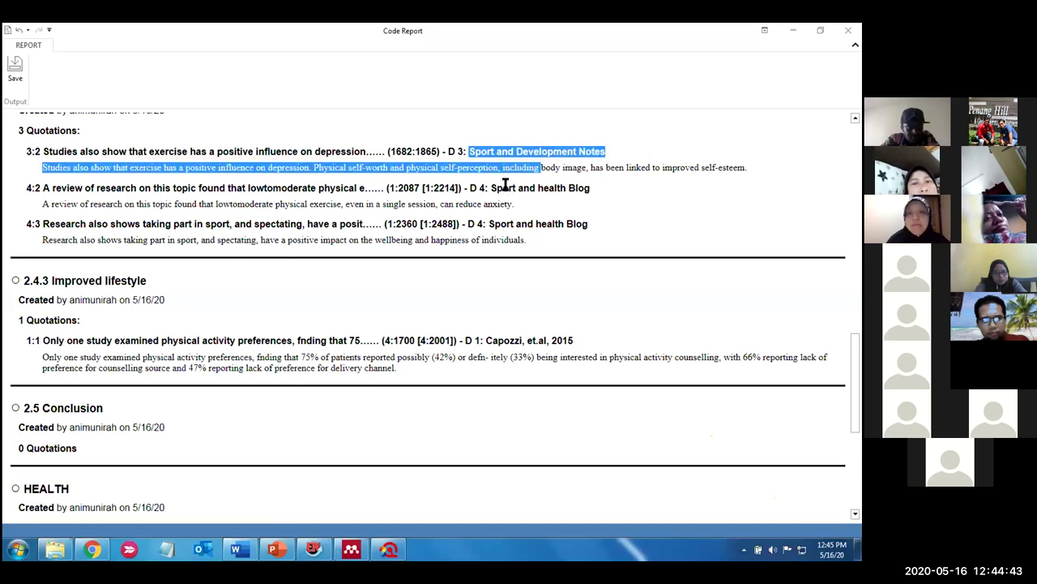
{"action": "left_click", "coordinate": [513, 188]}
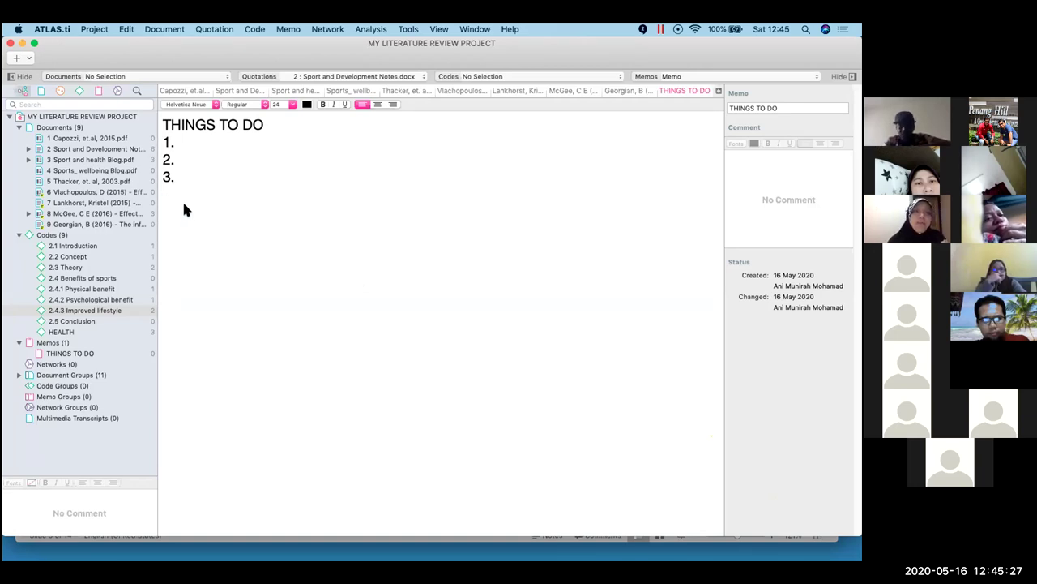
In ATLAS.ti on the Mac, create the Quotations by Code with Comments report and enlarge its preview dialog
{"action": "left_click", "coordinate": [166, 29]}
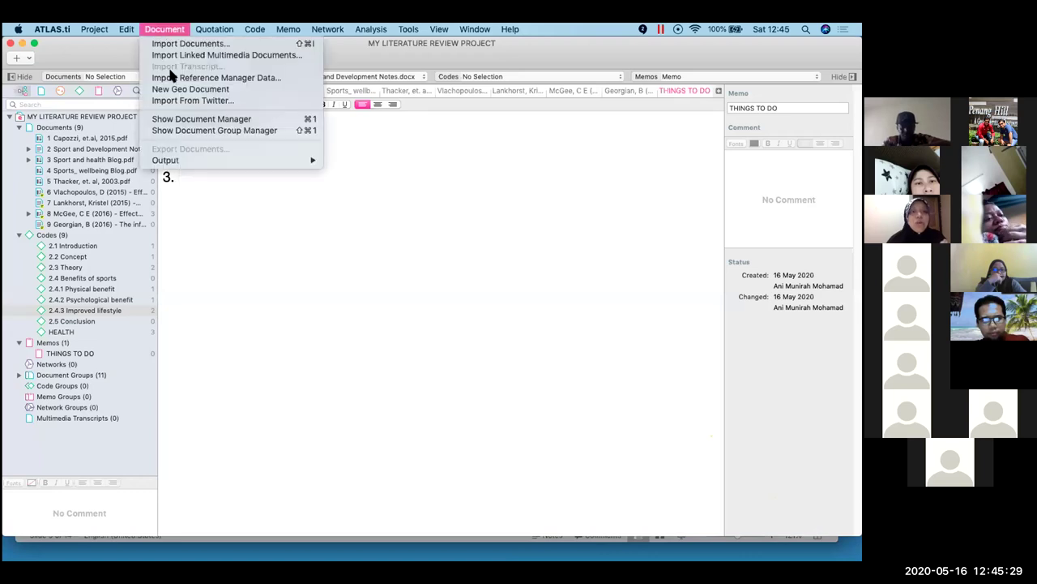
{"action": "mouse_move", "coordinate": [200, 30]}
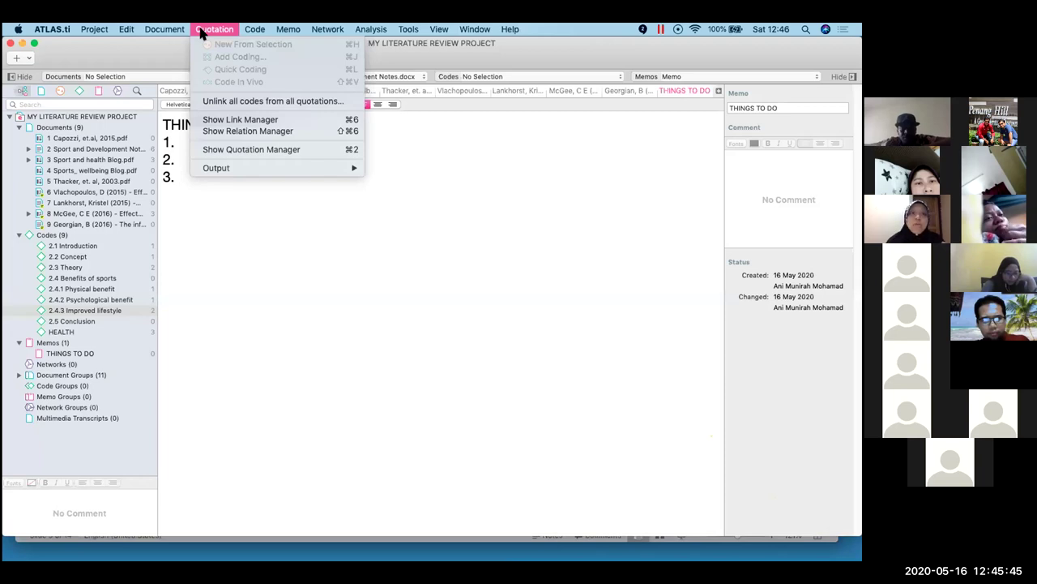
{"action": "mouse_move", "coordinate": [241, 171]}
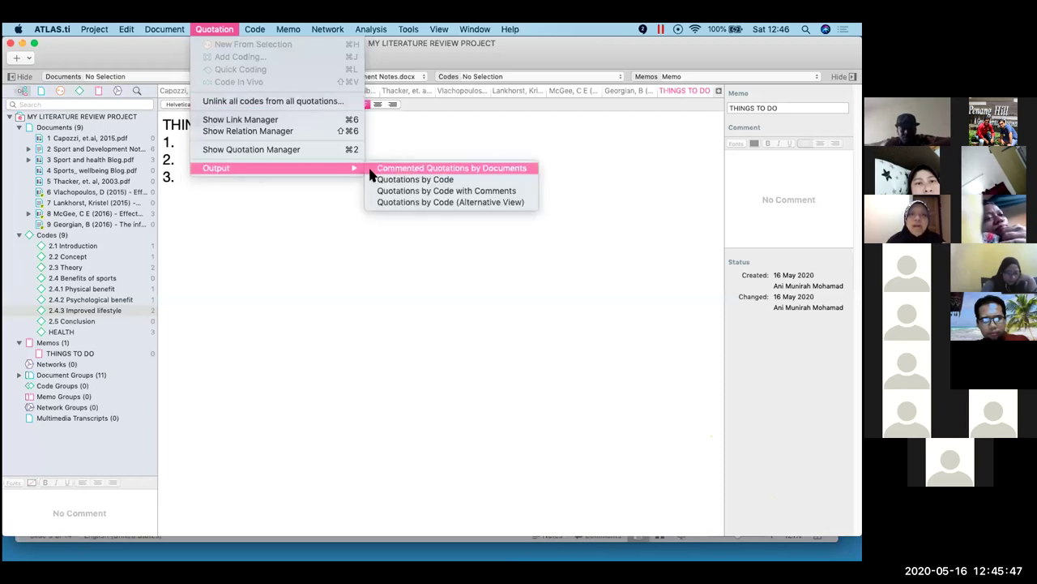
{"action": "left_click", "coordinate": [528, 190]}
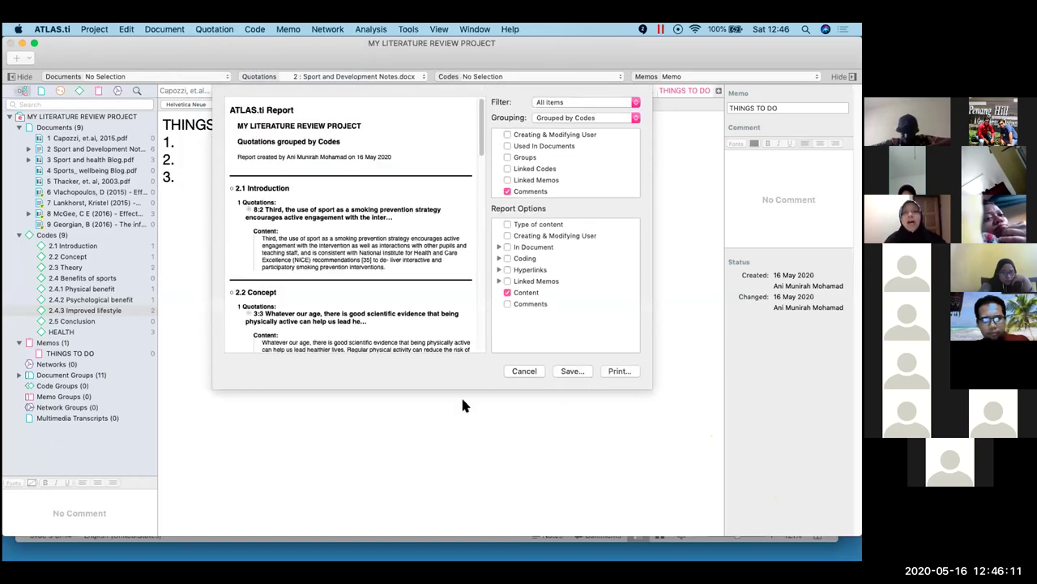
{"action": "left_click_drag", "start_coordinate": [467, 389], "coordinate": [454, 473]}
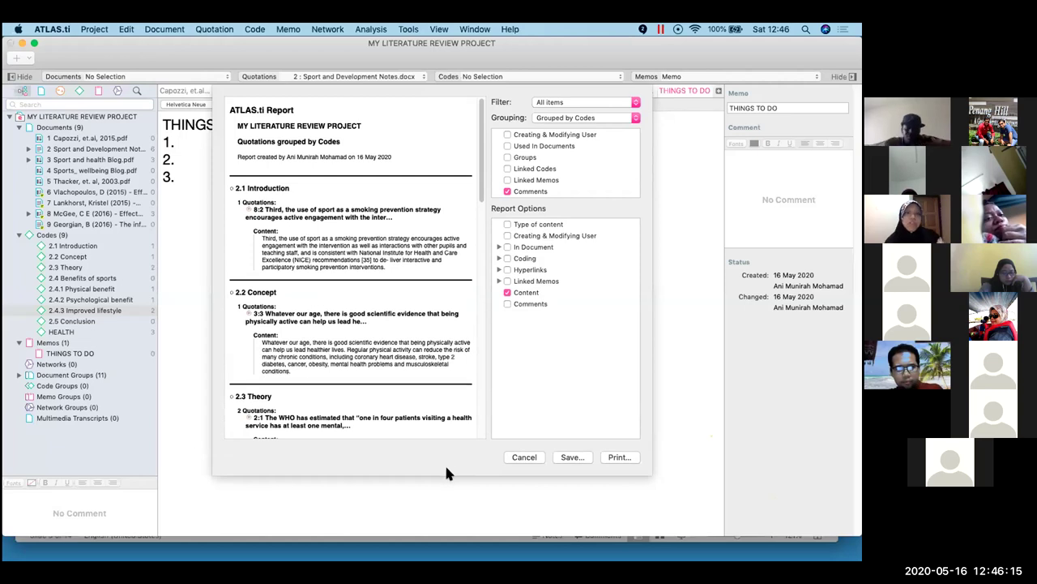
Add In Document to the report options alongside Content, trying out and removing Type of content and Creating & Modifying User
{"action": "left_click", "coordinate": [507, 235]}
{"action": "left_click", "coordinate": [507, 224]}
{"action": "left_click", "coordinate": [507, 246]}
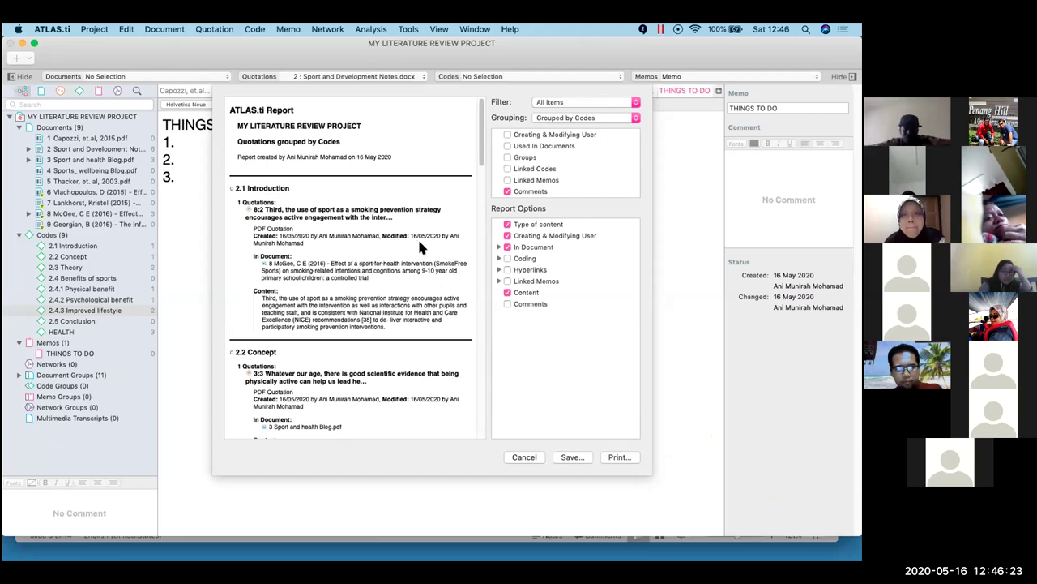
{"action": "left_click", "coordinate": [508, 235]}
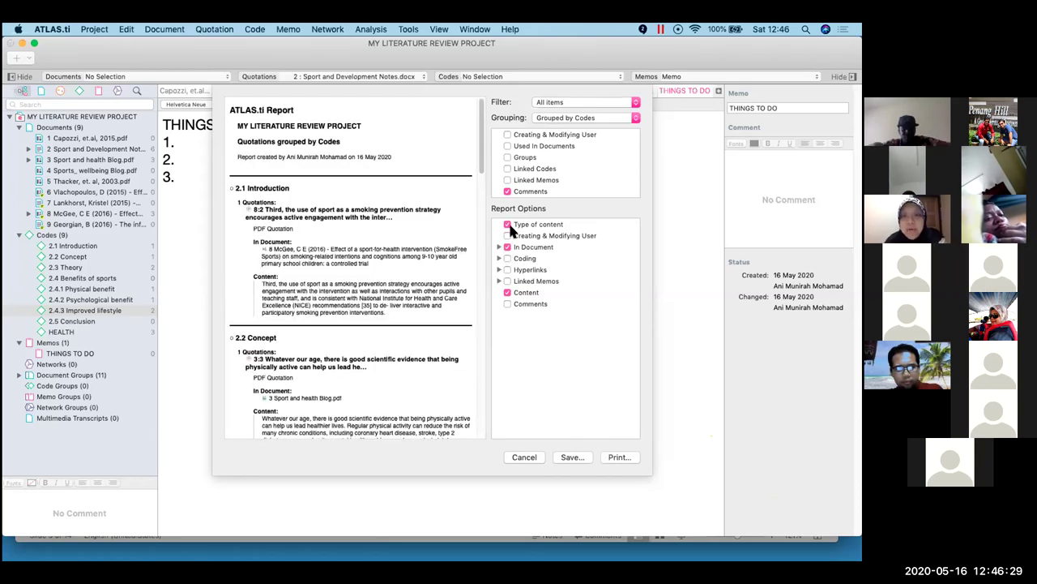
{"action": "left_click", "coordinate": [508, 224]}
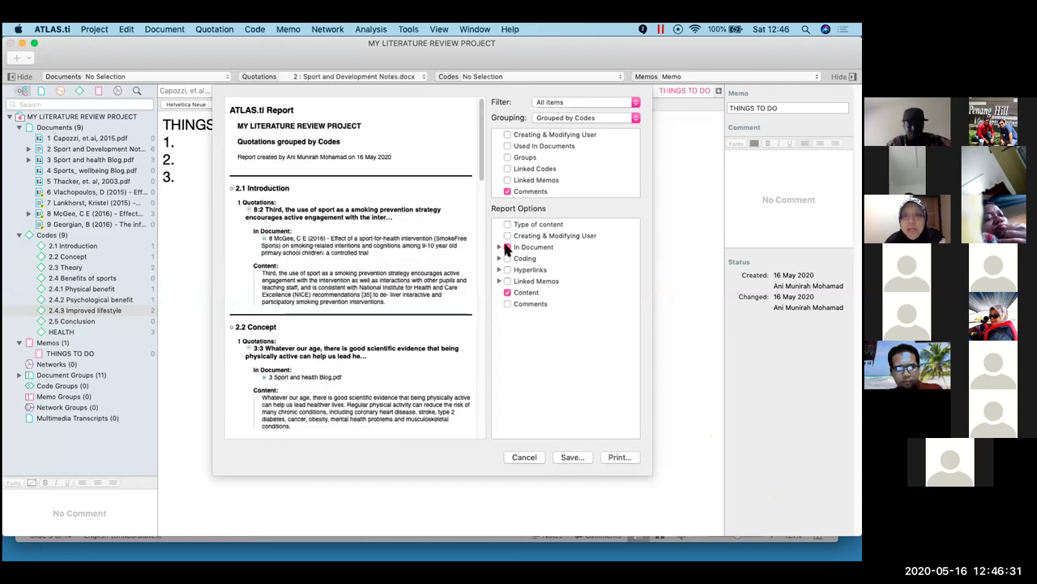
{"action": "left_click", "coordinate": [508, 293]}
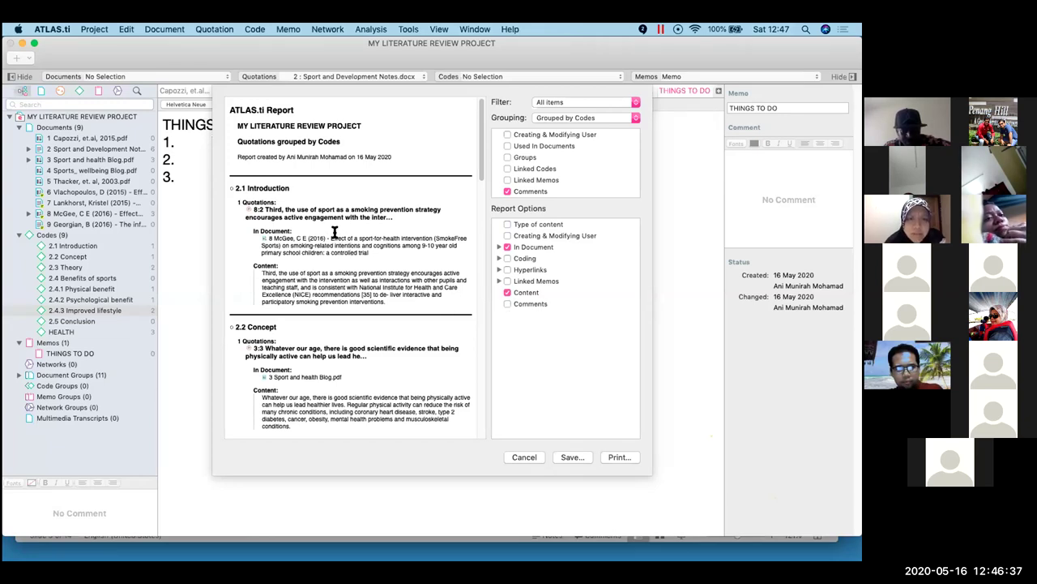
Review the quotations in the report preview and save the report to the Desktop as a Microsoft Word (DOC) file
{"action": "mouse_move", "coordinate": [330, 238]}
{"action": "left_mouse_down"}
{"action": "mouse_move", "coordinate": [312, 266]}
{"action": "mouse_move", "coordinate": [335, 287]}
{"action": "left_mouse_up"}
{"action": "mouse_move", "coordinate": [283, 376]}
{"action": "left_mouse_down"}
{"action": "mouse_move", "coordinate": [321, 389]}
{"action": "mouse_move", "coordinate": [282, 408]}
{"action": "left_mouse_up"}
{"action": "scroll", "coordinate": [324, 335], "scroll_direction": "down", "scroll_amount": 10}
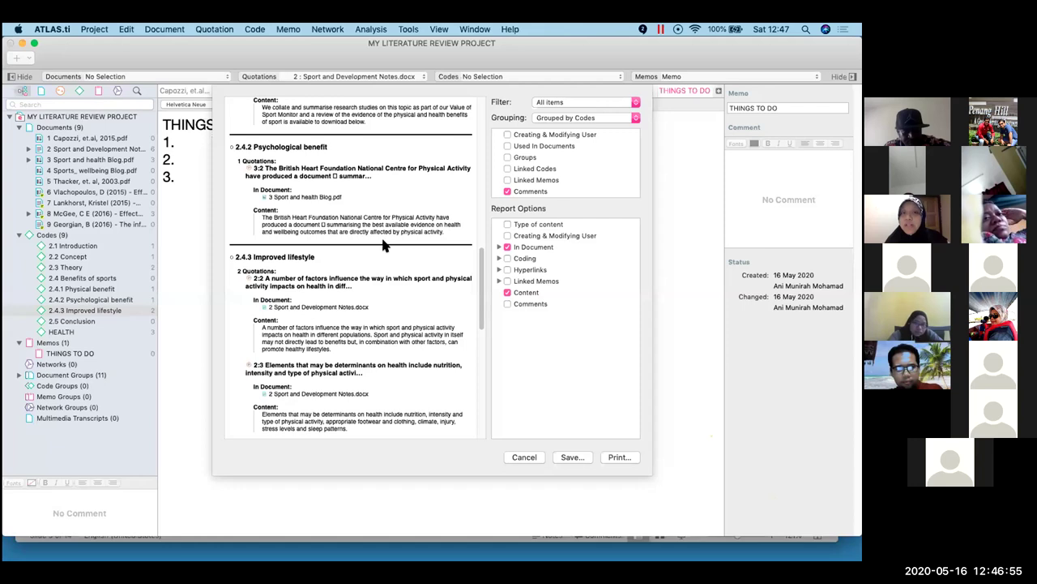
{"action": "left_click", "coordinate": [572, 457]}
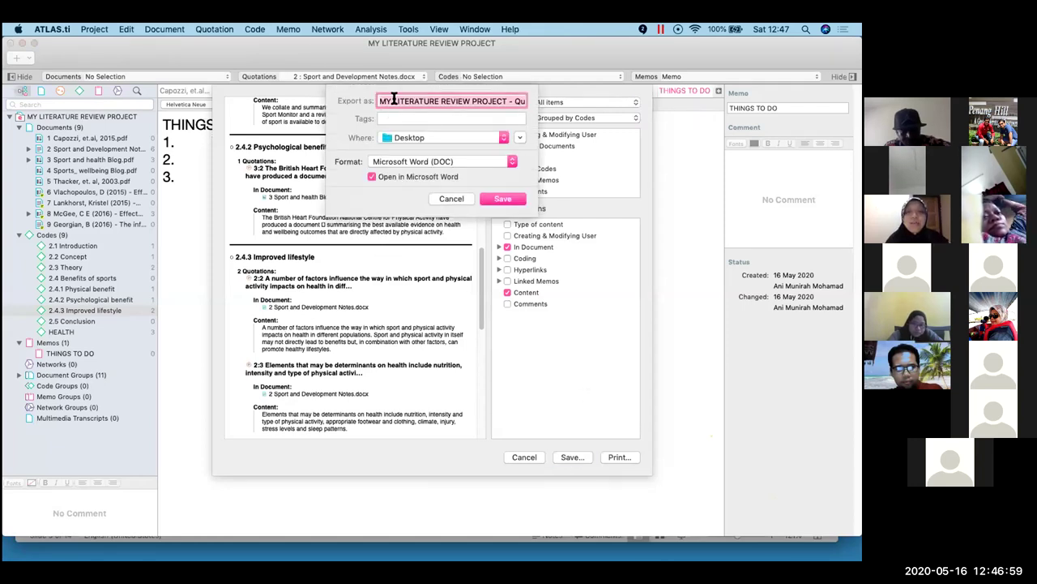
{"action": "left_click", "coordinate": [489, 200]}
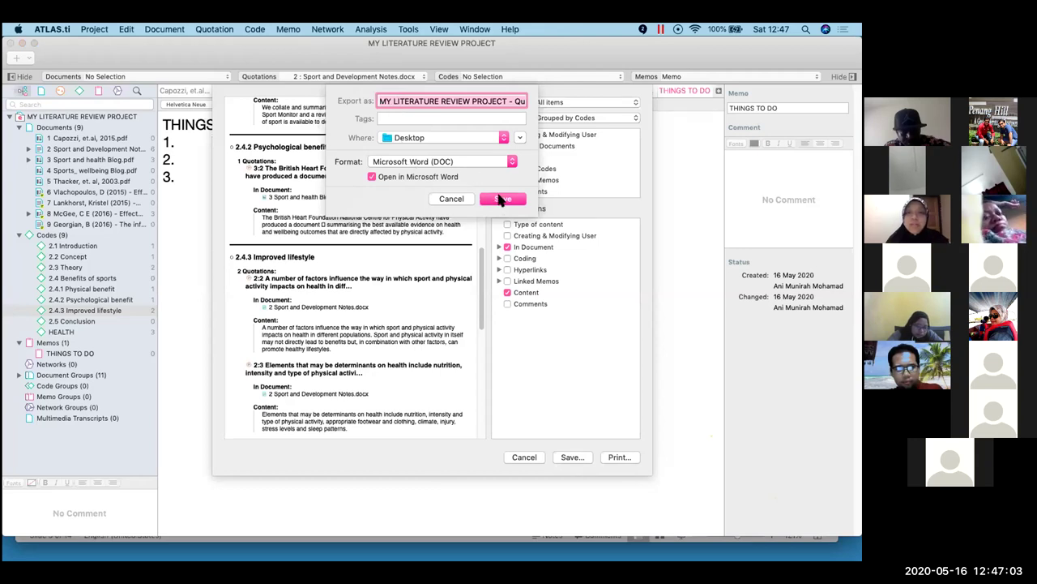
{"action": "left_click", "coordinate": [500, 200]}
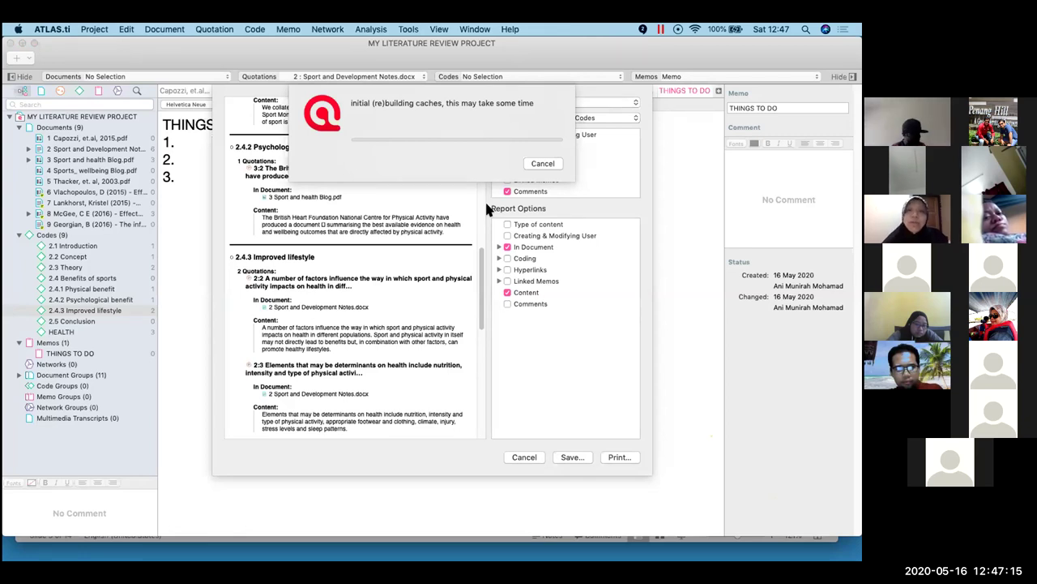
Point out the save option in the Windows code report and look through the exported Quotations by Code report in Word
{"action": "key", "text": "ctrl+Right"}
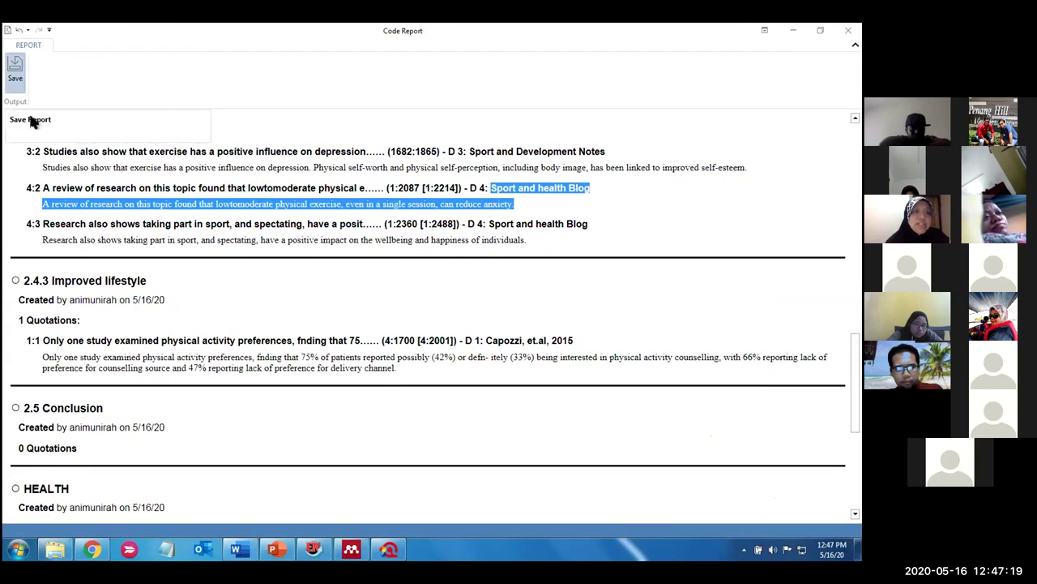
{"action": "left_click", "coordinate": [33, 121]}
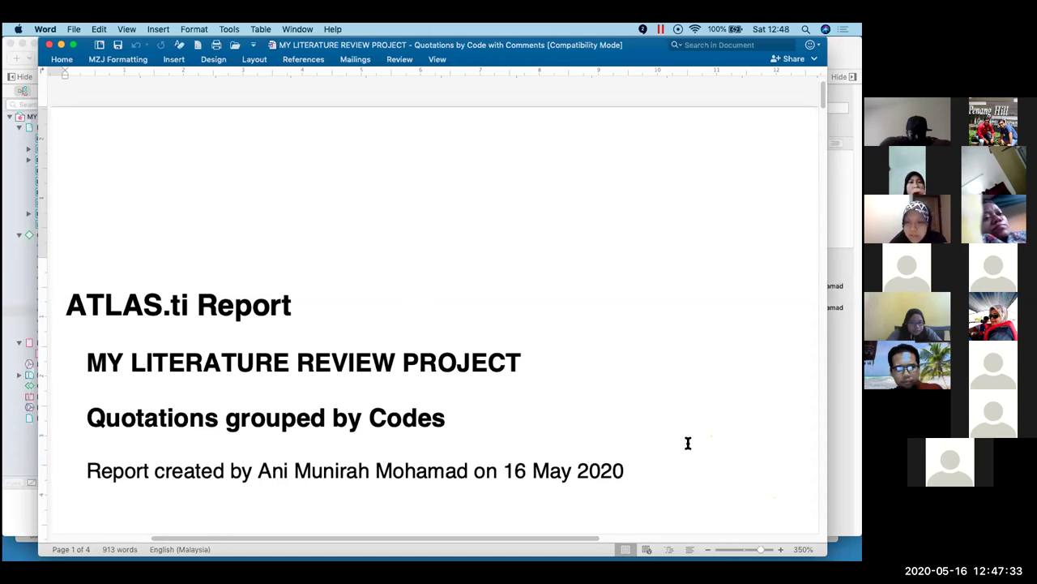
{"action": "scroll", "coordinate": [688, 427], "scroll_direction": "down", "scroll_amount": 5}
{"action": "scroll", "coordinate": [688, 428], "scroll_direction": "up", "scroll_amount": 1}
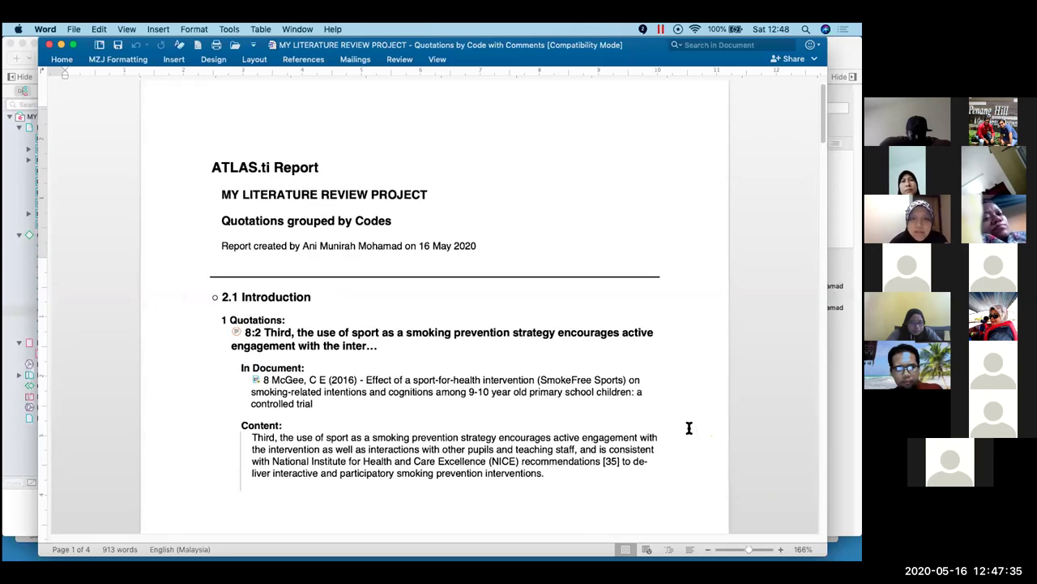
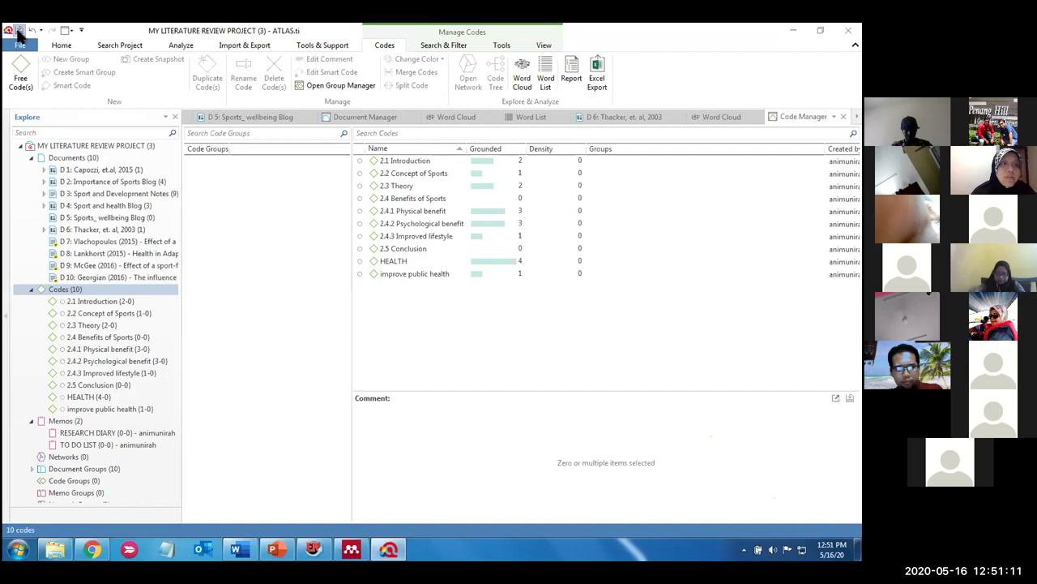
In ATLAS.ti on Windows, save the project and export it to the Desktop as an ATLAS.ti Project Bundle
{"action": "left_click", "coordinate": [19, 30]}
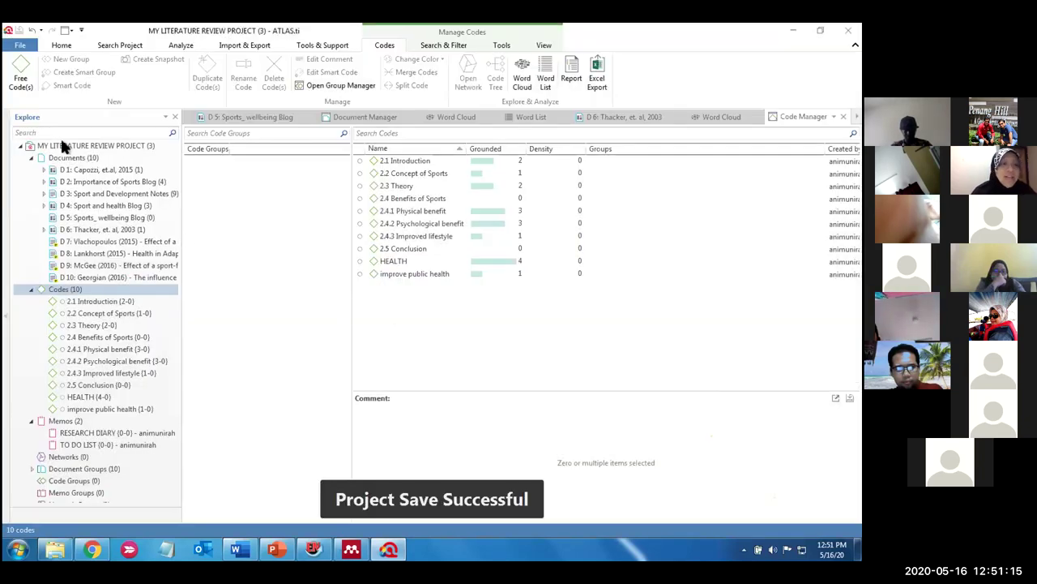
{"action": "left_click", "coordinate": [27, 46]}
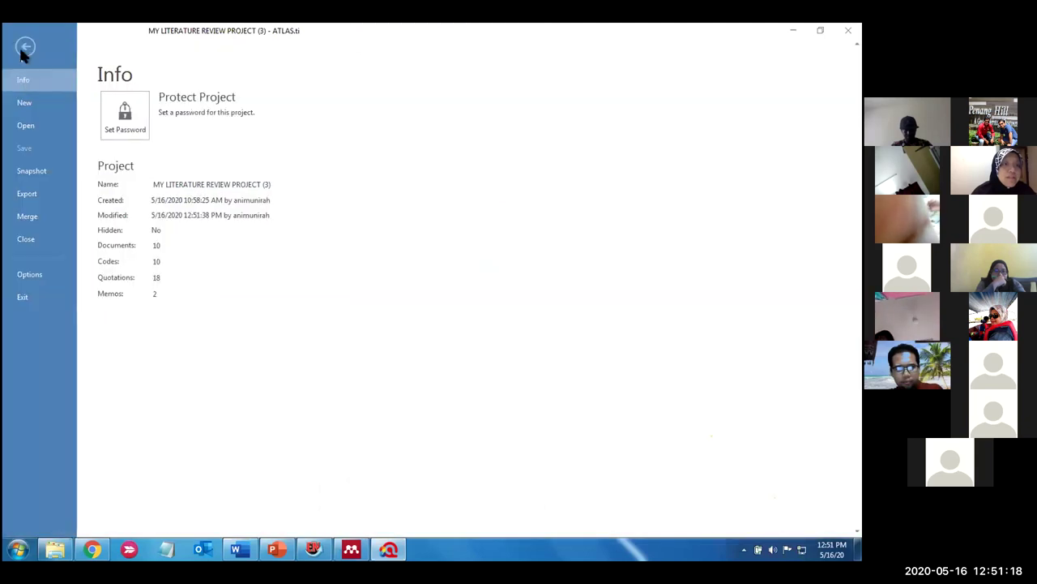
{"action": "left_click", "coordinate": [26, 192]}
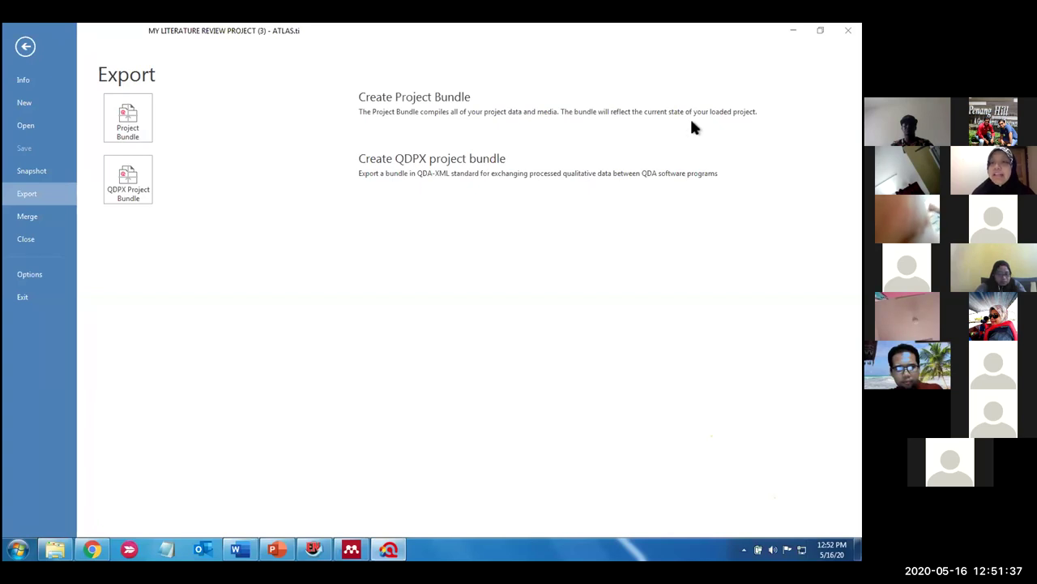
{"action": "left_click", "coordinate": [116, 120]}
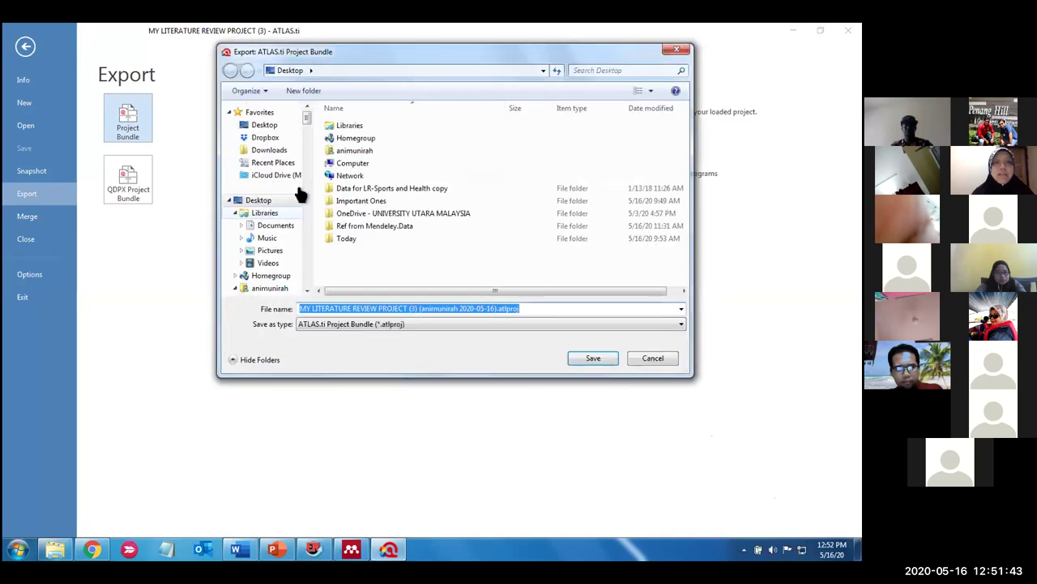
{"action": "left_click", "coordinate": [276, 126]}
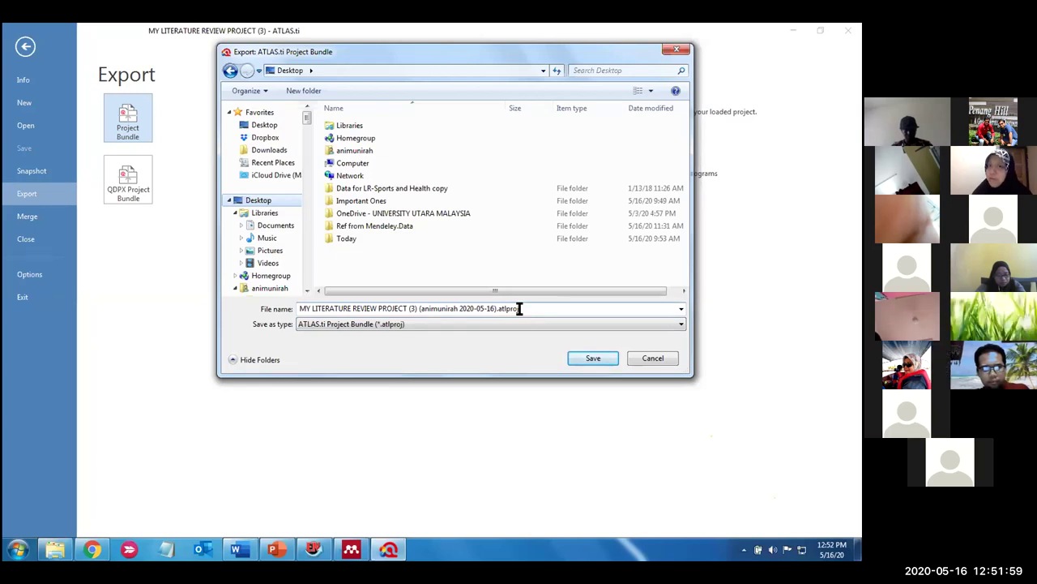
{"action": "left_click", "coordinate": [592, 359]}
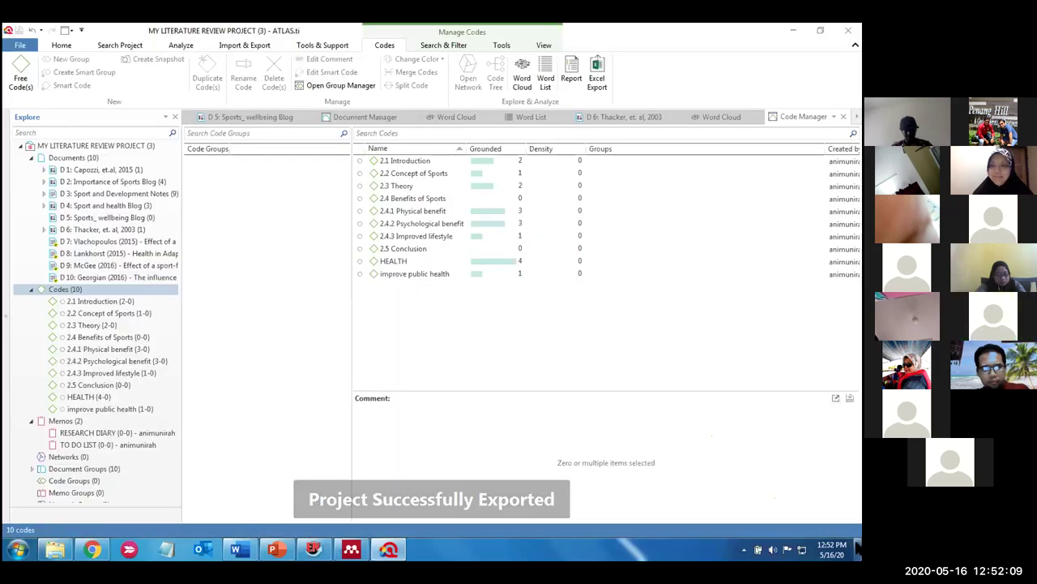
Switch back to the Mac, close the exported Word report and return to the project in ATLAS.ti
{"action": "left_click", "coordinate": [857, 549]}
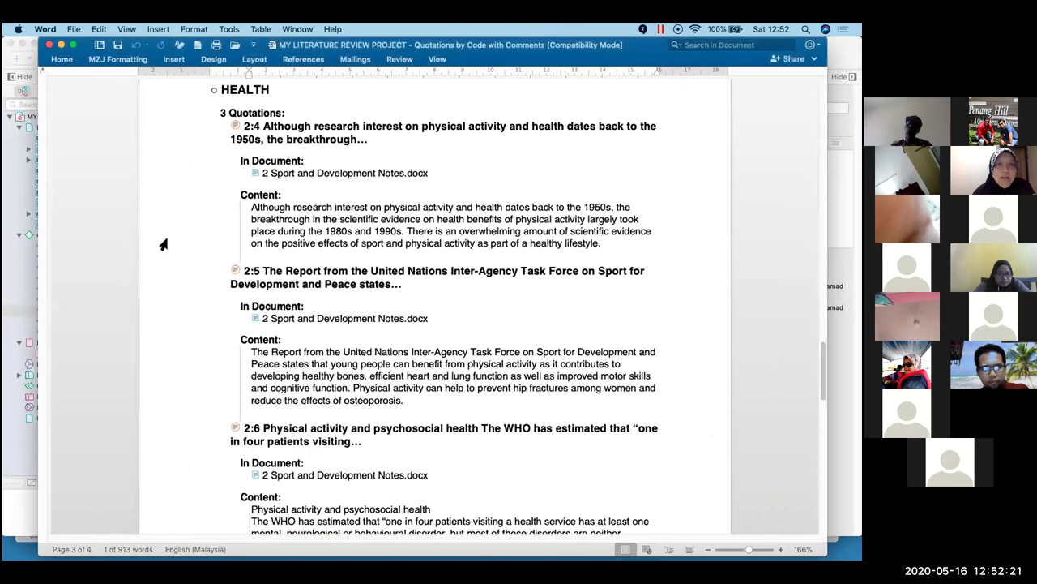
{"action": "left_click", "coordinate": [60, 44]}
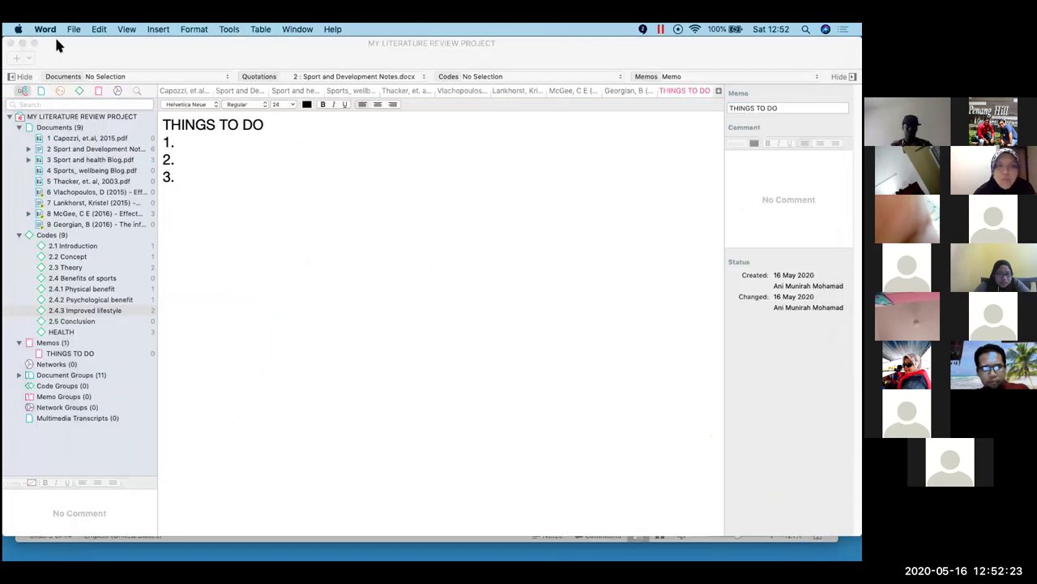
{"action": "left_click", "coordinate": [84, 47]}
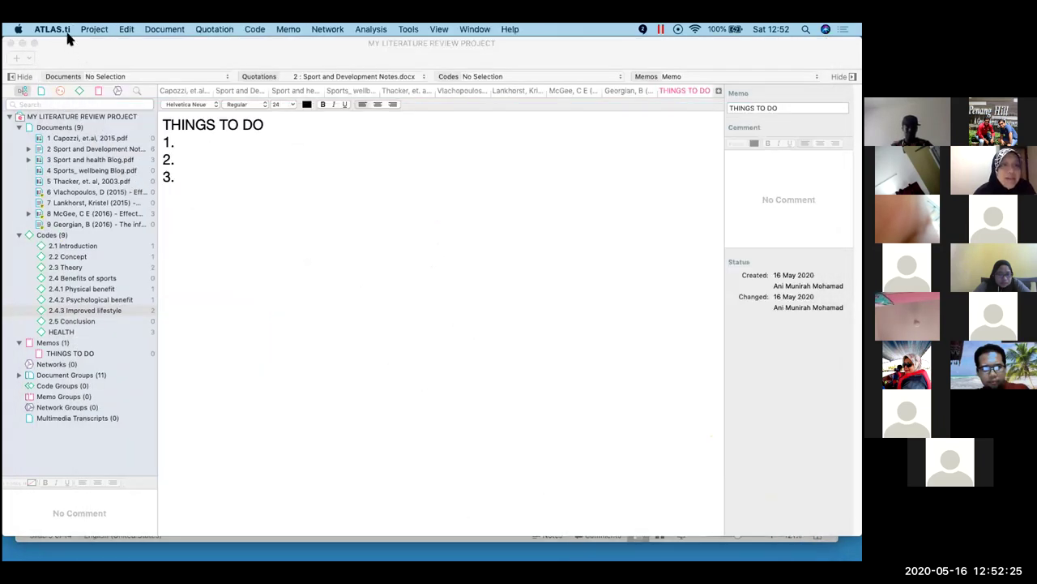
Export the project from ATLAS.ti on the Mac to the Desktop under the name MY LITERATURE REVIEW PROJECT
{"action": "left_click", "coordinate": [94, 30]}
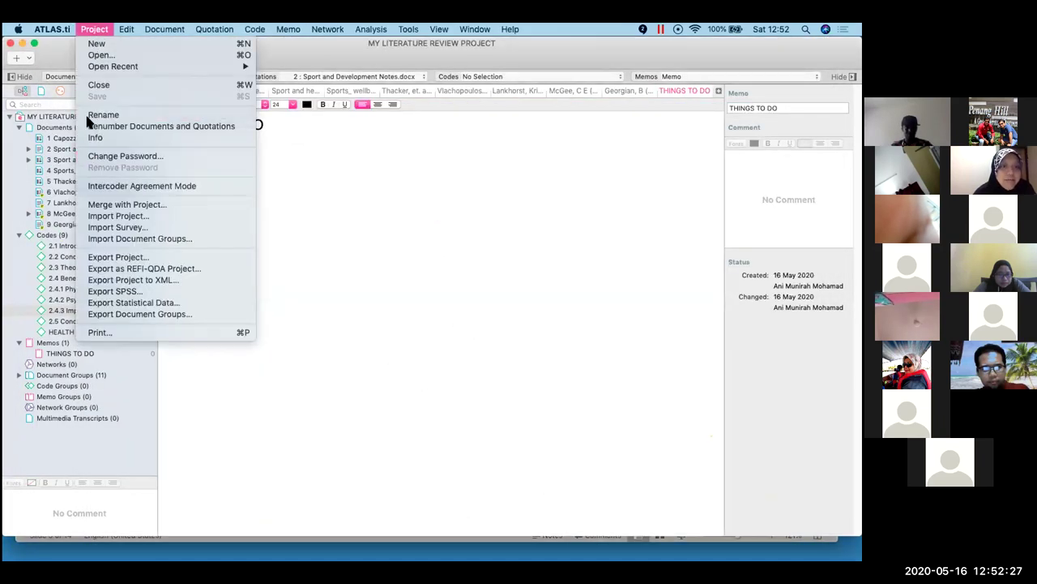
{"action": "mouse_move", "coordinate": [63, 32]}
{"action": "mouse_move", "coordinate": [94, 30]}
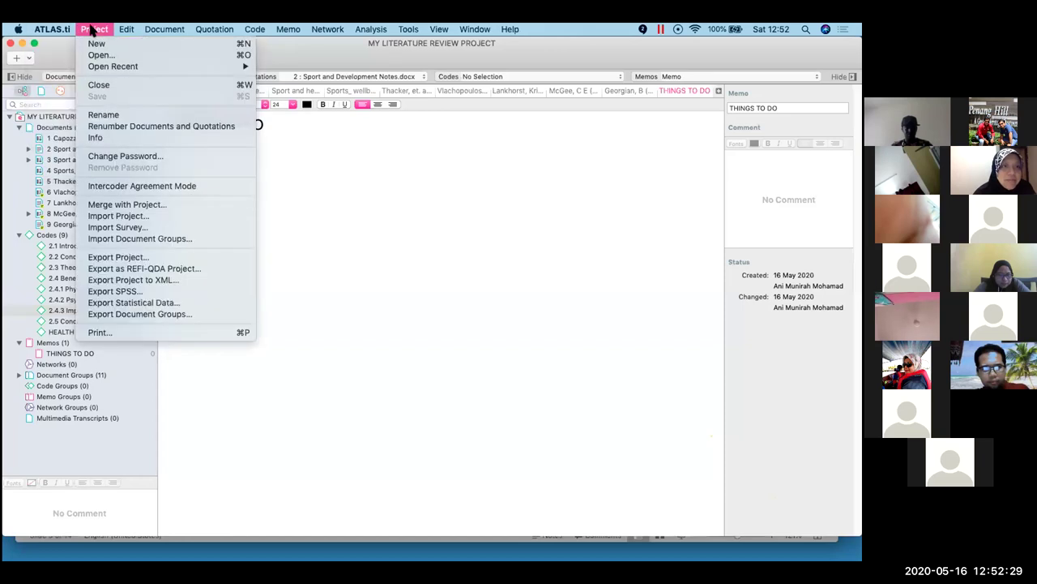
{"action": "left_click", "coordinate": [386, 243]}
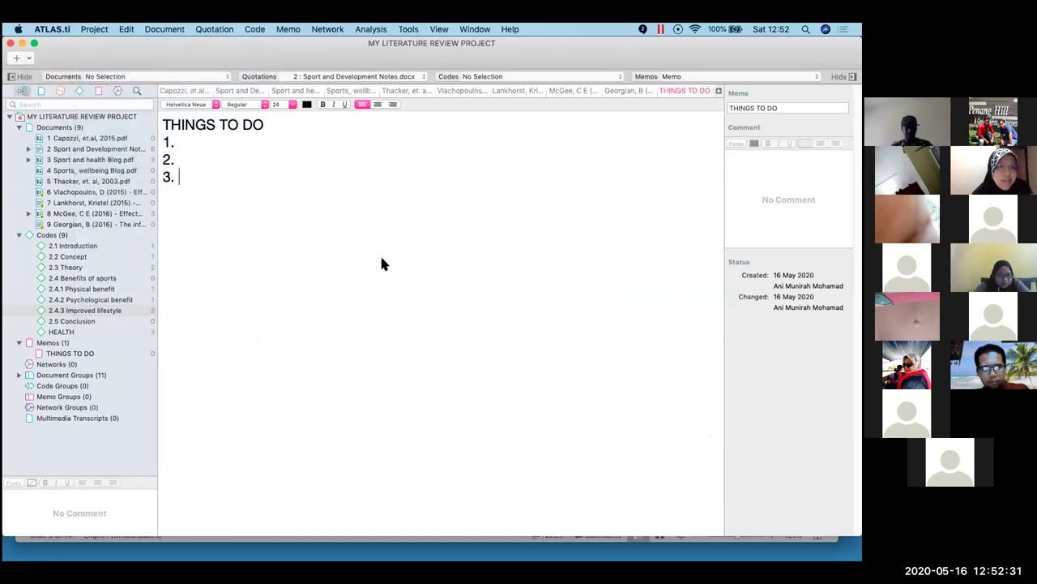
{"action": "left_click", "coordinate": [89, 30]}
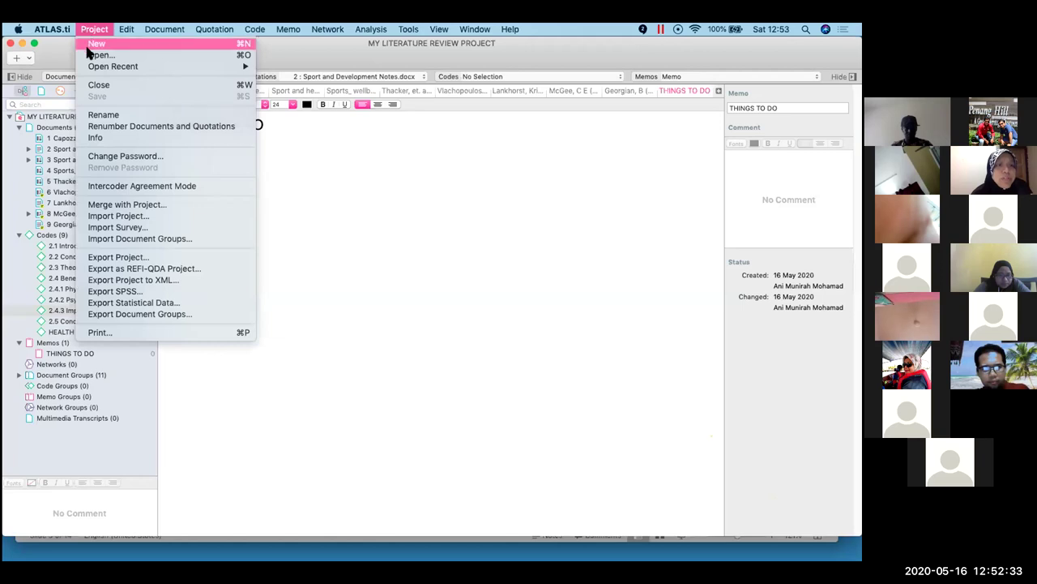
{"action": "left_click", "coordinate": [125, 257]}
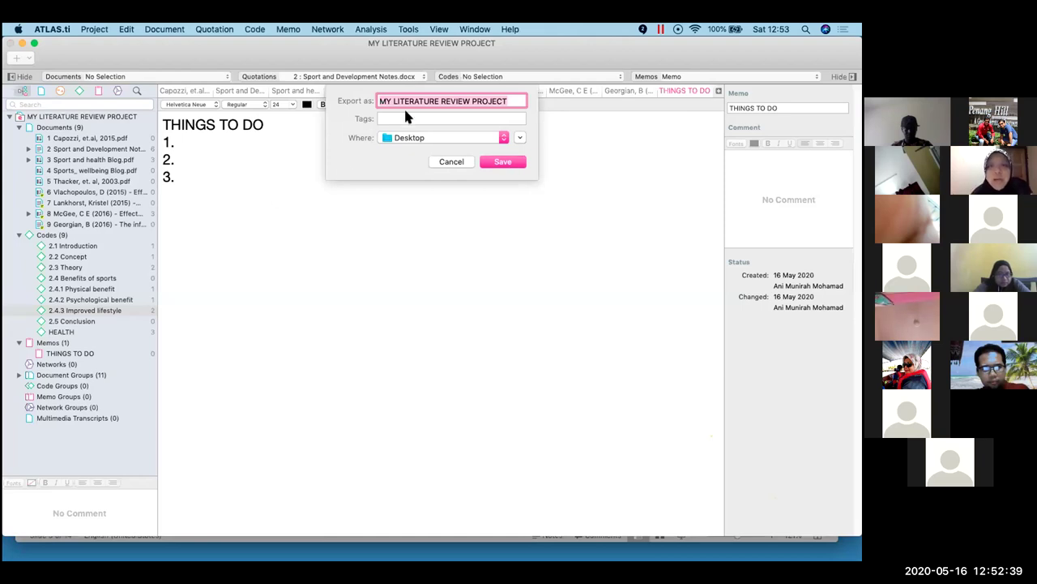
{"action": "left_click", "coordinate": [503, 161]}
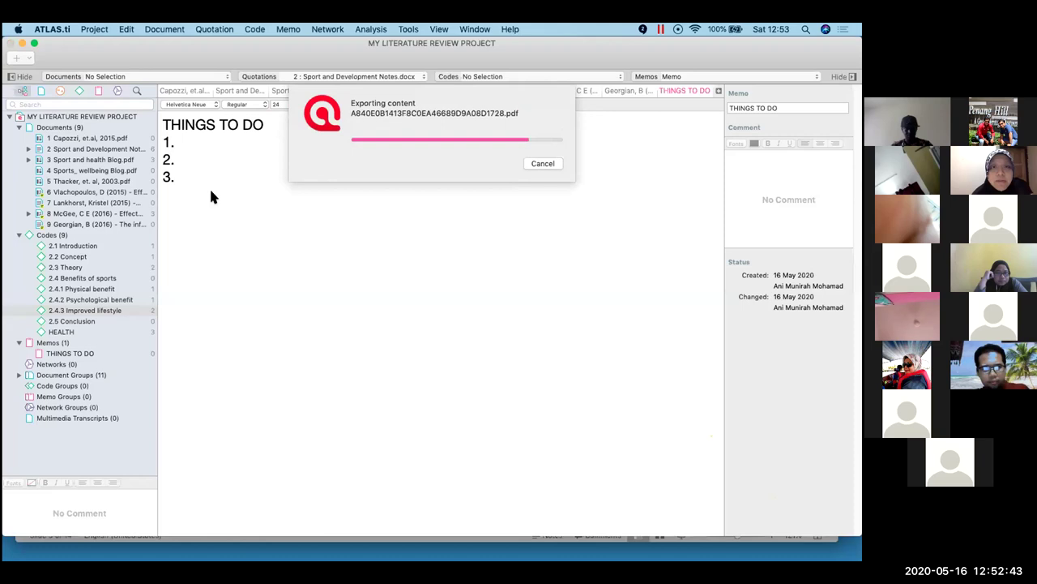
Reveal the Mac desktop and point out the exported project bundle and the other MY LITERATURE REVIEW .atlproj file
{"action": "left_click", "coordinate": [21, 42]}
{"action": "left_click", "coordinate": [39, 49]}
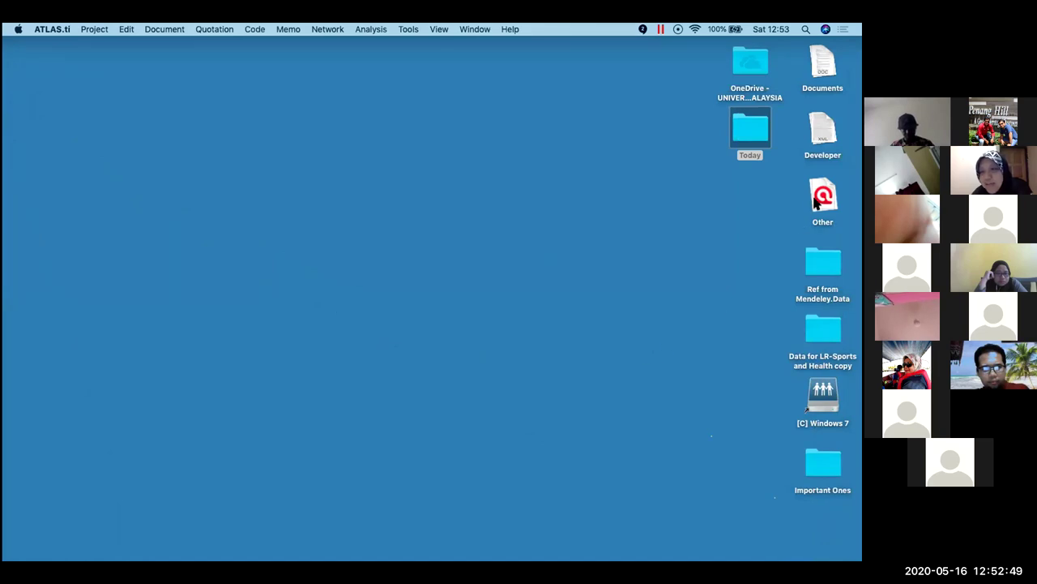
{"action": "left_click", "coordinate": [824, 258]}
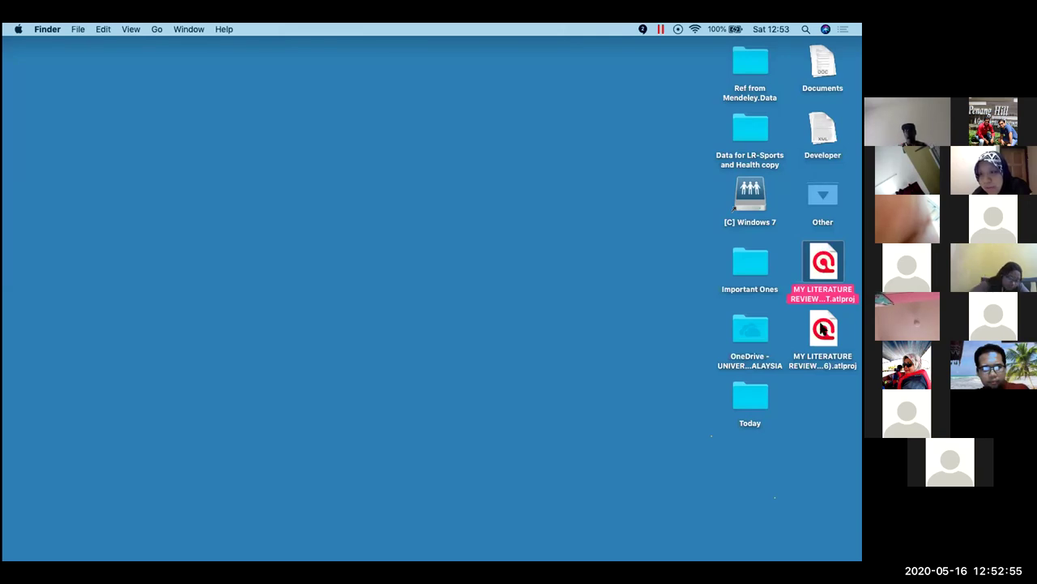
{"action": "key", "text": "Down"}
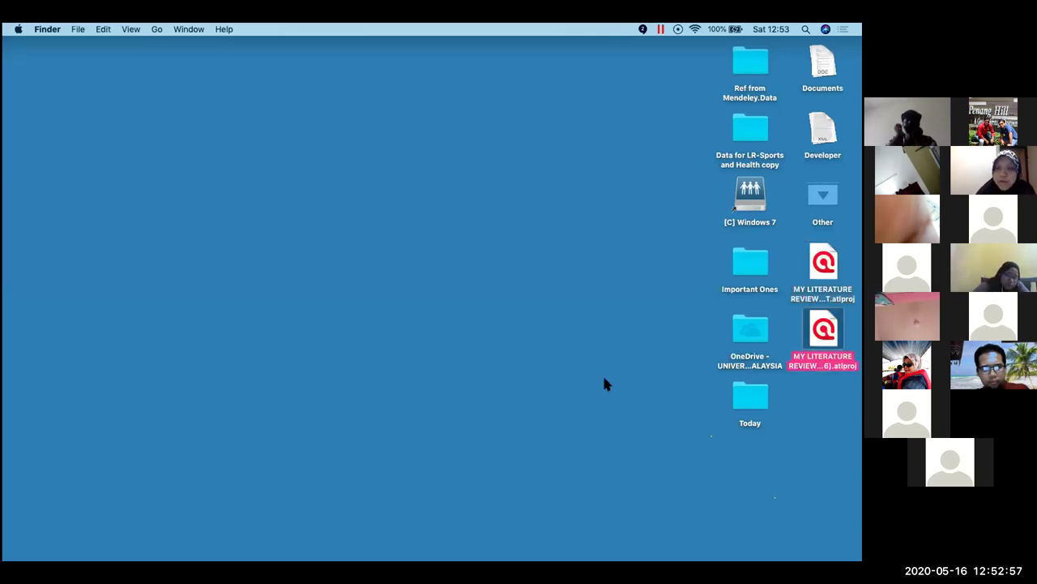
Switch to the Windows desktop and move the two MY LITERATURE REVIEW project bundle files side by side into an empty area
{"action": "key", "text": "ctrl+Right"}
{"action": "left_click", "coordinate": [70, 236]}
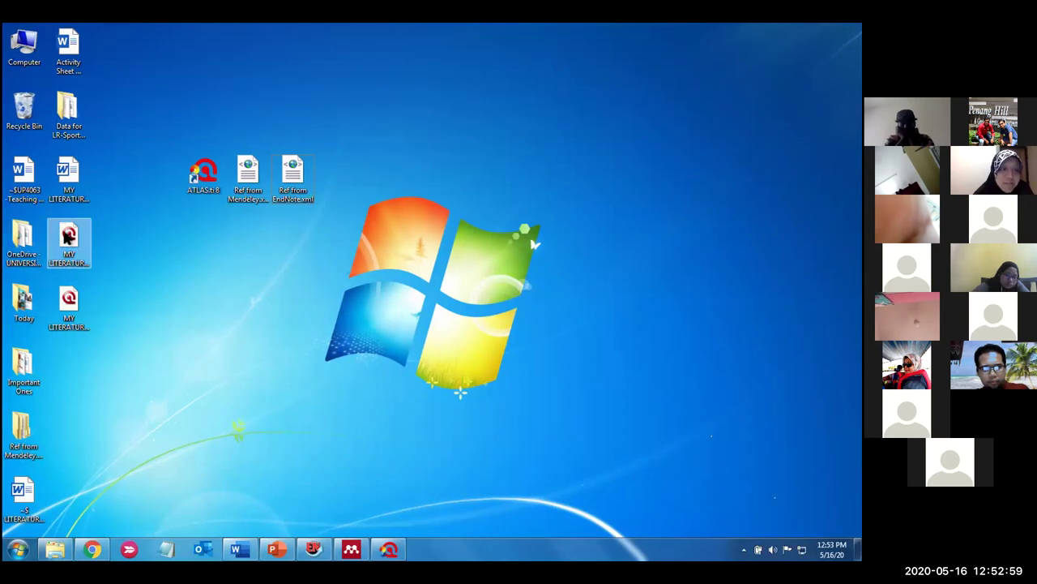
{"action": "left_click_drag", "start_coordinate": [249, 213], "coordinate": [403, 127]}
{"action": "left_click", "coordinate": [71, 312]}
{"action": "left_click_drag", "start_coordinate": [72, 312], "coordinate": [448, 134]}
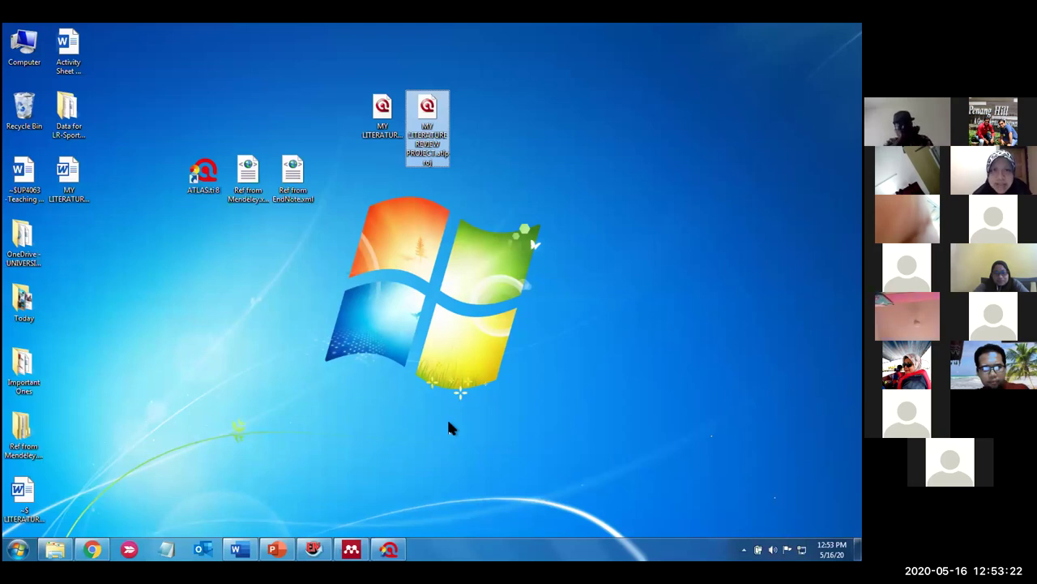
Point out each of the two project bundle files on the Windows desktop and select both together
{"action": "left_click", "coordinate": [366, 175]}
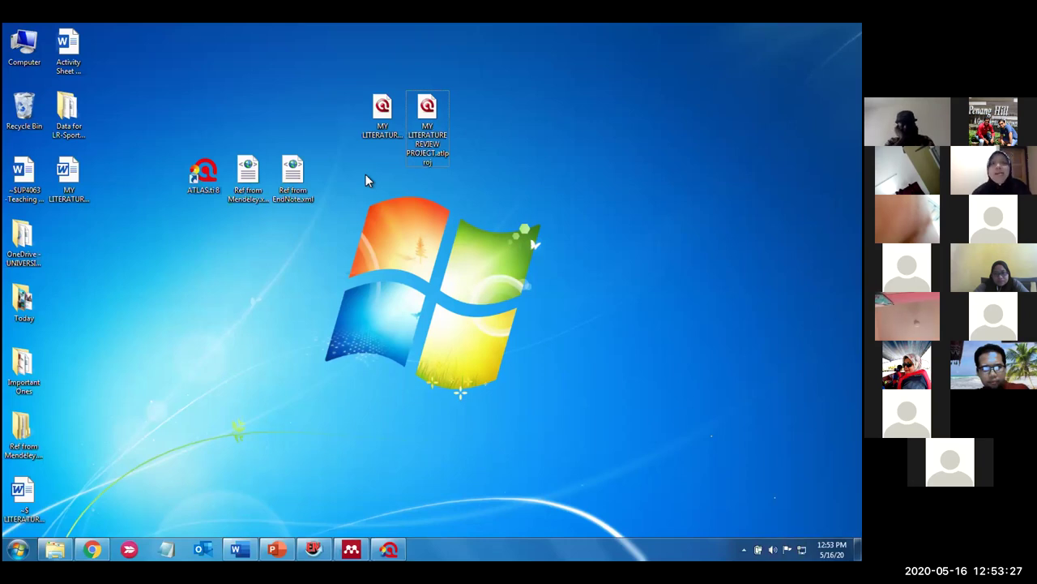
{"action": "left_click", "coordinate": [377, 112]}
{"action": "left_click", "coordinate": [442, 116]}
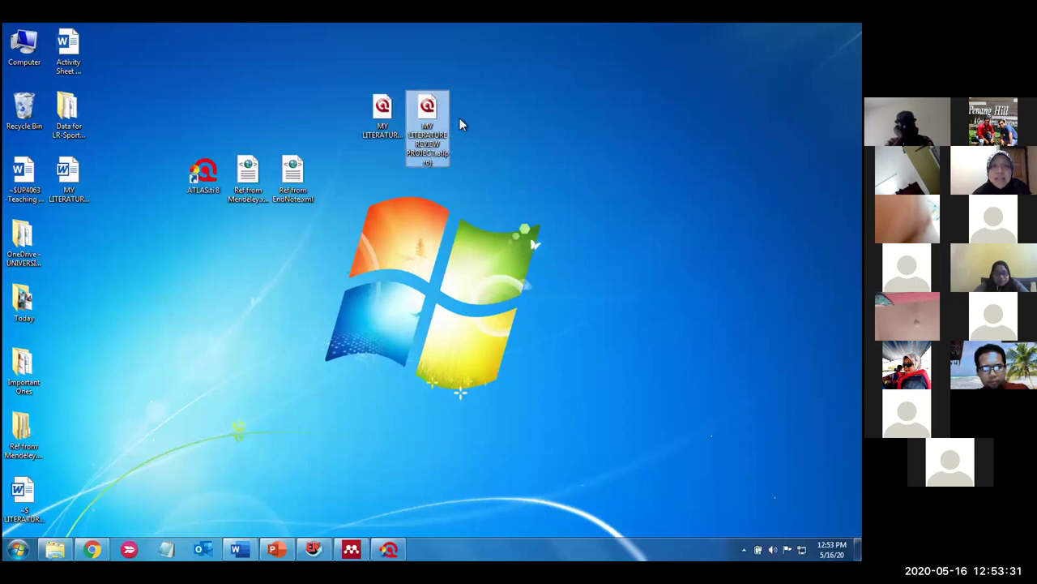
{"action": "left_click_drag", "start_coordinate": [511, 164], "coordinate": [348, 73]}
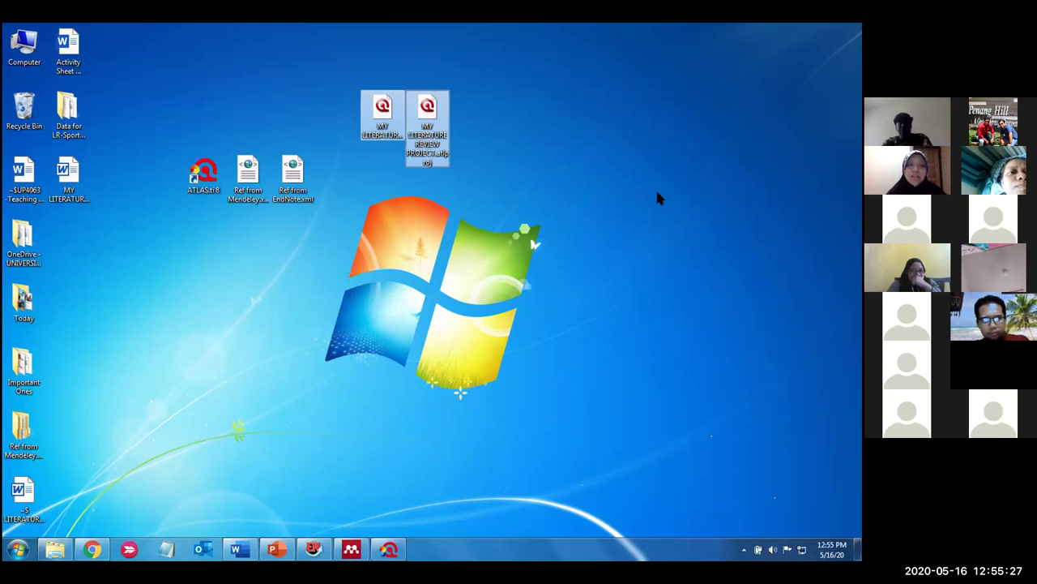
Return to the project in ATLAS.ti on Windows and open the Code Co-Occurrence Table
{"action": "mouse_move", "coordinate": [387, 551]}
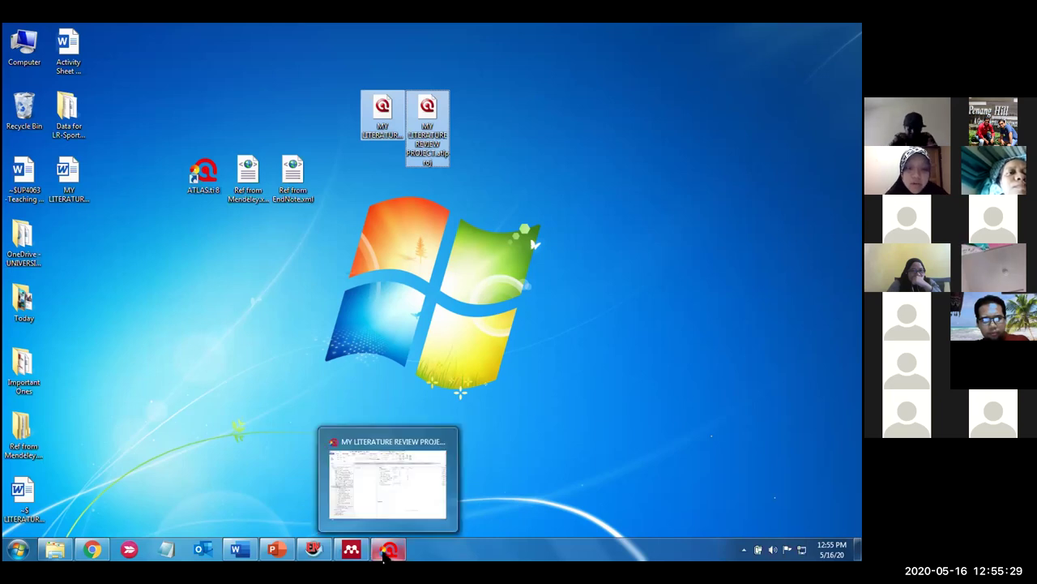
{"action": "left_click", "coordinate": [382, 496]}
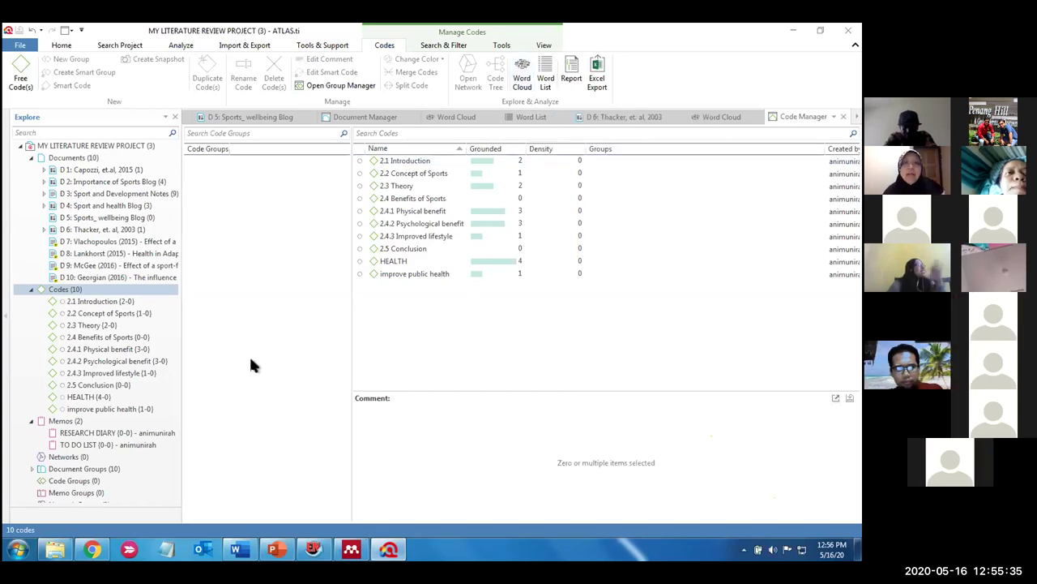
{"action": "left_click", "coordinate": [180, 45]}
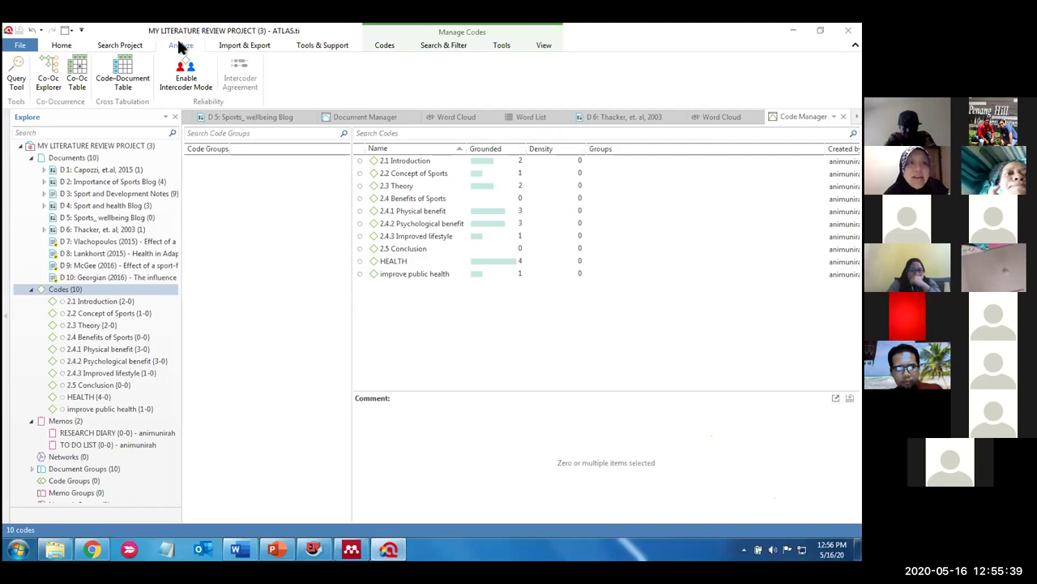
{"action": "left_click", "coordinate": [79, 81]}
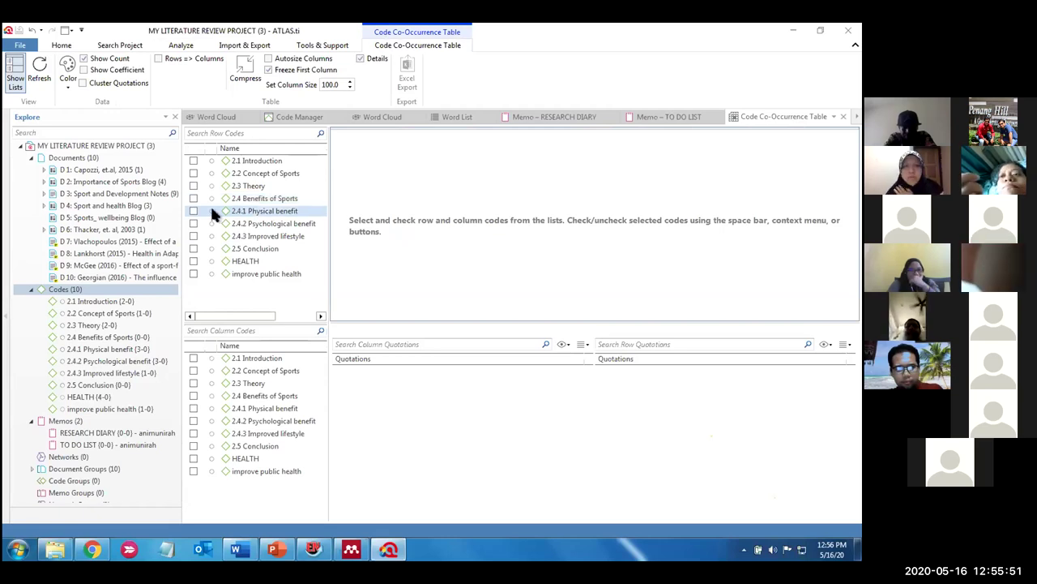
Include the codes 2.1 Introduction, 2.4.1 Physical benefit, 2.4.2 Psychological benefit and 2.4.3 Improved lifestyle as table rows
{"action": "left_click", "coordinate": [192, 163]}
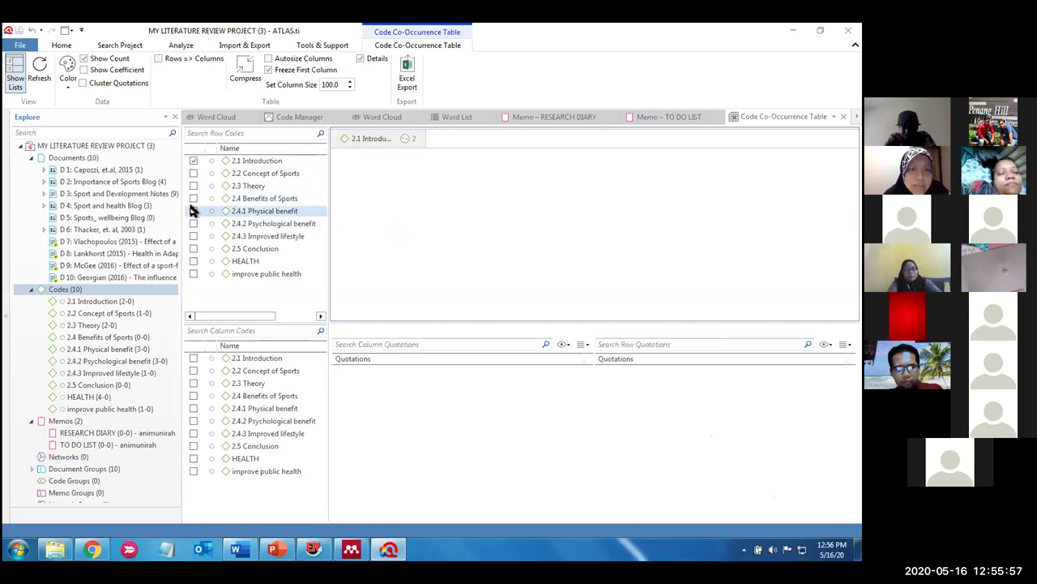
{"action": "left_click", "coordinate": [193, 199]}
{"action": "left_click", "coordinate": [192, 211]}
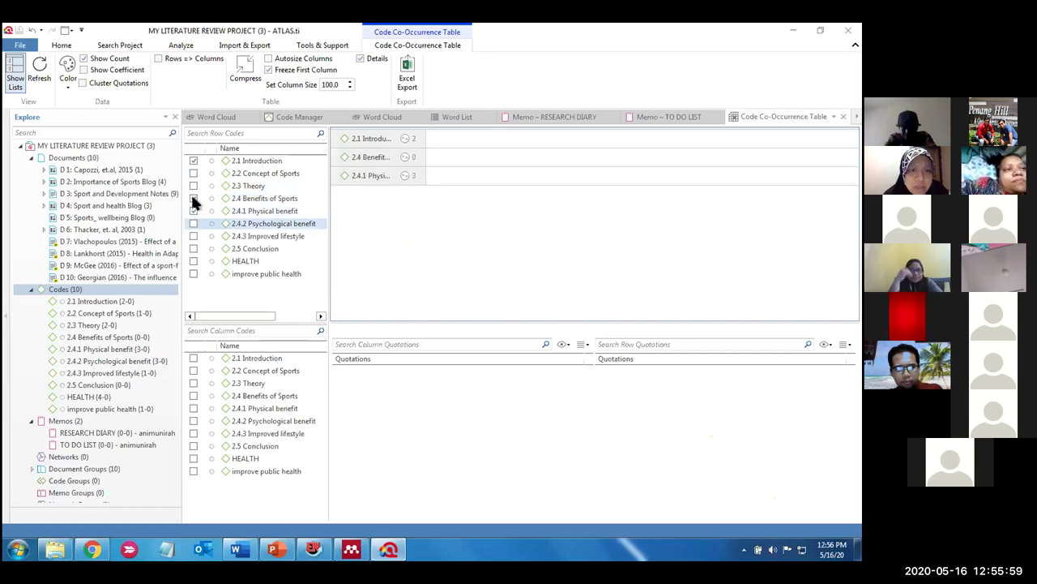
{"action": "left_click", "coordinate": [192, 223]}
{"action": "left_click", "coordinate": [192, 198]}
{"action": "left_click", "coordinate": [193, 236]}
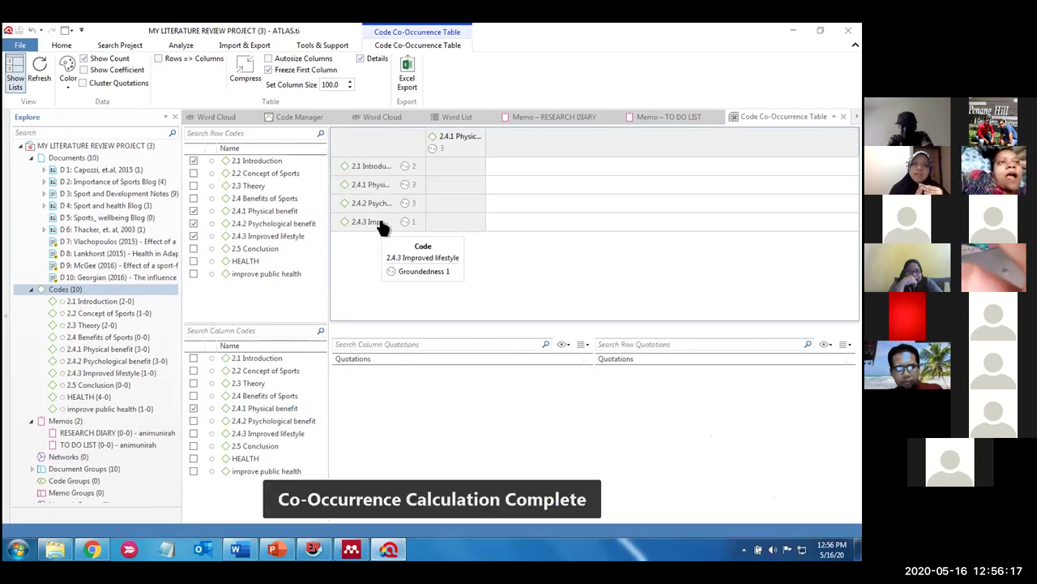
Add 2.4.2 Psychological benefit, 2.4.3 Improved lifestyle and HEALTH as table columns, and HEALTH as a row as well
{"action": "left_click", "coordinate": [193, 421]}
{"action": "left_click", "coordinate": [192, 434]}
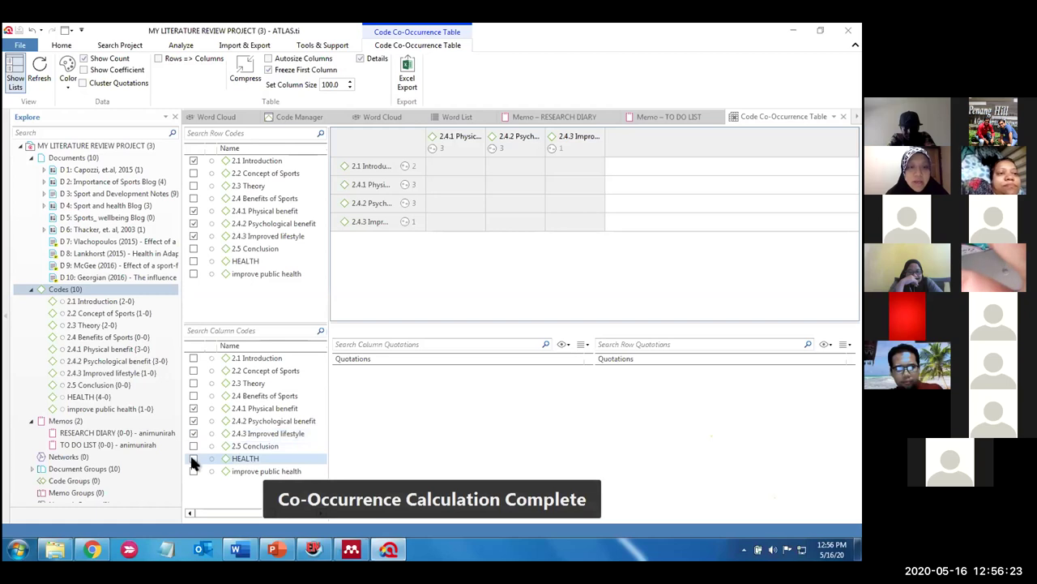
{"action": "left_click", "coordinate": [193, 458]}
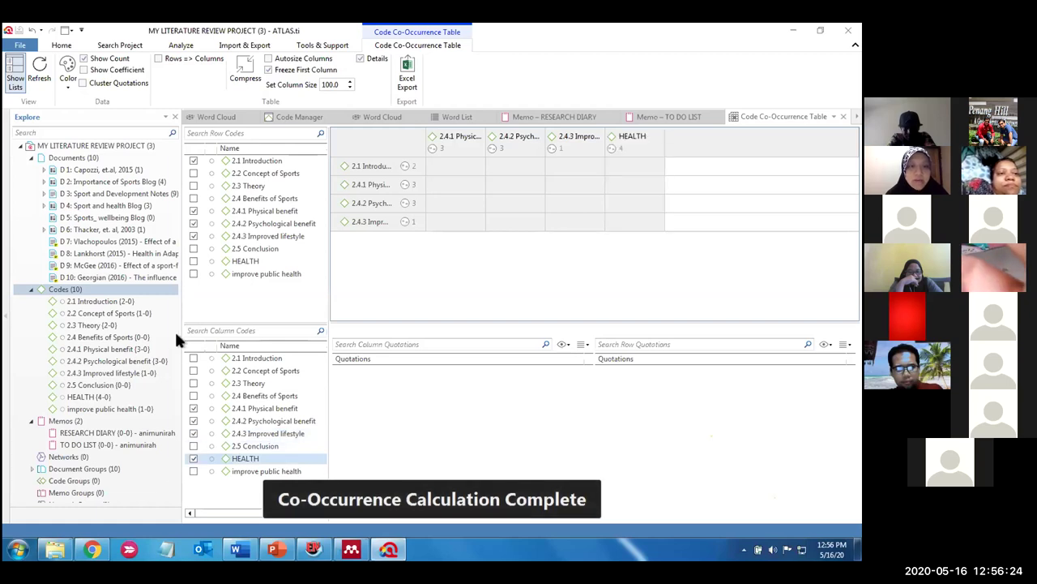
{"action": "left_click", "coordinate": [193, 261]}
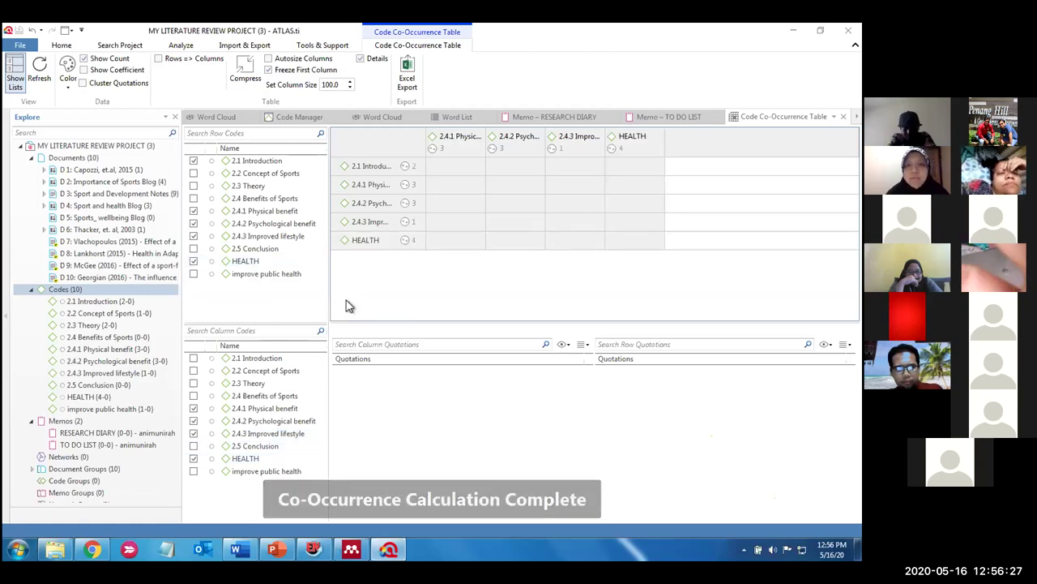
Add the remaining column codes: 2.1 Introduction, 2.2 Concept of Sports, 2.3 Theory, 2.4 Benefits of Sports, 2.5 Conclusion and improve public health
{"action": "left_click", "coordinate": [192, 358]}
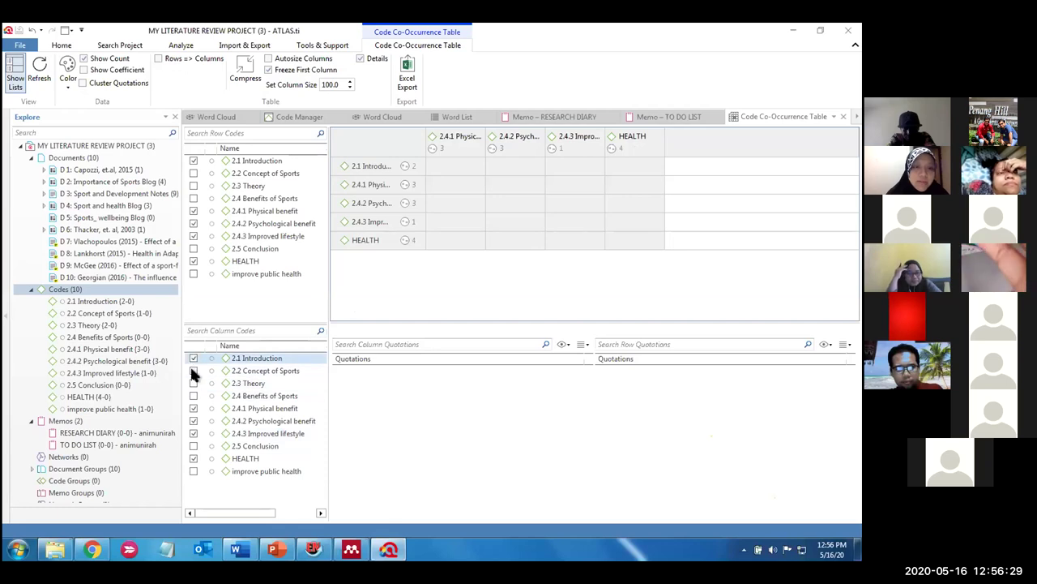
{"action": "left_click", "coordinate": [189, 374]}
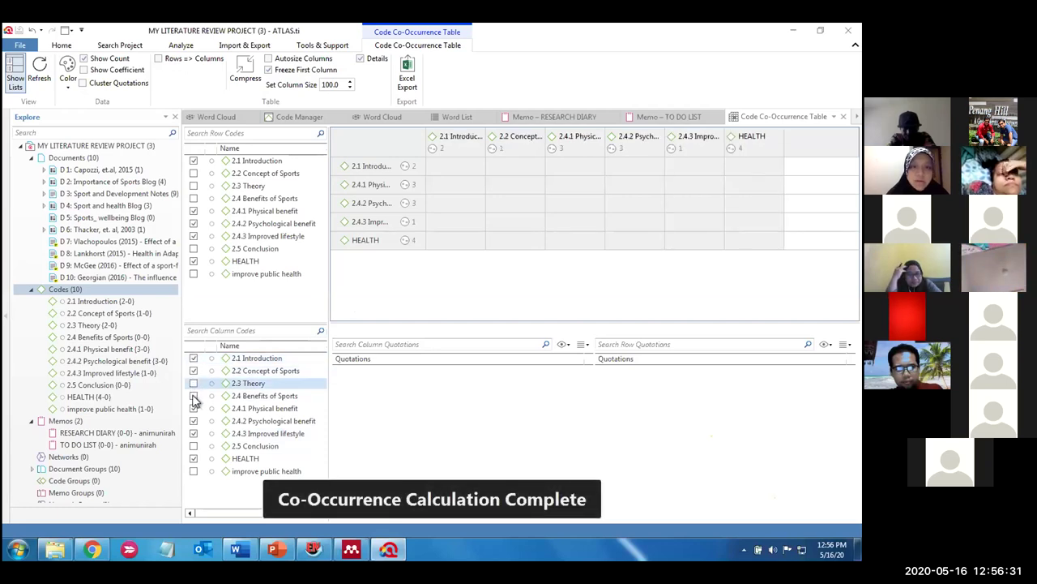
{"action": "left_click", "coordinate": [193, 396]}
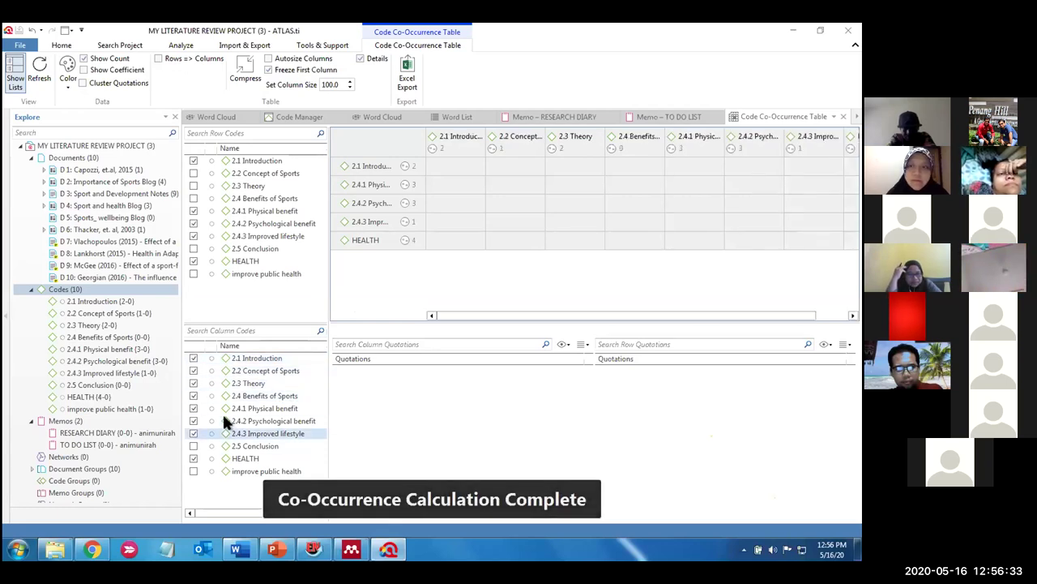
{"action": "left_click", "coordinate": [193, 445]}
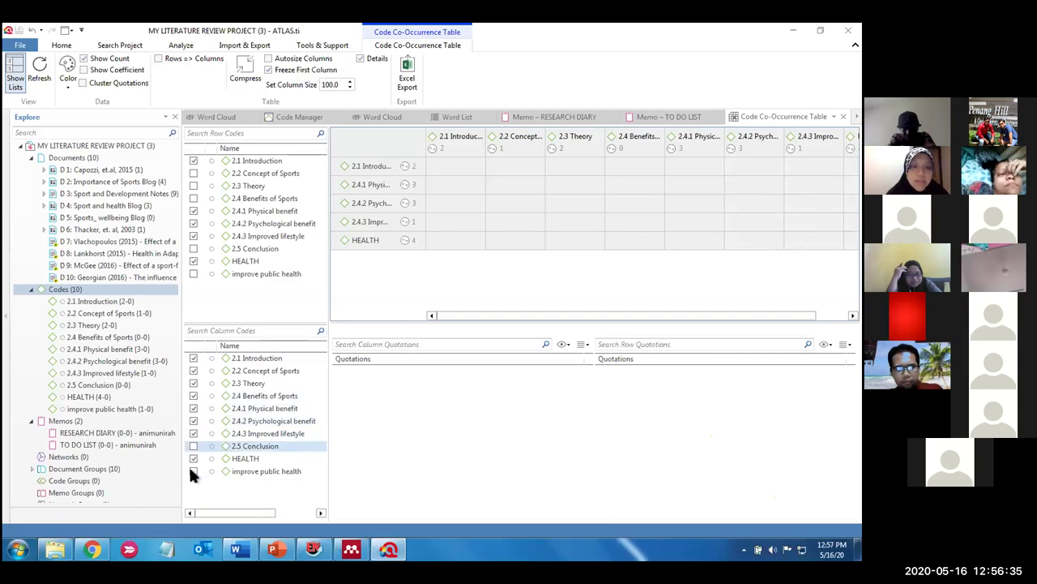
{"action": "left_click", "coordinate": [193, 471]}
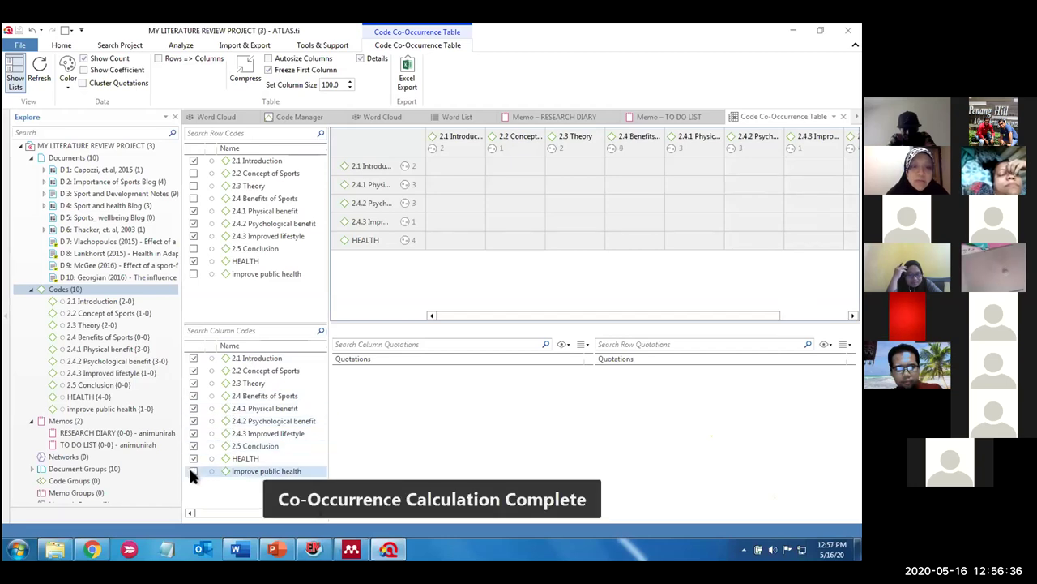
Add the remaining row codes: improve public health, 2.4 Benefits of Sports, 2.3 Theory, 2.2 Concept of Sports and 2.5 Conclusion
{"action": "left_click", "coordinate": [192, 273]}
{"action": "left_click", "coordinate": [191, 197]}
{"action": "left_click", "coordinate": [191, 182]}
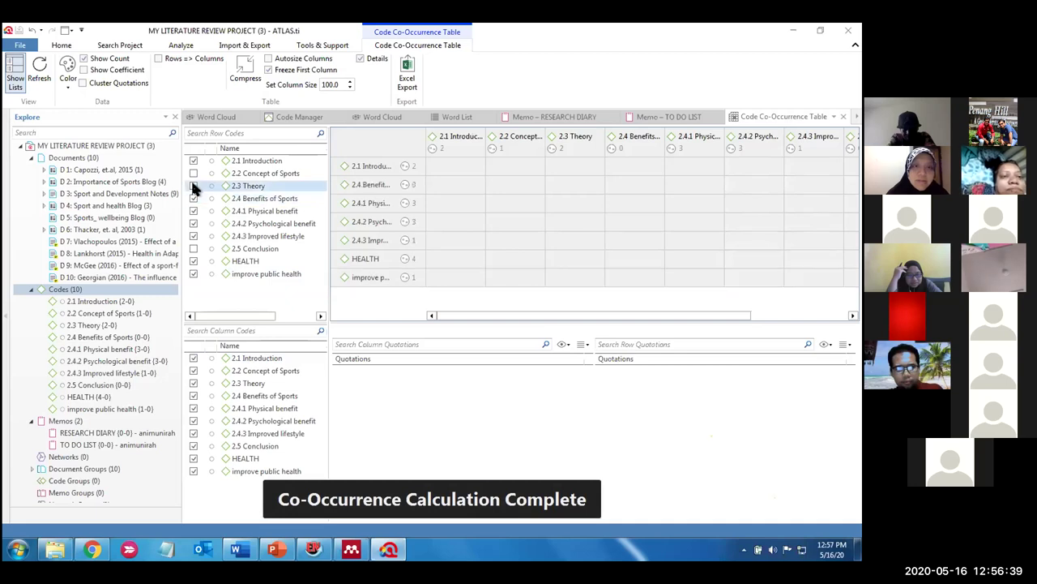
{"action": "left_click", "coordinate": [191, 172]}
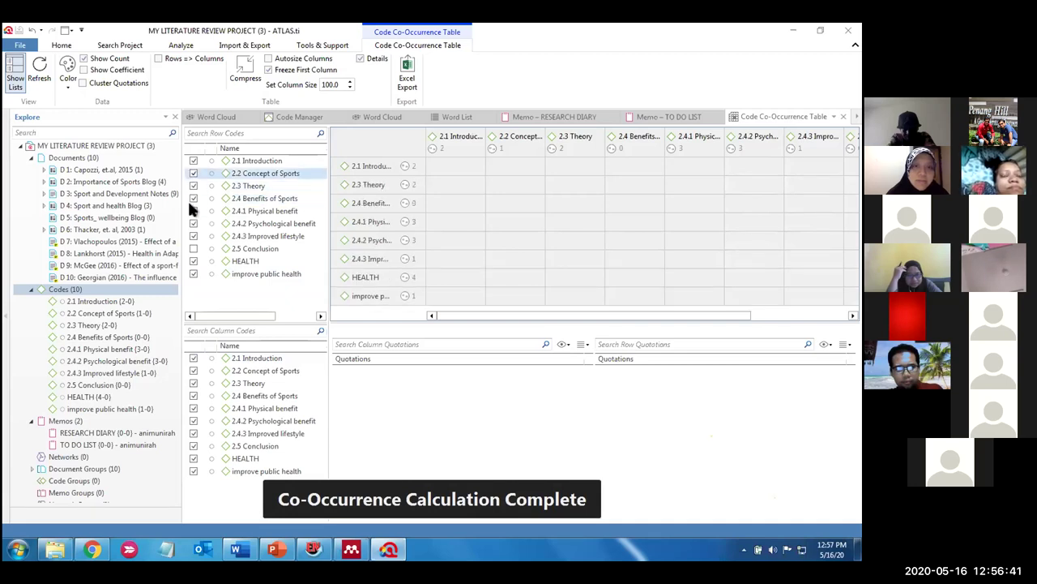
{"action": "left_click", "coordinate": [193, 248]}
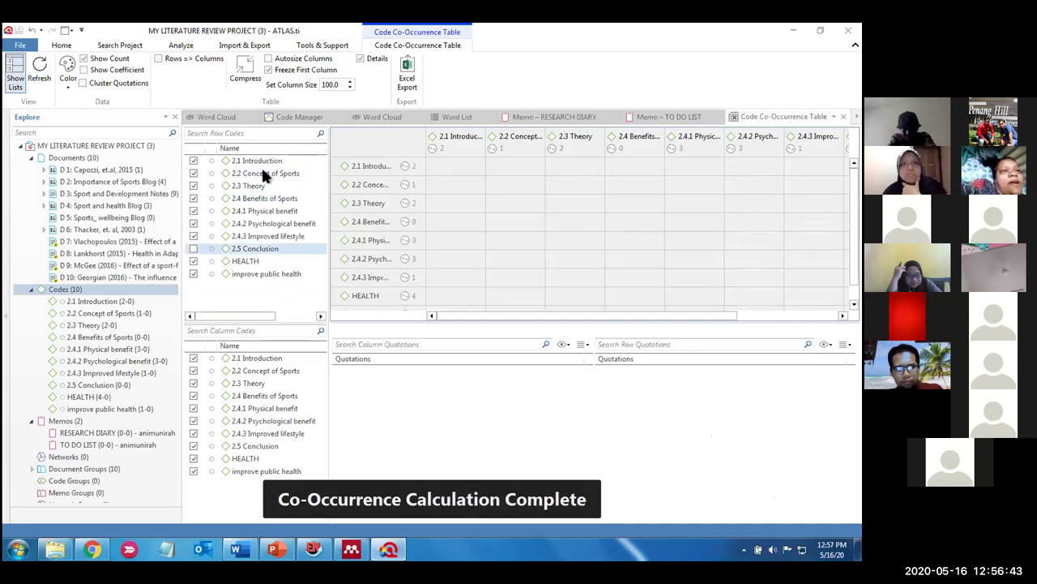
Close the project explorer to widen the co-occurrence table and look through its cells to the last row and column
{"action": "left_click", "coordinate": [175, 116]}
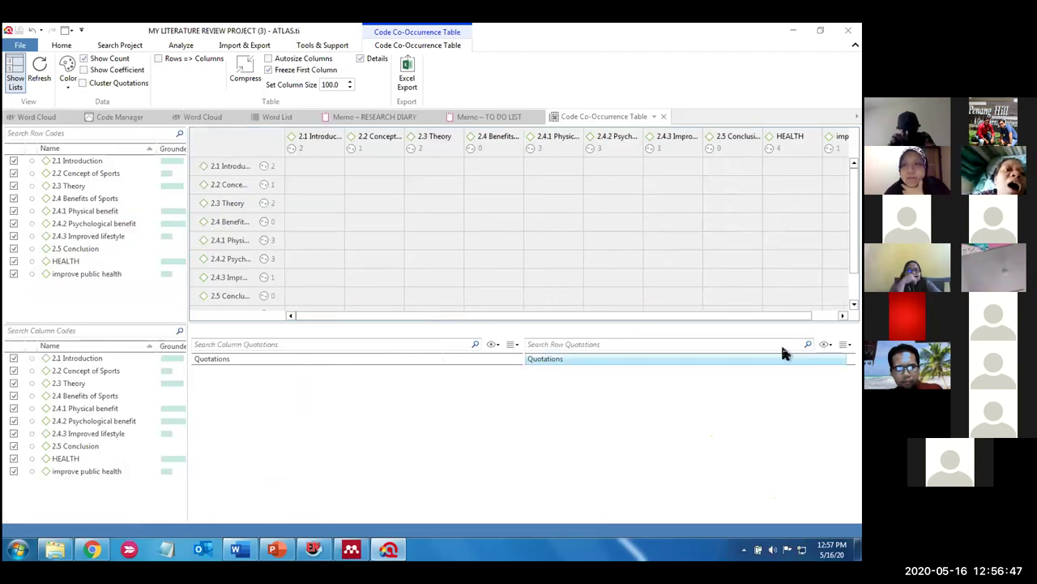
{"action": "left_click_drag", "start_coordinate": [778, 315], "coordinate": [793, 315]}
{"action": "left_click_drag", "start_coordinate": [851, 254], "coordinate": [852, 302]}
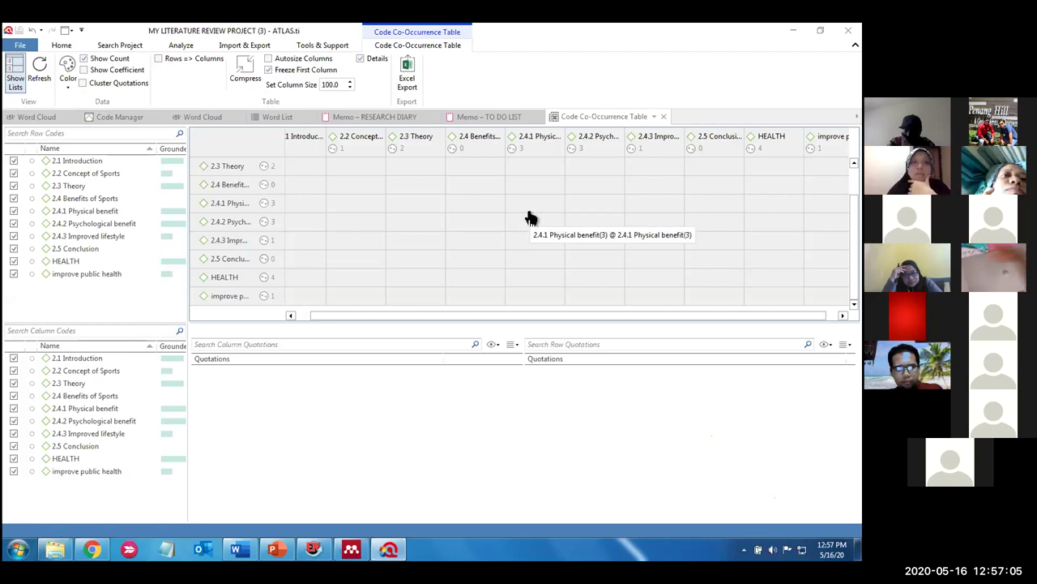
{"action": "left_click_drag", "start_coordinate": [60, 116], "coordinate": [4, 118]}
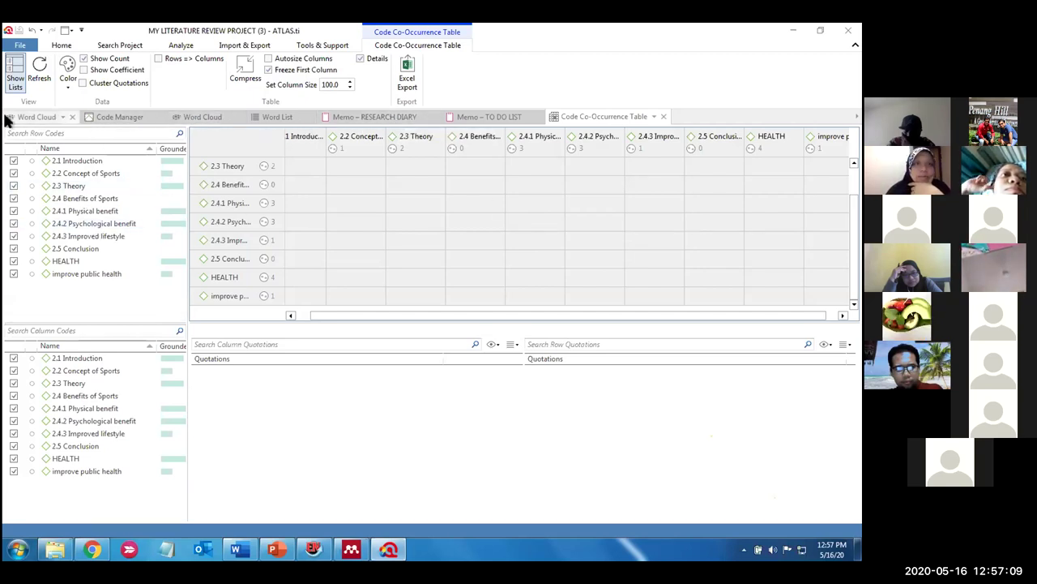
Reopen the project explorer, expand the codes and list the quotations of 2.4.2 Psychological benefit
{"action": "left_click", "coordinate": [61, 46]}
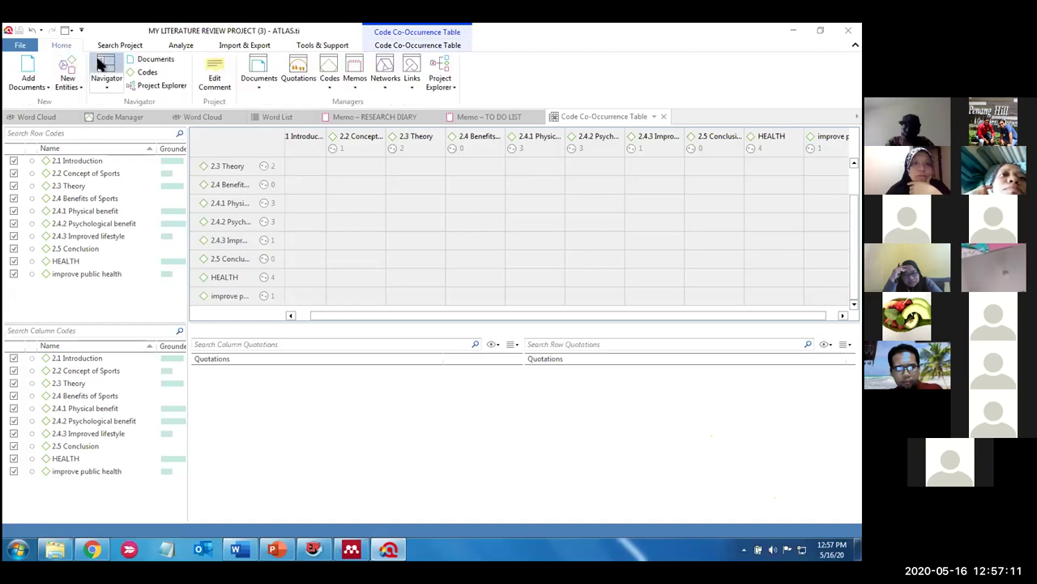
{"action": "left_click", "coordinate": [100, 65]}
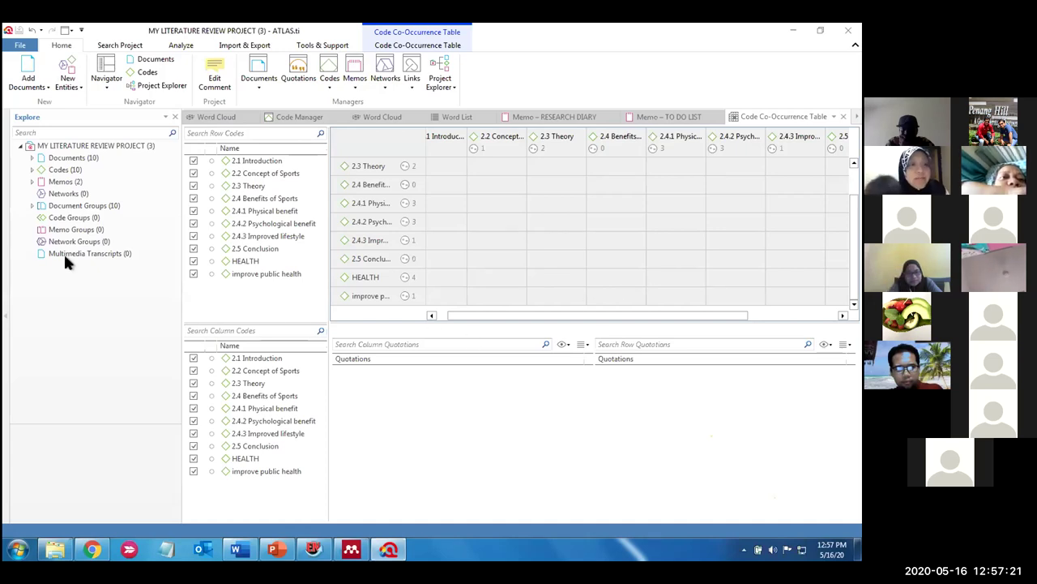
{"action": "left_click", "coordinate": [31, 170]}
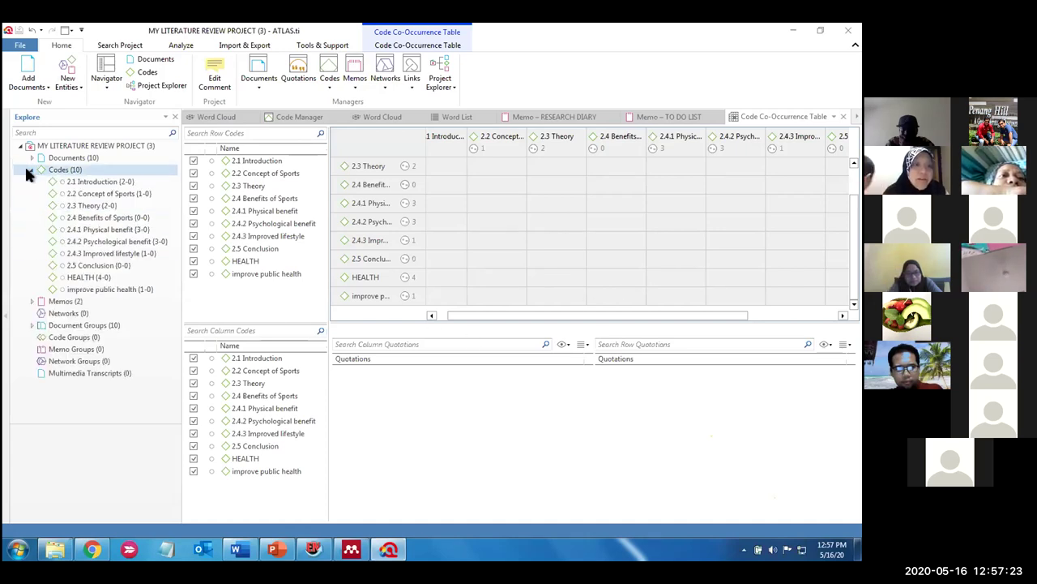
{"action": "left_click", "coordinate": [122, 242]}
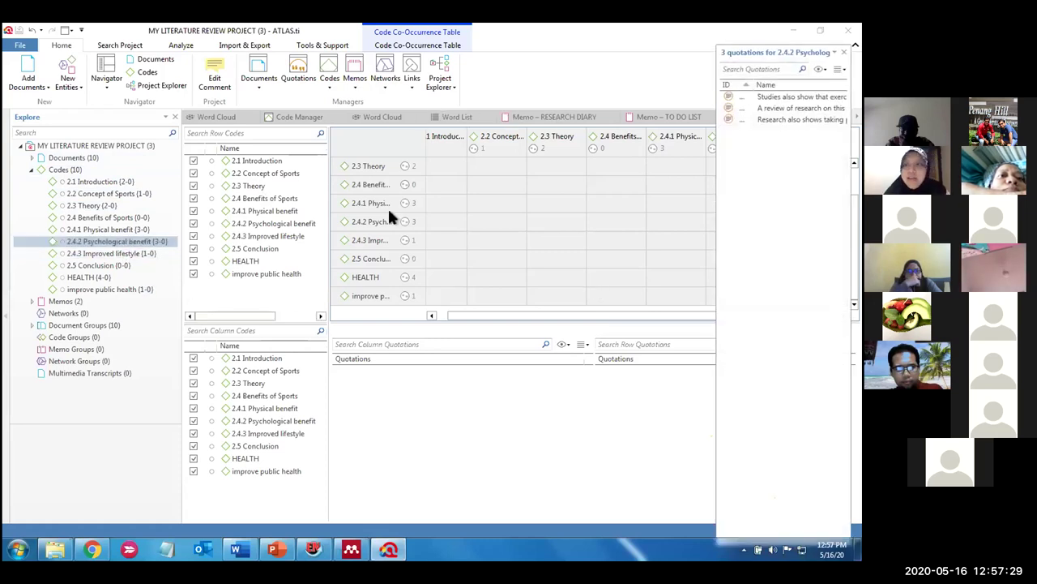
{"action": "left_click", "coordinate": [116, 243]}
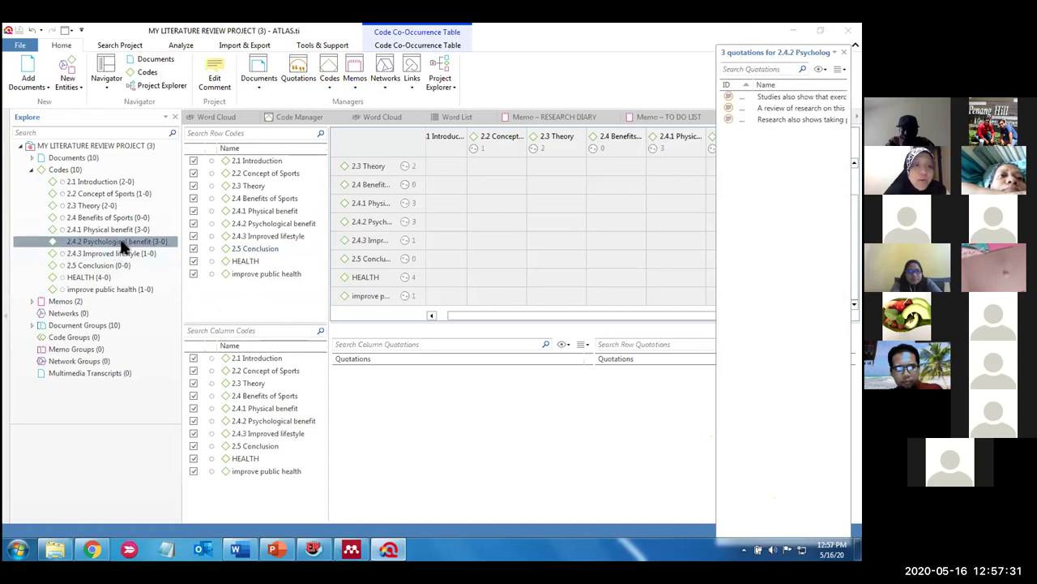
View the quotations coded with 2.4.2 Psychological benefit in their source documents, through the one on wellbeing and happiness
{"action": "left_click", "coordinate": [785, 97]}
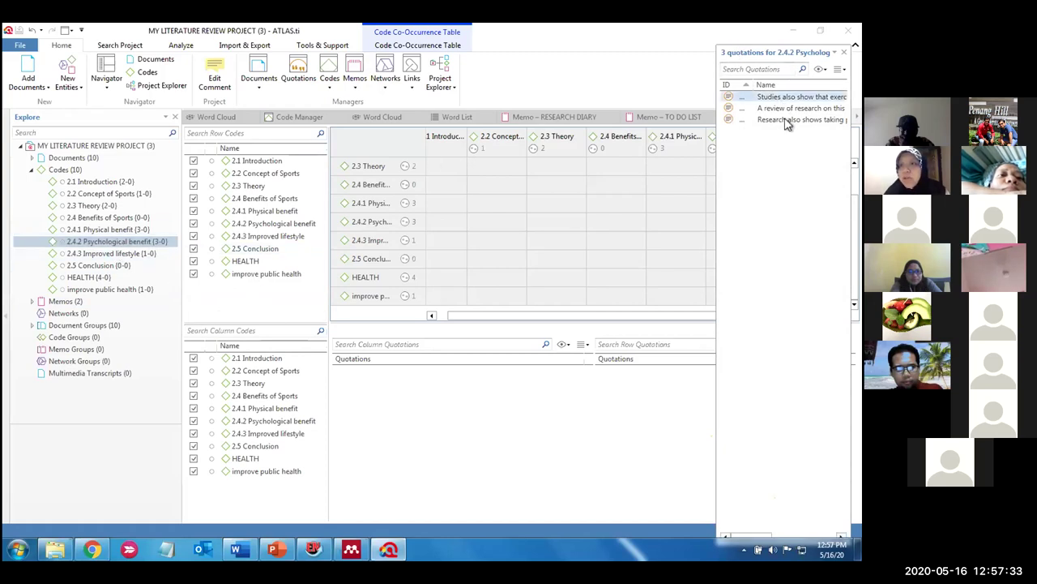
{"action": "left_click", "coordinate": [787, 121]}
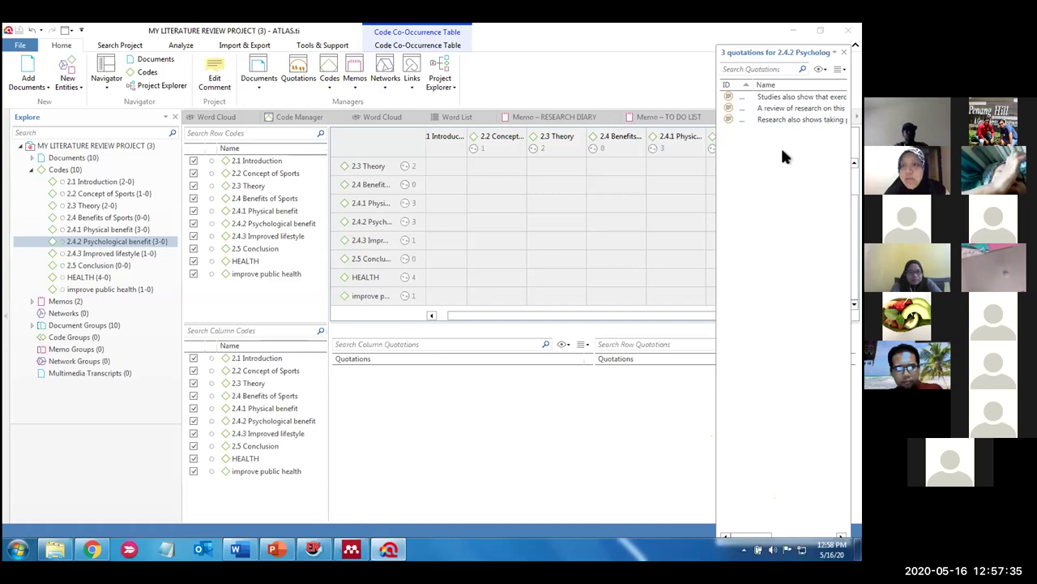
{"action": "left_click", "coordinate": [782, 98]}
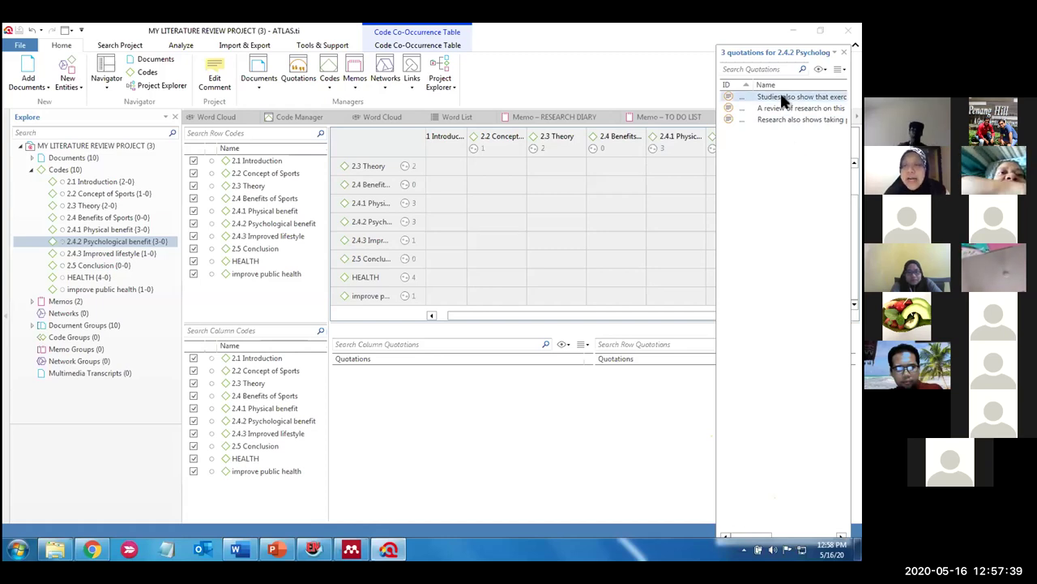
{"action": "double_click", "coordinate": [780, 97]}
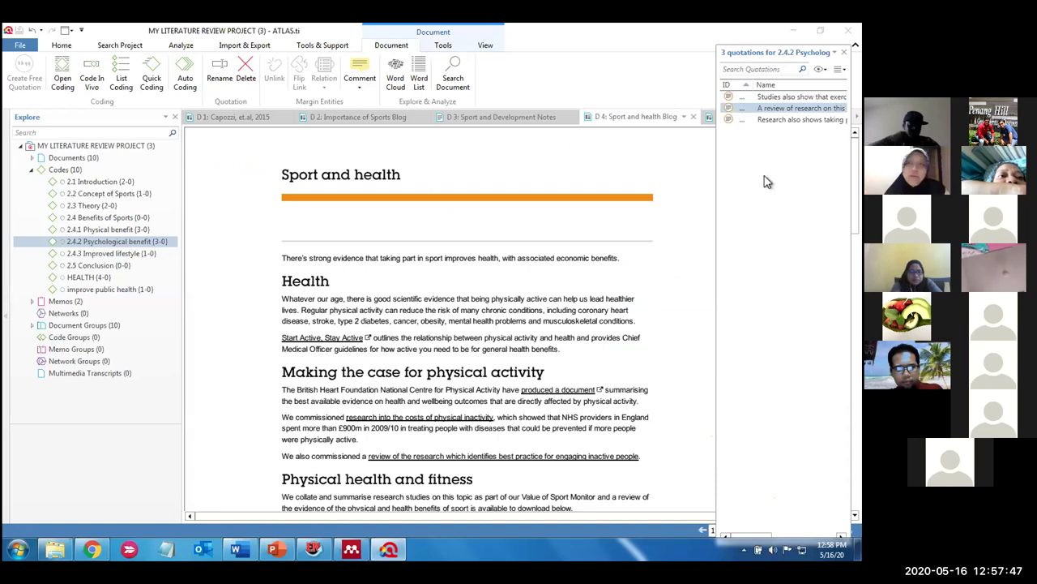
{"action": "left_click", "coordinate": [768, 118]}
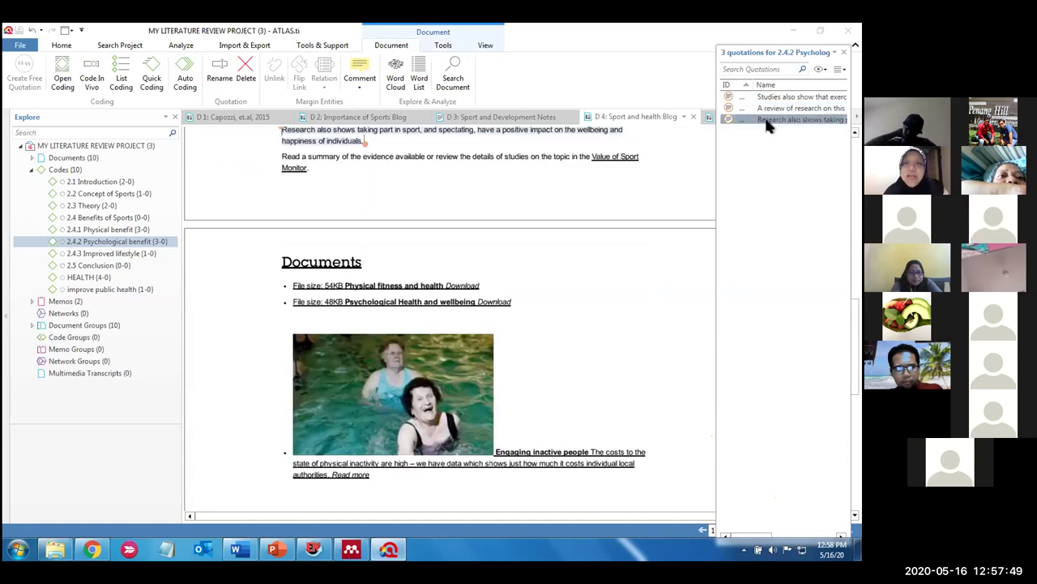
List the quotations of 2.4.1 Physical benefit and view each in its document, returning to the WHO estimate
{"action": "double_click", "coordinate": [117, 230]}
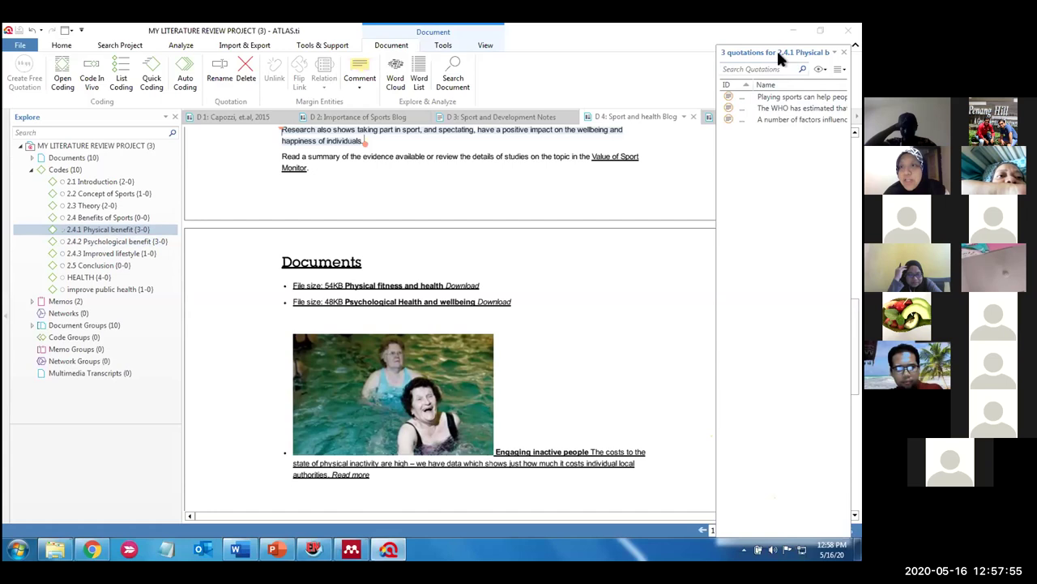
{"action": "left_click", "coordinate": [766, 98]}
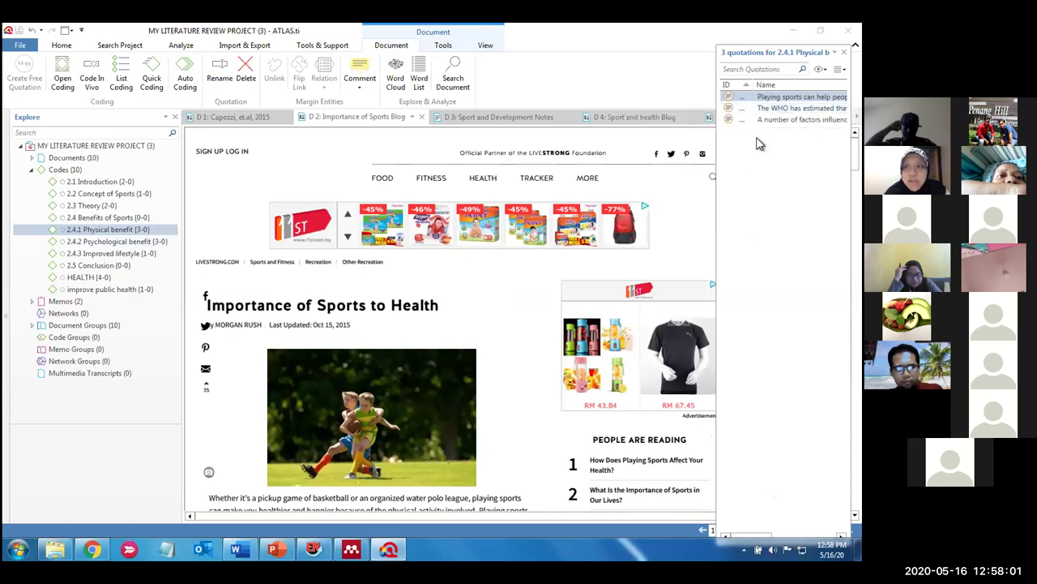
{"action": "left_click", "coordinate": [771, 108]}
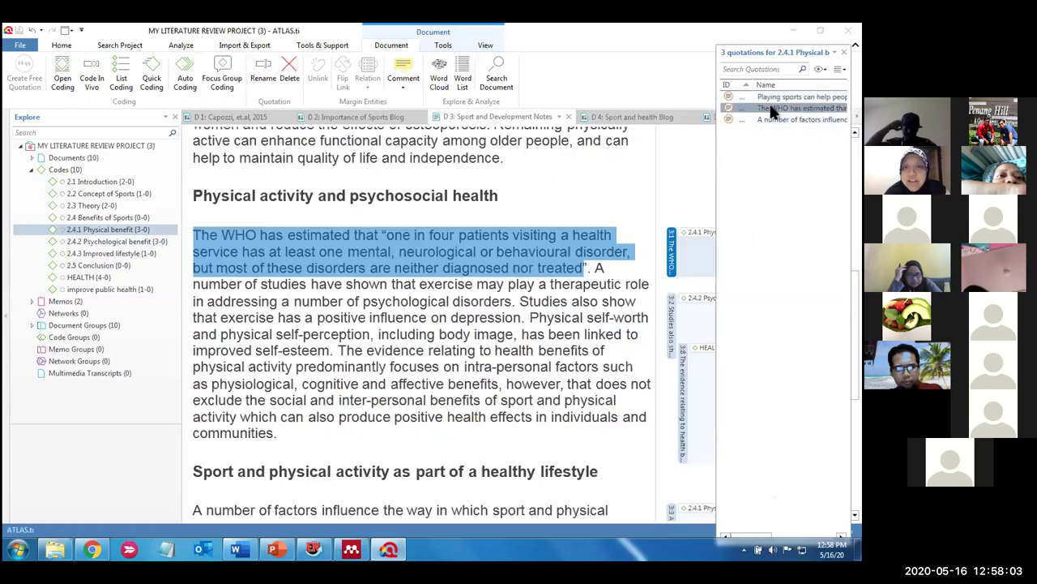
{"action": "left_click", "coordinate": [771, 120]}
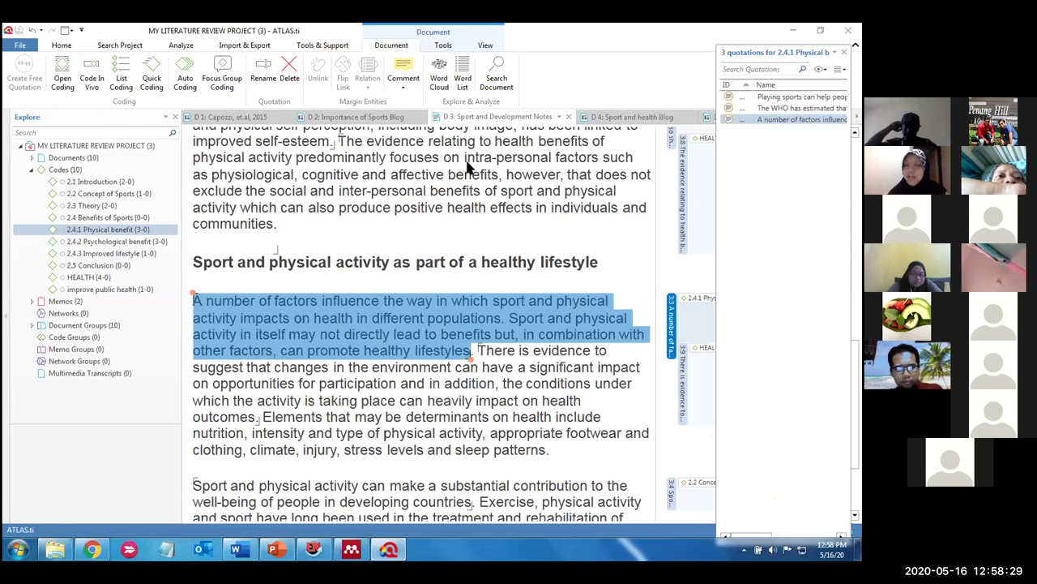
{"action": "left_click", "coordinate": [797, 111]}
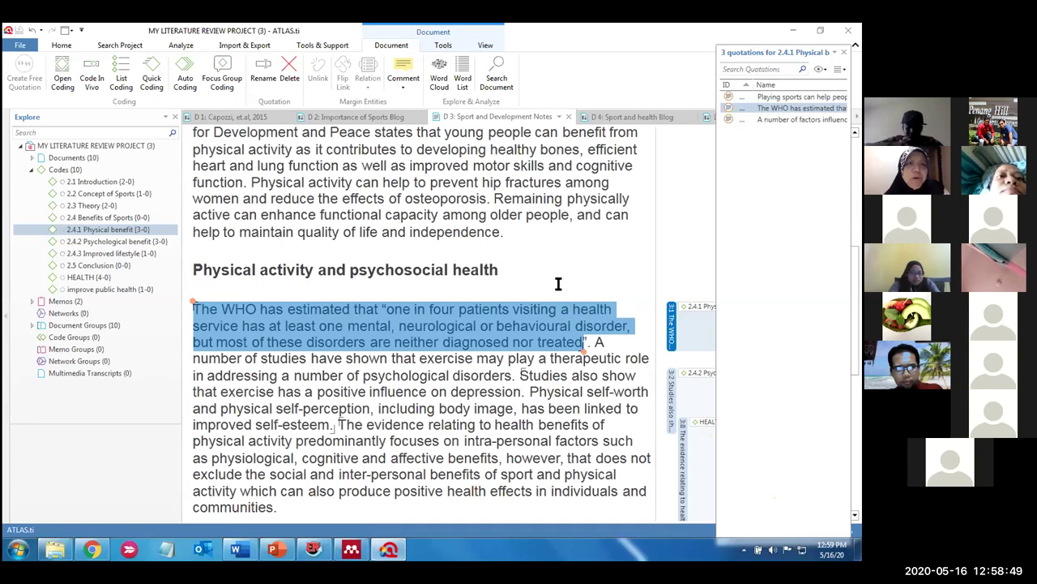
Open Auto Coding from the Sport and Development Notes document and set the search term to sport
{"action": "left_click", "coordinate": [255, 358]}
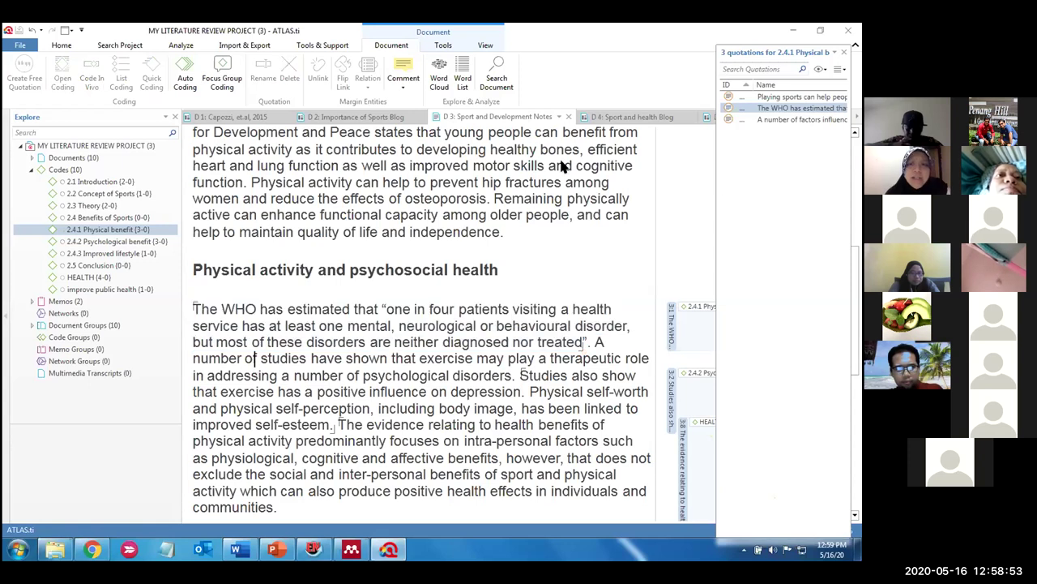
{"action": "left_click", "coordinate": [186, 81]}
{"action": "left_click_drag", "start_coordinate": [445, 142], "coordinate": [384, 144]}
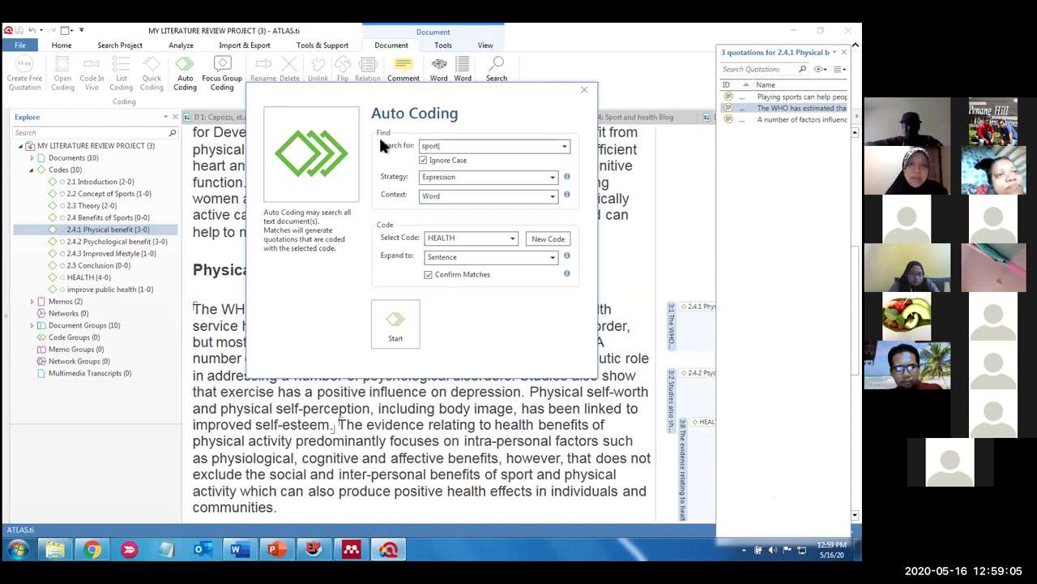
Switch to the Mac desktop and bring up the Mentimeter webinar page in Chrome
{"action": "key", "text": "ctrl+Left"}
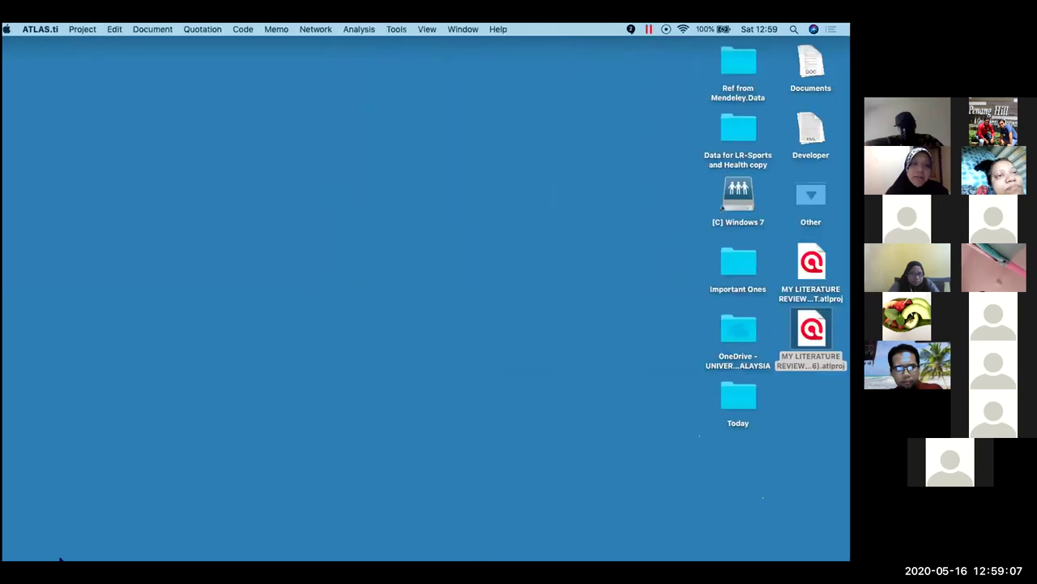
{"action": "left_click", "coordinate": [94, 544]}
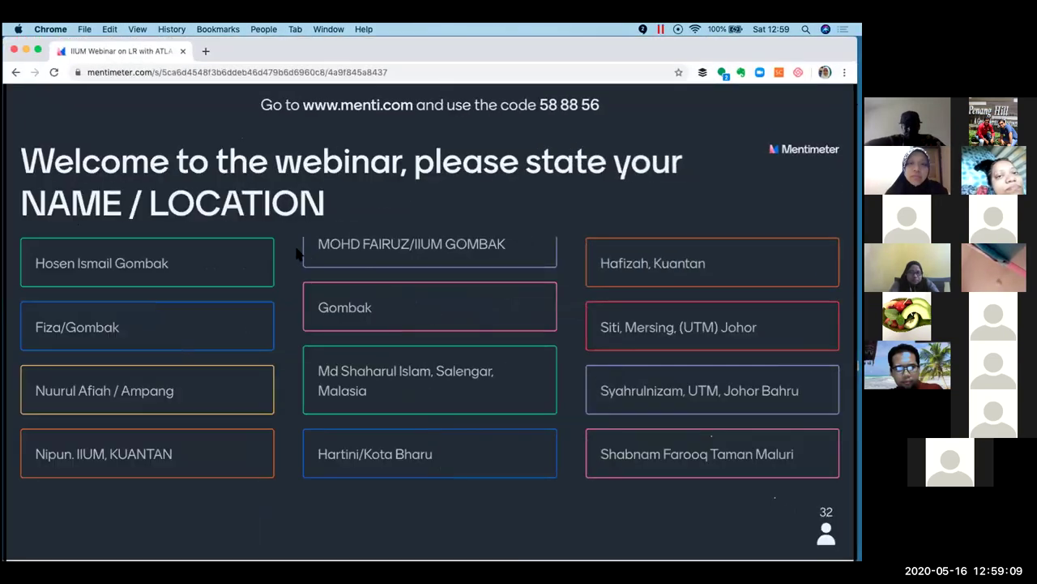